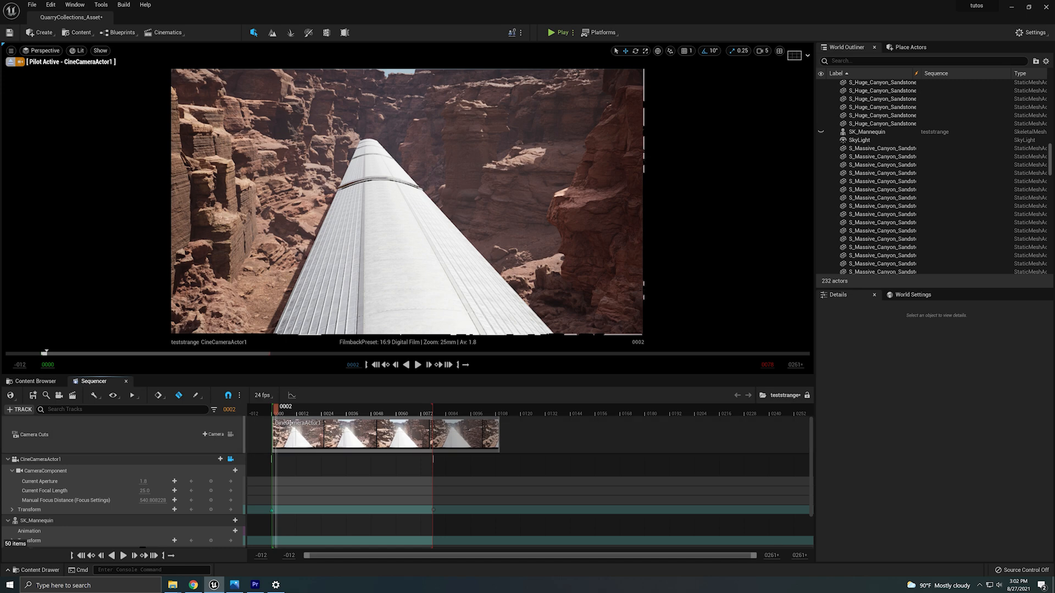
# Select the merged cinema train, leave camera piloting, and frame the train to inspect it from several angles.
pyautogui.click(432, 296)
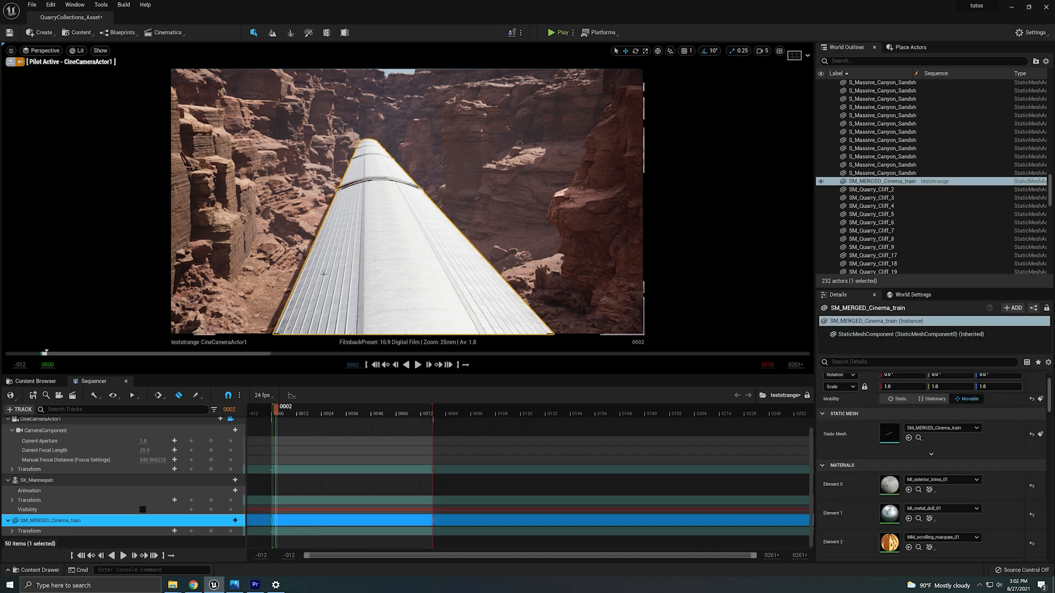
pyautogui.click(10, 62)
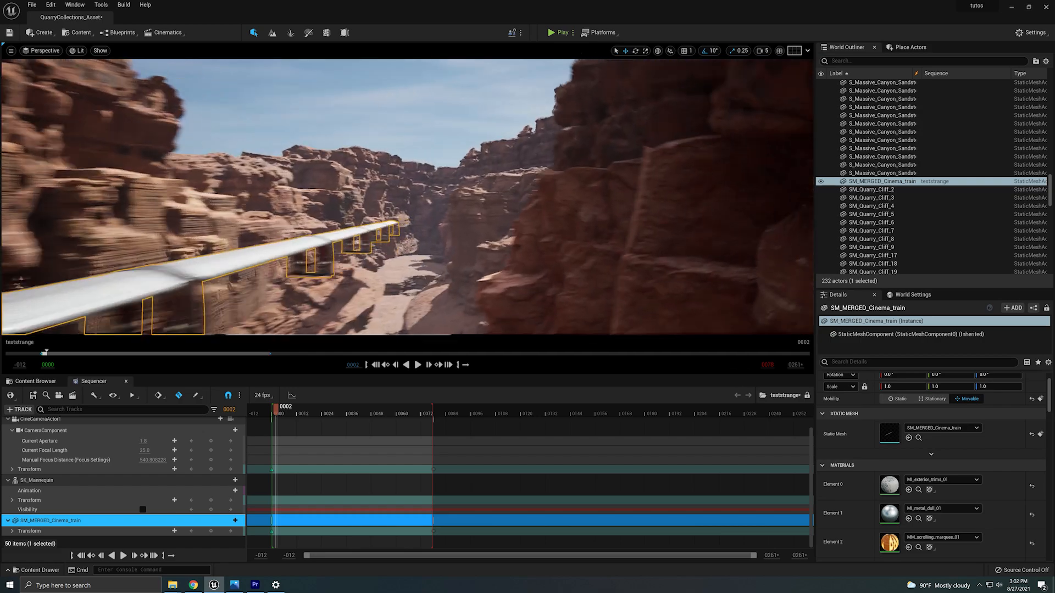
pyautogui.press('f')
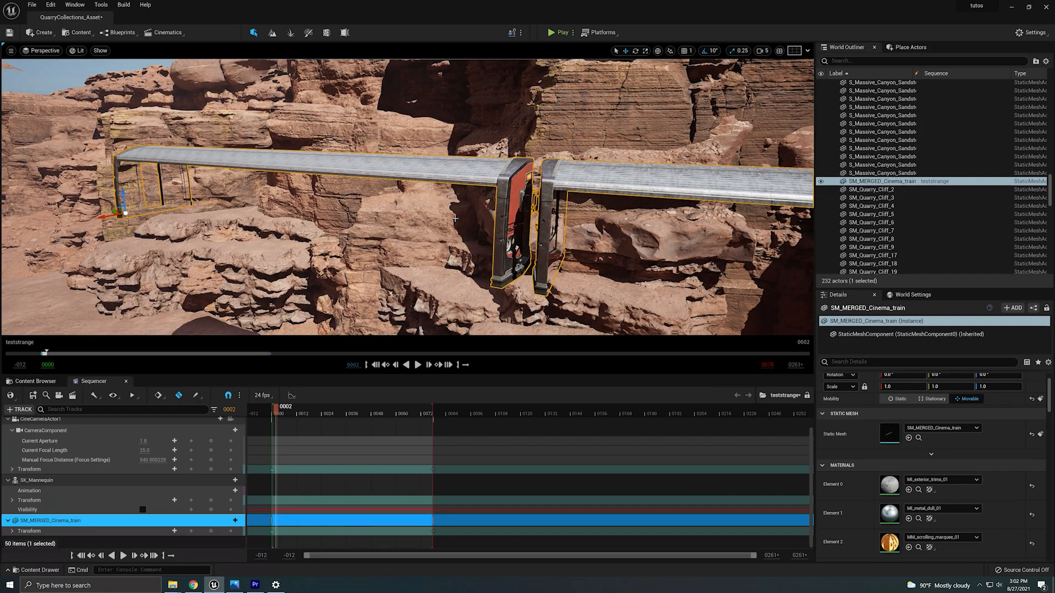
pyautogui.moveTo(406, 198); pyautogui.dragTo(329, 193, button='right')
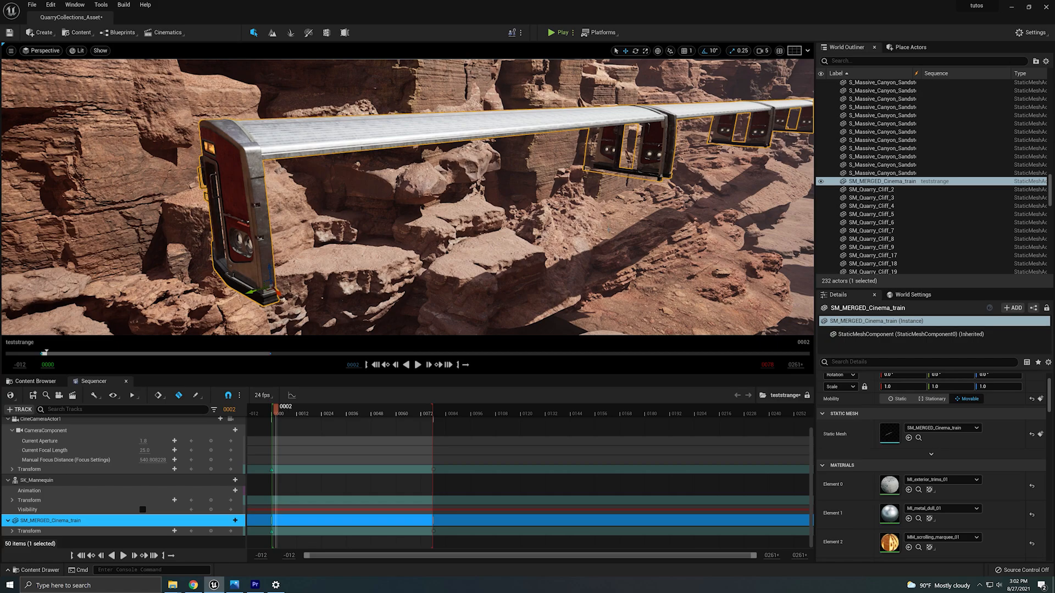
pyautogui.moveTo(407, 198); pyautogui.dragTo(450, 192, button='right')
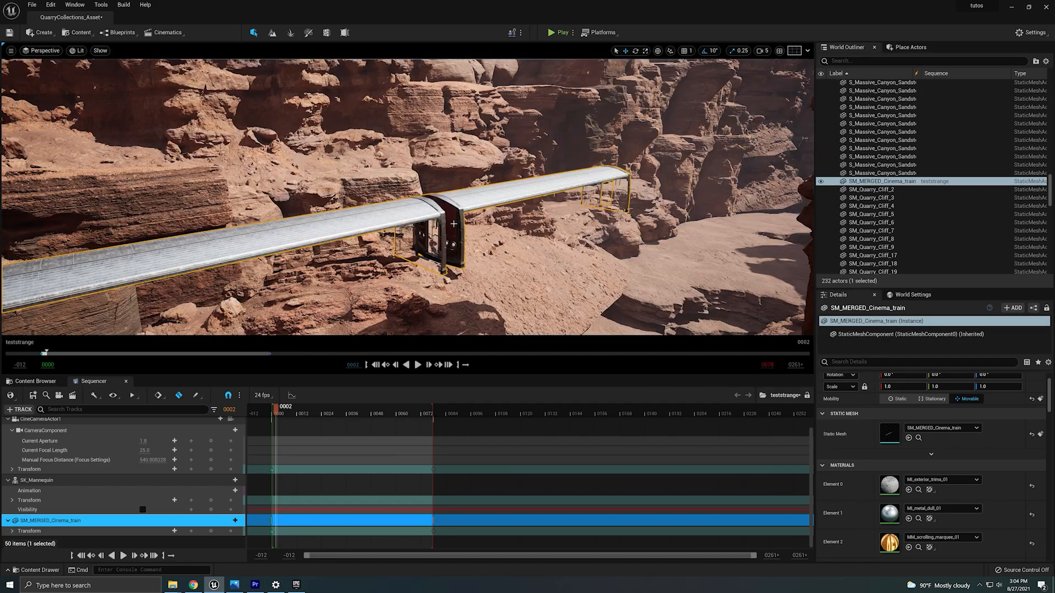
pyautogui.moveTo(453, 223); pyautogui.dragTo(382, 221, button='right')
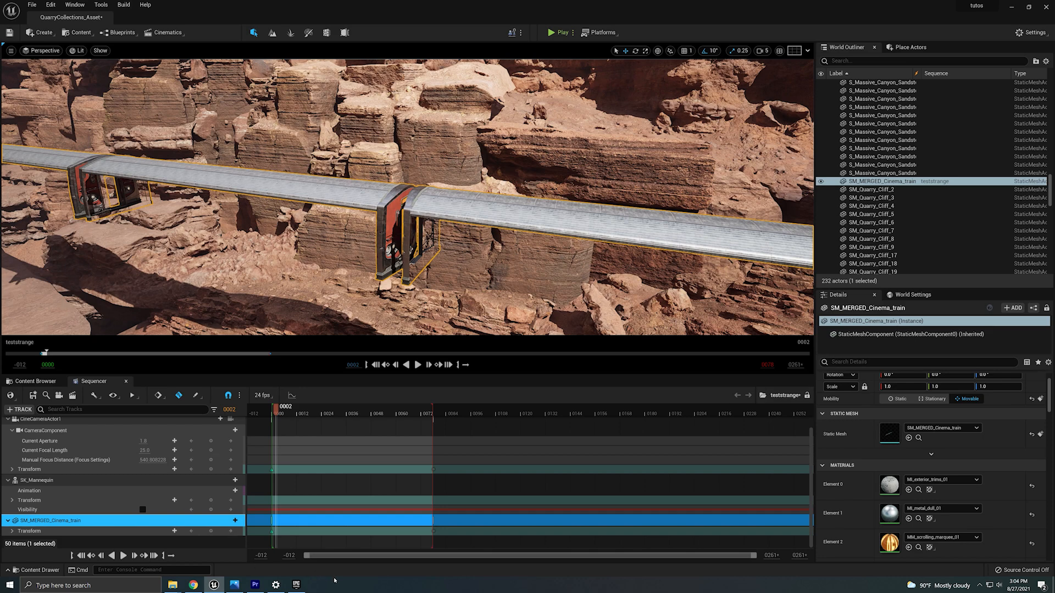
# Switch to the Epic Games launcher to view the City Subway Train Modular marketplace pack, then return to the editor.
pyautogui.click(296, 584)
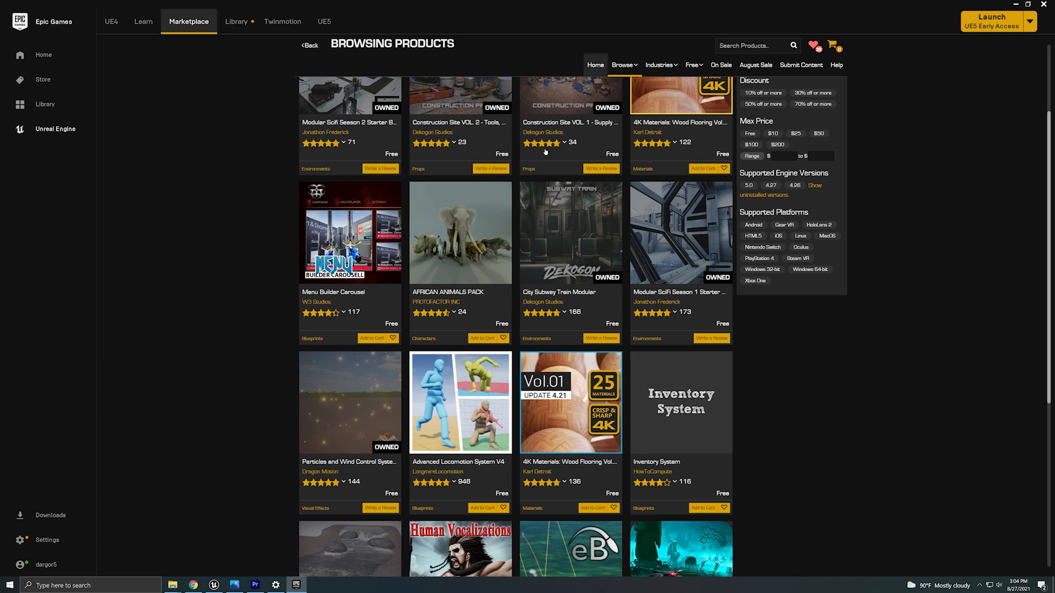
pyautogui.moveTo(706, 61)
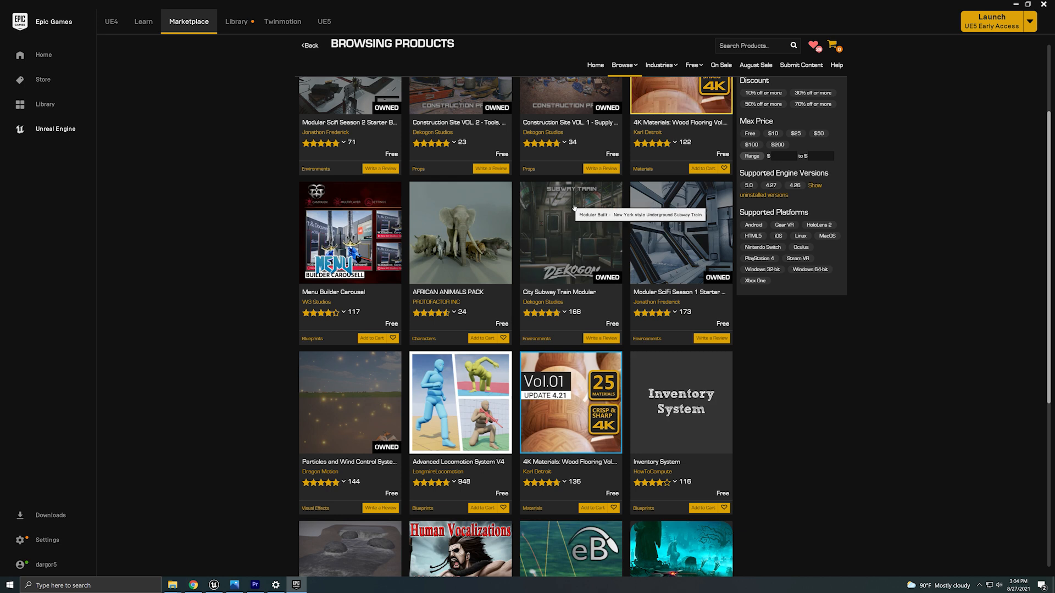
pyautogui.click(1015, 4)
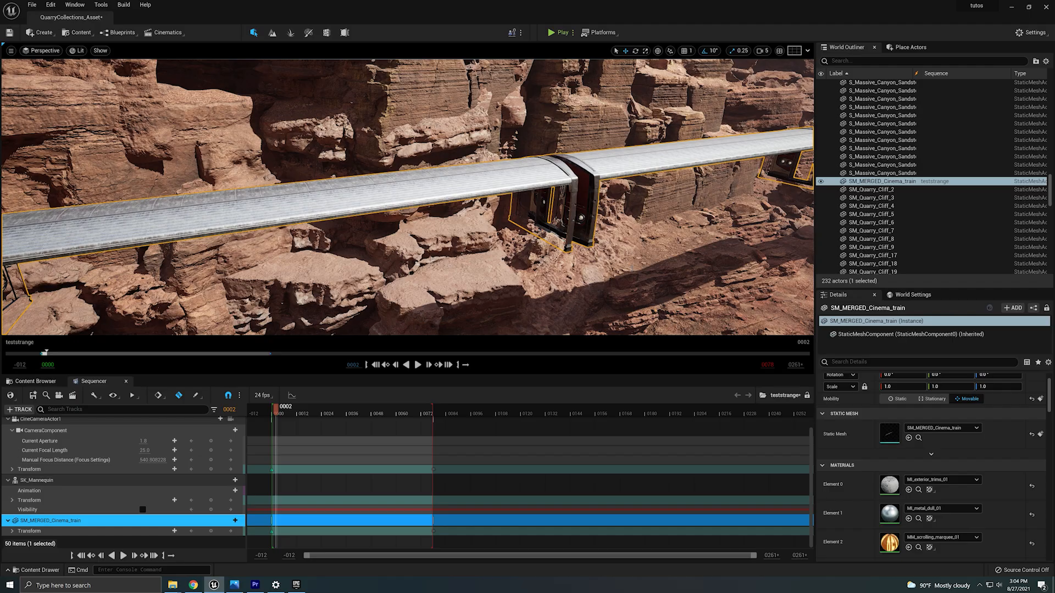
# Orbit around the train and browse the project's top-level Content folder in the Content Browser.
pyautogui.moveTo(432, 209); pyautogui.dragTo(560, 210, button='right')
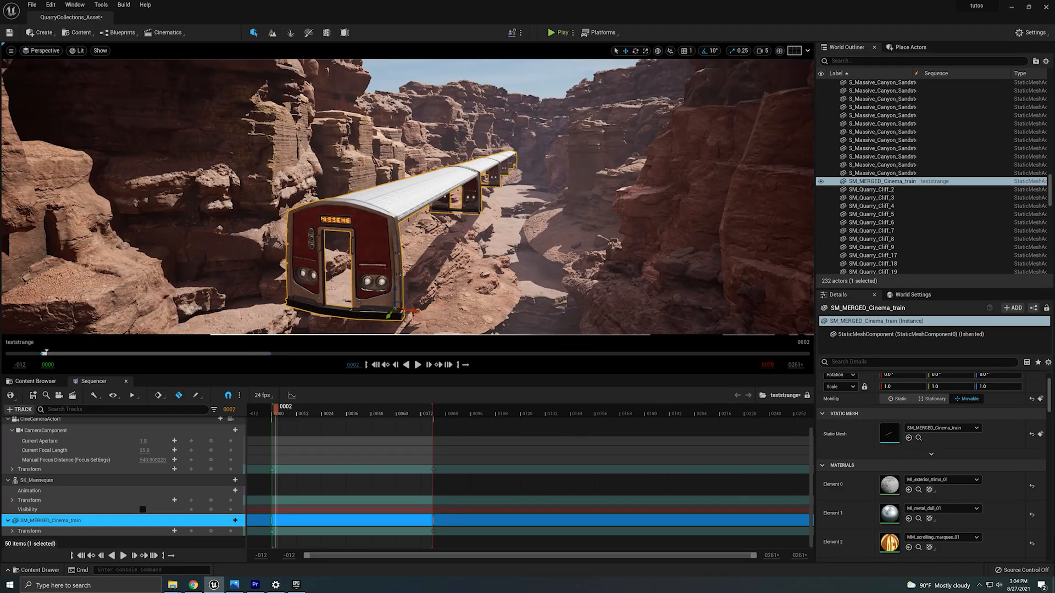
pyautogui.moveTo(432, 209); pyautogui.dragTo(308, 225, button='right')
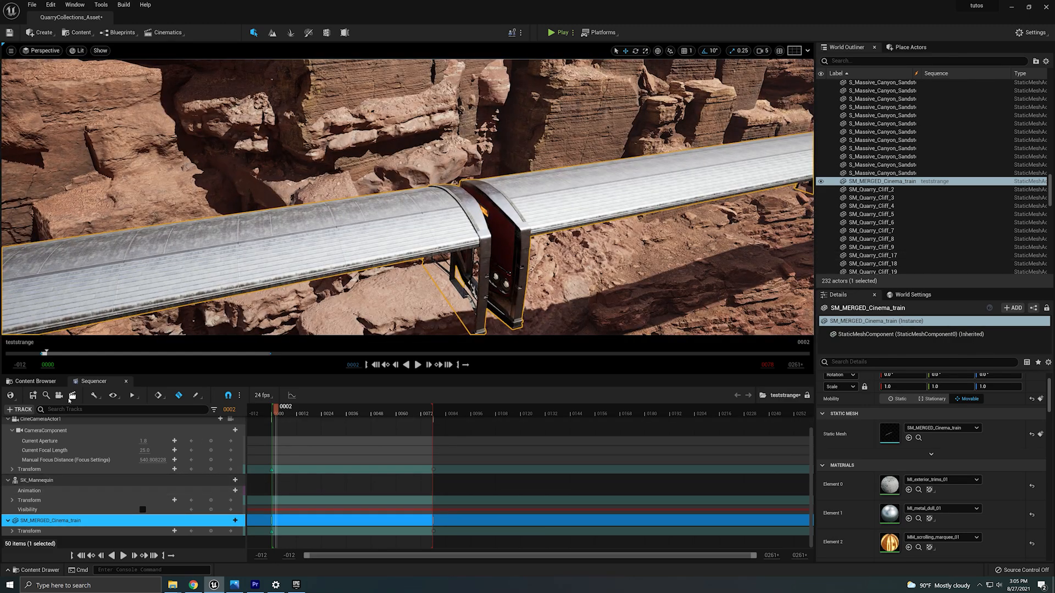
pyautogui.click(44, 383)
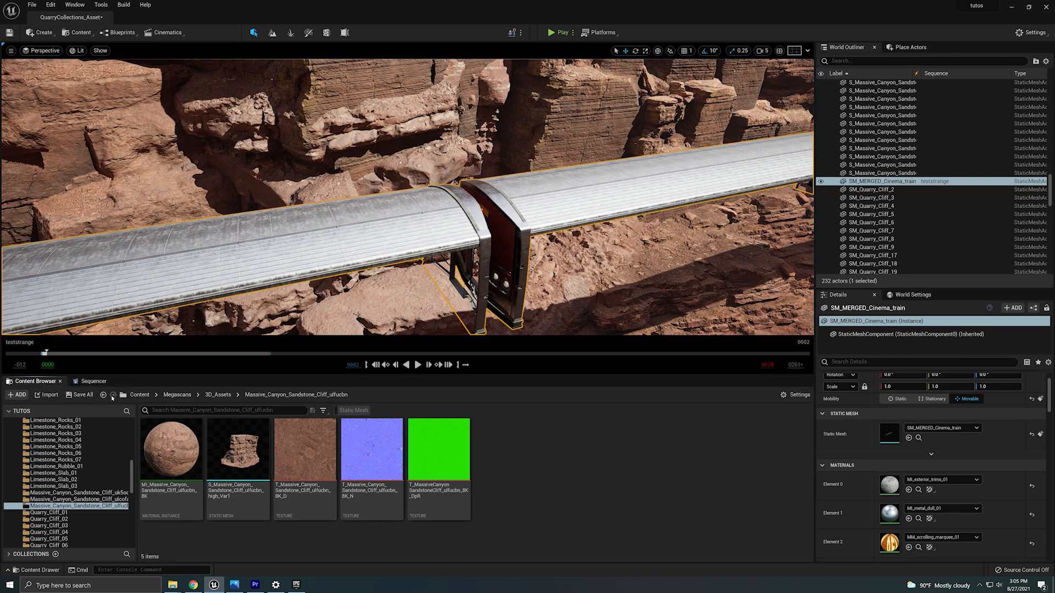
pyautogui.click(139, 394)
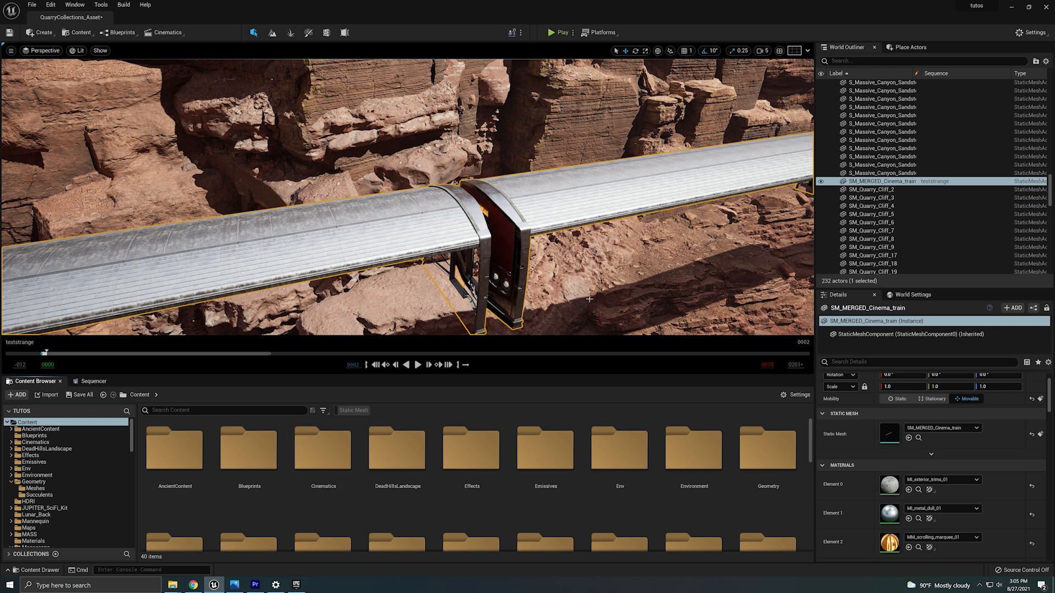
pyautogui.scroll(-2, 477, 454)
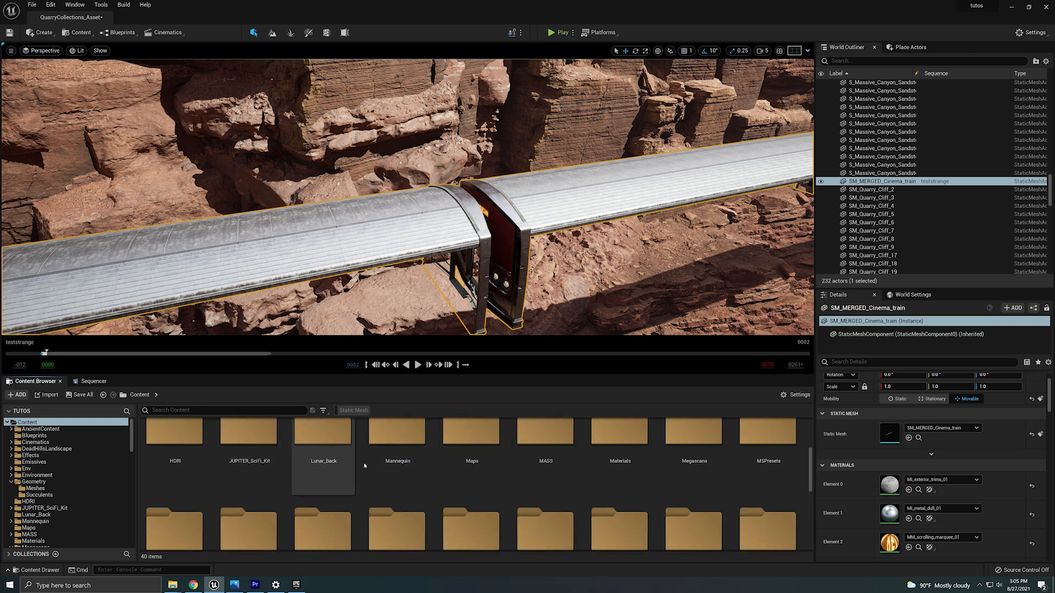
pyautogui.scroll(-8, 477, 454)
pyautogui.scroll(3, 417, 494)
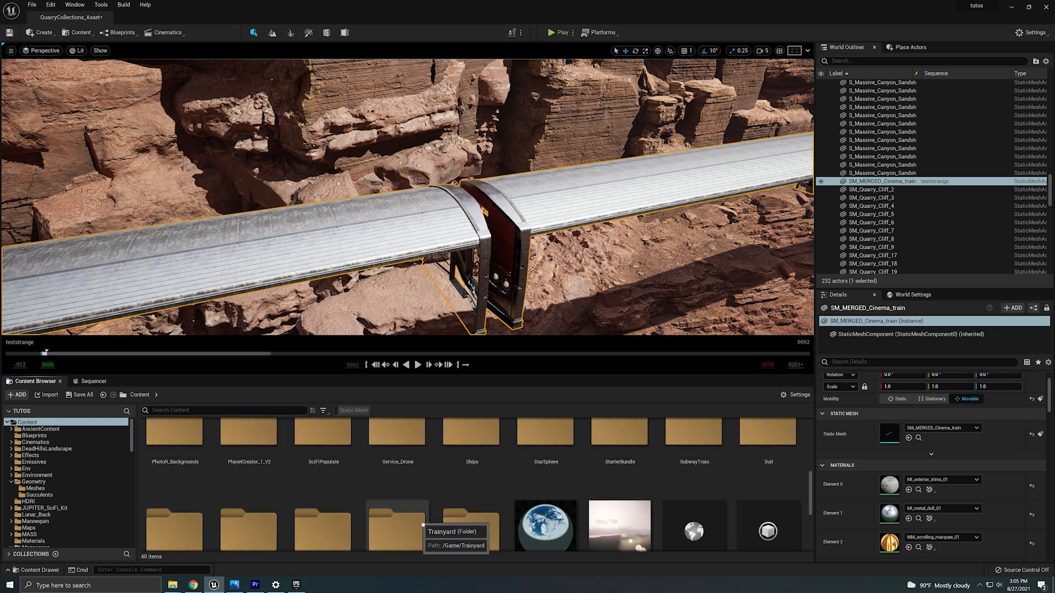
# Open the SubwayTrain > Meshes > Structure folder and browse its static meshes.
pyautogui.doubleClick(718, 533)
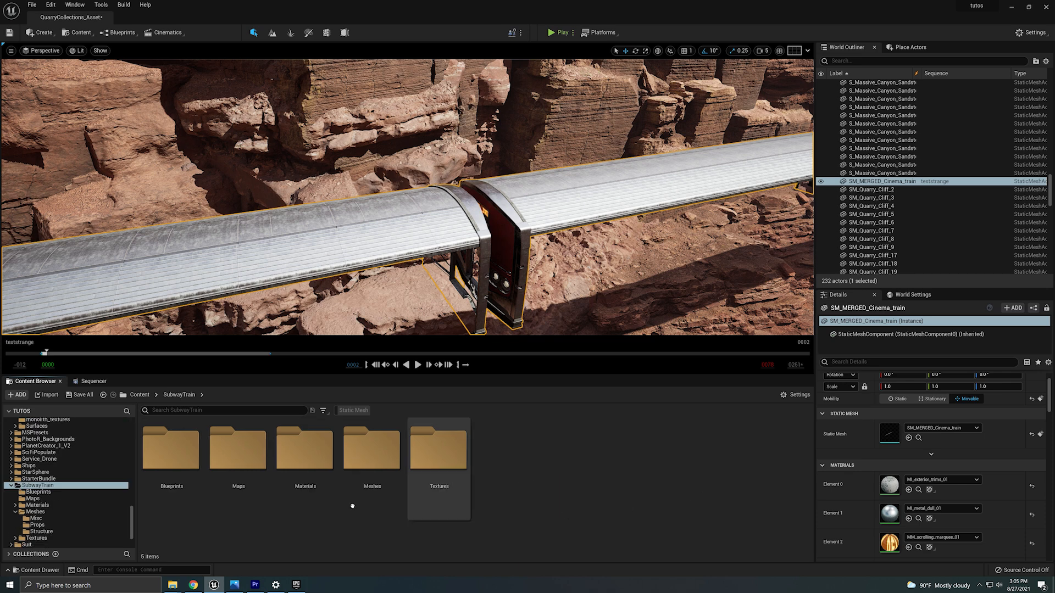
pyautogui.doubleClick(385, 461)
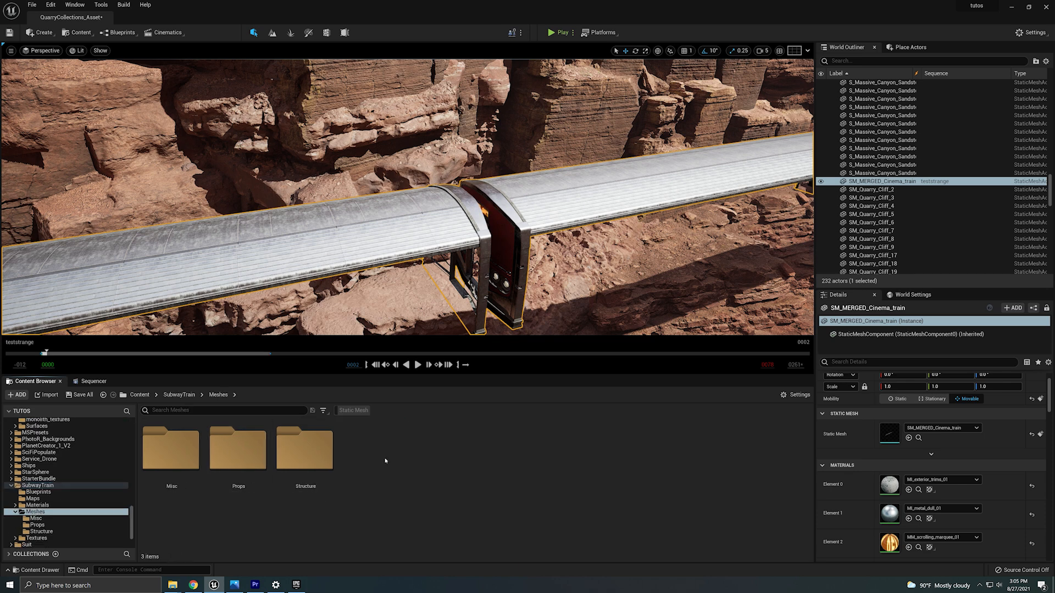
pyautogui.doubleClick(301, 459)
pyautogui.scroll(-2, 466, 478)
pyautogui.scroll(-5, 465, 478)
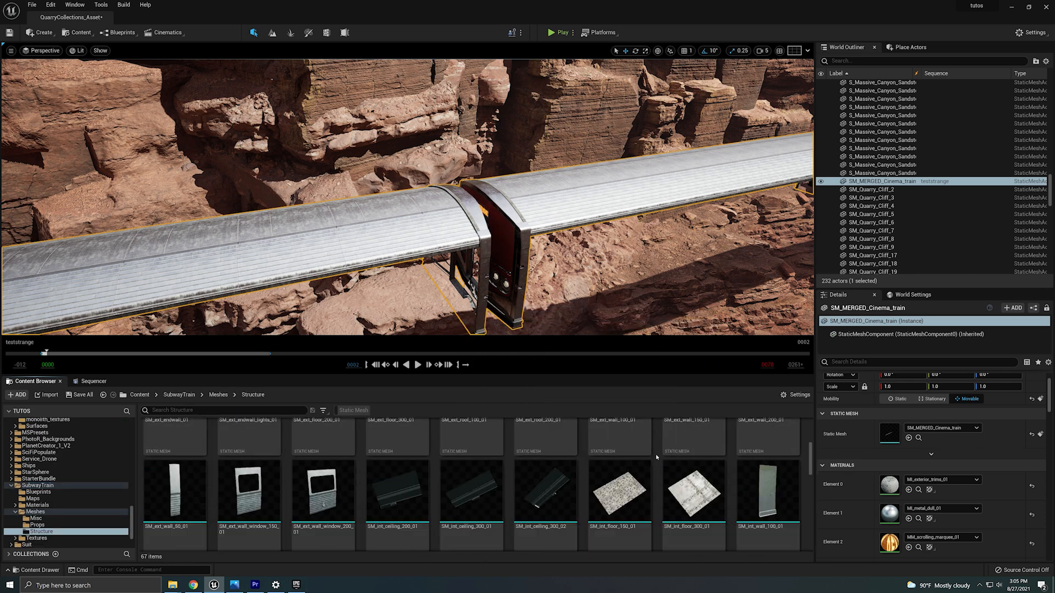
pyautogui.scroll(-1, 642, 465)
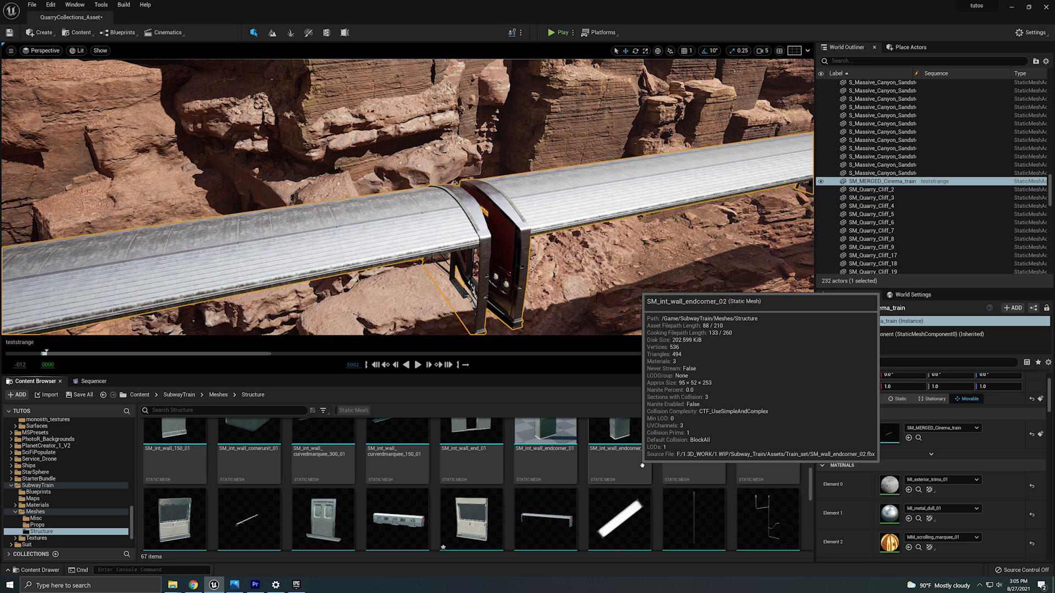
pyautogui.scroll(-1, 641, 465)
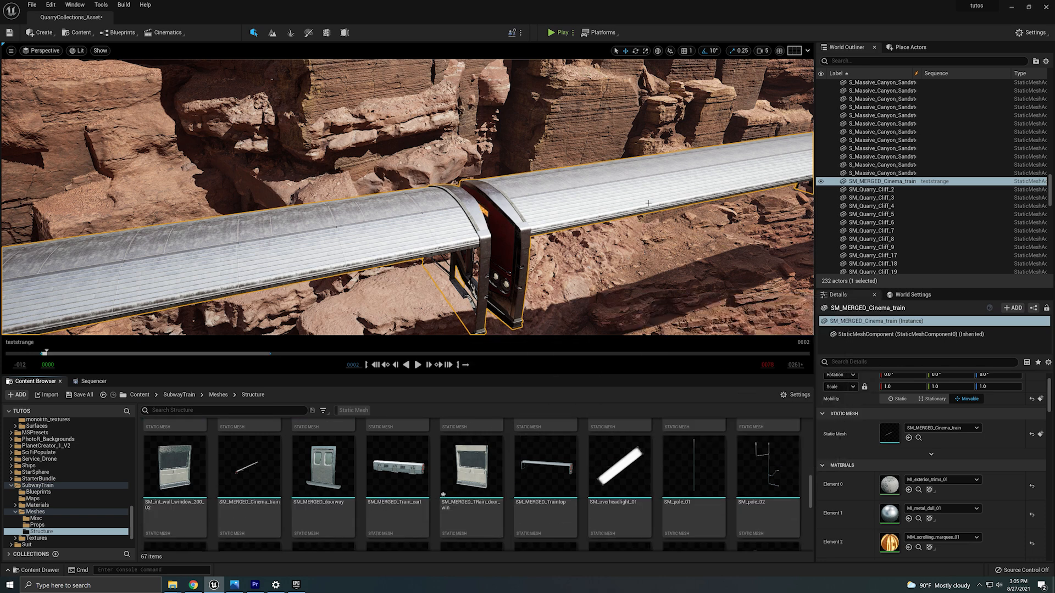
pyautogui.scroll(1, 550, 478)
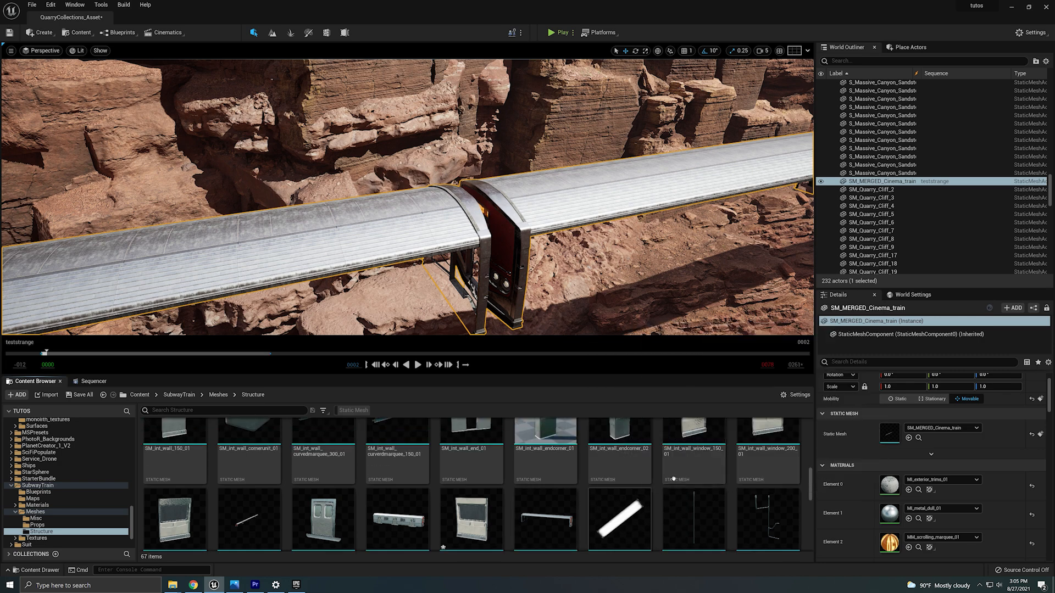
pyautogui.scroll(-3, 653, 489)
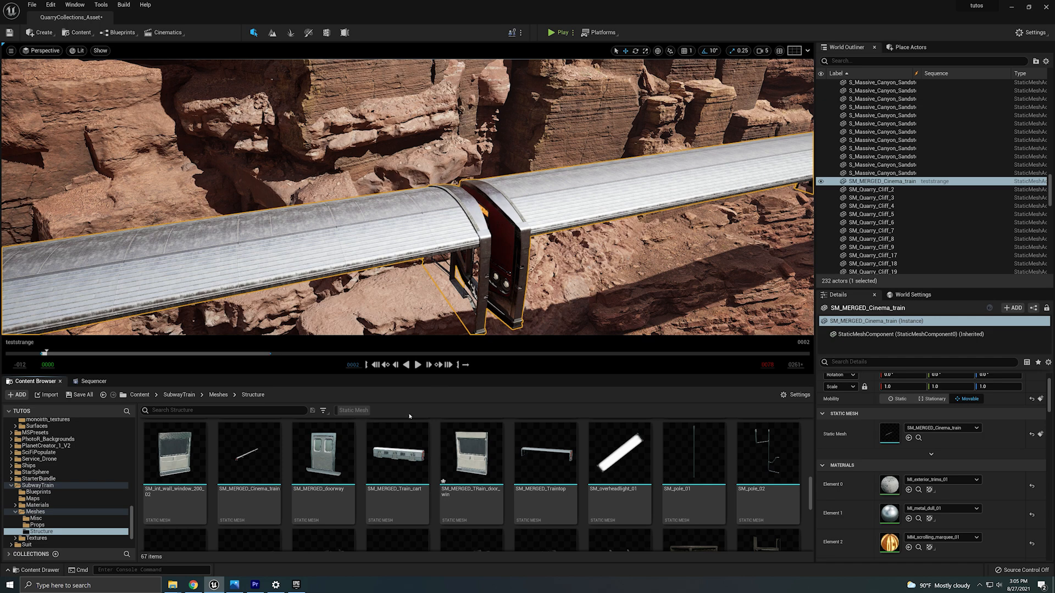
pyautogui.moveTo(410, 248); pyautogui.dragTo(247, 220, button='right')
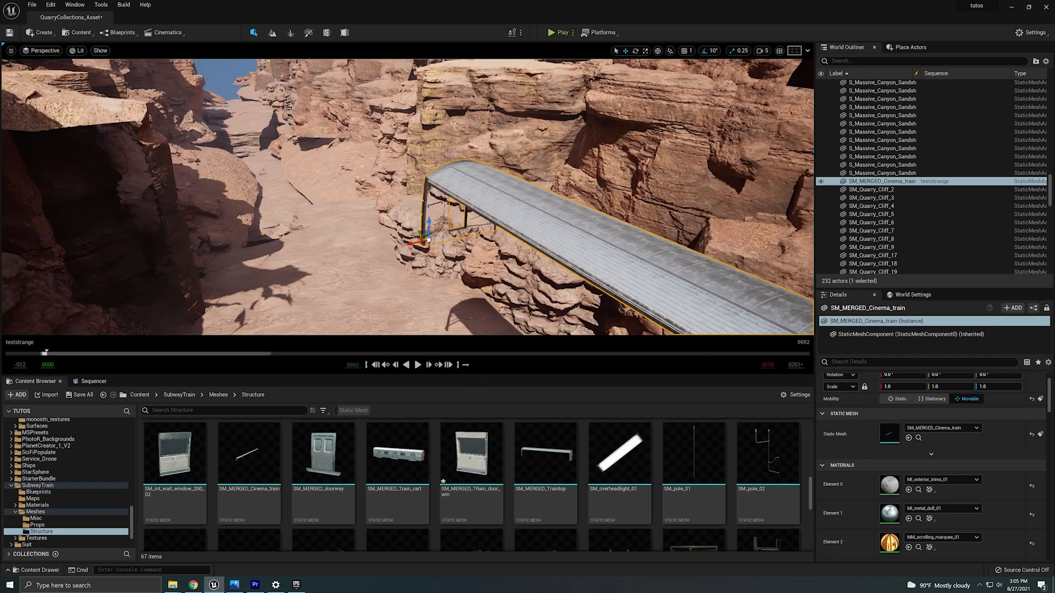
pyautogui.moveTo(397, 453); pyautogui.dragTo(394, 286)
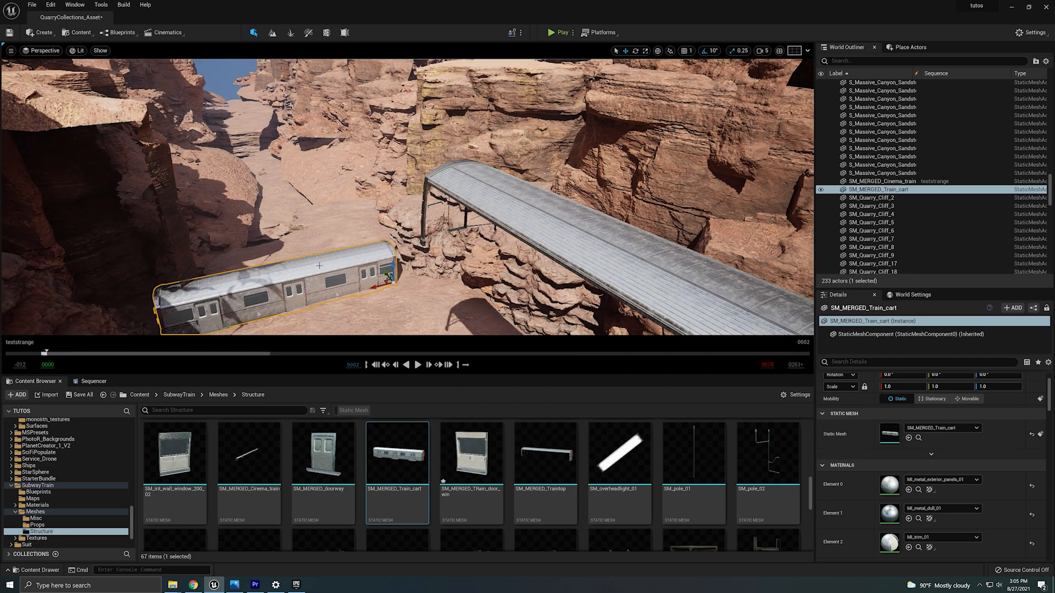
pyautogui.press('Delete')
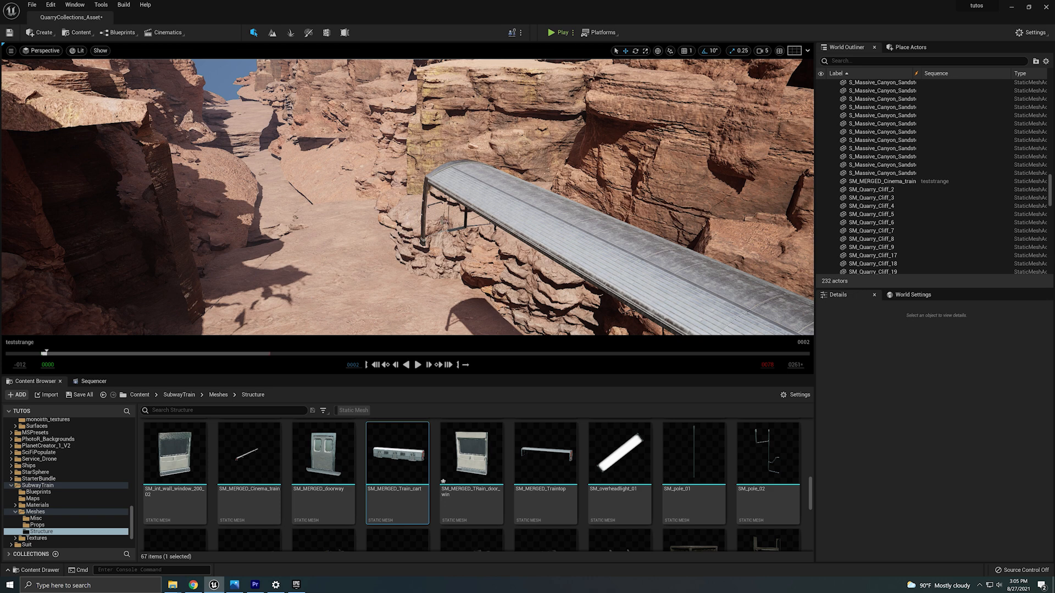
# Open the SubwayTrain Demonstration level from the Maps folder, saving the selected modified content first.
pyautogui.click(178, 395)
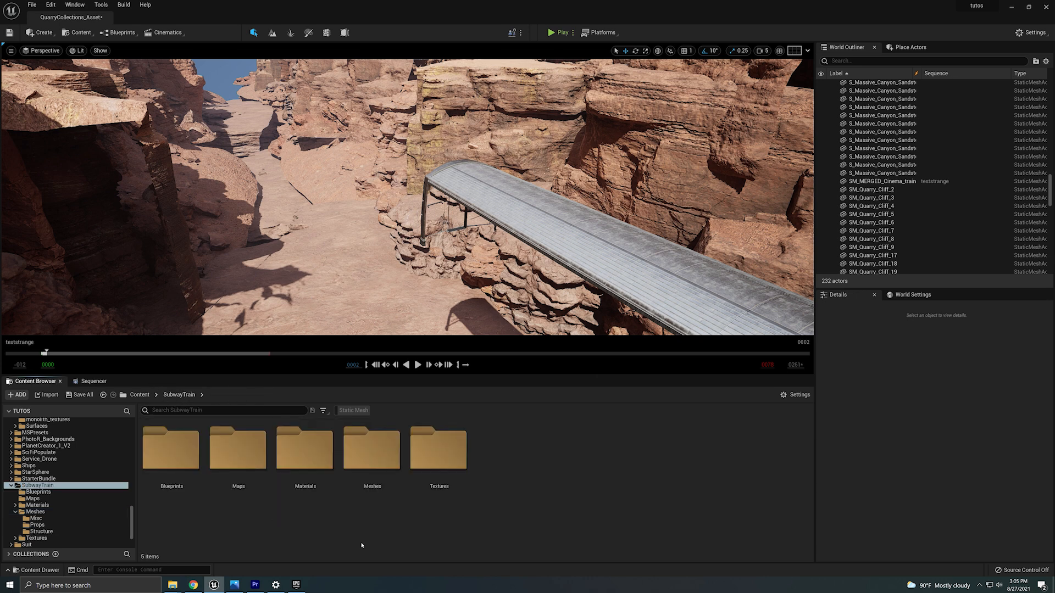
pyautogui.doubleClick(239, 459)
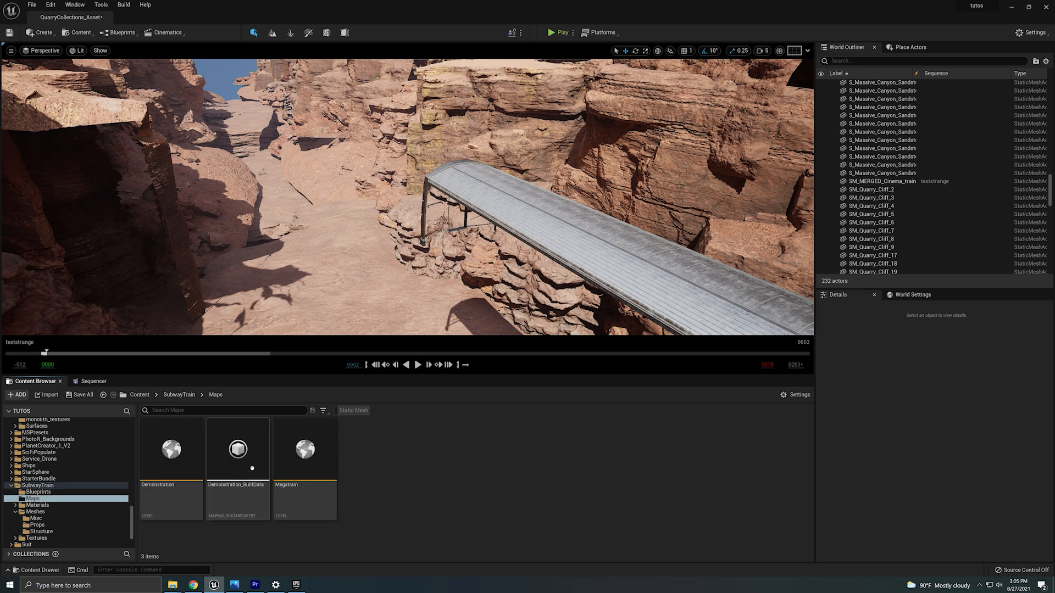
pyautogui.doubleClick(173, 458)
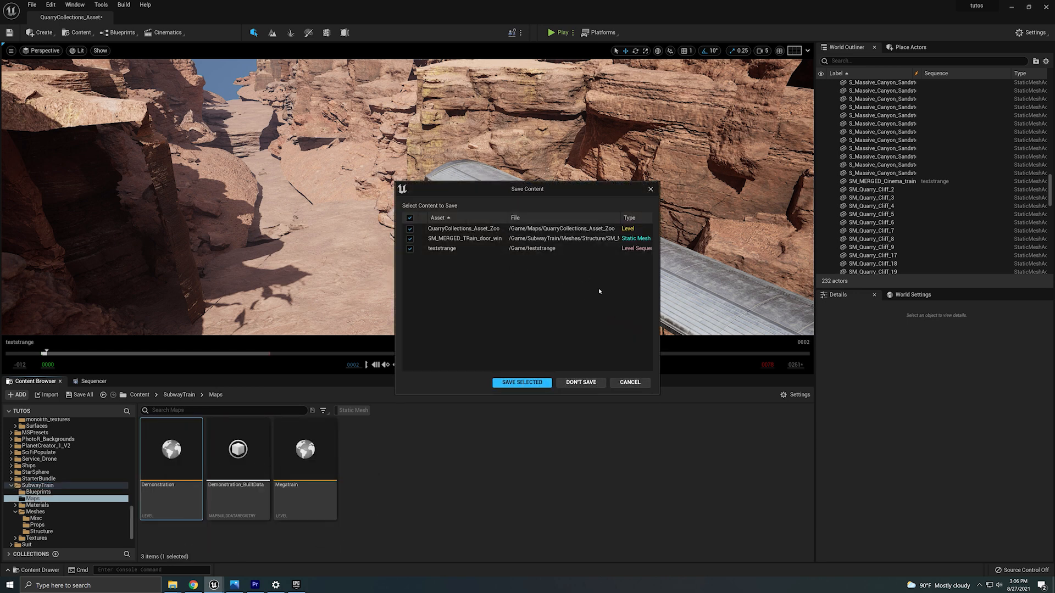
pyautogui.click(547, 382)
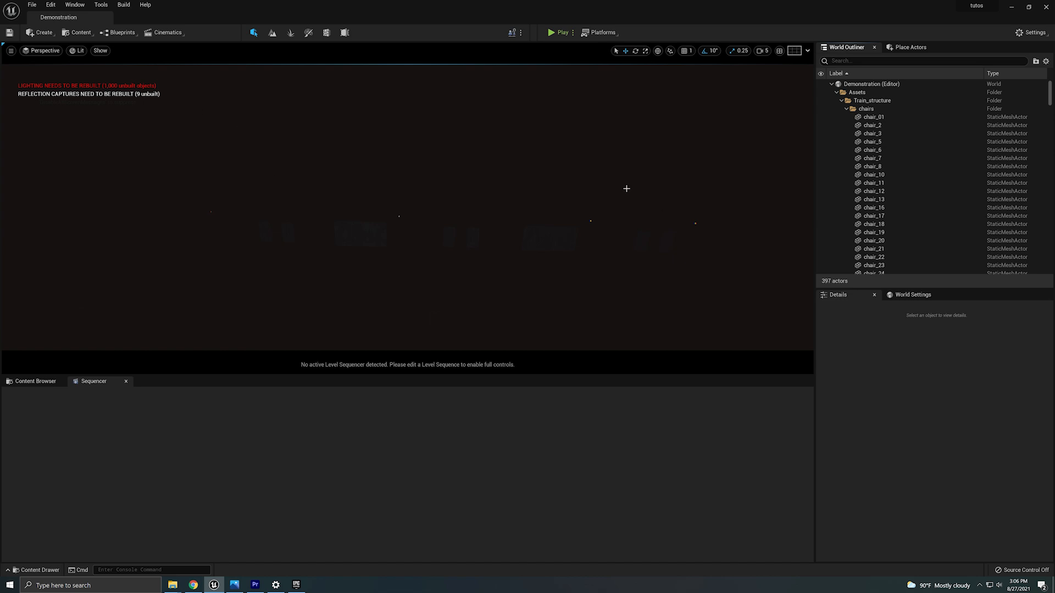
# Switch the viewport to Unlit view mode to see the train scene.
pyautogui.moveTo(473, 243); pyautogui.dragTo(593, 263, button='right')
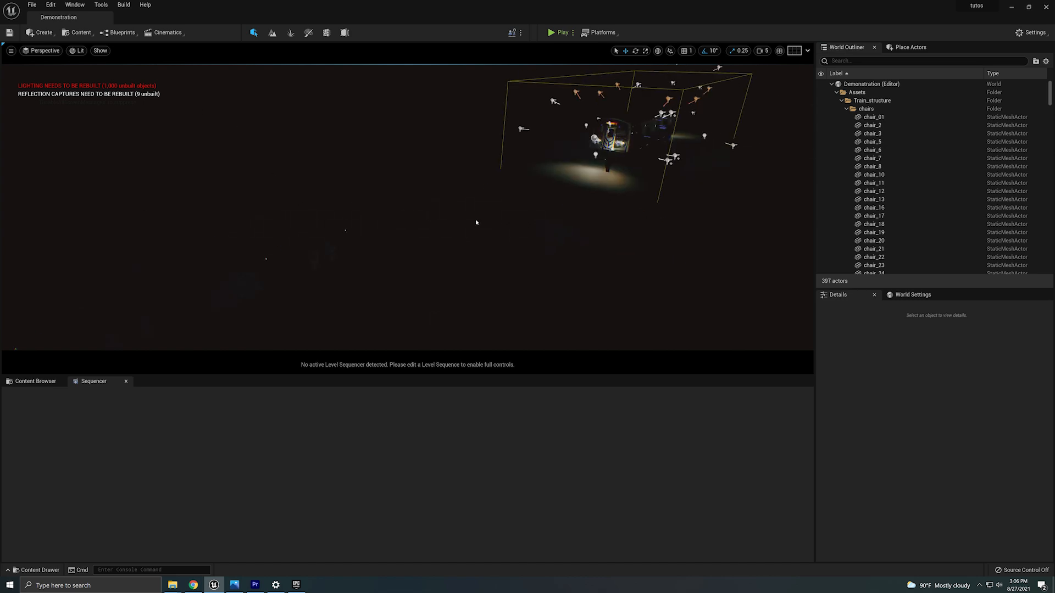
pyautogui.click(77, 50)
pyautogui.click(118, 93)
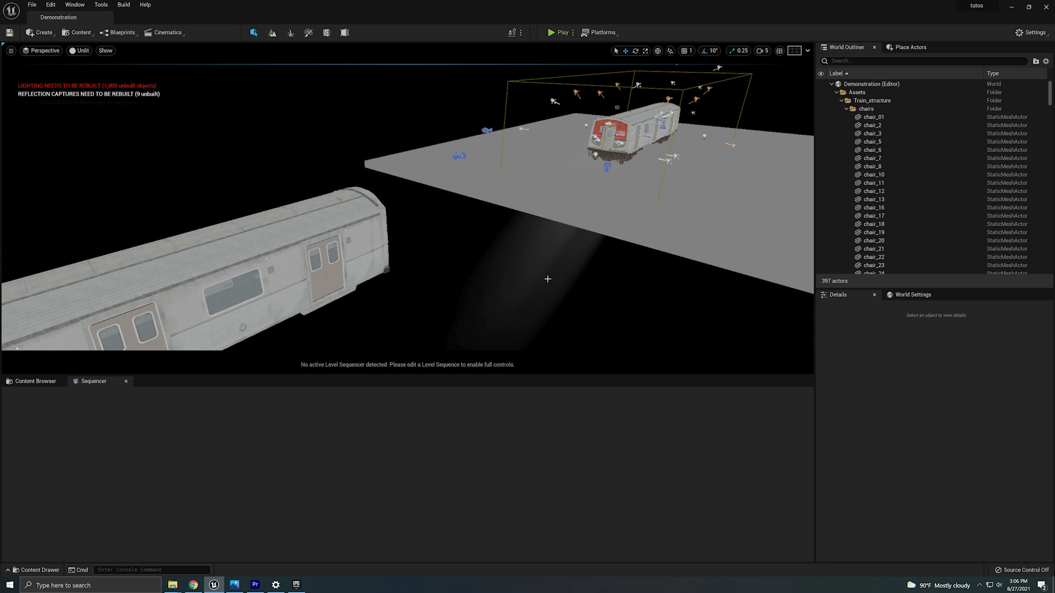
# Select the roof panels along the top of the demonstration train one after another to inspect them.
pyautogui.moveTo(547, 279); pyautogui.dragTo(468, 272, button='right')
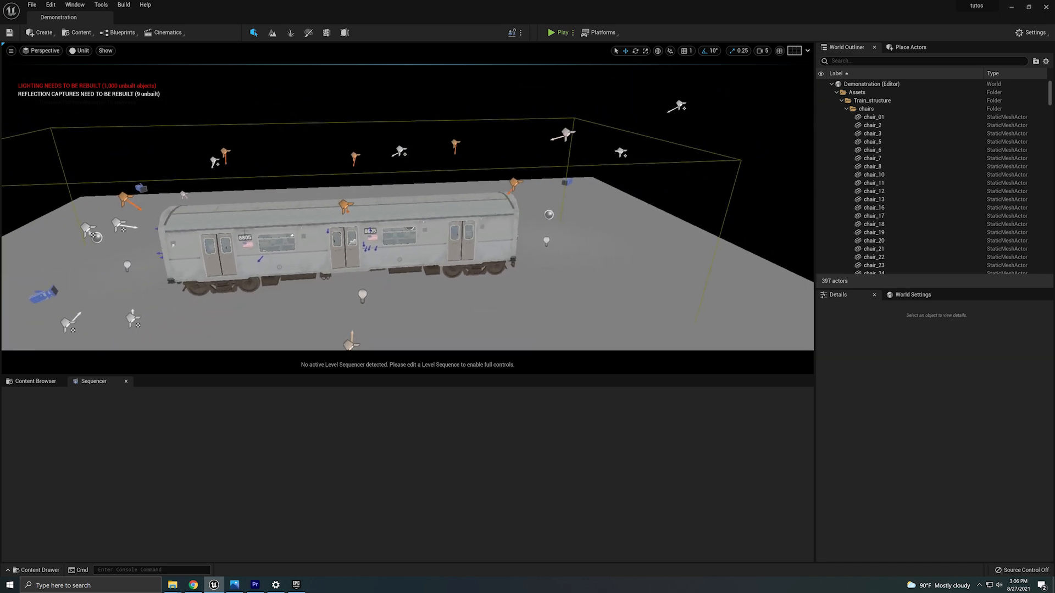
pyautogui.click(207, 228)
pyautogui.keyDown('ctrl'); pyautogui.click(221, 222); pyautogui.keyUp('ctrl')
pyautogui.keyDown('ctrl'); pyautogui.click(275, 216); pyautogui.keyUp('ctrl')
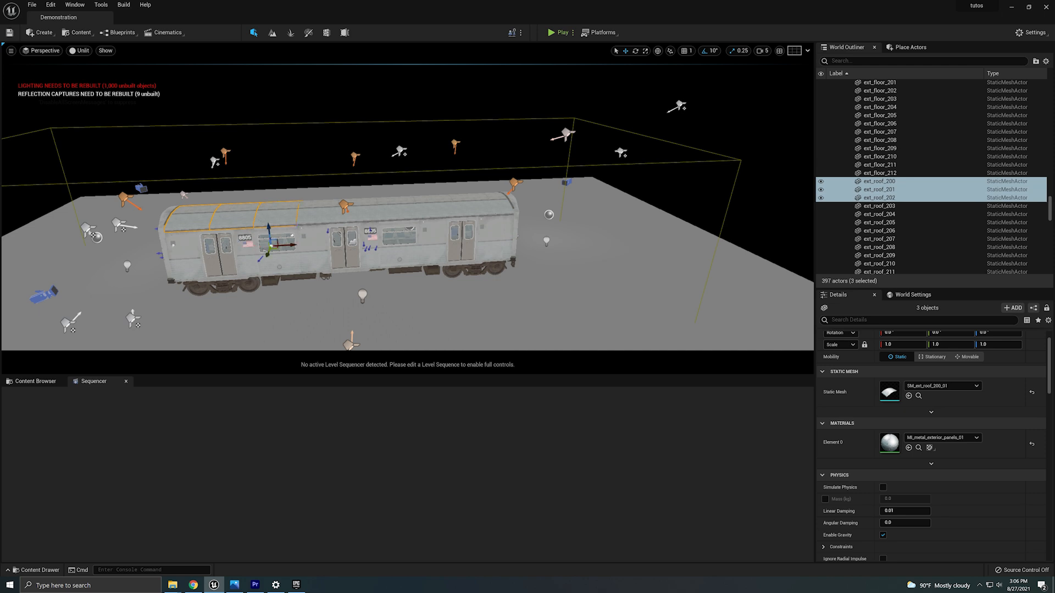
pyautogui.keyDown('ctrl'); pyautogui.click(318, 212); pyautogui.keyUp('ctrl')
pyautogui.keyDown('ctrl'); pyautogui.click(354, 217); pyautogui.keyUp('ctrl')
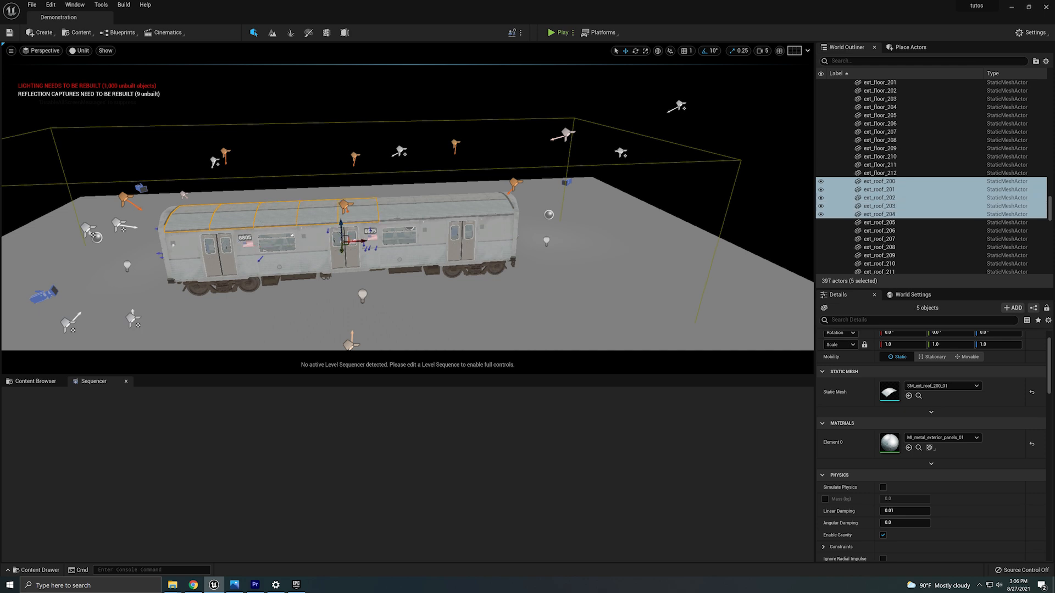
pyautogui.keyDown('ctrl'); pyautogui.click(394, 213); pyautogui.keyUp('ctrl')
pyautogui.keyDown('ctrl'); pyautogui.click(433, 210); pyautogui.keyUp('ctrl')
# Fly around the level to inspect both trains from different angles.
pyautogui.moveTo(432, 212); pyautogui.dragTo(330, 192, button='right')
pyautogui.press('w')
pyautogui.moveTo(648, 335); pyautogui.dragTo(558, 339, button='right')
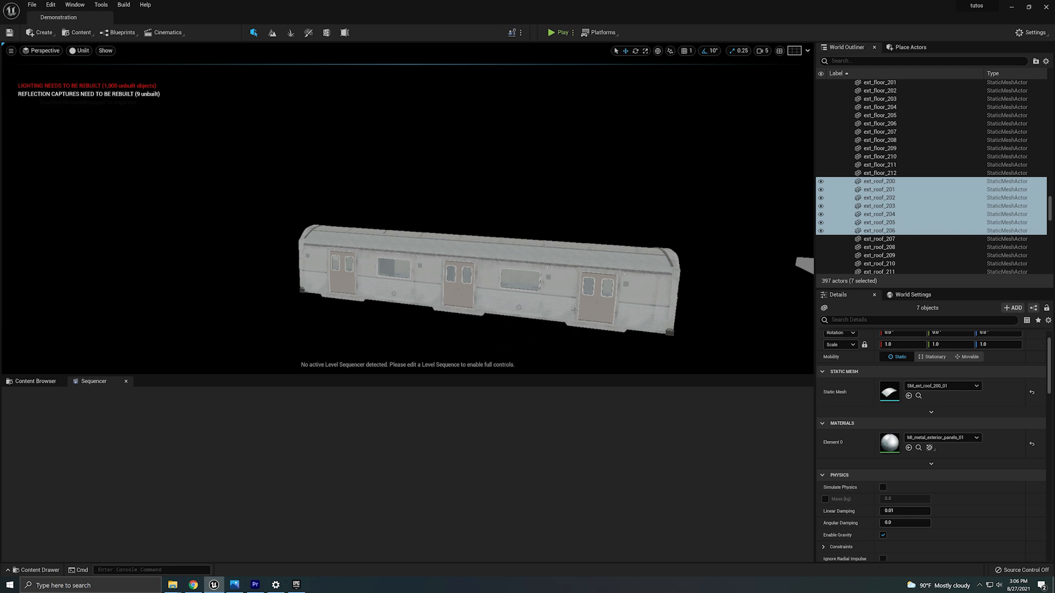
pyautogui.press('f')
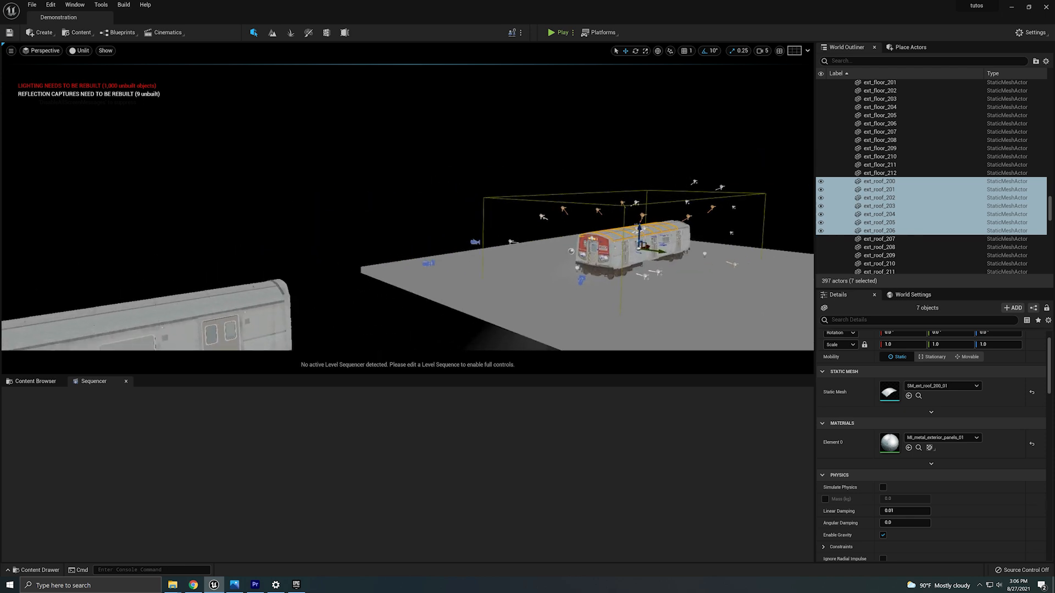
pyautogui.moveTo(478, 317); pyautogui.dragTo(426, 326, button='right')
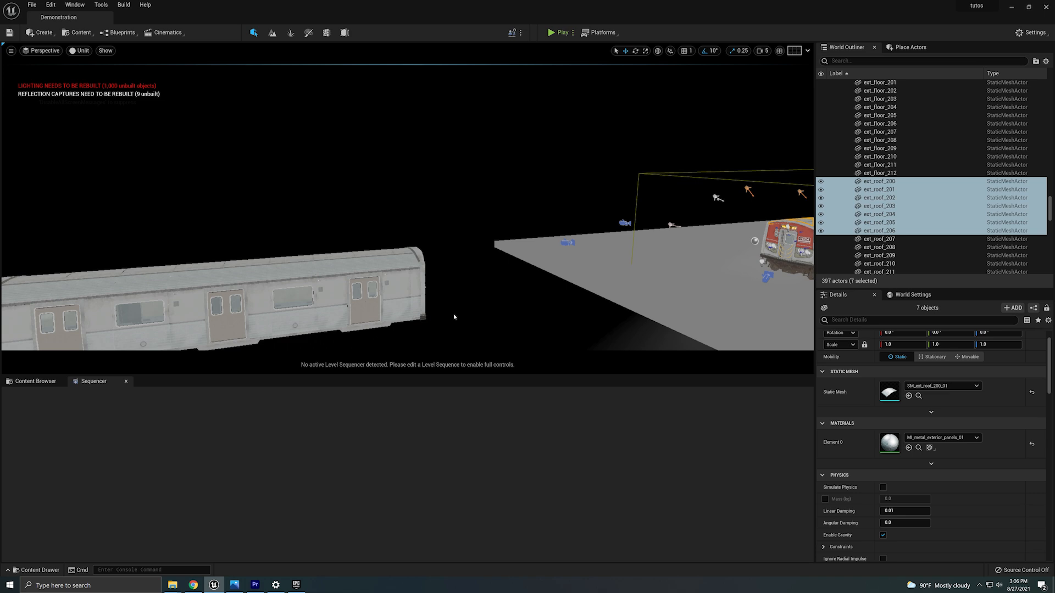
pyautogui.press('d')
pyautogui.moveTo(455, 317); pyautogui.dragTo(549, 327, button='right')
pyautogui.press('w')
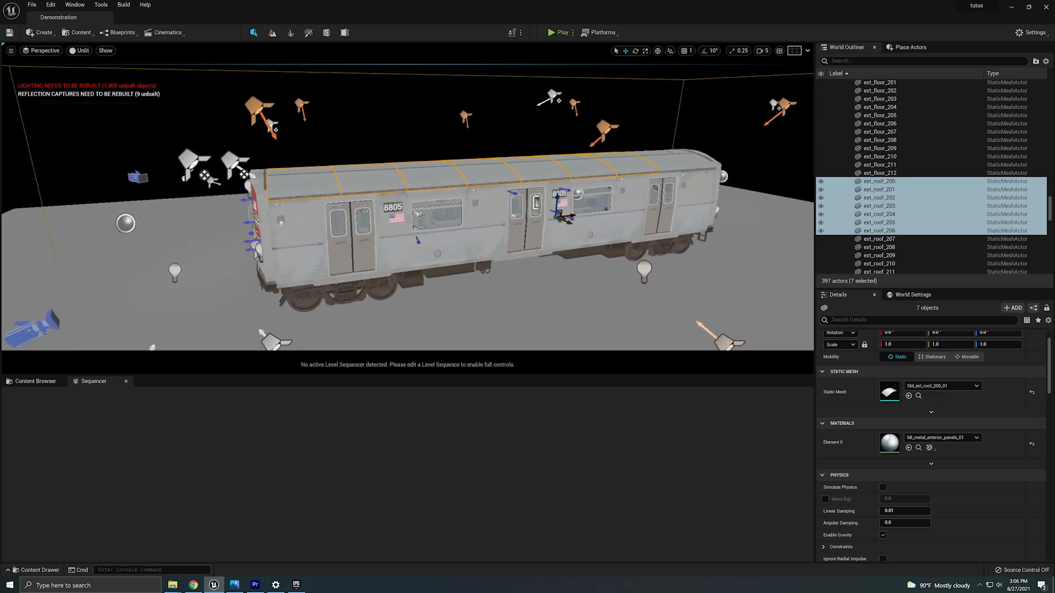
# Select individual window and door pieces on the demonstration train's side to identify their actors.
pyautogui.click(446, 241)
pyautogui.click(526, 236)
pyautogui.click(488, 239)
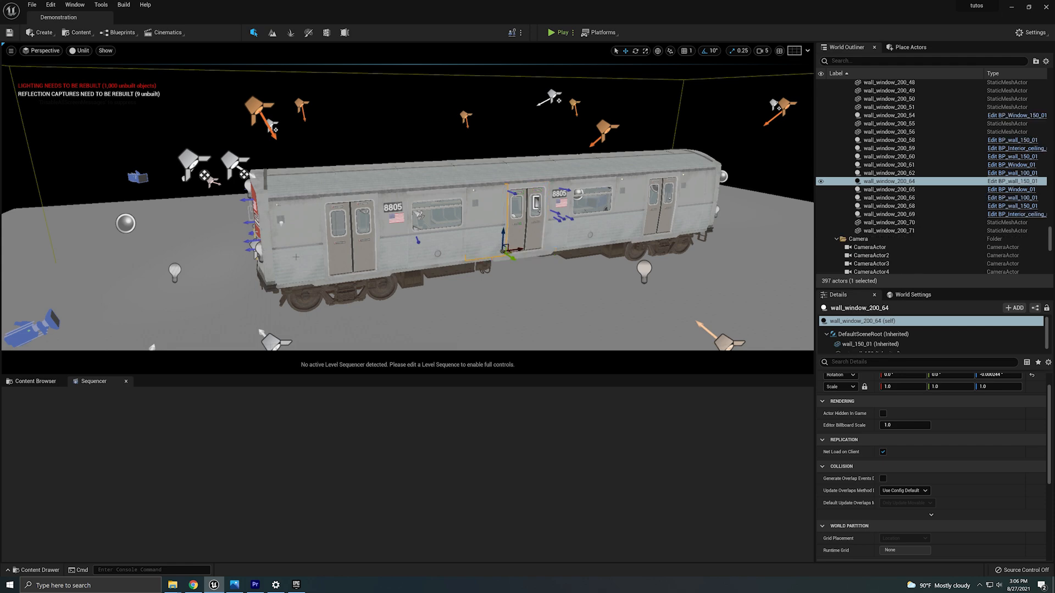
pyautogui.click(268, 229)
pyautogui.click(346, 236)
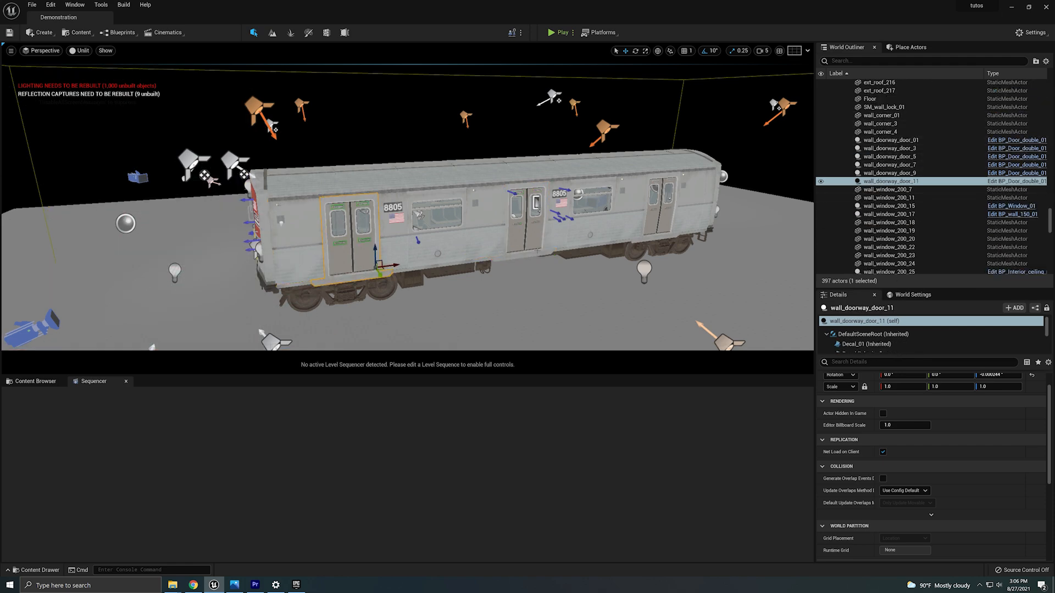
pyautogui.press('d')
pyautogui.moveTo(485, 305); pyautogui.dragTo(385, 305, button='right')
pyautogui.click(485, 305)
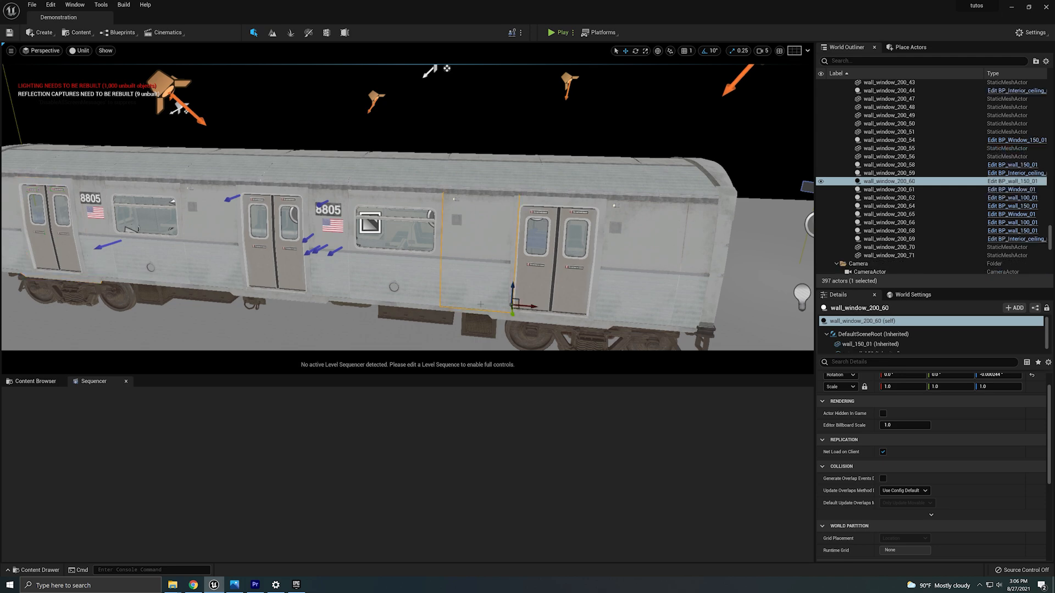
# Select a doorway piece on the other train, then return and select a wall window on the demonstration train.
pyautogui.press('w')
pyautogui.moveTo(486, 305); pyautogui.dragTo(401, 310, button='right')
pyautogui.click(395, 292)
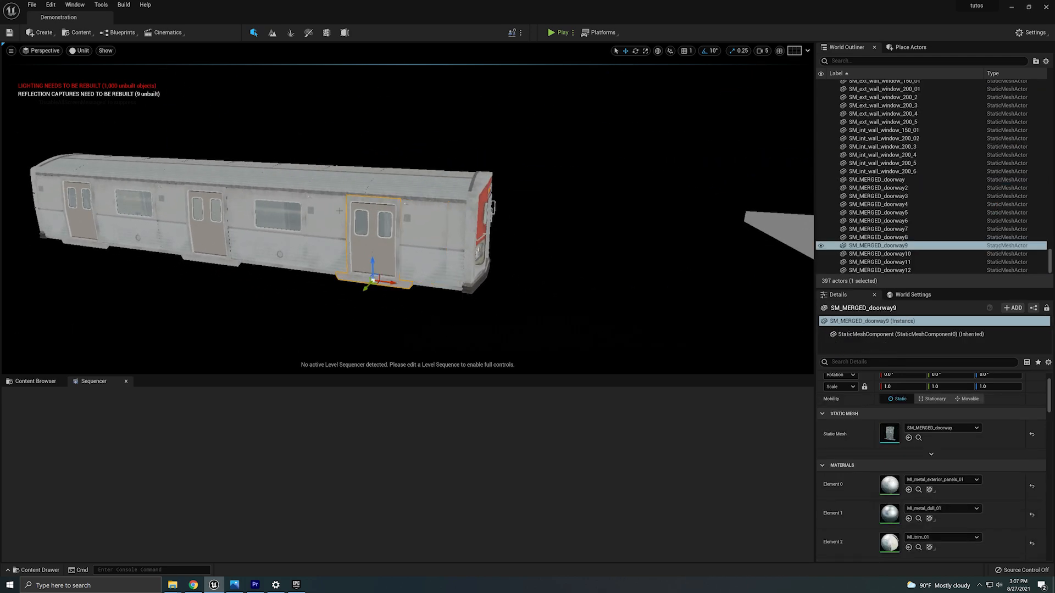
pyautogui.moveTo(464, 263); pyautogui.dragTo(483, 283, button='right')
pyautogui.press('a')
pyautogui.press('s')
pyautogui.press('d')
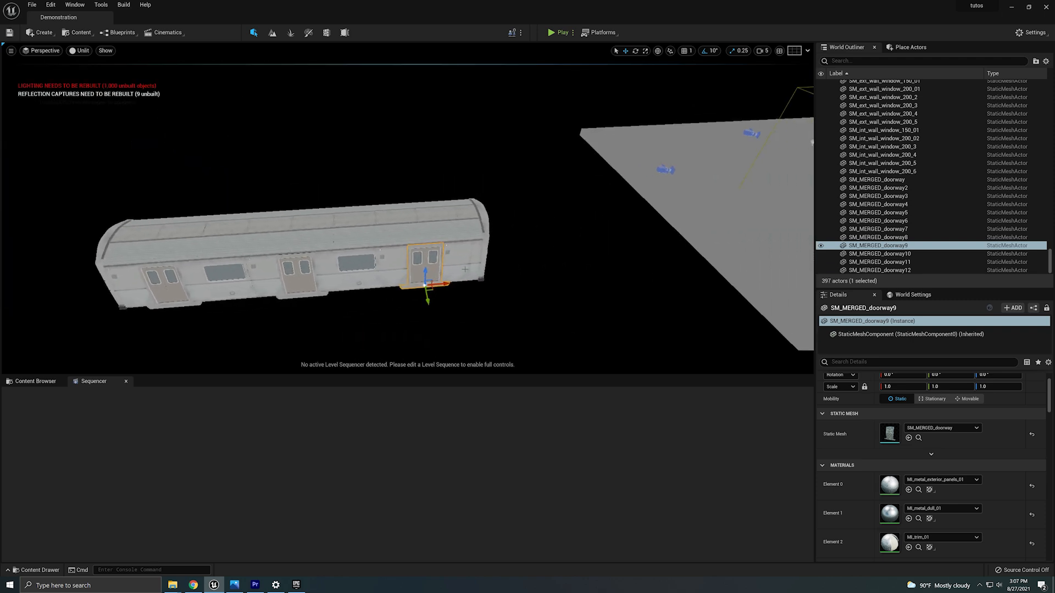
pyautogui.moveTo(714, 241); pyautogui.dragTo(793, 269, button='right')
pyautogui.press('w')
pyautogui.click(529, 150)
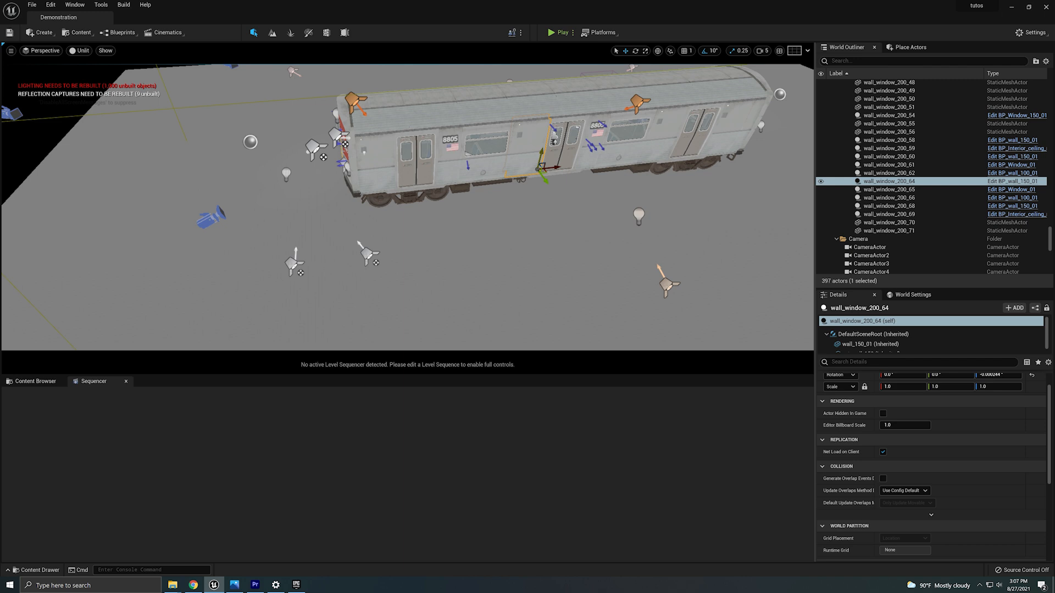
# Open the BP_wall_150_01 blueprint of the selected wall and browse to its ext_wall_150 static mesh asset.
pyautogui.click(1005, 182)
pyautogui.click(570, 225)
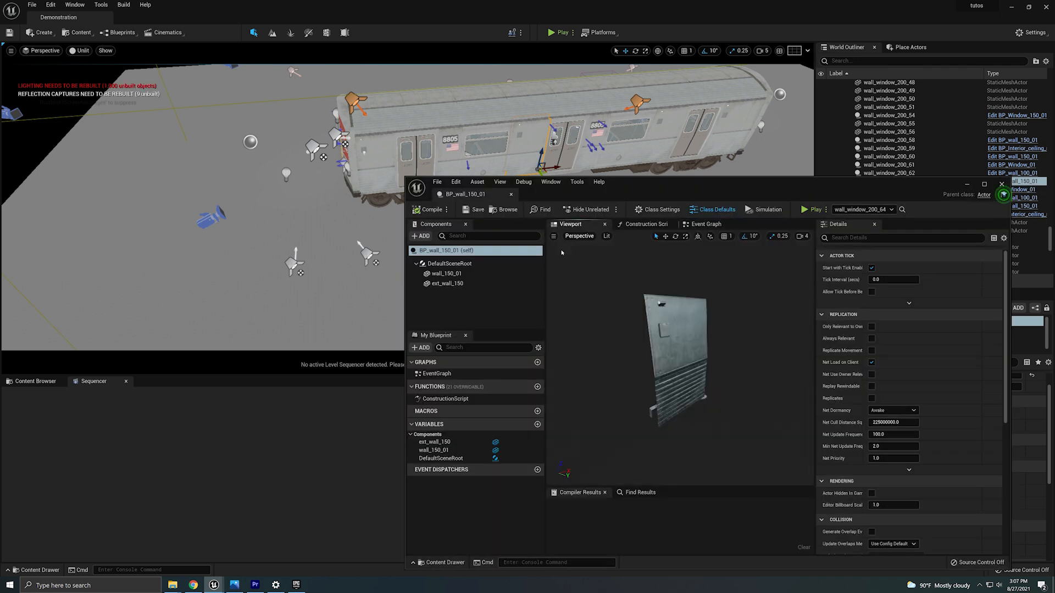
pyautogui.click(678, 372)
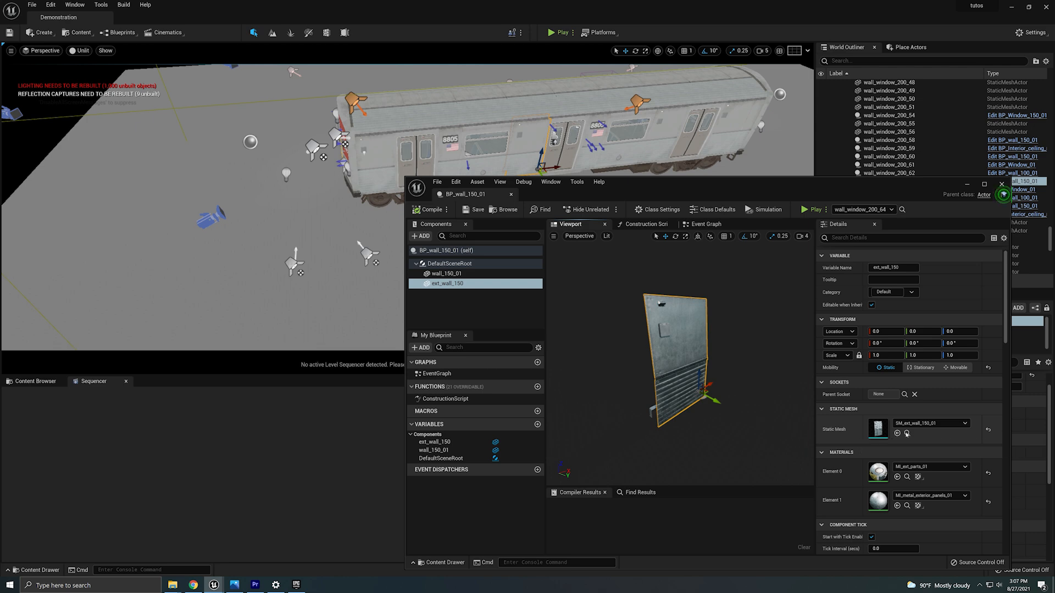
pyautogui.click(907, 433)
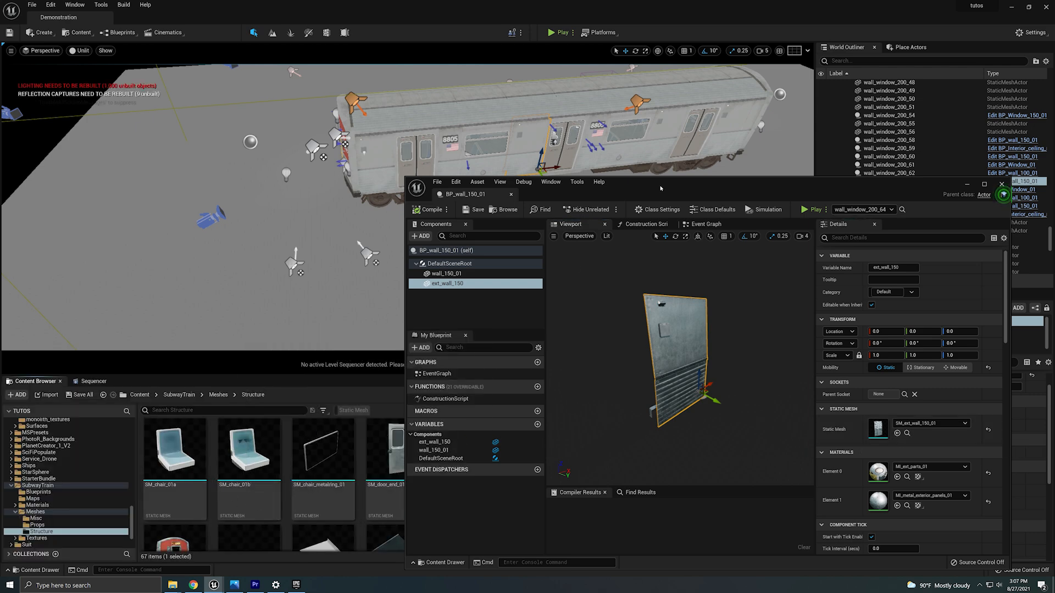
# Browse the Structure meshes around SM_ext_wall_150_01 and close the blueprint editor.
pyautogui.moveTo(660, 188); pyautogui.dragTo(829, 70)
pyautogui.scroll(-2, 724, 516)
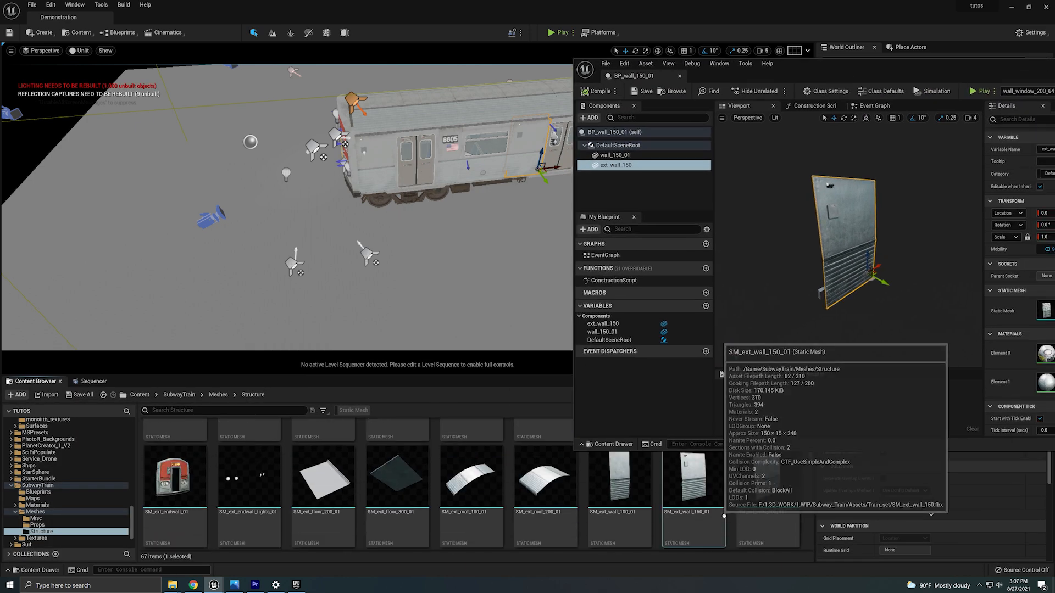
pyautogui.moveTo(307, 220); pyautogui.dragTo(286, 190, button='right')
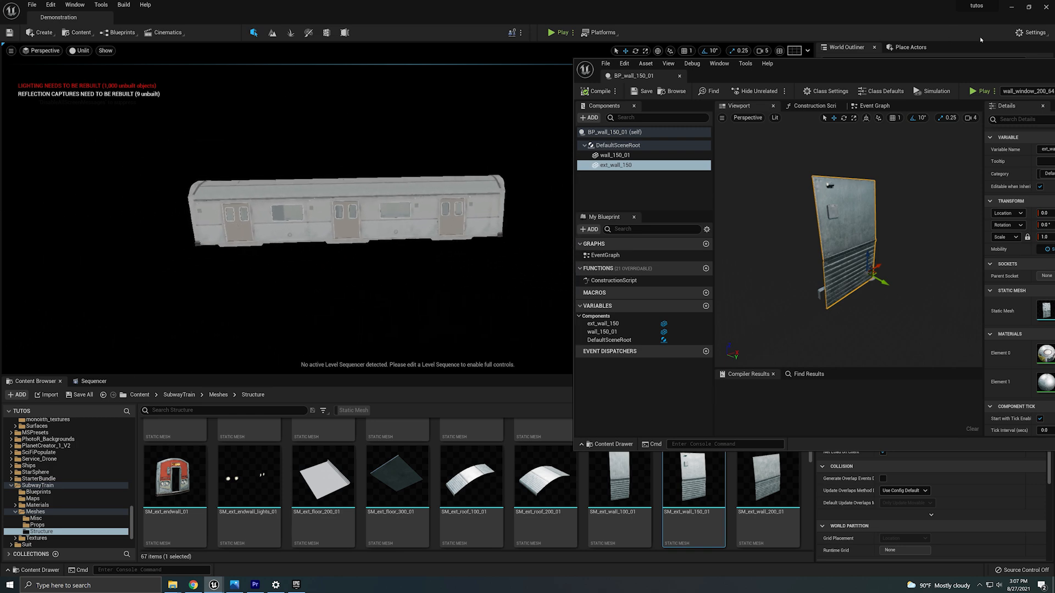
pyautogui.moveTo(876, 62); pyautogui.dragTo(595, 72)
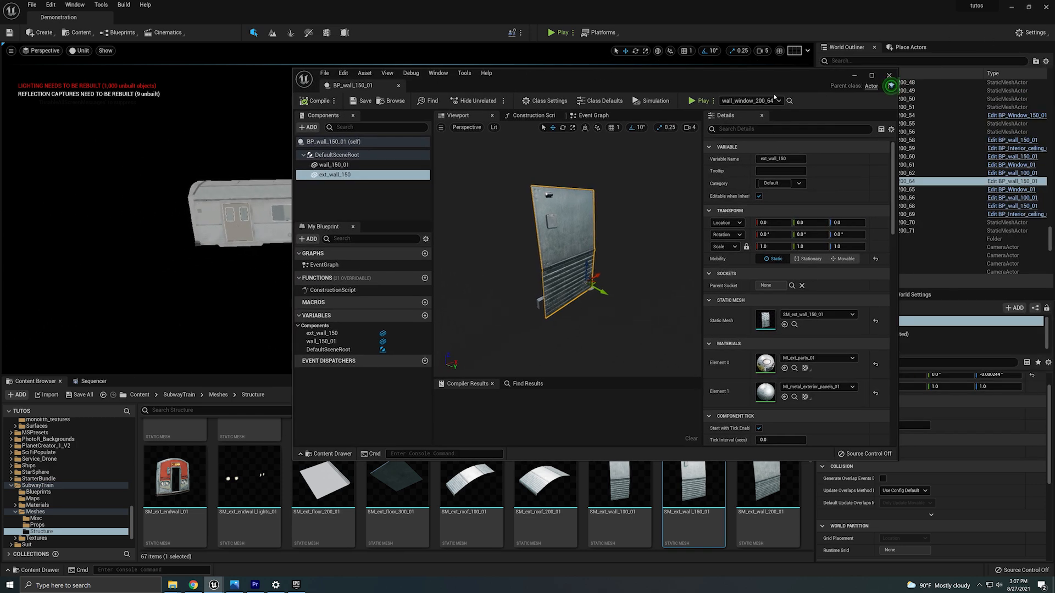
pyautogui.click(888, 75)
# Switch the viewport to Top view and box-select all pieces of the assembled train.
pyautogui.click(346, 236)
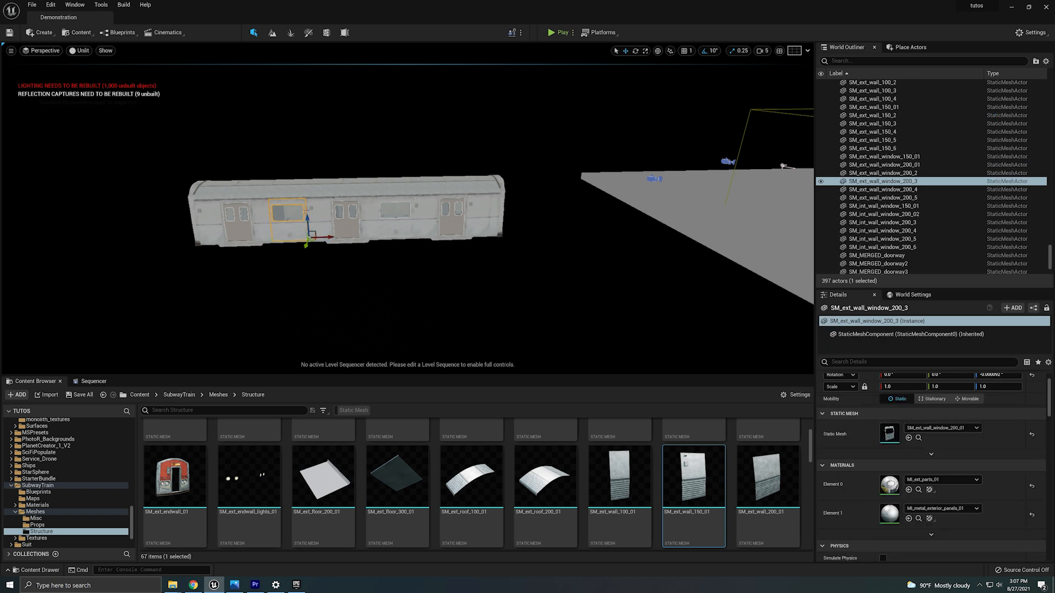
pyautogui.click(420, 240)
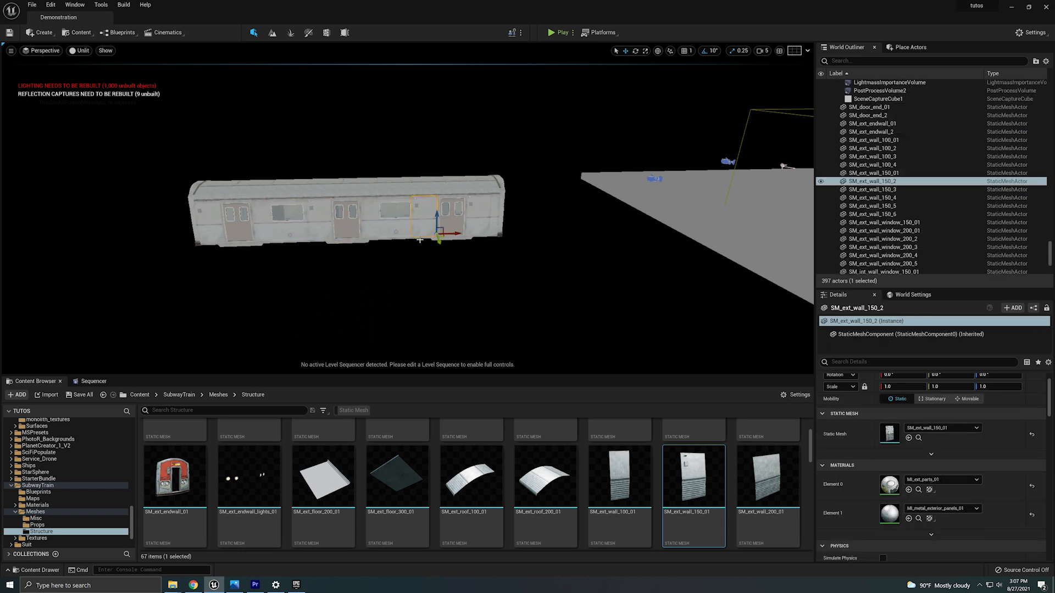
pyautogui.click(84, 53)
pyautogui.moveTo(57, 52)
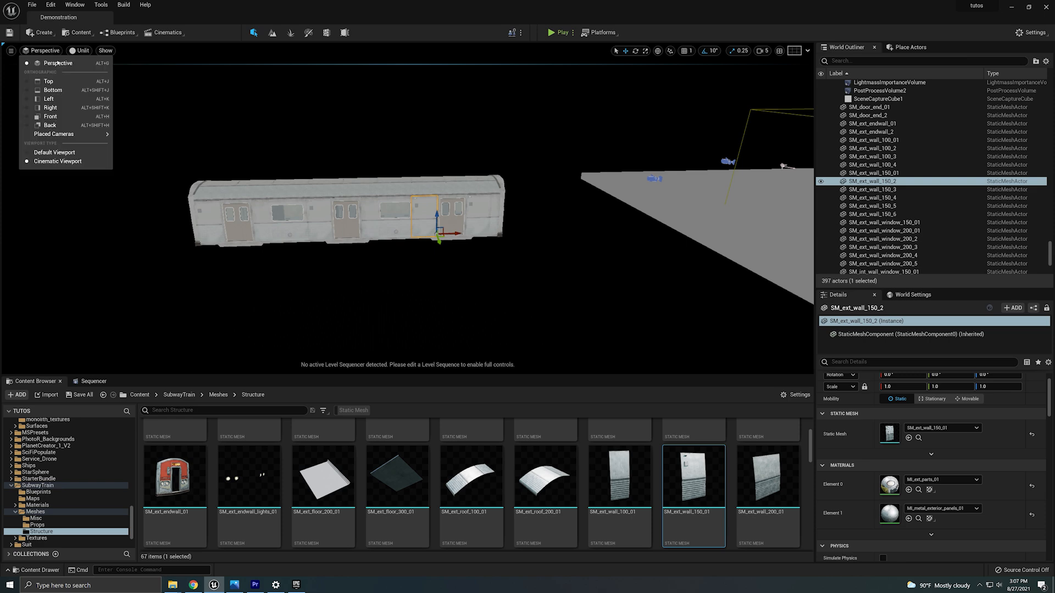
pyautogui.click(68, 80)
pyautogui.moveTo(199, 188); pyautogui.dragTo(581, 328)
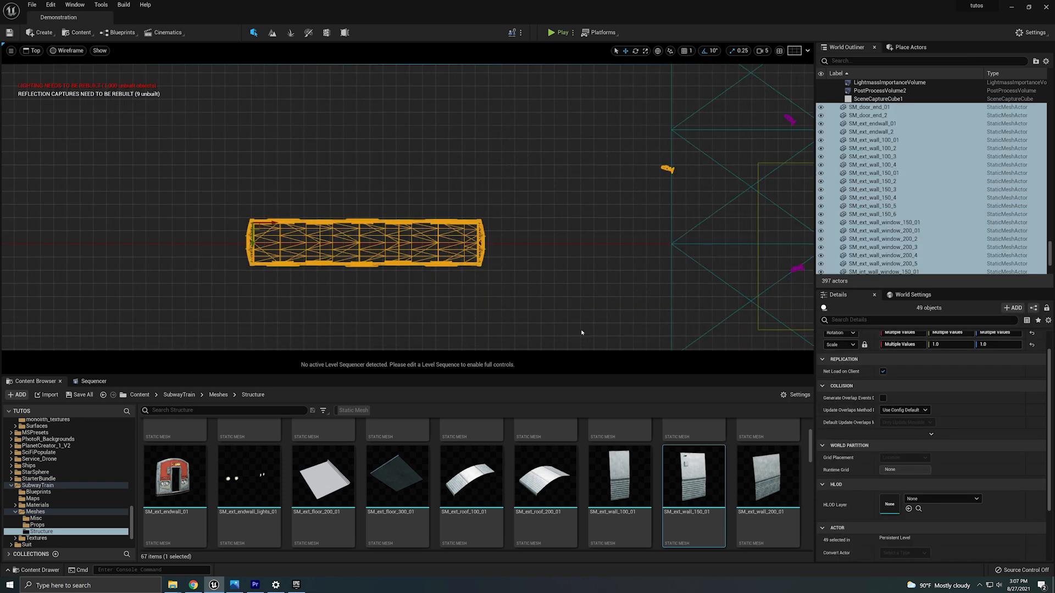
pyautogui.rightClick(482, 247)
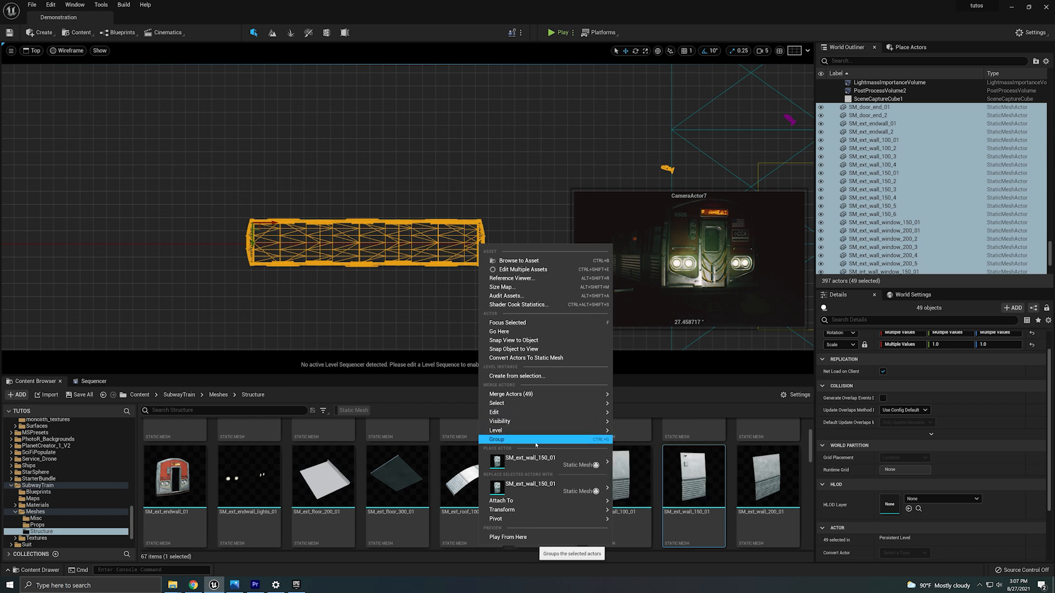
pyautogui.moveTo(517, 396)
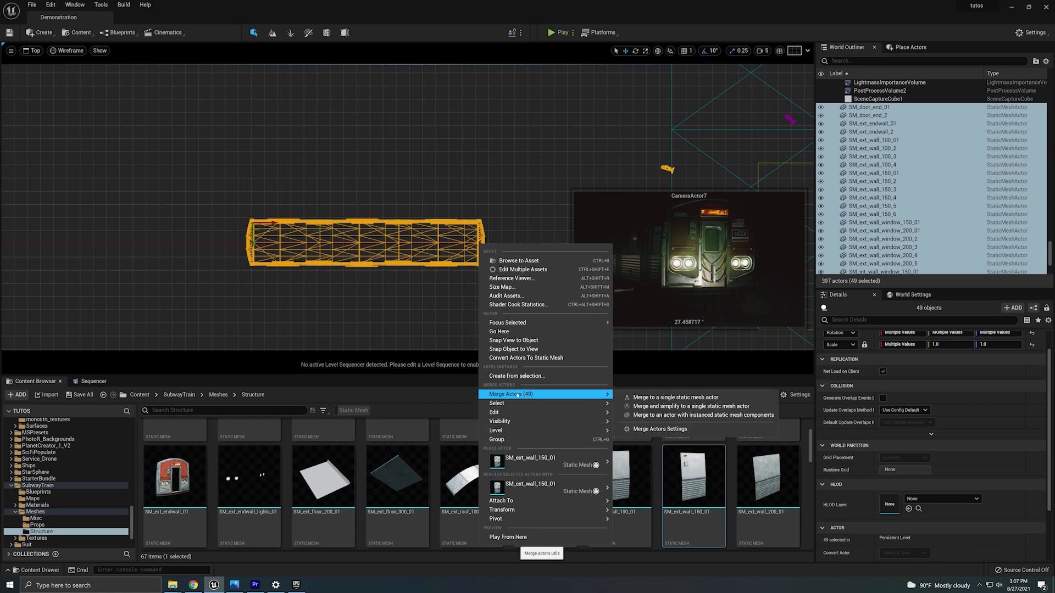
pyautogui.click(433, 282)
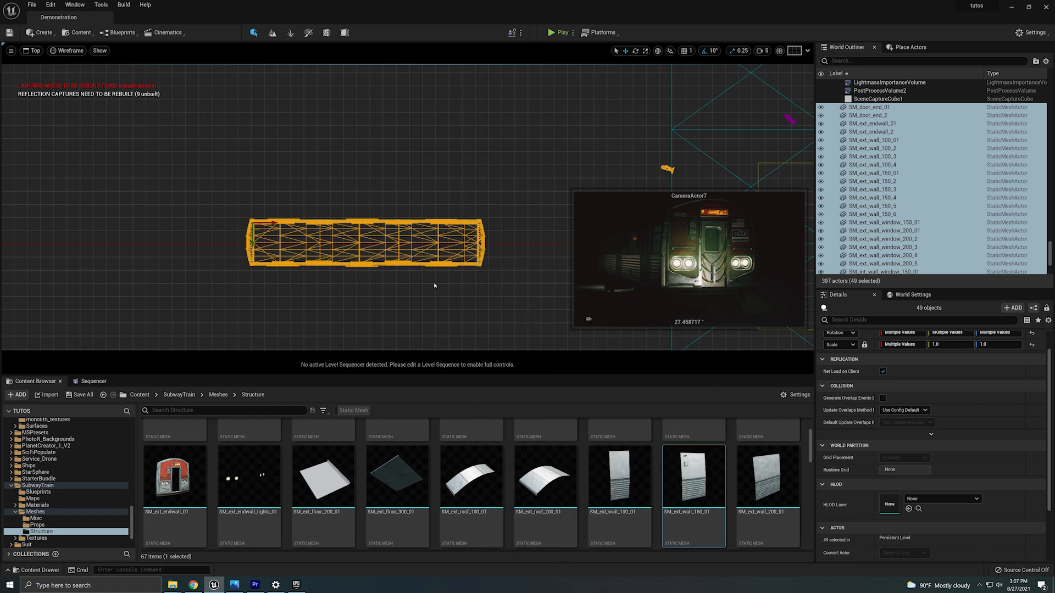
# Reselect the train pieces and try merging them into a single static mesh actor, cancelling the save dialog.
pyautogui.moveTo(476, 263); pyautogui.dragTo(445, 271, button='right')
pyautogui.moveTo(196, 221); pyautogui.dragTo(438, 280)
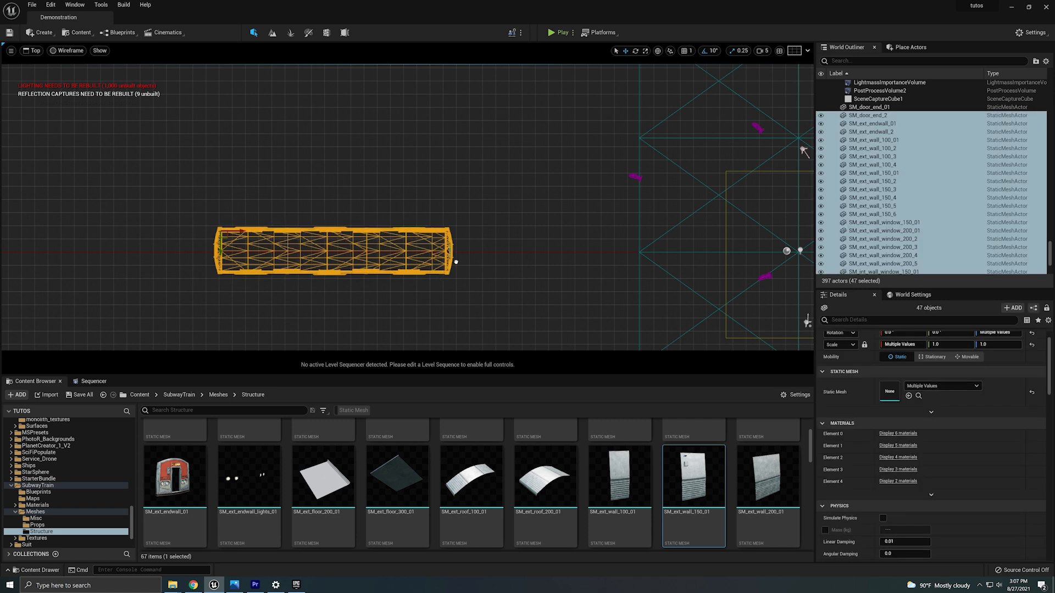
pyautogui.rightClick(454, 261)
pyautogui.moveTo(522, 391)
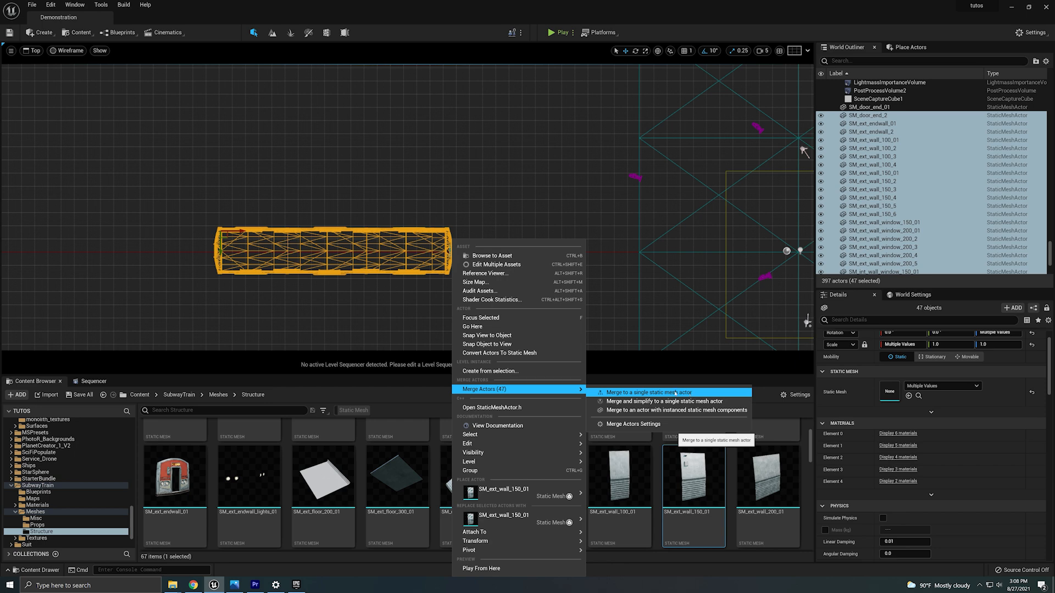
pyautogui.click(689, 393)
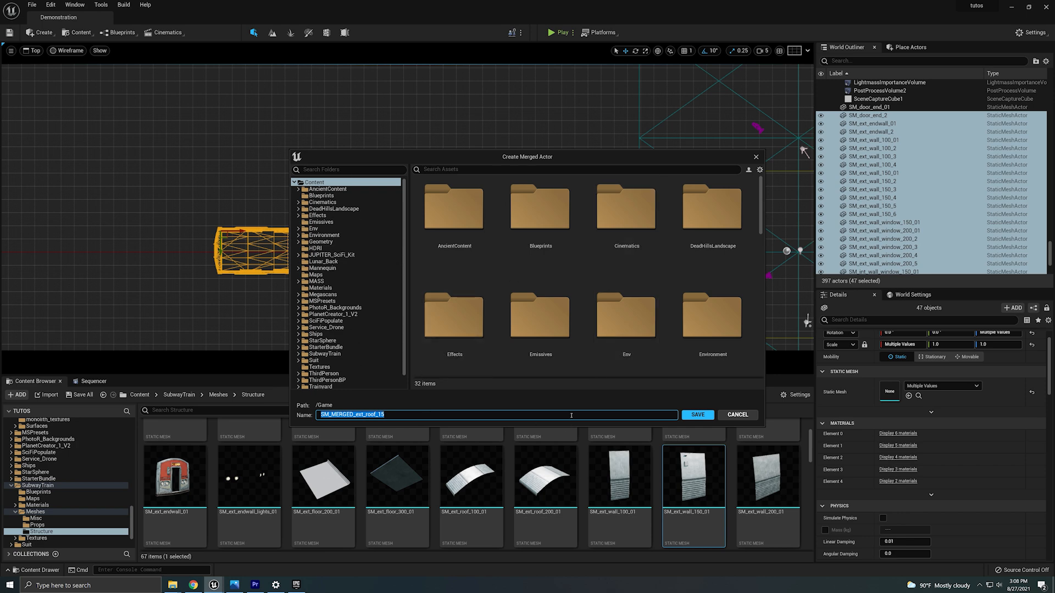
pyautogui.click(743, 416)
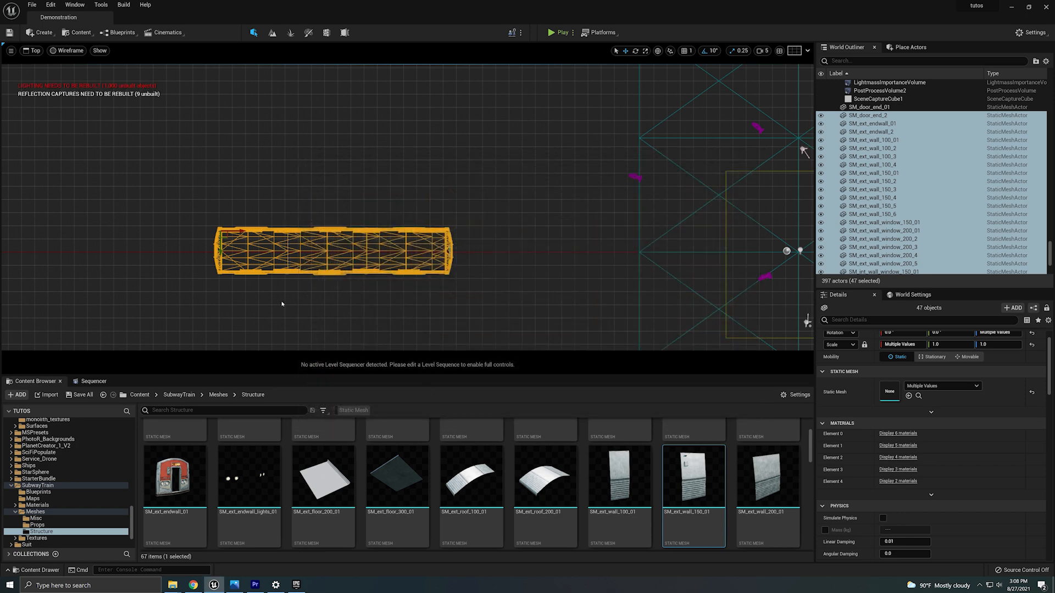
# Select a roof panel of the train and return the viewport to Perspective view.
pyautogui.click(329, 280)
pyautogui.click(318, 253)
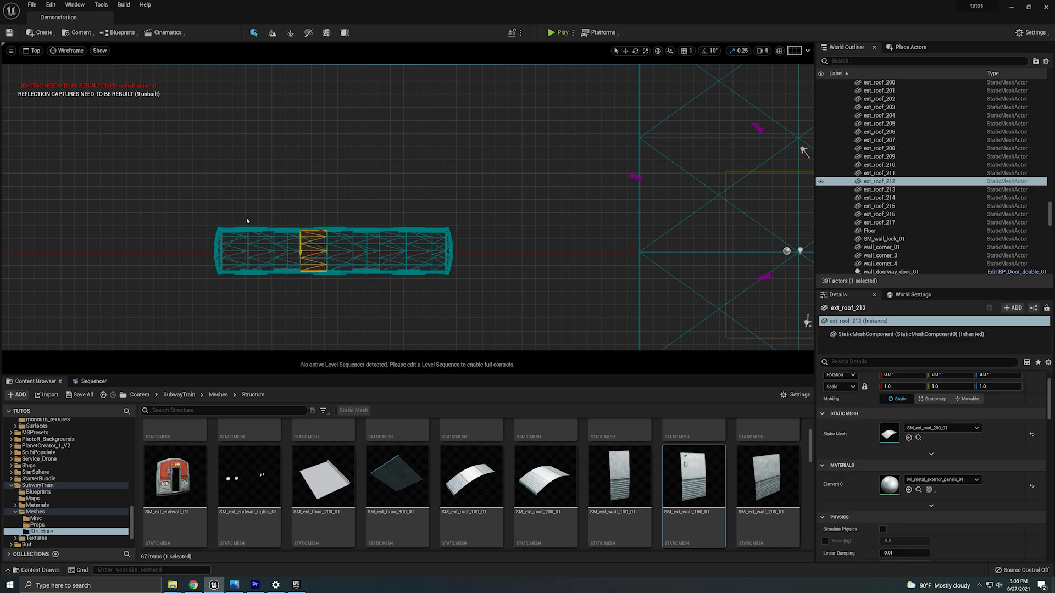
pyautogui.click(33, 50)
pyautogui.click(55, 65)
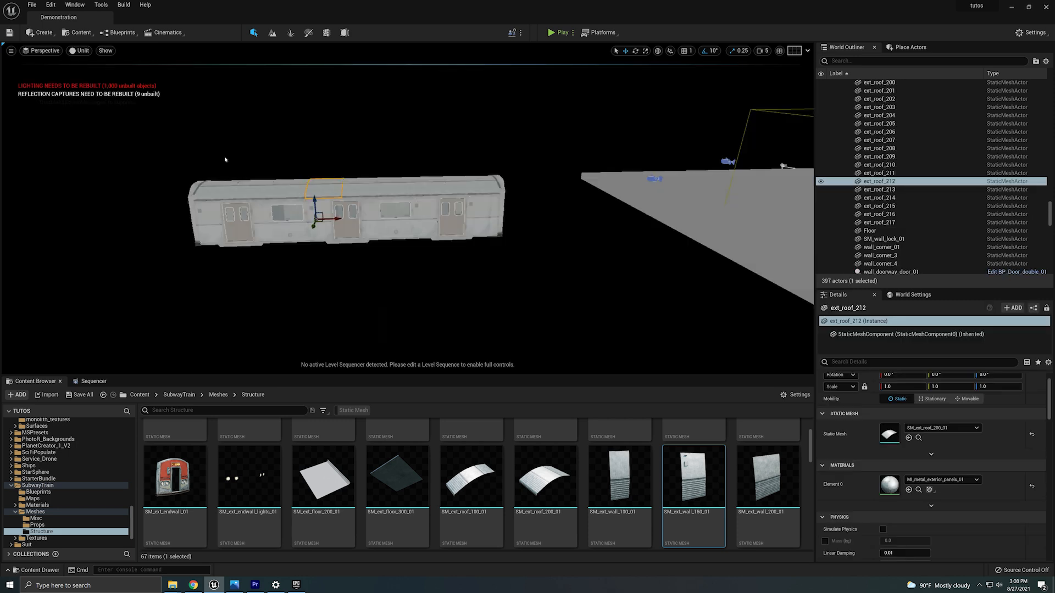
# Select the neighbouring roof panel and orbit out to view the whole scene.
pyautogui.click(358, 177)
pyautogui.click(359, 186)
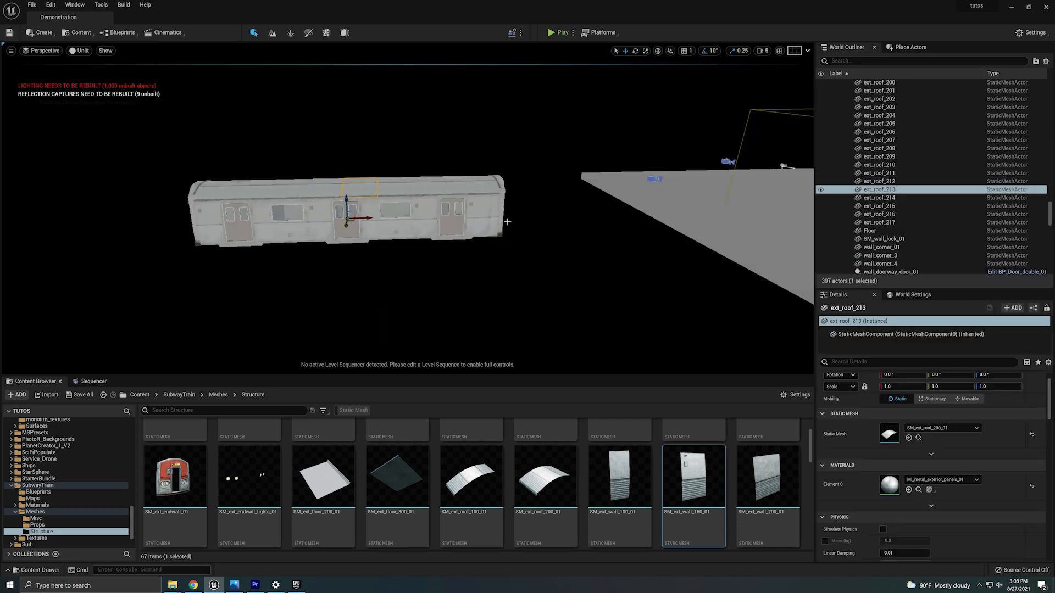
pyautogui.moveTo(507, 222); pyautogui.dragTo(600, 222, button='right')
pyautogui.moveTo(492, 275); pyautogui.dragTo(450, 265, button='right')
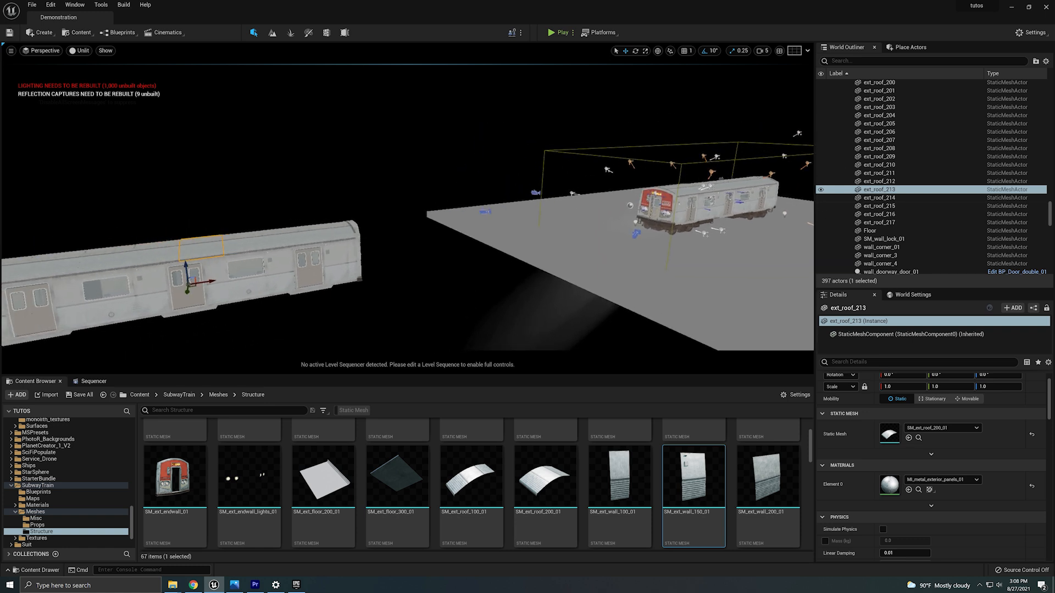
pyautogui.moveTo(263, 345); pyautogui.dragTo(310, 360, button='right')
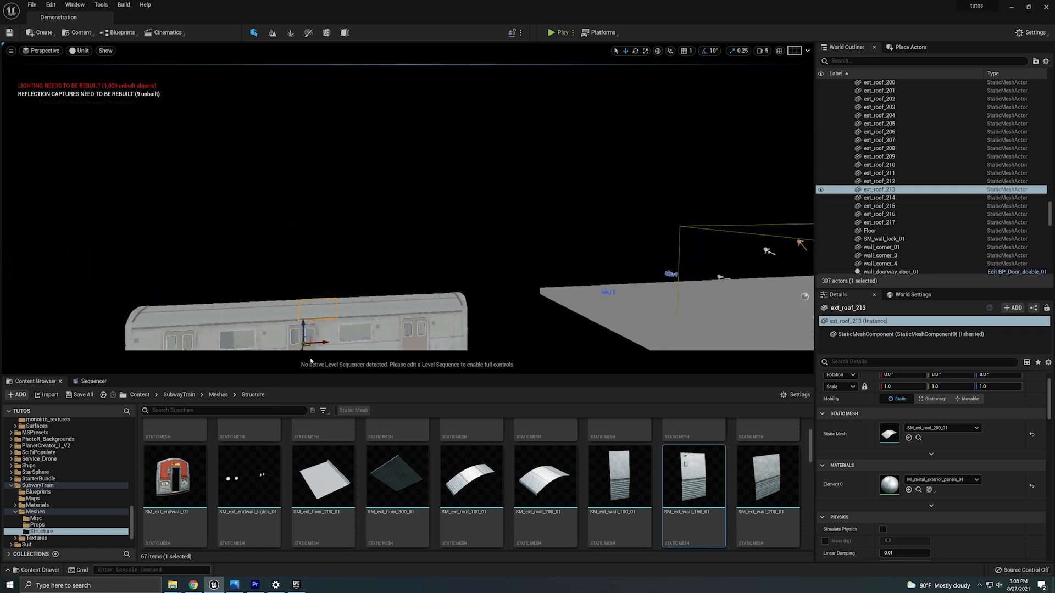
# Select a wall panel and orbit around the assembled train to inspect it.
pyautogui.click(386, 334)
pyautogui.moveTo(546, 275); pyautogui.dragTo(525, 303, button='right')
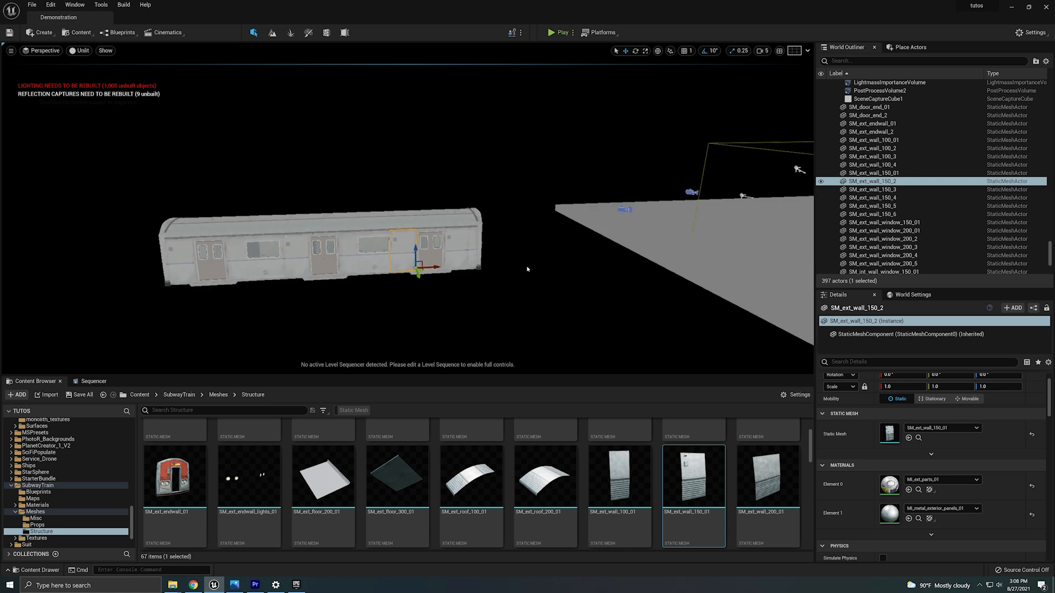
pyautogui.moveTo(700, 190); pyautogui.dragTo(756, 179, button='right')
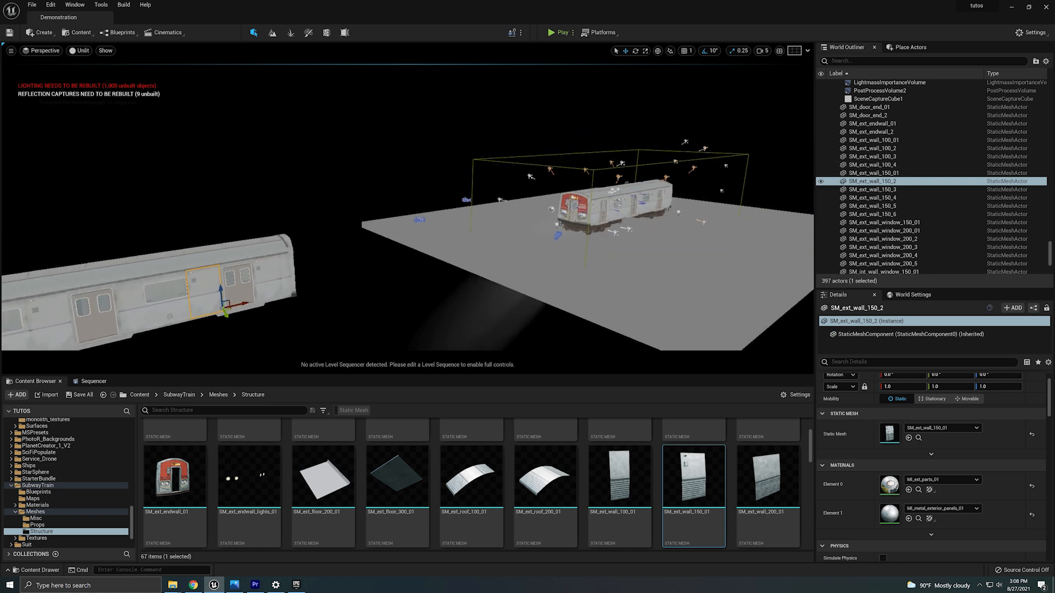
pyautogui.moveTo(369, 313); pyautogui.dragTo(446, 294, button='right')
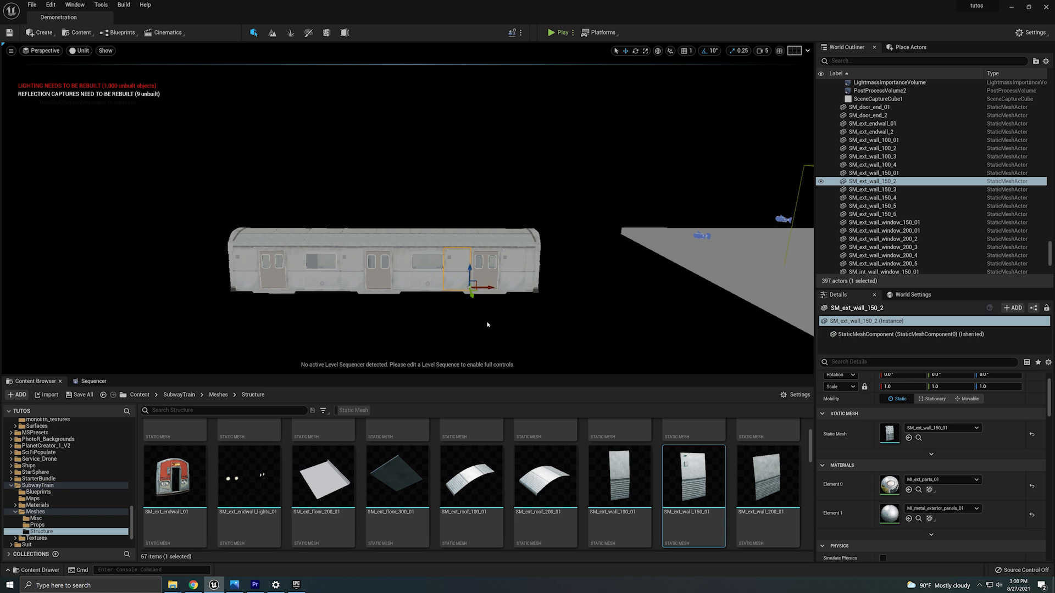
pyautogui.moveTo(487, 325); pyautogui.dragTo(461, 322, button='right')
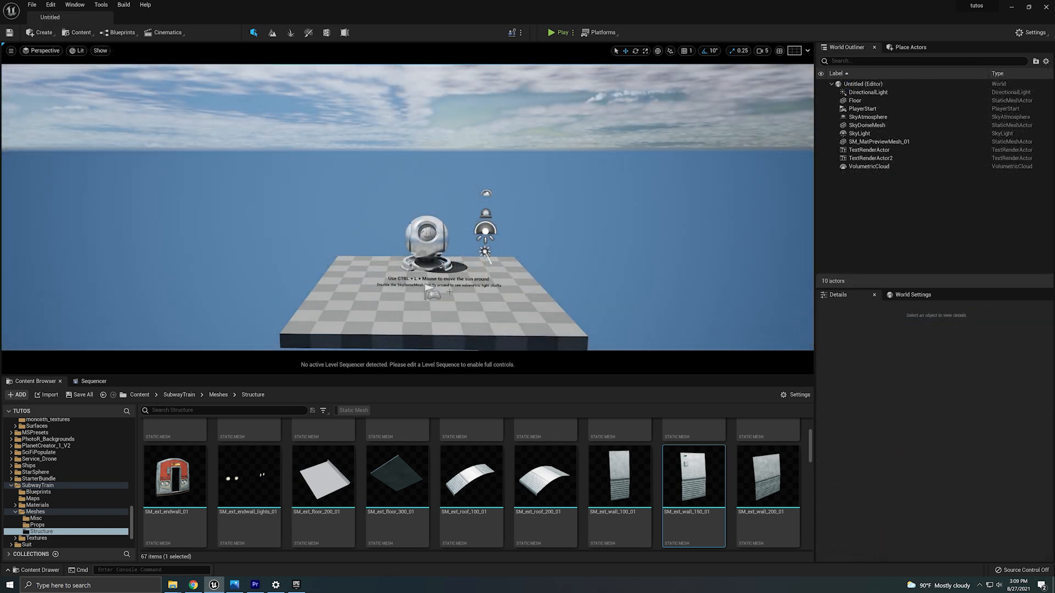
pyautogui.moveTo(450, 291); pyautogui.dragTo(489, 272, button='right')
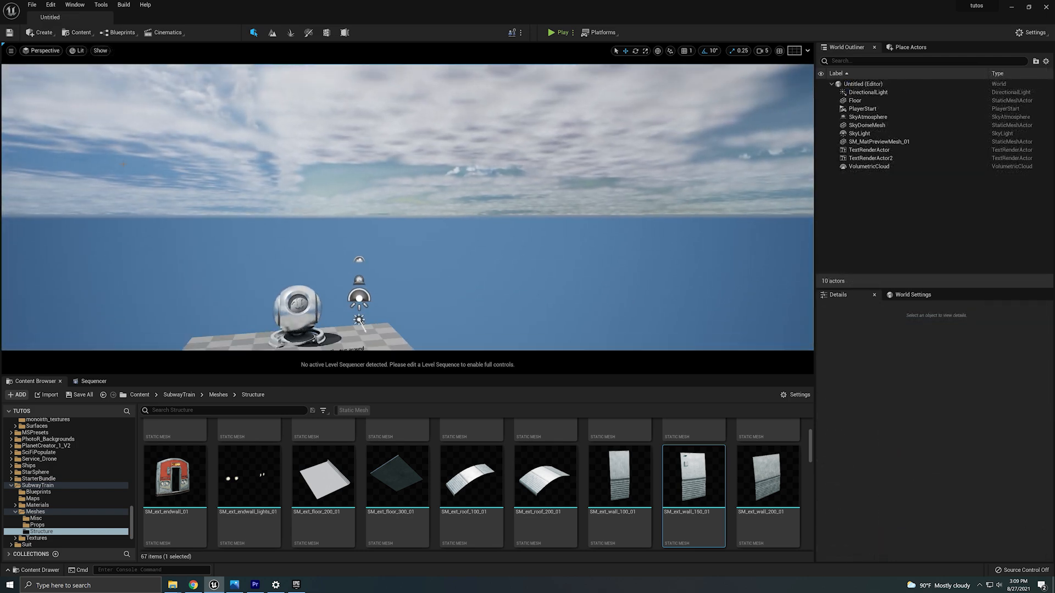
pyautogui.click(32, 5)
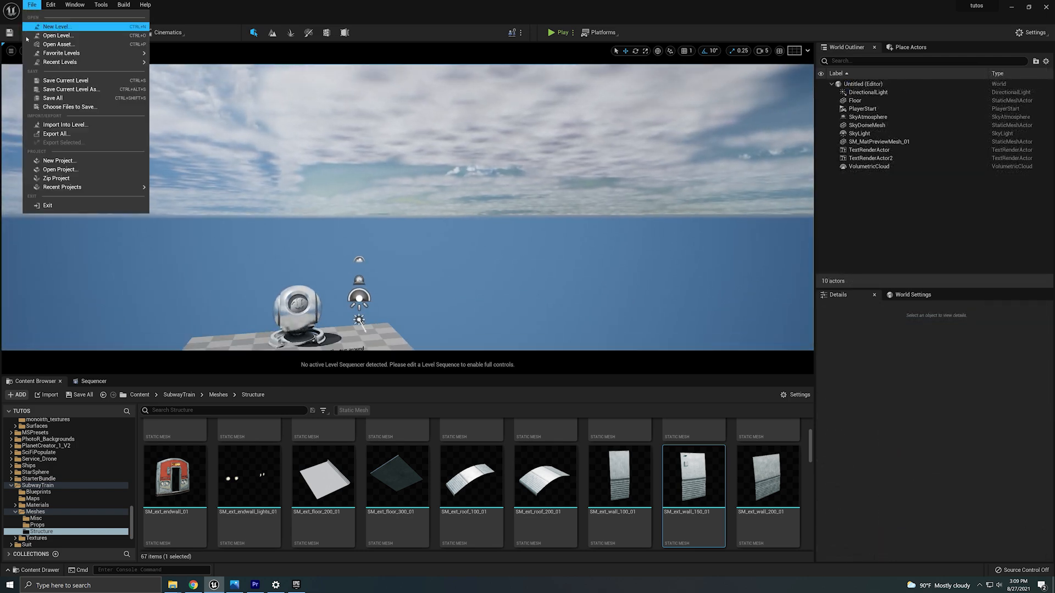
pyautogui.click(55, 27)
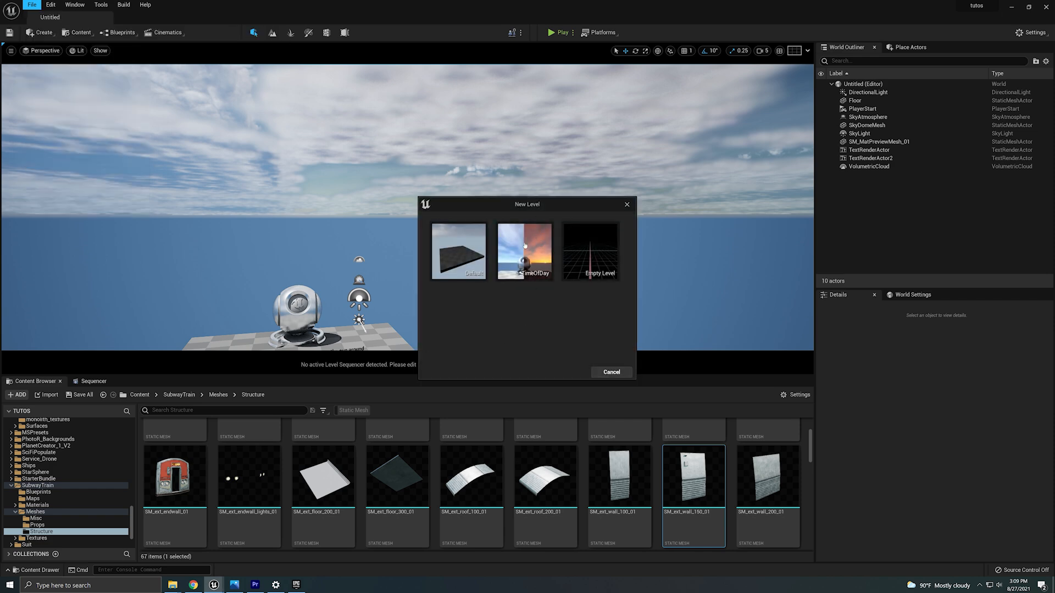
pyautogui.click(627, 204)
pyautogui.moveTo(495, 230); pyautogui.dragTo(468, 273, button='right')
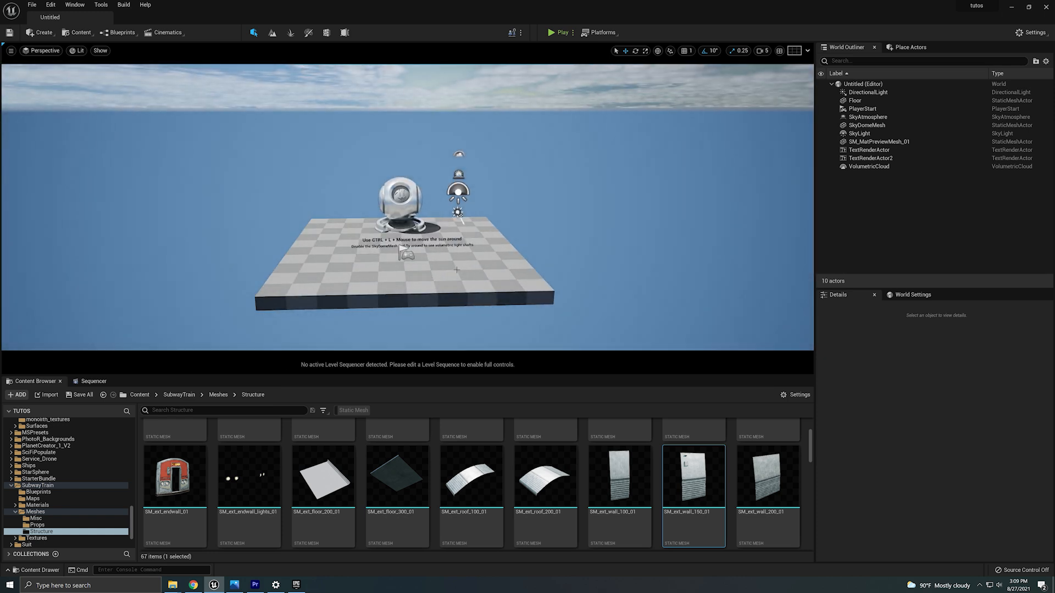
# Delete the floor, both text render actors and the material preview mesh from the new level.
pyautogui.click(457, 270)
pyautogui.press('Delete')
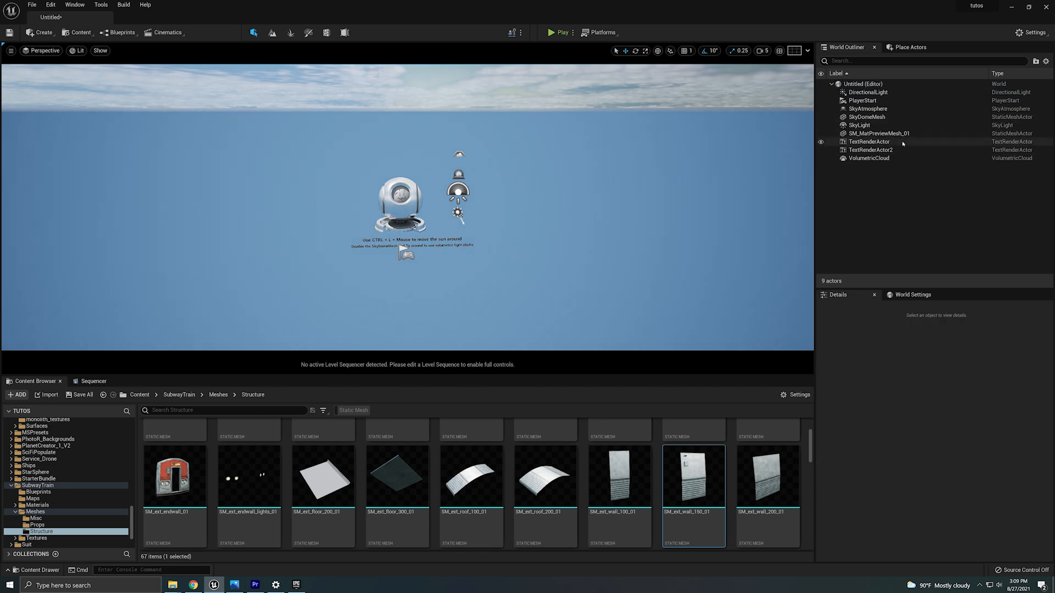
pyautogui.click(869, 141)
pyautogui.press('Delete')
pyautogui.click(879, 142)
pyautogui.press('Delete')
pyautogui.click(882, 133)
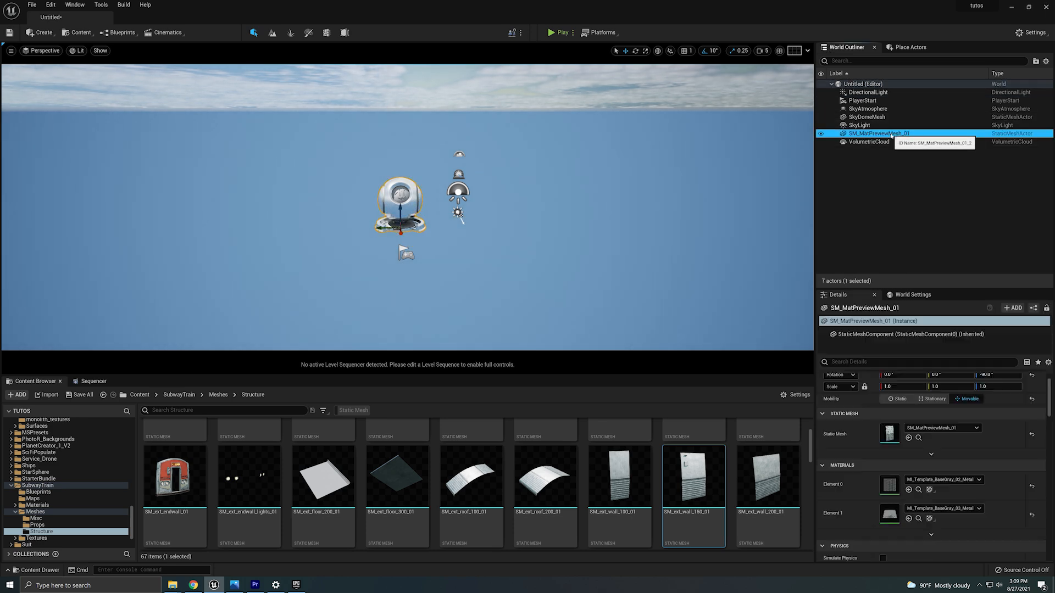
pyautogui.press('Delete')
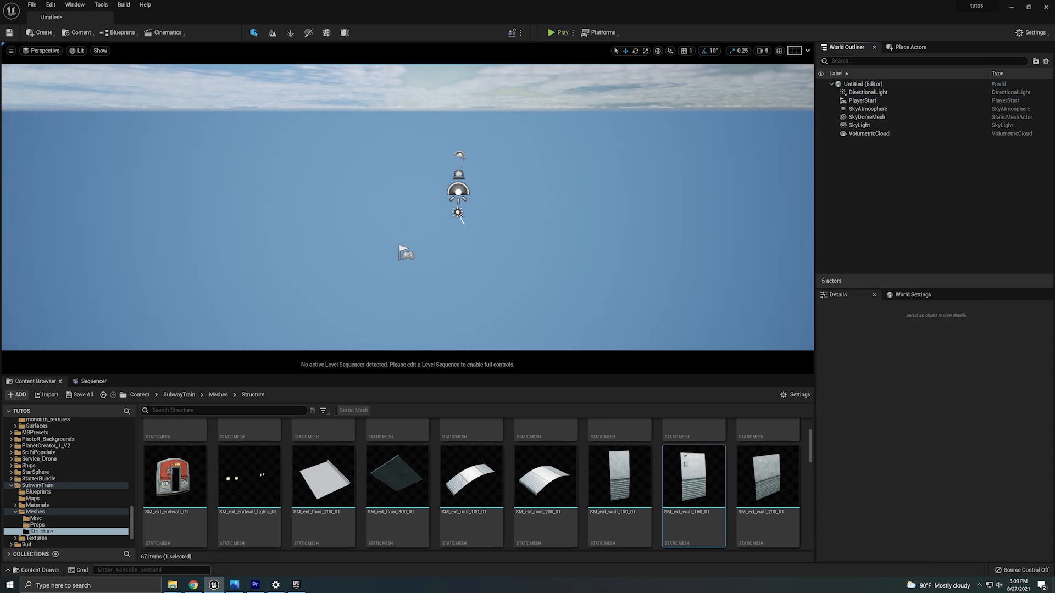
# Focus on the volumetric cloud actor and delete it.
pyautogui.doubleClick(868, 134)
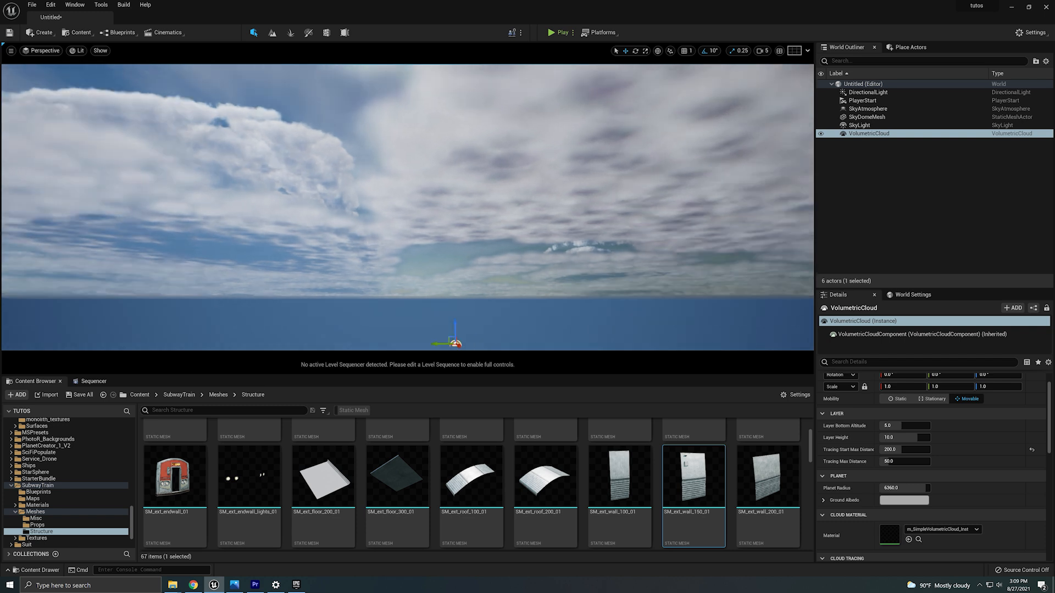
pyautogui.moveTo(627, 173)
pyautogui.mouseDown(button='right')
pyautogui.moveTo(628, 148)
pyautogui.moveTo(633, 154)
pyautogui.mouseUp(button='right')
pyautogui.press('Delete')
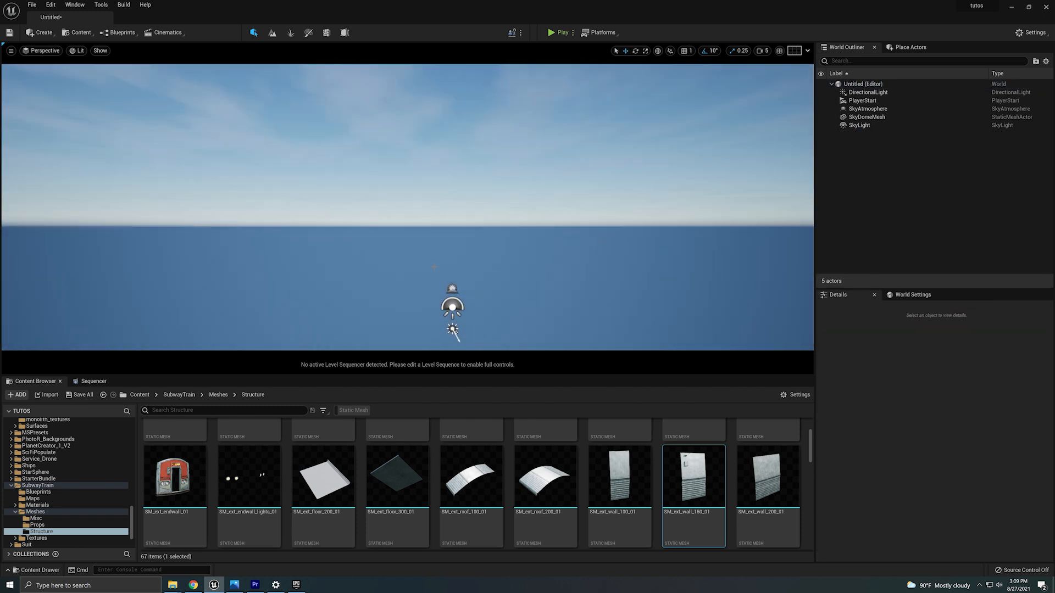
# Select and examine the remaining sky light, directional light, sky atmosphere and sky dome actors.
pyautogui.moveTo(458, 269); pyautogui.dragTo(517, 319, button='right')
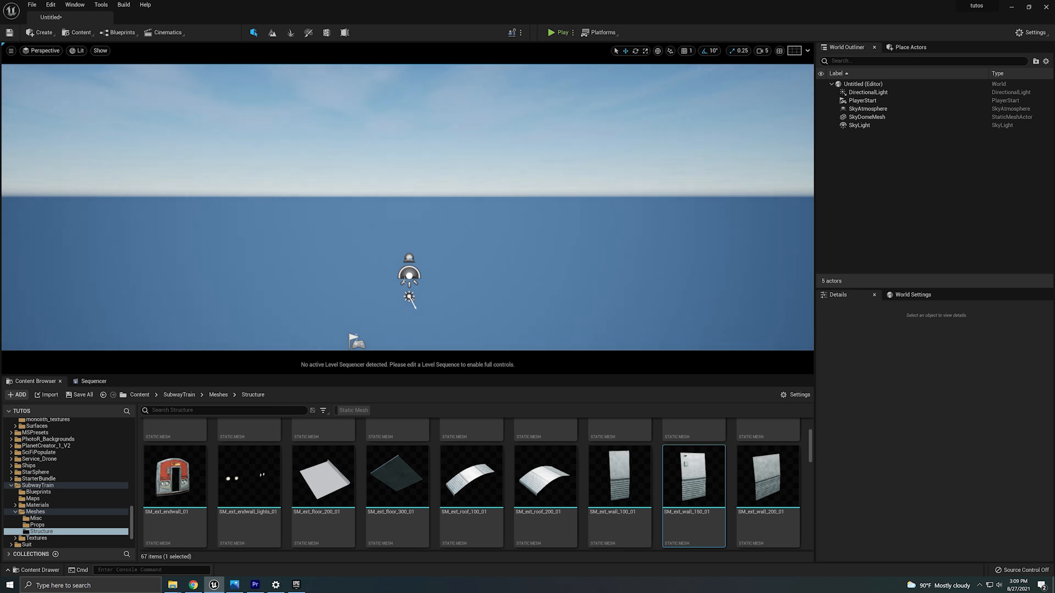
pyautogui.click(409, 275)
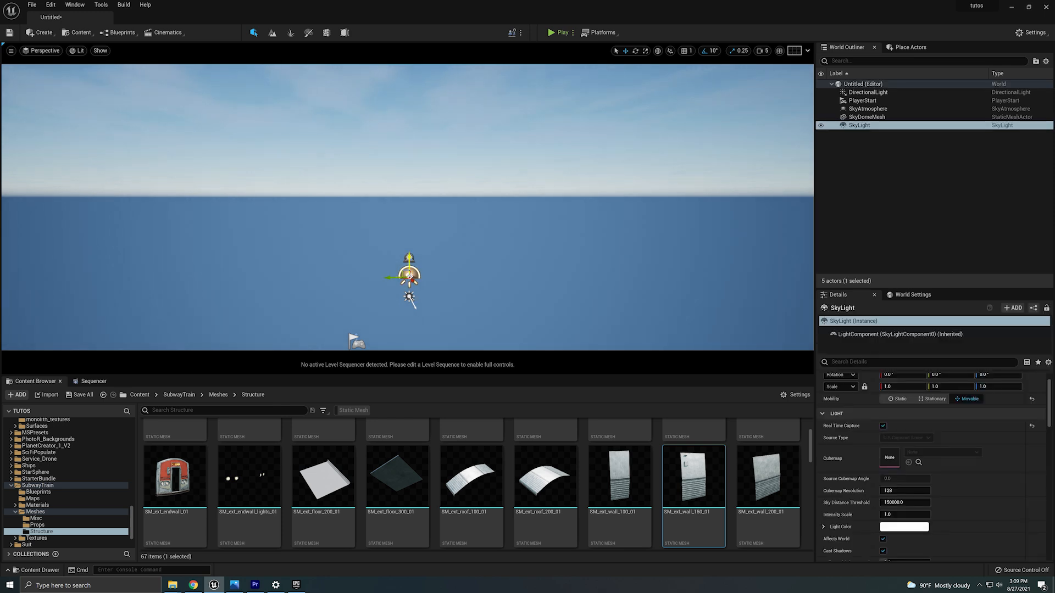
pyautogui.click(409, 298)
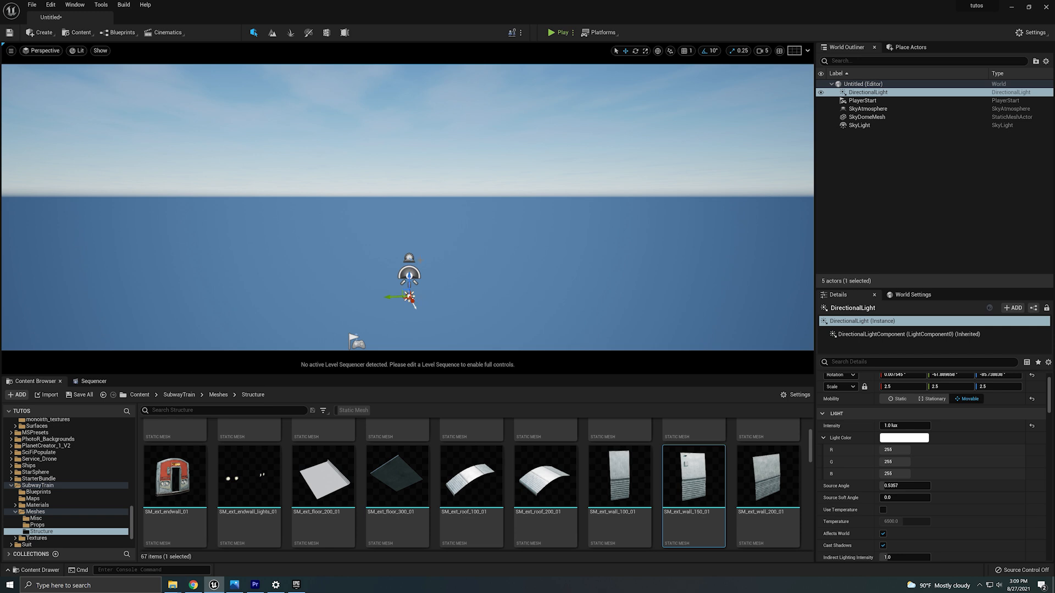
pyautogui.click(409, 257)
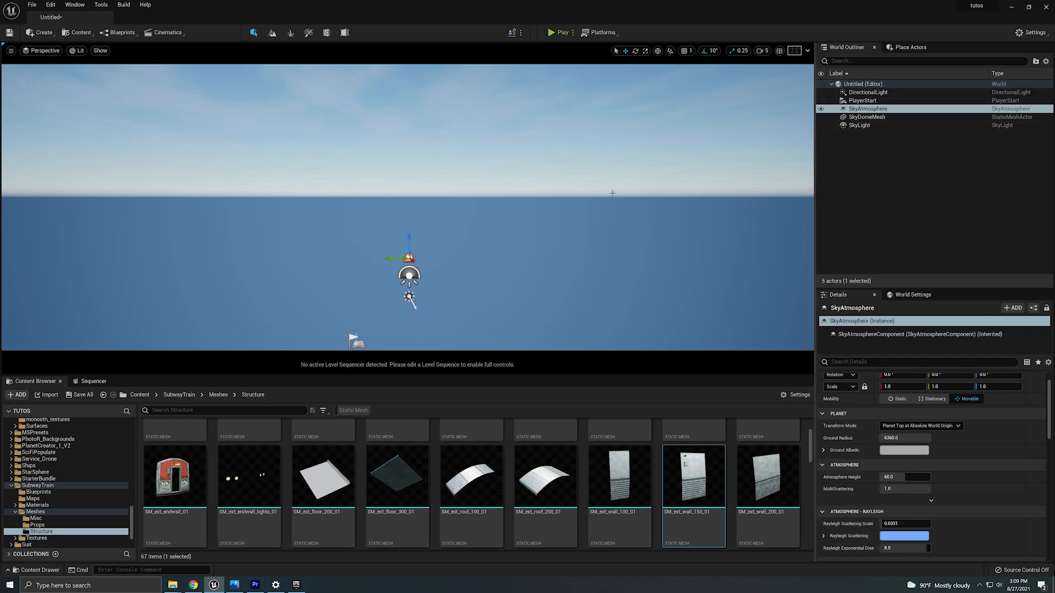
pyautogui.moveTo(612, 194)
pyautogui.mouseDown(button='right')
pyautogui.moveTo(582, 166)
pyautogui.moveTo(582, 127)
pyautogui.moveTo(639, 236)
pyautogui.moveTo(609, 210)
pyautogui.mouseUp(button='right')
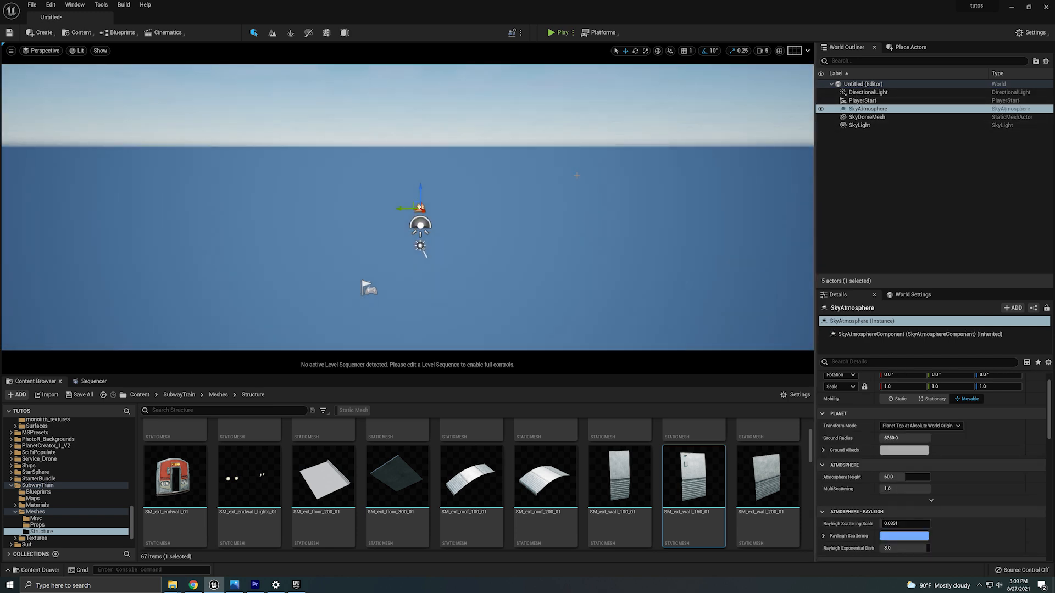
pyautogui.click(875, 117)
pyautogui.moveTo(572, 264); pyautogui.dragTo(571, 212, button='right')
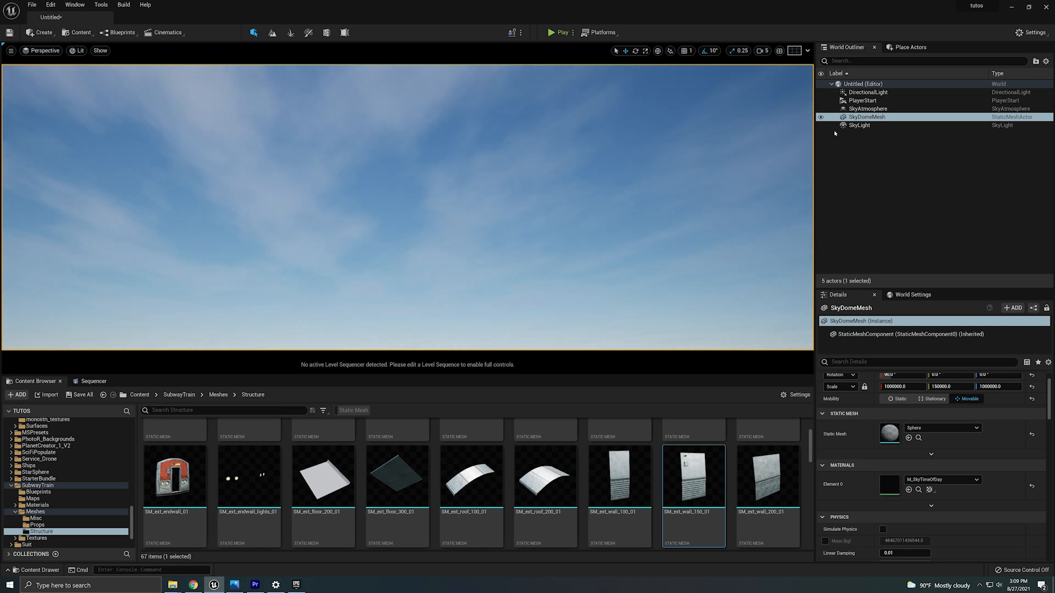
pyautogui.click(820, 117)
pyautogui.click(821, 117)
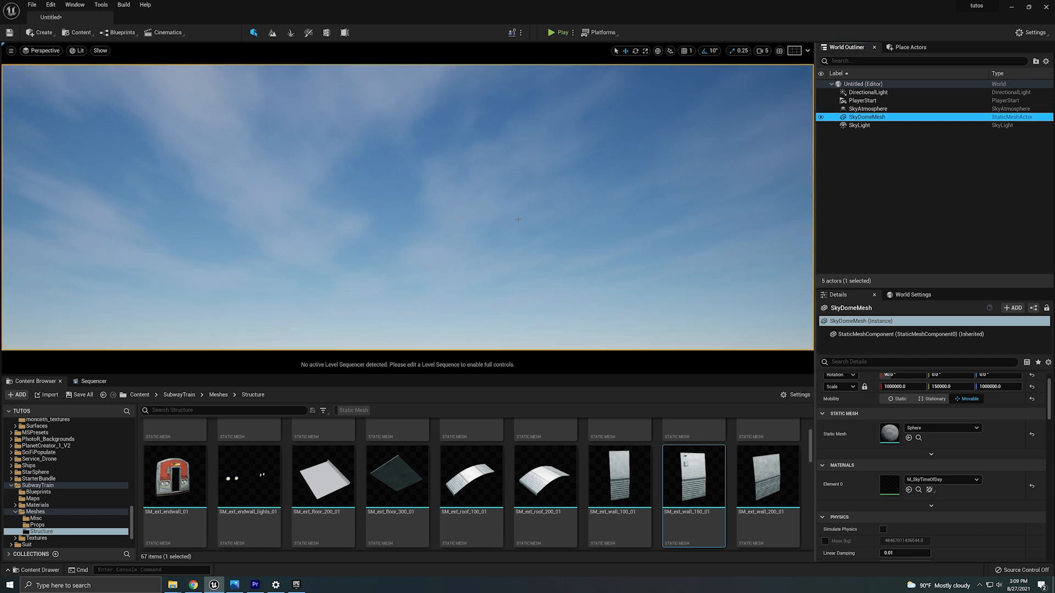
pyautogui.moveTo(518, 220); pyautogui.dragTo(525, 243, button='right')
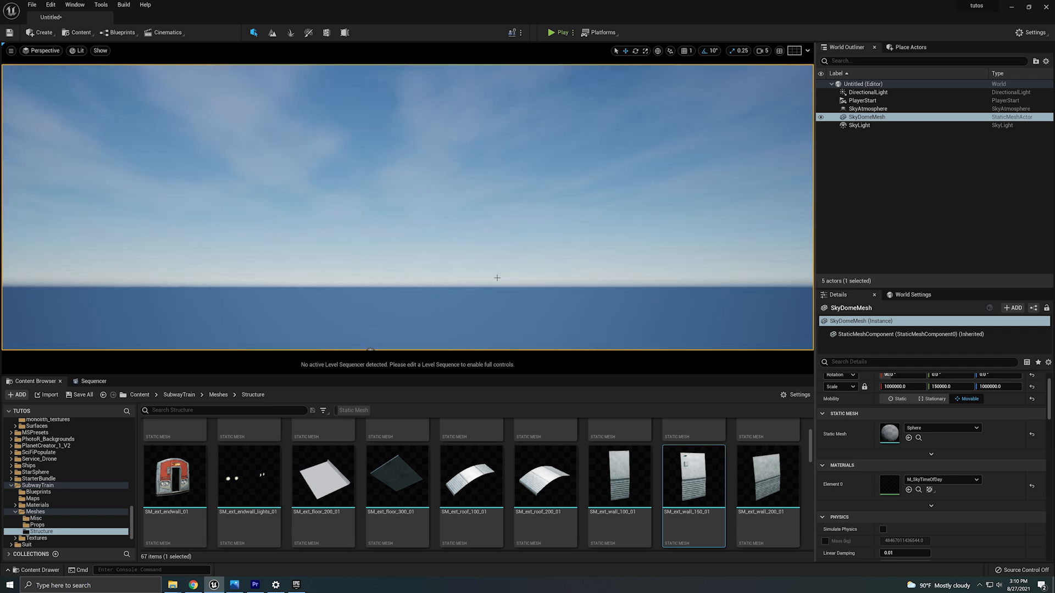
pyautogui.moveTo(497, 278)
pyautogui.mouseDown(button='right')
pyautogui.moveTo(493, 300)
pyautogui.moveTo(519, 286)
pyautogui.moveTo(512, 292)
pyautogui.mouseUp(button='right')
# Place the SM_MERGED_Cinema_train mesh from the Structure folder into the level.
pyautogui.press('s')
pyautogui.press('a')
pyautogui.press('d')
pyautogui.scroll(-5, 387, 540)
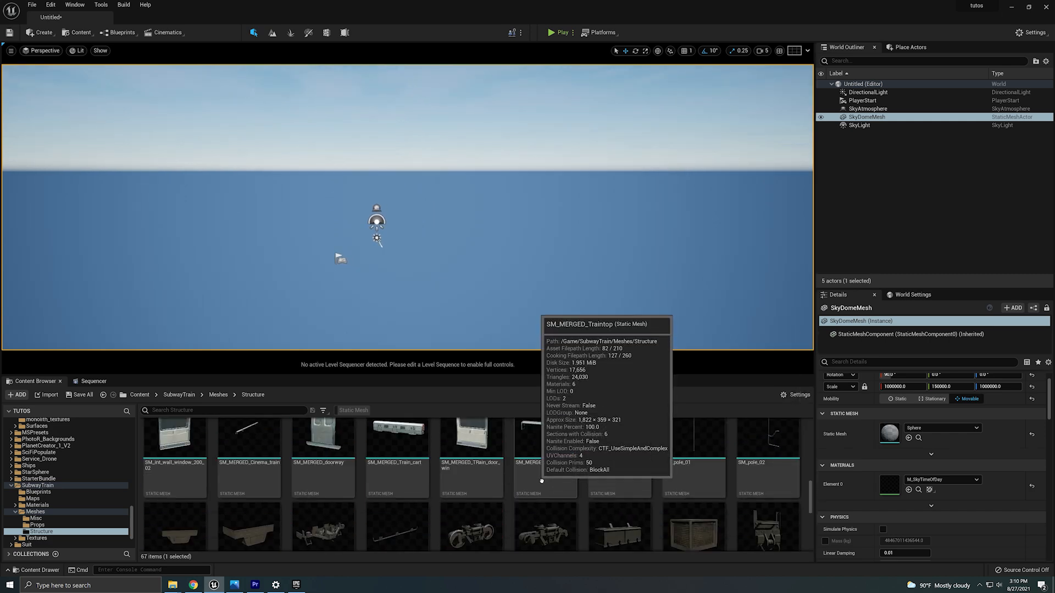
pyautogui.scroll(-4, 542, 489)
pyautogui.scroll(4, 542, 495)
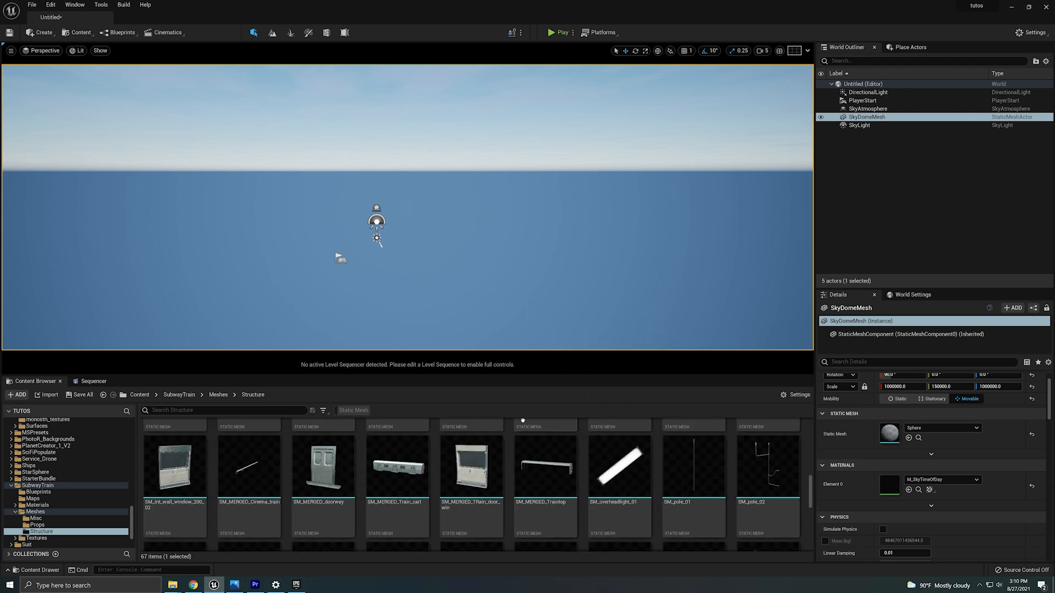
pyautogui.moveTo(250, 499)
pyautogui.moveTo(250, 498); pyautogui.dragTo(382, 306)
pyautogui.moveTo(440, 330); pyautogui.dragTo(462, 318, button='right')
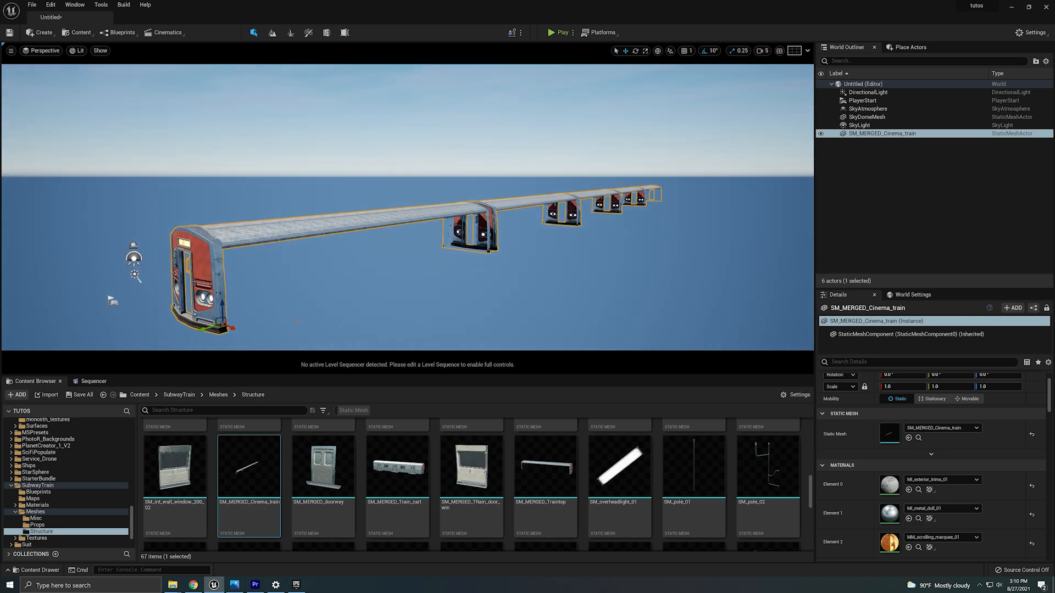
# Place the SM_MERGED_Train_cart mesh in the level and delete it again.
pyautogui.moveTo(398, 467); pyautogui.dragTo(571, 236)
pyautogui.moveTo(571, 237); pyautogui.dragTo(654, 228, button='right')
pyautogui.press('Delete')
pyautogui.click(572, 229)
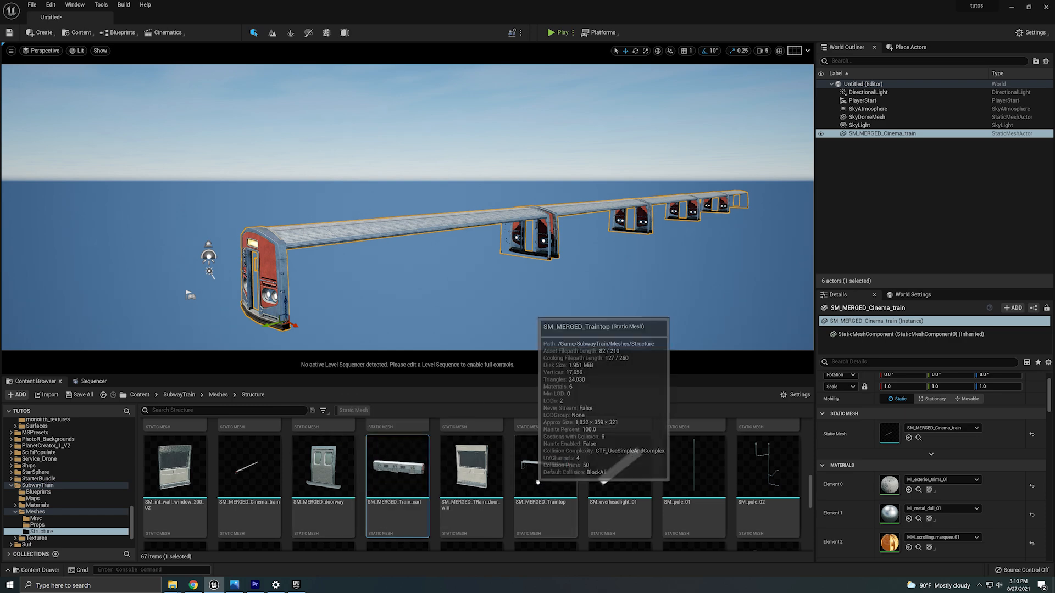
# Place the SM_MERGED_Traintop mesh in the level, inspect it, and delete it again.
pyautogui.moveTo(537, 483); pyautogui.dragTo(592, 235)
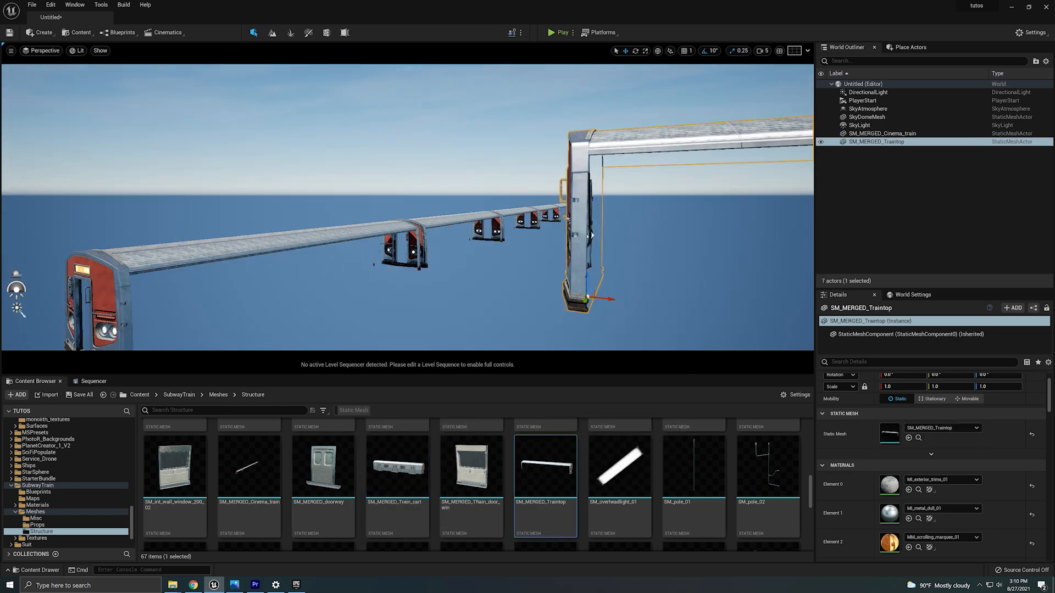
pyautogui.moveTo(592, 235); pyautogui.dragTo(86, 216, button='right')
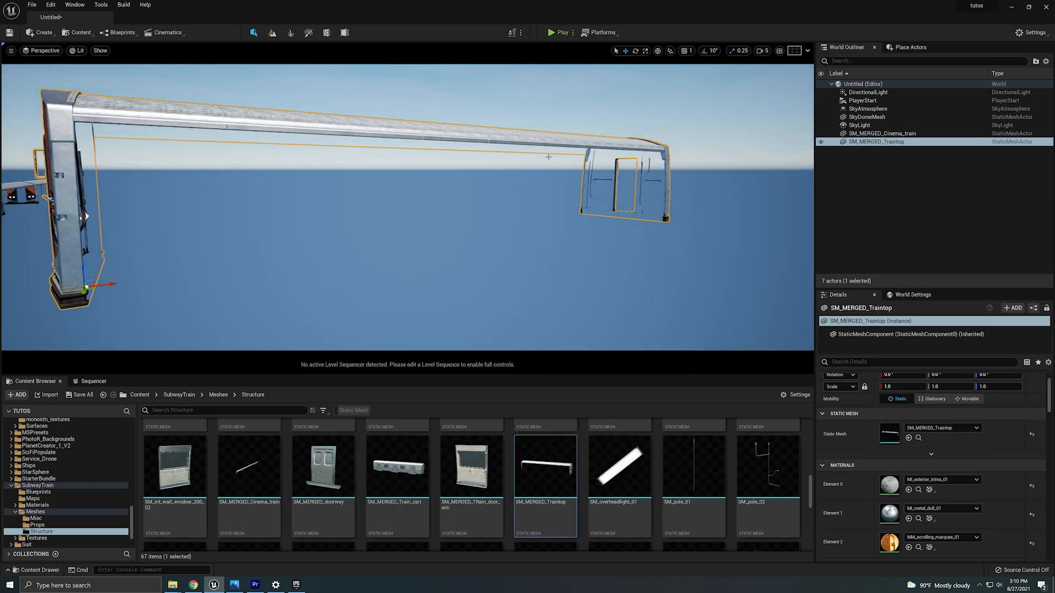
pyautogui.moveTo(548, 157); pyautogui.dragTo(448, 136, button='right')
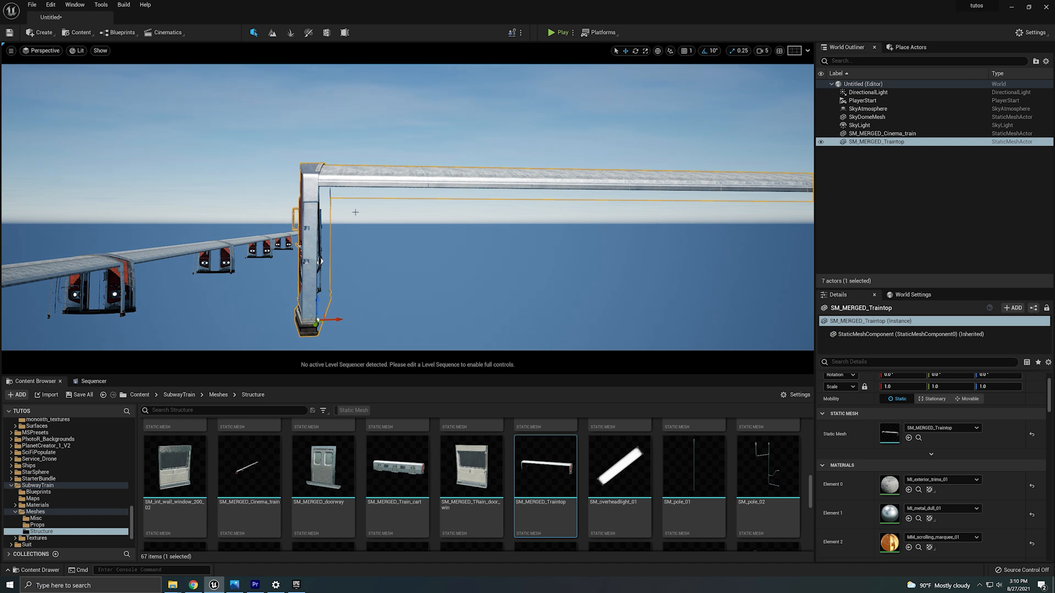
pyautogui.click(175, 253)
pyautogui.click(321, 261)
pyautogui.press('Delete')
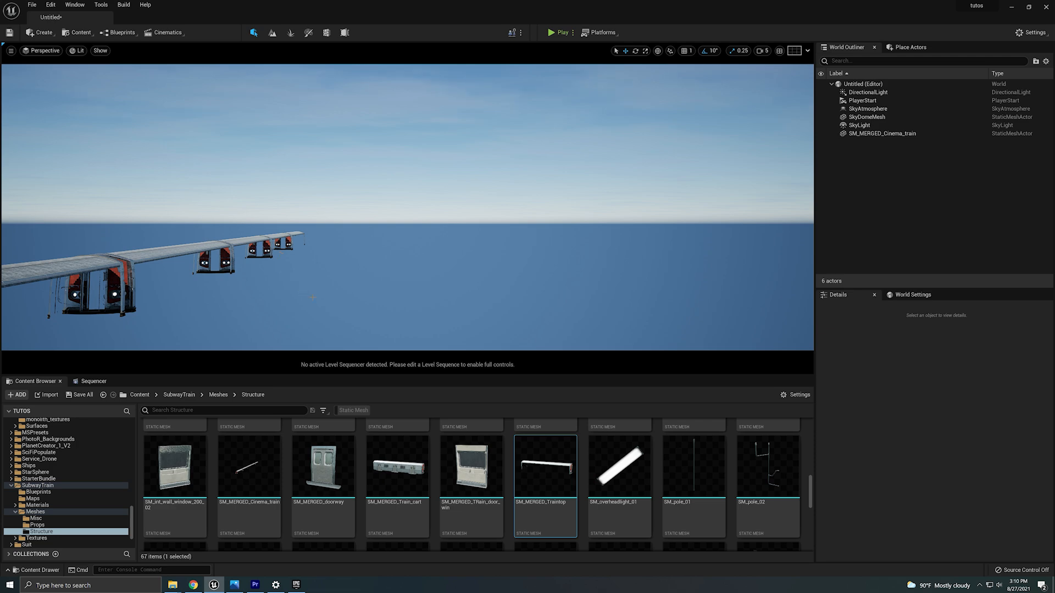
# Rotate the merged cinema train about -90° around the Z axis.
pyautogui.moveTo(408, 208); pyautogui.dragTo(321, 253, button='right')
pyautogui.click(321, 251)
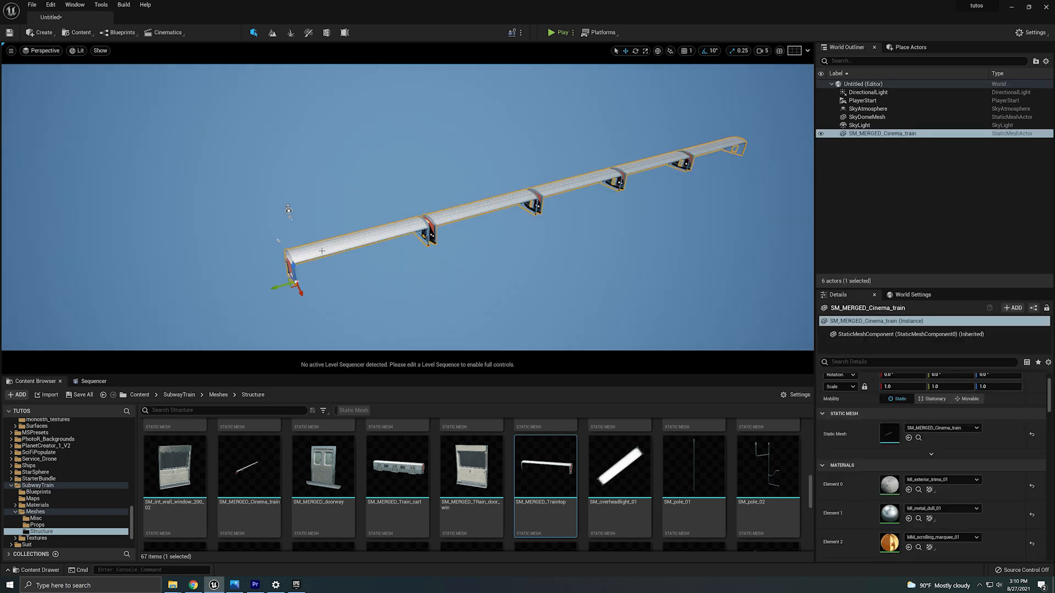
pyautogui.press('e')
pyautogui.moveTo(285, 307); pyautogui.dragTo(335, 274)
pyautogui.moveTo(335, 275); pyautogui.dragTo(331, 289, button='right')
pyautogui.press('w')
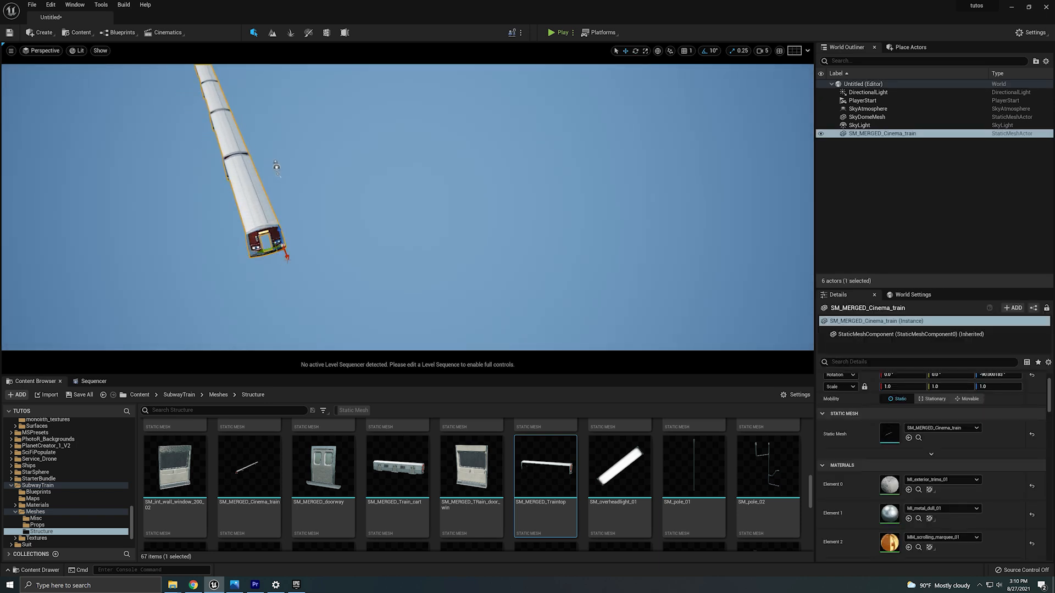
pyautogui.moveTo(268, 252); pyautogui.dragTo(307, 242)
pyautogui.moveTo(308, 242); pyautogui.dragTo(383, 234, button='right')
pyautogui.press('e')
pyautogui.press('d')
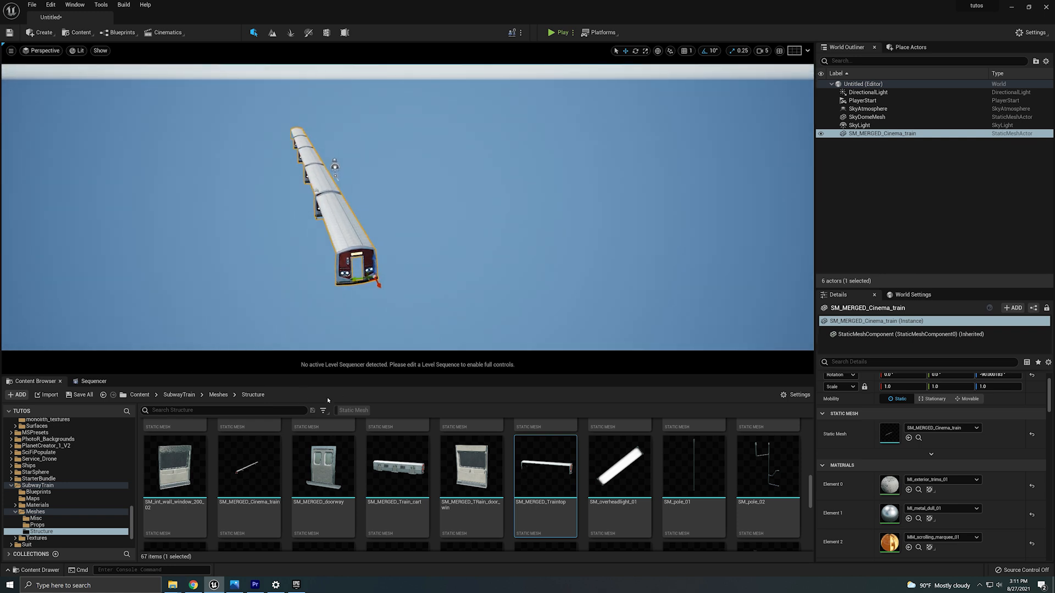
pyautogui.click(150, 395)
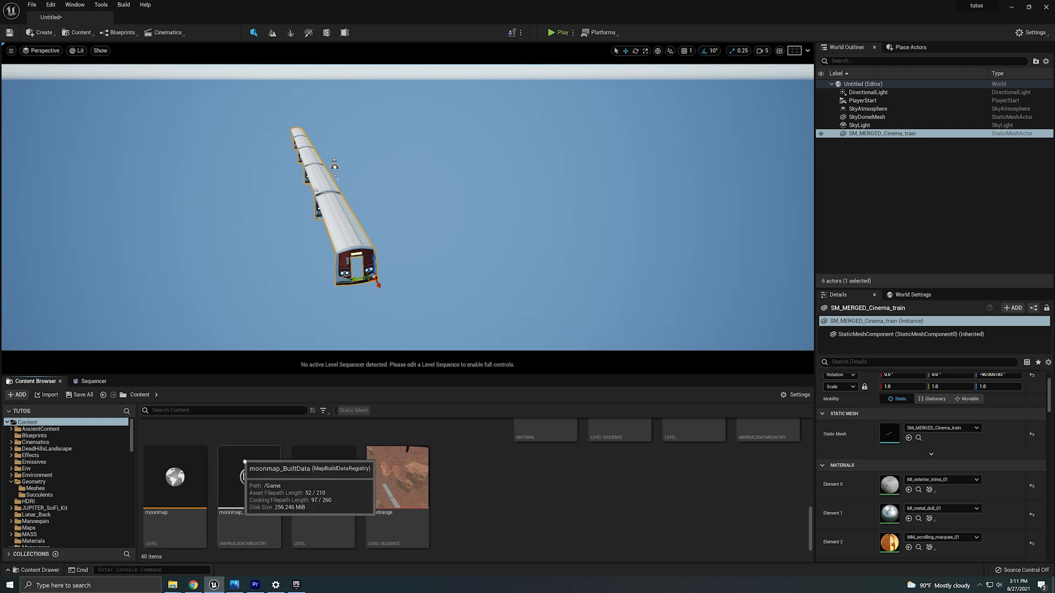
pyautogui.scroll(2, 280, 476)
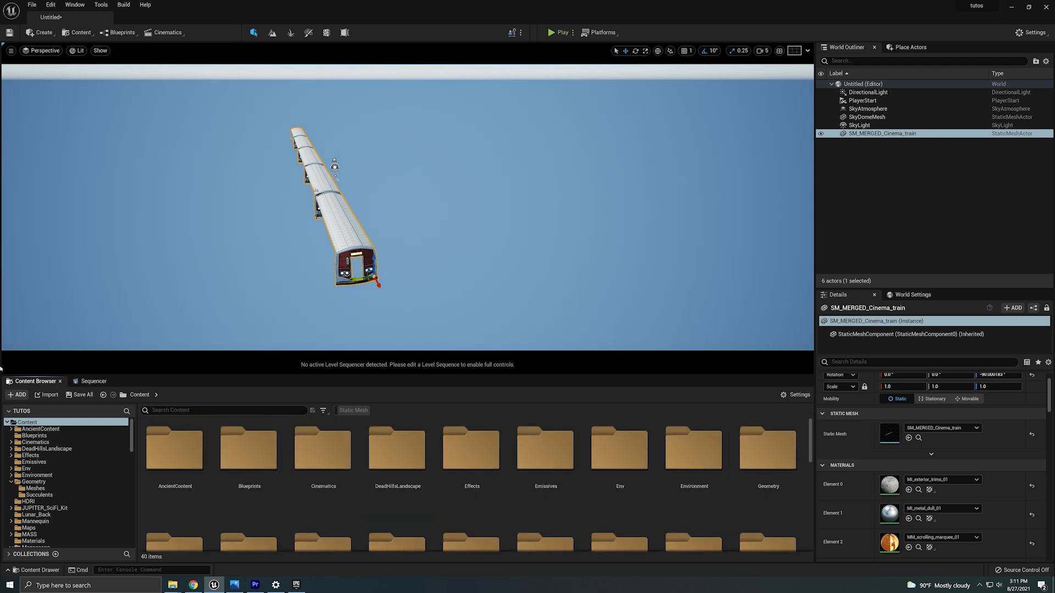
pyautogui.click(20, 395)
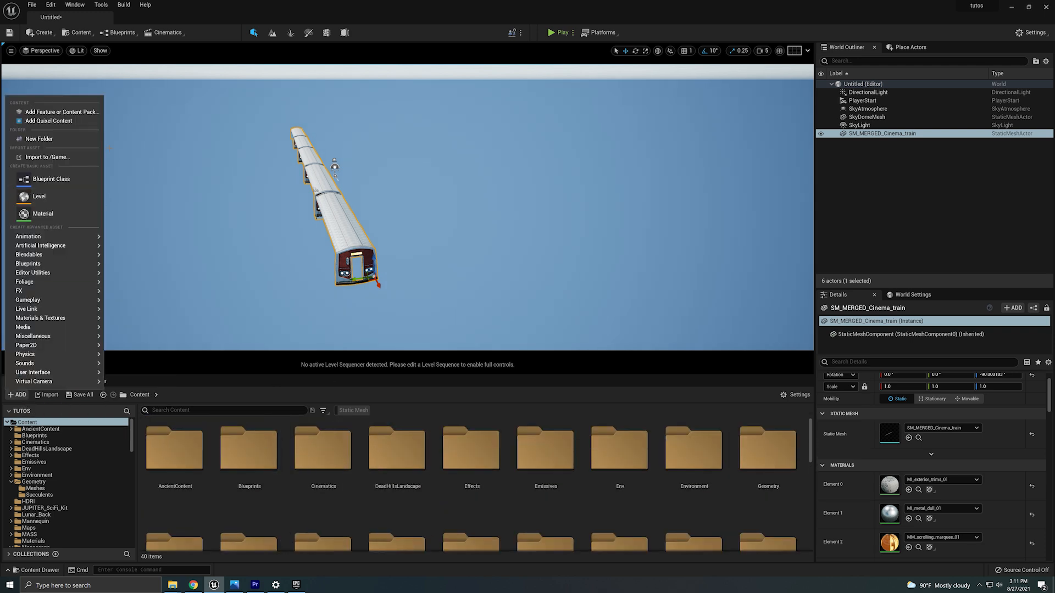
pyautogui.click(49, 109)
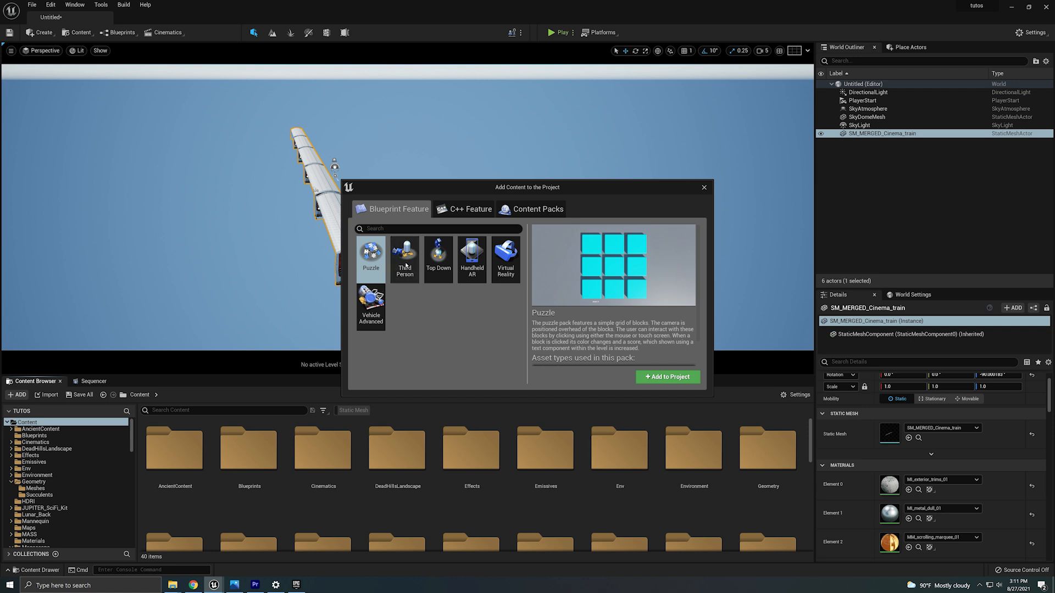
pyautogui.click(705, 187)
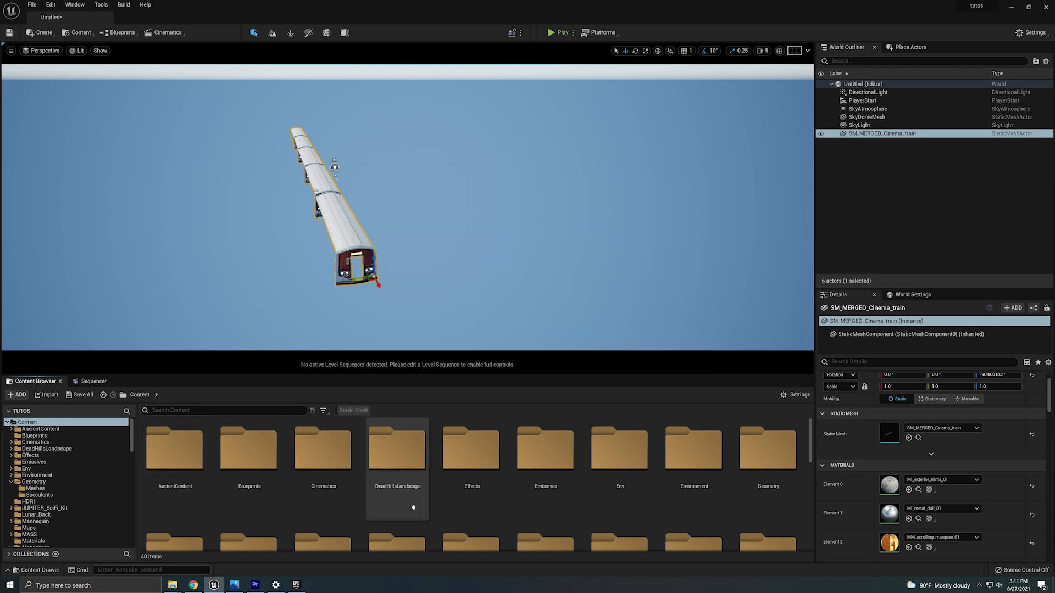
# Place the SK_Mannequin from Mannequin > Character > Mesh on top of the train and adjust its position and rotation.
pyautogui.scroll(-2, 583, 505)
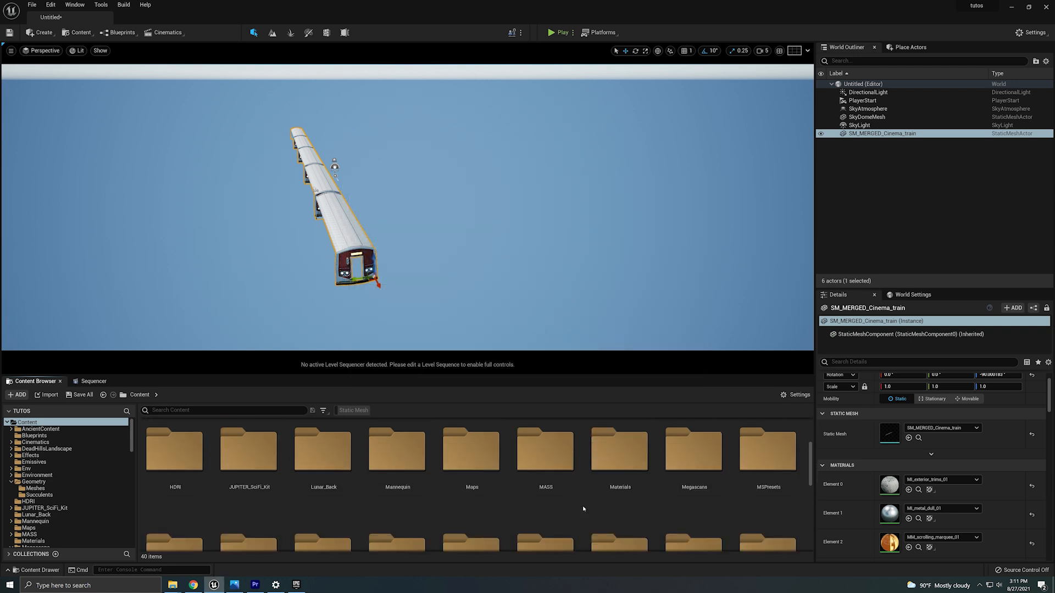
pyautogui.click(406, 461)
pyautogui.doubleClick(411, 476)
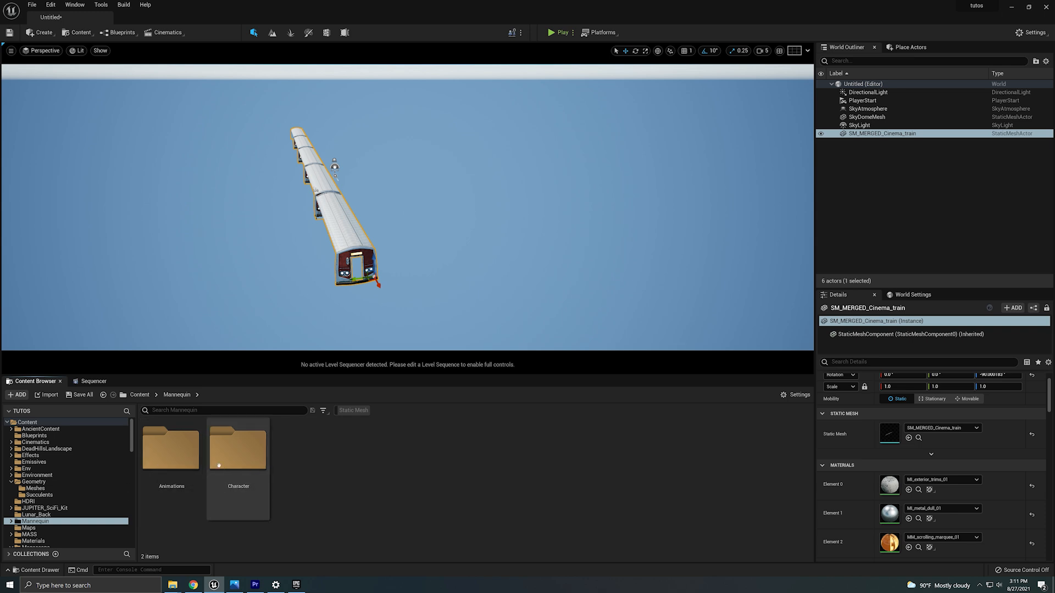
pyautogui.doubleClick(220, 511)
pyautogui.doubleClick(238, 449)
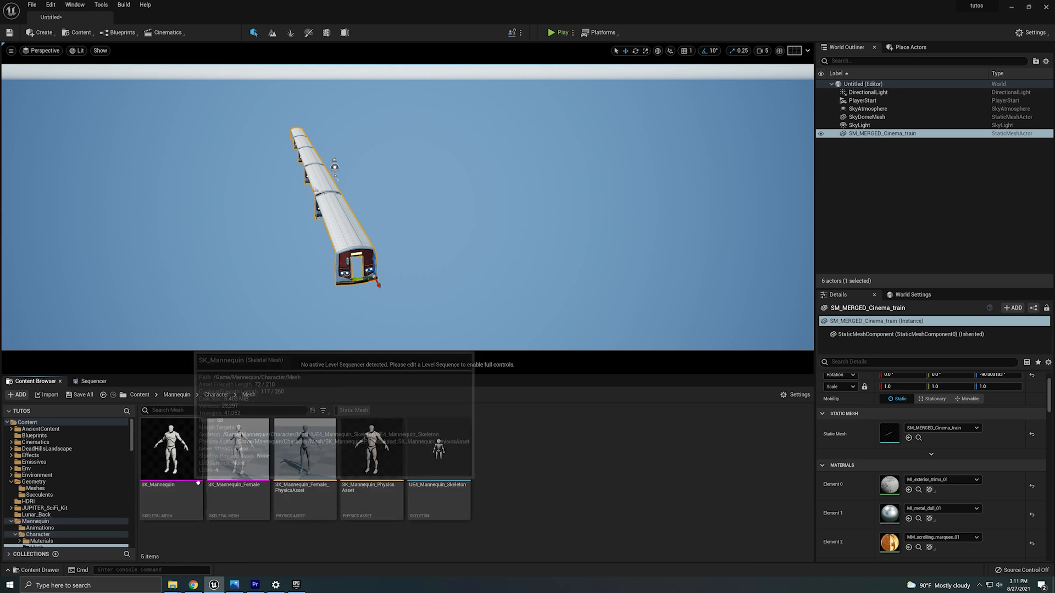
pyautogui.moveTo(171, 447); pyautogui.dragTo(350, 240)
pyautogui.press('w')
pyautogui.moveTo(356, 293)
pyautogui.mouseDown(button='right')
pyautogui.moveTo(358, 315)
pyautogui.moveTo(349, 286)
pyautogui.mouseUp(button='right')
pyautogui.press('e')
pyautogui.moveTo(286, 284); pyautogui.dragTo(311, 278)
pyautogui.press('w')
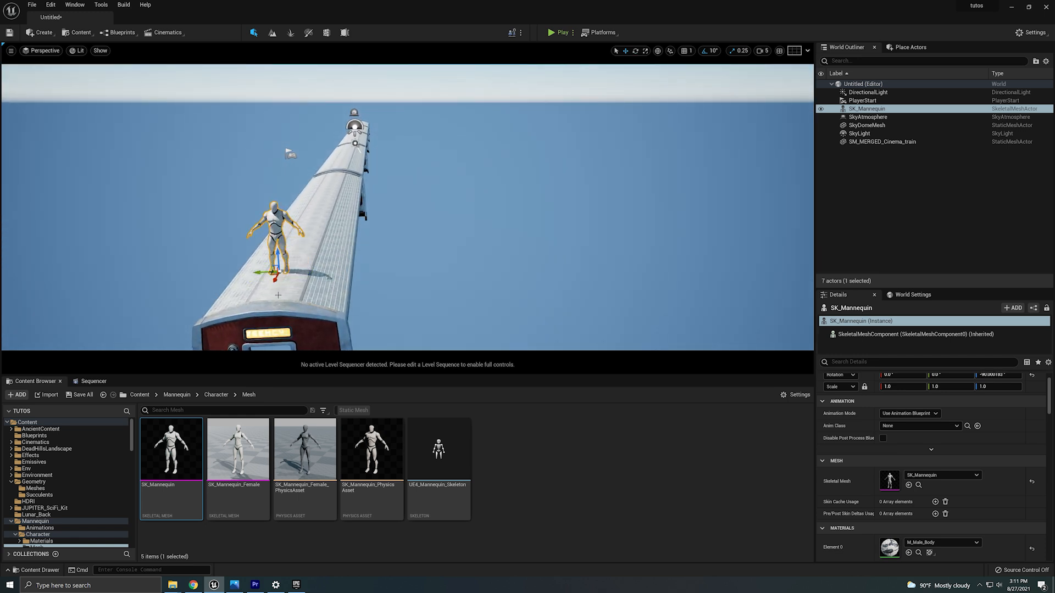
# Rotate the directional light to change the sun direction over the train.
pyautogui.moveTo(259, 277); pyautogui.dragTo(306, 317, button='right')
pyautogui.press('a')
pyautogui.moveTo(387, 249)
pyautogui.mouseDown(button='right')
pyautogui.moveTo(378, 248)
pyautogui.moveTo(387, 249)
pyautogui.mouseUp(button='right')
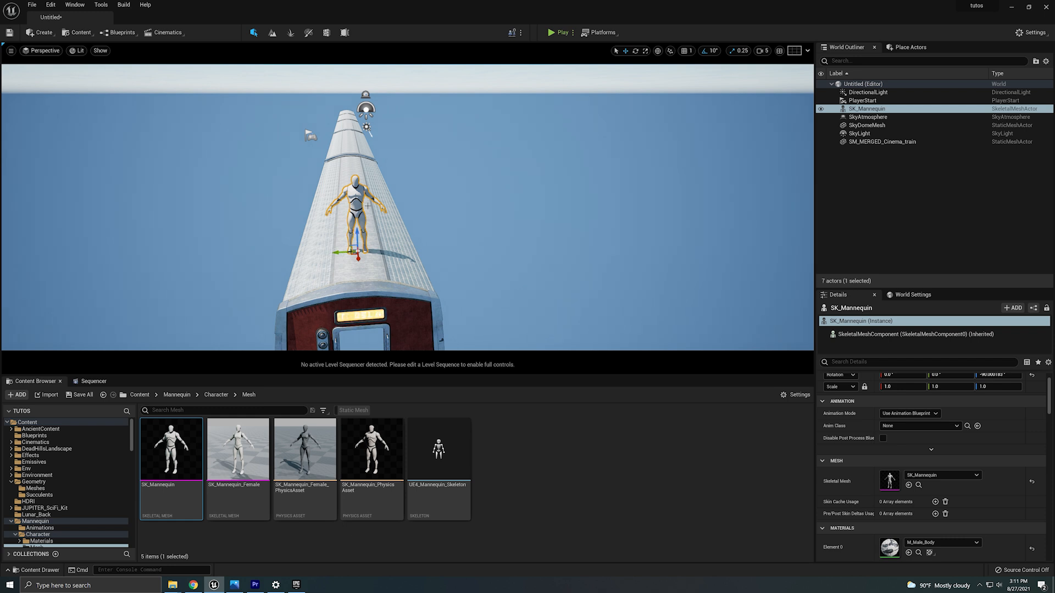
pyautogui.click(367, 129)
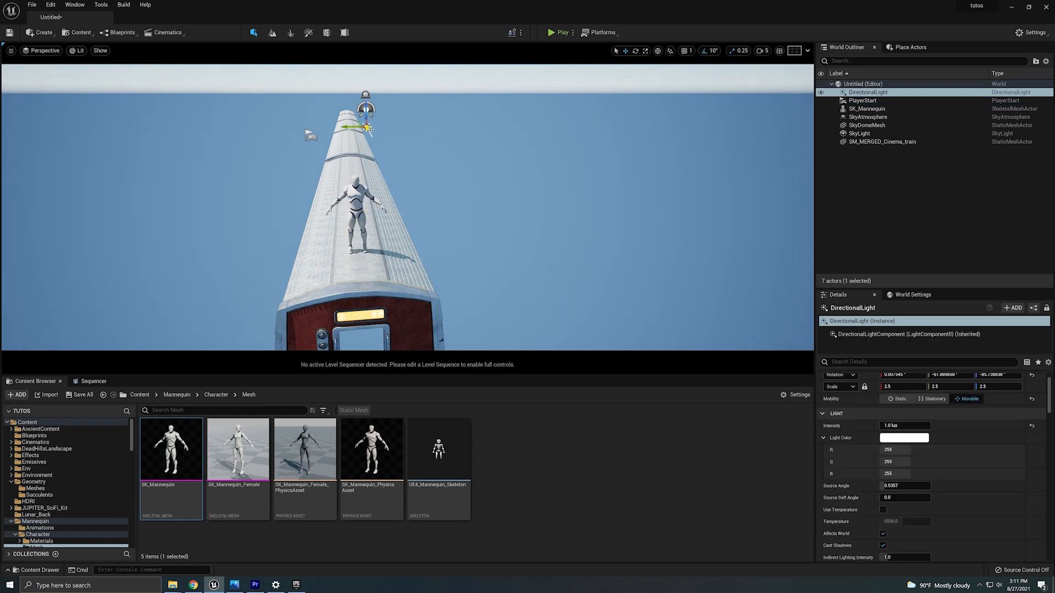
pyautogui.press('e')
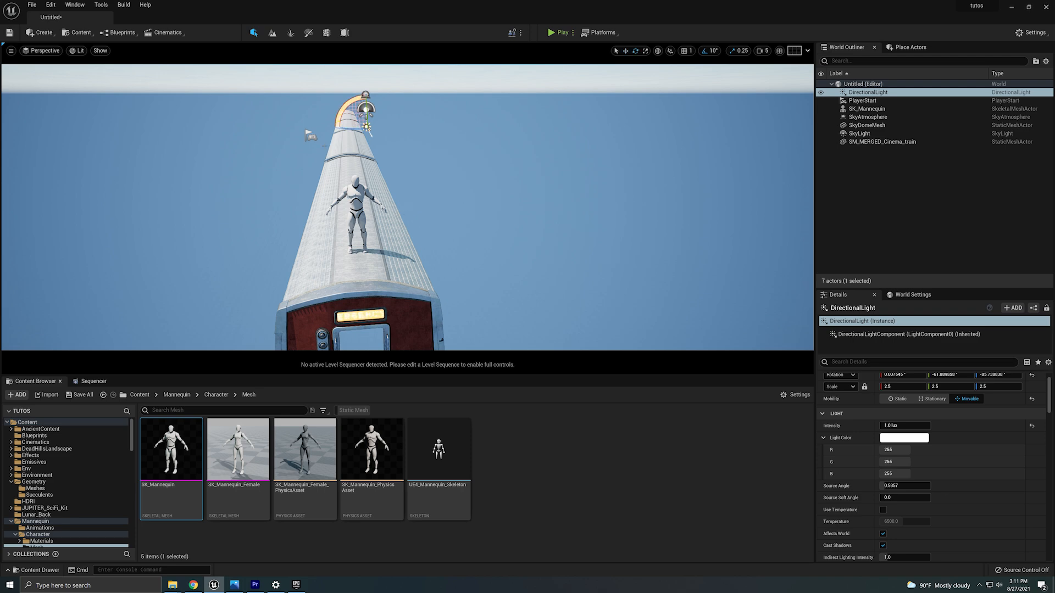
pyautogui.moveTo(356, 132); pyautogui.dragTo(282, 132)
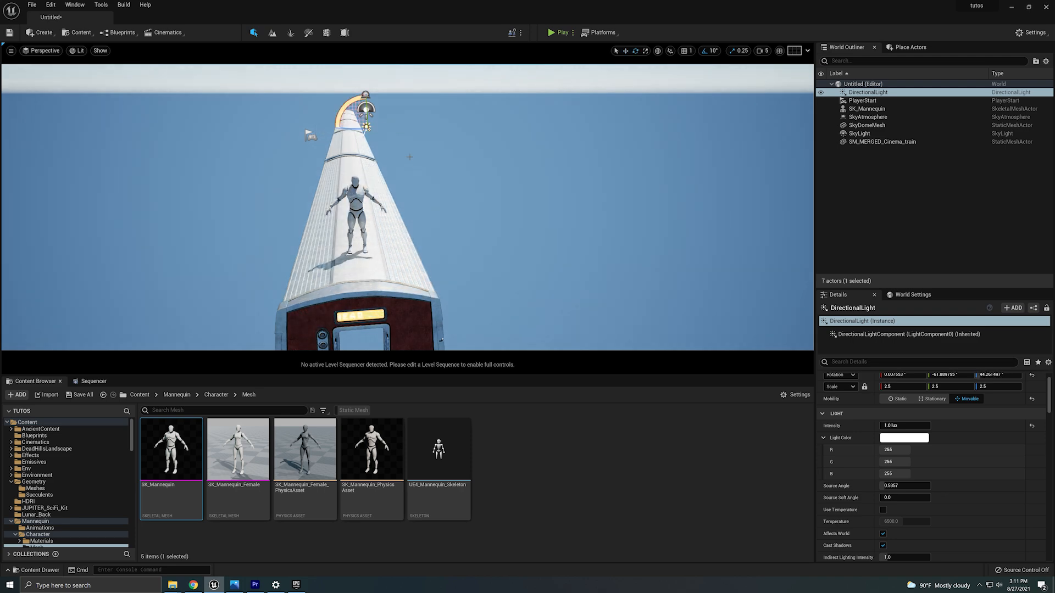
pyautogui.press('w')
pyautogui.moveTo(381, 150)
pyautogui.mouseDown(button='right')
pyautogui.moveTo(489, 131)
pyautogui.moveTo(381, 150)
pyautogui.mouseUp(button='right')
pyautogui.moveTo(342, 145); pyautogui.dragTo(350, 134)
pyautogui.press('s')
pyautogui.moveTo(351, 134); pyautogui.dragTo(324, 170, button='right')
pyautogui.press('a')
pyautogui.press('w')
pyautogui.press('s')
pyautogui.press('s')
pyautogui.moveTo(418, 192); pyautogui.dragTo(435, 219, button='right')
pyautogui.press('a')
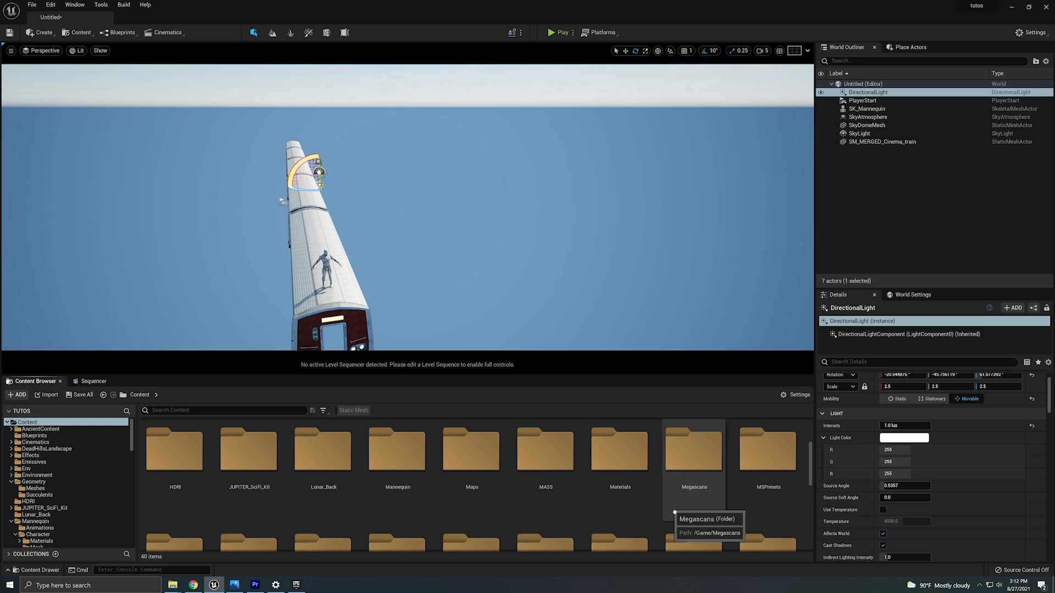
# Open the Megascans folder and launch Quixel Bridge, repositioning its window over the viewport.
pyautogui.doubleClick(674, 512)
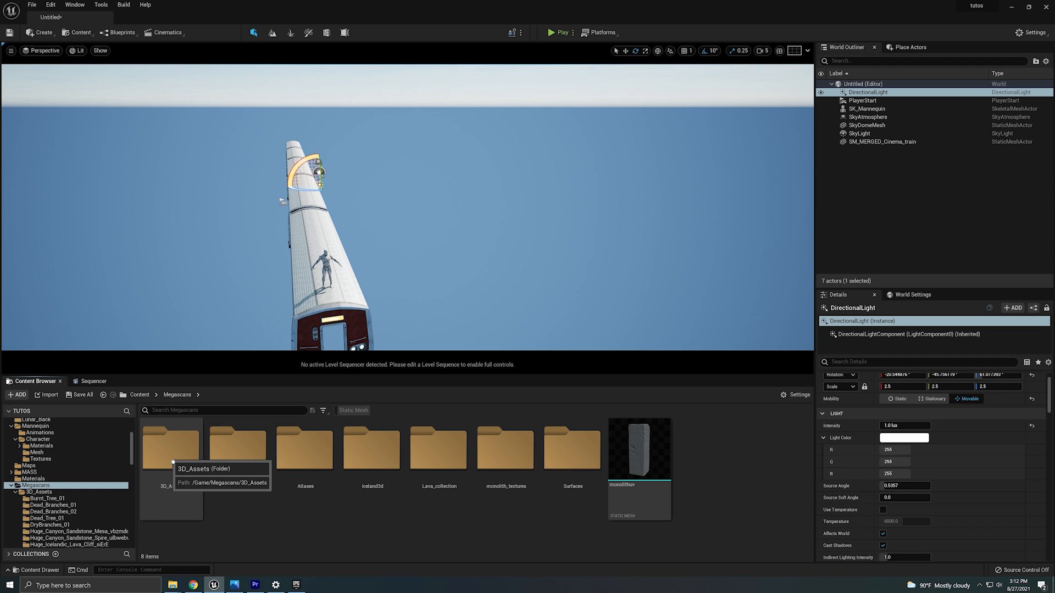
pyautogui.click(77, 32)
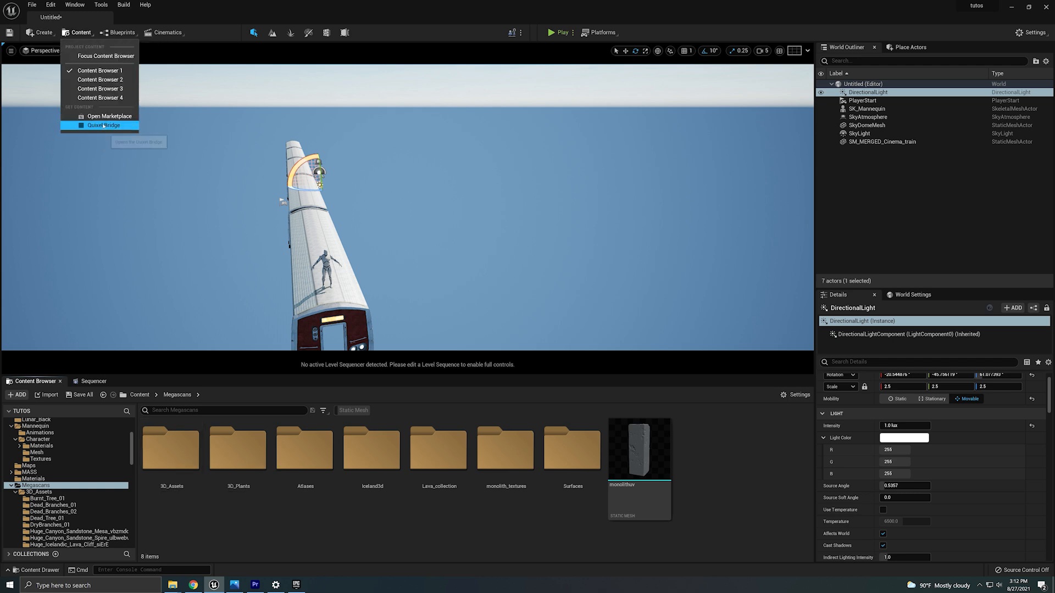
pyautogui.click(103, 125)
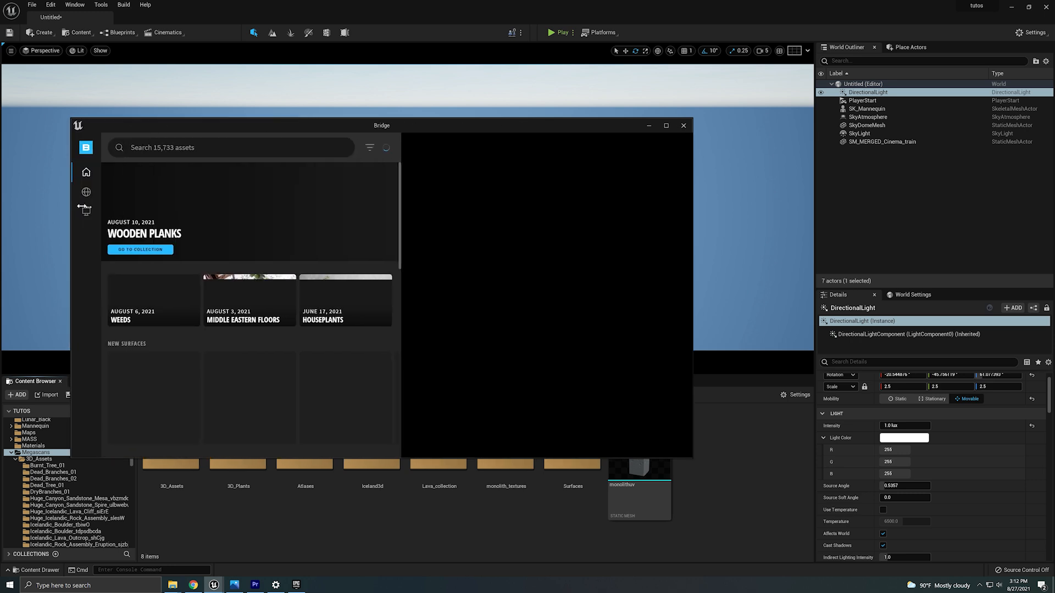
pyautogui.moveTo(559, 121); pyautogui.dragTo(654, 94)
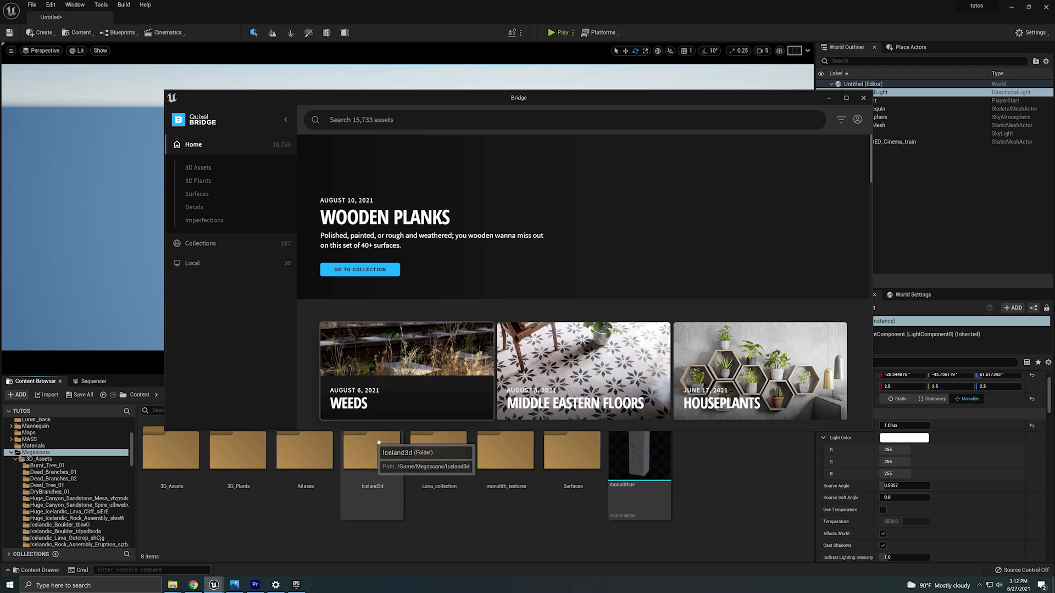
pyautogui.moveTo(378, 431); pyautogui.dragTo(384, 510)
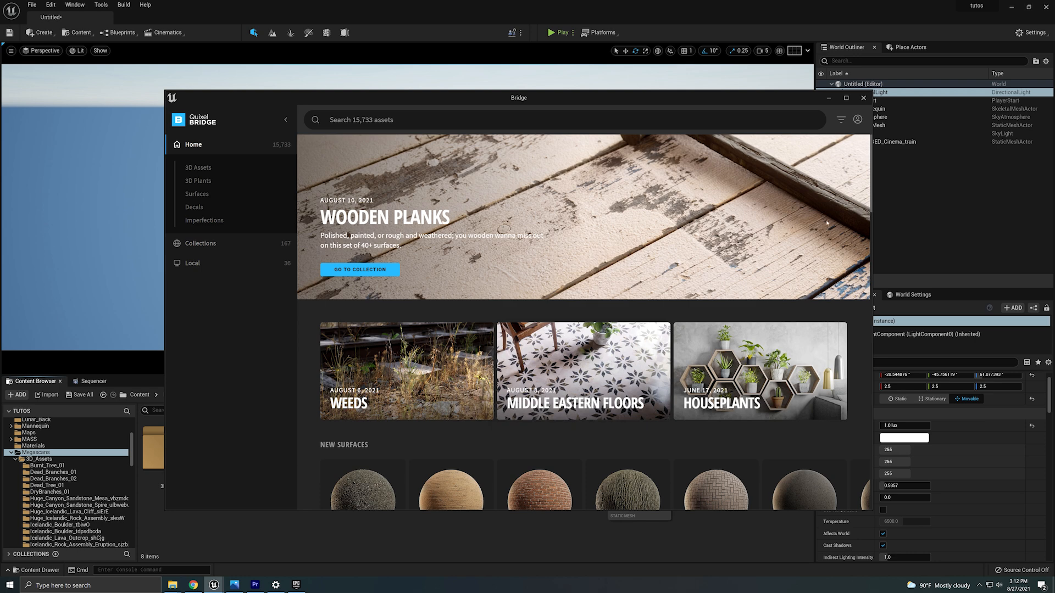
# Search Bridge for quarry and browse the Limestone Quarry collection's cliff assets.
pyautogui.click(428, 117)
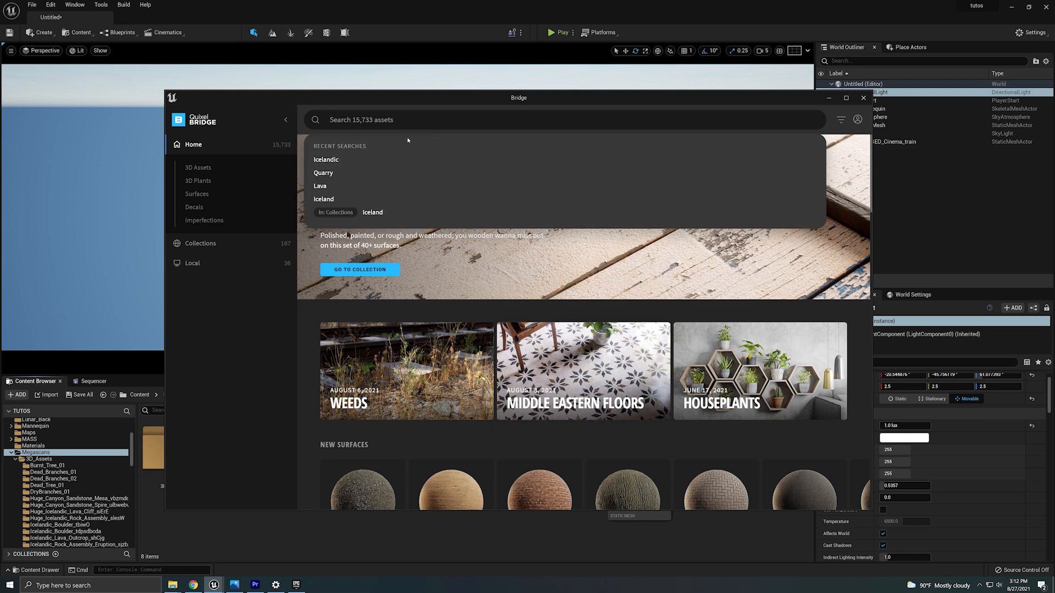
pyautogui.write('quarry')
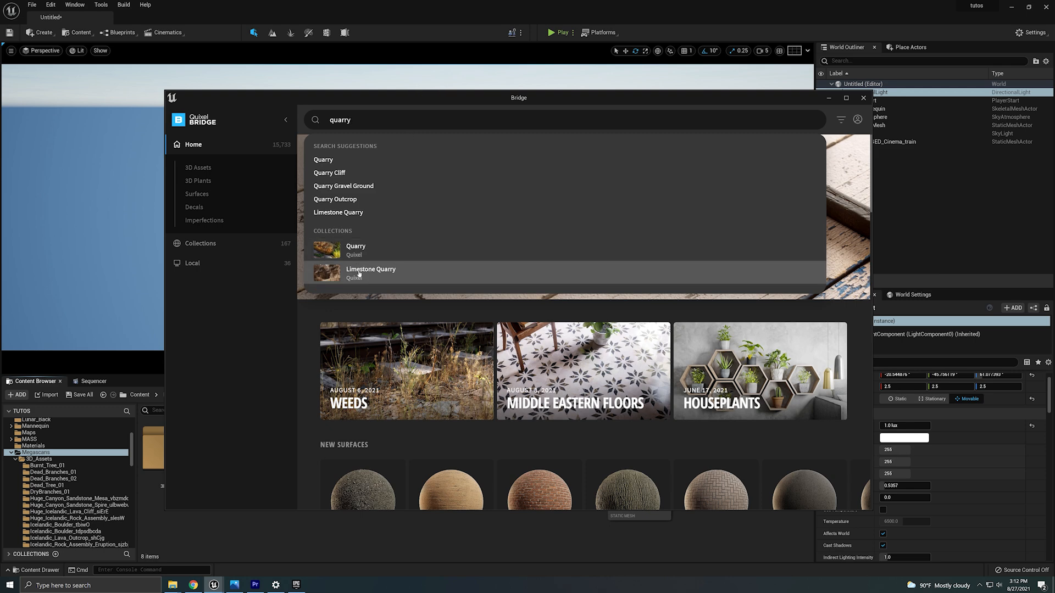
pyautogui.click(385, 270)
pyautogui.scroll(-5, 431, 375)
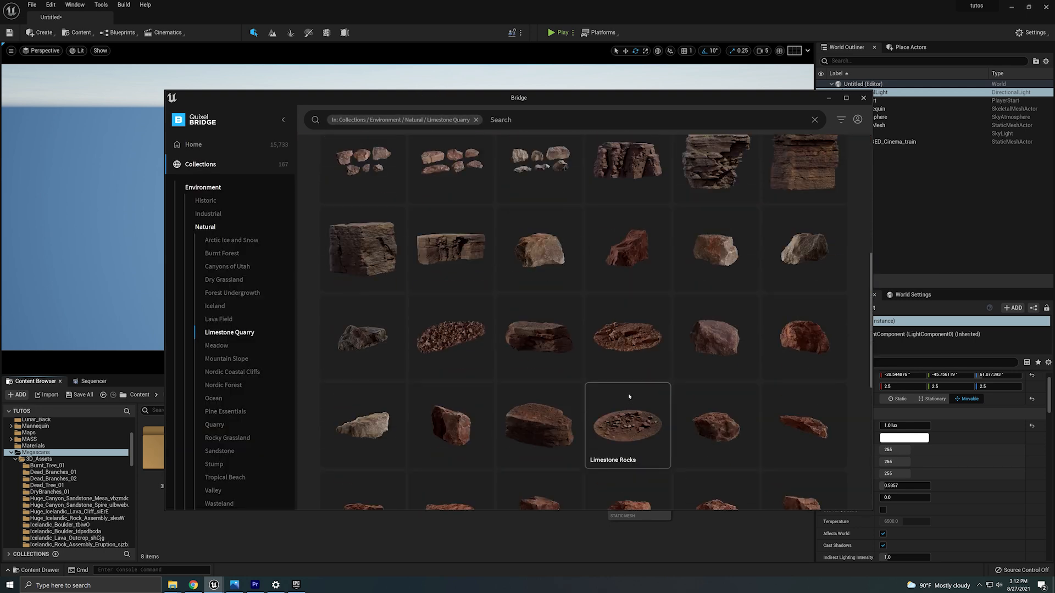
pyautogui.scroll(2, 615, 363)
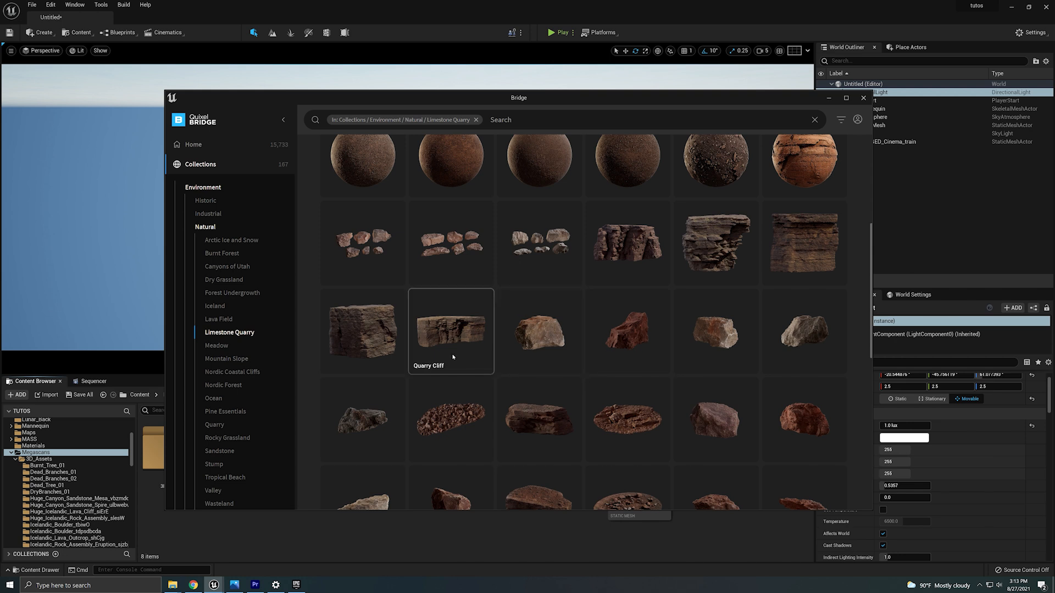
pyautogui.click(431, 348)
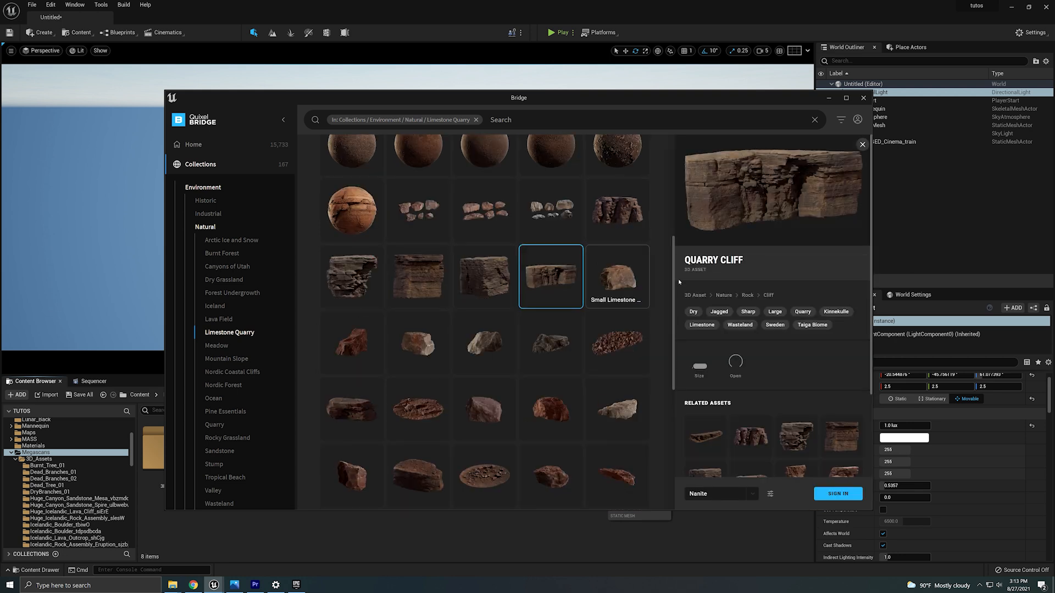
pyautogui.scroll(2, 549, 351)
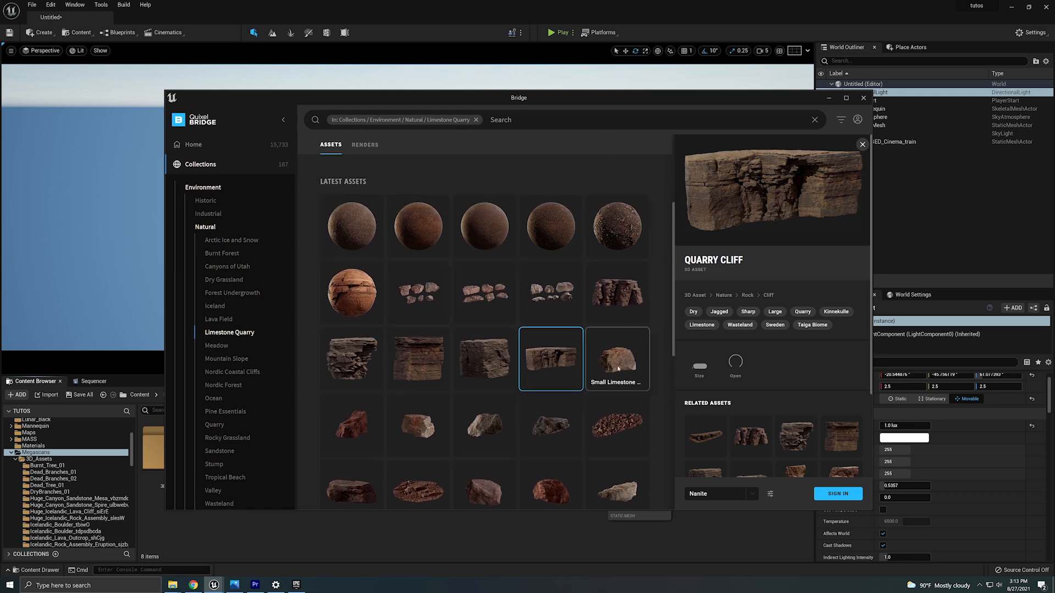
pyautogui.scroll(-3, 584, 401)
pyautogui.scroll(-5, 584, 401)
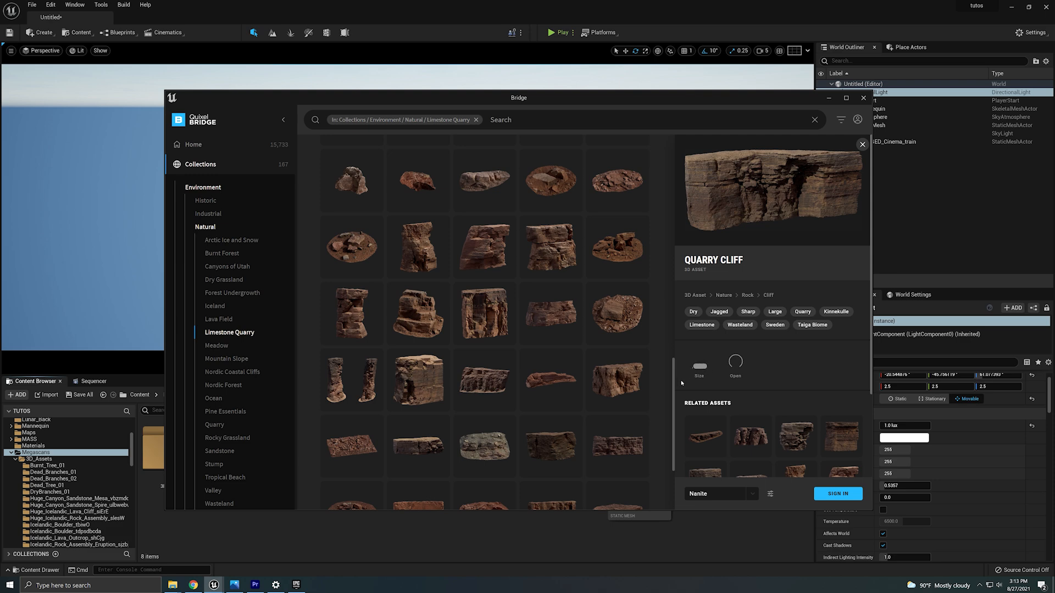
# Search Bridge for utah and browse the Canyons of Utah collection's sandstone cliff assets.
pyautogui.click(475, 119)
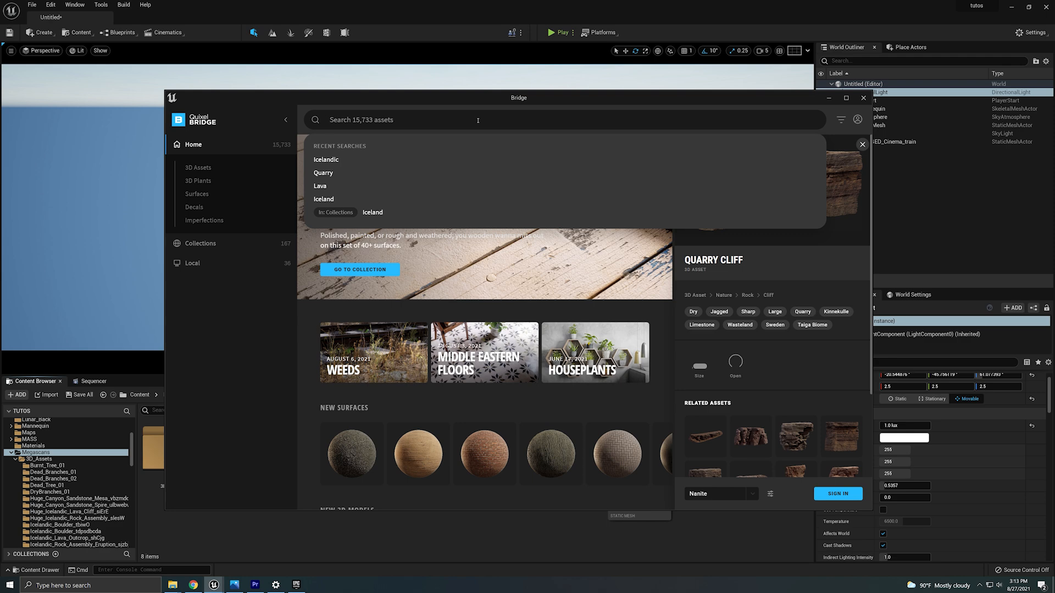
pyautogui.write('utah')
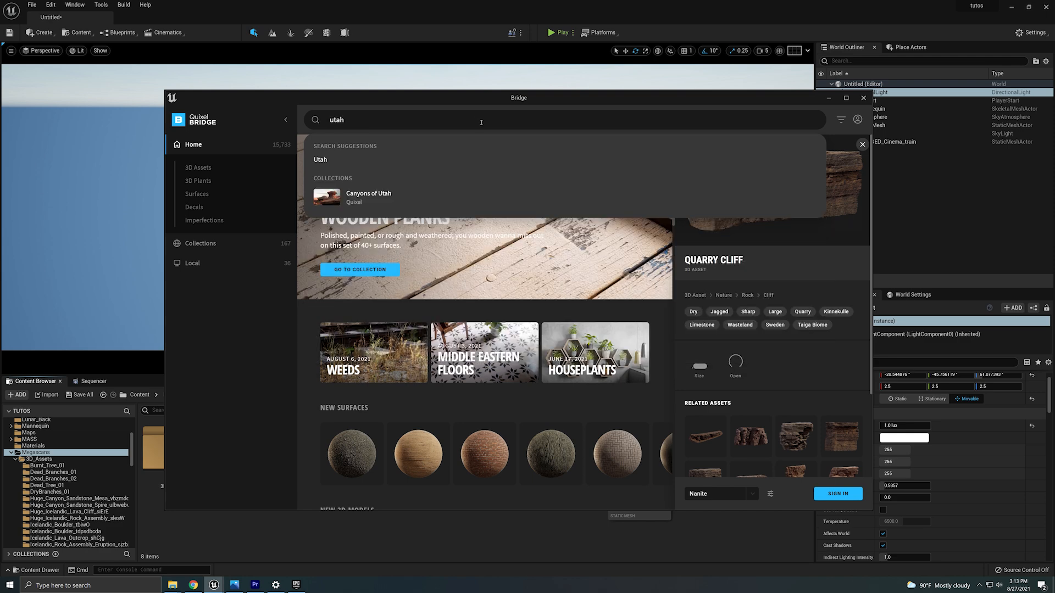
pyautogui.click(397, 197)
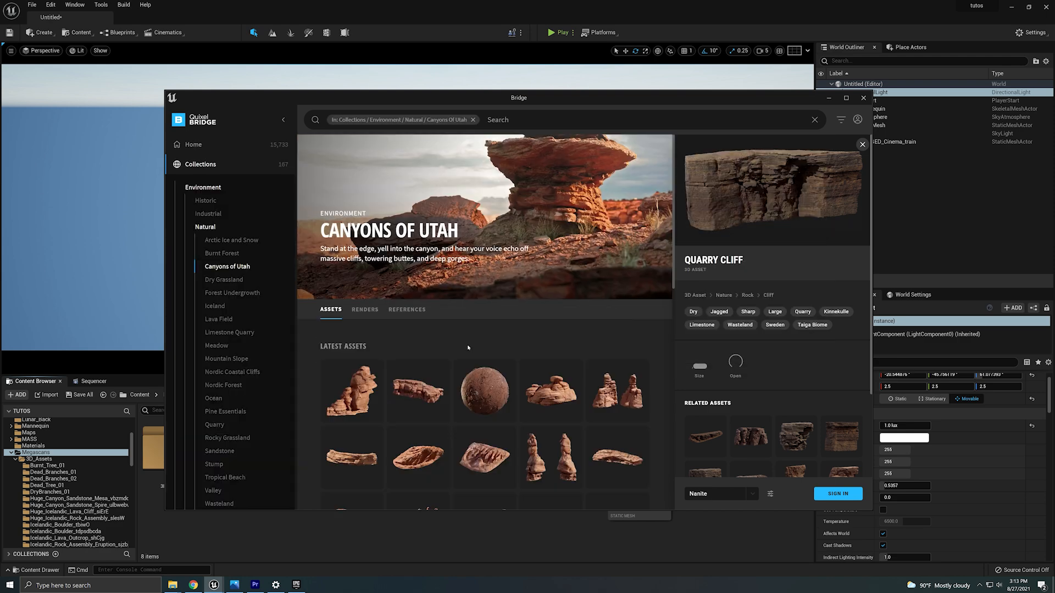
pyautogui.scroll(-5, 519, 343)
pyautogui.scroll(-3, 519, 344)
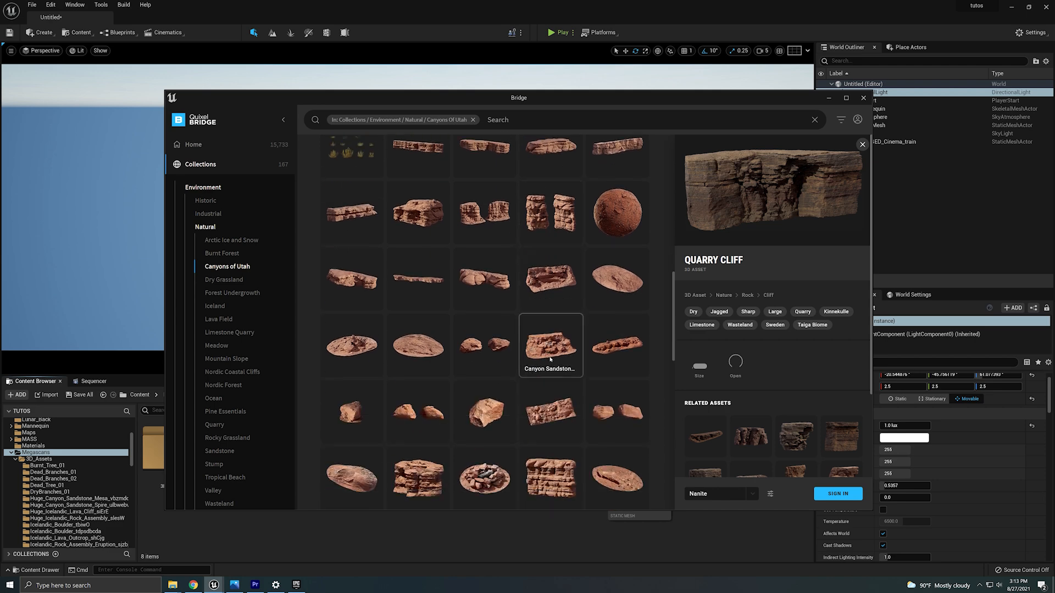
pyautogui.click(556, 336)
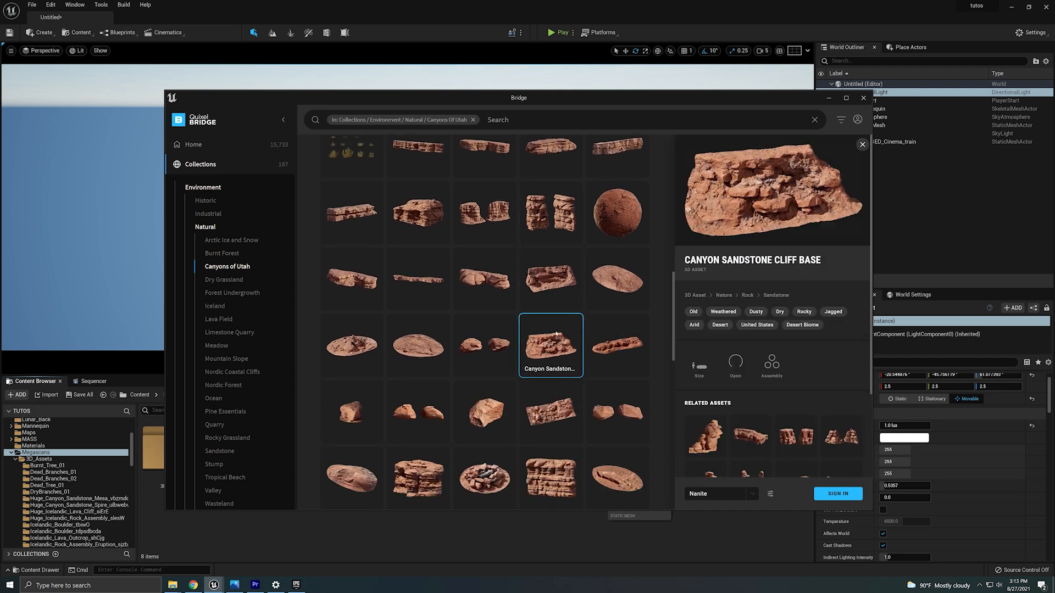
pyautogui.scroll(-2, 496, 377)
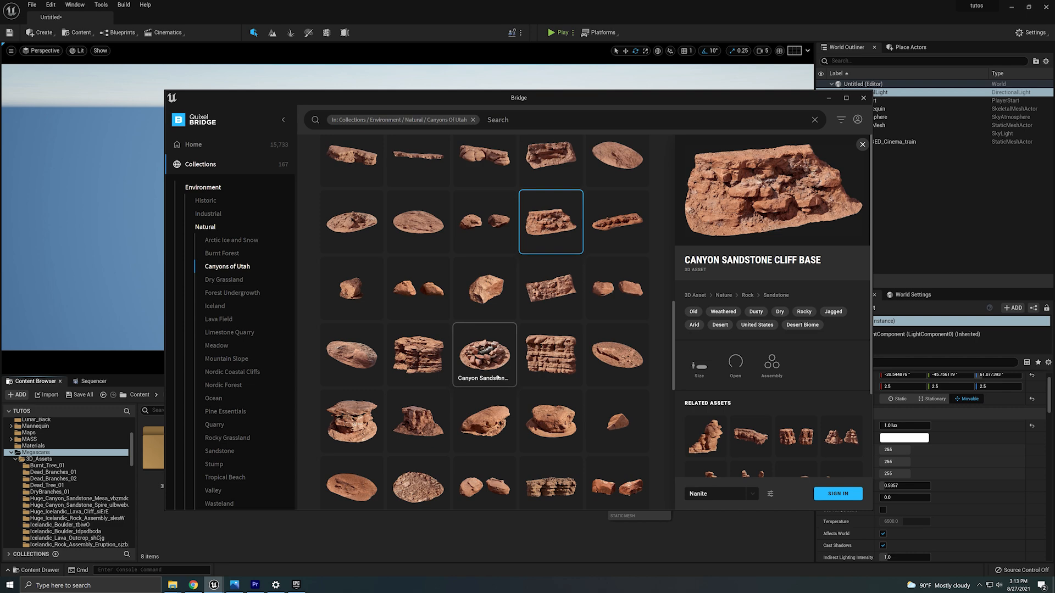
pyautogui.scroll(-5, 497, 377)
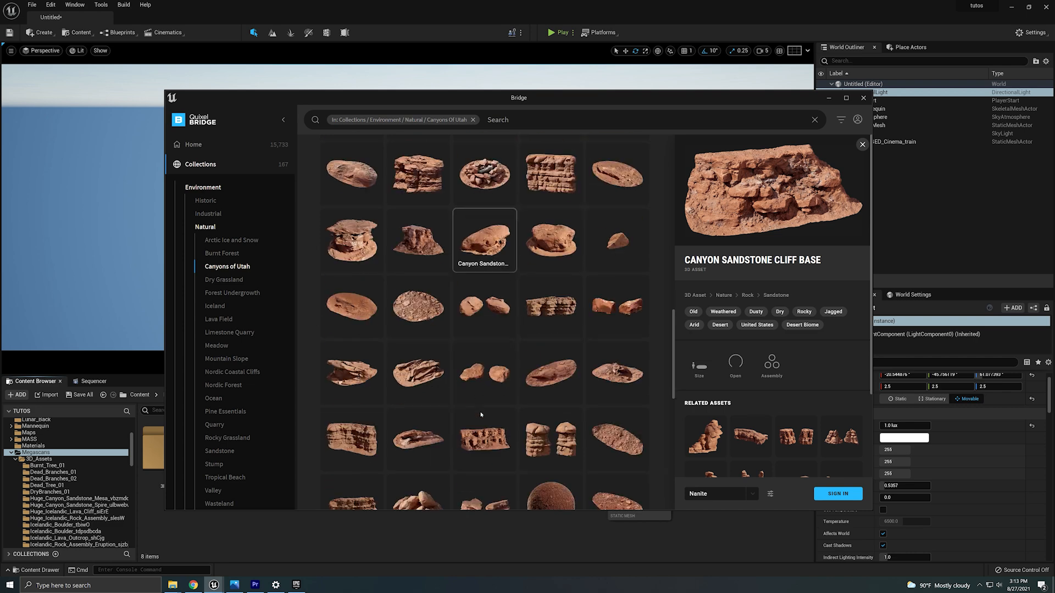
pyautogui.click(351, 263)
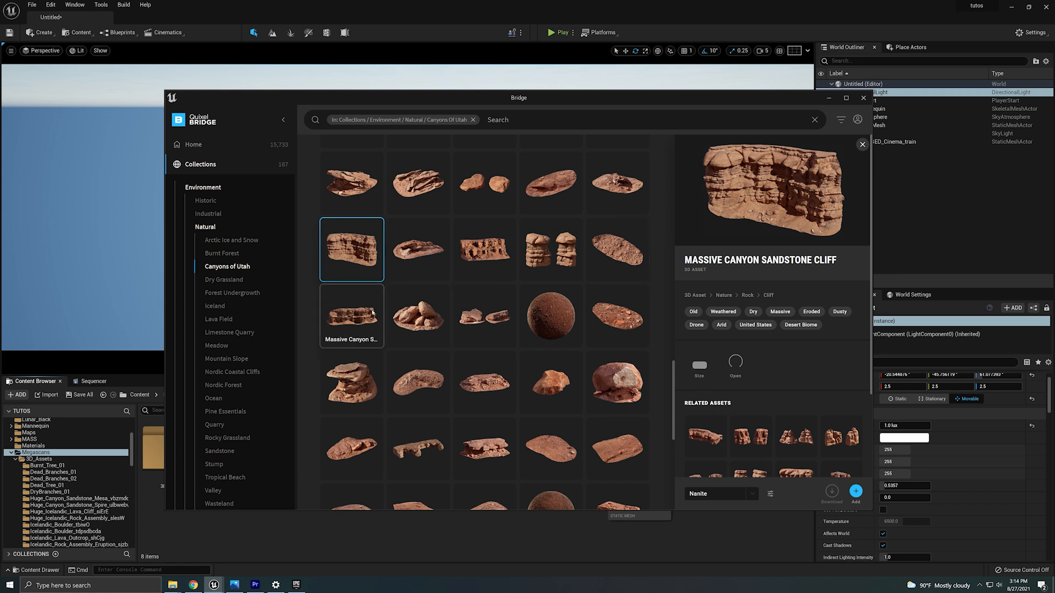
pyautogui.click(483, 247)
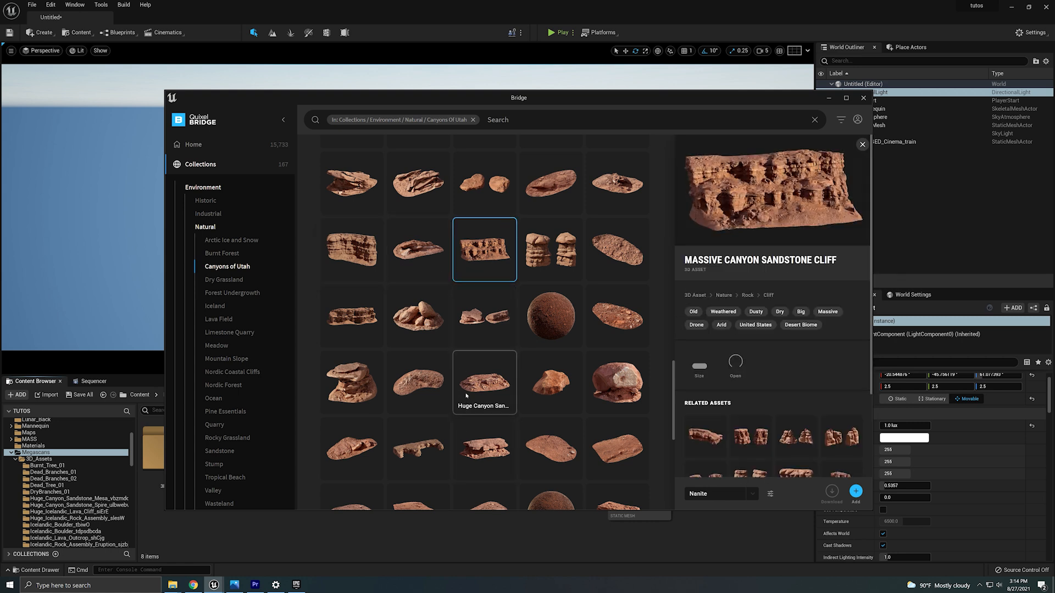
# Browse more Canyons of Utah sandstone cliff assets, then close Bridge.
pyautogui.scroll(2, 483, 398)
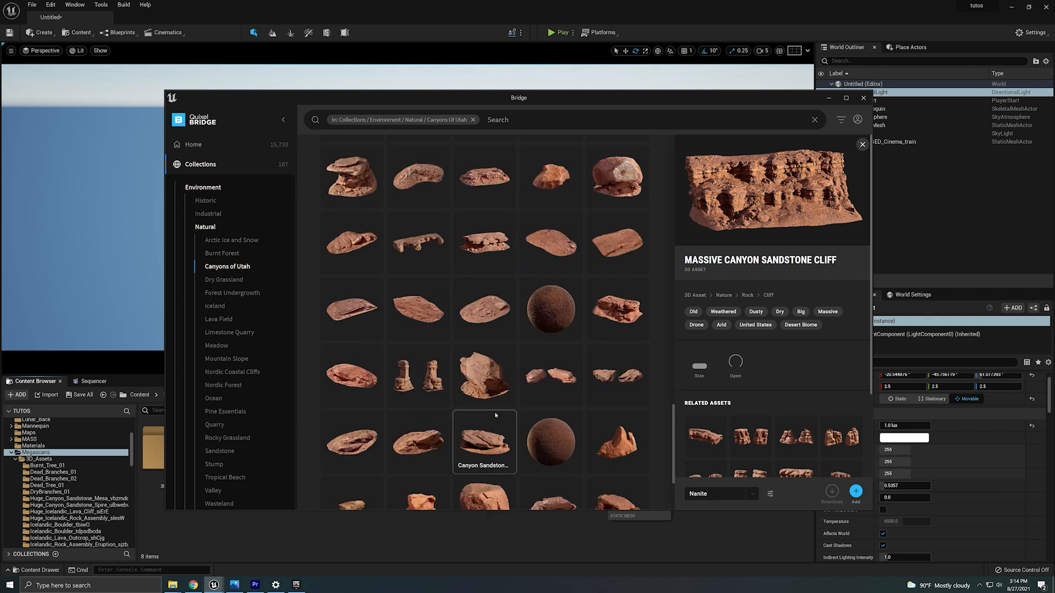
pyautogui.scroll(3, 491, 420)
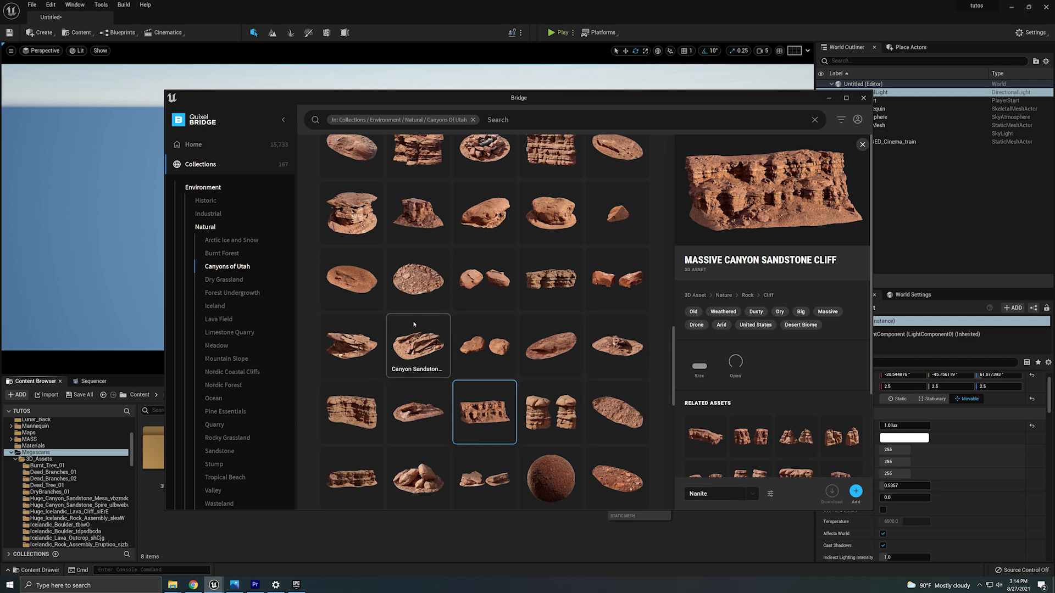
pyautogui.click(863, 98)
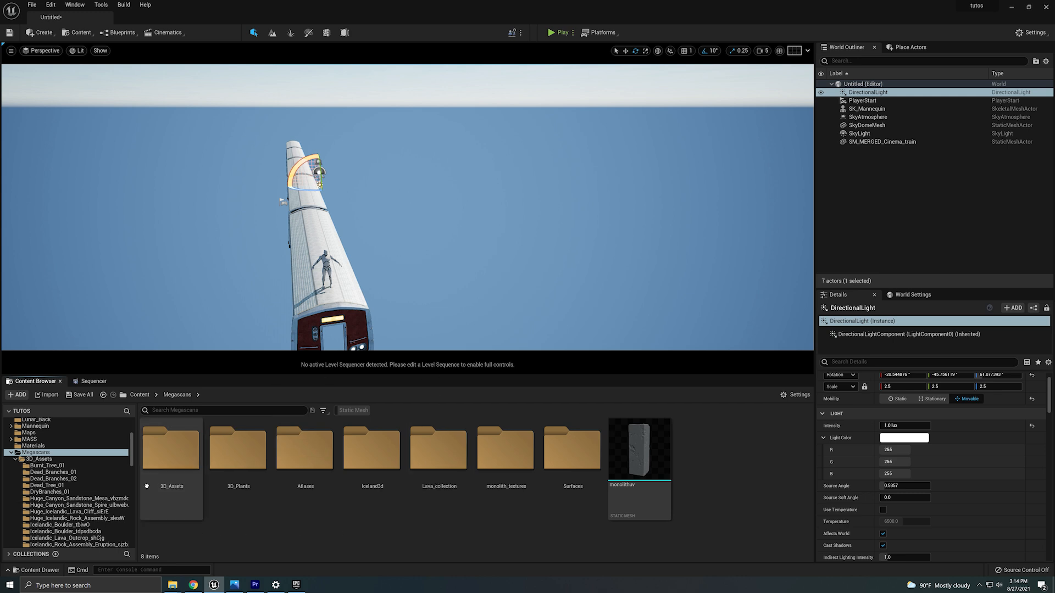
# Open the Megascans 3D_Assets folder in the Content Browser and browse its subfolders.
pyautogui.doubleClick(171, 451)
pyautogui.scroll(-3, 456, 507)
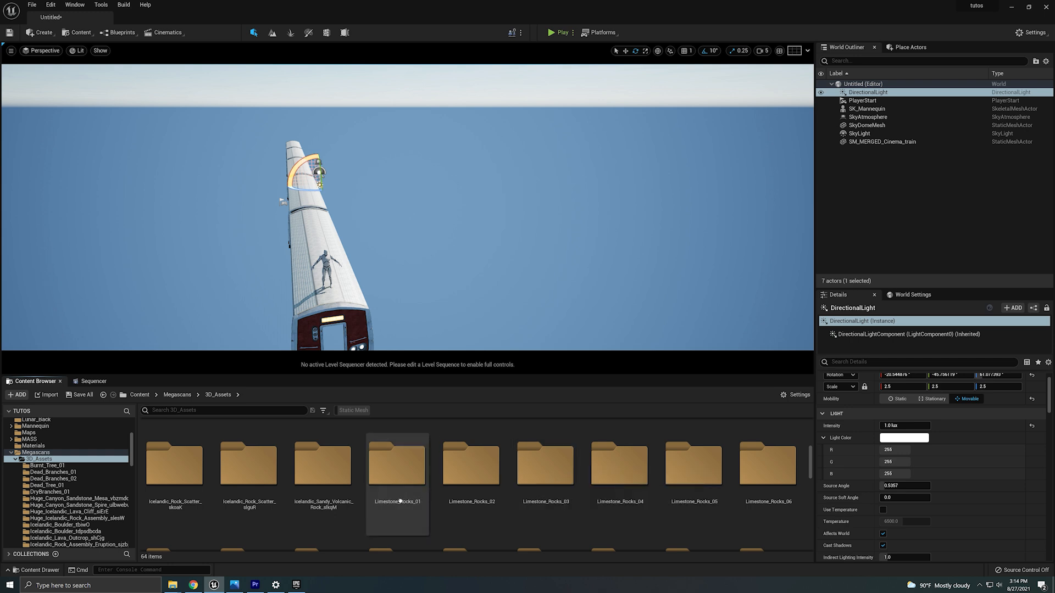
pyautogui.scroll(3, 425, 501)
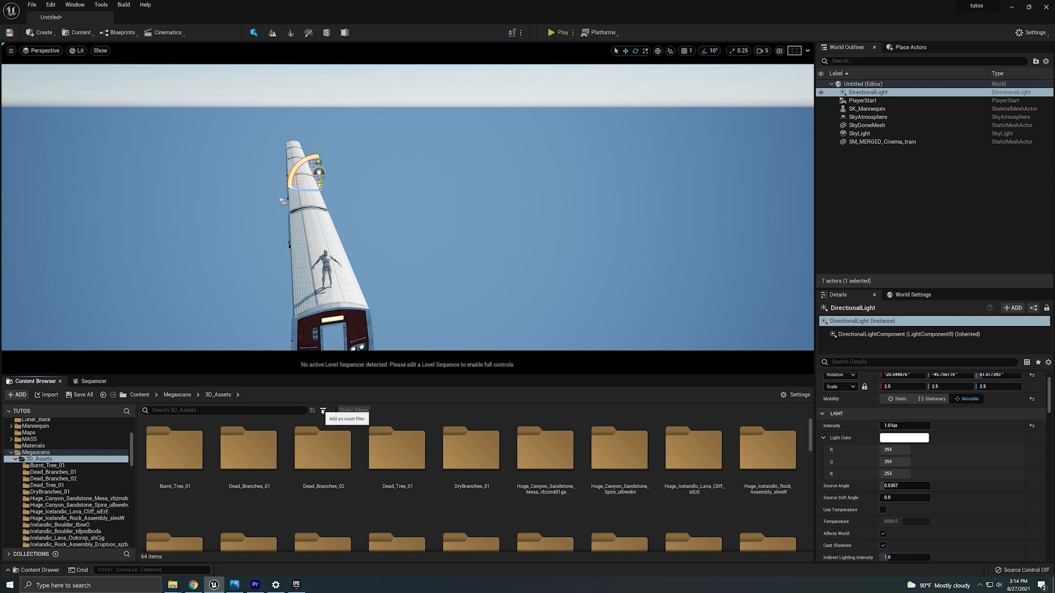
# Try filtering the 3D_Assets folder to Static Mesh assets, then switch the filter off again.
pyautogui.click(323, 411)
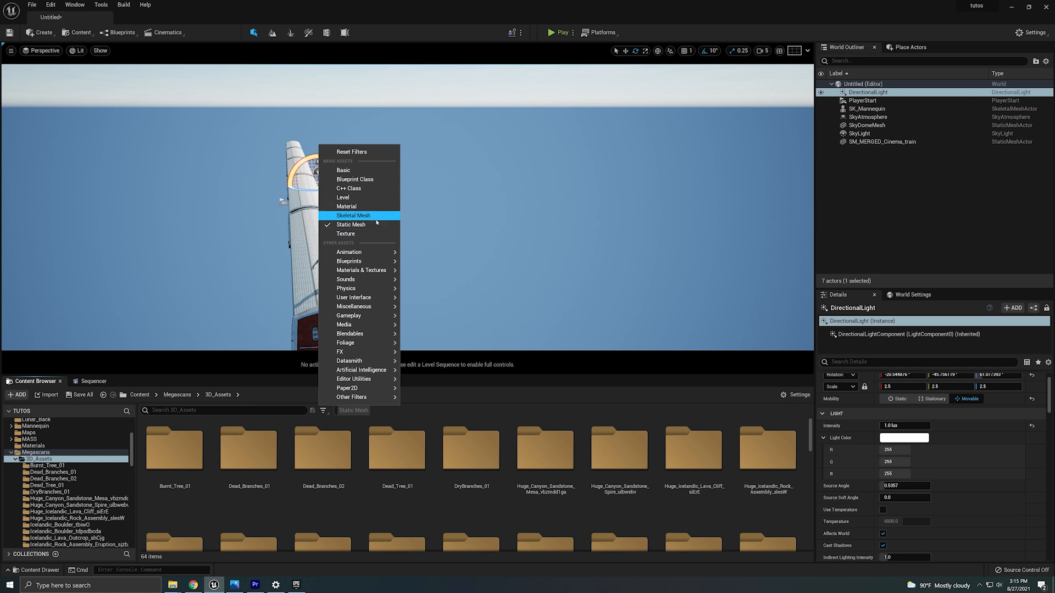
pyautogui.click(359, 226)
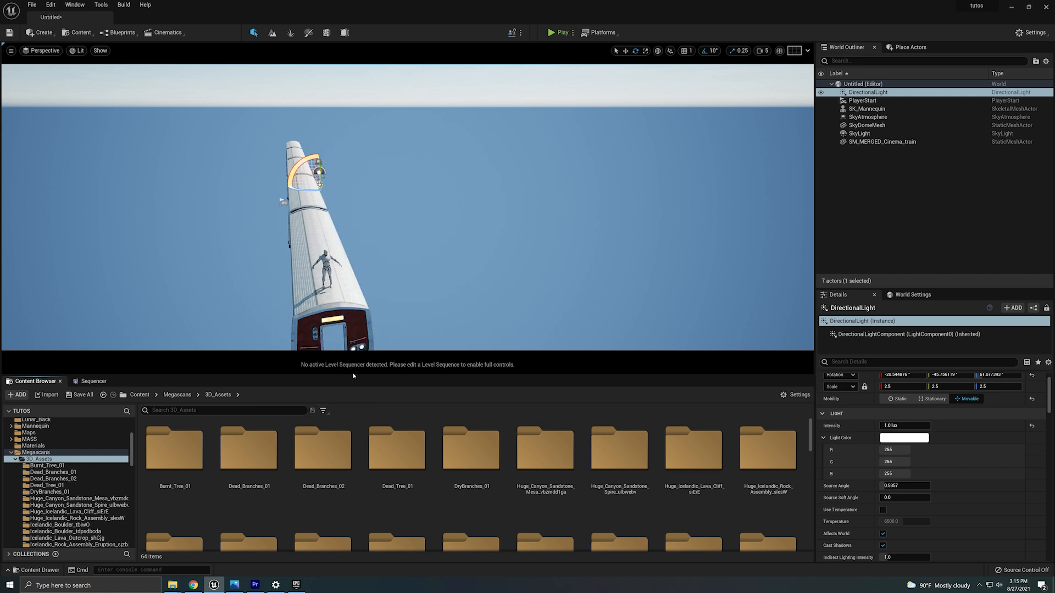
pyautogui.click(329, 412)
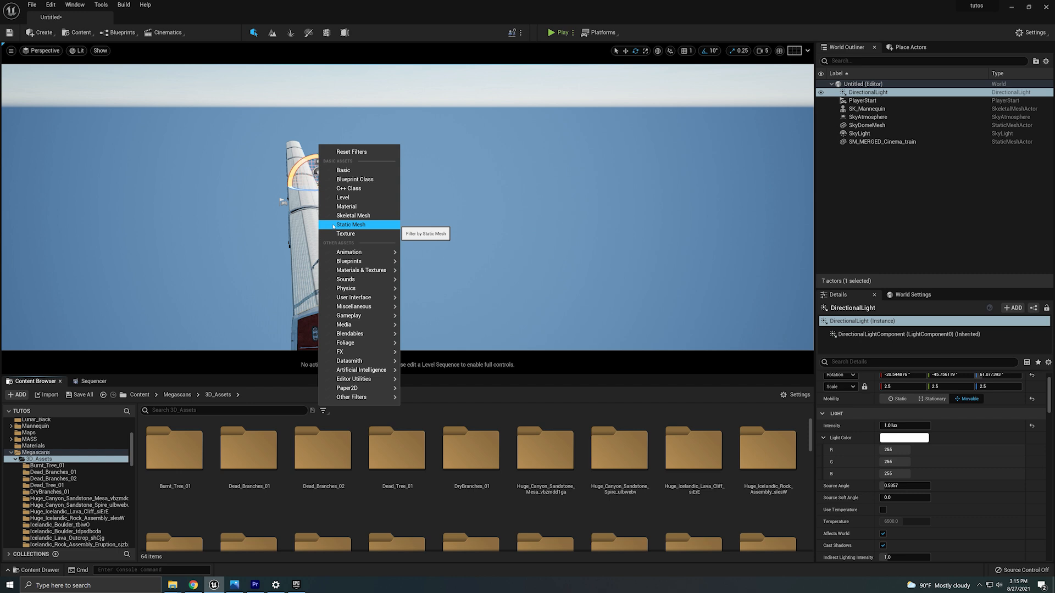
pyautogui.click(351, 225)
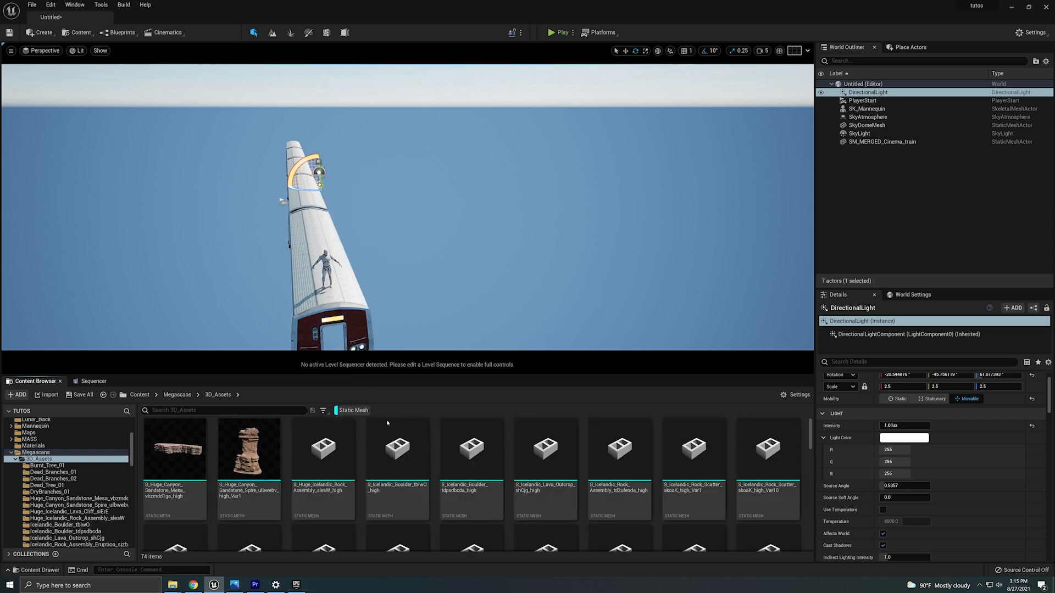
pyautogui.click(342, 411)
pyautogui.click(354, 411)
pyautogui.click(357, 410)
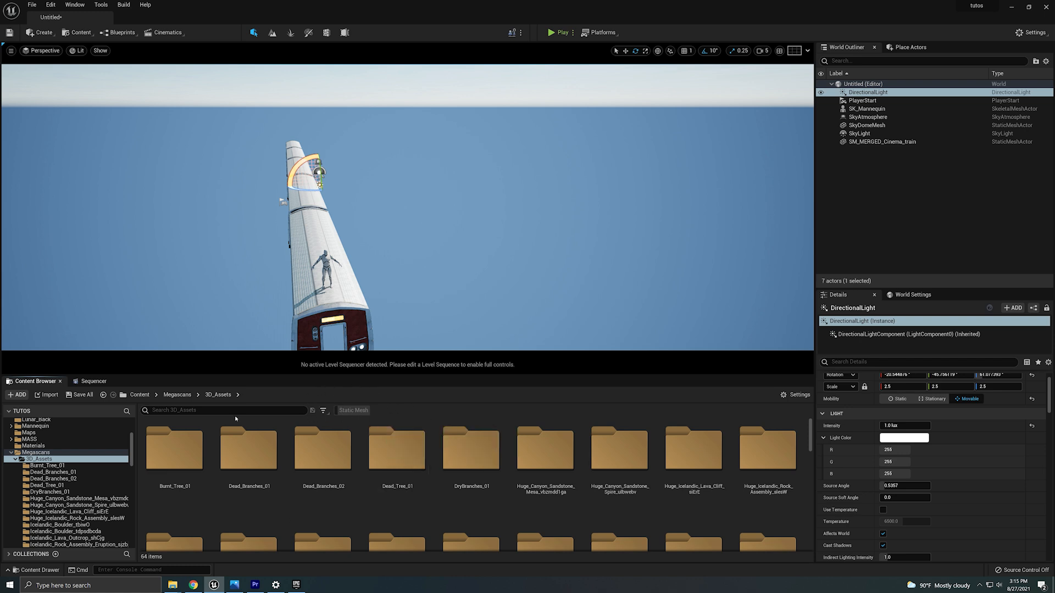
# Search the 3D_Assets folder for quarry and filter the results to Static Mesh assets.
pyautogui.click(285, 410)
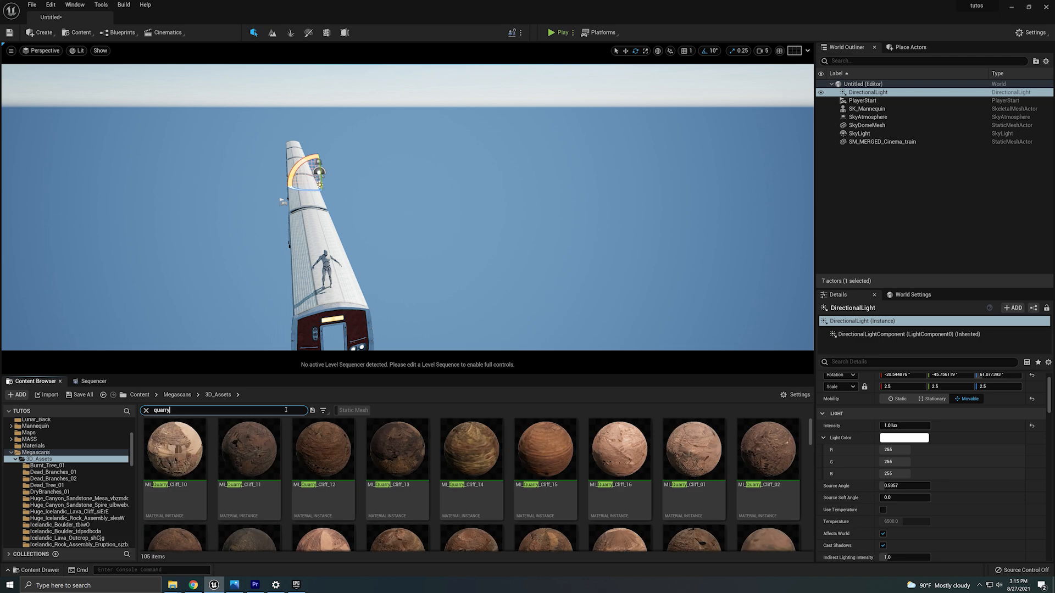
pyautogui.scroll(-5, 462, 500)
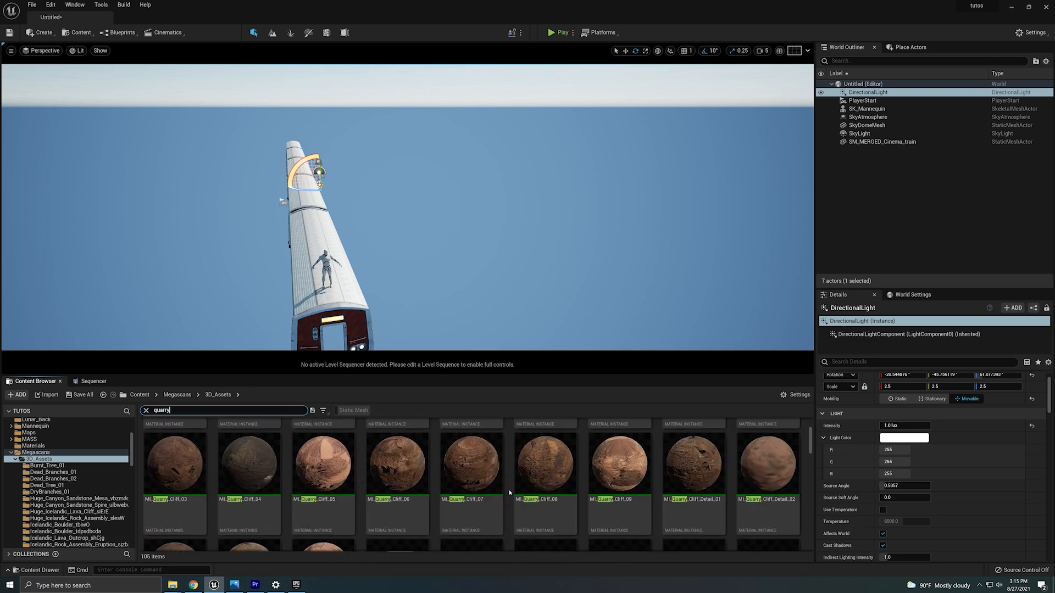
pyautogui.scroll(-6, 478, 502)
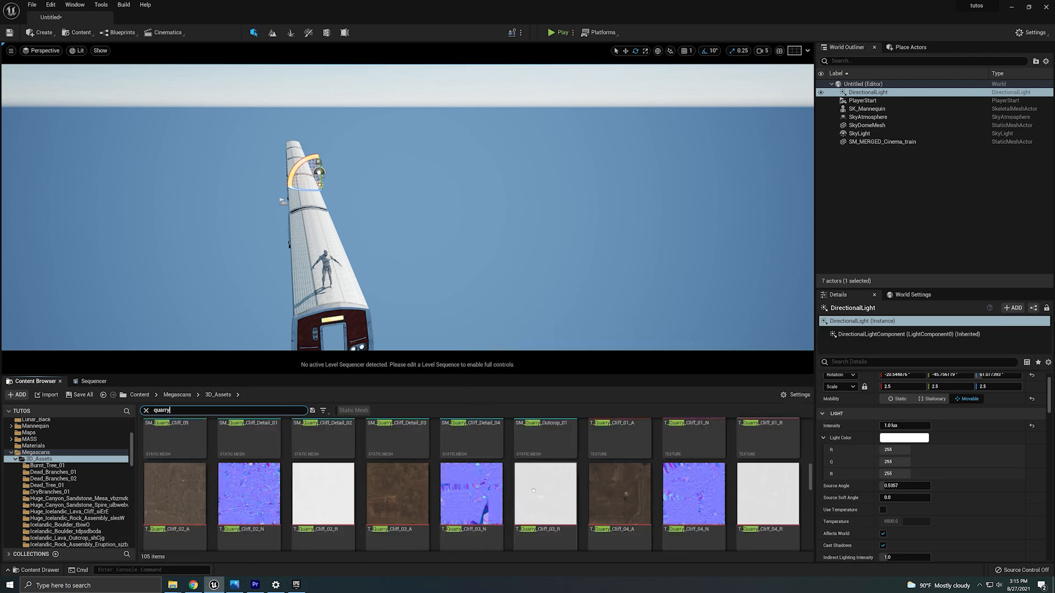
pyautogui.scroll(10, 517, 498)
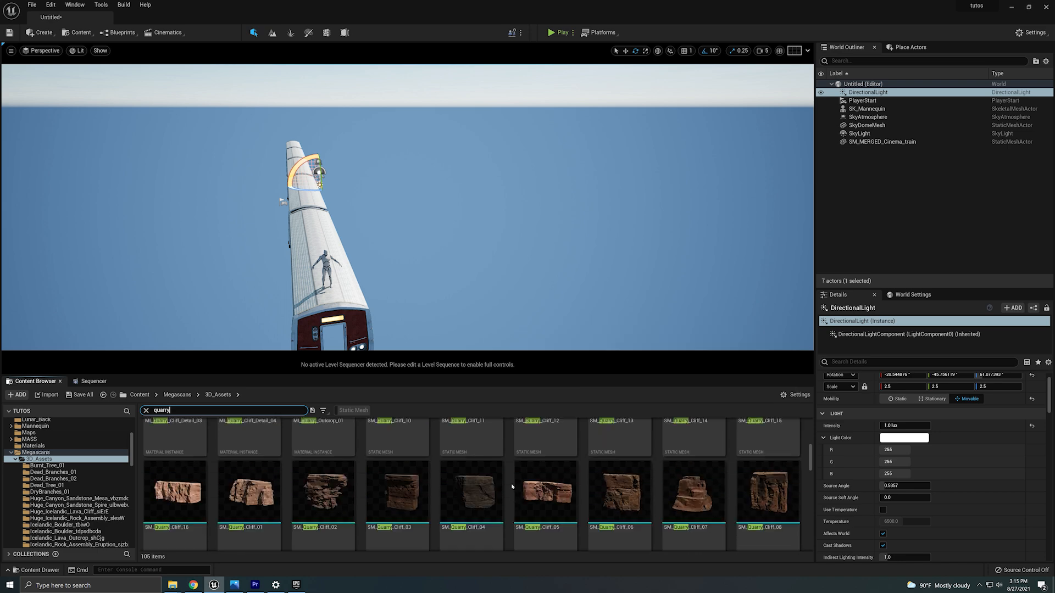
pyautogui.scroll(-3, 509, 499)
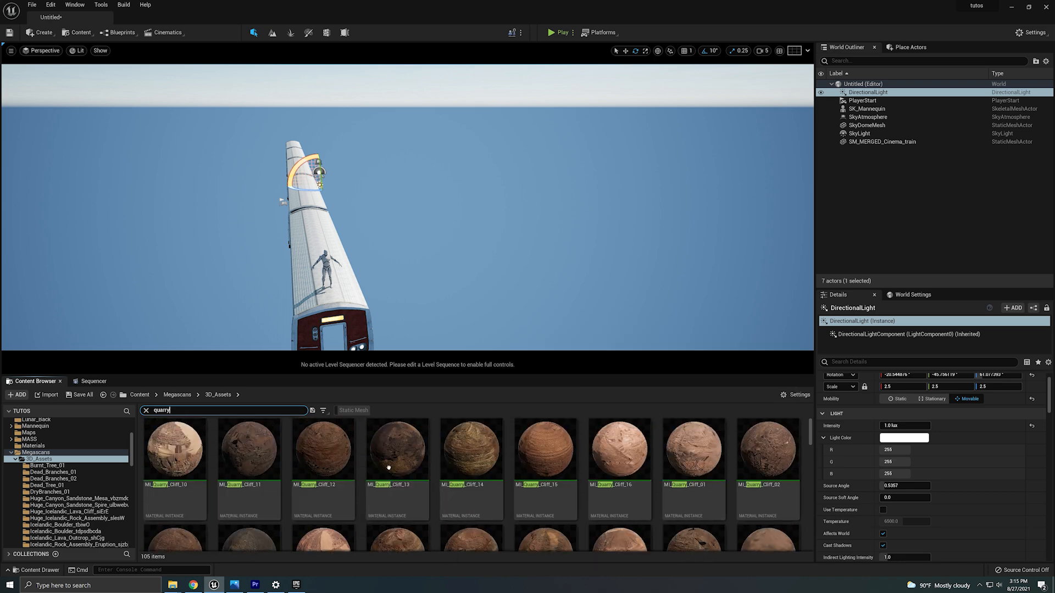
pyautogui.click(352, 411)
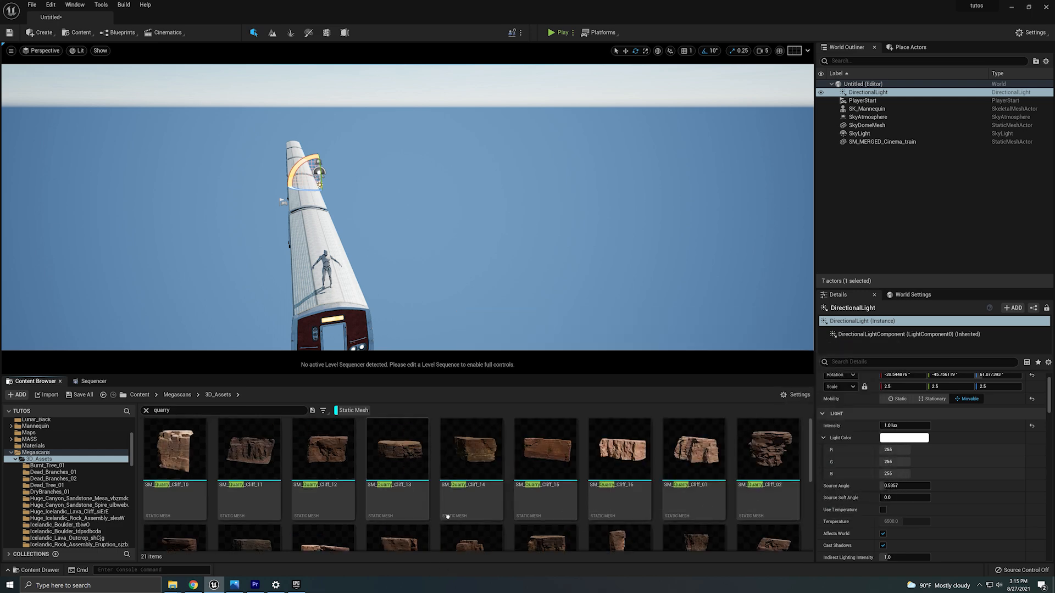
# Change the asset search to massive to list the Massive Canyon Sandstone Cliff meshes.
pyautogui.click(180, 411)
pyautogui.write('ma')
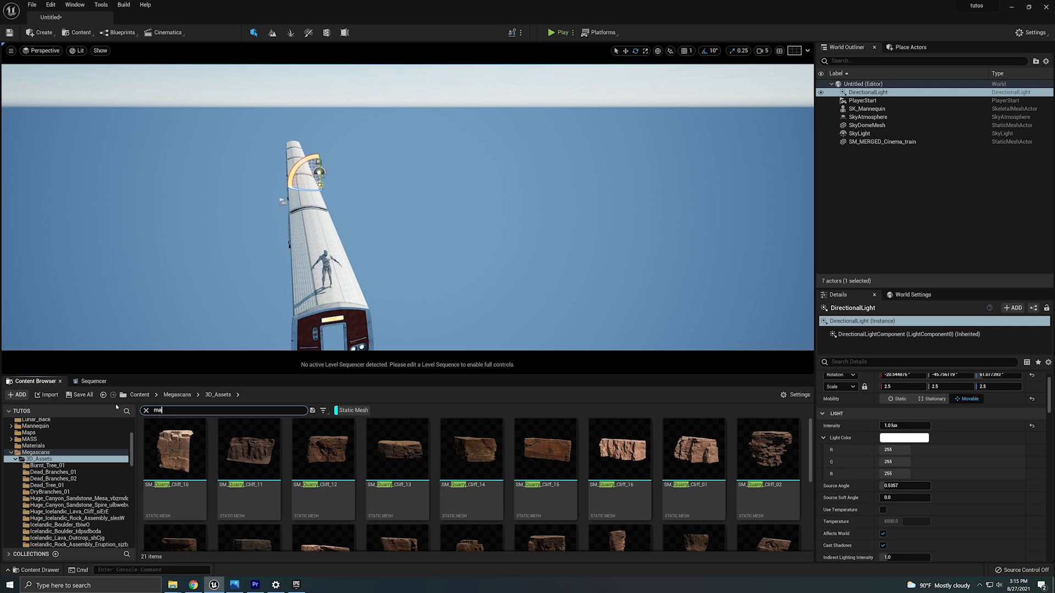
pyautogui.write('ssi')
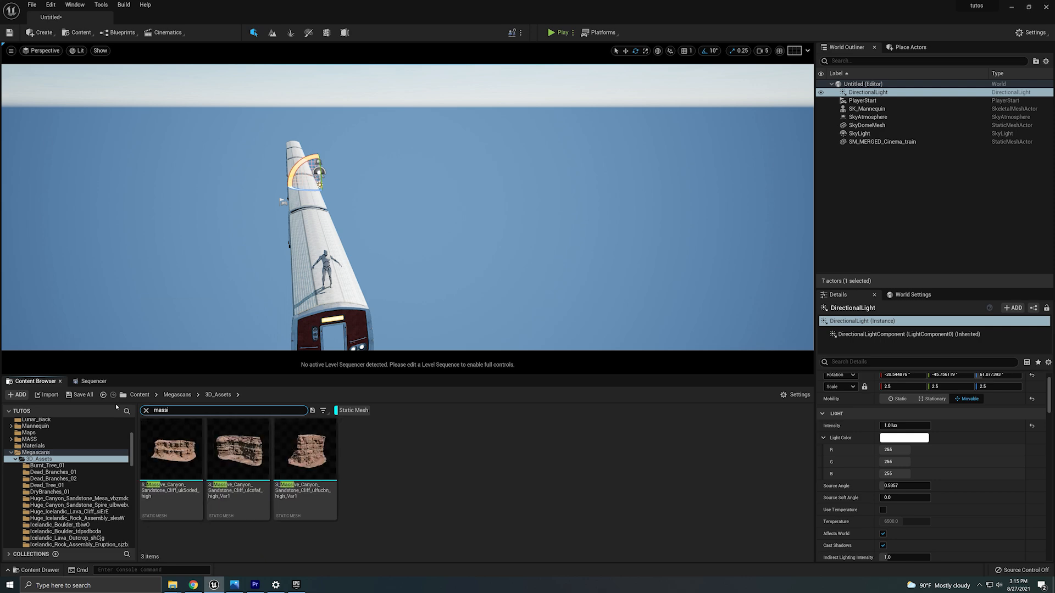
pyautogui.press('BackSpace')
pyautogui.press('BackSpace')
pyautogui.press('BackSpace')
pyautogui.press('BackSpace')
pyautogui.press('BackSpace')
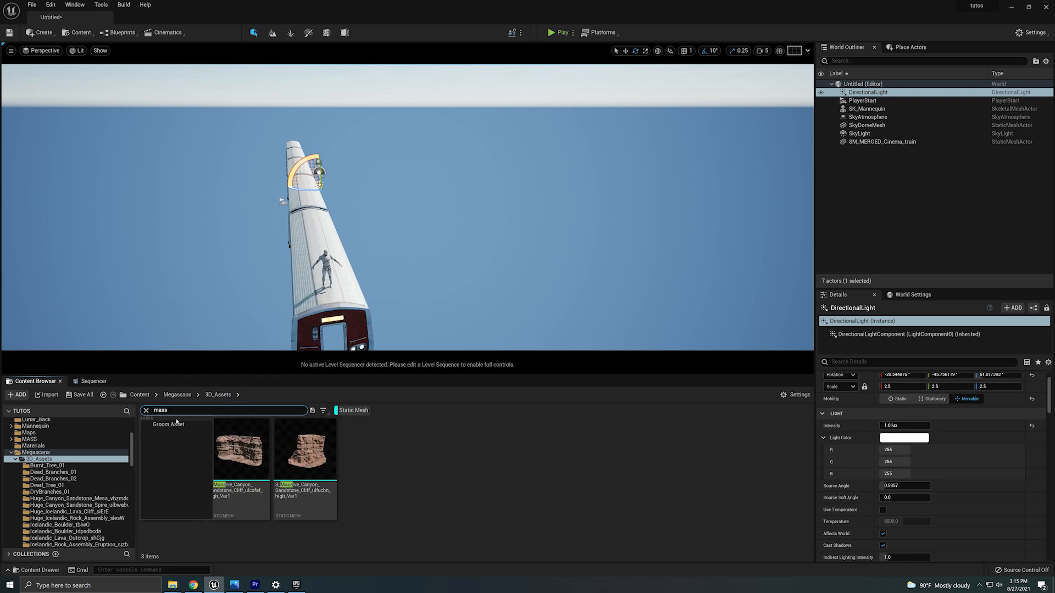
pyautogui.write('huge')
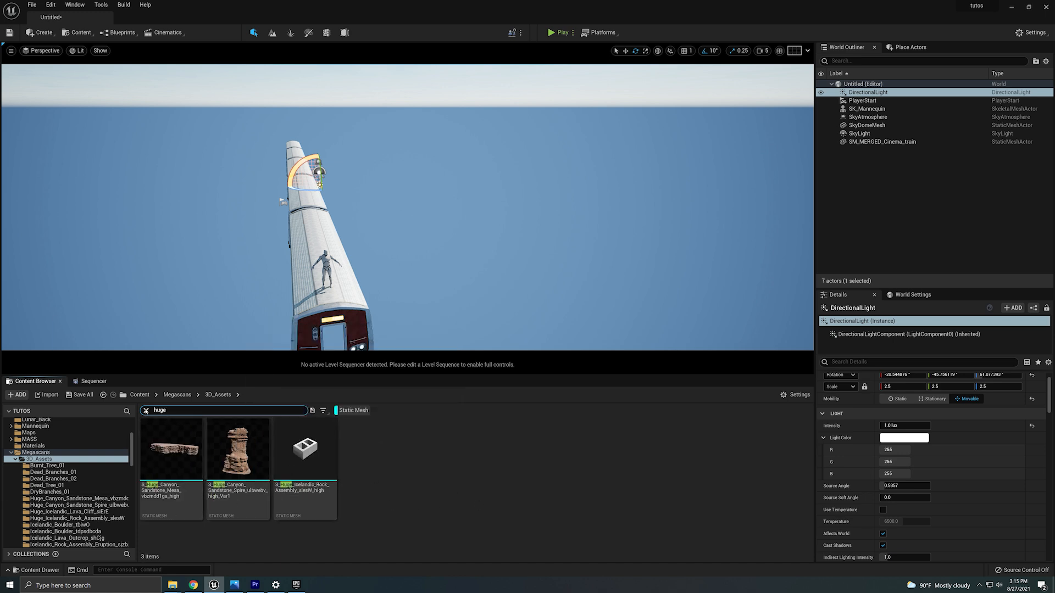
pyautogui.click(145, 411)
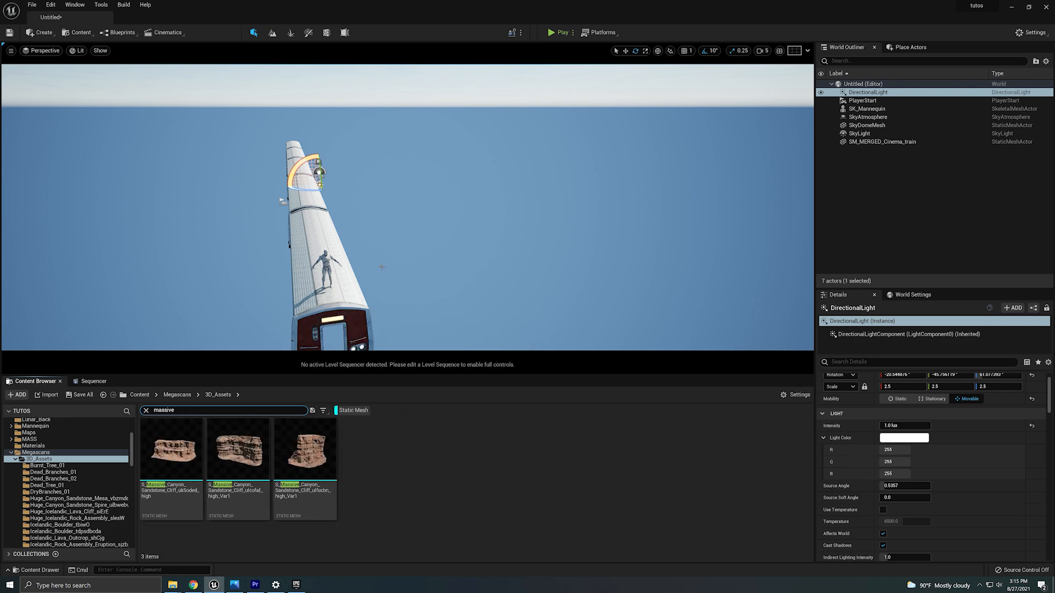
# Place the Massive Canyon Sandstone Cliff ulcofaf Var1 mesh into the level near the train.
pyautogui.moveTo(382, 267); pyautogui.dragTo(360, 270, button='right')
pyautogui.moveTo(257, 497); pyautogui.dragTo(236, 253)
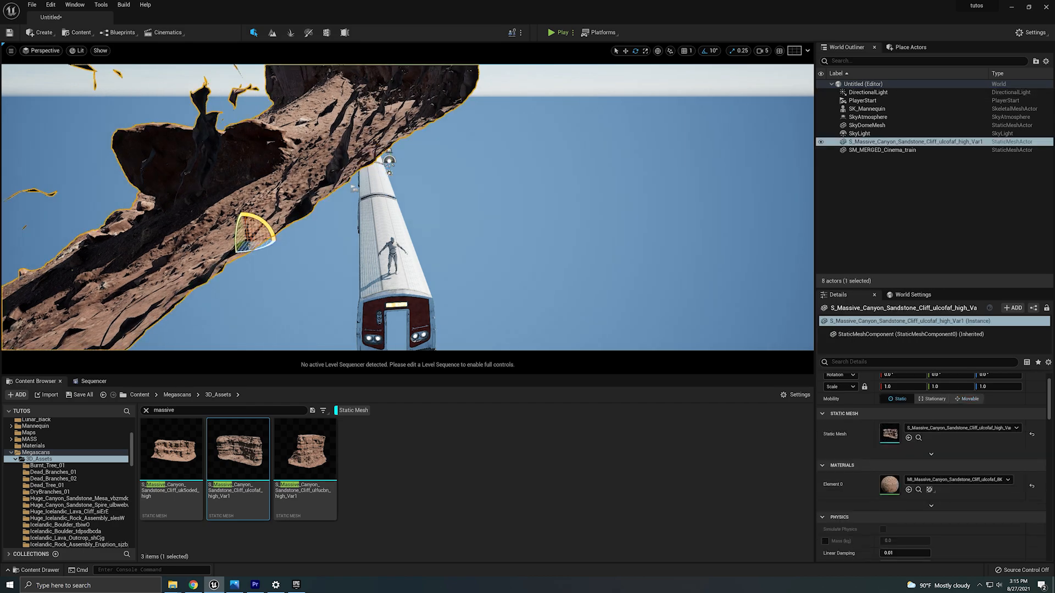
pyautogui.moveTo(242, 253); pyautogui.dragTo(280, 207, button='right')
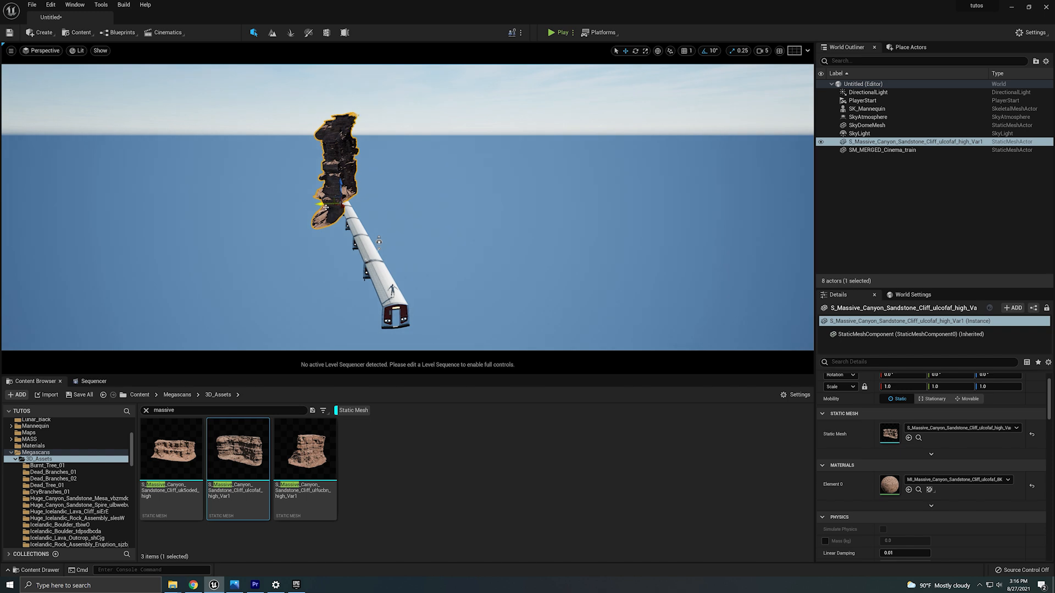
# Rotate the placed cliff and reposition it alongside the end of the train track.
pyautogui.moveTo(325, 207); pyautogui.dragTo(434, 235)
pyautogui.moveTo(435, 236); pyautogui.dragTo(487, 235, button='right')
pyautogui.moveTo(389, 304); pyautogui.dragTo(208, 223)
pyautogui.moveTo(209, 223); pyautogui.dragTo(158, 217, button='right')
pyautogui.press('e')
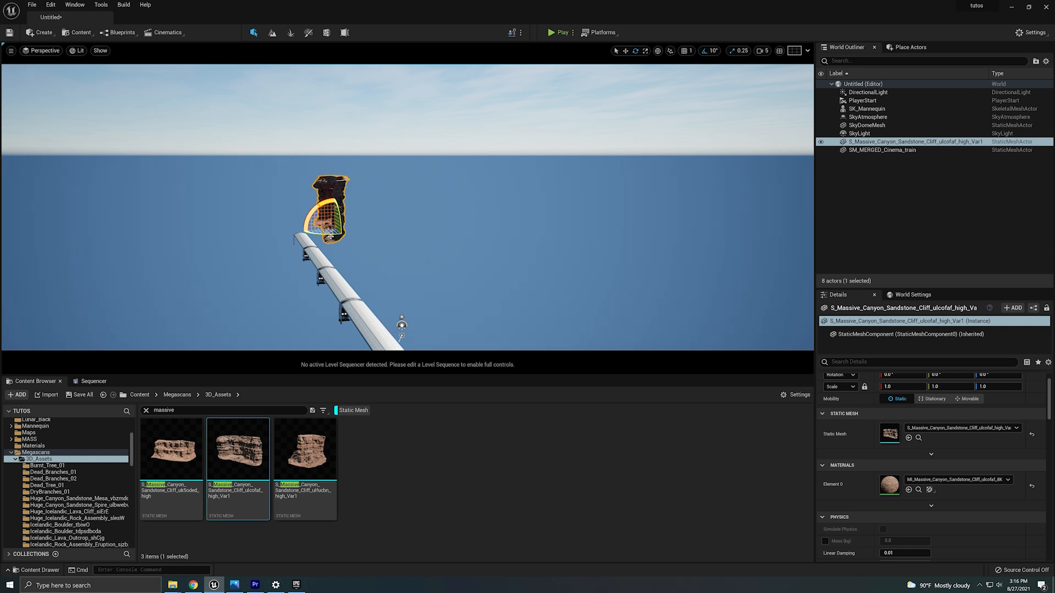
pyautogui.moveTo(351, 233); pyautogui.dragTo(325, 227, button='right')
pyautogui.press('w')
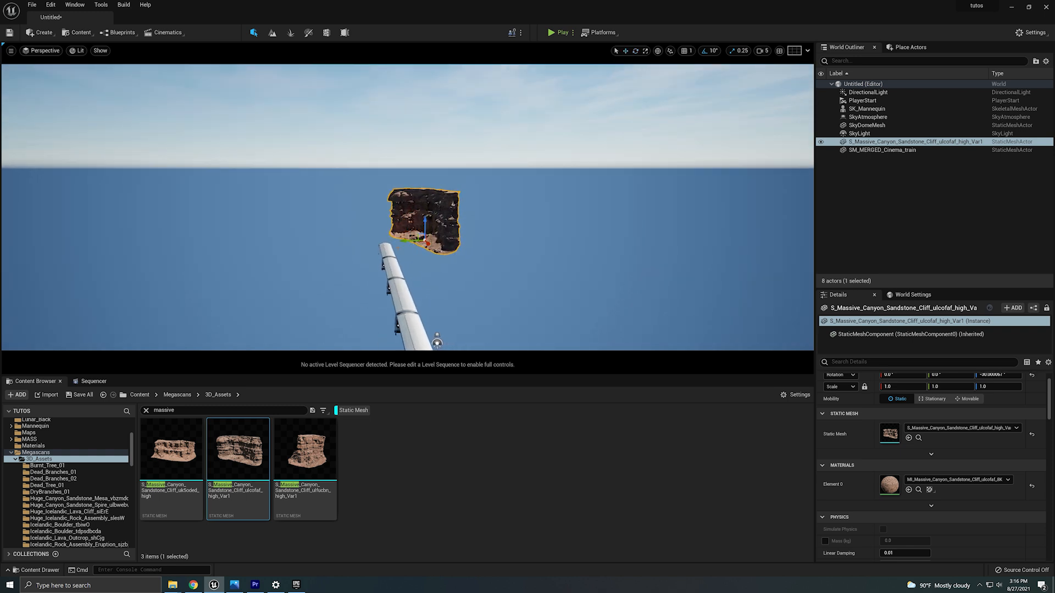
# Duplicate the cliff and offset the copy sideways to extend the rock wall.
pyautogui.keyDown('alt'); pyautogui.moveTo(417, 242); pyautogui.dragTo(347, 237); pyautogui.keyUp('alt')
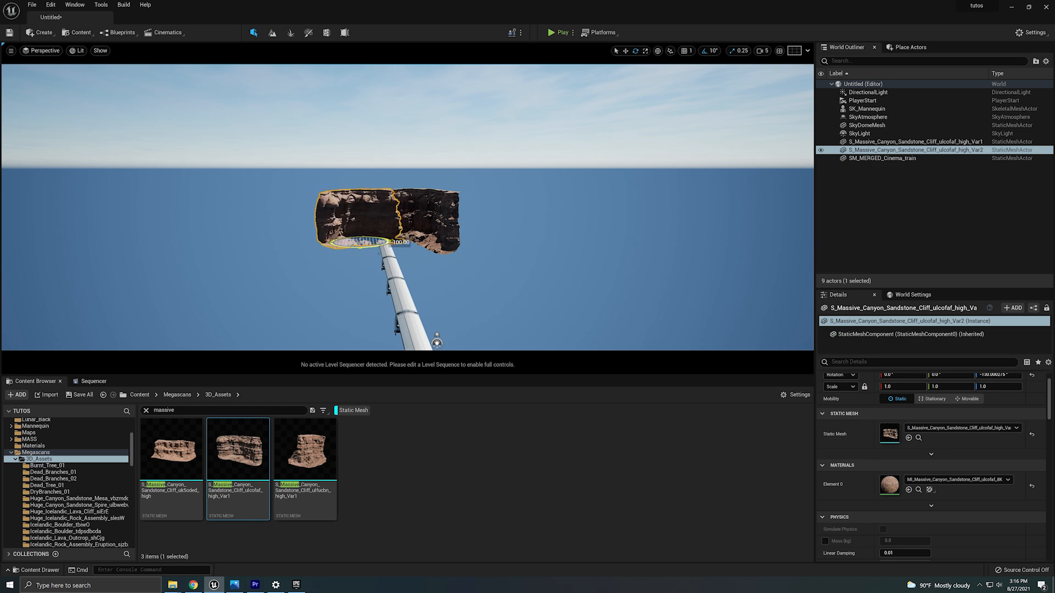
pyautogui.moveTo(379, 241); pyautogui.dragTo(379, 241, button='right')
pyautogui.press('w')
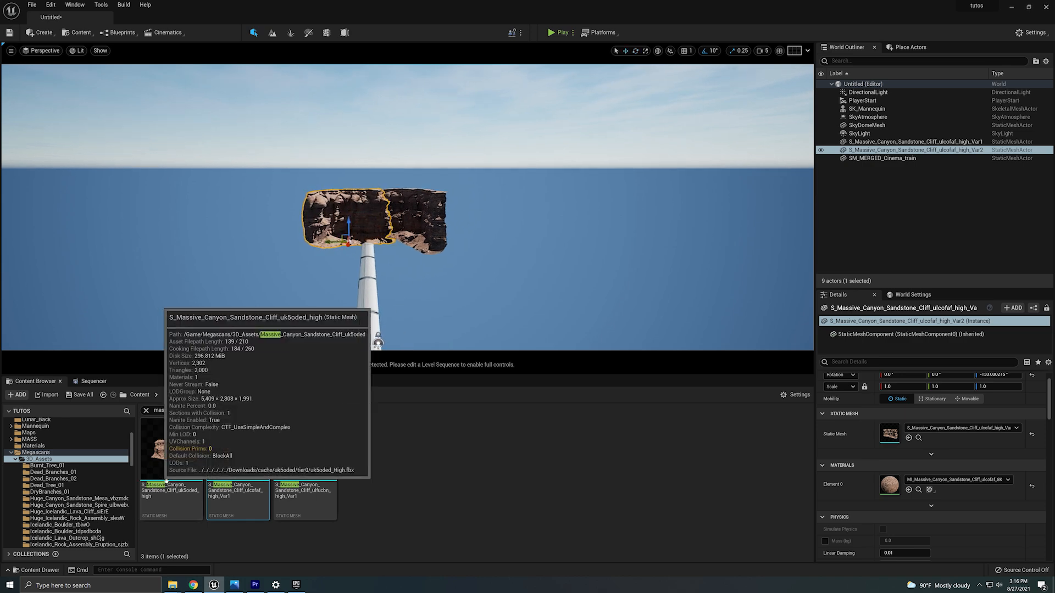
# Add the Massive Canyon Sandstone Cliff uk5oded mesh to the level beside the other cliffs.
pyautogui.moveTo(160, 476); pyautogui.dragTo(288, 121)
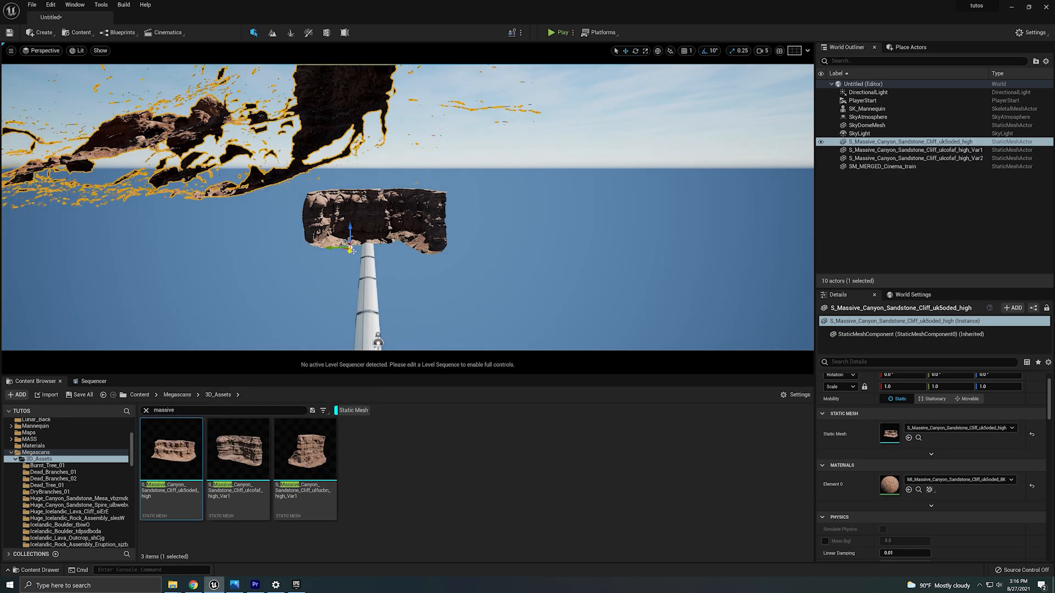
pyautogui.hotkey('ctrl', 'z')
pyautogui.moveTo(185, 443); pyautogui.dragTo(328, 264)
pyautogui.press('a')
pyautogui.moveTo(327, 264); pyautogui.dragTo(417, 263, button='right')
pyautogui.press('s')
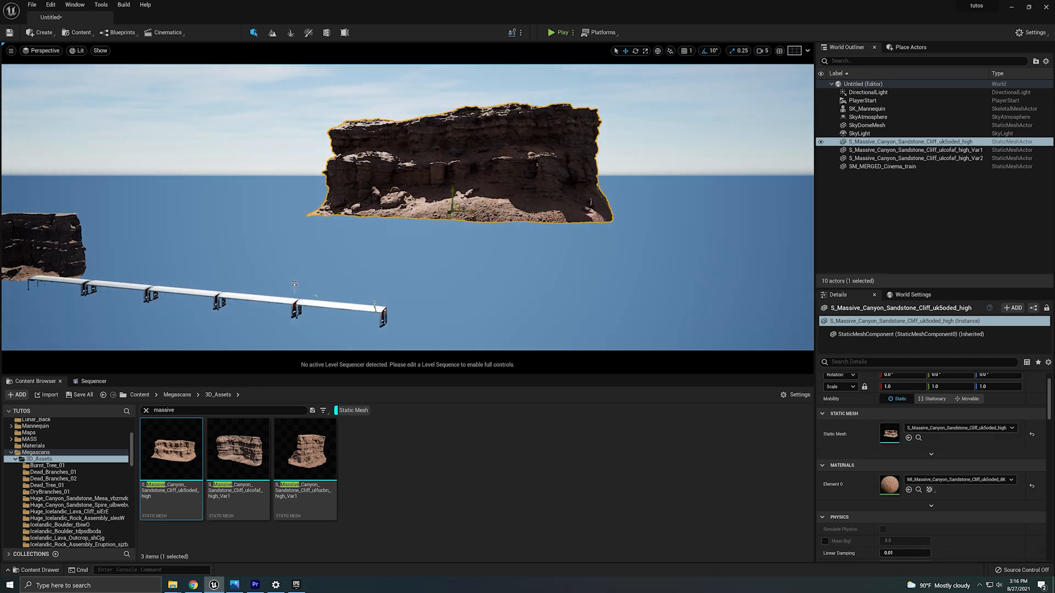
# Move and rotate the uk5oded cliff so it lines up with the duplicated cliff wall.
pyautogui.moveTo(456, 207); pyautogui.dragTo(62, 265)
pyautogui.moveTo(214, 293); pyautogui.dragTo(115, 290, button='right')
pyautogui.press('w')
pyautogui.press('e')
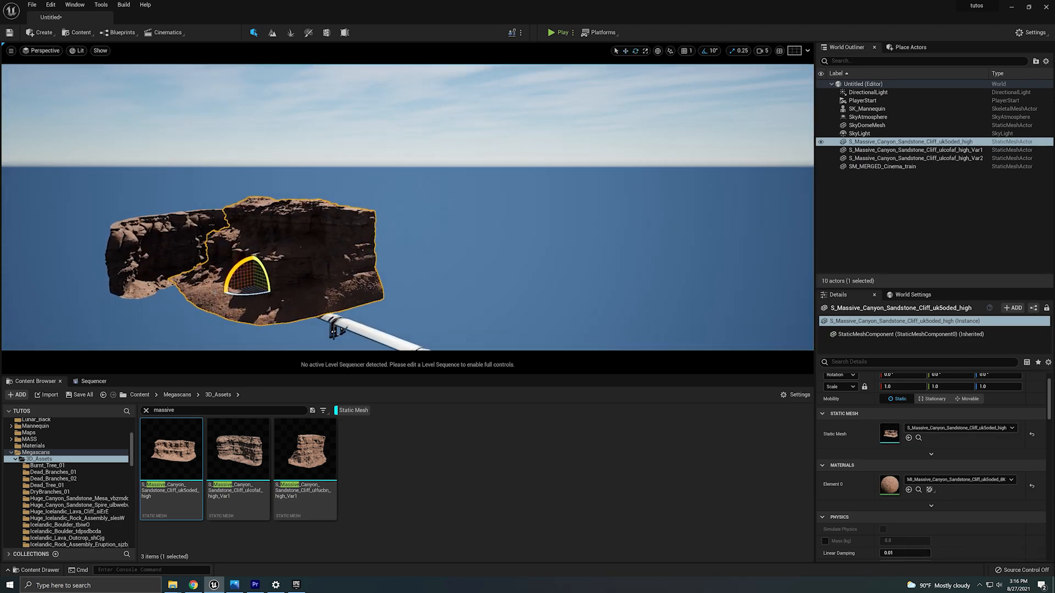
pyautogui.moveTo(215, 293); pyautogui.dragTo(189, 314)
pyautogui.moveTo(189, 314); pyautogui.dragTo(165, 324, button='right')
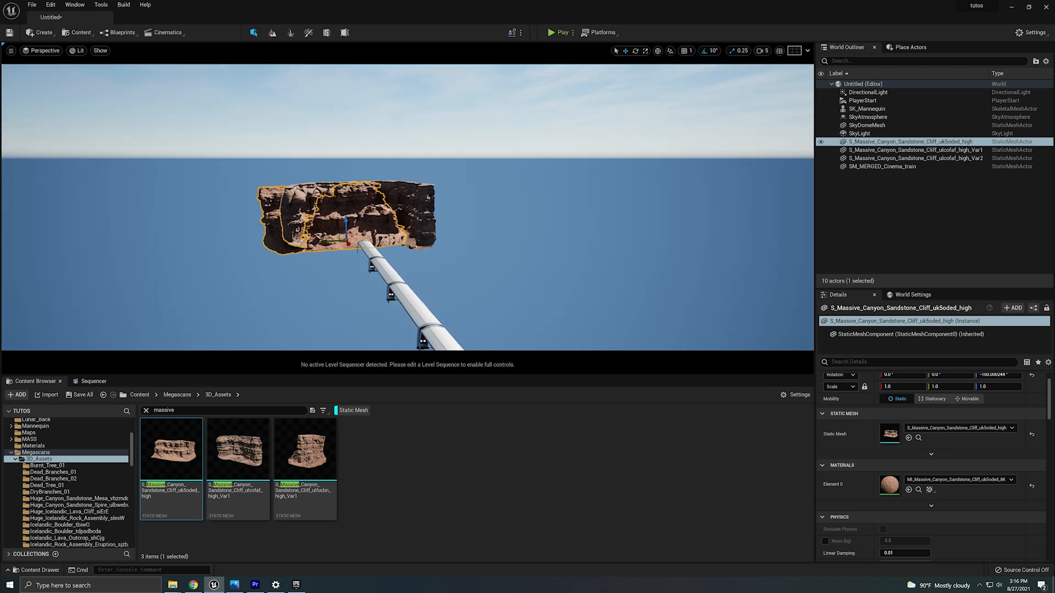
# Select the Var2 cliff and adjust its position above the train.
pyautogui.click(301, 206)
pyautogui.moveTo(301, 205); pyautogui.dragTo(305, 234, button='right')
pyautogui.moveTo(499, 295); pyautogui.dragTo(496, 295, button='right')
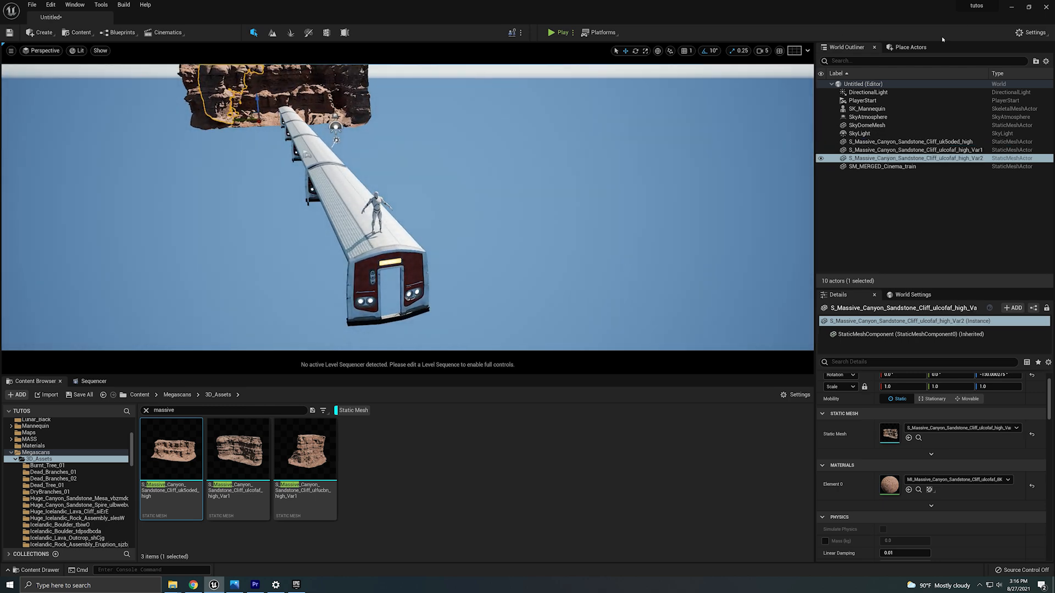
# Place a Cine Camera Actor from the Cinematic actors into the level in front of the train.
pyautogui.click(910, 47)
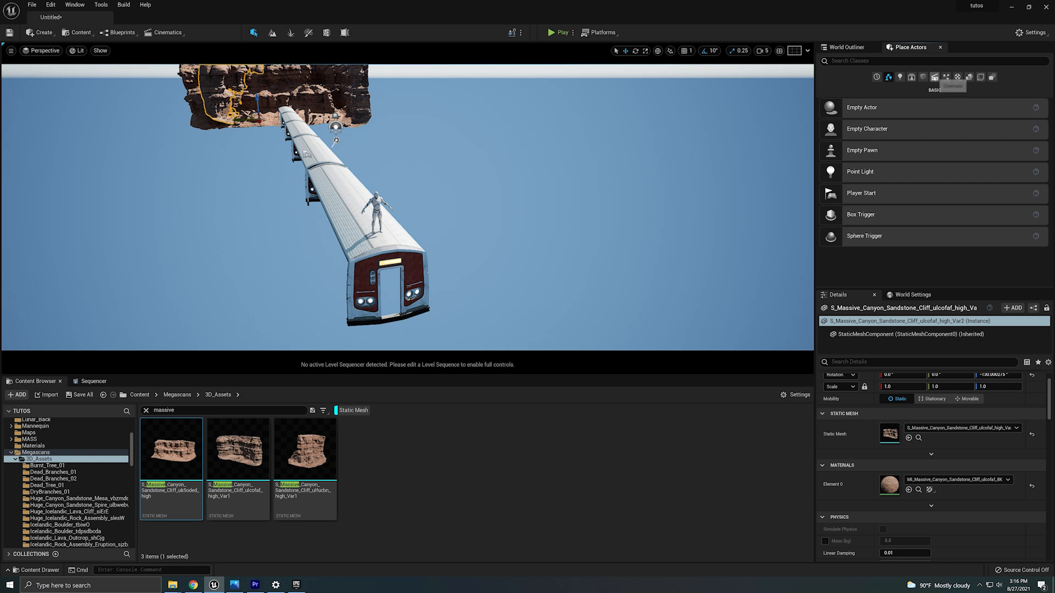
pyautogui.click(934, 77)
pyautogui.moveTo(869, 150); pyautogui.dragTo(332, 342)
pyautogui.moveTo(502, 256)
pyautogui.mouseDown(button='right')
pyautogui.moveTo(514, 280)
pyautogui.moveTo(502, 256)
pyautogui.mouseUp(button='right')
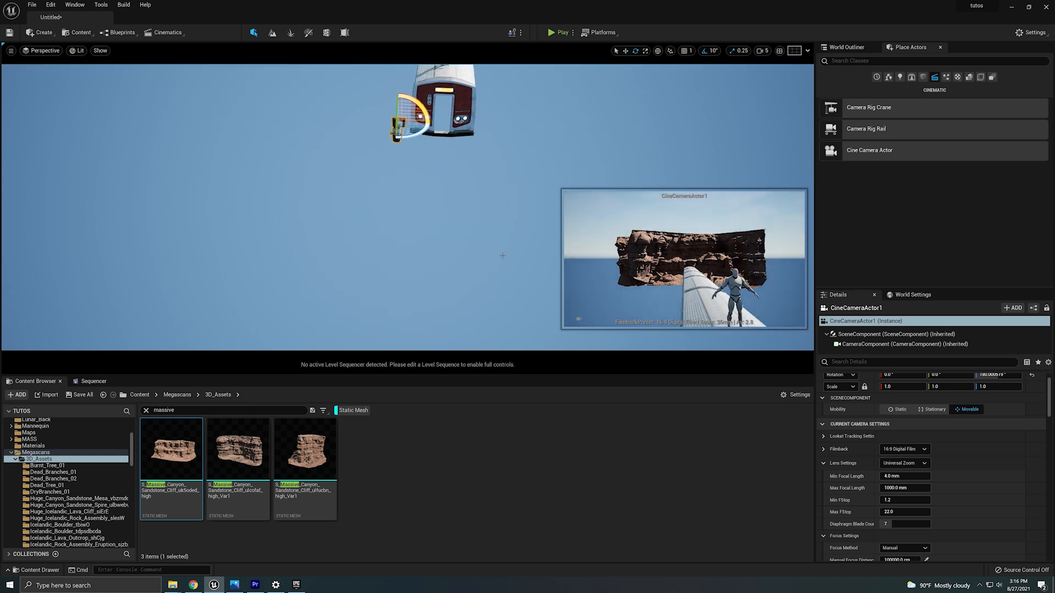
pyautogui.press('w')
pyautogui.moveTo(449, 179)
pyautogui.mouseDown(button='right')
pyautogui.moveTo(465, 151)
pyautogui.moveTo(449, 179)
pyautogui.mouseUp(button='right')
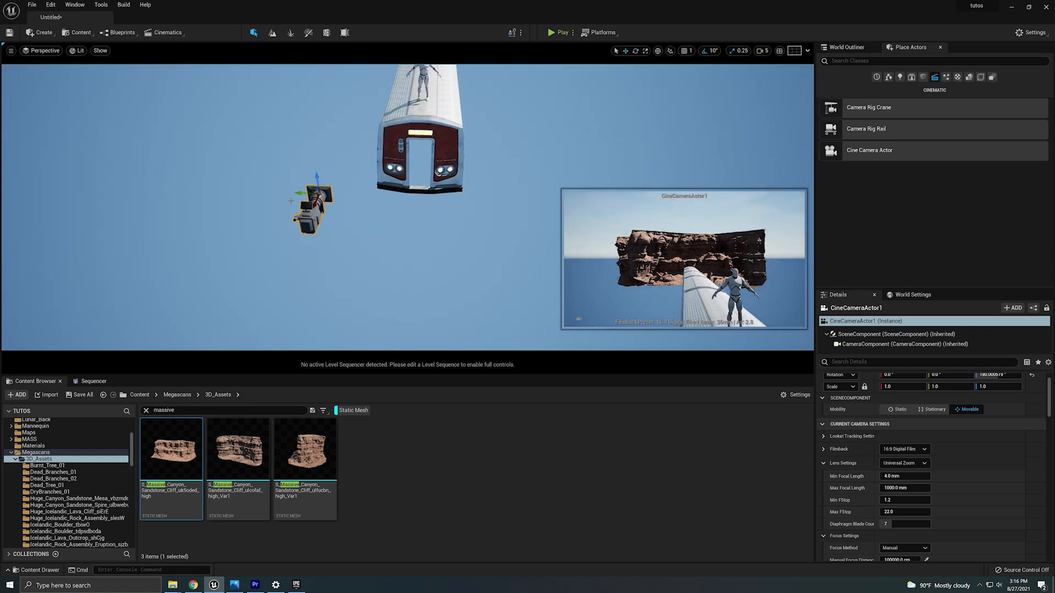
# Move the cine camera down so it sits just behind the mannequin on the train roof.
pyautogui.moveTo(303, 195); pyautogui.dragTo(357, 193)
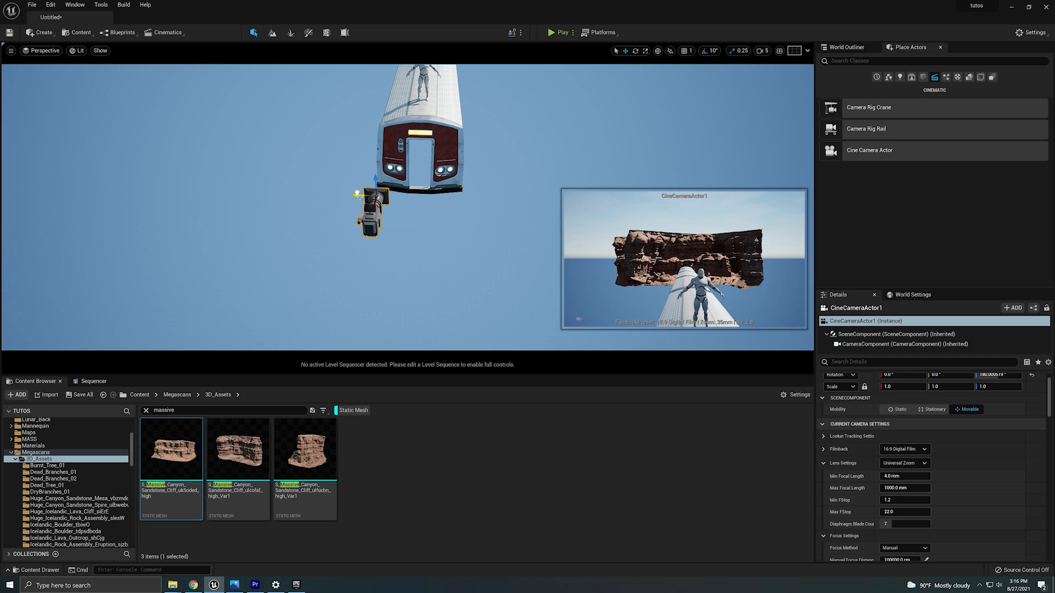
pyautogui.moveTo(379, 234)
pyautogui.mouseDown(button='right')
pyautogui.moveTo(365, 237)
pyautogui.moveTo(369, 206)
pyautogui.moveTo(379, 233)
pyautogui.mouseUp(button='right')
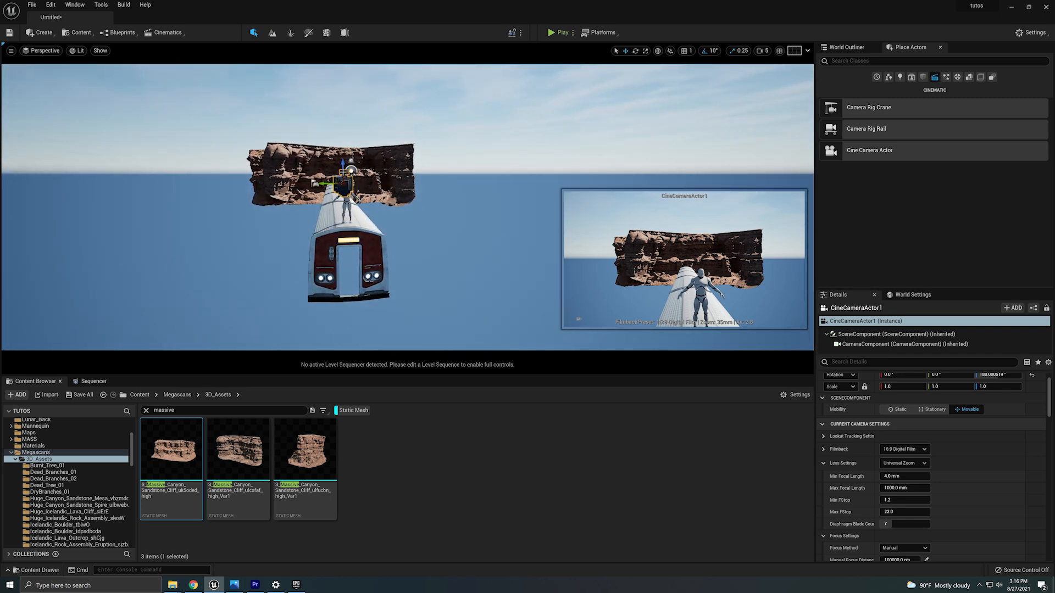
pyautogui.moveTo(343, 172); pyautogui.dragTo(343, 204)
# Set the cine camera's manual focus distance to 800 cm.
pyautogui.scroll(-2, 962, 471)
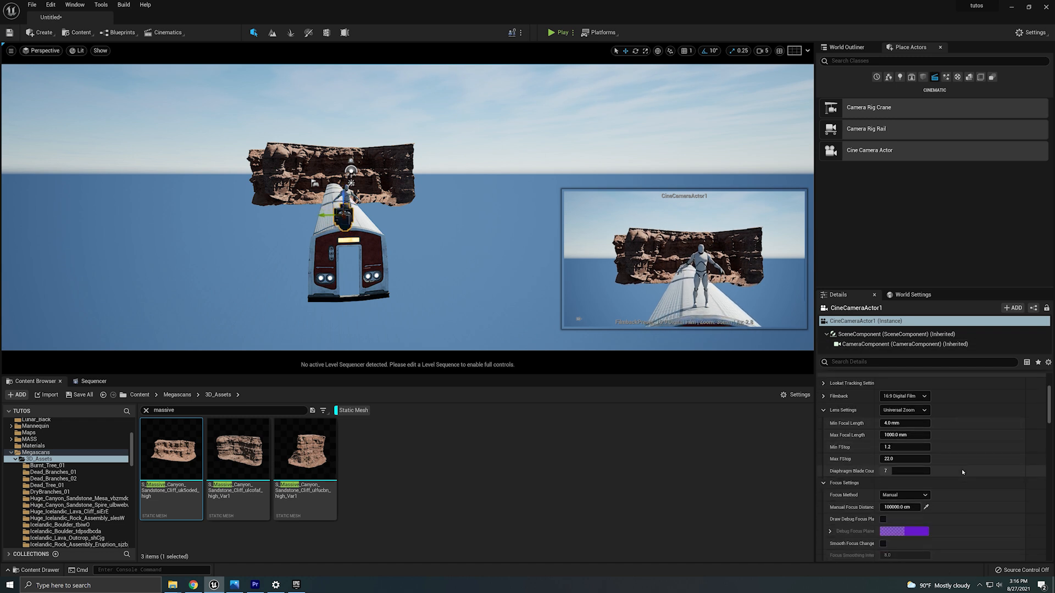
pyautogui.scroll(-3, 962, 471)
pyautogui.scroll(2, 903, 467)
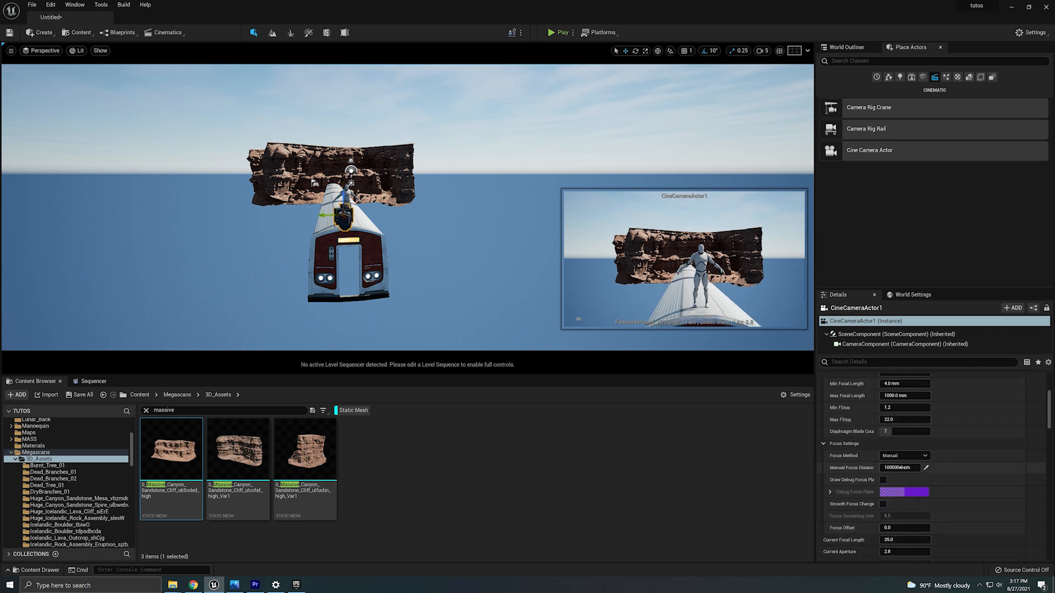
pyautogui.click(903, 468)
pyautogui.scroll(-2, 901, 468)
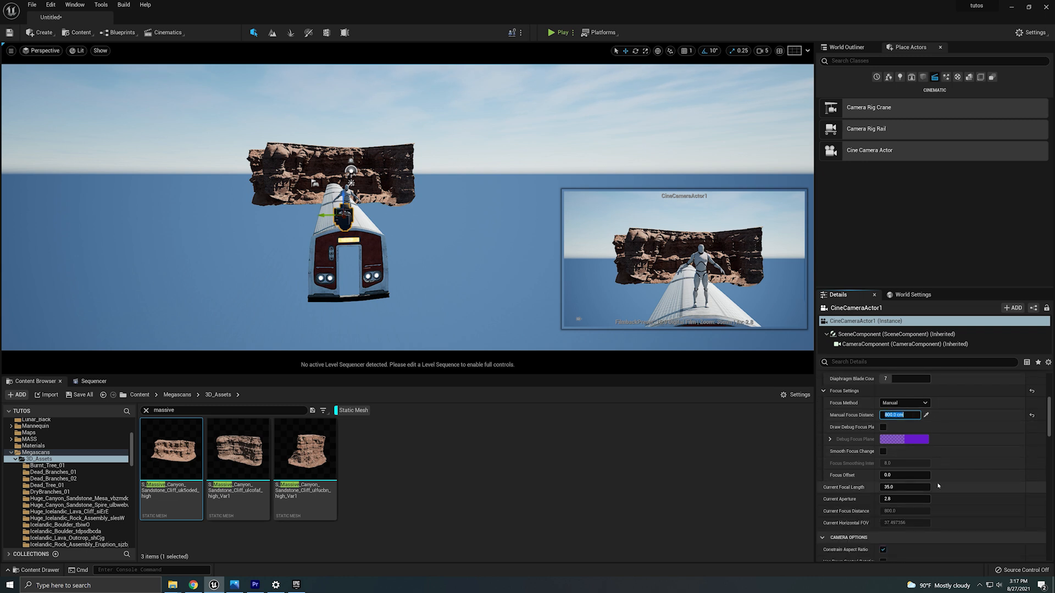
# Set the cine camera's current focal length to 25 and its current aperture to 2.0.
pyautogui.click(895, 488)
pyautogui.write('25')
pyautogui.press('Return')
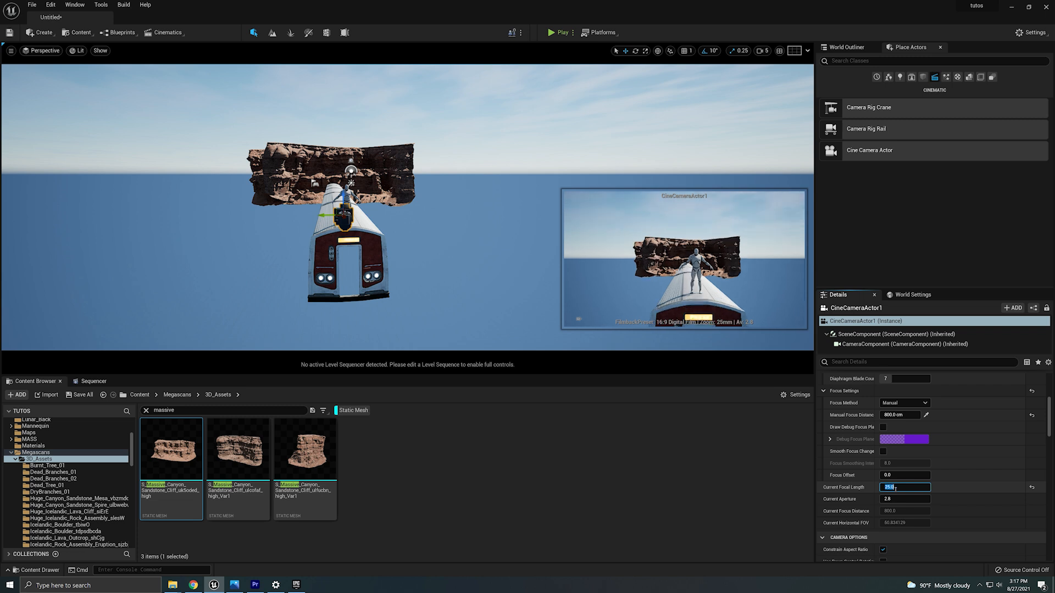
pyautogui.click(918, 500)
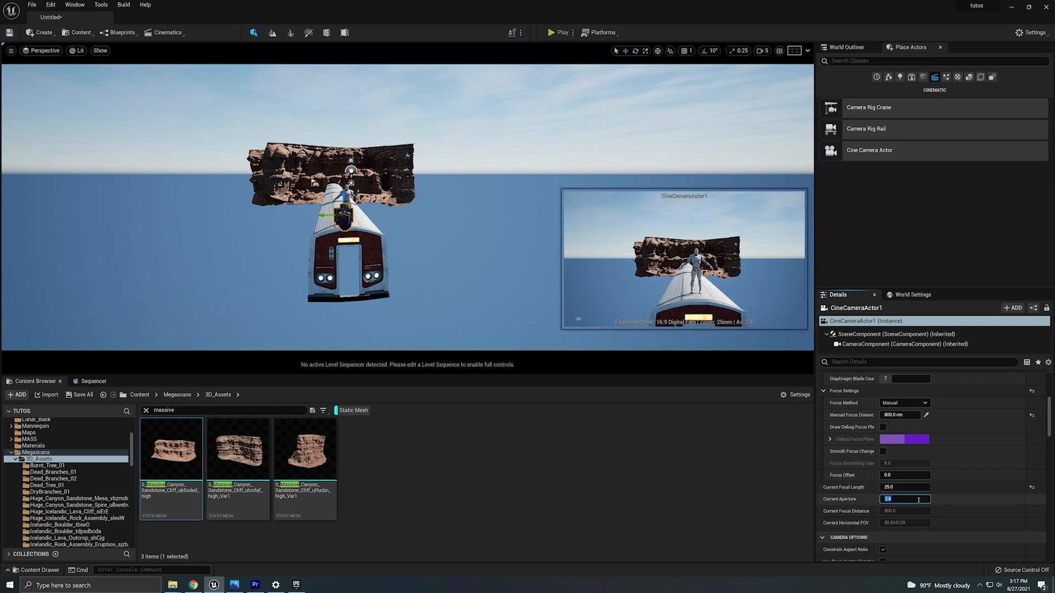
pyautogui.scroll(3, 920, 505)
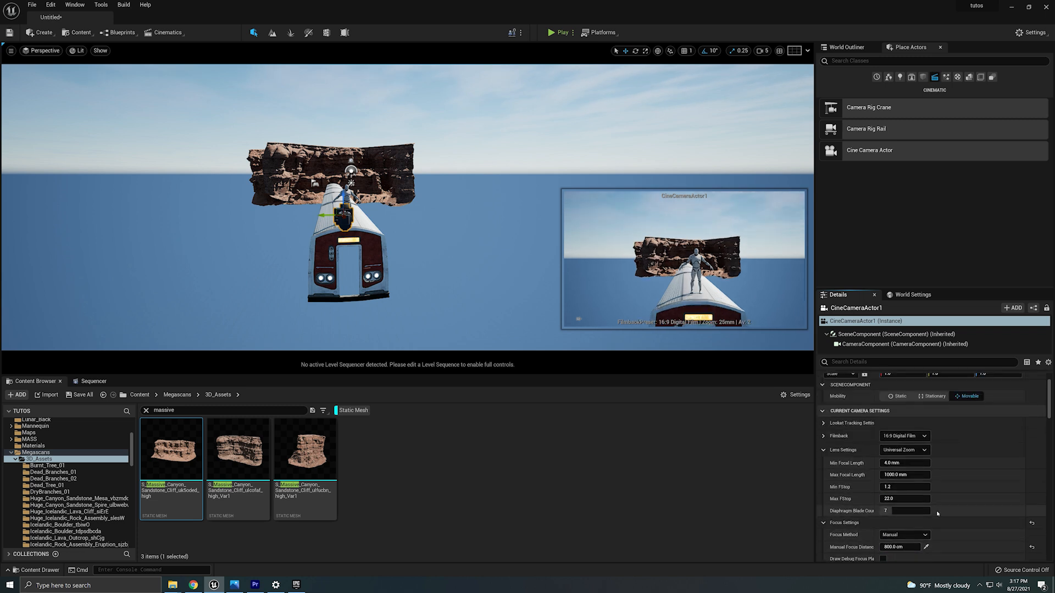
pyautogui.scroll(-2, 923, 516)
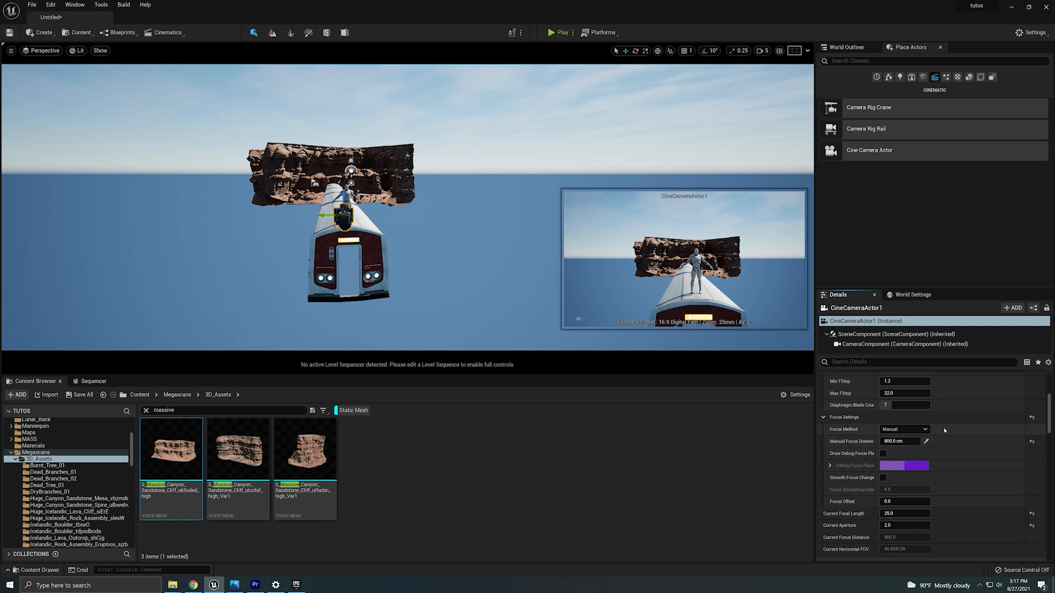
pyautogui.scroll(2, 951, 456)
pyautogui.scroll(-3, 956, 491)
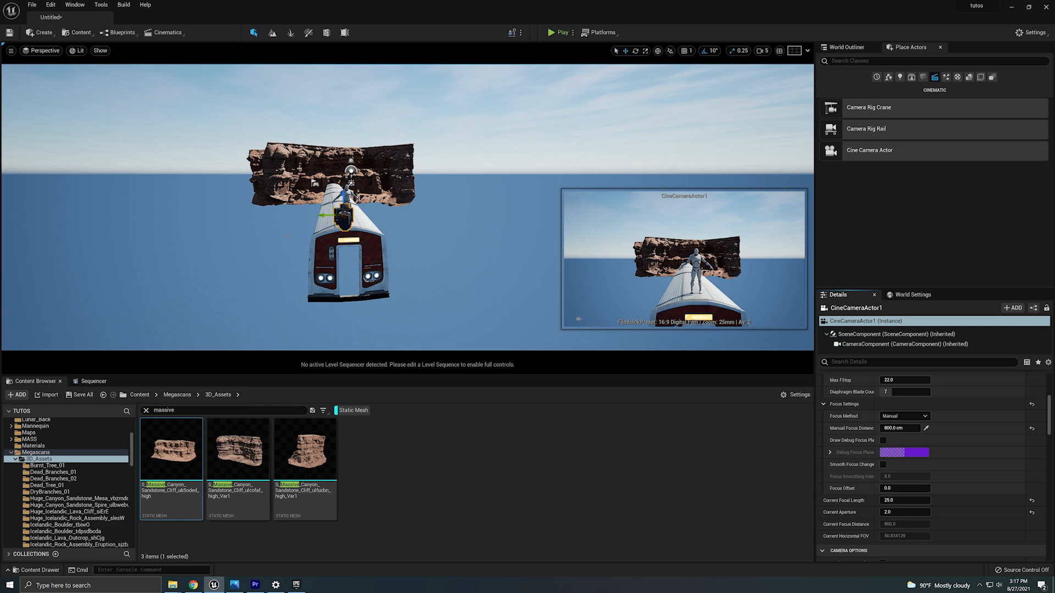
# Select the cine camera again and nudge it slightly sideways above the mannequin.
pyautogui.moveTo(380, 250); pyautogui.dragTo(467, 262, button='right')
pyautogui.press('a')
pyautogui.click(402, 252)
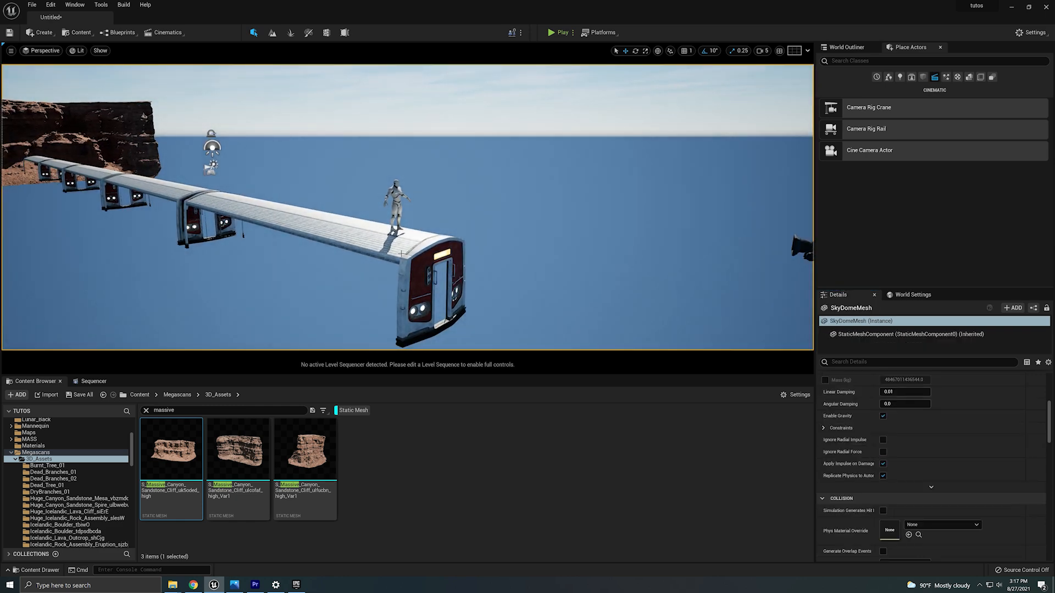
pyautogui.click(396, 209)
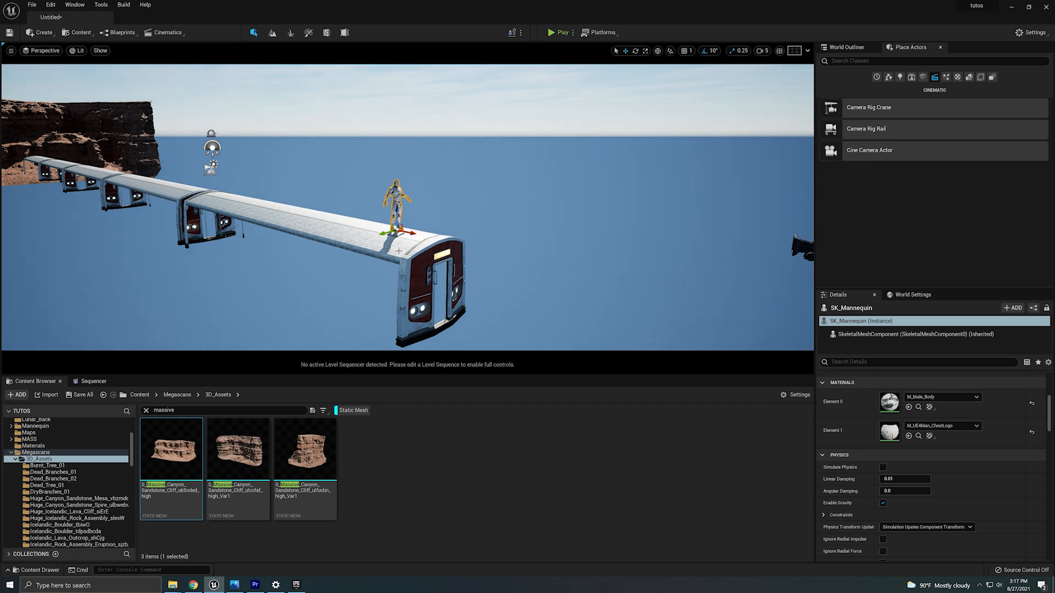
pyautogui.moveTo(411, 234); pyautogui.dragTo(351, 220)
pyautogui.click(802, 247)
pyautogui.moveTo(802, 247); pyautogui.dragTo(843, 243, button='right')
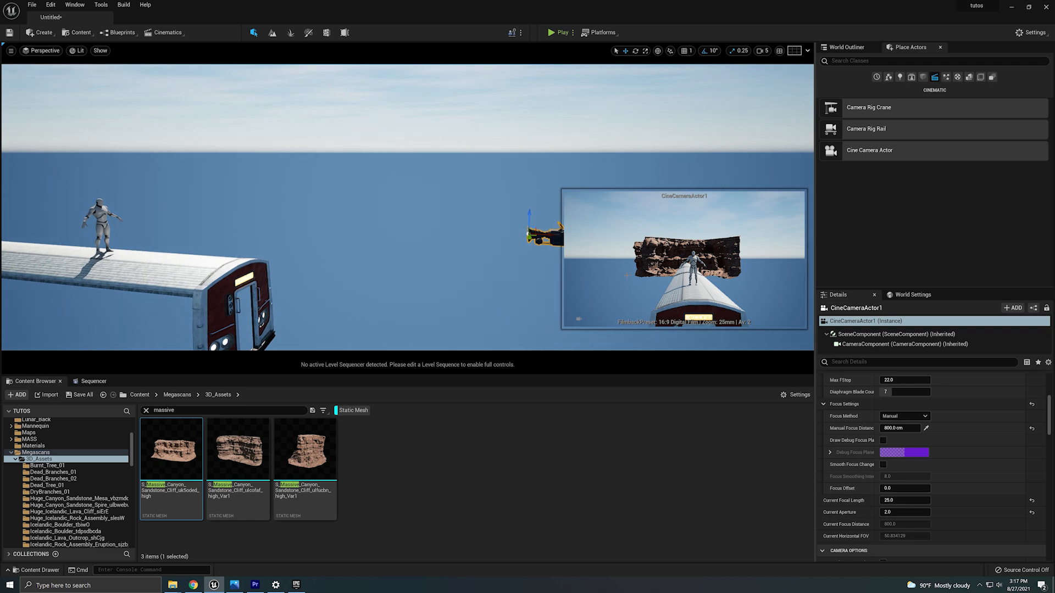
pyautogui.moveTo(541, 239); pyautogui.dragTo(274, 234)
pyautogui.press('d')
pyautogui.moveTo(274, 234); pyautogui.dragTo(170, 207, button='right')
pyautogui.press('w')
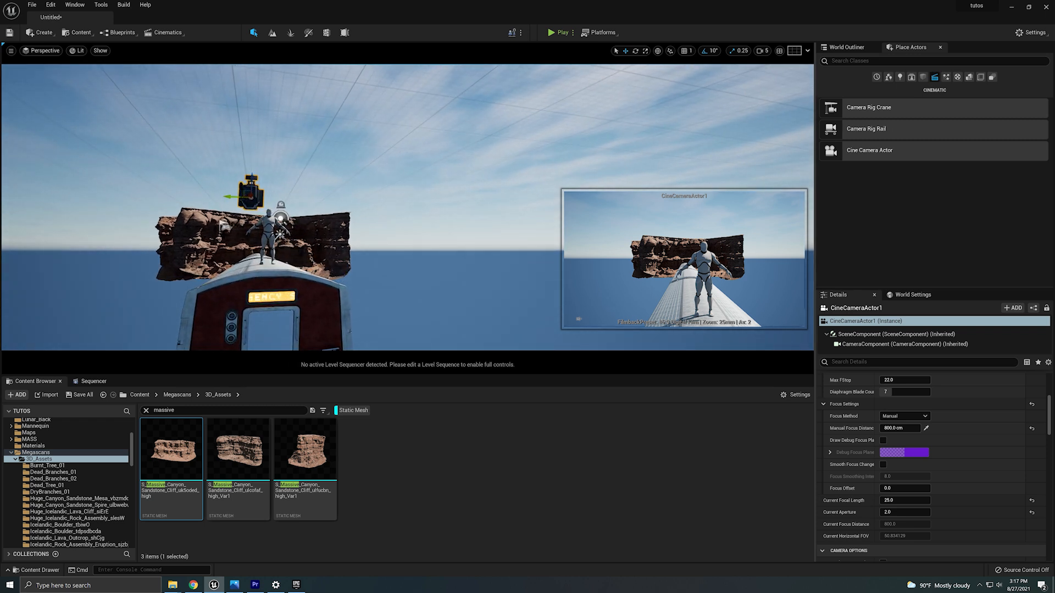
pyautogui.moveTo(232, 198); pyautogui.dragTo(259, 191)
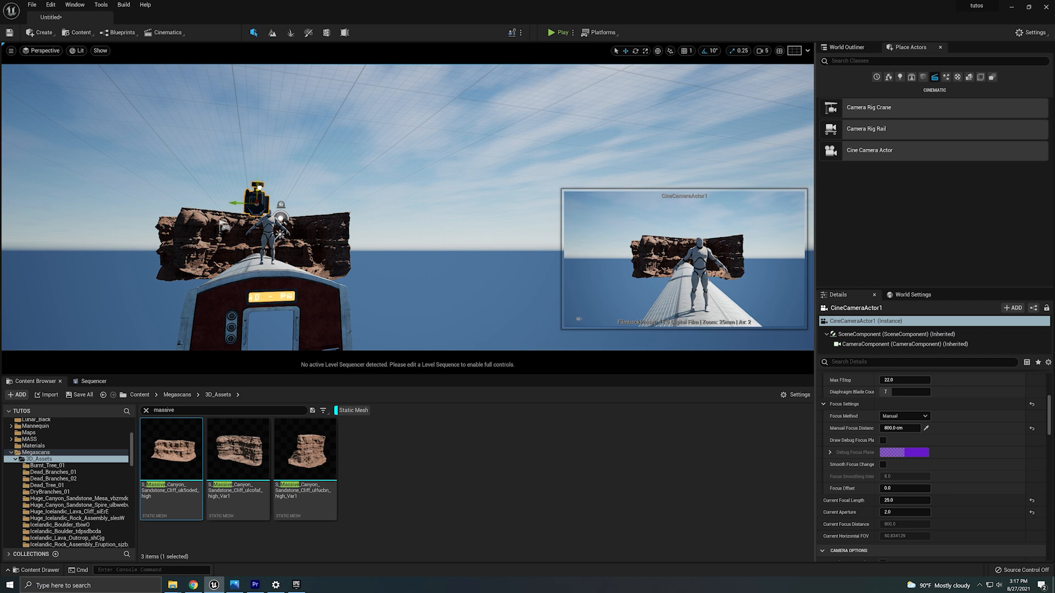
# Pilot the viewport through CineCameraActor1 to see its framing.
pyautogui.scroll(5, 955, 456)
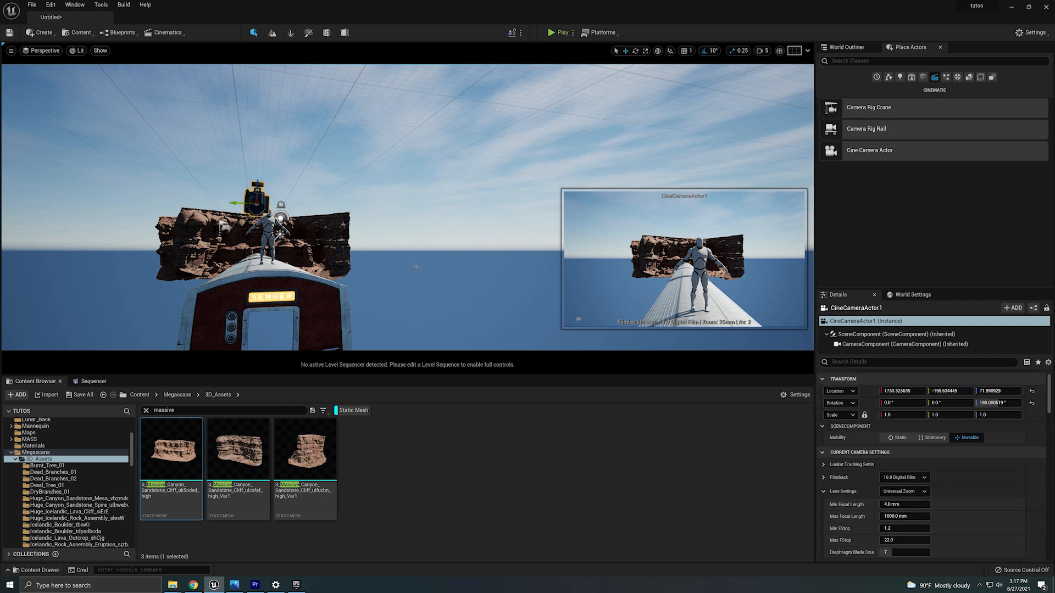
pyautogui.click(45, 51)
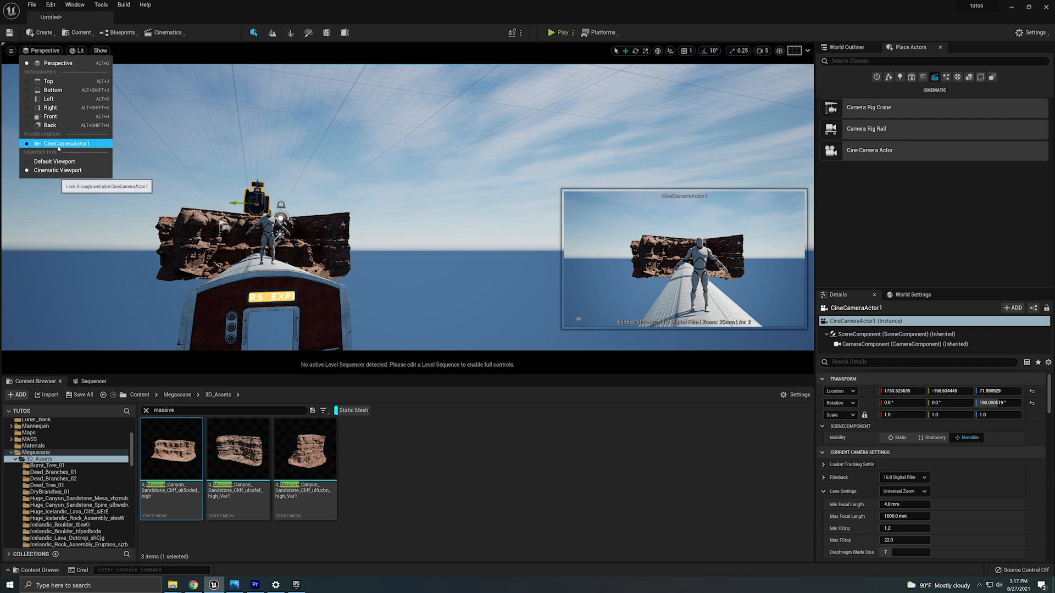
pyautogui.click(65, 143)
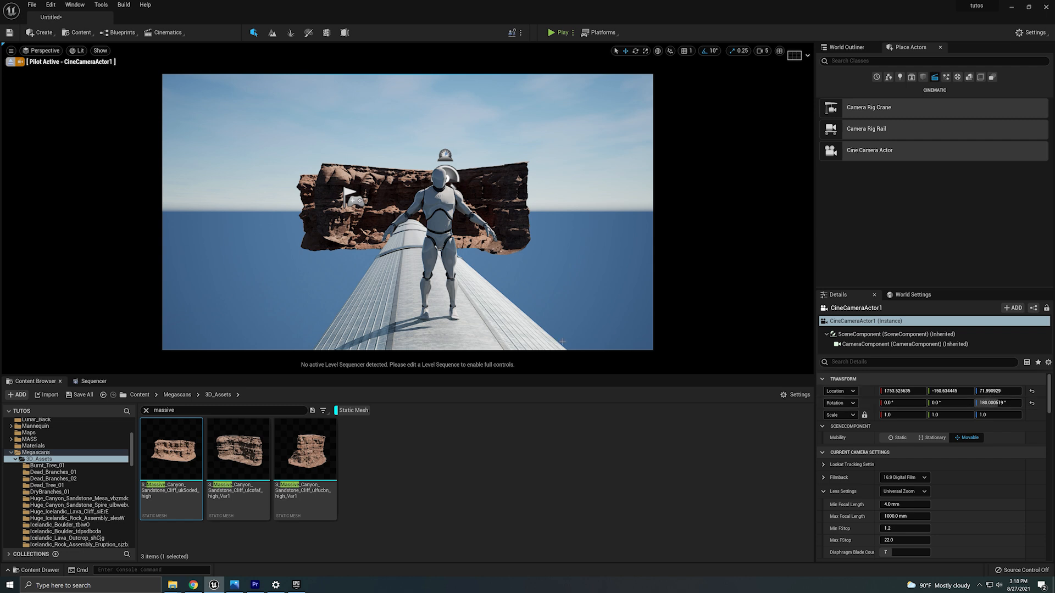
# Set the cine camera's X location to 1737.
pyautogui.click(904, 391)
pyautogui.write('1738')
pyautogui.press('Return')
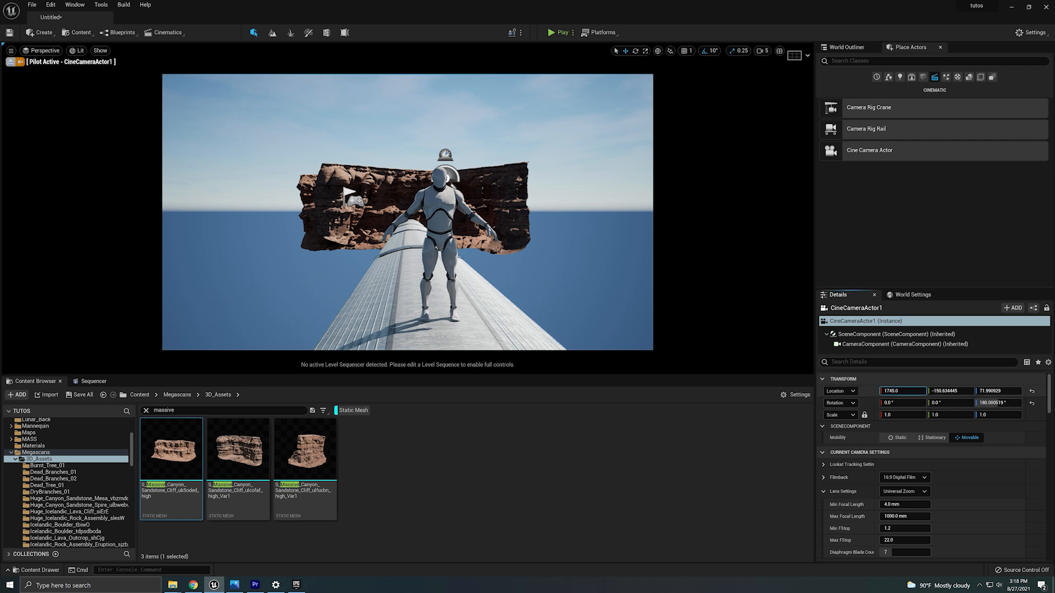
pyautogui.moveTo(902, 392); pyautogui.dragTo(903, 391)
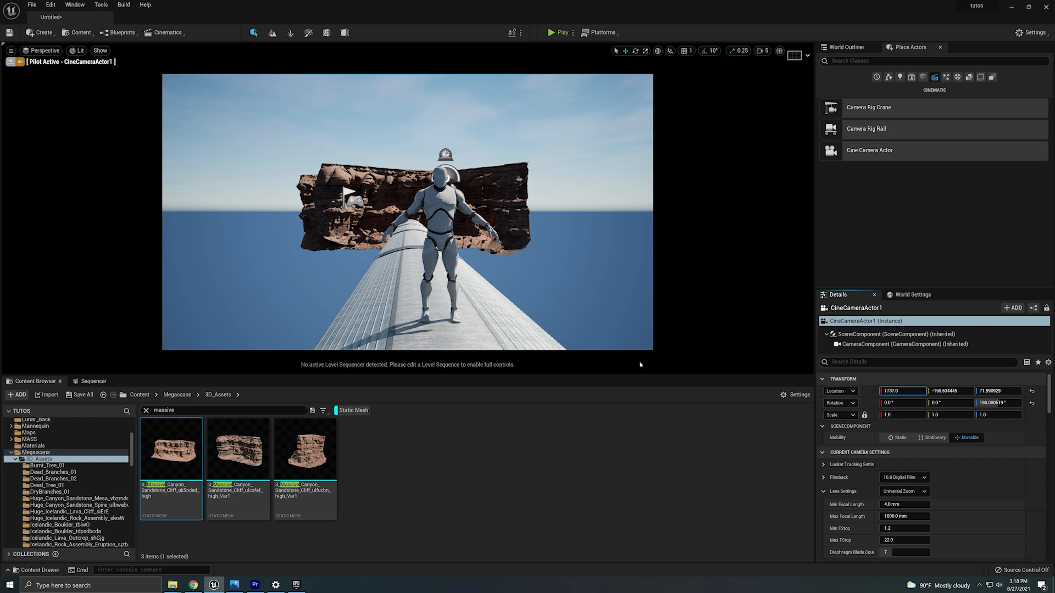
# Set the cine camera's Y location to -157 and its Z location to 63.
pyautogui.moveTo(959, 389); pyautogui.dragTo(956, 388)
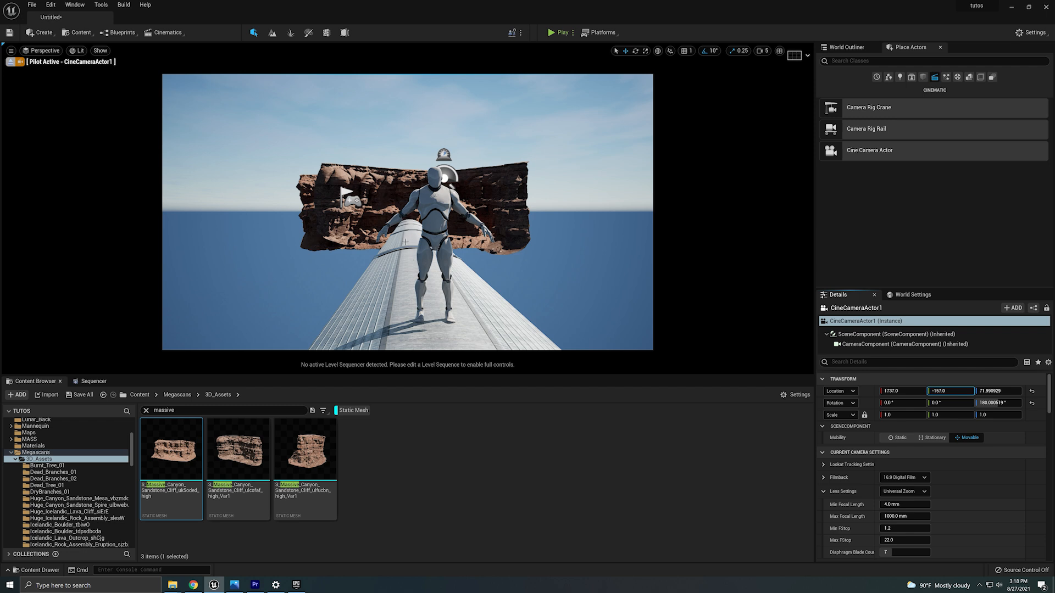
pyautogui.click(997, 391)
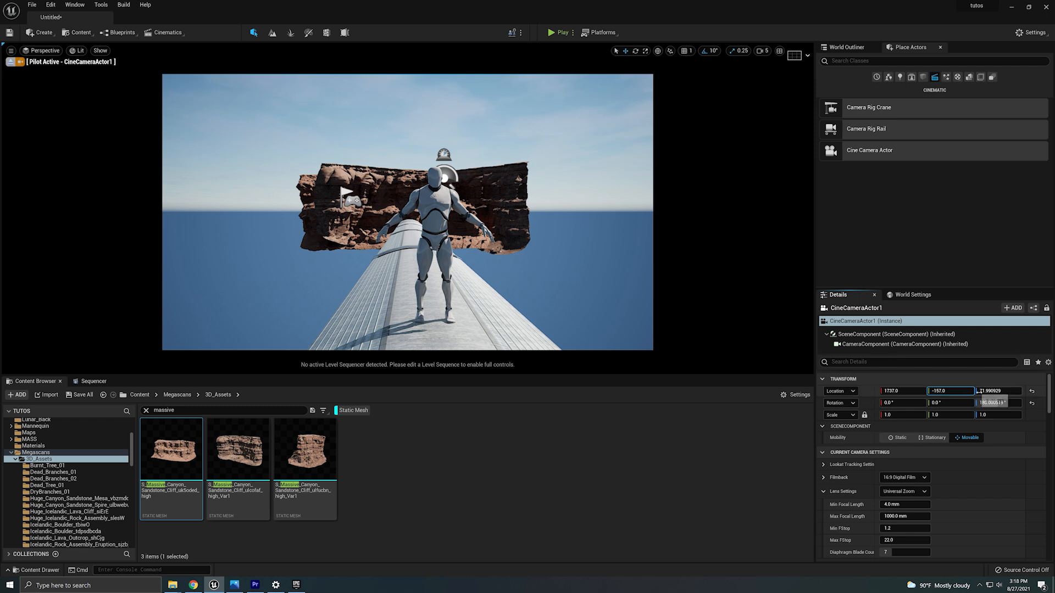
pyautogui.write('78')
pyautogui.press('Return')
pyautogui.moveTo(998, 391); pyautogui.dragTo(989, 391)
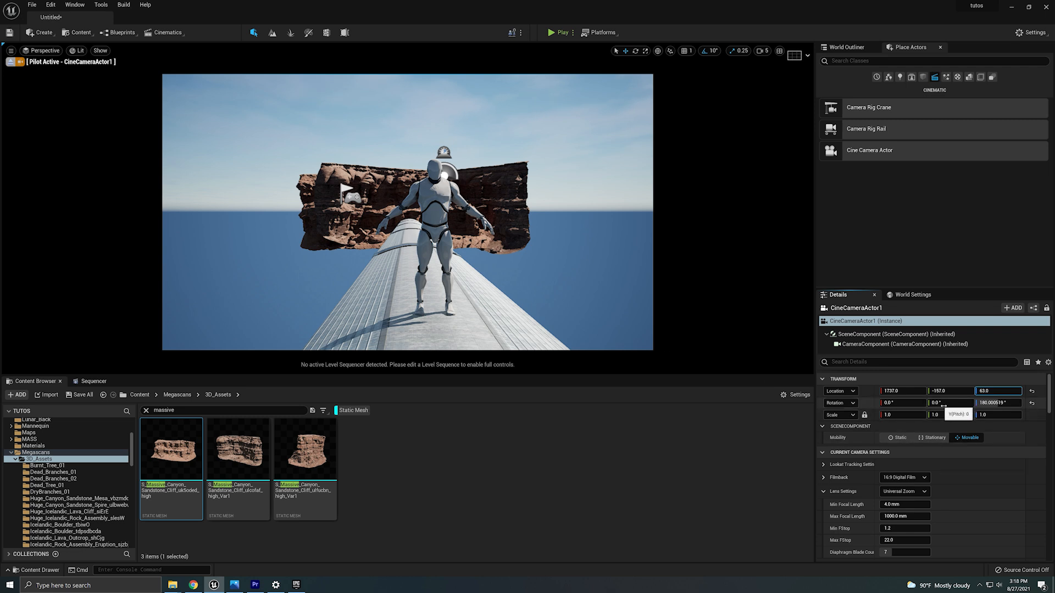
pyautogui.moveTo(942, 405); pyautogui.dragTo(906, 404)
pyautogui.hotkey('ctrl', 'z')
pyautogui.hotkey('ctrl', 'z')
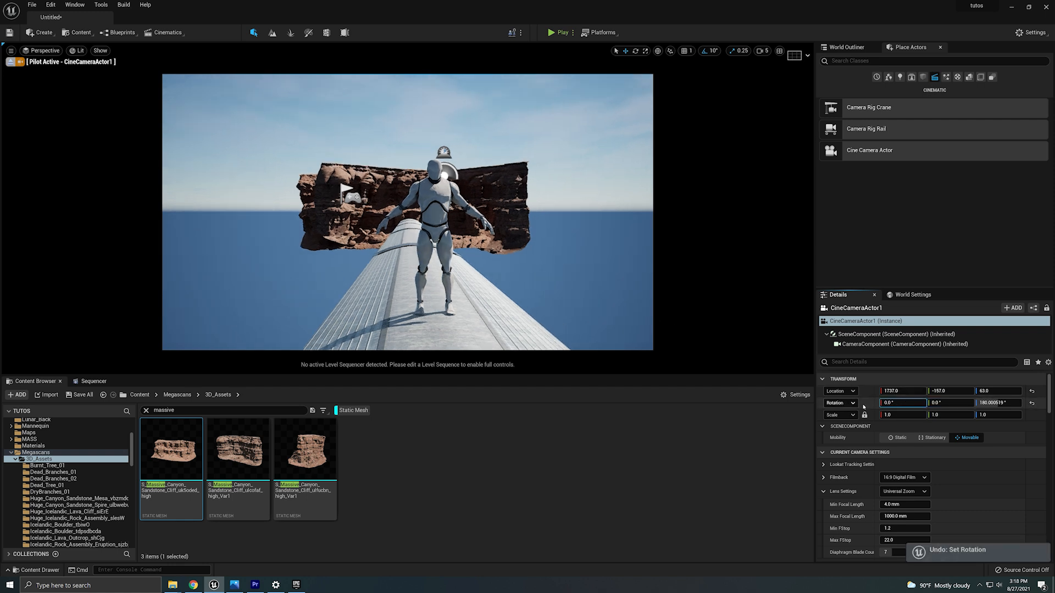
# Rotate the cine camera's yaw to about 184 degrees.
pyautogui.click(996, 402)
pyautogui.moveTo(996, 403); pyautogui.dragTo(1003, 419)
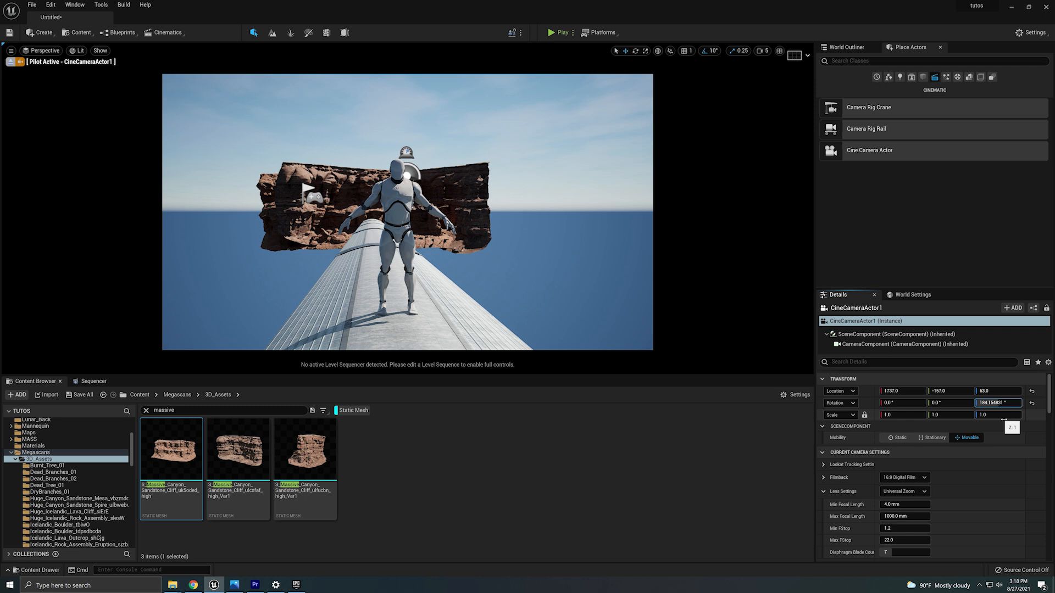
pyautogui.hotkey('ctrl', 'z')
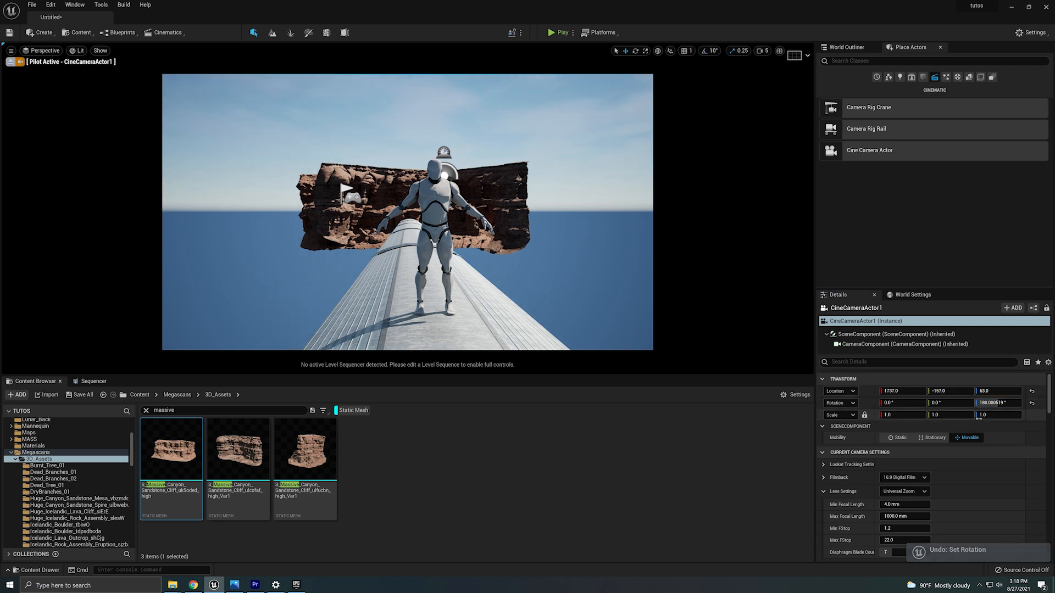
pyautogui.moveTo(998, 403); pyautogui.dragTo(1007, 402)
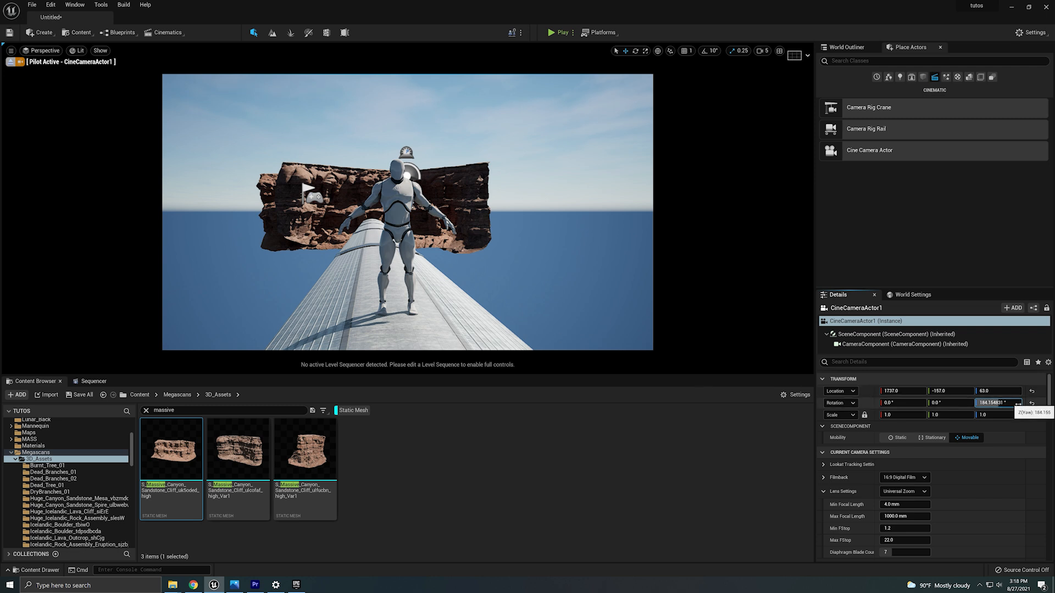
pyautogui.hotkey('ctrl', 'z')
pyautogui.moveTo(1005, 403); pyautogui.dragTo(1009, 402)
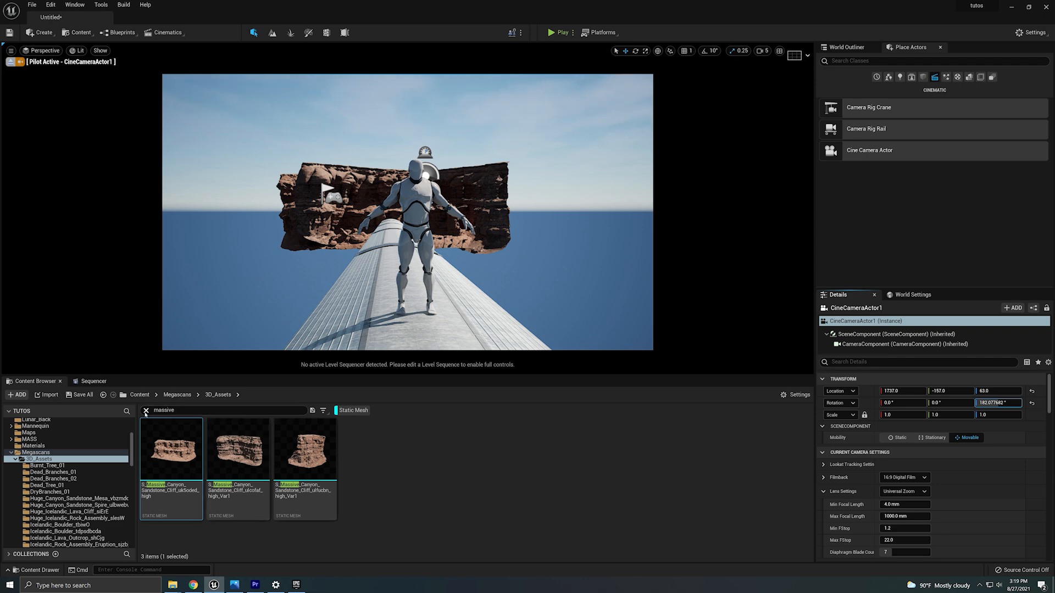
pyautogui.moveTo(408, 268); pyautogui.dragTo(408, 212, button='right')
pyautogui.hotkey('ctrl', 'z')
pyautogui.hotkey('ctrl', 'z')
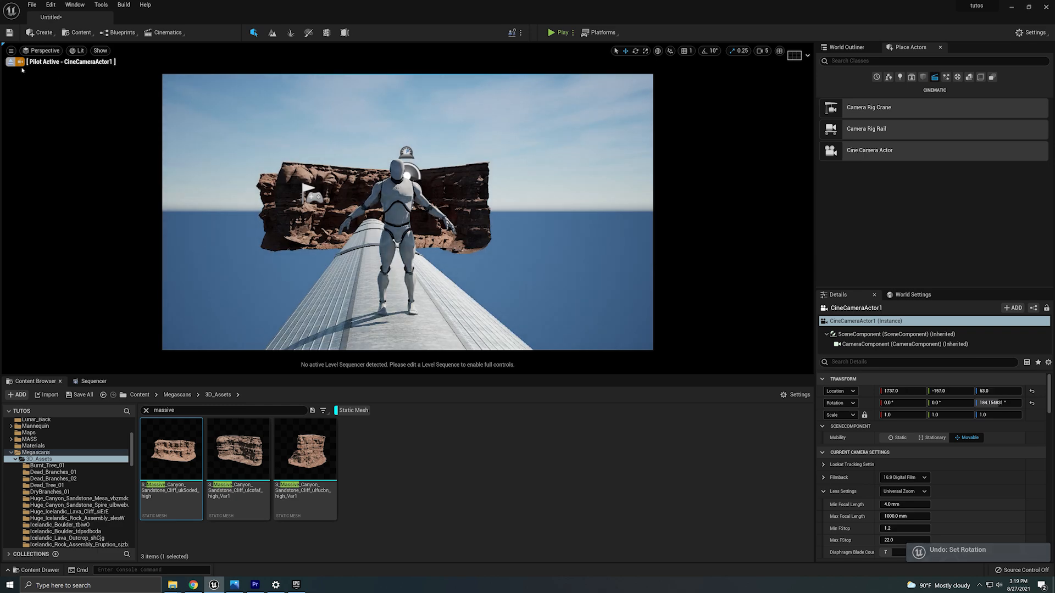
# Stop piloting the camera, select the uk5oded cliff and raise the viewport camera speed to 6.
pyautogui.click(11, 62)
pyautogui.press('w')
pyautogui.moveTo(446, 268); pyautogui.dragTo(445, 295, button='right')
pyautogui.click(403, 190)
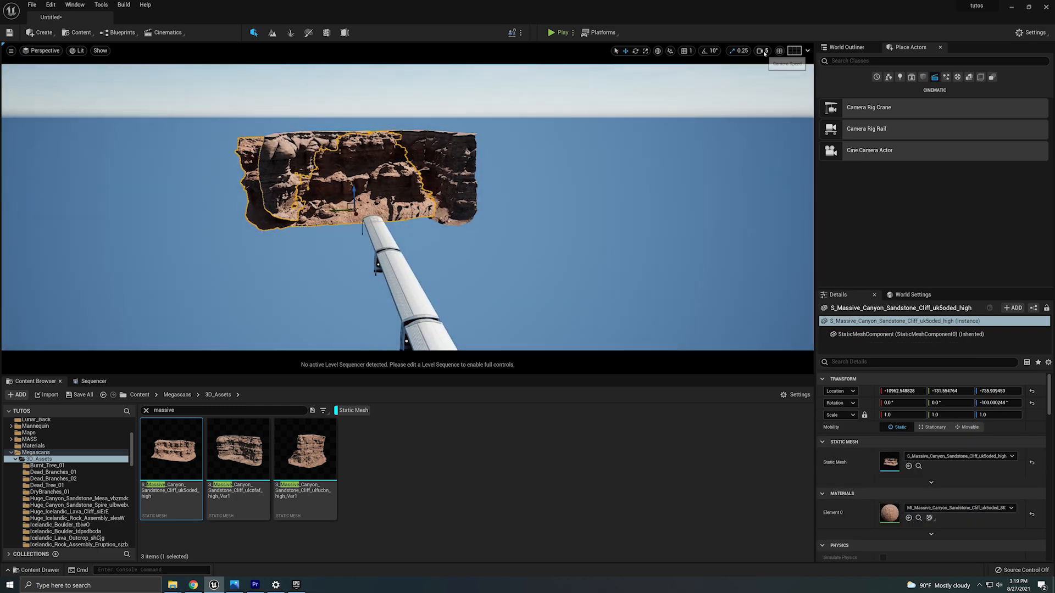
pyautogui.click(763, 51)
pyautogui.click(807, 69)
# Duplicate the uk5oded cliff and place the copy to extend the canyon wall along the train.
pyautogui.moveTo(408, 237); pyautogui.dragTo(349, 248, button='right')
pyautogui.keyDown('alt'); pyautogui.moveTo(357, 212); pyautogui.dragTo(271, 205); pyautogui.keyUp('alt')
pyautogui.press('w')
pyautogui.hotkey('ctrl', 'z')
pyautogui.hotkey('ctrl', 'z')
pyautogui.moveTo(308, 220); pyautogui.dragTo(275, 242, button='right')
pyautogui.keyDown('alt'); pyautogui.moveTo(469, 192); pyautogui.dragTo(443, 175); pyautogui.keyUp('alt')
pyautogui.press('e')
pyautogui.press('w')
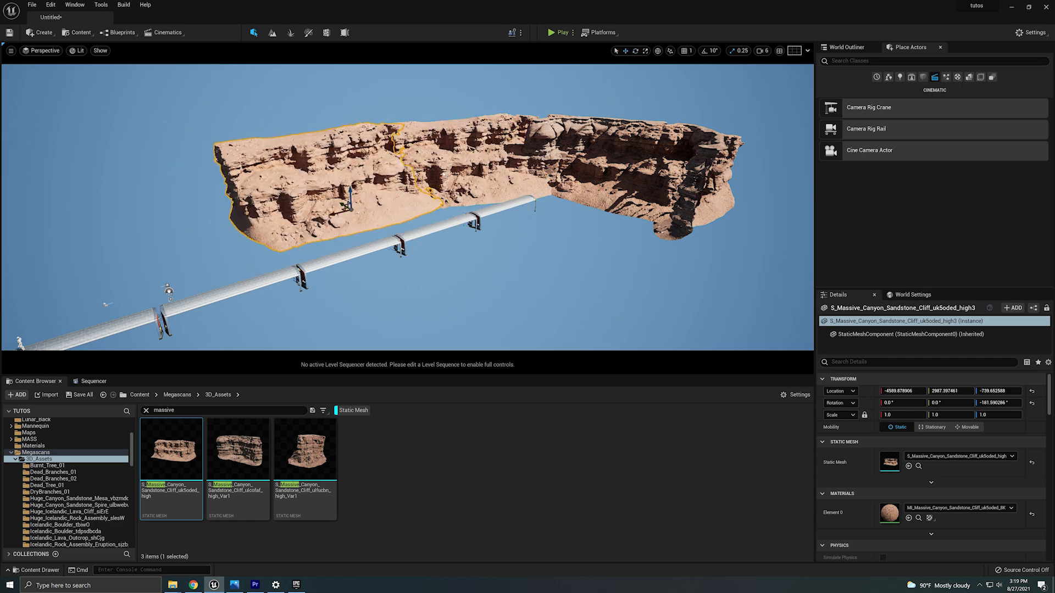
# Move and rotate the duplicated cliffs to continue the wall beside the train.
pyautogui.keyDown('alt'); pyautogui.moveTo(333, 214); pyautogui.dragTo(182, 256); pyautogui.keyUp('alt')
pyautogui.moveTo(182, 256); pyautogui.dragTo(159, 286, button='right')
pyautogui.keyDown('alt'); pyautogui.moveTo(377, 161); pyautogui.dragTo(294, 186); pyautogui.keyUp('alt')
pyautogui.moveTo(417, 181); pyautogui.dragTo(467, 154, button='right')
pyautogui.click(499, 151)
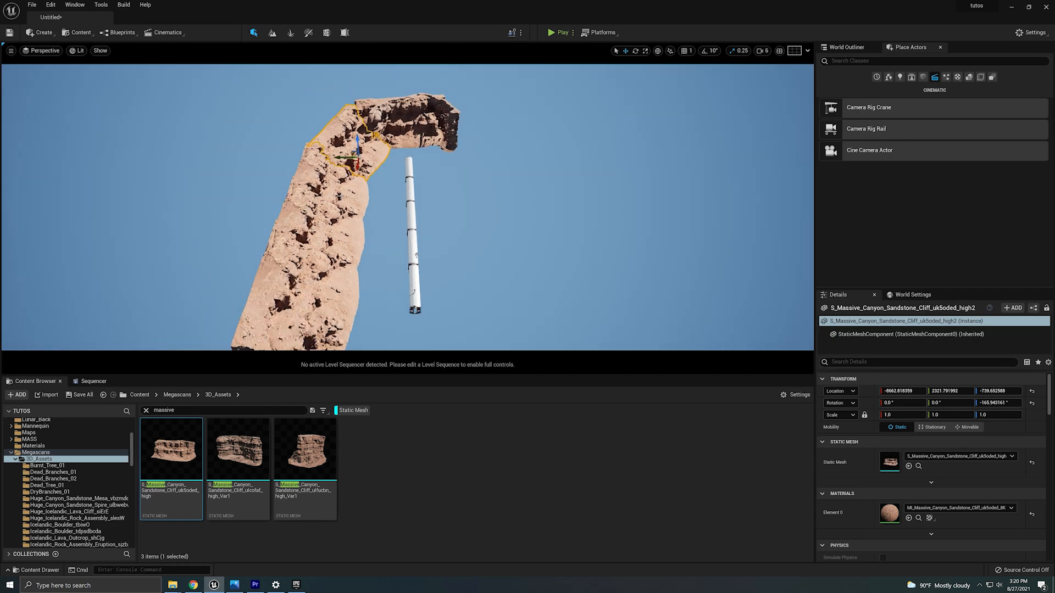
# Select the four cliff pieces, mirror them on X, and move them to the opposite side of the train.
pyautogui.keyDown('ctrl'); pyautogui.click(339, 196); pyautogui.keyUp('ctrl')
pyautogui.keyDown('ctrl'); pyautogui.click(325, 242); pyautogui.keyUp('ctrl')
pyautogui.keyDown('ctrl'); pyautogui.click(309, 291); pyautogui.keyUp('ctrl')
pyautogui.moveTo(261, 130); pyautogui.dragTo(415, 198, button='right')
pyautogui.rightClick(415, 198)
pyautogui.moveTo(504, 499)
pyautogui.moveTo(652, 503)
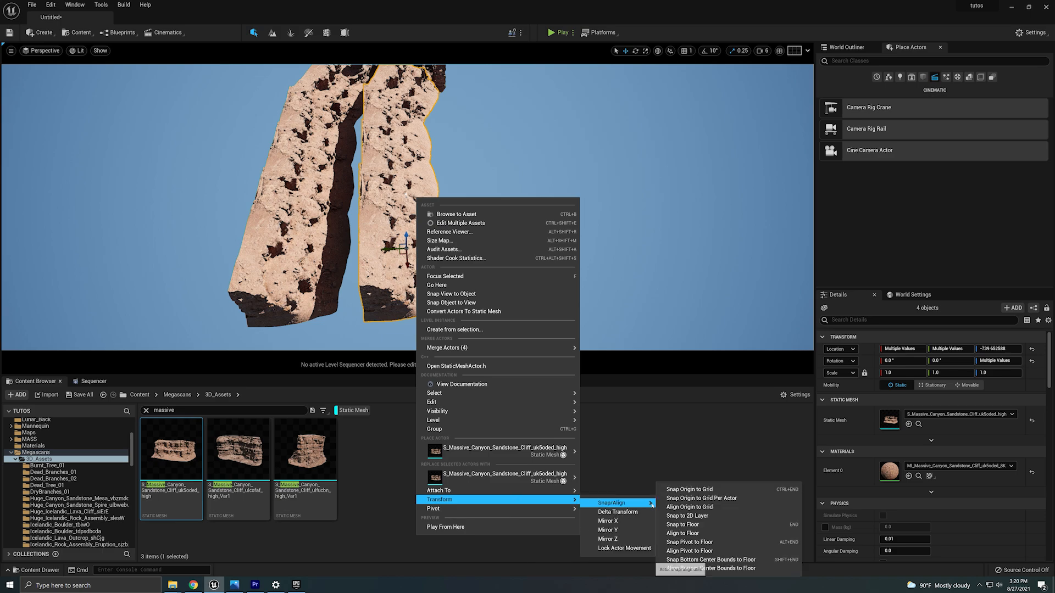
pyautogui.click(608, 521)
pyautogui.moveTo(391, 250); pyautogui.dragTo(489, 229)
pyautogui.moveTo(489, 229); pyautogui.dragTo(440, 184, button='right')
# Look through CineCameraActor1 to check the canyon framing.
pyautogui.click(44, 50)
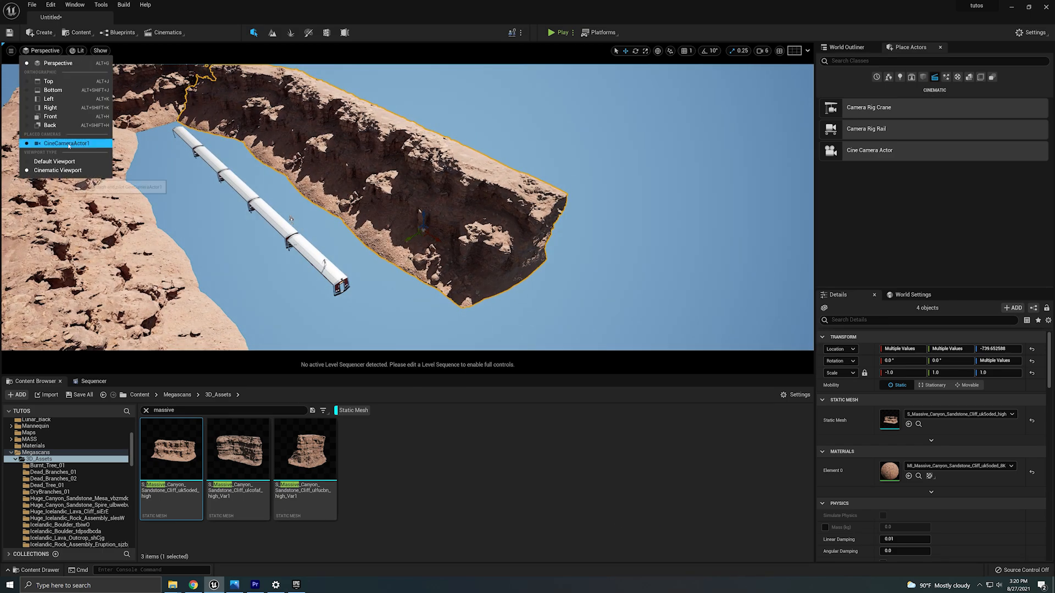
pyautogui.click(69, 144)
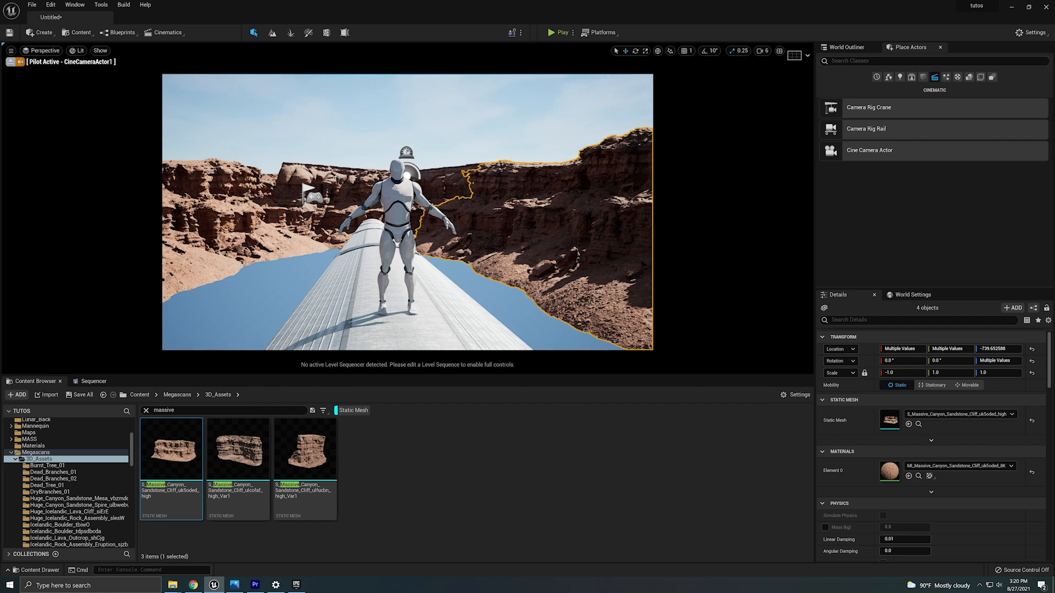
# Delete the small ulcofaf cliff piece sitting behind the train.
pyautogui.click(336, 219)
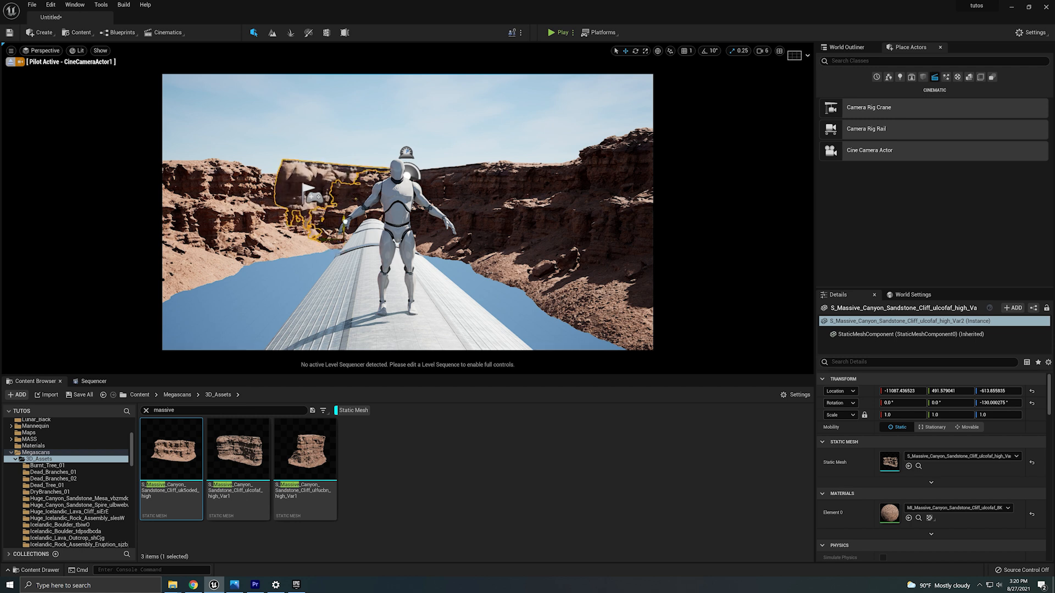
pyautogui.moveTo(343, 214); pyautogui.dragTo(344, 120)
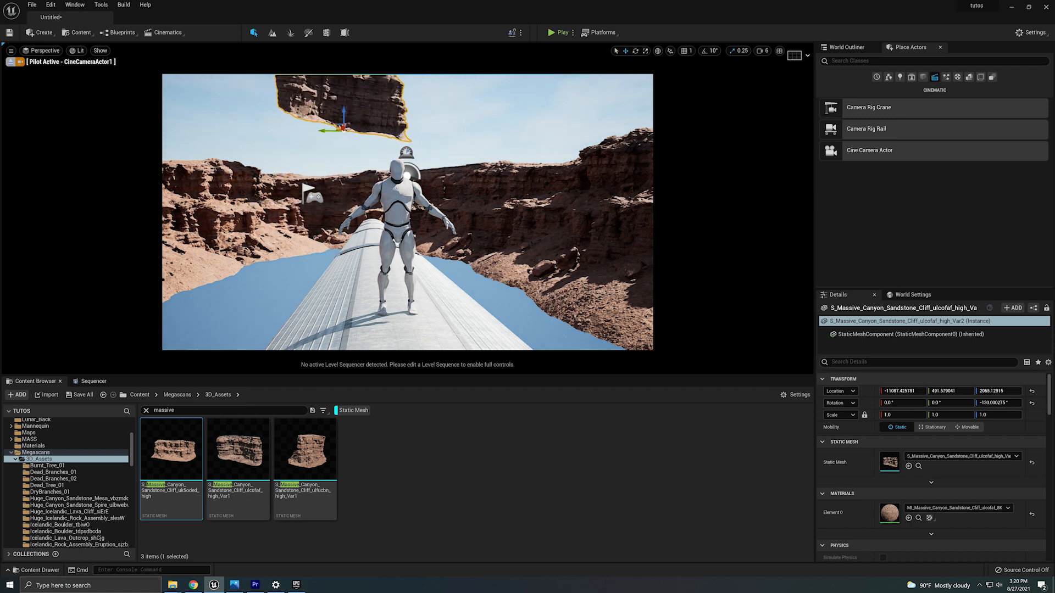
pyautogui.press('Delete')
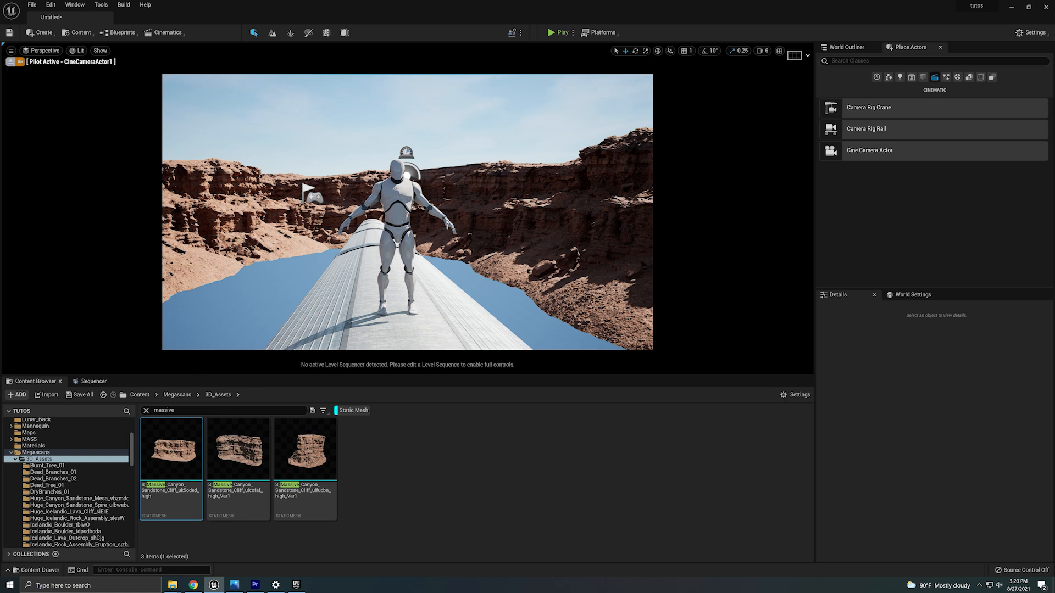
# Reposition the uk5oded cliff copies on the left side to close the gaps along the train.
pyautogui.click(261, 261)
pyautogui.moveTo(233, 259); pyautogui.dragTo(280, 259)
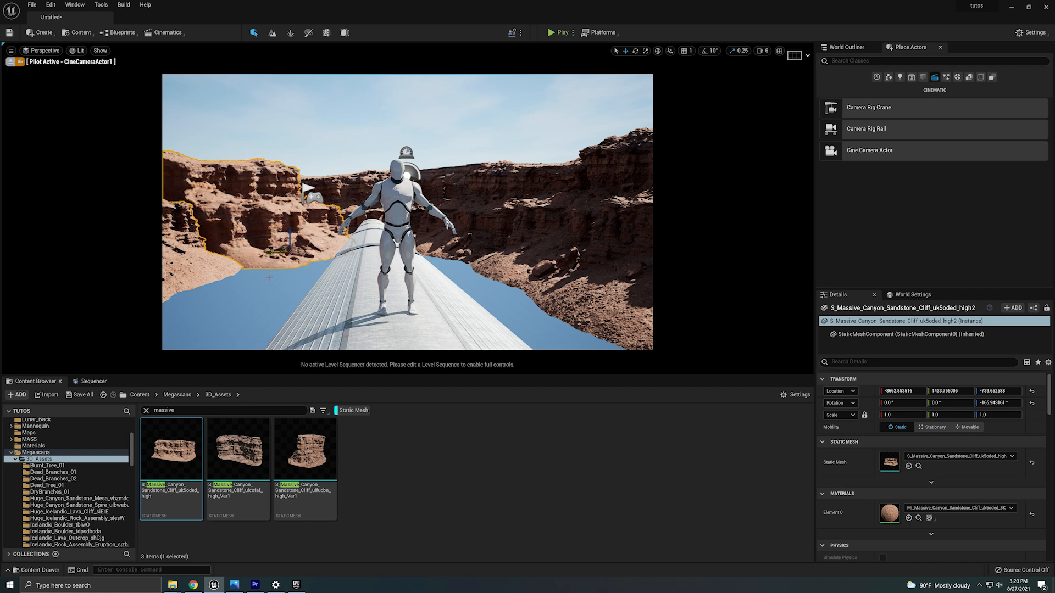
pyautogui.click(219, 270)
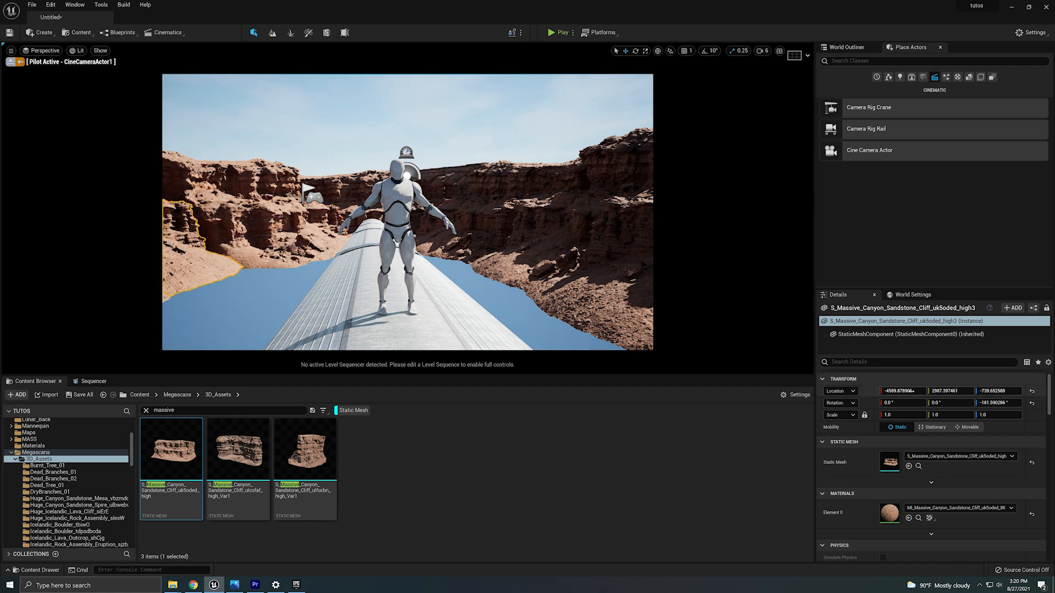
pyautogui.moveTo(902, 391)
pyautogui.mouseDown()
pyautogui.moveTo(955, 391)
pyautogui.moveTo(907, 390)
pyautogui.mouseUp()
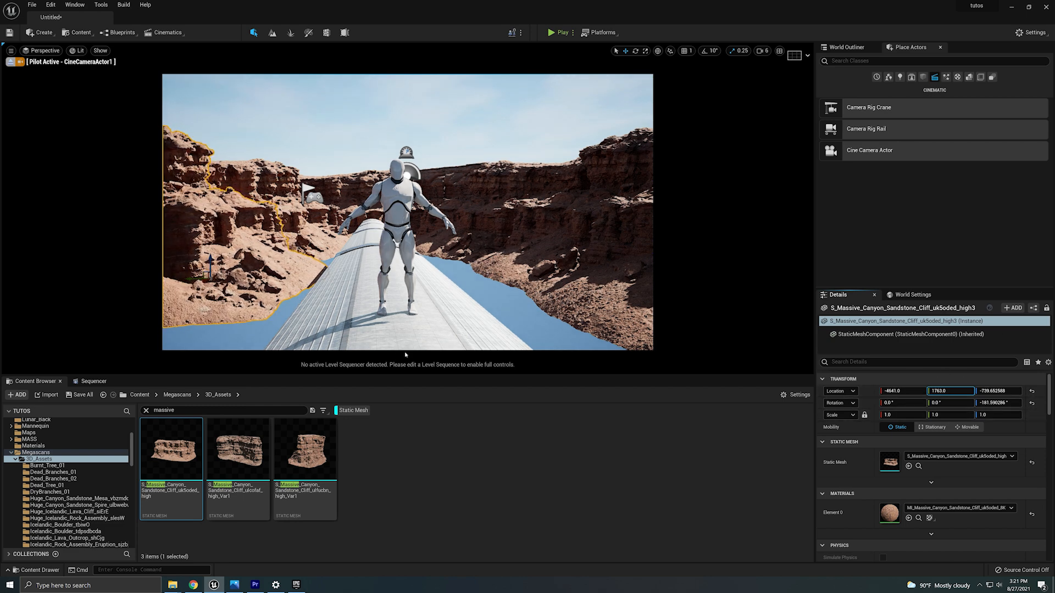
pyautogui.moveTo(196, 283); pyautogui.dragTo(216, 260)
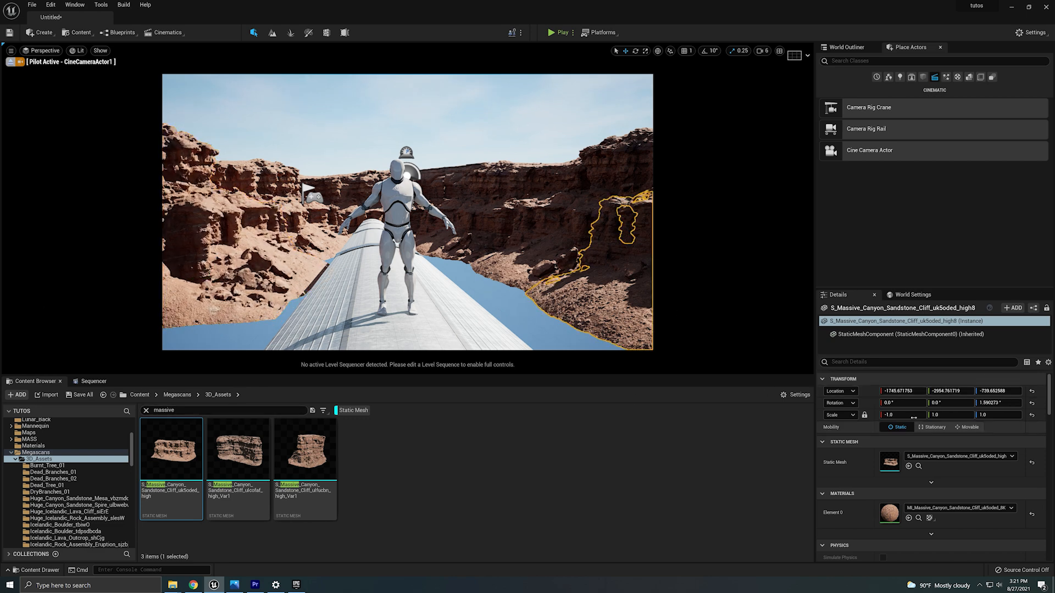
pyautogui.moveTo(950, 391); pyautogui.dragTo(983, 391)
# Move the right-side uk5oded cliff copy to extend the wall beside the train.
pyautogui.click(564, 273)
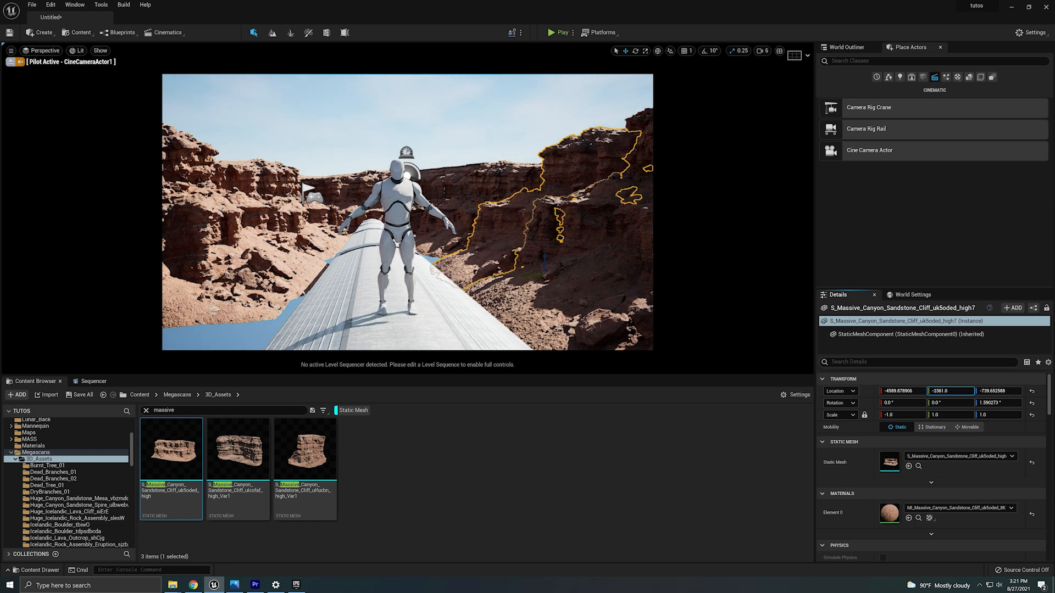
pyautogui.moveTo(541, 279); pyautogui.dragTo(513, 271)
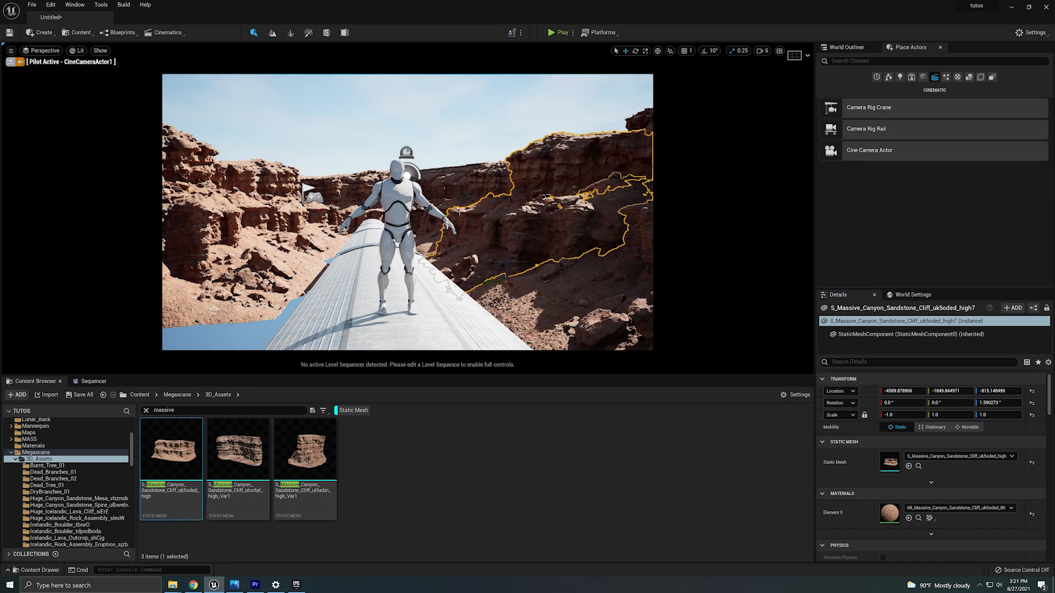
pyautogui.click(449, 191)
pyautogui.click(445, 253)
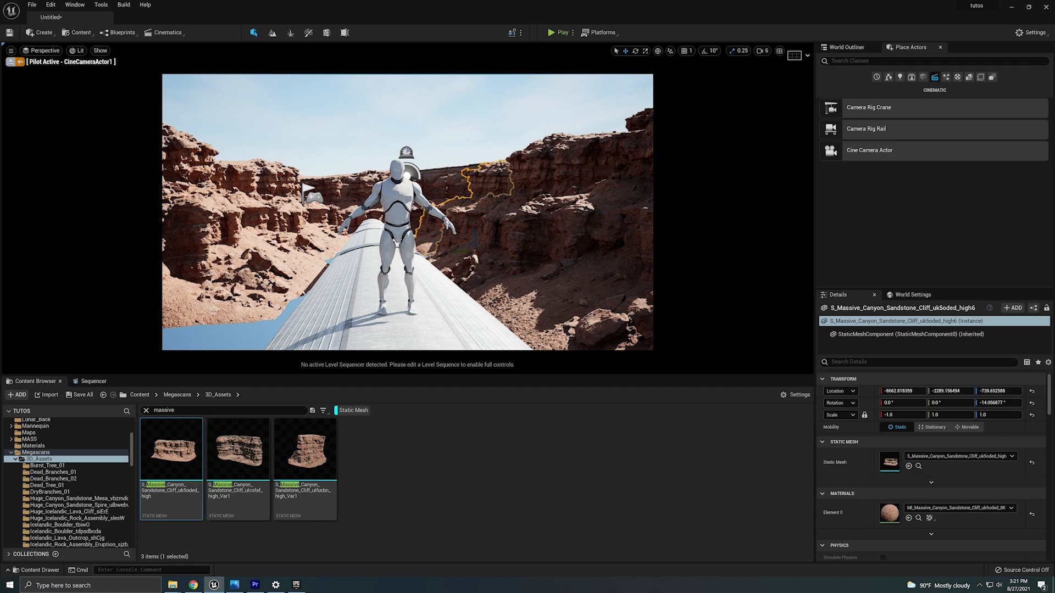
pyautogui.click(289, 242)
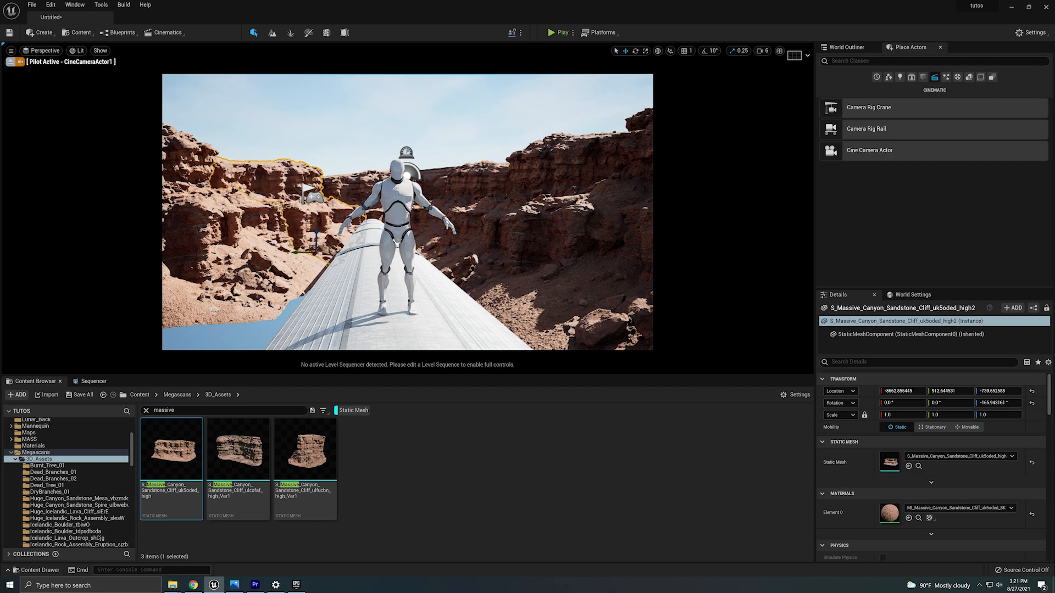
# Leave the camera pilot and adjust the left-side uk5oded cliff copy in the perspective view.
pyautogui.click(10, 62)
pyautogui.click(66, 214)
pyautogui.moveTo(66, 214); pyautogui.dragTo(72, 241, button='right')
pyautogui.press('d')
pyautogui.moveTo(173, 226); pyautogui.dragTo(233, 225)
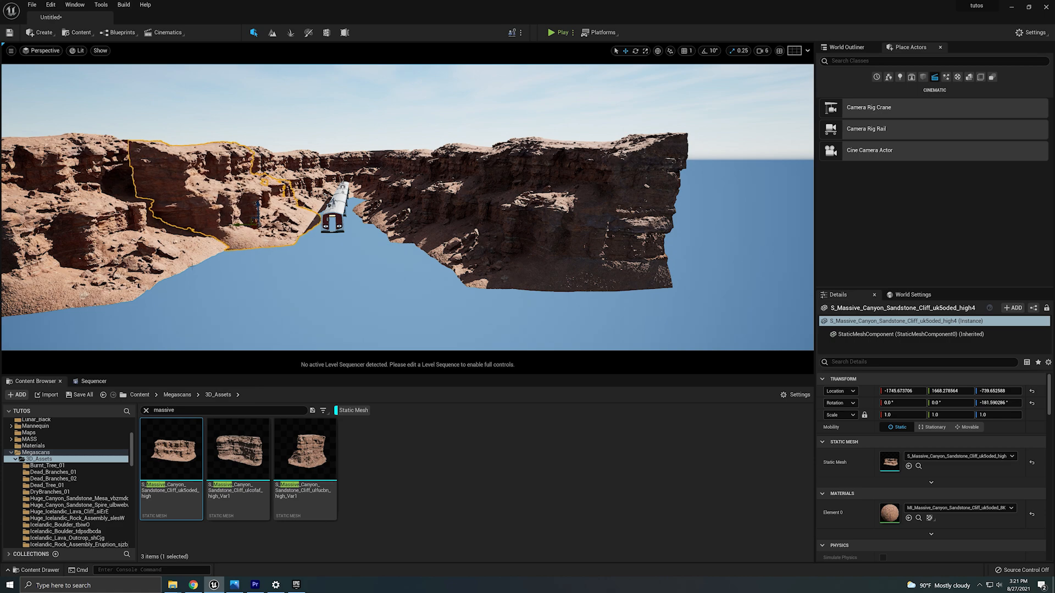
pyautogui.click(111, 256)
pyautogui.moveTo(111, 255); pyautogui.dragTo(150, 255)
# Duplicate a right-side cliff to extend the wall, then pilot CineCameraActor1 again.
pyautogui.click(490, 244)
pyautogui.moveTo(485, 221); pyautogui.dragTo(393, 222)
pyautogui.moveTo(393, 222); pyautogui.dragTo(406, 224, button='right')
pyautogui.press('w')
pyautogui.click(41, 50)
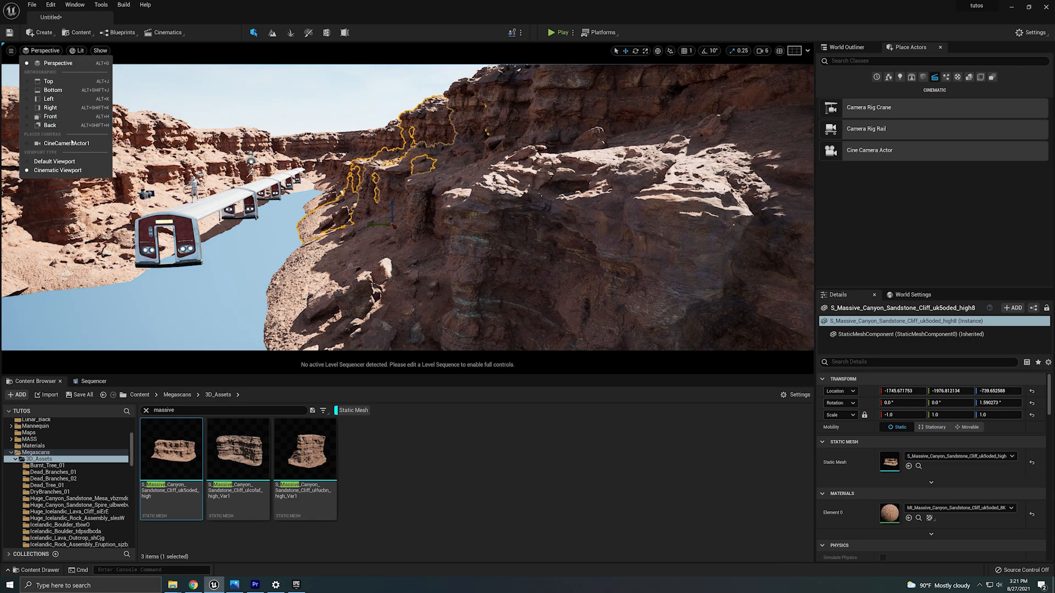
pyautogui.click(61, 143)
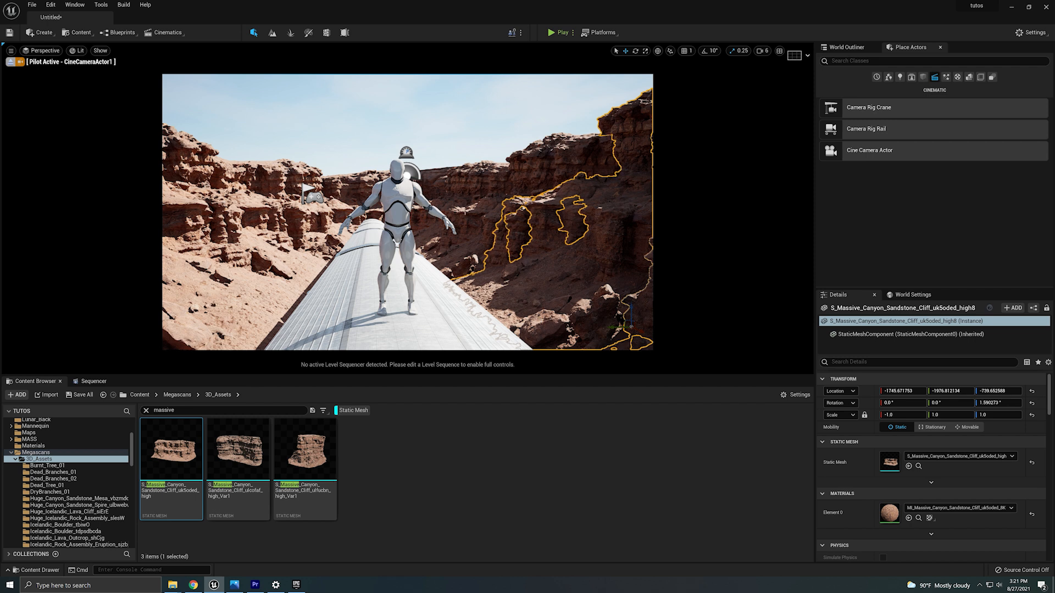
# Place the ulfucbn canyon cliff asset from the content browser into the scene beside the train.
pyautogui.click(512, 190)
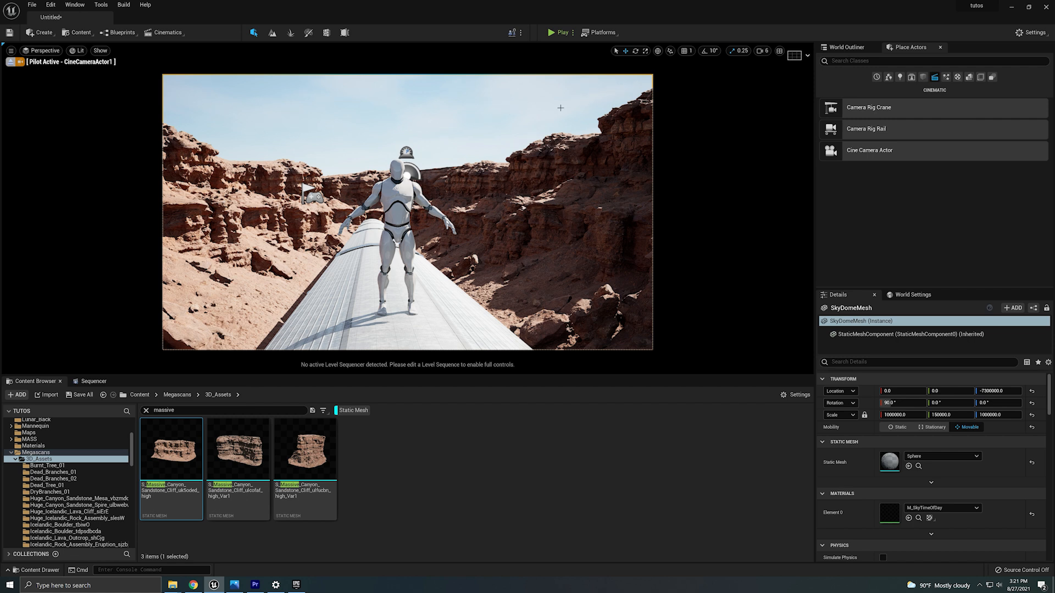
pyautogui.moveTo(336, 468)
pyautogui.moveTo(251, 465)
pyautogui.moveTo(286, 456); pyautogui.dragTo(497, 300)
pyautogui.press('e')
pyautogui.press('w')
pyautogui.moveTo(358, 311); pyautogui.dragTo(374, 301)
pyautogui.moveTo(330, 304); pyautogui.dragTo(242, 303, button='right')
pyautogui.hotkey('ctrl', 'z')
pyautogui.hotkey('ctrl', 'z')
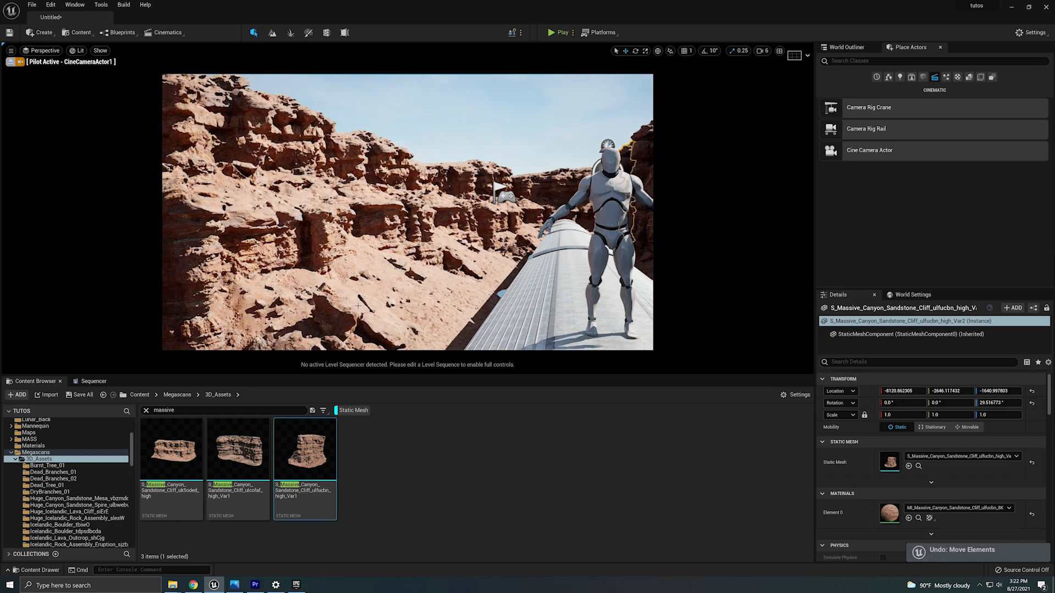
# Duplicate the ulfucbn cliff and move the copy over to the left canyon wall.
pyautogui.moveTo(330, 303); pyautogui.dragTo(405, 303, button='right')
pyautogui.press('d')
pyautogui.click(761, 51)
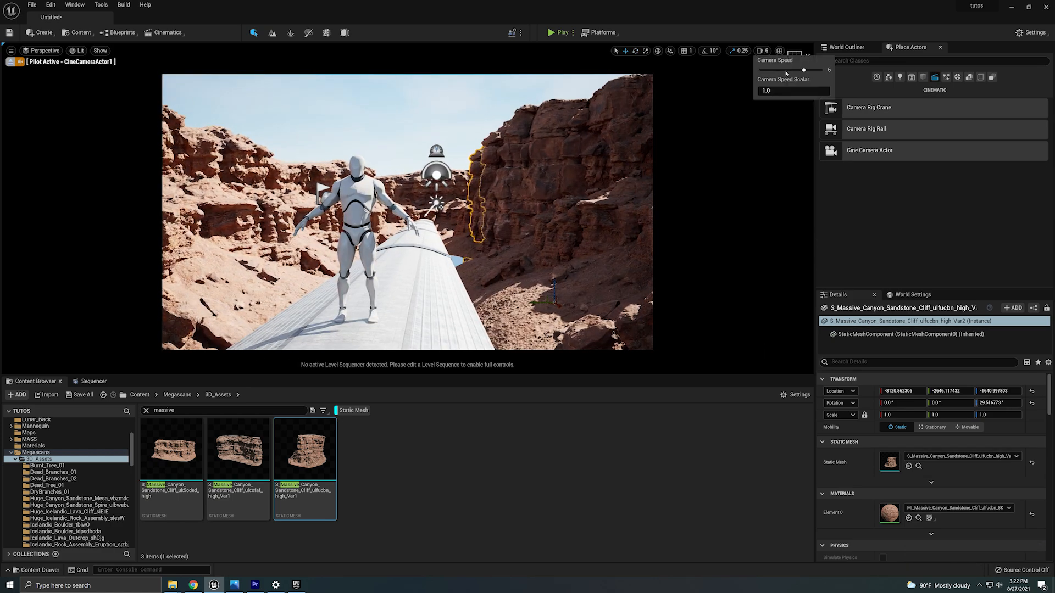
pyautogui.press('a')
pyautogui.moveTo(615, 181); pyautogui.dragTo(638, 182, button='right')
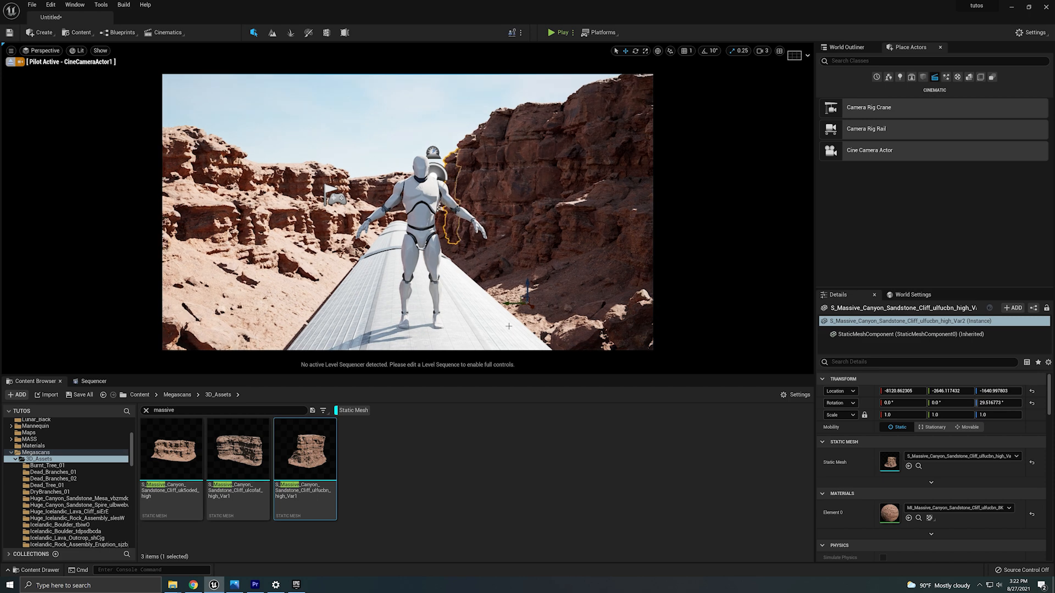
pyautogui.keyDown('alt'); pyautogui.moveTo(511, 304); pyautogui.dragTo(311, 305); pyautogui.keyUp('alt')
pyautogui.press('w')
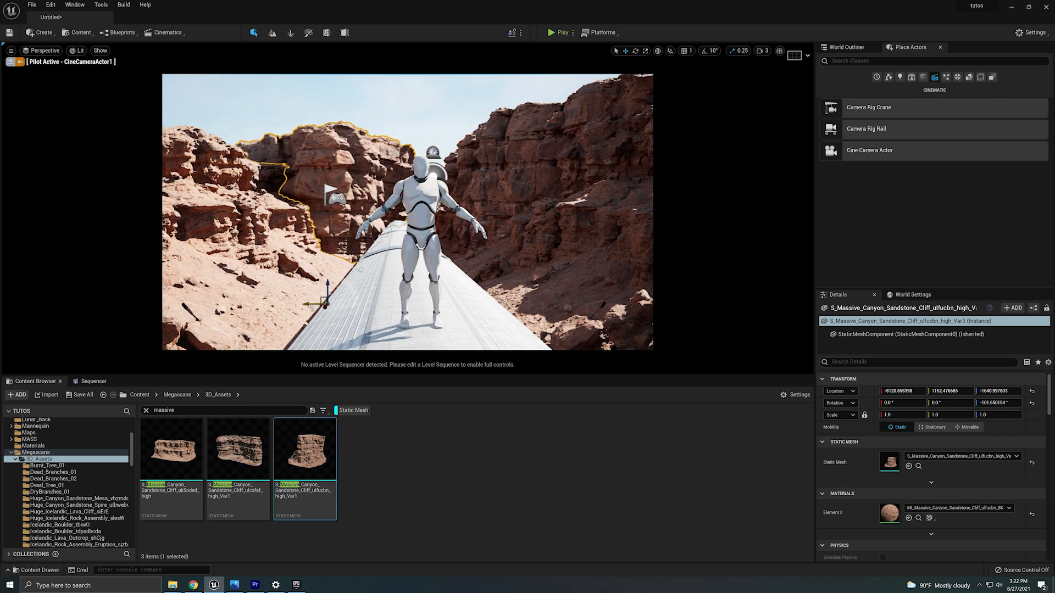
# Leave the camera pilot, raise the left ulfucbn cliff copy and duplicate it to build up the wall.
pyautogui.click(476, 212)
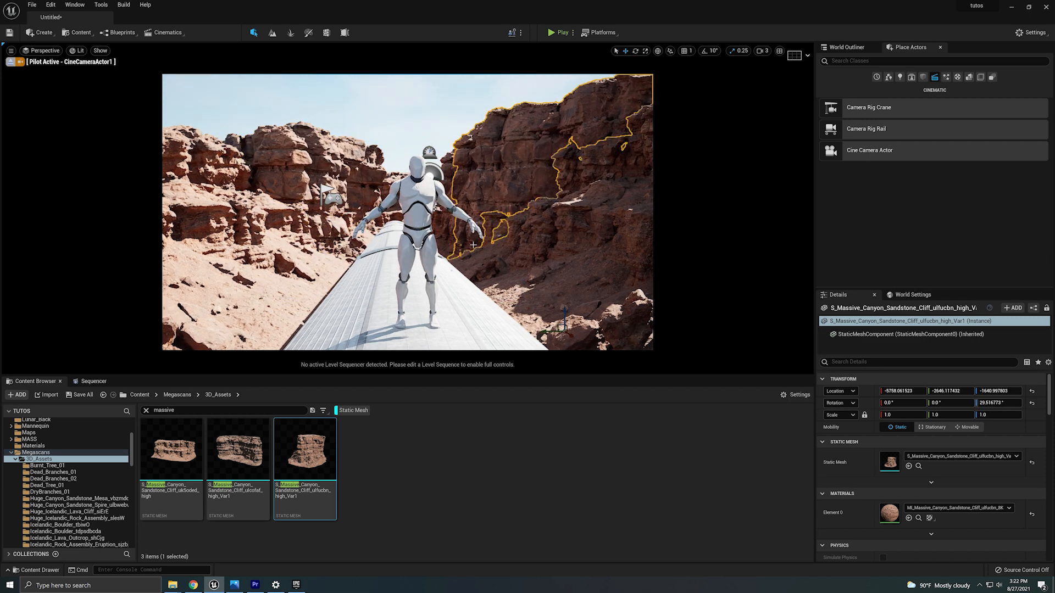
pyautogui.click(10, 62)
pyautogui.click(413, 308)
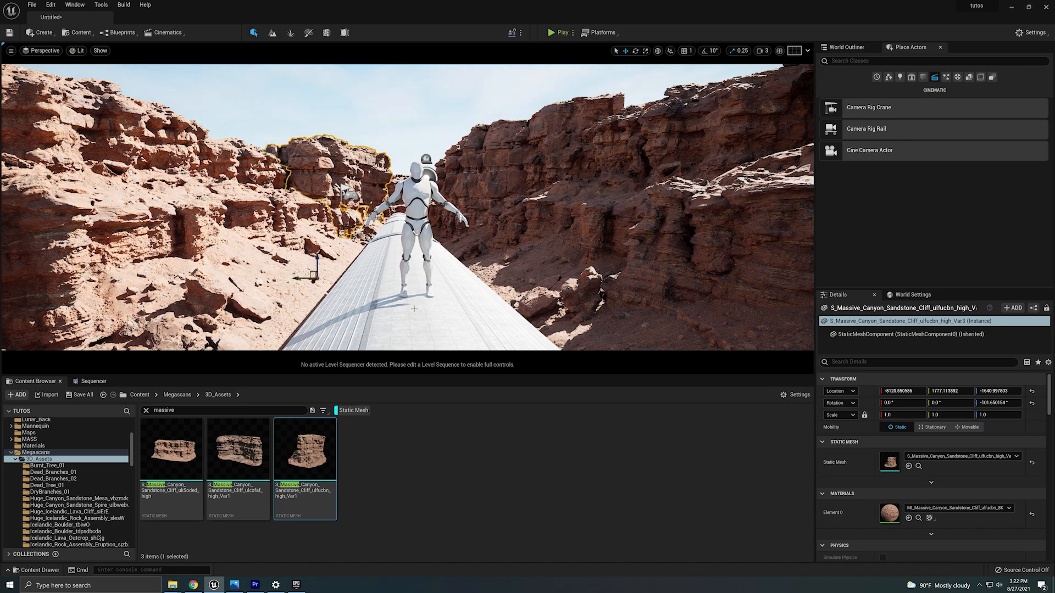
pyautogui.press('w')
pyautogui.moveTo(436, 298); pyautogui.dragTo(432, 263, button='right')
pyautogui.click(761, 51)
pyautogui.click(797, 71)
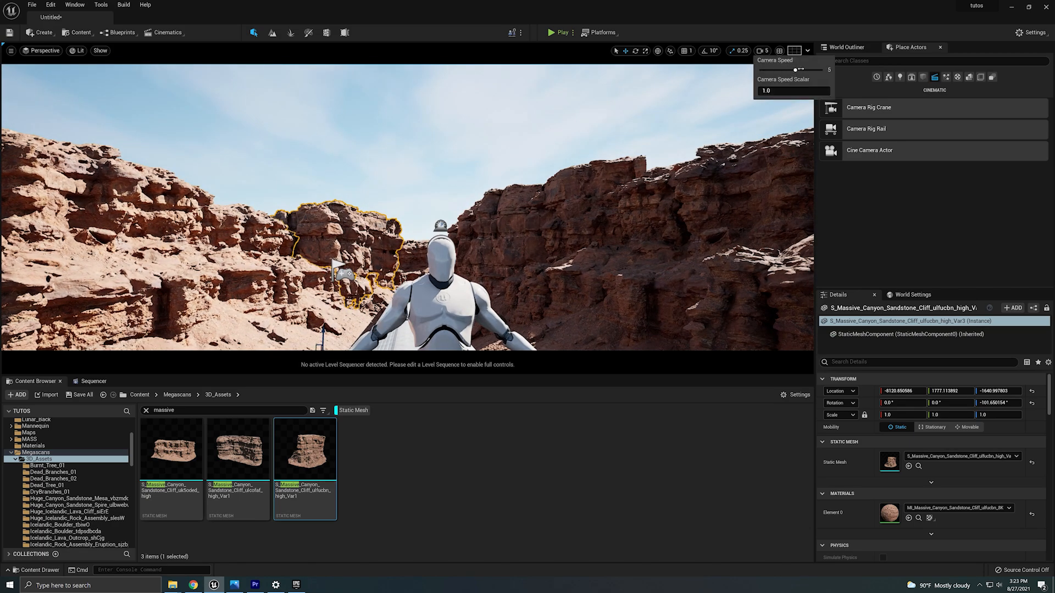
pyautogui.moveTo(527, 197); pyautogui.dragTo(516, 192, button='right')
pyautogui.press('w')
pyautogui.press('s')
pyautogui.moveTo(428, 230); pyautogui.dragTo(431, 187, button='right')
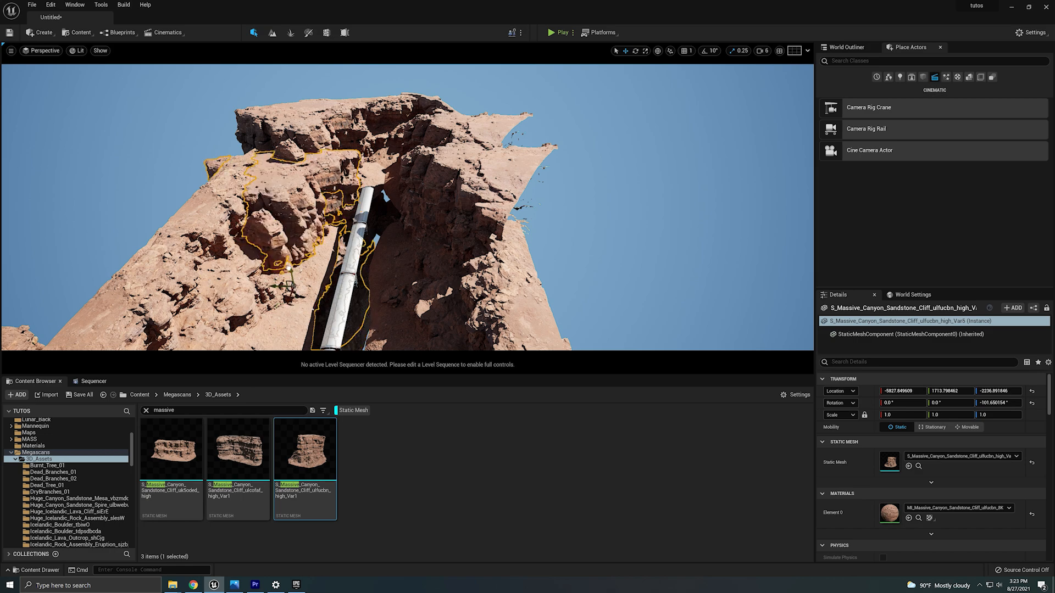
# Duplicate, move and rotate more ulfucbn cliff copies to stack them along the left canyon wall.
pyautogui.moveTo(267, 309); pyautogui.dragTo(269, 309)
pyautogui.moveTo(352, 247)
pyautogui.mouseDown(button='right')
pyautogui.moveTo(329, 259)
pyautogui.moveTo(341, 247)
pyautogui.mouseUp(button='right')
pyautogui.press('w')
pyautogui.keyDown('alt'); pyautogui.moveTo(360, 233); pyautogui.dragTo(104, 347); pyautogui.keyUp('alt')
pyautogui.press('s')
pyautogui.moveTo(220, 286); pyautogui.dragTo(203, 299, button='right')
pyautogui.press('e')
pyautogui.moveTo(255, 299); pyautogui.dragTo(170, 309)
pyautogui.moveTo(170, 309); pyautogui.dragTo(242, 220, button='right')
pyautogui.click(219, 269)
pyautogui.click(223, 239)
pyautogui.press('w')
pyautogui.keyDown('alt'); pyautogui.moveTo(175, 320); pyautogui.dragTo(419, 297); pyautogui.keyUp('alt')
pyautogui.moveTo(419, 297); pyautogui.dragTo(395, 280, button='right')
pyautogui.press('e')
pyautogui.moveTo(310, 199); pyautogui.dragTo(531, 245)
pyautogui.press('w')
pyautogui.moveTo(531, 246); pyautogui.dragTo(350, 210, button='right')
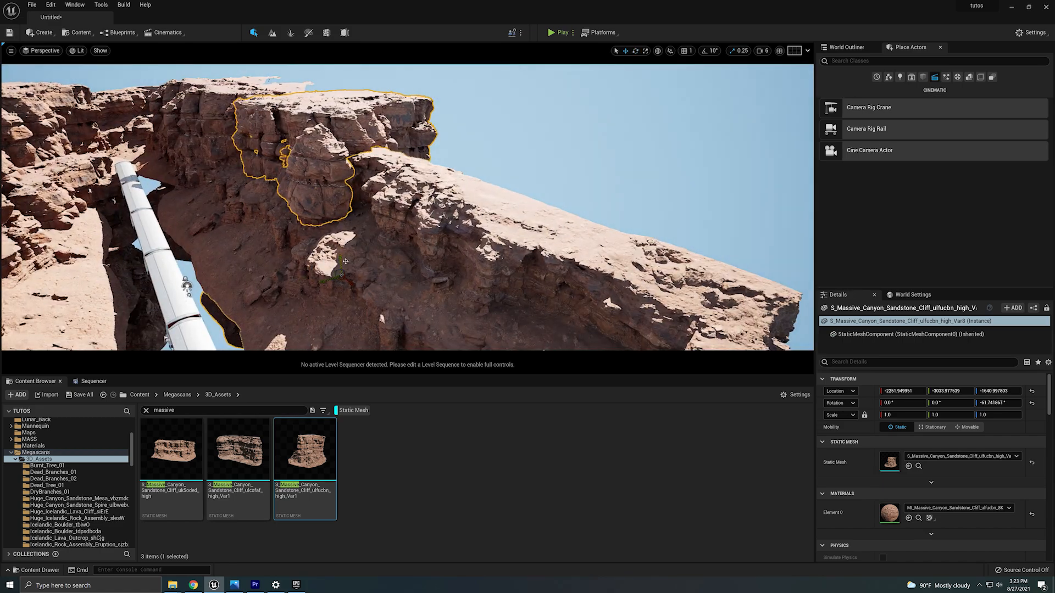
# Continue duplicating and positioning ulfucbn cliff copies along the top of the wall, undoing the last move.
pyautogui.moveTo(346, 261); pyautogui.dragTo(345, 235)
pyautogui.moveTo(345, 235); pyautogui.dragTo(352, 263, button='right')
pyautogui.keyDown('alt'); pyautogui.moveTo(352, 264); pyautogui.dragTo(352, 250); pyautogui.keyUp('alt')
pyautogui.moveTo(352, 250); pyautogui.dragTo(414, 252, button='right')
pyautogui.keyDown('alt'); pyautogui.moveTo(414, 252); pyautogui.dragTo(220, 226); pyautogui.keyUp('alt')
pyautogui.press('e')
pyautogui.press('w')
pyautogui.moveTo(220, 225); pyautogui.dragTo(275, 211, button='right')
pyautogui.keyDown('alt'); pyautogui.moveTo(274, 211); pyautogui.dragTo(97, 231); pyautogui.keyUp('alt')
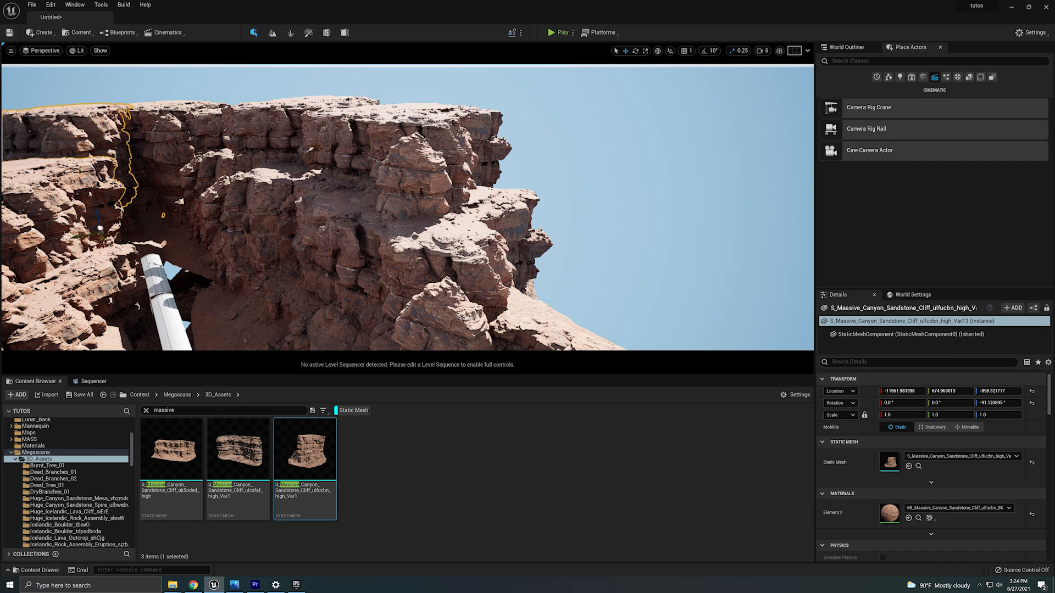
pyautogui.hotkey('ctrl', 'z')
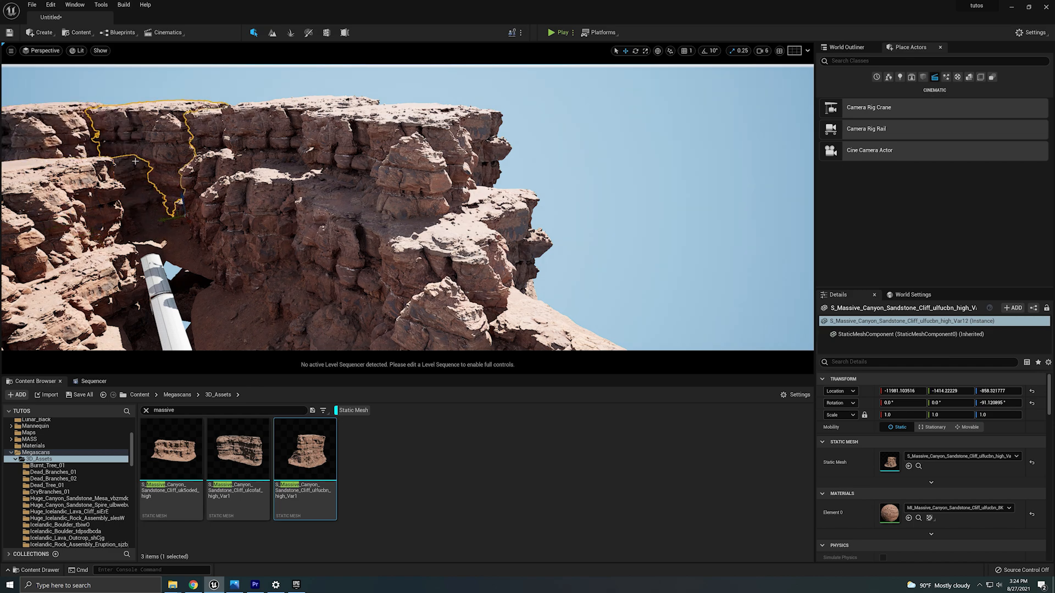
# Duplicate another ulfucbn cliff copy and place it to fill the gap on the upper left wall.
pyautogui.moveTo(285, 205); pyautogui.dragTo(236, 206, button='right')
pyautogui.keyDown('alt'); pyautogui.moveTo(229, 200); pyautogui.dragTo(157, 222); pyautogui.keyUp('alt')
pyautogui.moveTo(161, 220)
pyautogui.mouseDown(button='right')
pyautogui.moveTo(144, 212)
pyautogui.moveTo(176, 212)
pyautogui.mouseUp(button='right')
pyautogui.keyDown('alt'); pyautogui.moveTo(156, 257); pyautogui.dragTo(163, 268); pyautogui.keyUp('alt')
pyautogui.moveTo(163, 268); pyautogui.dragTo(187, 267, button='right')
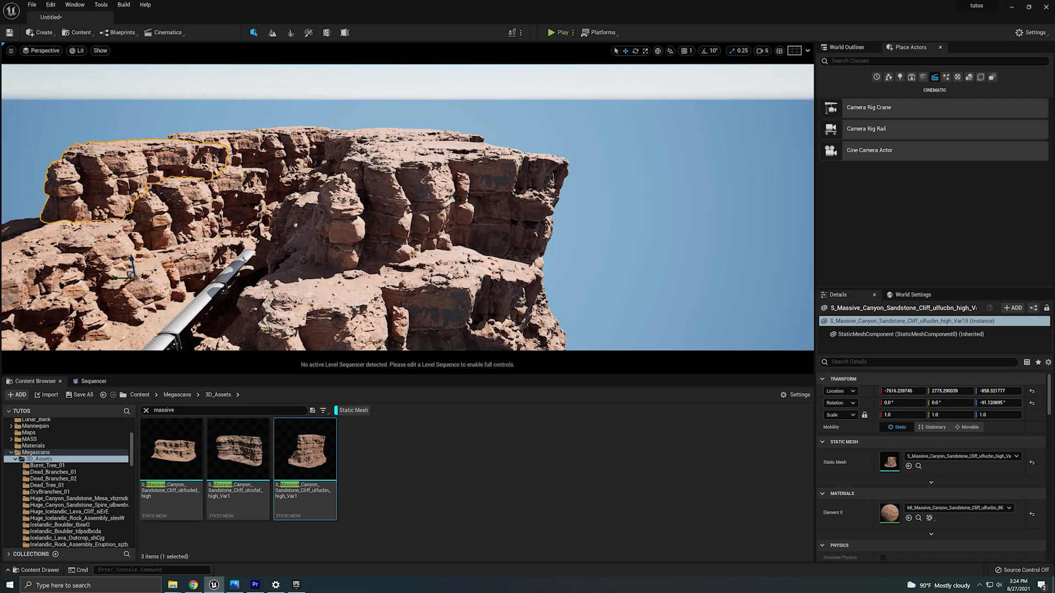
pyautogui.moveTo(125, 250); pyautogui.dragTo(125, 190)
# Pilot CineCameraActor1 and lower the upper left cliff copy to fit the framing.
pyautogui.click(42, 51)
pyautogui.click(60, 144)
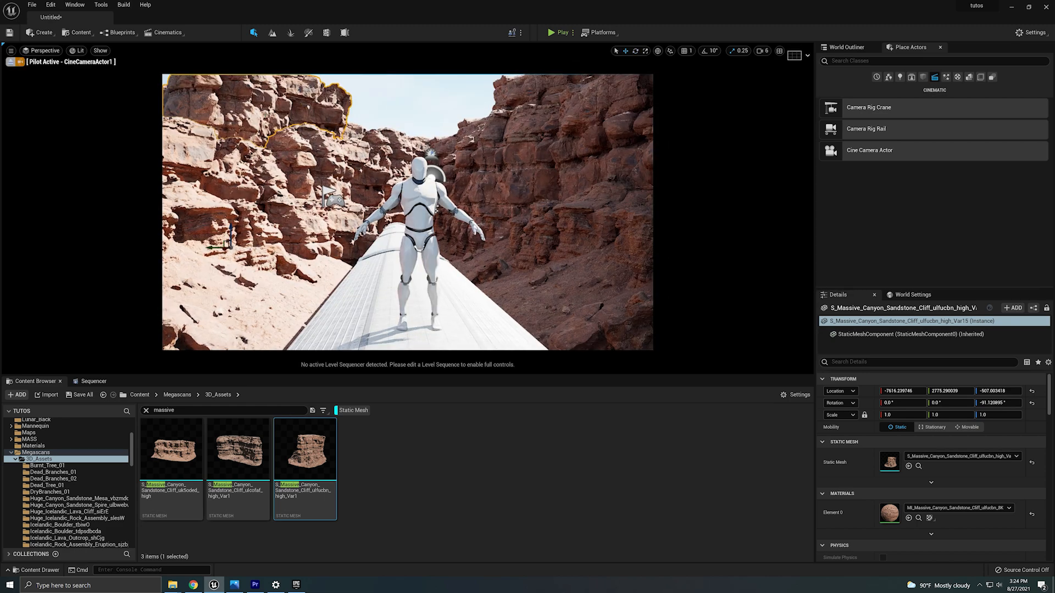
pyautogui.keyDown('alt'); pyautogui.moveTo(231, 226); pyautogui.dragTo(168, 237); pyautogui.keyUp('alt')
# Raise the ulfucbn cliff on the right wall higher above the train.
pyautogui.click(598, 258)
pyautogui.click(528, 164)
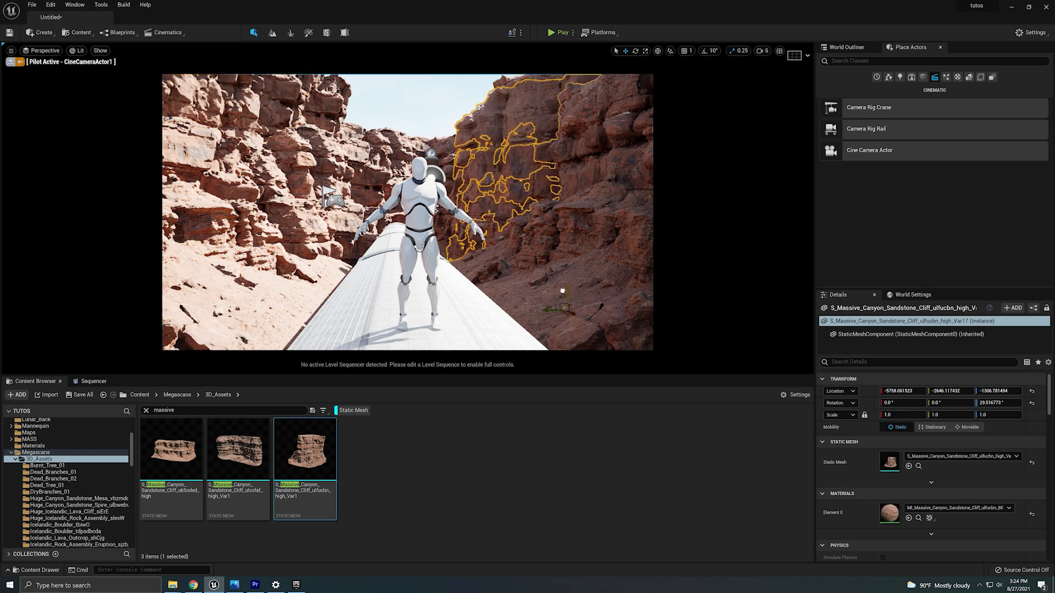
pyautogui.click(528, 181)
pyautogui.click(448, 142)
pyautogui.moveTo(499, 248); pyautogui.dragTo(499, 159)
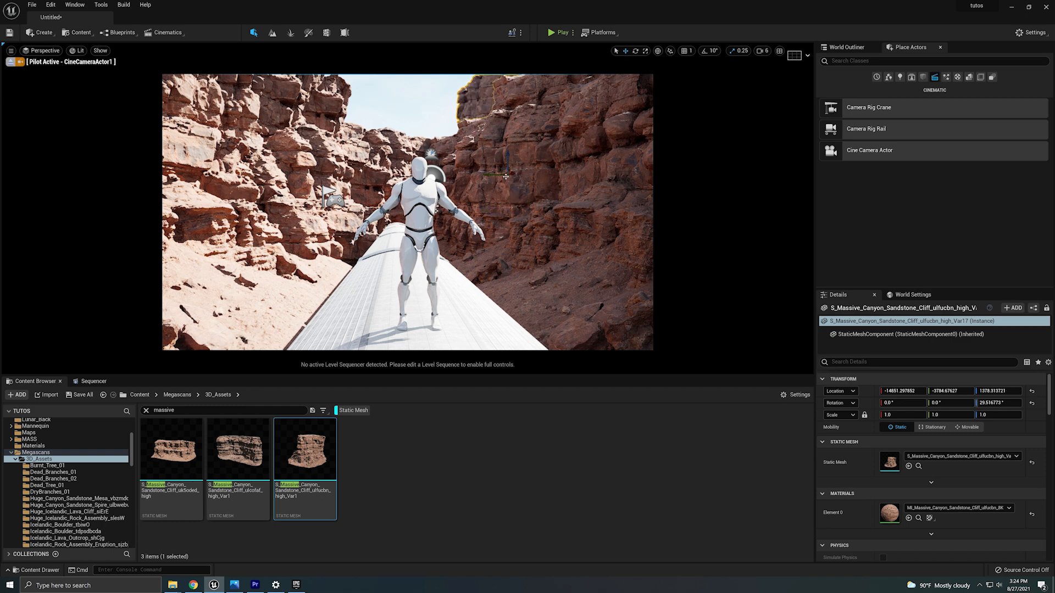
# Duplicate the raised cliff, move it to the left side and rotate it to close the sky gap.
pyautogui.press('e')
pyautogui.moveTo(515, 196); pyautogui.dragTo(348, 165)
pyautogui.press('w')
pyautogui.press('e')
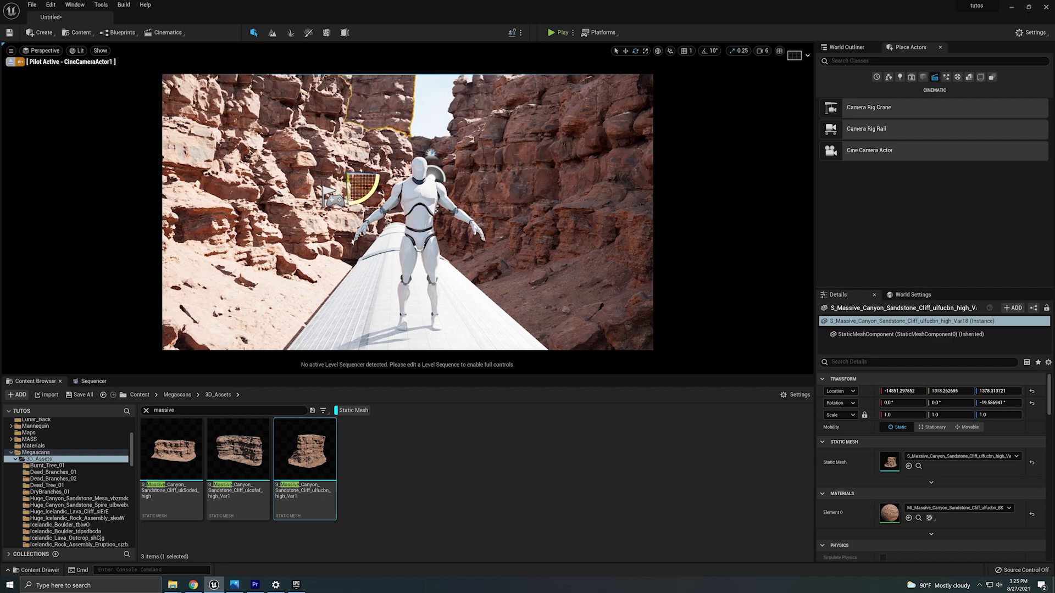
pyautogui.moveTo(362, 175)
pyautogui.mouseDown()
pyautogui.moveTo(403, 176)
pyautogui.moveTo(350, 175)
pyautogui.mouseUp()
pyautogui.press('w')
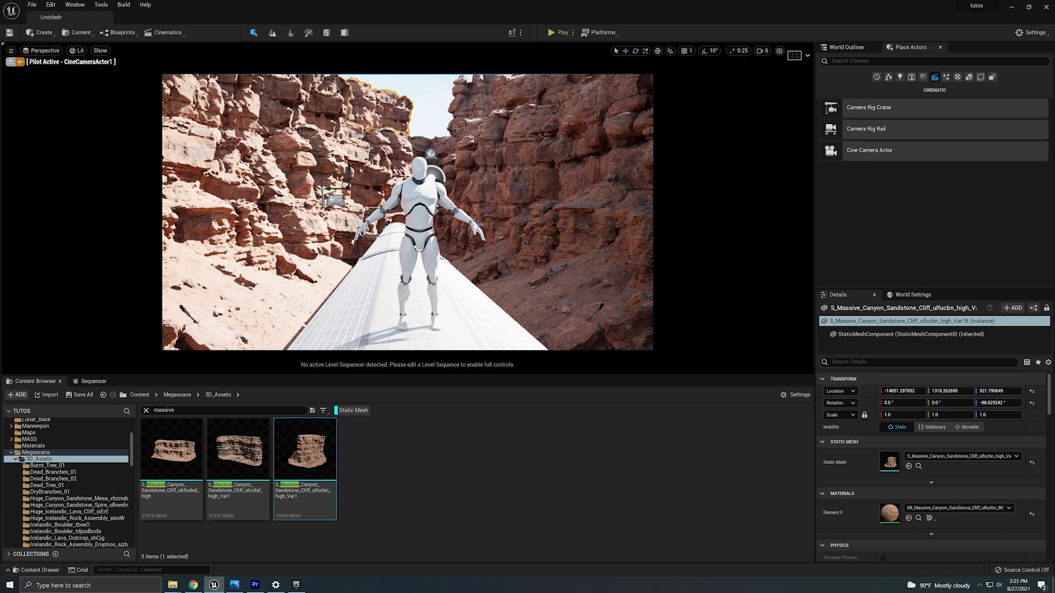
# Duplicate that cliff and place the copy in the gap at the canyon's far end behind the mannequin.
pyautogui.keyDown('alt'); pyautogui.moveTo(348, 176); pyautogui.dragTo(416, 202); pyautogui.keyUp('alt')
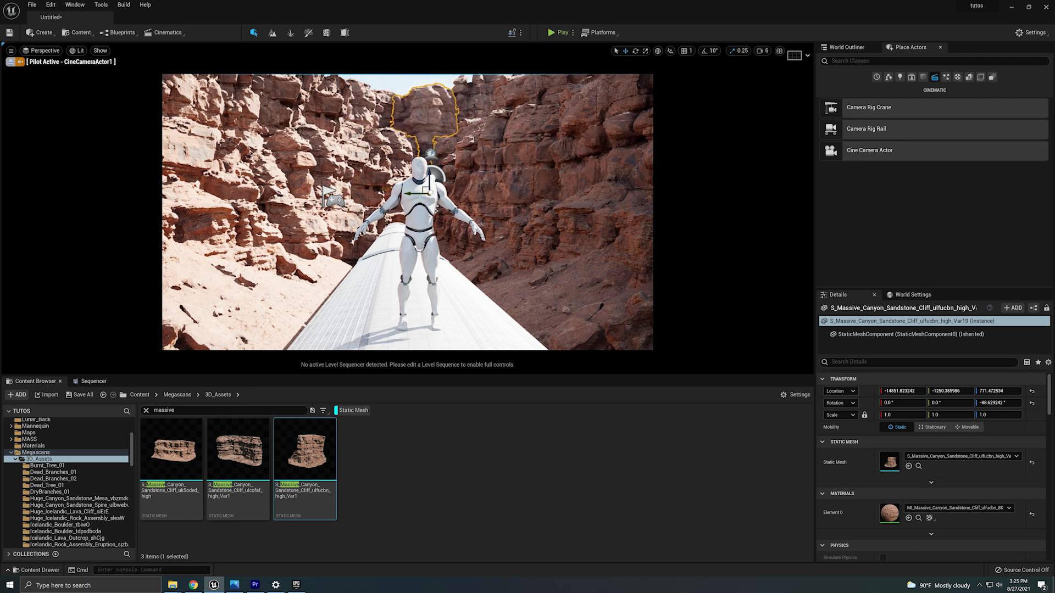
pyautogui.hotkey('ctrl', 'z')
pyautogui.moveTo(434, 203); pyautogui.dragTo(419, 203)
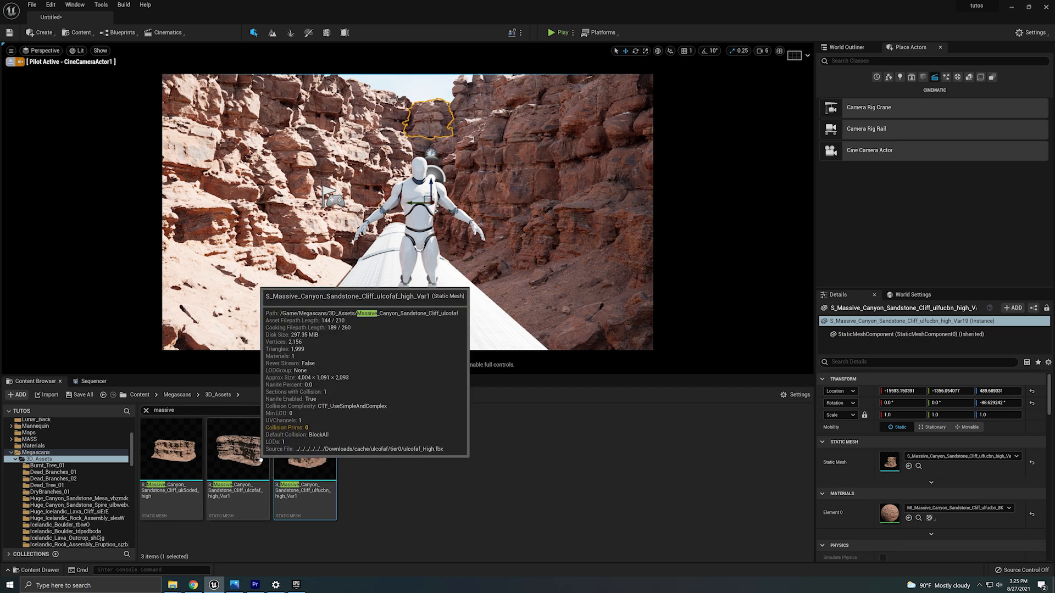
# Search the content browser for huge assets and drop the Huge Icelandic Rock Assembly into the shot near the train.
pyautogui.click(202, 412)
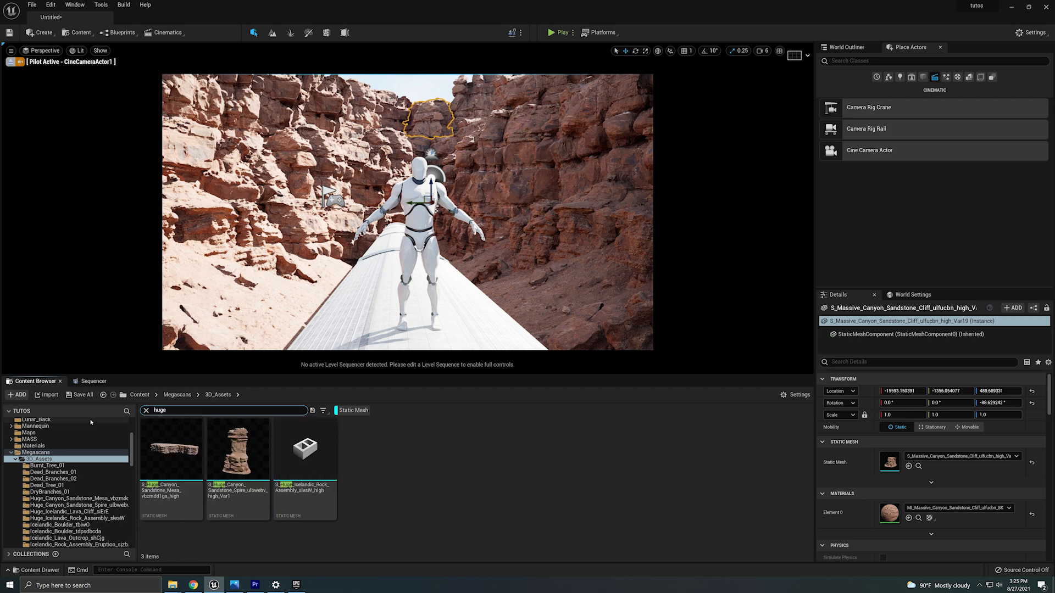
pyautogui.moveTo(305, 448); pyautogui.dragTo(255, 349)
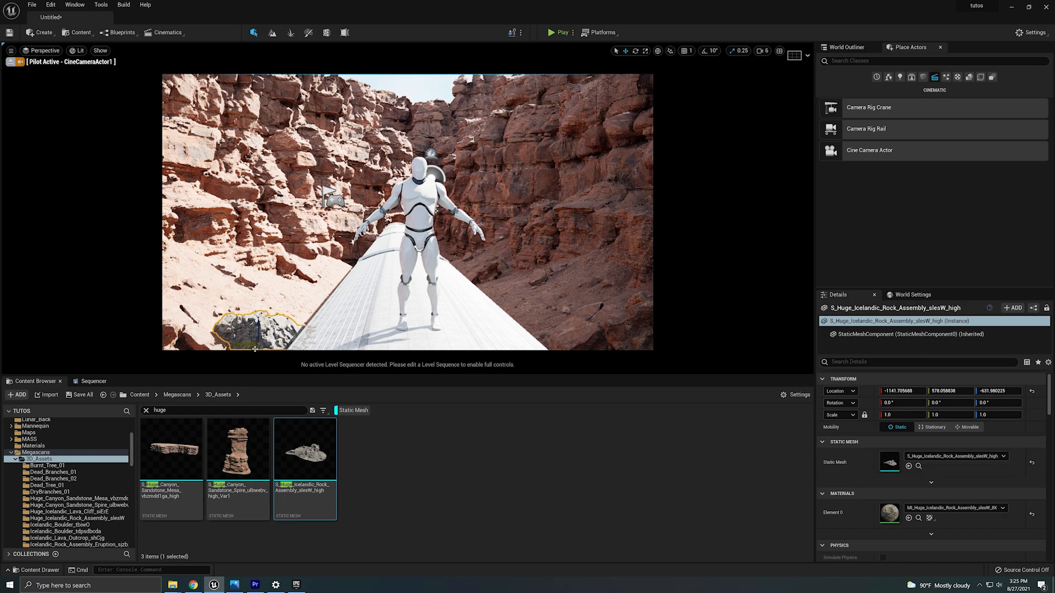
pyautogui.scroll(5, 260, 340)
pyautogui.scroll(-2, 260, 340)
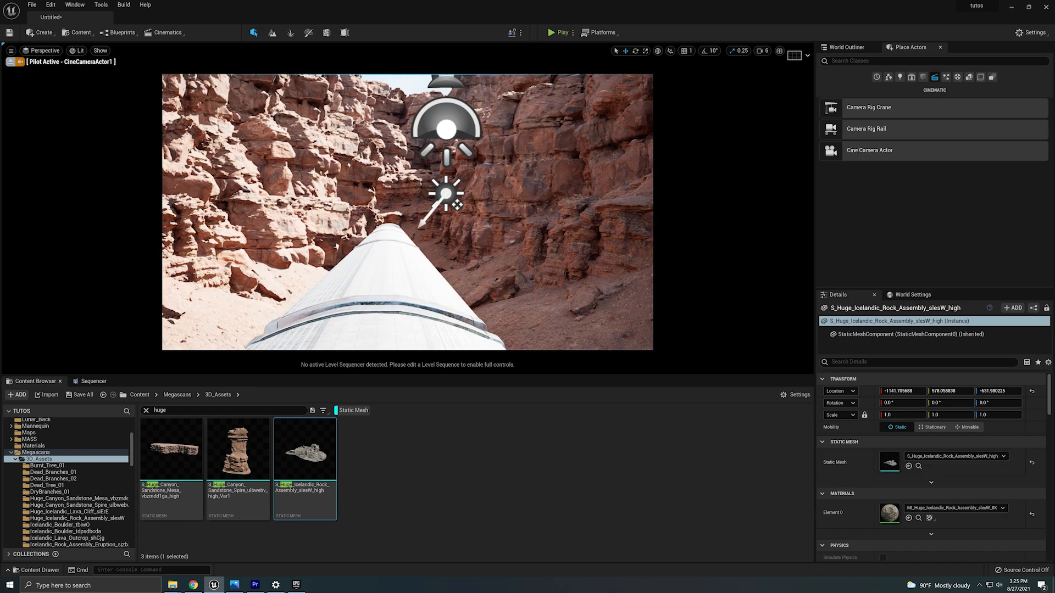
pyautogui.press('s')
pyautogui.moveTo(457, 204); pyautogui.dragTo(465, 203, button='right')
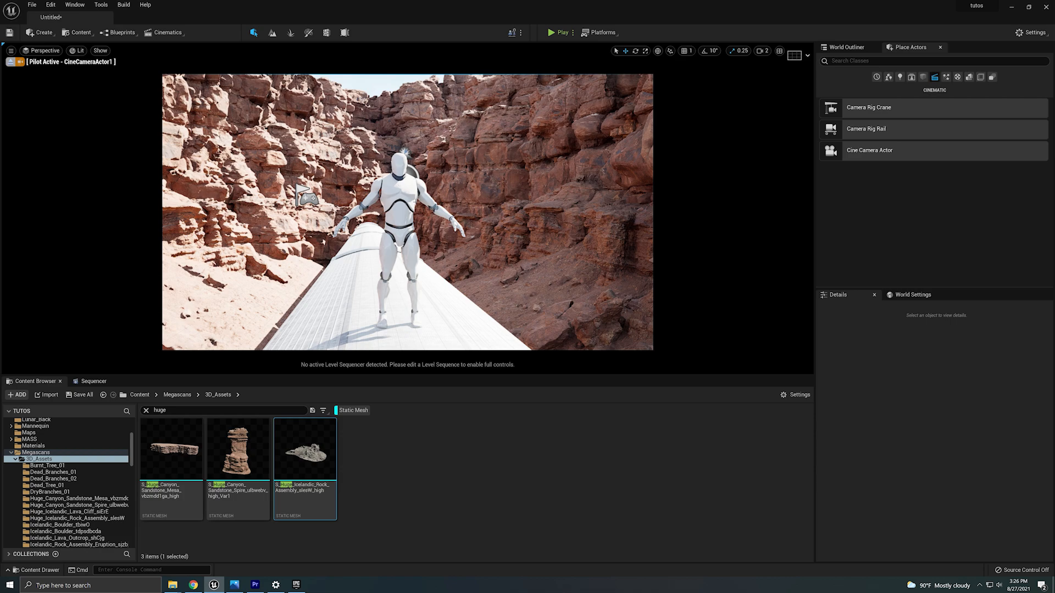
# Stop piloting the camera and move the directional light along the canyon beside the mannequin.
pyautogui.click(15, 62)
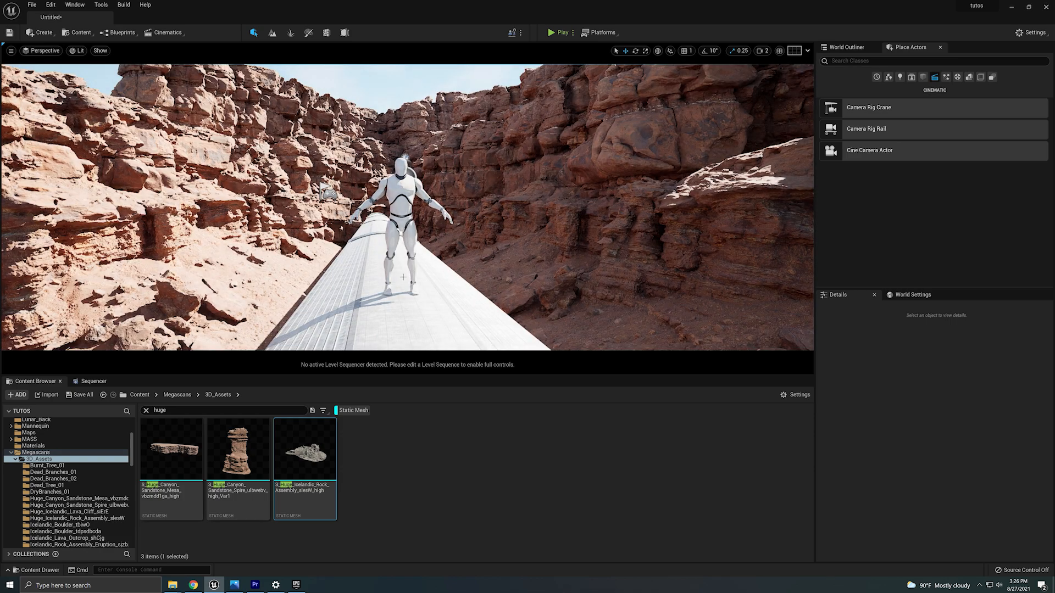
pyautogui.moveTo(398, 325); pyautogui.dragTo(461, 320, button='right')
pyautogui.press('a')
pyautogui.click(116, 193)
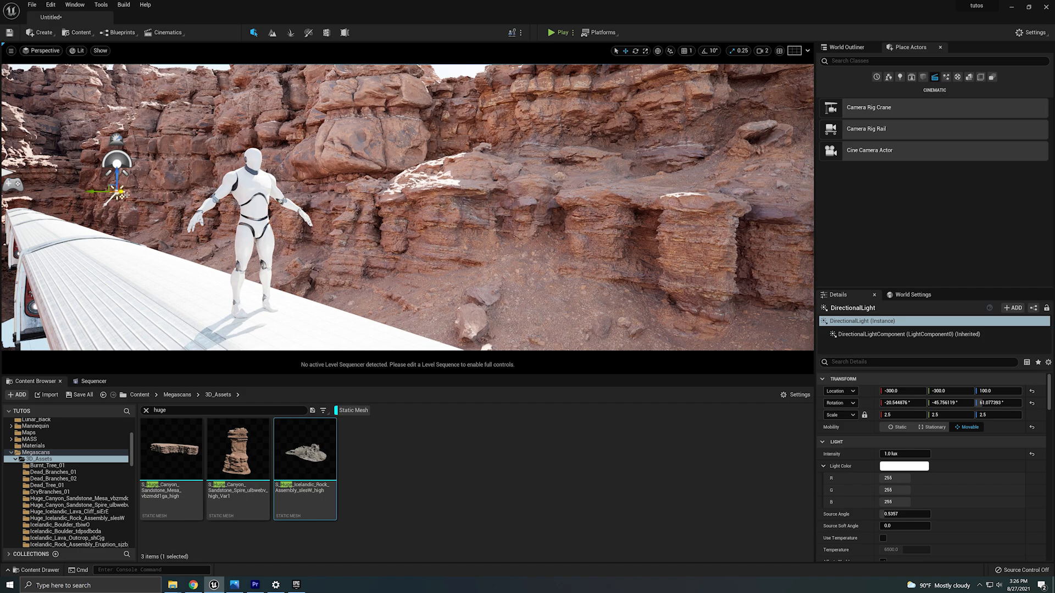
pyautogui.moveTo(122, 194); pyautogui.dragTo(416, 189)
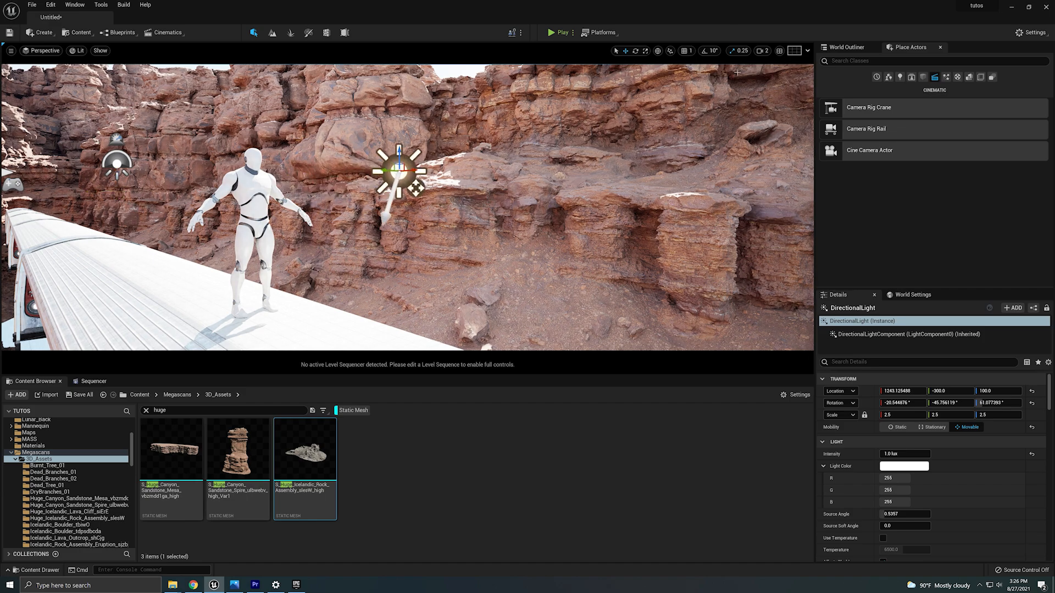
# Set the camera speed to 3 and rotate the directional light to change the sun angle.
pyautogui.click(763, 51)
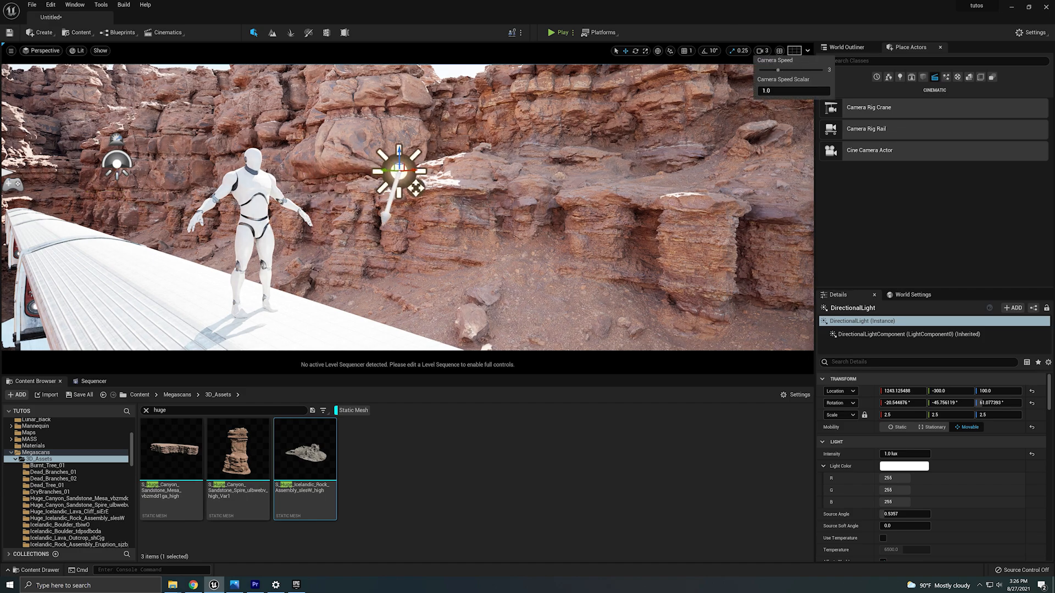
pyautogui.moveTo(528, 165); pyautogui.dragTo(434, 195, button='right')
pyautogui.press('s')
pyautogui.press('e')
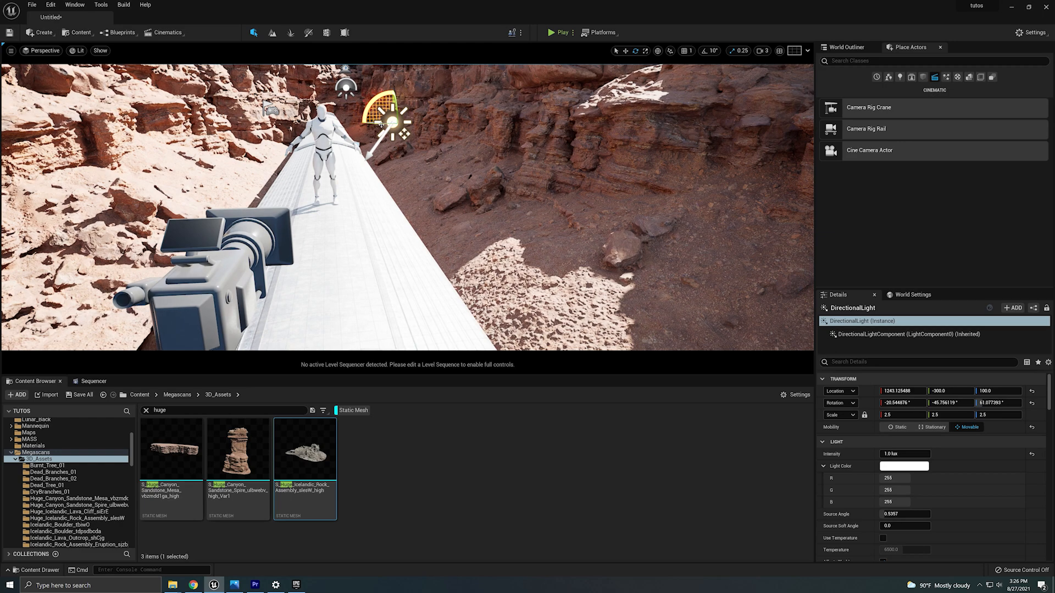
pyautogui.moveTo(380, 125); pyautogui.dragTo(340, 139)
pyautogui.moveTo(370, 120); pyautogui.dragTo(348, 82, button='right')
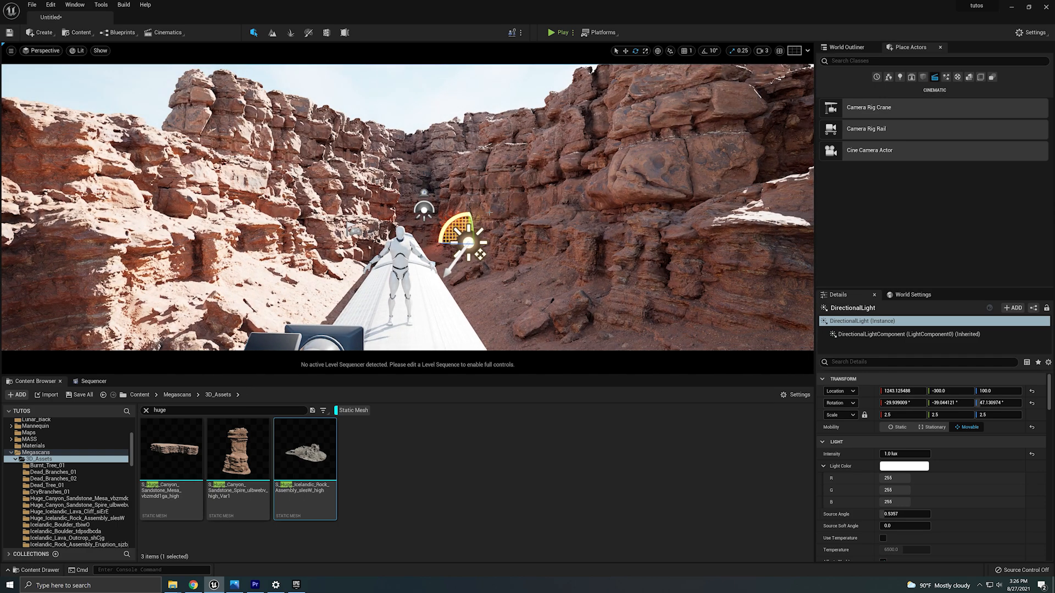
pyautogui.moveTo(490, 213); pyautogui.dragTo(480, 257, button='right')
# Select the cliff at the canyon's far end and raise it higher above the train.
pyautogui.moveTo(407, 207); pyautogui.dragTo(176, 146, button='right')
pyautogui.press('w')
pyautogui.press('w')
pyautogui.press('s')
pyautogui.click(297, 141)
pyautogui.press('d')
pyautogui.press('w')
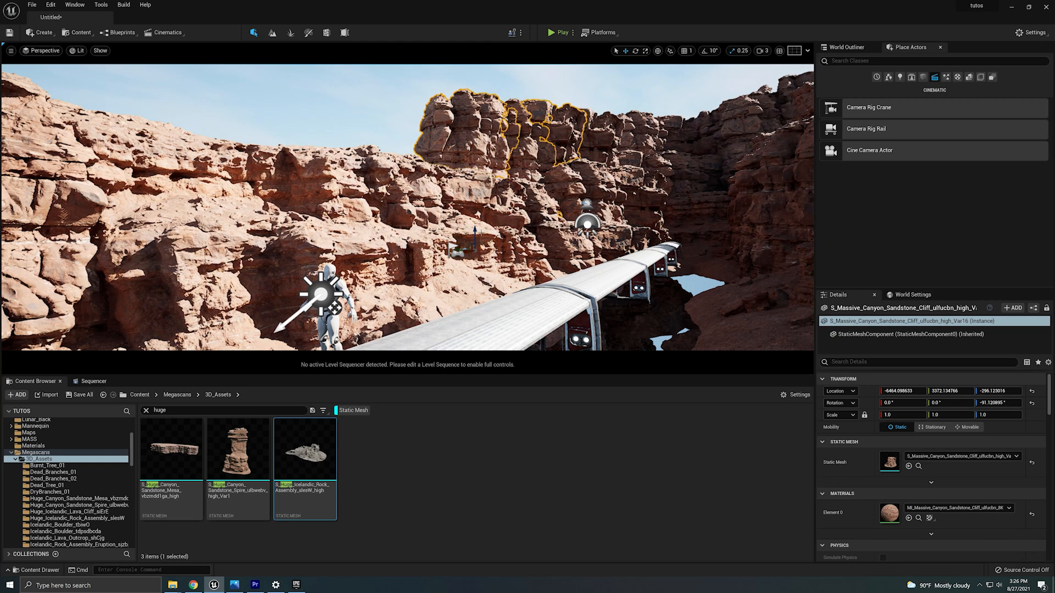
pyautogui.moveTo(475, 236); pyautogui.dragTo(475, 226)
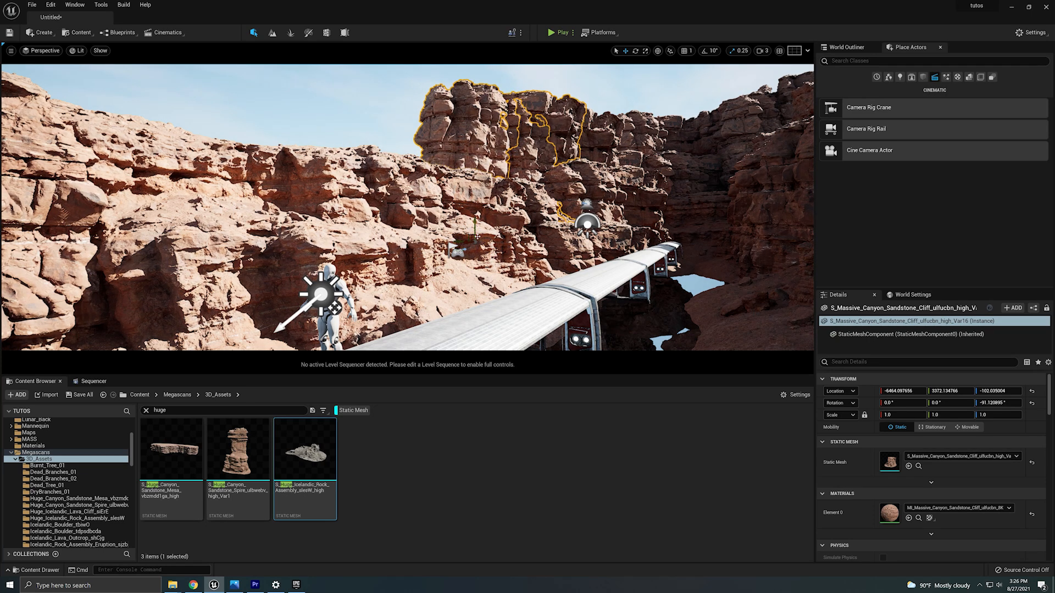
# Duplicate the raised cliff and move the copy up onto the left canyon rim.
pyautogui.keyDown('alt'); pyautogui.moveTo(461, 241); pyautogui.dragTo(351, 202); pyautogui.keyUp('alt')
pyautogui.moveTo(352, 202); pyautogui.dragTo(409, 212, button='right')
pyautogui.moveTo(484, 161); pyautogui.dragTo(509, 171, button='right')
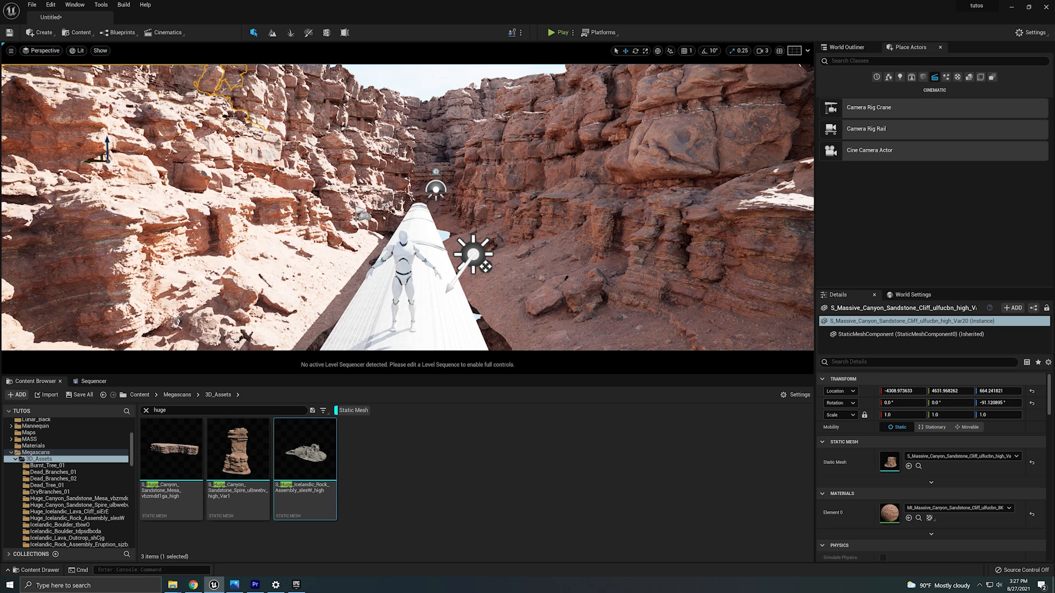
# Search the content browser for quarry assets.
pyautogui.click(179, 409)
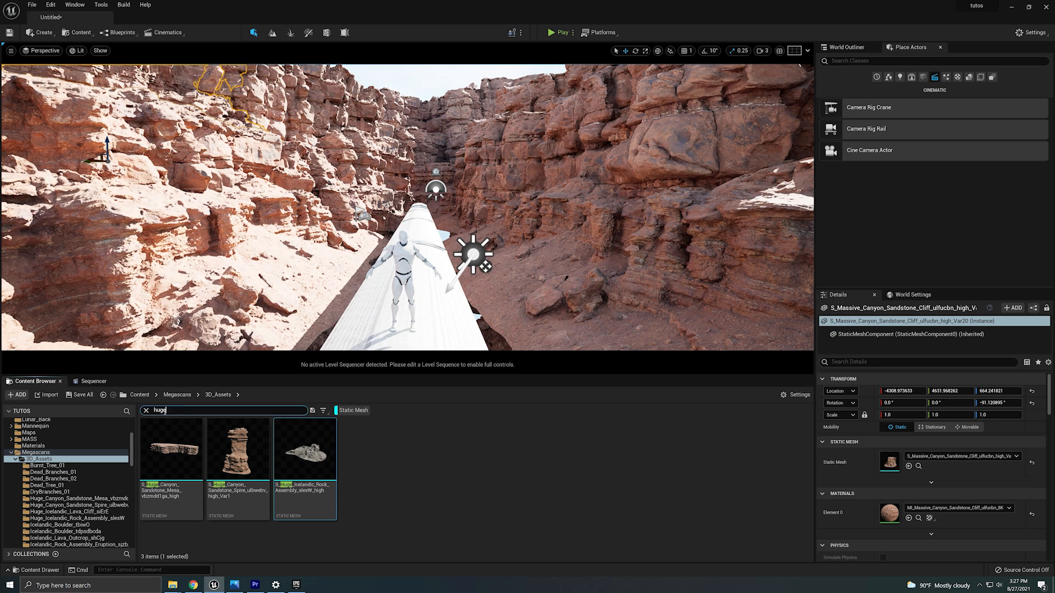
pyautogui.write('quarry')
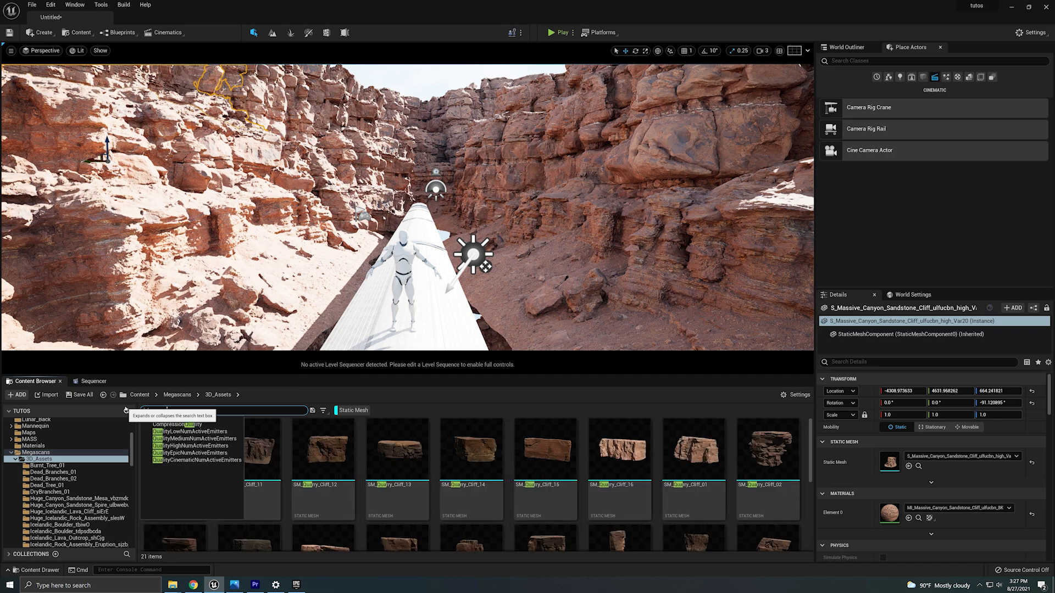
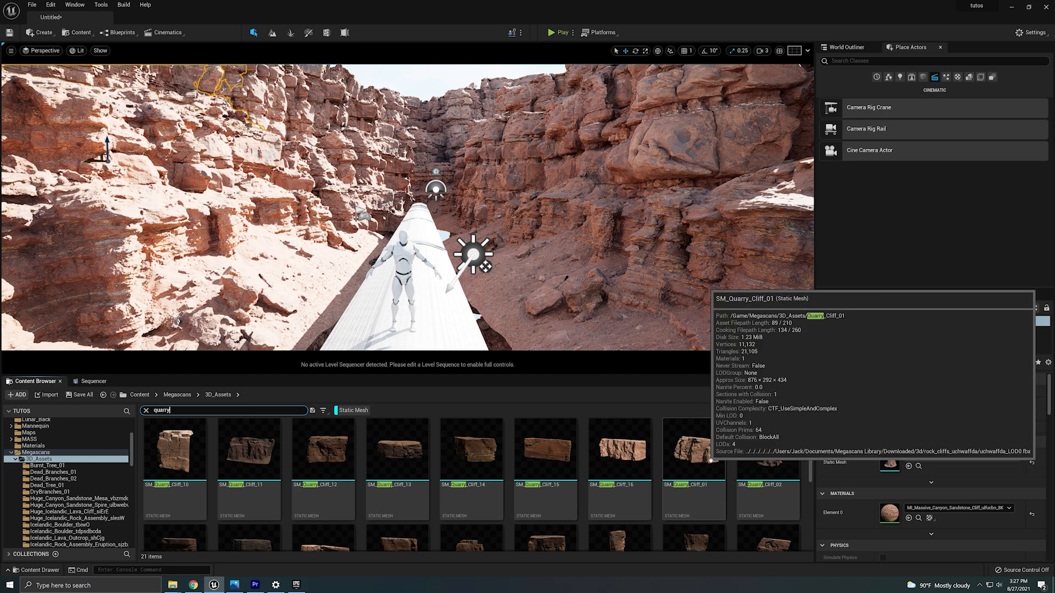
# Place SM_Quarry_Cliff_01 from the content browser at the canyon's far end behind the mannequin and rotate it.
pyautogui.scroll(-2, 710, 472)
pyautogui.scroll(3, 709, 469)
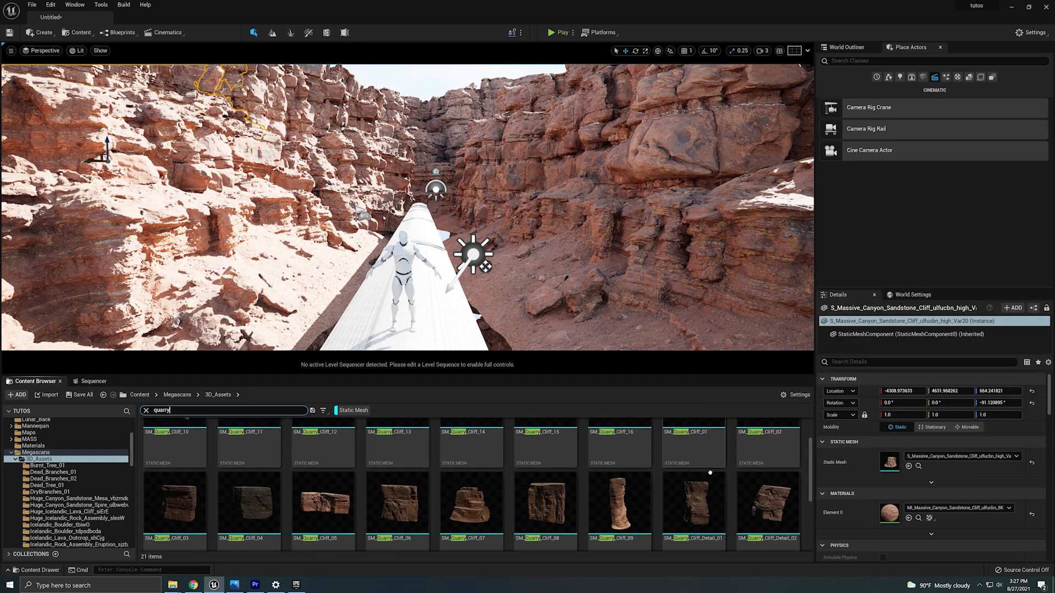
pyautogui.moveTo(700, 451); pyautogui.dragTo(558, 241)
pyautogui.press('e')
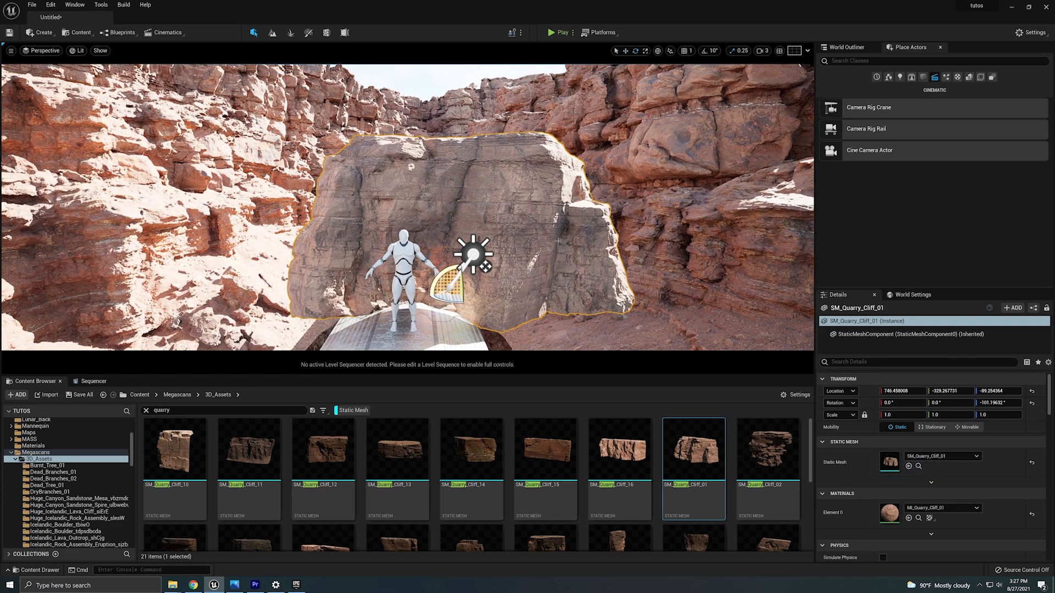
# Open the quarry cliff's material instance and toggle its albedo parameter overrides.
pyautogui.doubleClick(892, 513)
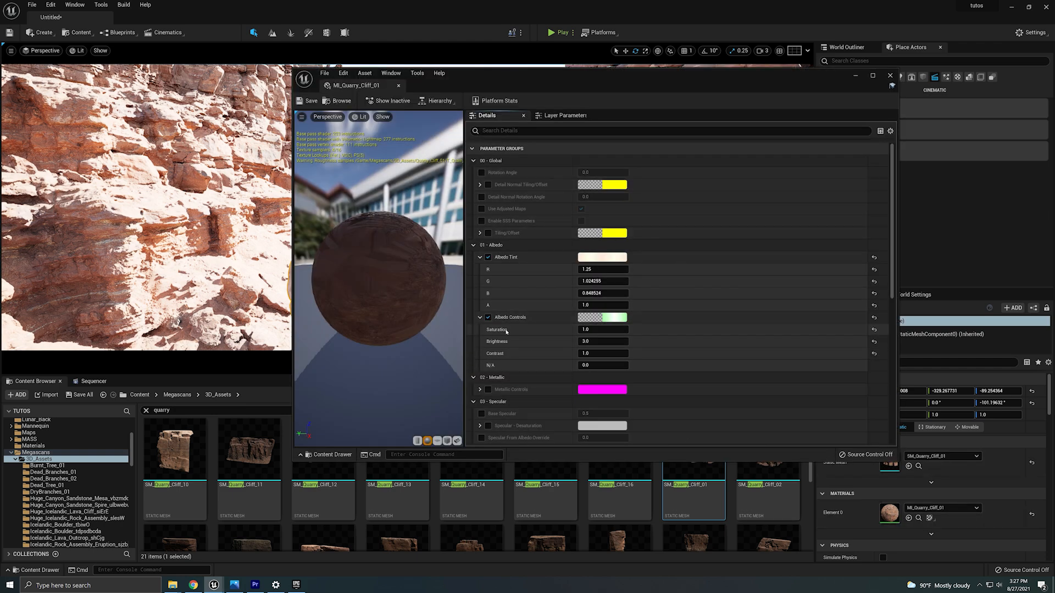
pyautogui.click(488, 317)
pyautogui.click(488, 257)
pyautogui.moveTo(538, 74); pyautogui.dragTo(925, 137)
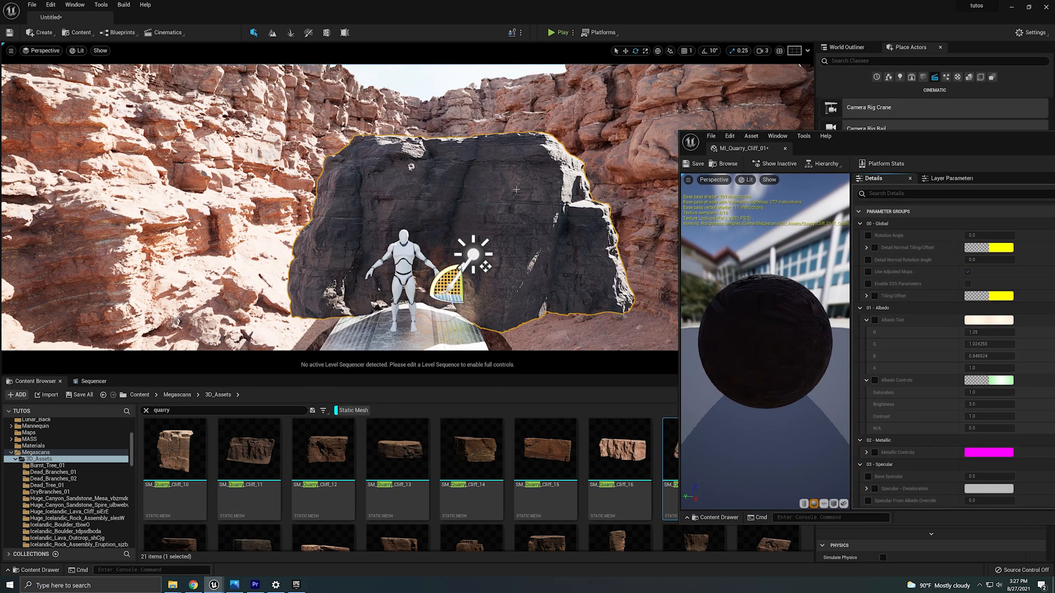
pyautogui.moveTo(829, 146); pyautogui.dragTo(828, 140)
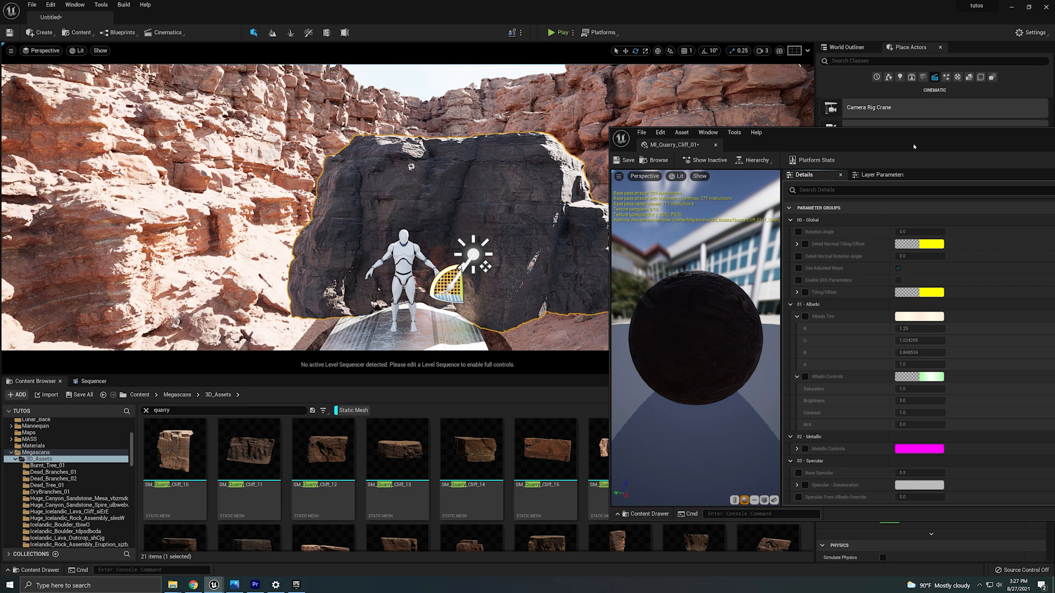
pyautogui.moveTo(913, 146); pyautogui.dragTo(619, 113)
# Enable Albedo Tint and pick a warmer orange tint, about R 1.25, G 0.75, B 0.41.
pyautogui.click(511, 284)
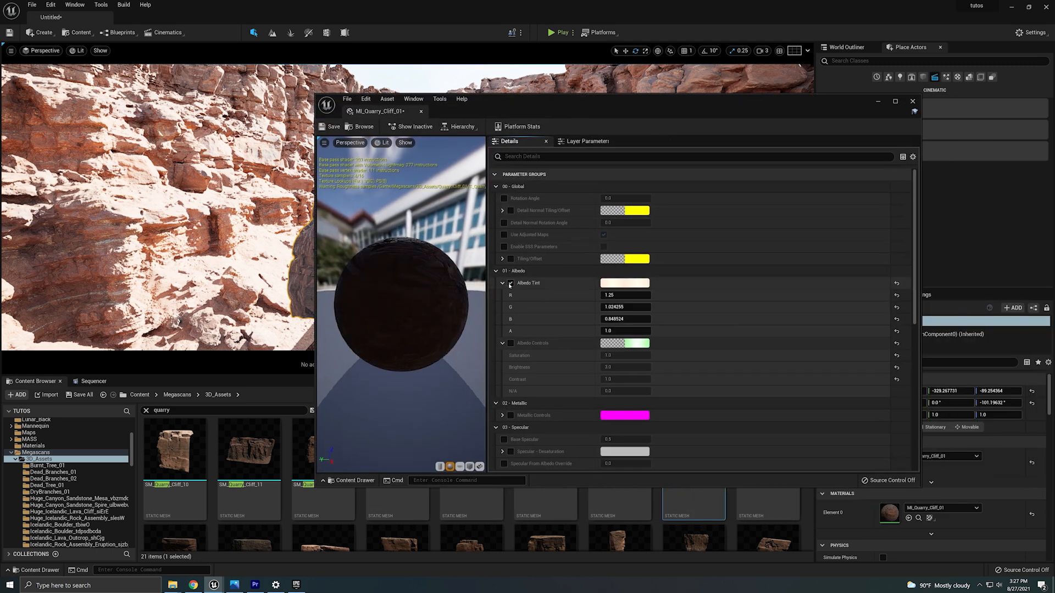
pyautogui.click(603, 284)
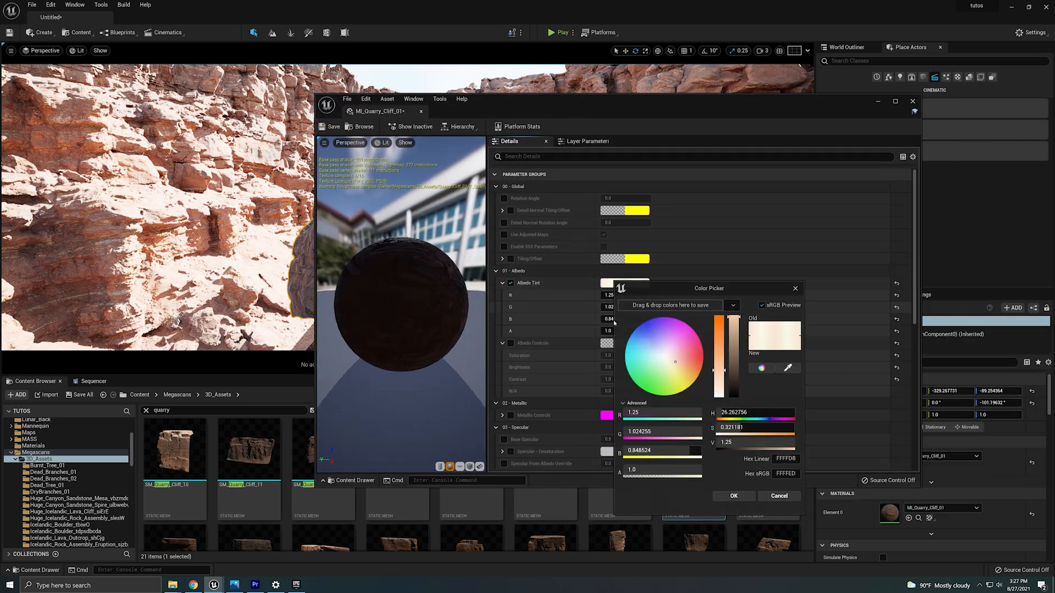
pyautogui.moveTo(676, 363); pyautogui.dragTo(686, 359)
pyautogui.moveTo(614, 102); pyautogui.dragTo(787, 131)
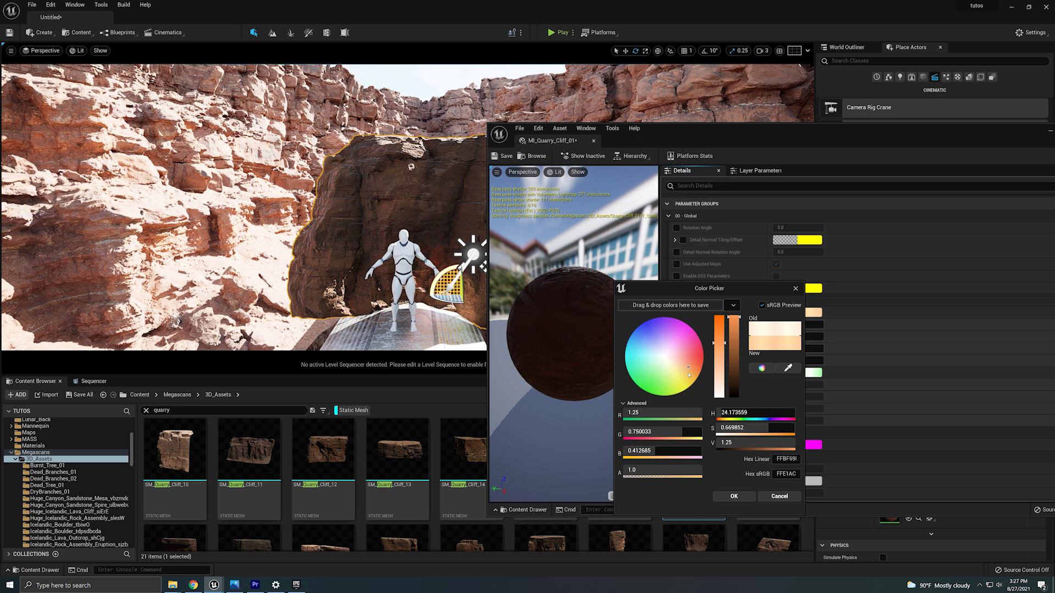
pyautogui.click(734, 496)
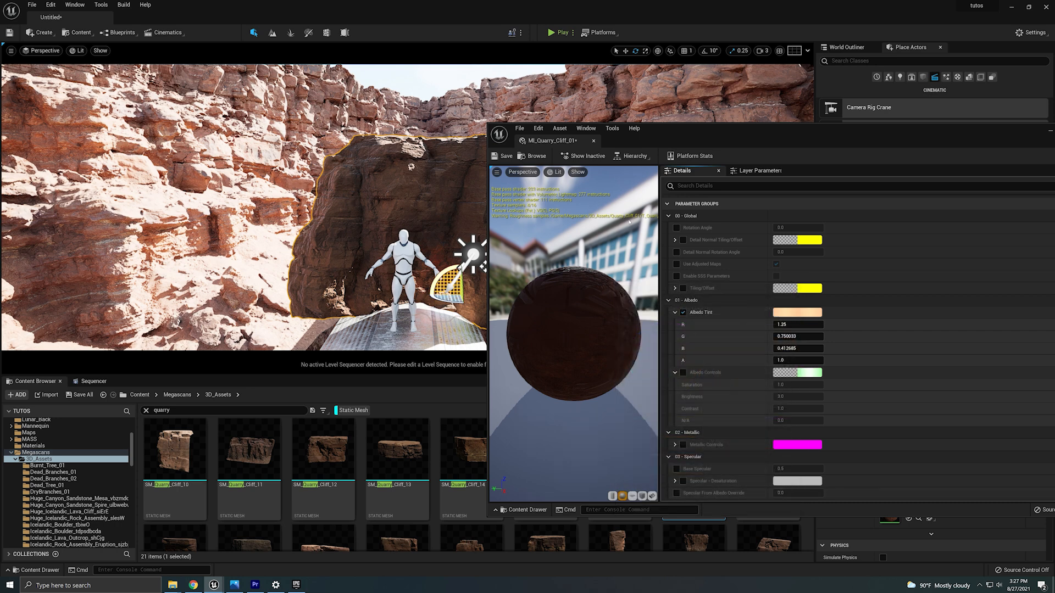
# Enable Albedo Controls and try a brightness of 1 before setting it back to 3.
pyautogui.moveTo(701, 149); pyautogui.dragTo(757, 136)
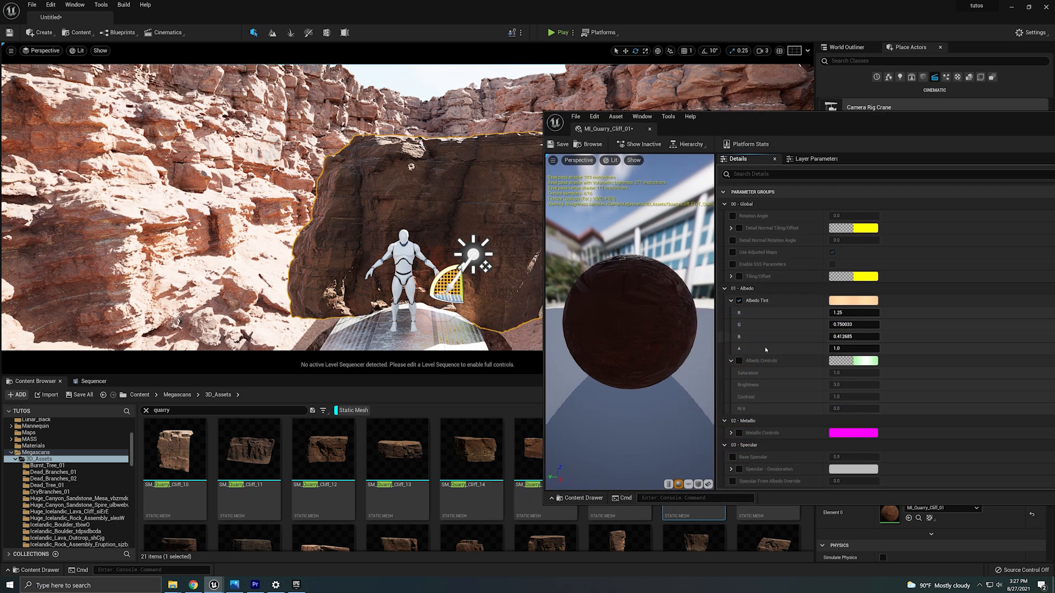
pyautogui.click(739, 361)
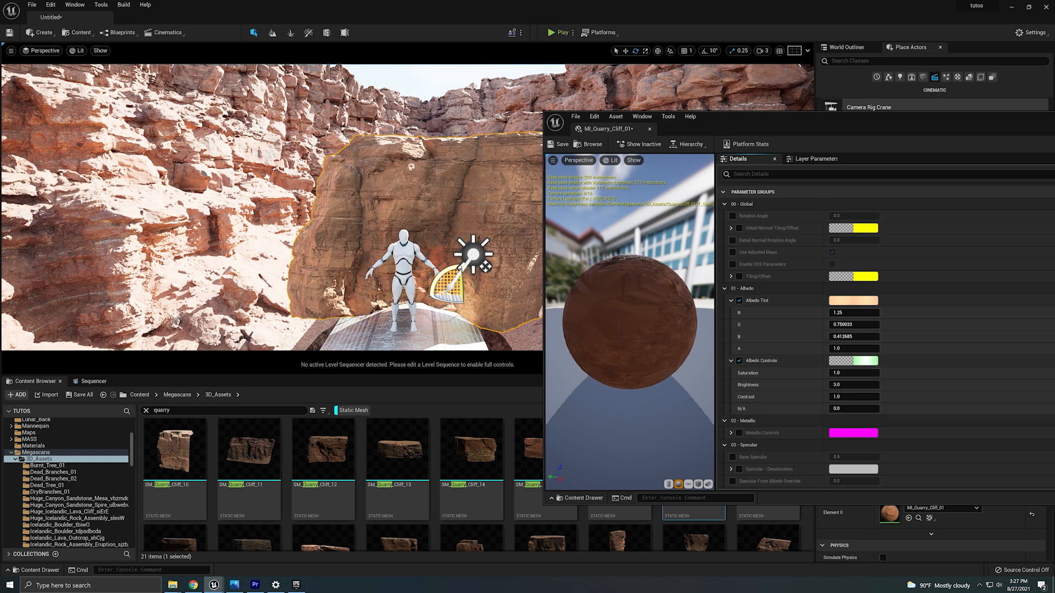
pyautogui.click(845, 384)
pyautogui.write('1')
pyautogui.press('Return')
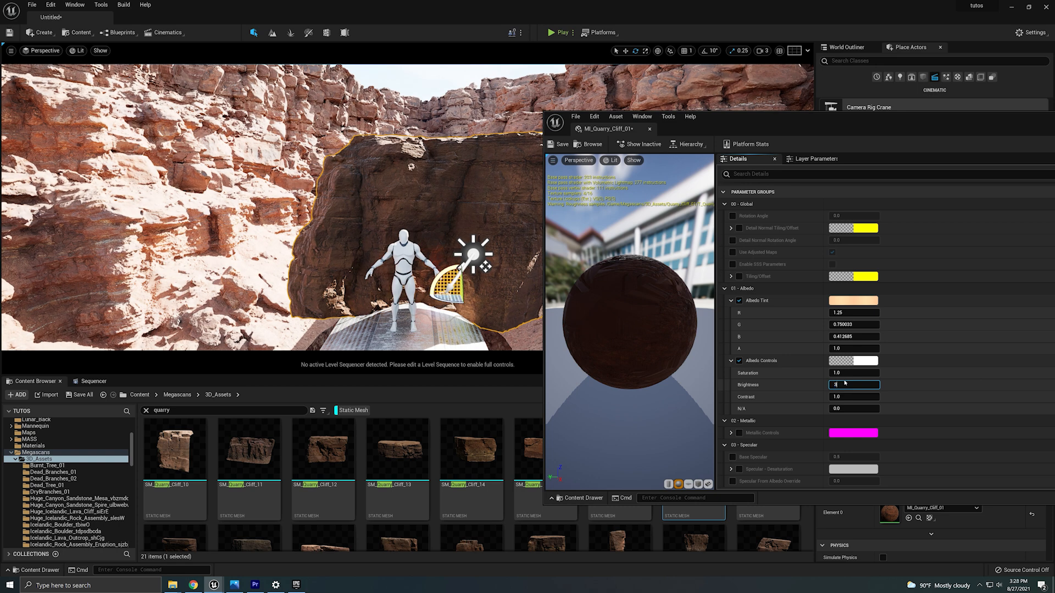
pyautogui.write('3')
pyautogui.press('Return')
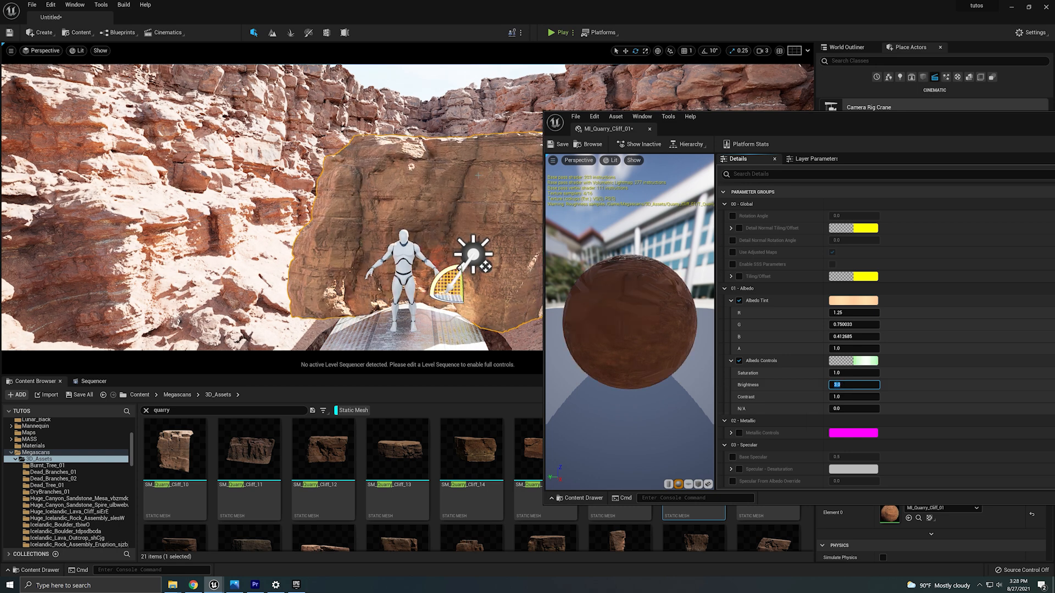
# Move the quarry cliff to the canyon's left side and scale it uniformly to 5.
pyautogui.moveTo(449, 302); pyautogui.dragTo(278, 286)
pyautogui.press('w')
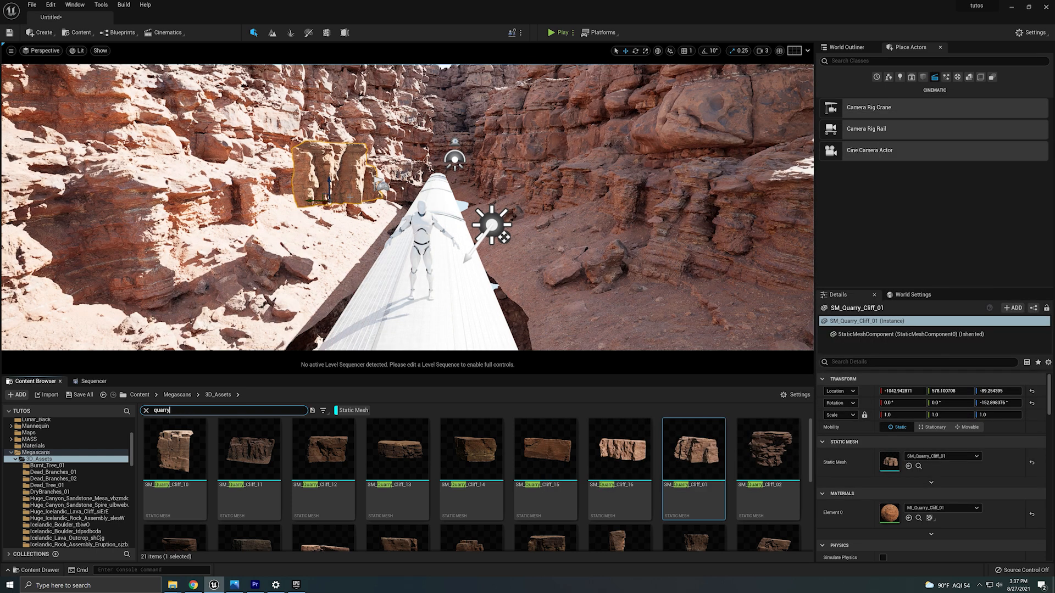
pyautogui.click(896, 416)
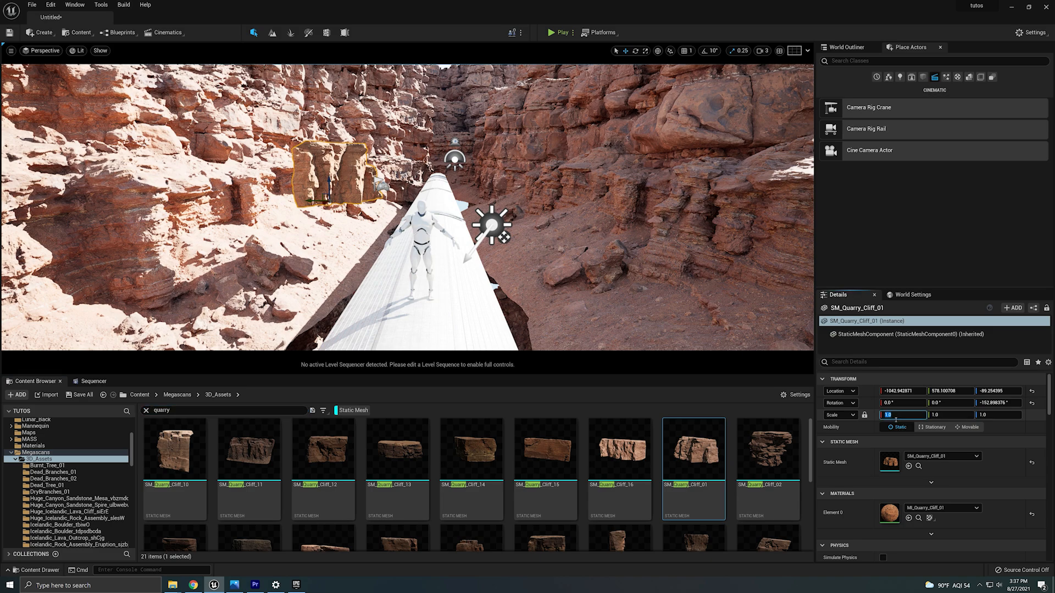
pyautogui.write('5')
pyautogui.press('Return')
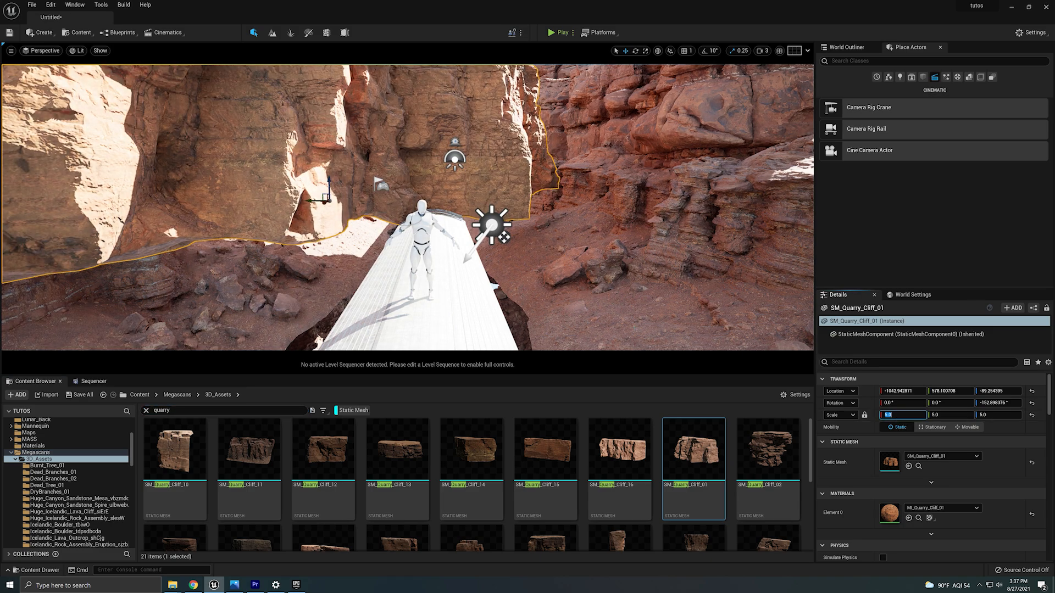
# Raise the camera speed to 5 and slide the quarry cliff farther along the canyon.
pyautogui.moveTo(492, 257)
pyautogui.mouseDown(button='right')
pyautogui.moveTo(467, 270)
pyautogui.moveTo(474, 254)
pyautogui.moveTo(493, 257)
pyautogui.mouseUp(button='right')
pyautogui.click(762, 51)
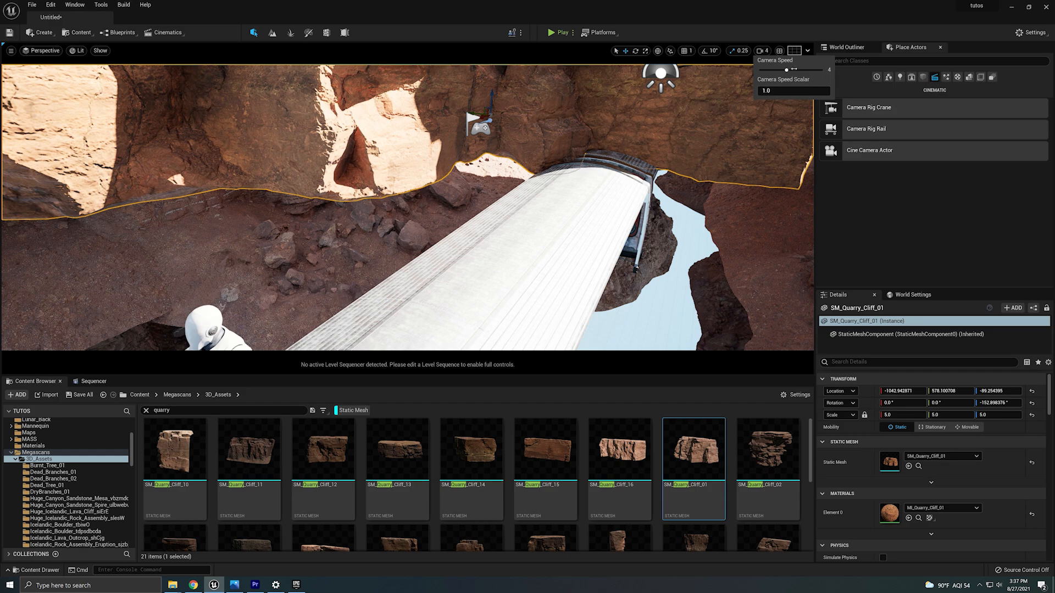
pyautogui.moveTo(512, 175)
pyautogui.mouseDown(button='right')
pyautogui.moveTo(544, 156)
pyautogui.moveTo(576, 181)
pyautogui.moveTo(512, 175)
pyautogui.mouseUp(button='right')
pyautogui.moveTo(432, 185); pyautogui.dragTo(501, 165)
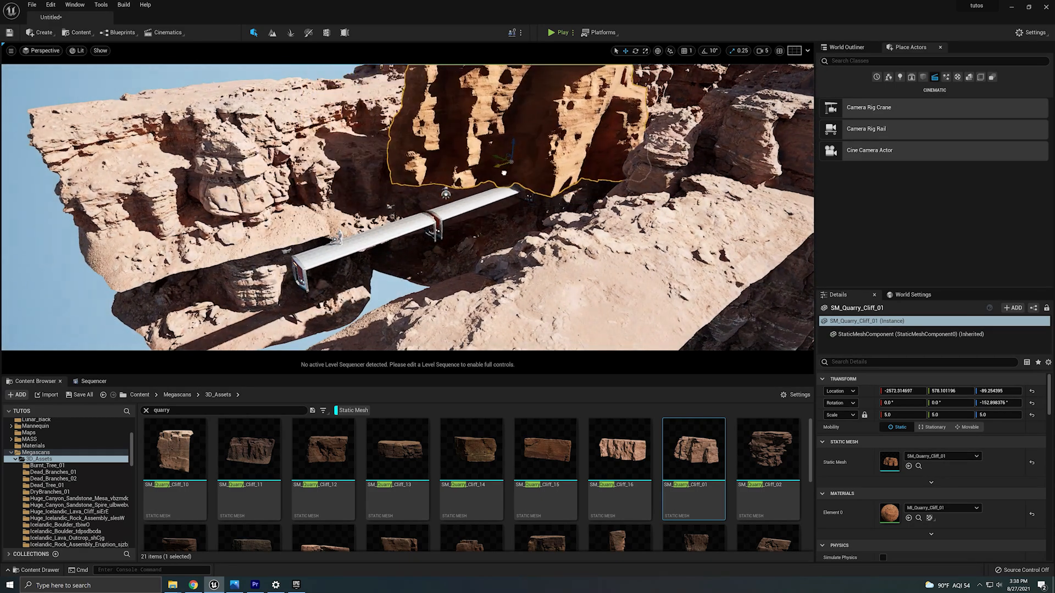
# Scale the quarry cliff uniformly to 4.
pyautogui.click(902, 414)
pyautogui.write('4')
pyautogui.press('Return')
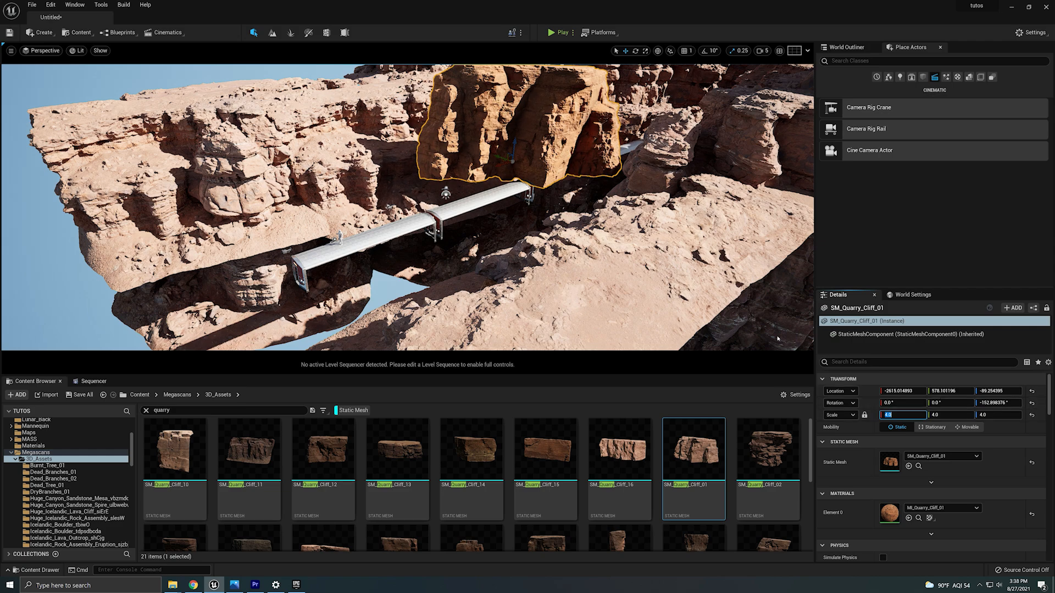
pyautogui.moveTo(489, 224); pyautogui.dragTo(489, 192, button='right')
pyautogui.moveTo(413, 307); pyautogui.dragTo(409, 307, button='right')
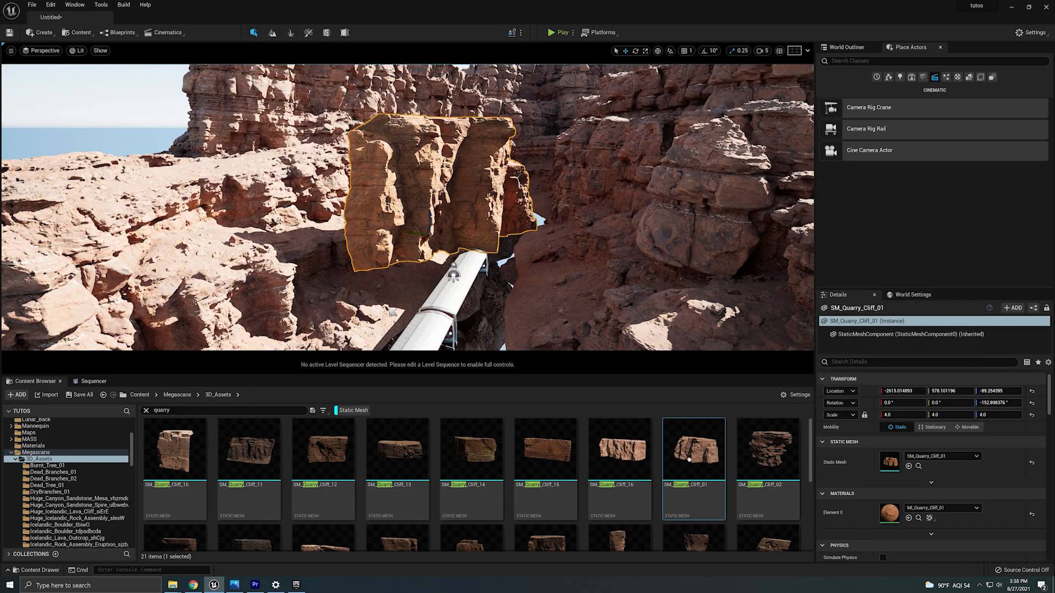
# Reopen the cliff's material and adjust the albedo tint slightly, to about R 1.25, G 0.76, B 0.48.
pyautogui.doubleClick(889, 512)
pyautogui.click(708, 321)
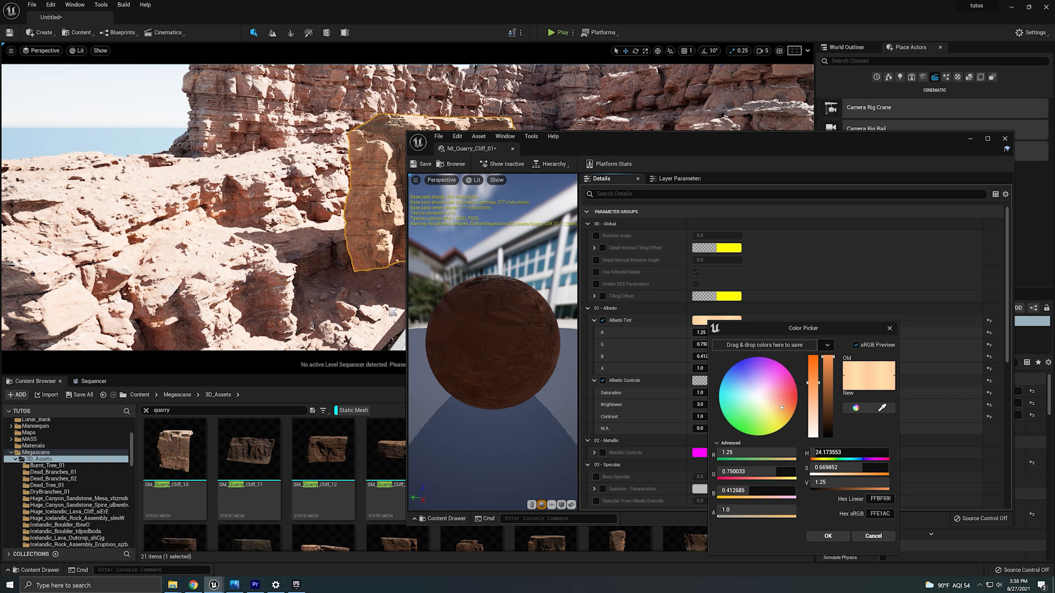
pyautogui.moveTo(781, 407); pyautogui.dragTo(781, 407)
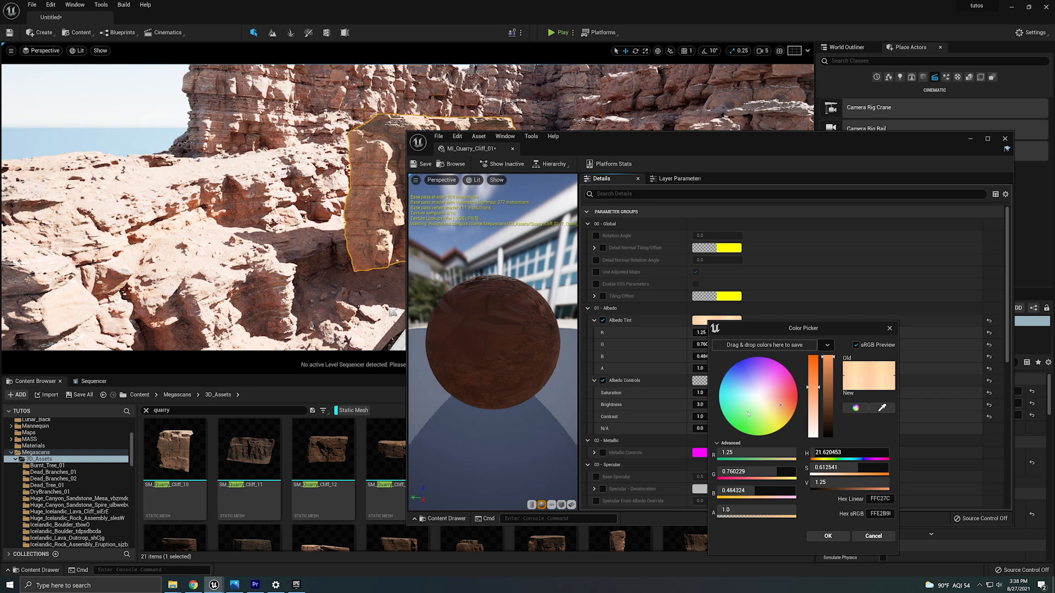
pyautogui.click(827, 536)
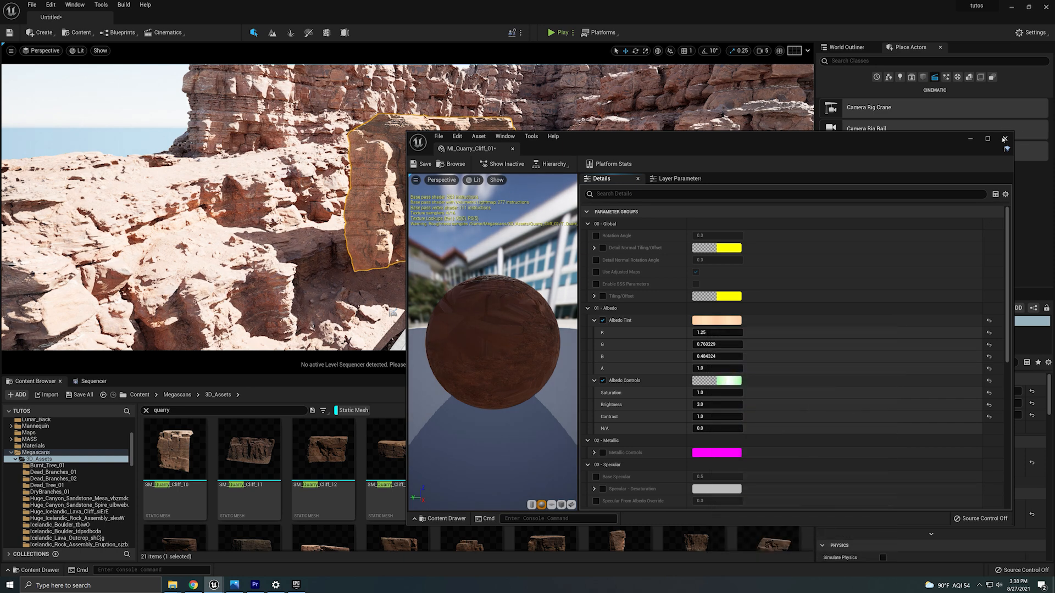
pyautogui.click(714, 322)
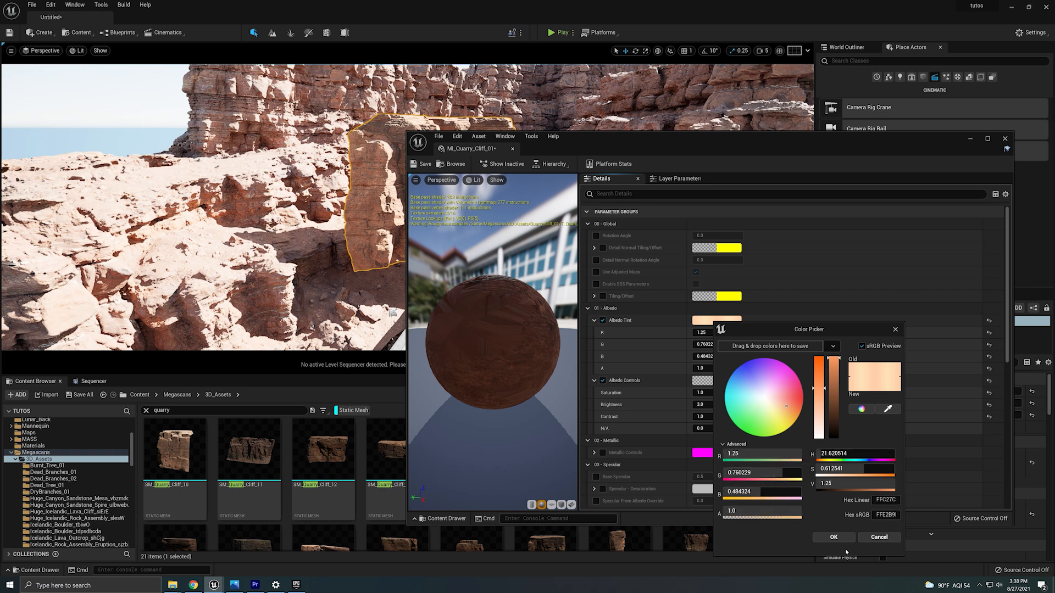
pyautogui.click(833, 537)
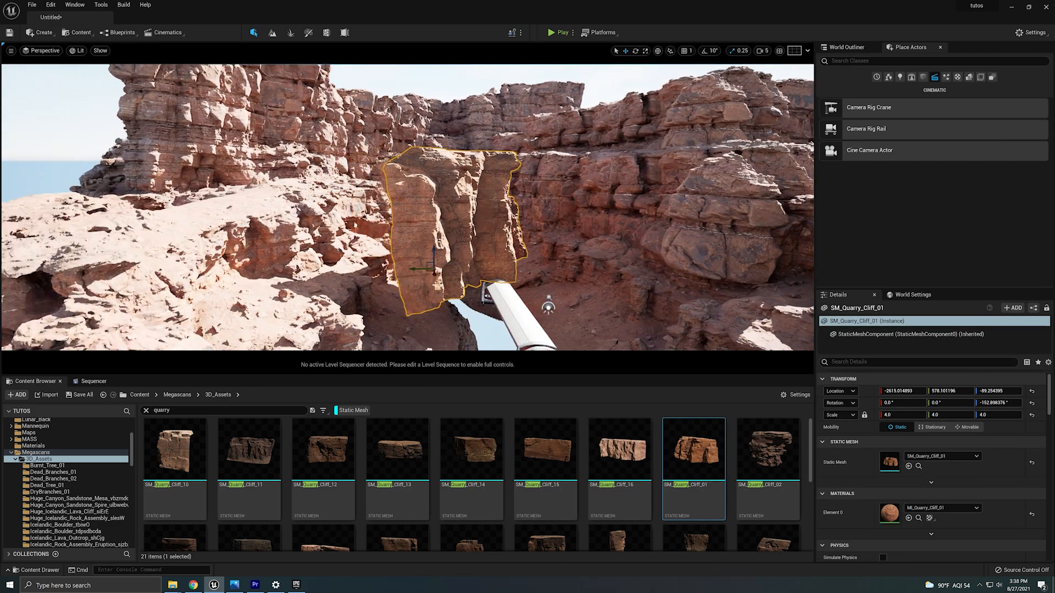
# Move the quarry cliff onto the left canyon rim, lower it, and rotate it about its vertical axis.
pyautogui.moveTo(482, 275); pyautogui.dragTo(413, 275)
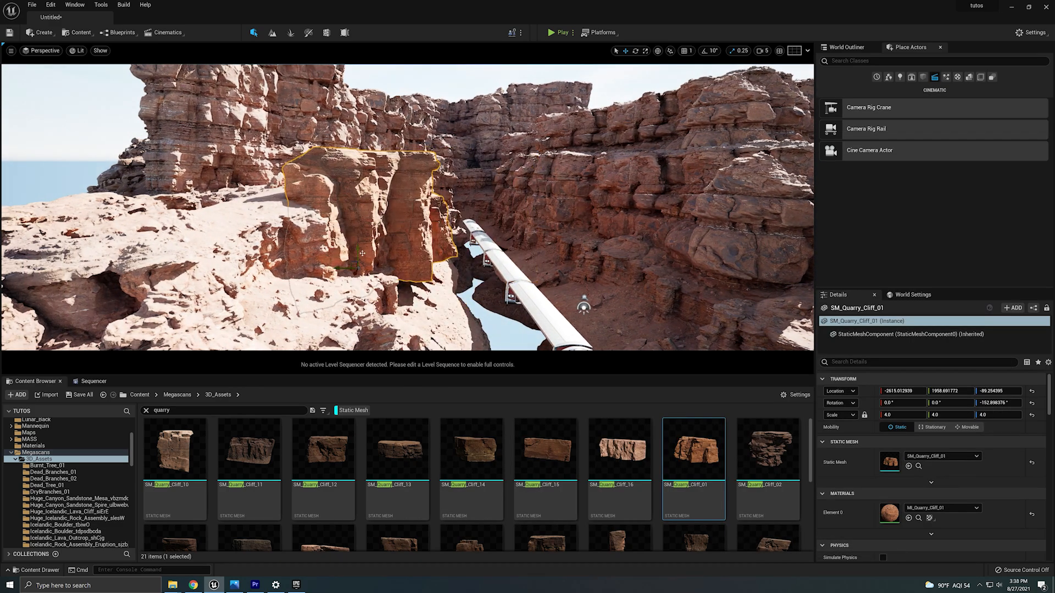
pyautogui.moveTo(359, 252); pyautogui.dragTo(405, 313)
pyautogui.press('e')
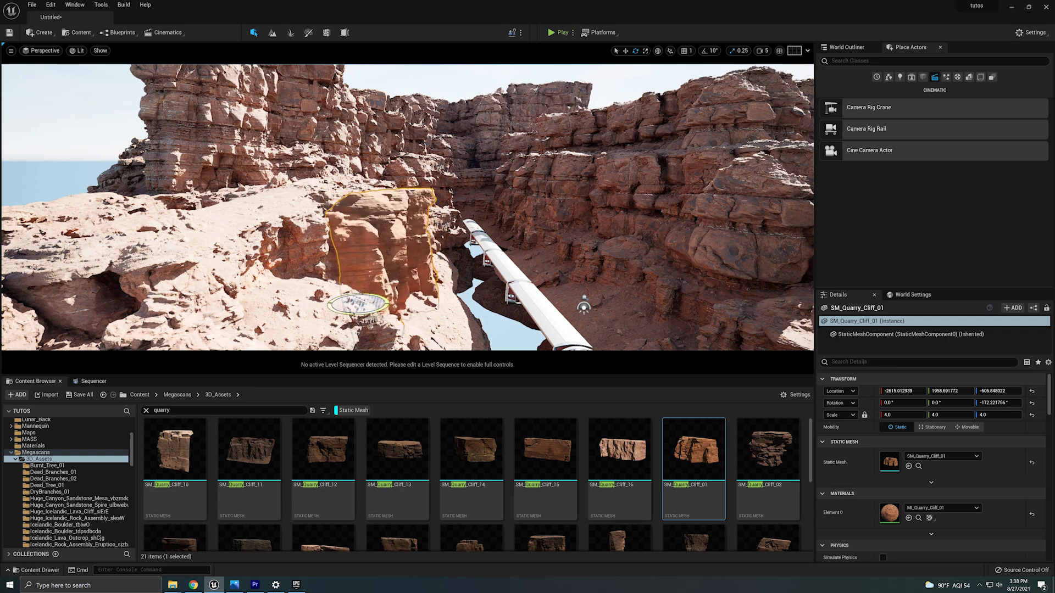
pyautogui.press('d')
pyautogui.moveTo(406, 305); pyautogui.dragTo(348, 321, button='right')
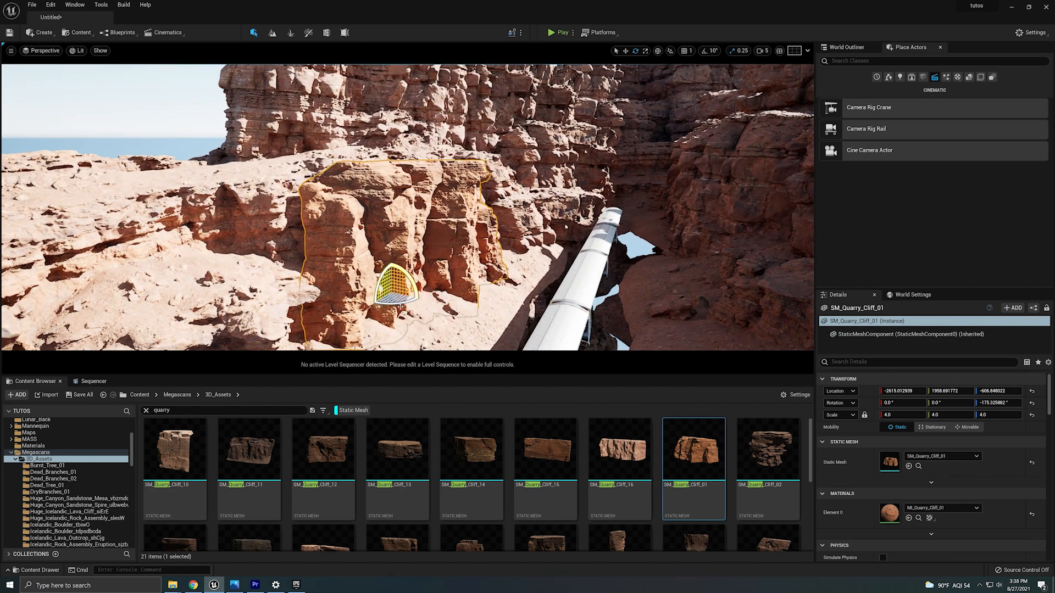
pyautogui.moveTo(407, 301); pyautogui.dragTo(392, 293)
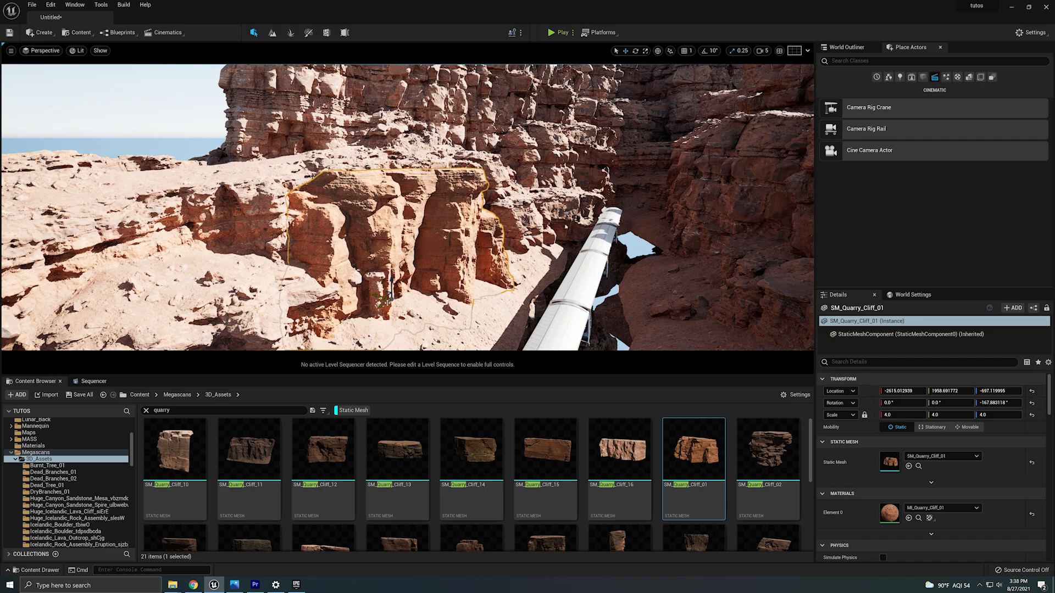
# Place SM_Quarry_Cliff_16 beside the train and scale it uniformly to 5.
pyautogui.click(137, 248)
pyautogui.moveTo(384, 275); pyautogui.dragTo(450, 316, button='right')
pyautogui.moveTo(620, 448); pyautogui.dragTo(511, 256)
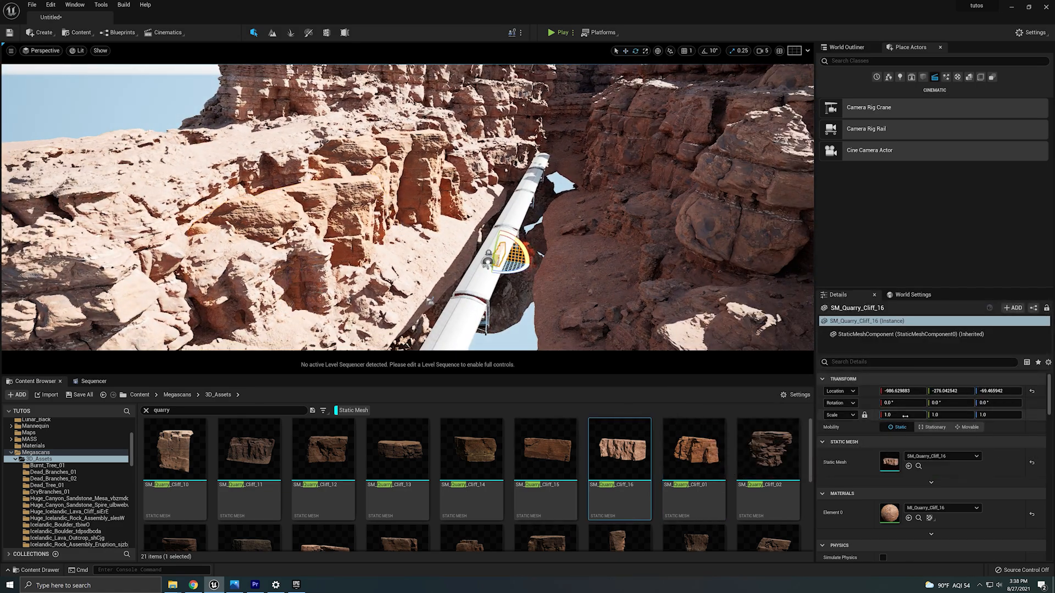
pyautogui.click(905, 416)
pyautogui.write('5')
pyautogui.press('Return')
# Move the Quarry Cliff 16 rock toward the right canyon wall and scale it uniformly to 10.
pyautogui.moveTo(484, 258); pyautogui.dragTo(501, 264, button='right')
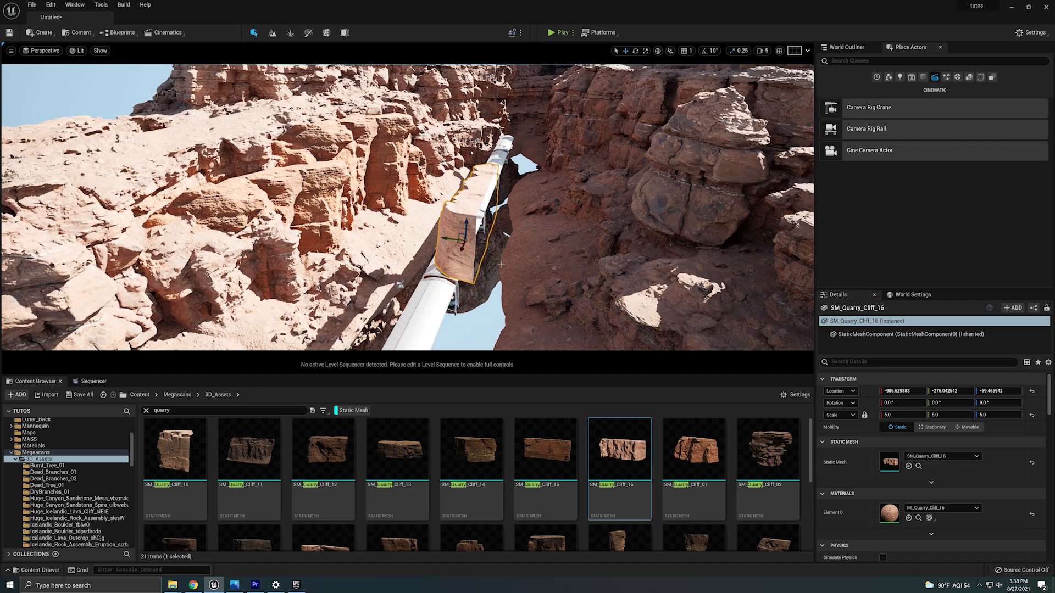
pyautogui.moveTo(465, 237); pyautogui.dragTo(261, 294)
pyautogui.click(904, 415)
pyautogui.write('10')
pyautogui.press('Return')
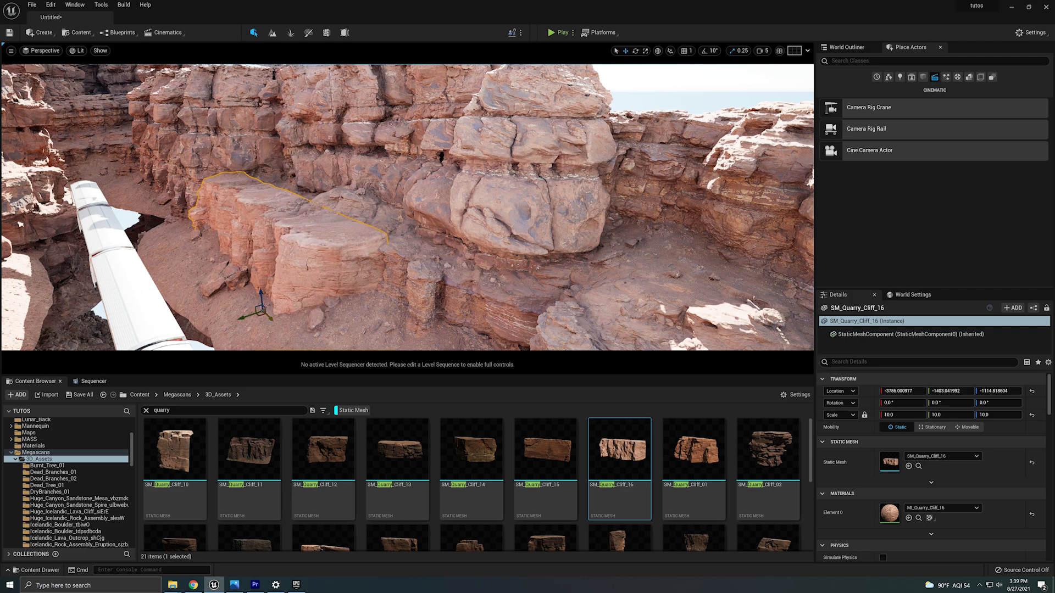
# Reposition the large Quarry Cliff 16 rock against the canyon wall and deselect it.
pyautogui.moveTo(269, 317); pyautogui.dragTo(242, 315, button='right')
pyautogui.moveTo(307, 330); pyautogui.dragTo(278, 235)
pyautogui.press('e')
pyautogui.press('w')
pyautogui.press('e')
pyautogui.press('w')
pyautogui.press('Escape')
pyautogui.scroll(-5, 709, 459)
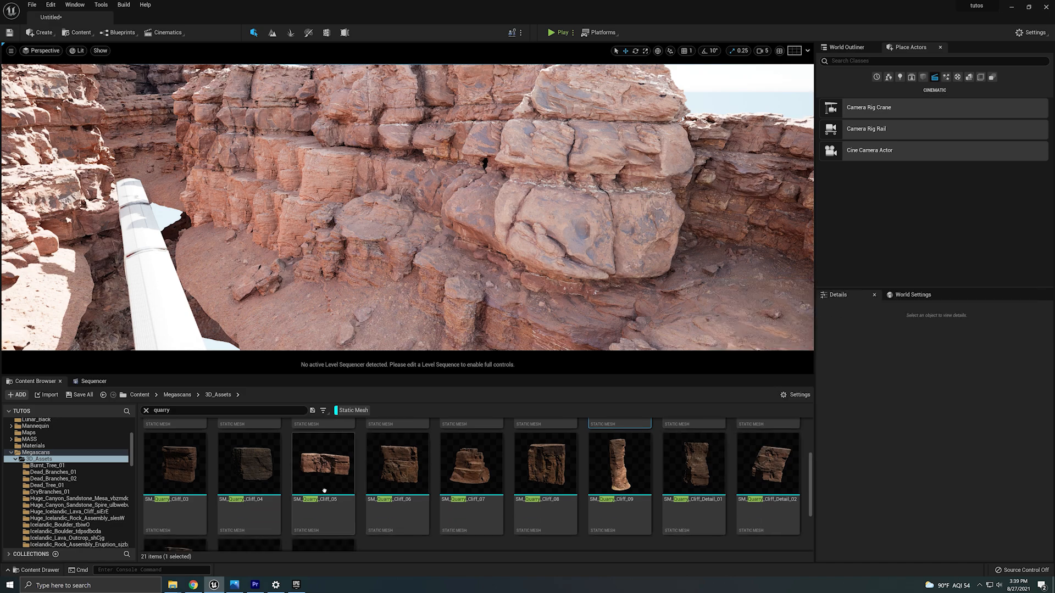
# Place SM_Quarry_Cliff_05 by the near canyon wall, scale it uniformly to 3, and adjust its position.
pyautogui.moveTo(324, 490); pyautogui.dragTo(323, 295)
pyautogui.click(907, 416)
pyautogui.write('5')
pyautogui.press('Return')
pyautogui.write('4')
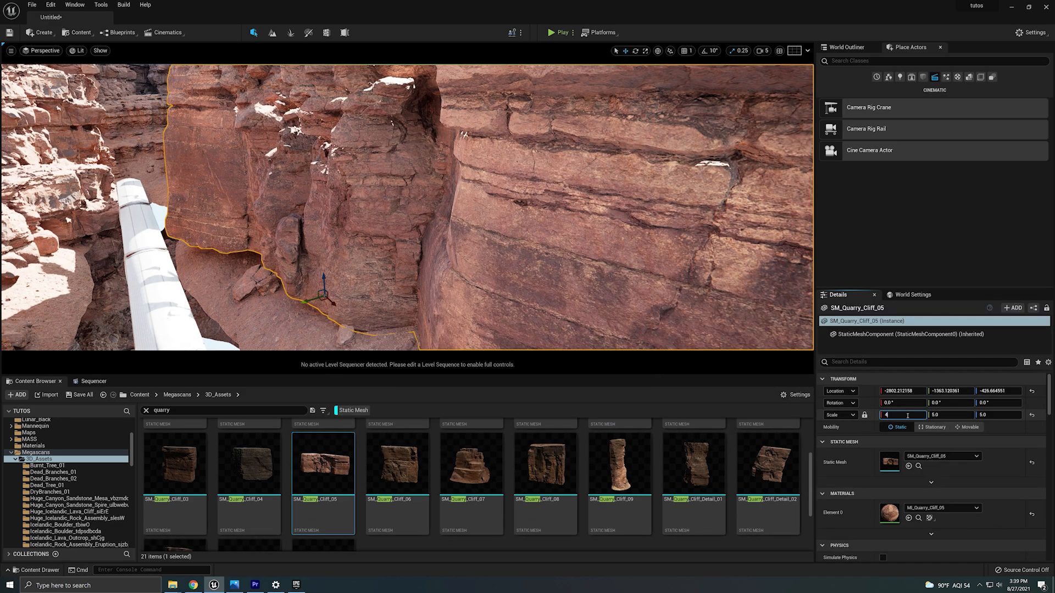
pyautogui.press('Return')
pyautogui.write('3')
pyautogui.press('Return')
pyautogui.moveTo(384, 248); pyautogui.dragTo(351, 269, button='right')
pyautogui.moveTo(351, 274); pyautogui.dragTo(409, 230)
# Pilot CineCameraActor1 in the viewport to check the framing.
pyautogui.click(43, 50)
pyautogui.click(98, 142)
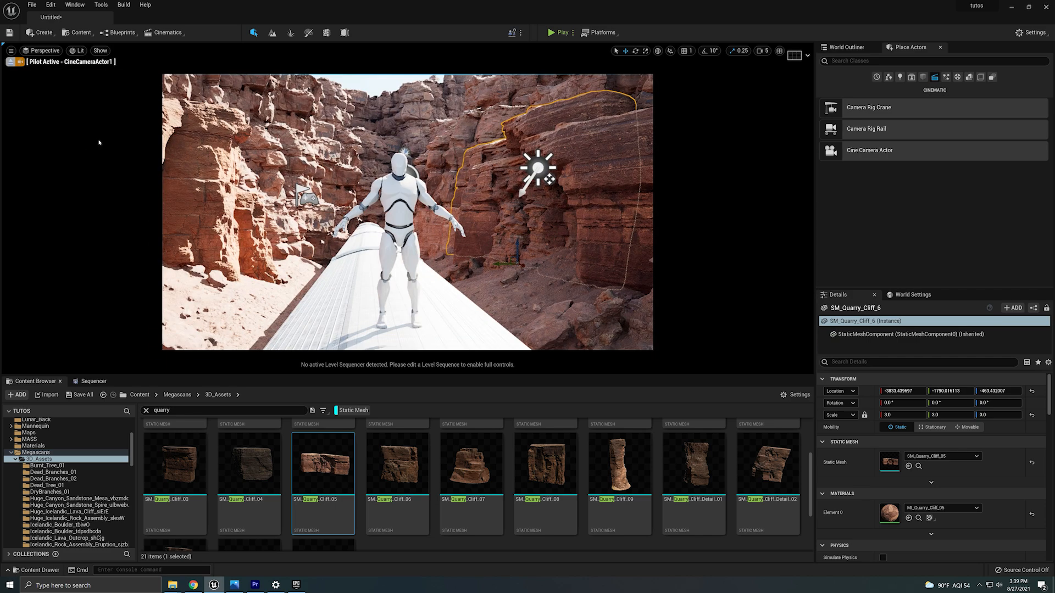
# Move the selected SM_Quarry_Cliff_6 rock within the cine camera view.
pyautogui.press('s')
pyautogui.moveTo(505, 242); pyautogui.dragTo(505, 241, button='right')
pyautogui.moveTo(513, 246); pyautogui.dragTo(514, 258)
pyautogui.moveTo(497, 271); pyautogui.dragTo(482, 272)
# Delete the SM_Quarry_Cliff_6 rock from the canyon in the CineCameraActor1 view.
pyautogui.click(42, 50)
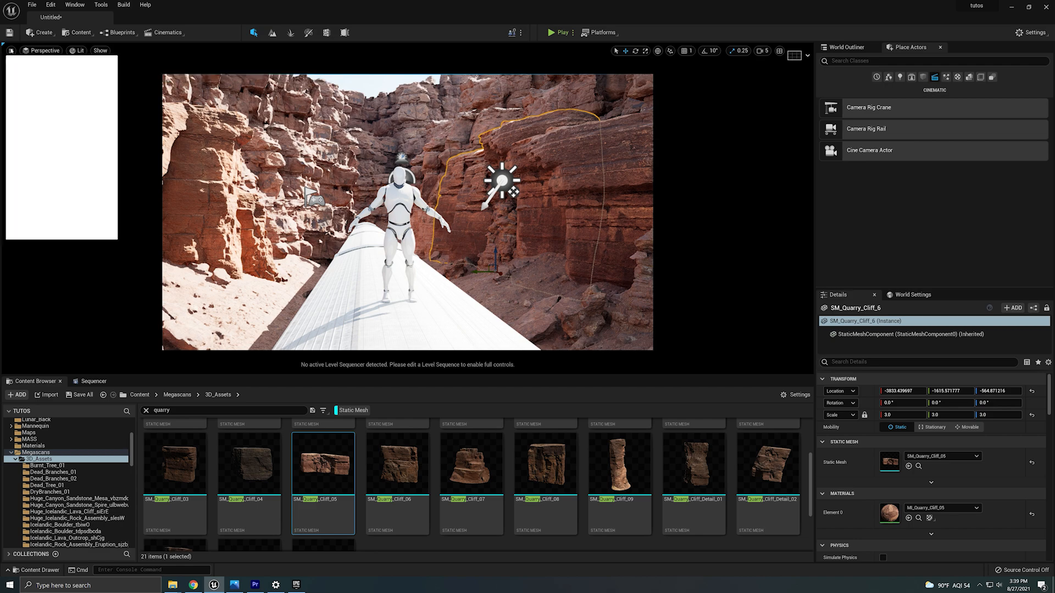
pyautogui.click(104, 23)
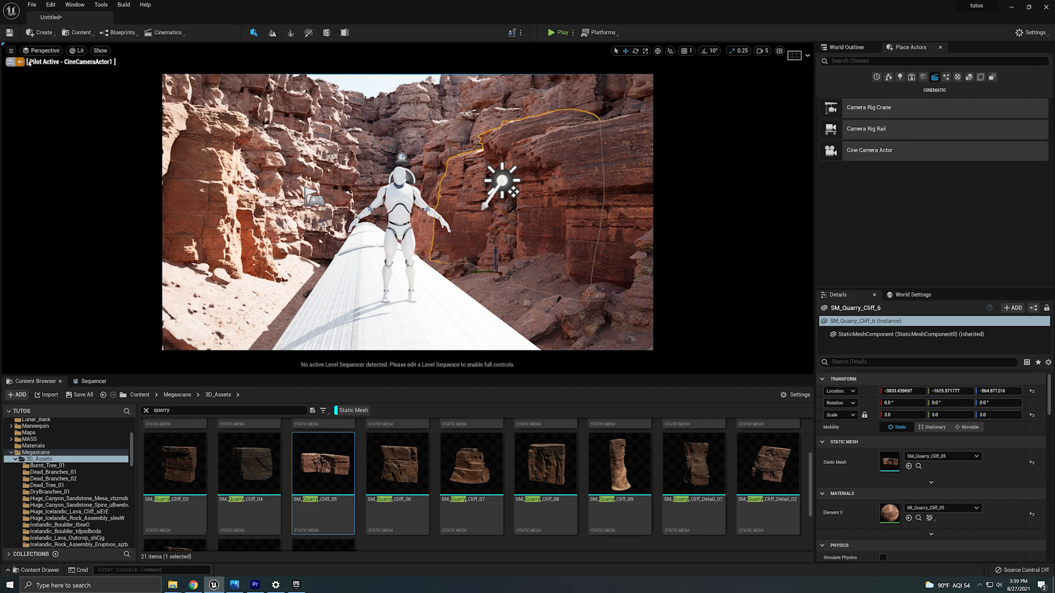
pyautogui.click(23, 63)
pyautogui.click(23, 63)
pyautogui.click(11, 62)
pyautogui.click(42, 50)
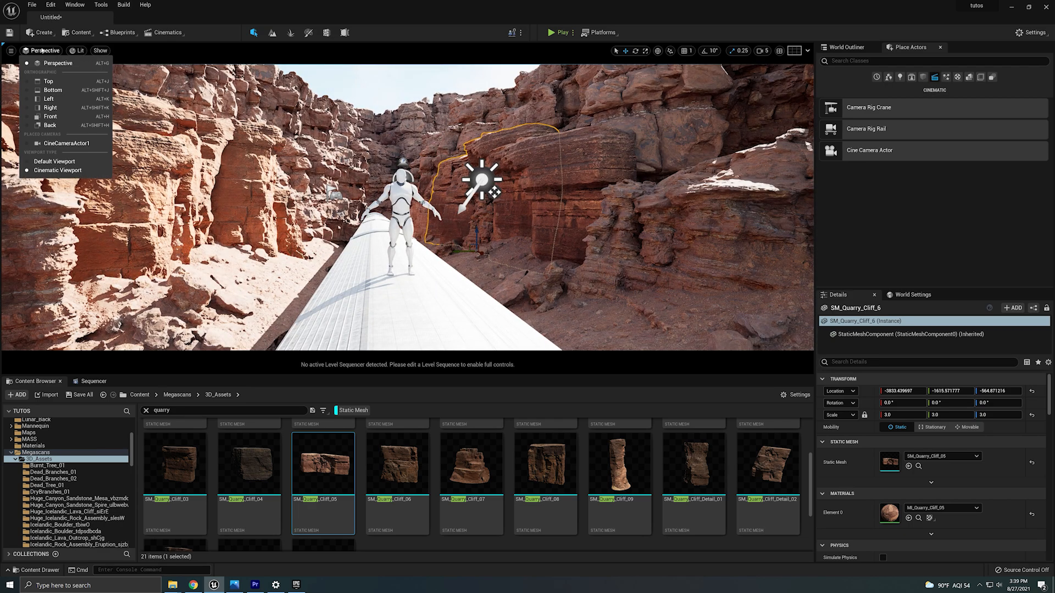
pyautogui.click(80, 142)
pyautogui.moveTo(482, 272); pyautogui.dragTo(501, 196)
pyautogui.press('Delete')
# Place SM_Quarry_Cliff_09 by the left canyon wall, scale it uniformly to 3, and adjust its position.
pyautogui.click(236, 209)
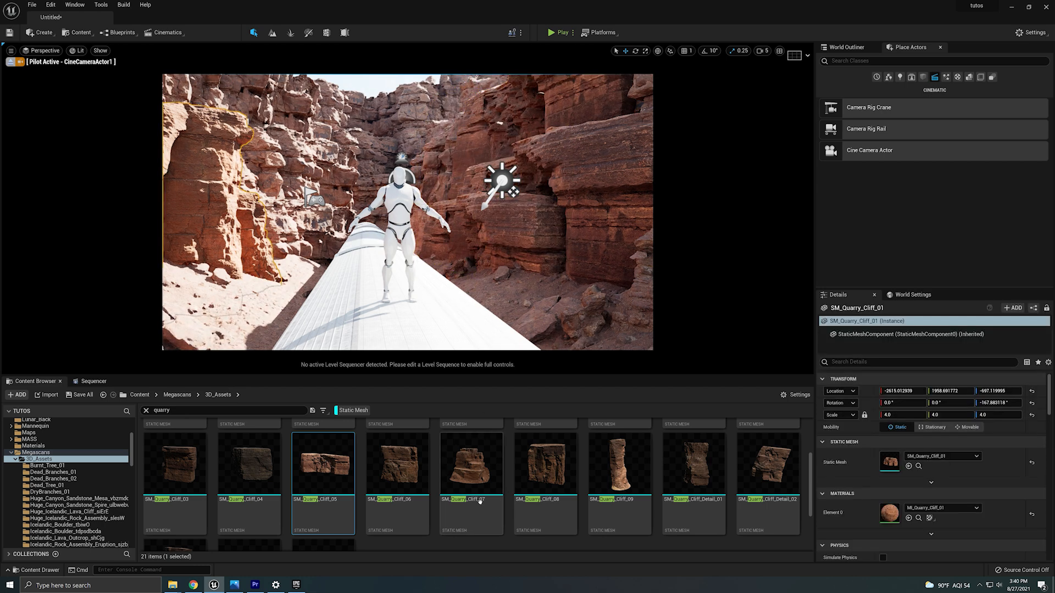
pyautogui.scroll(-3, 479, 505)
pyautogui.scroll(1, 478, 507)
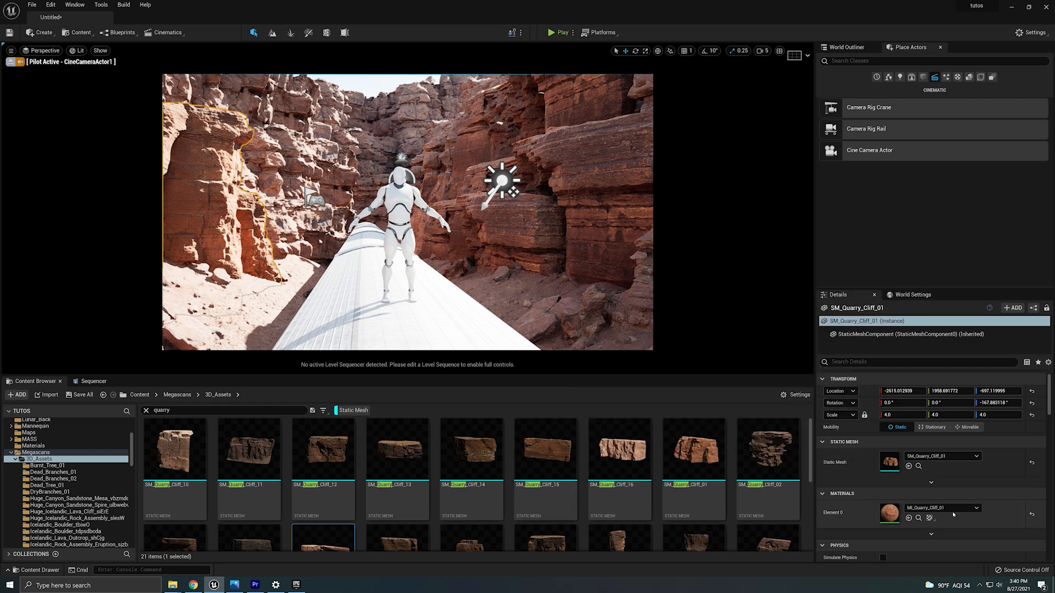
pyautogui.scroll(1, 759, 482)
pyautogui.moveTo(619, 516); pyautogui.dragTo(286, 251)
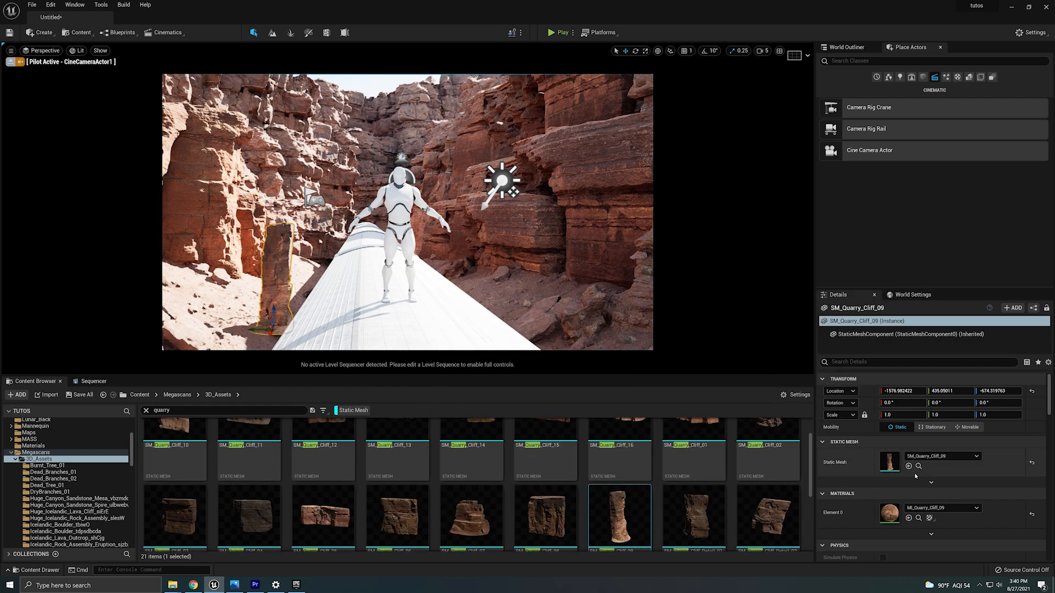
pyautogui.click(901, 415)
pyautogui.write('3')
pyautogui.press('Return')
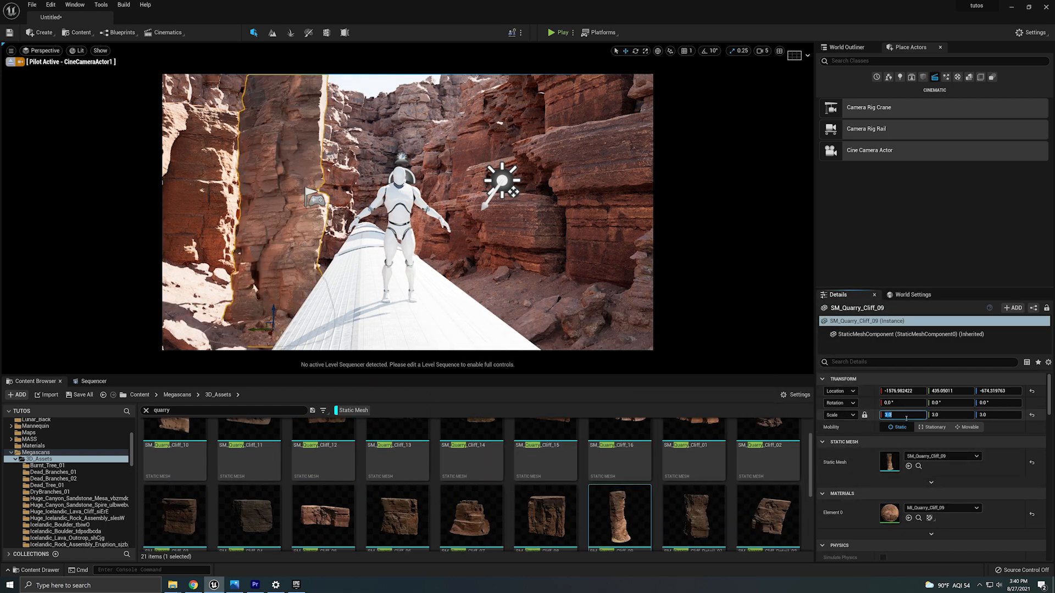
pyautogui.moveTo(245, 329); pyautogui.dragTo(231, 329)
pyautogui.moveTo(249, 315); pyautogui.dragTo(259, 388)
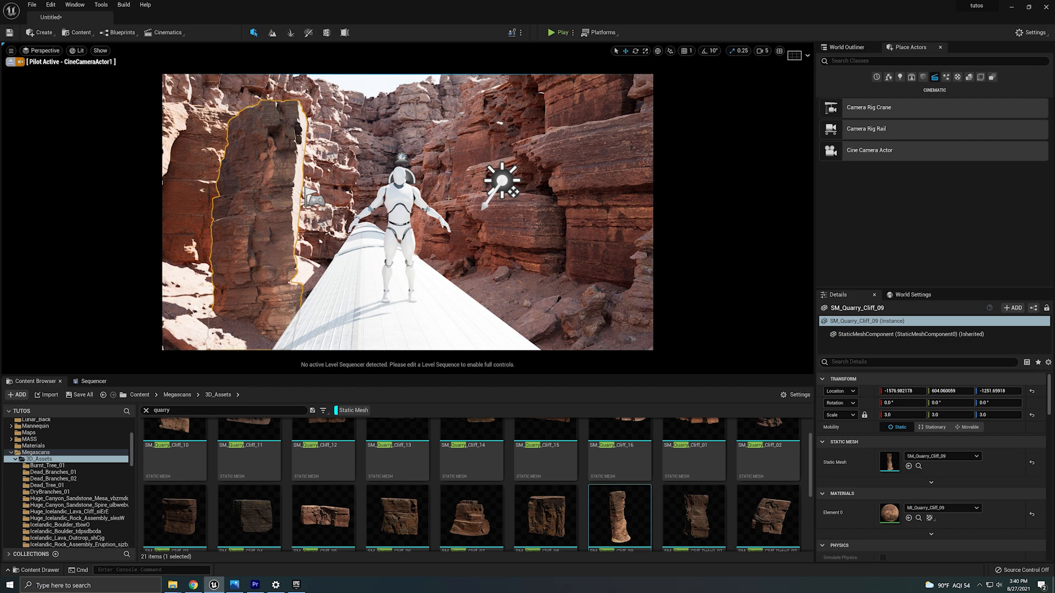
pyautogui.click(367, 153)
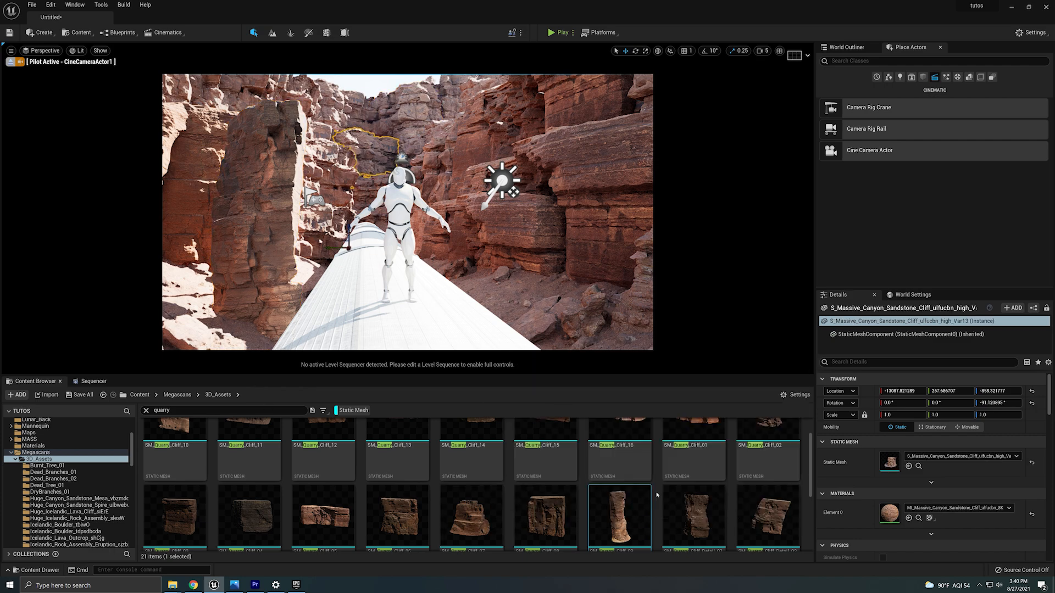
# Drop SM_Quarry_Cliff_08 into the canyon and set its material's Albedo Controls brightness to 3.
pyautogui.moveTo(545, 516); pyautogui.dragTo(391, 253)
pyautogui.doubleClick(889, 513)
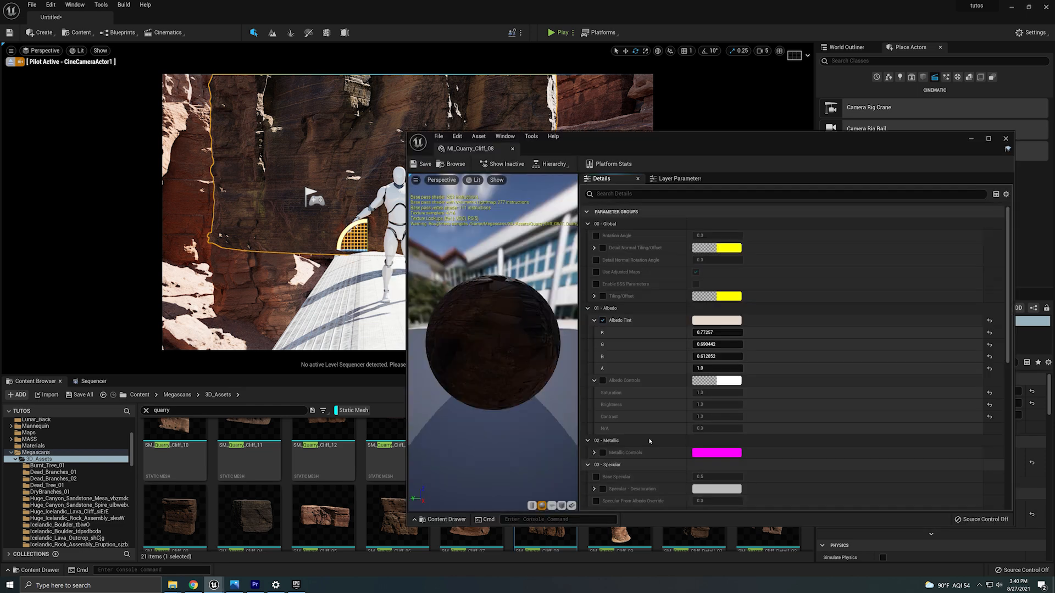
pyautogui.click(603, 380)
pyautogui.click(711, 405)
pyautogui.write('3')
pyautogui.press('Return')
# Shift the MI_Quarry_Cliff_08 albedo tint toward a warm orange and close the material editor.
pyautogui.click(709, 321)
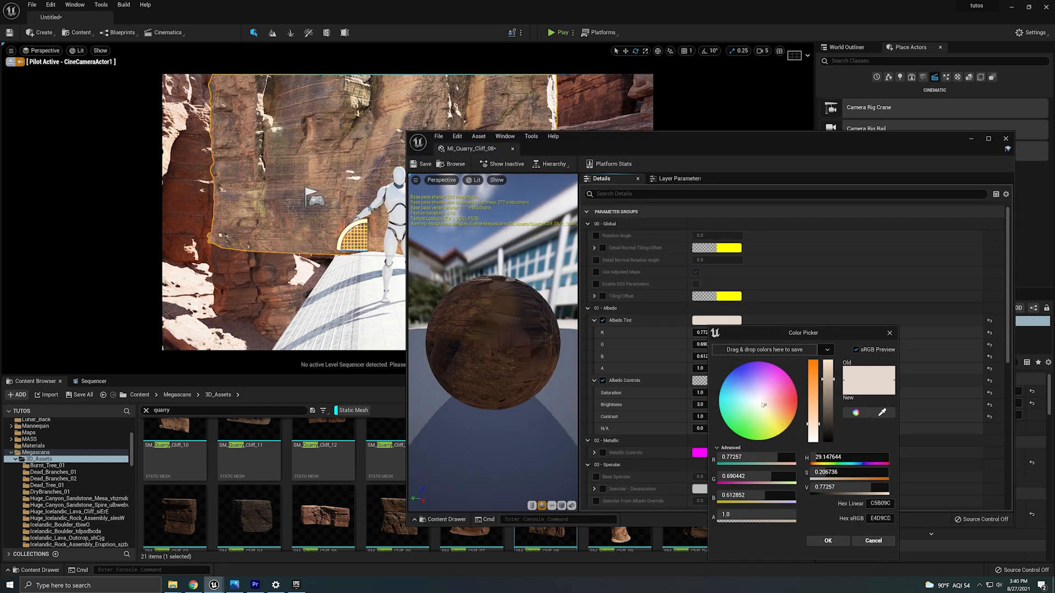
pyautogui.moveTo(763, 405); pyautogui.dragTo(778, 413)
pyautogui.click(828, 541)
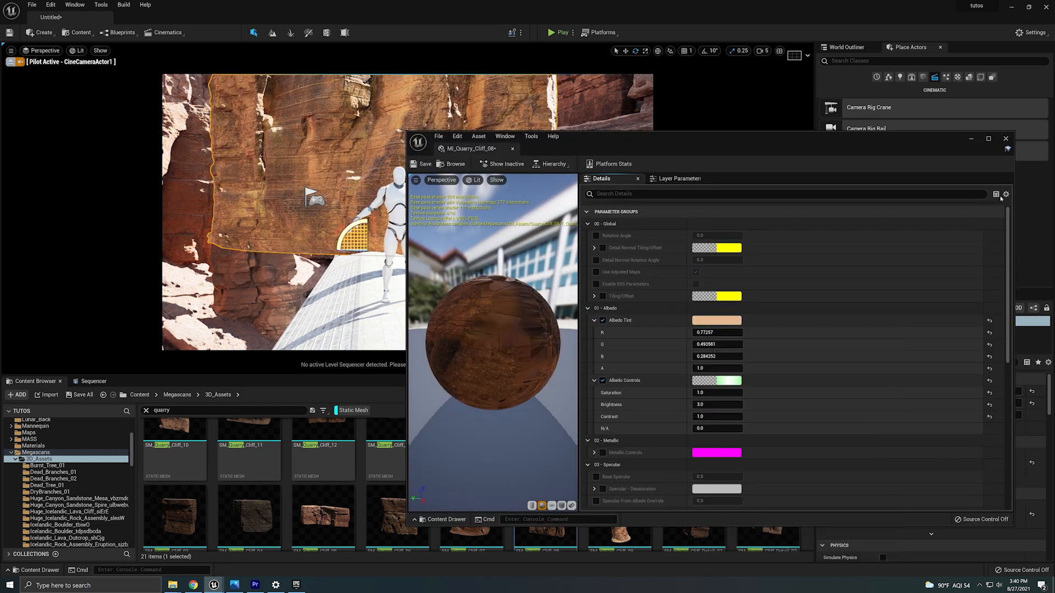
pyautogui.click(1006, 138)
# Move the SM_Quarry_Cliff_08 rock out behind the canyon and scale it uniformly to 3.
pyautogui.press('w')
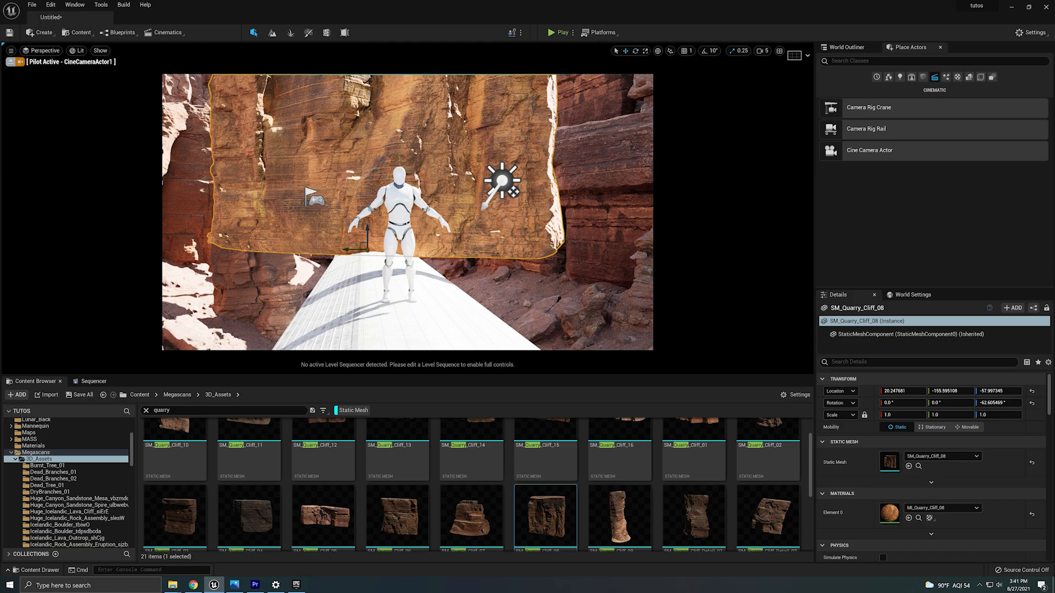
pyautogui.moveTo(368, 253); pyautogui.dragTo(1, 63)
pyautogui.click(11, 62)
pyautogui.moveTo(352, 209); pyautogui.dragTo(494, 247, button='right')
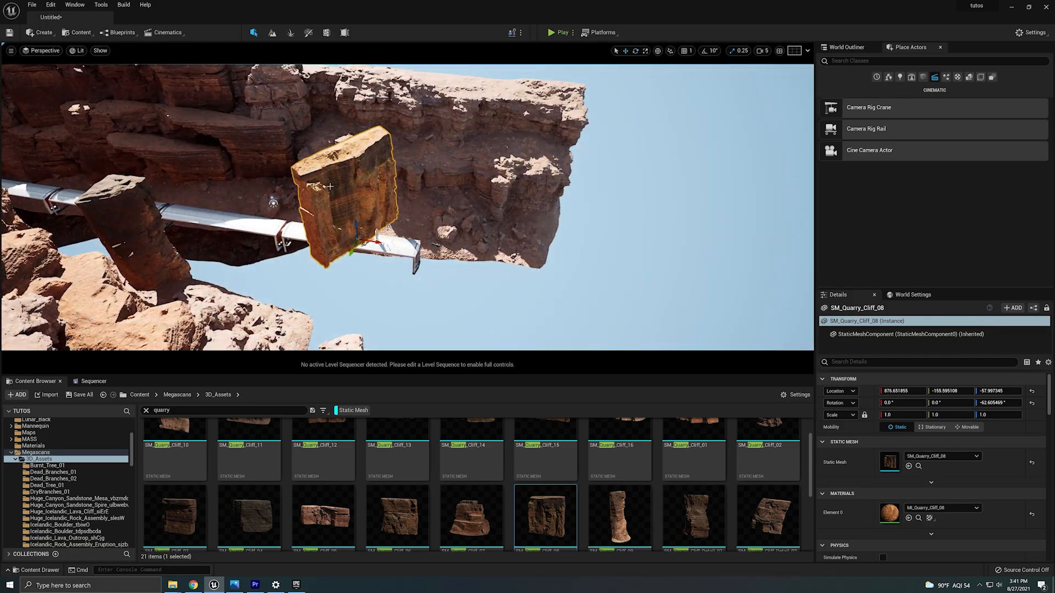
pyautogui.moveTo(330, 250); pyautogui.dragTo(52, 189)
pyautogui.moveTo(385, 242); pyautogui.dragTo(264, 219, button='right')
pyautogui.moveTo(385, 263); pyautogui.dragTo(251, 215)
pyautogui.click(900, 415)
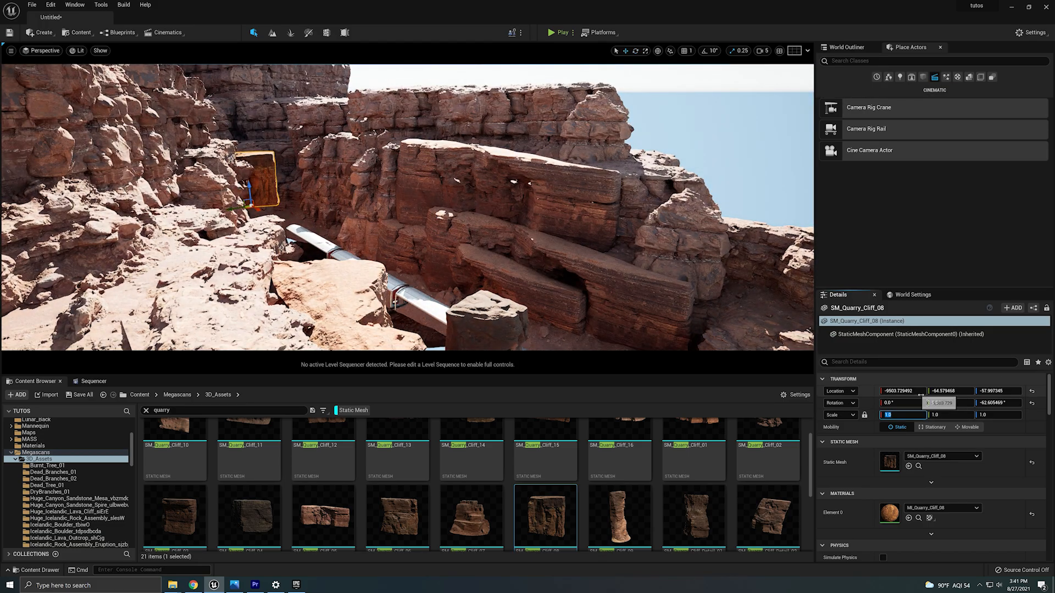
pyautogui.write('3')
pyautogui.press('Return')
# Reposition and rotate the SM_Quarry_Cliff_08 rock into the far canyon wall behind the mannequin.
pyautogui.moveTo(352, 127); pyautogui.dragTo(311, 154, button='right')
pyautogui.moveTo(320, 140); pyautogui.dragTo(404, 182)
pyautogui.press('e')
pyautogui.press('w')
pyautogui.moveTo(404, 183); pyautogui.dragTo(403, 138, button='right')
pyautogui.keyDown('alt'); pyautogui.moveTo(402, 267); pyautogui.dragTo(424, 250); pyautogui.keyUp('alt')
pyautogui.press('e')
pyautogui.press('w')
pyautogui.click(43, 51)
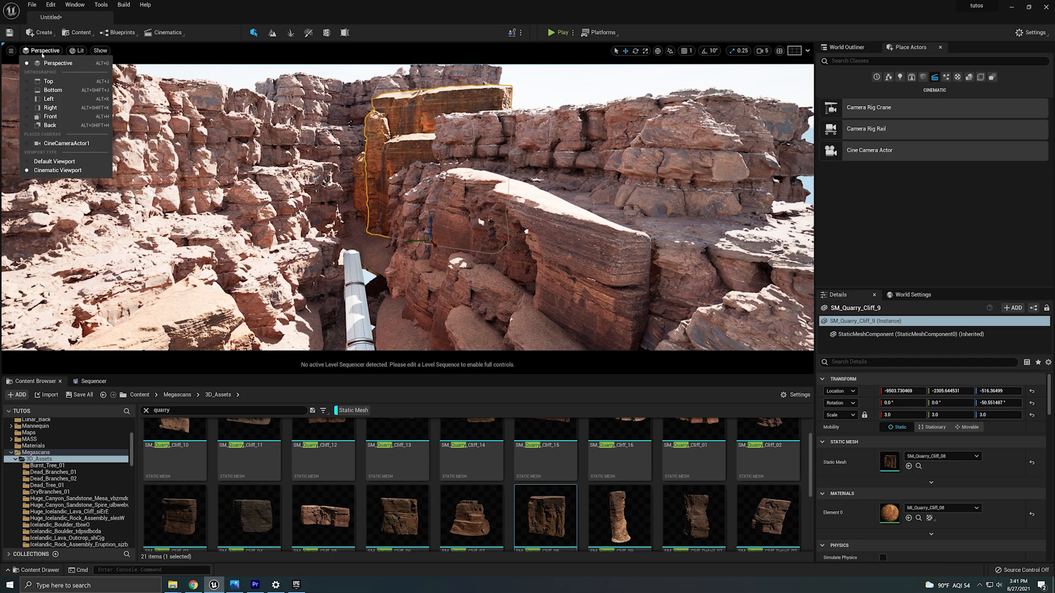
pyautogui.click(74, 144)
# Open the rock's MI_Quarry_Cliff_08 material and set its Albedo contrast to 0.8 and saturation to 0.9.
pyautogui.click(519, 295)
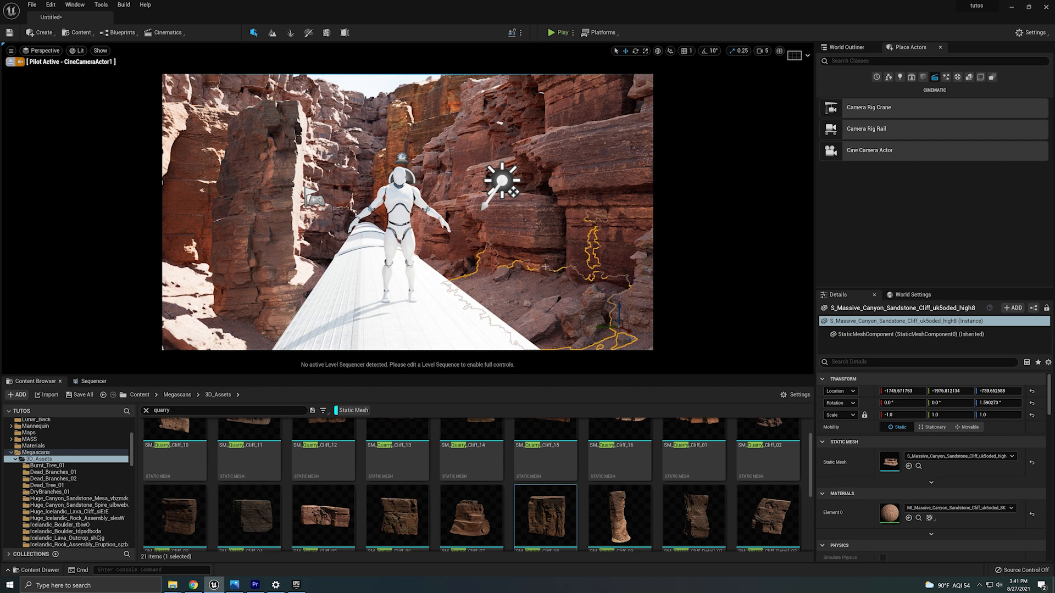
pyautogui.press('Escape')
pyautogui.click(448, 114)
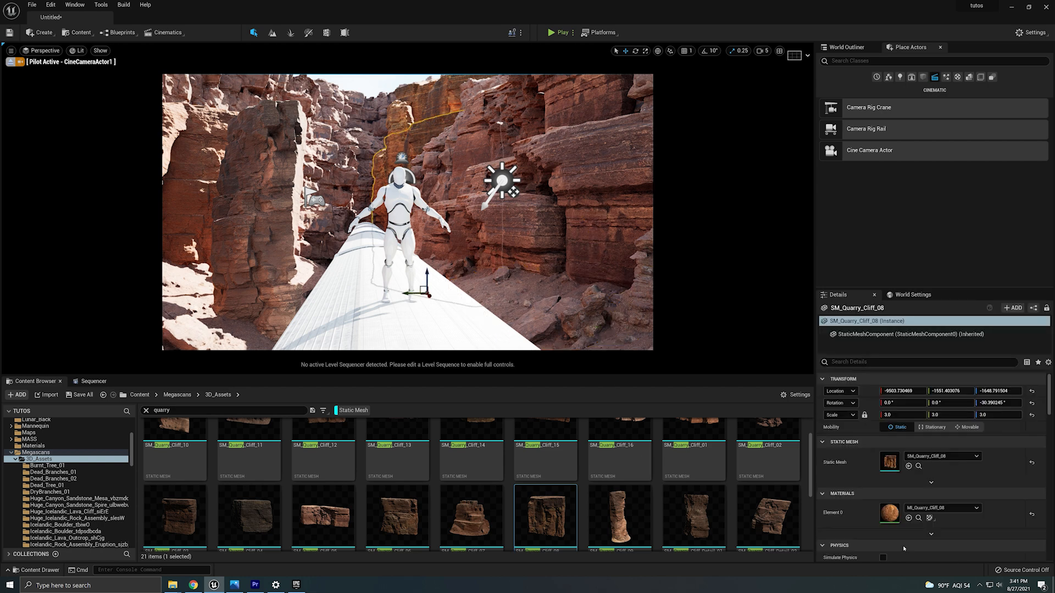
pyautogui.doubleClick(889, 513)
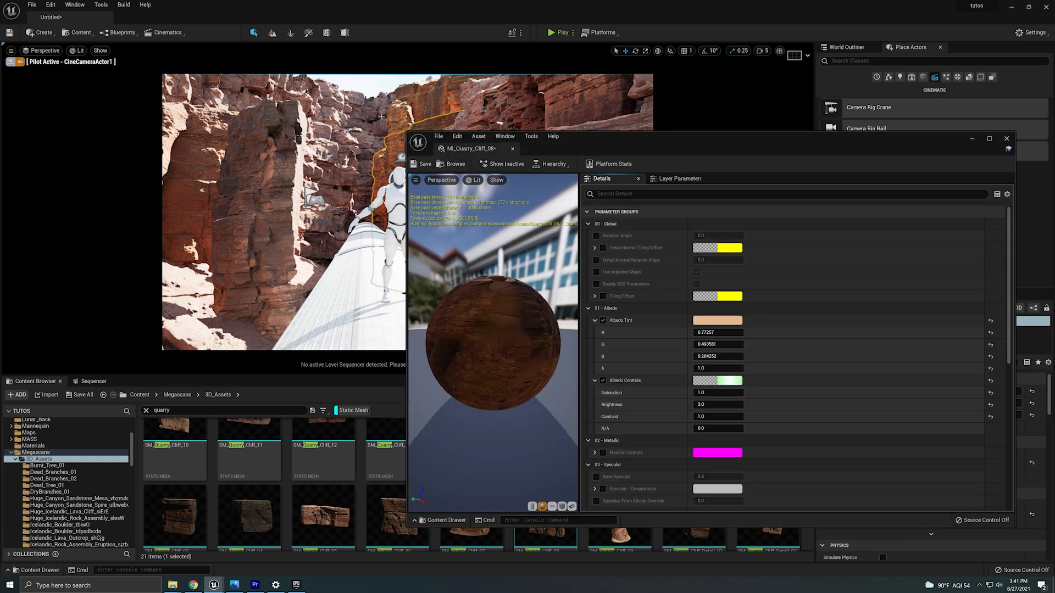
pyautogui.click(716, 321)
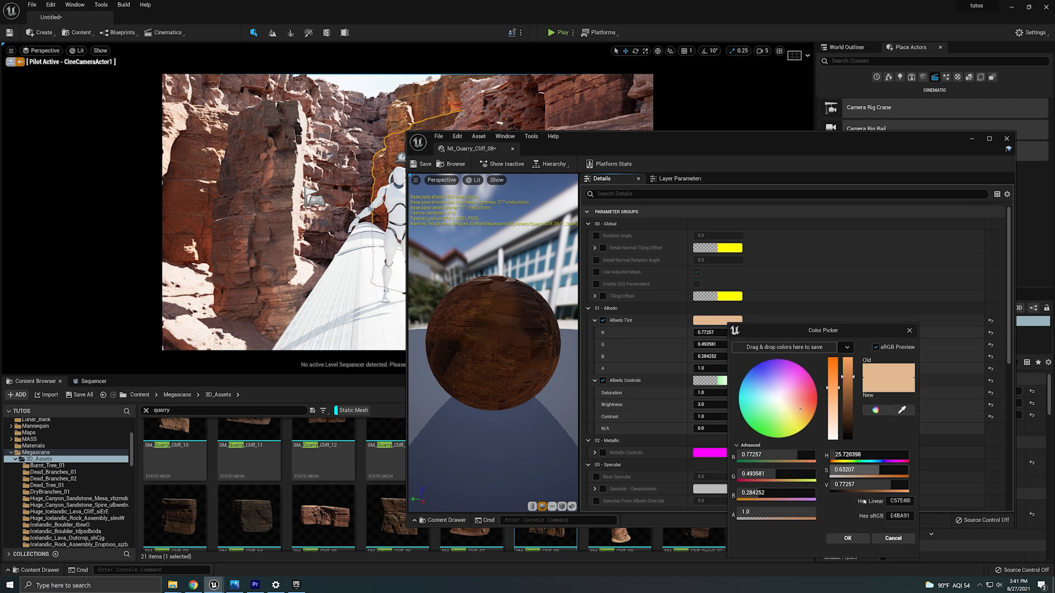
pyautogui.click(894, 541)
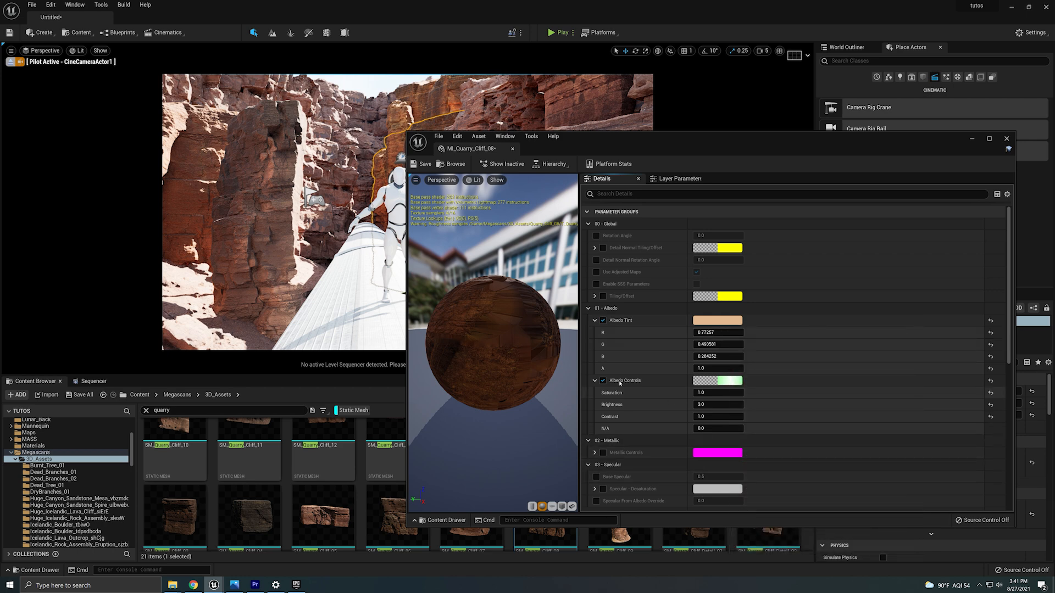
pyautogui.moveTo(718, 149); pyautogui.dragTo(773, 145)
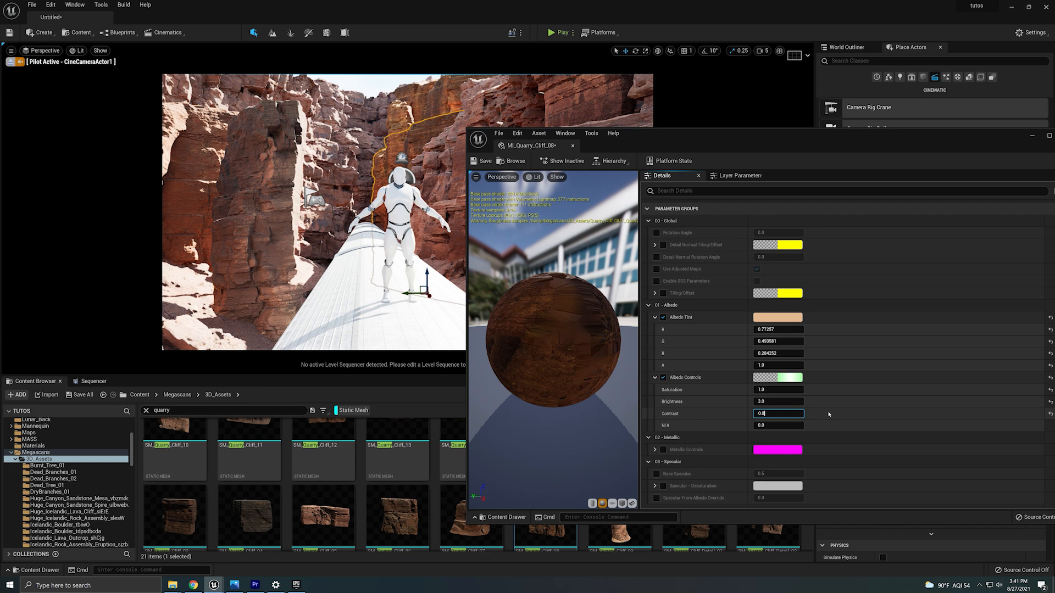
pyautogui.press('Return')
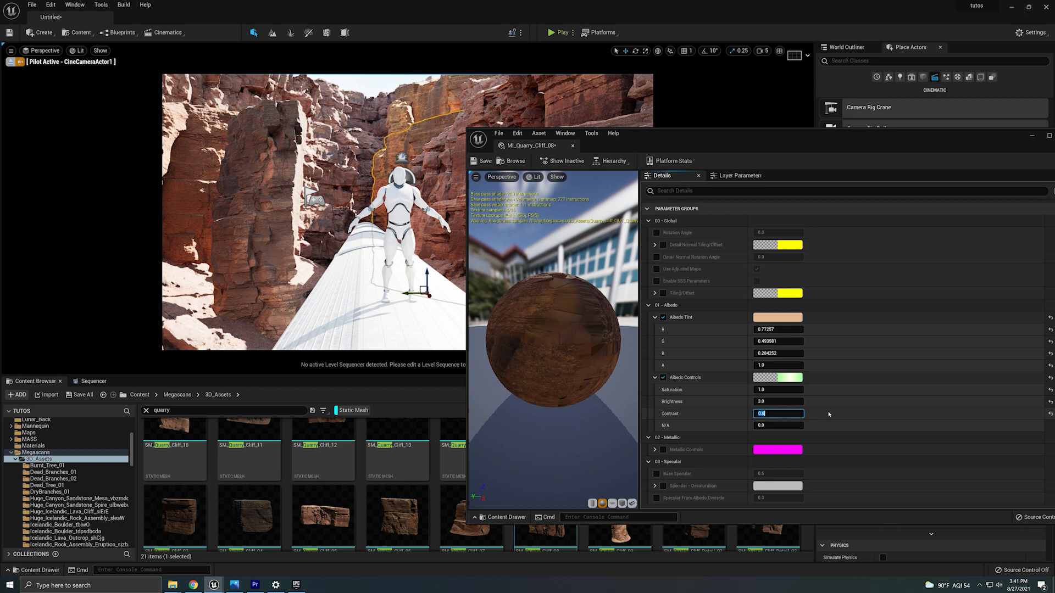
pyautogui.press('Return')
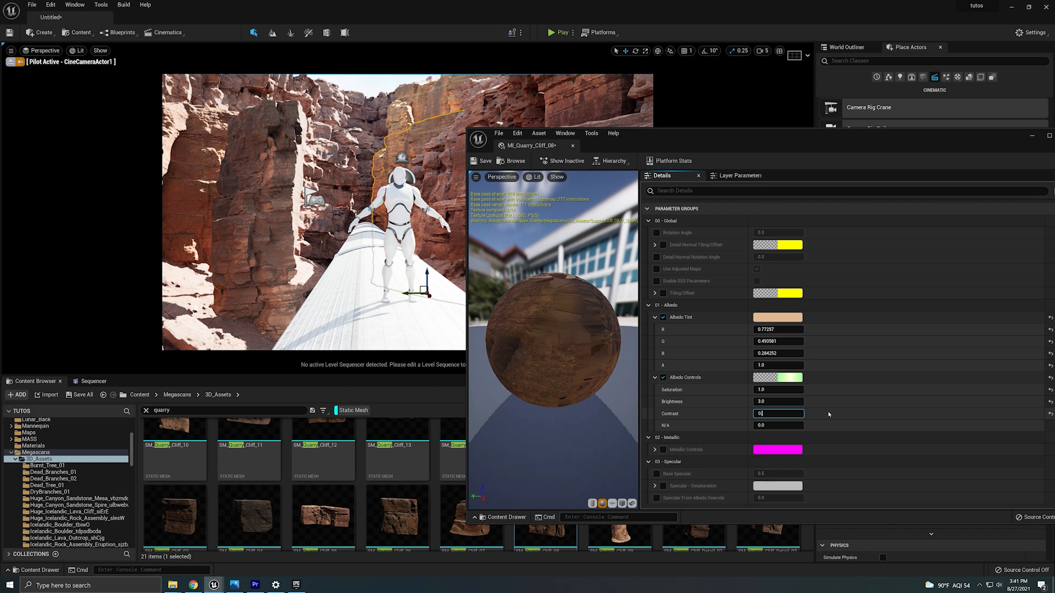
pyautogui.write('0.8')
pyautogui.press('Return')
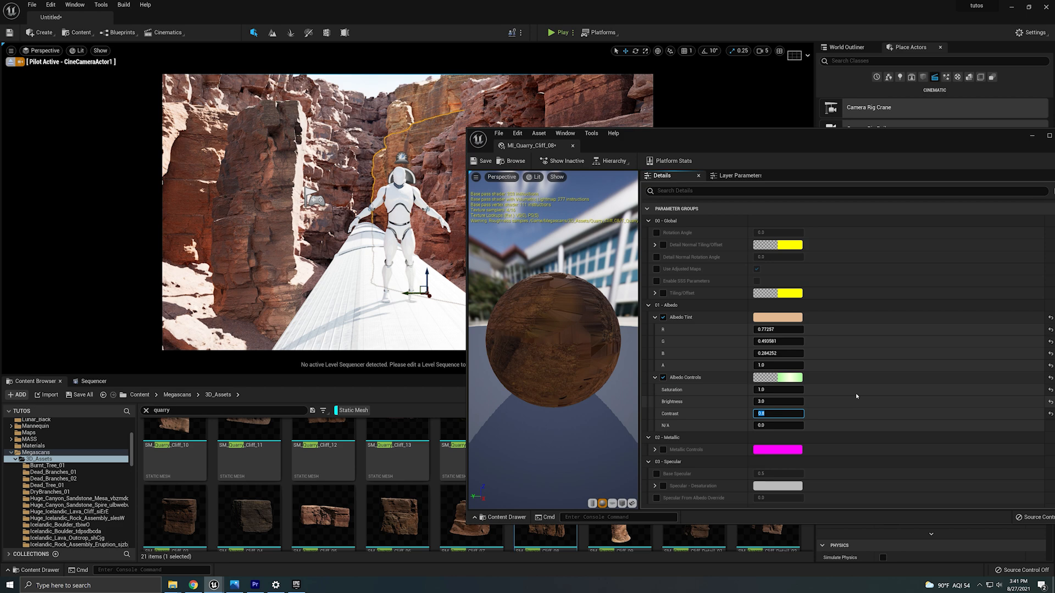
pyautogui.click(767, 389)
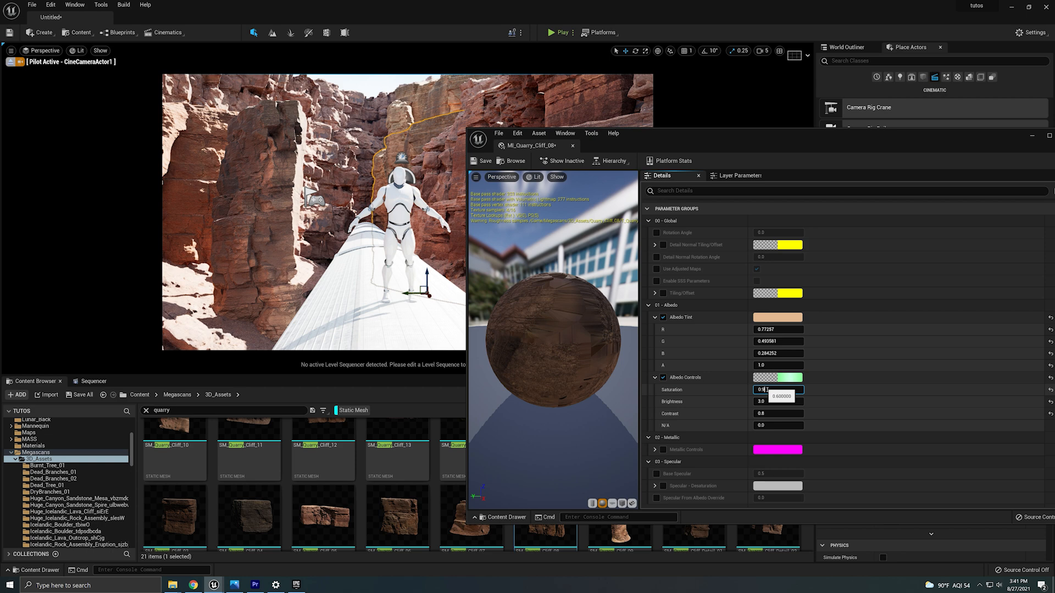
# Deepen the MI_Quarry_Cliff_08 albedo tint to a stronger orange.
pyautogui.click(775, 318)
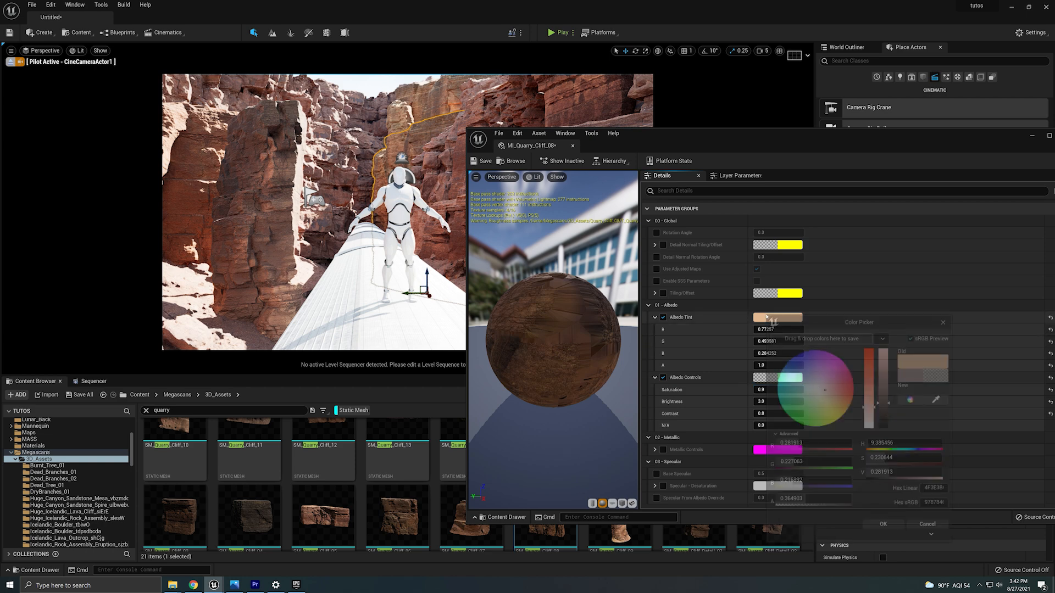
pyautogui.moveTo(839, 403); pyautogui.dragTo(848, 404)
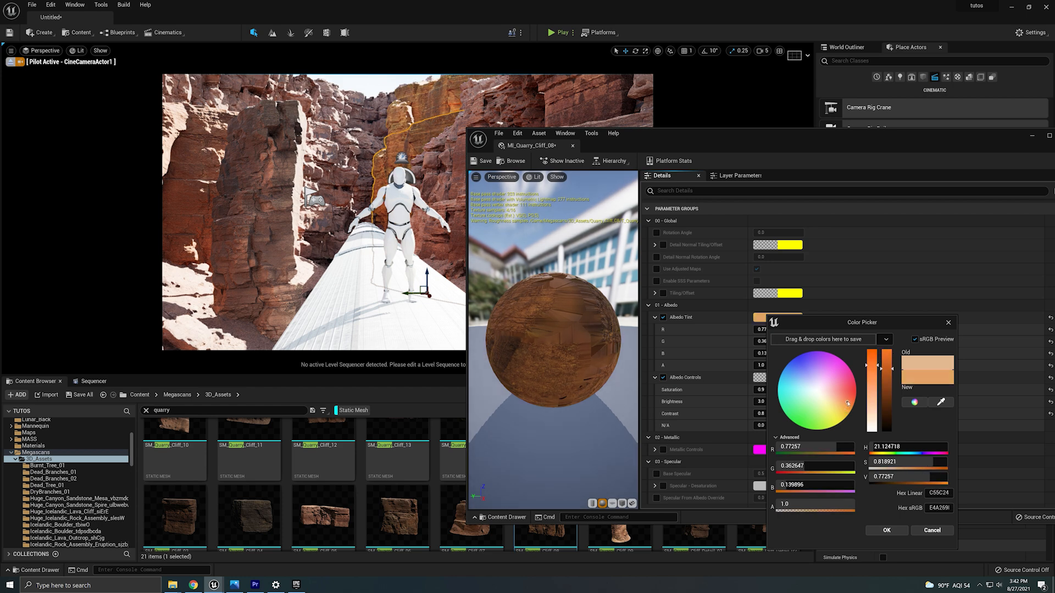
pyautogui.click(902, 531)
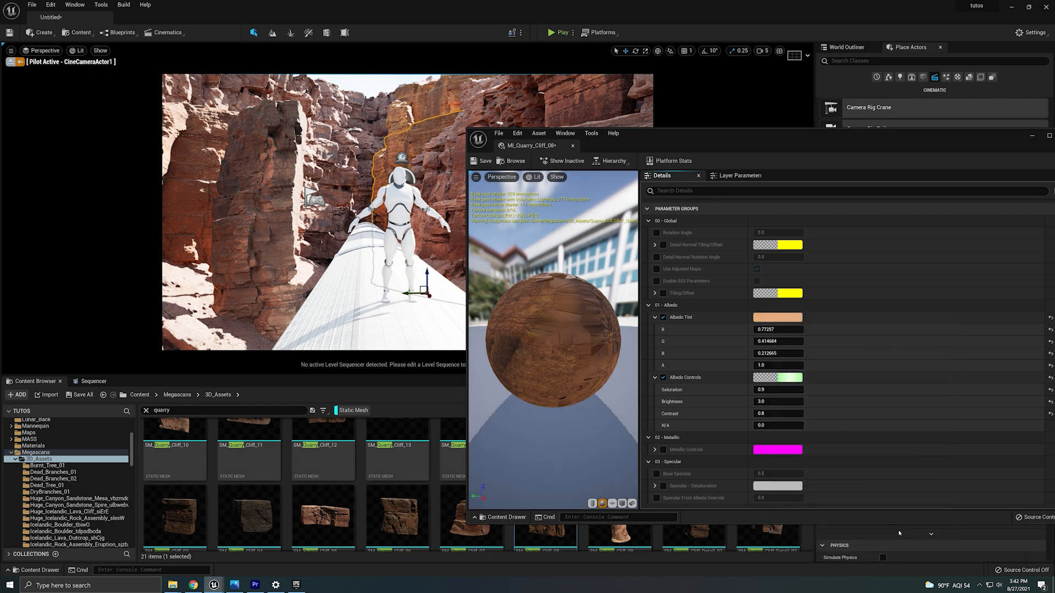
# Open the tall left rock's MI_Quarry_Cliff_09 material and set its Albedo contrast to 0.9.
pyautogui.click(243, 198)
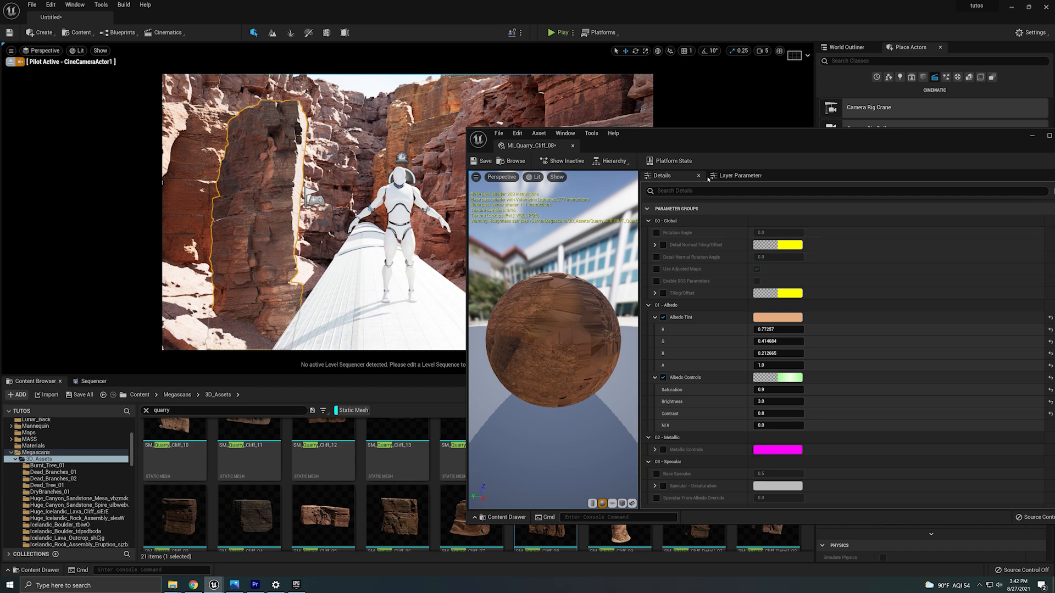
pyautogui.moveTo(1049, 139); pyautogui.dragTo(916, 137)
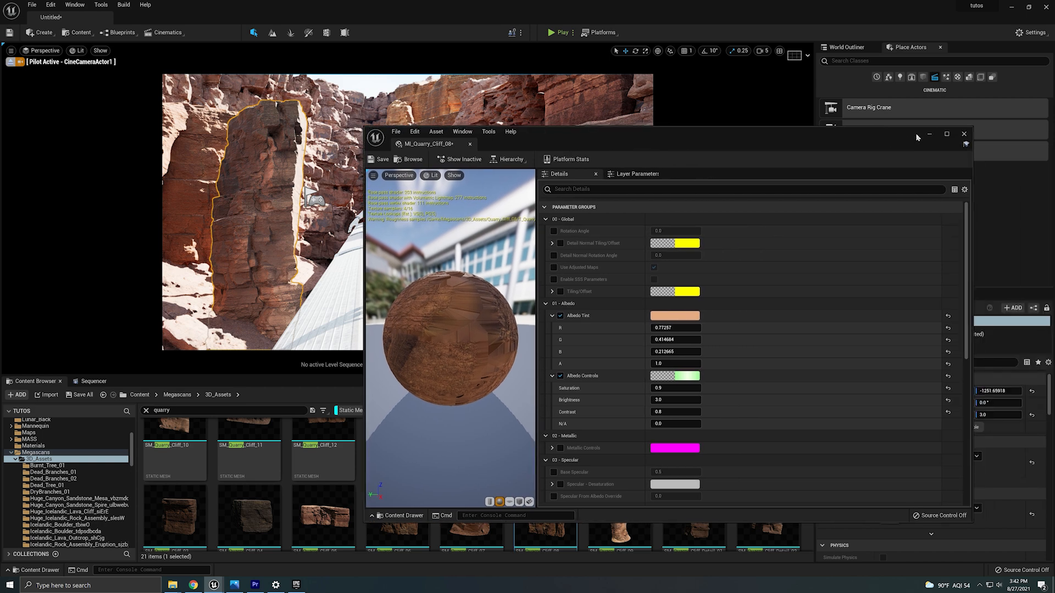
pyautogui.click(965, 133)
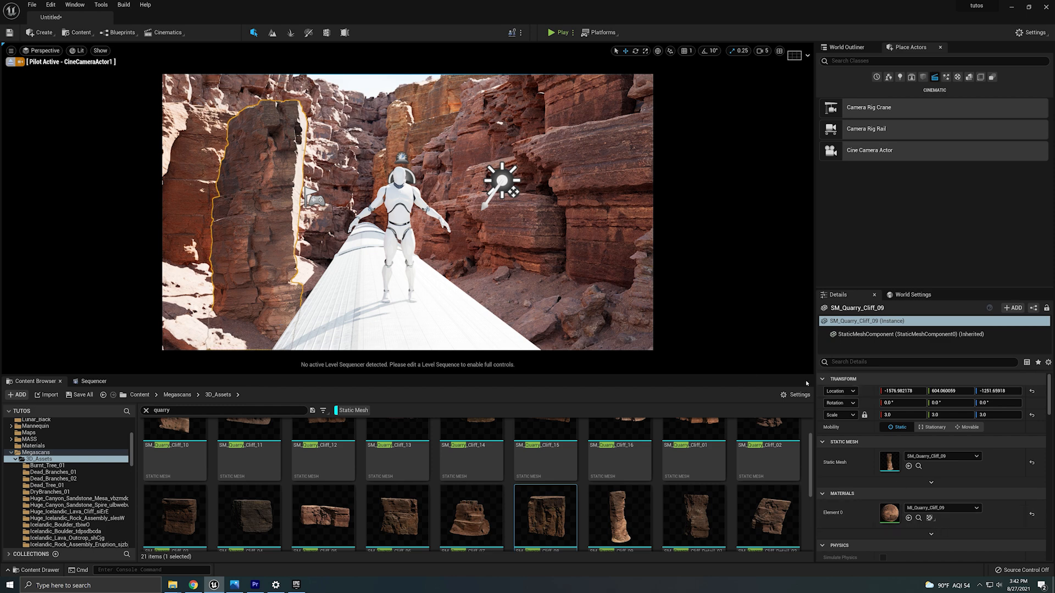
pyautogui.doubleClick(889, 512)
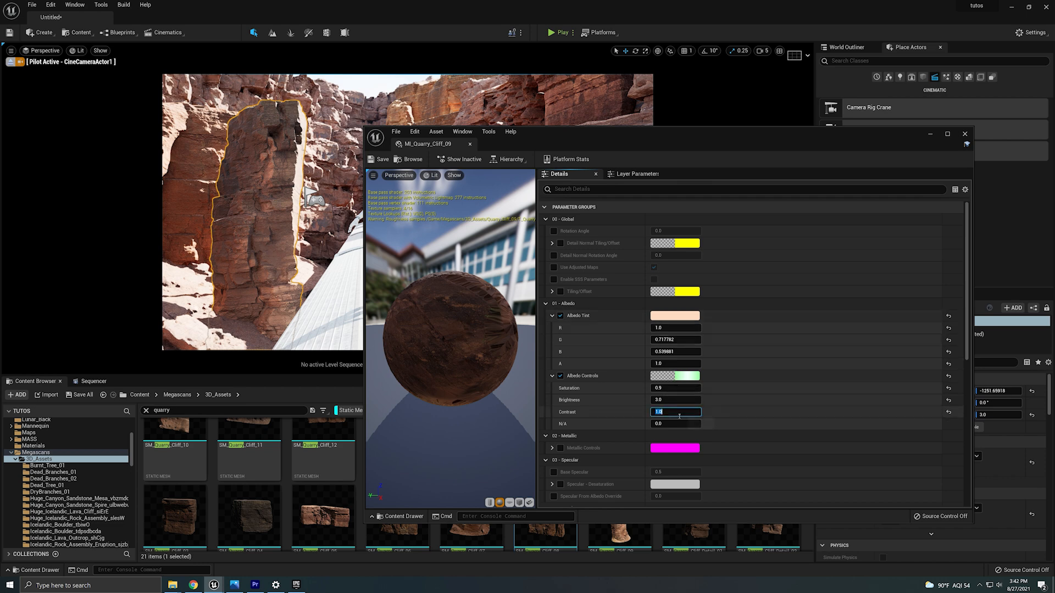
pyautogui.write('.8')
pyautogui.press('Return')
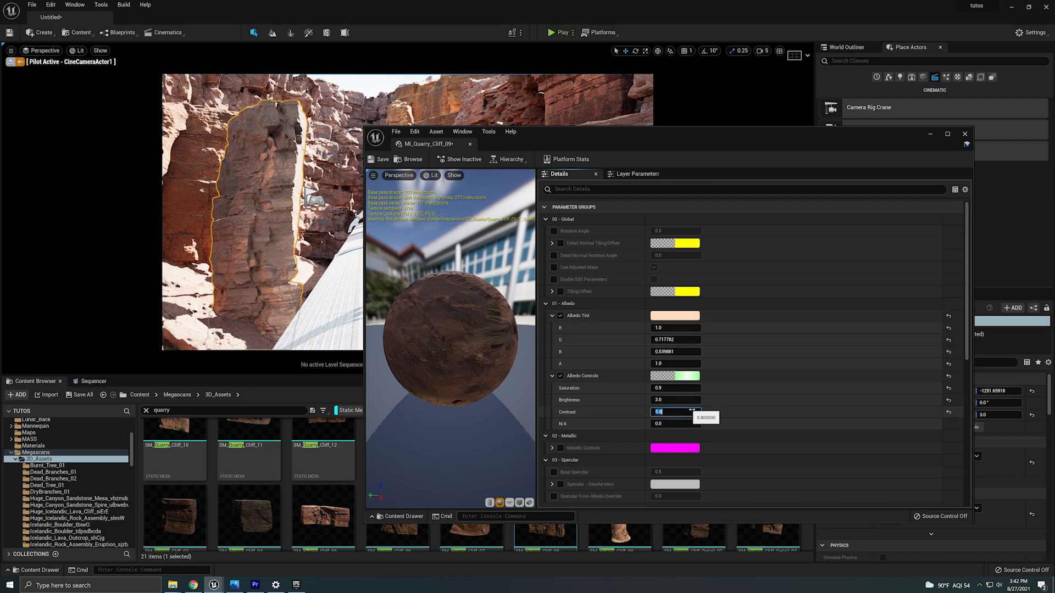
pyautogui.write('0.9')
pyautogui.press('Return')
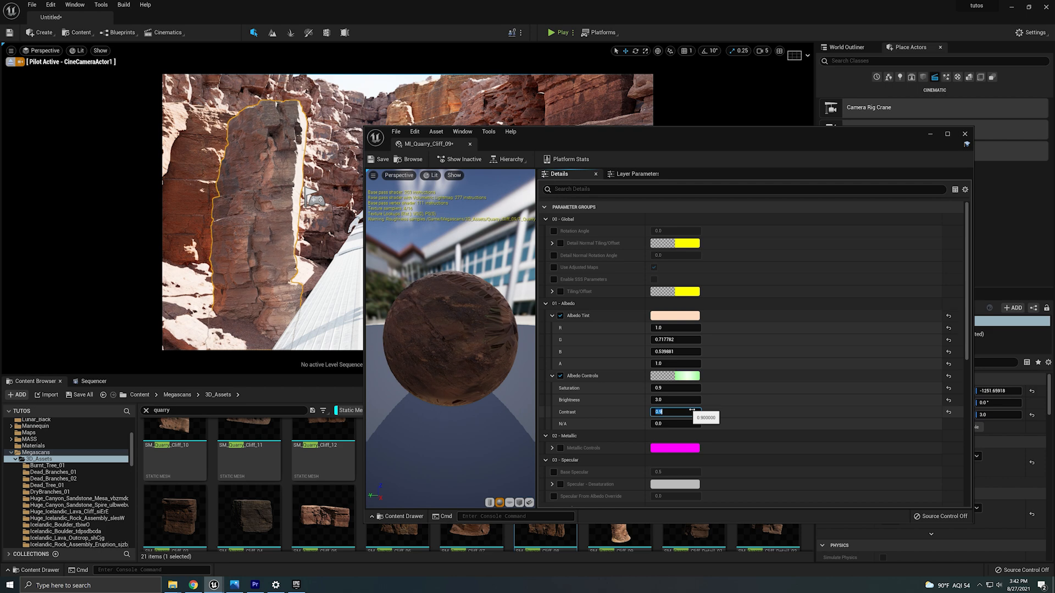
# Shift the MI_Quarry_Cliff_09 albedo tint to a stronger orange and close the material editor.
pyautogui.click(669, 318)
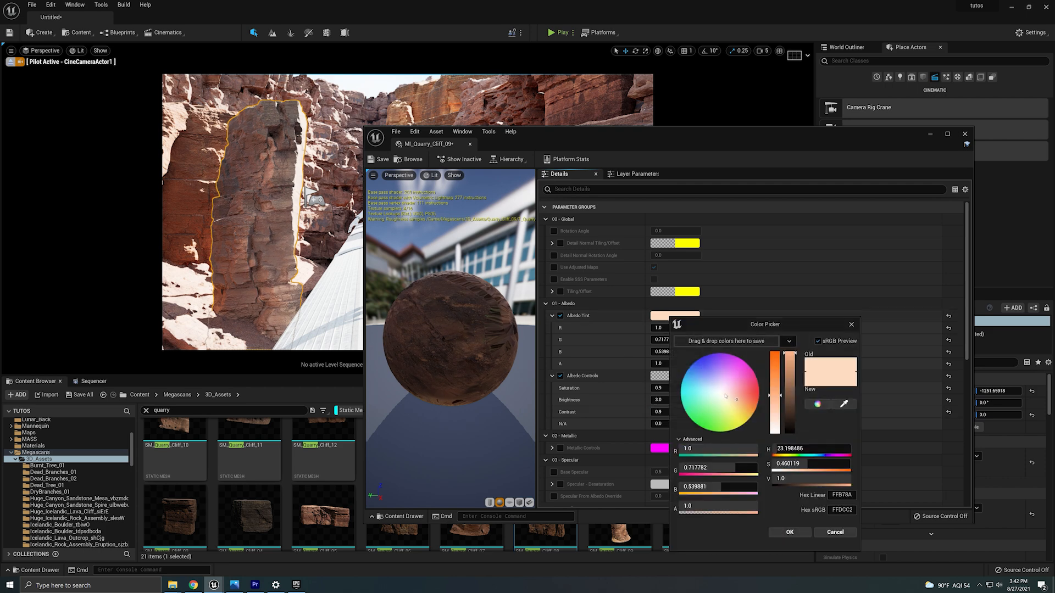
pyautogui.moveTo(740, 399); pyautogui.dragTo(740, 402)
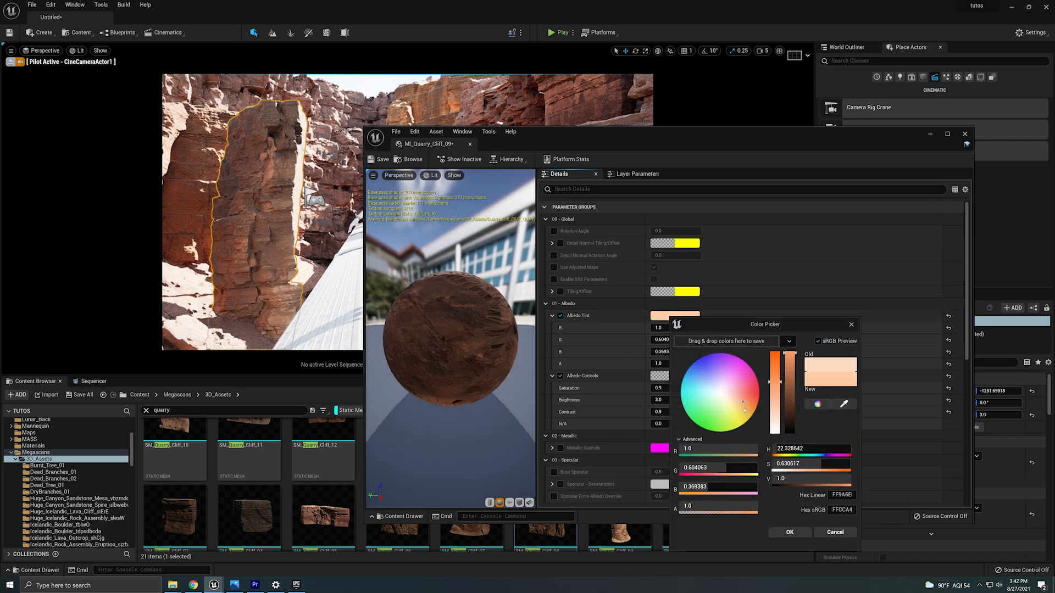
pyautogui.click(790, 532)
pyautogui.click(965, 133)
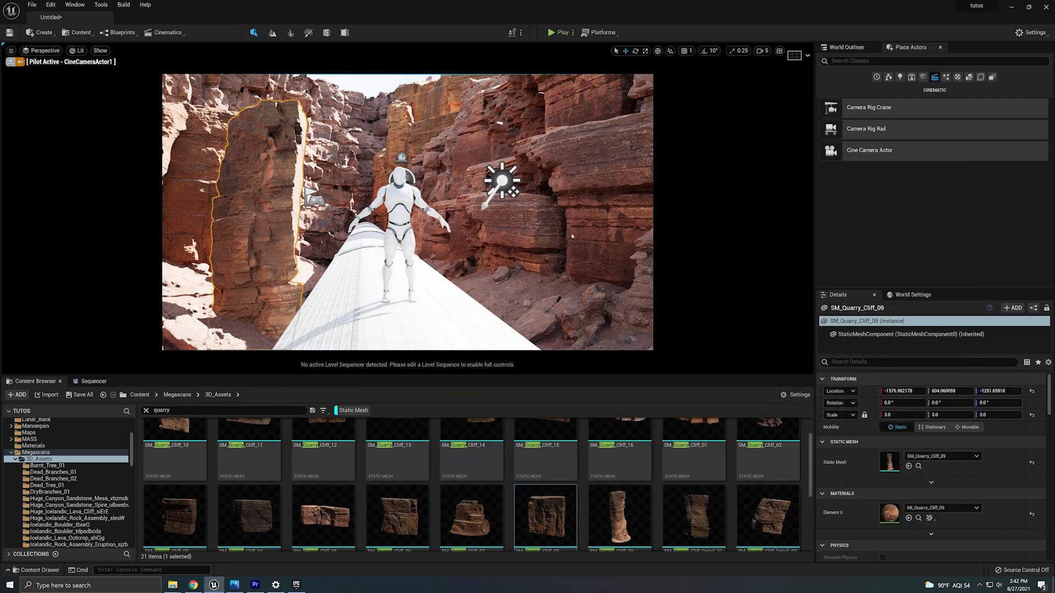
# Rotate the SM_Quarry_Cliff_09 rock to face the track and set its uniform scale to 2.
pyautogui.moveTo(995, 391); pyautogui.dragTo(1035, 391)
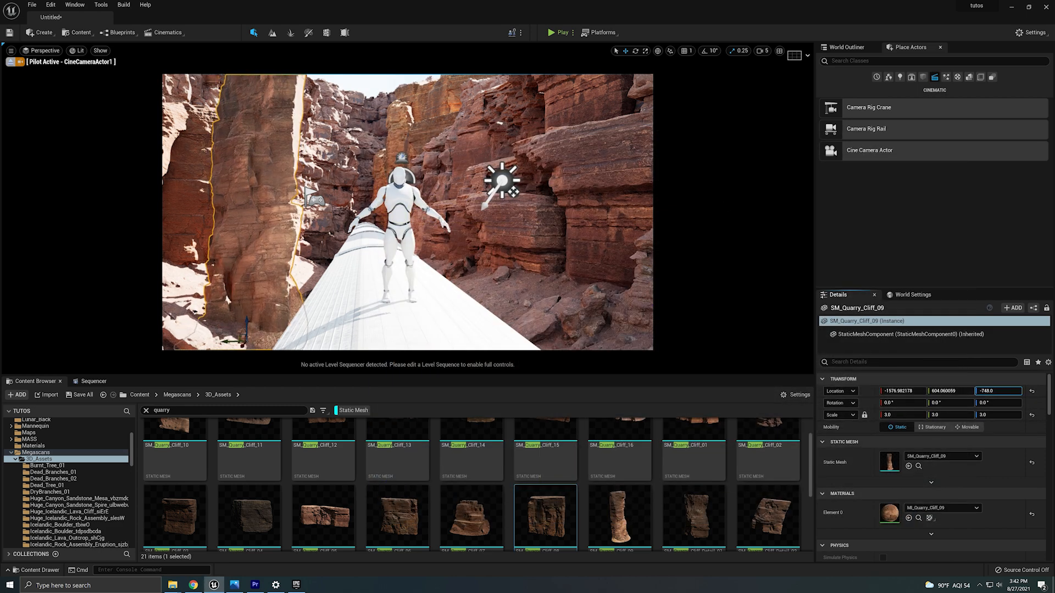
pyautogui.press('e')
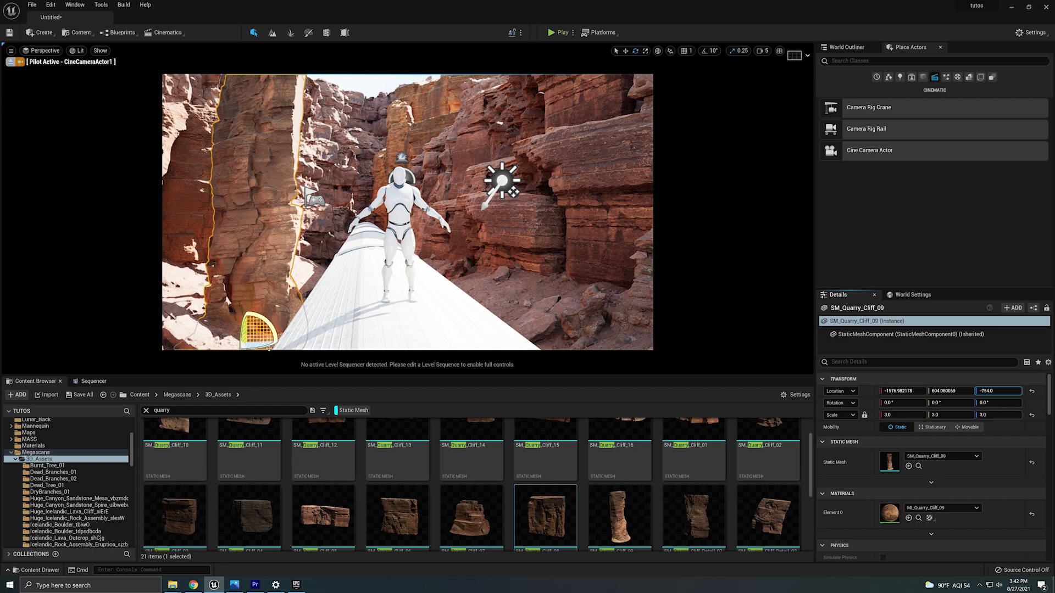
pyautogui.moveTo(257, 331); pyautogui.dragTo(165, 332)
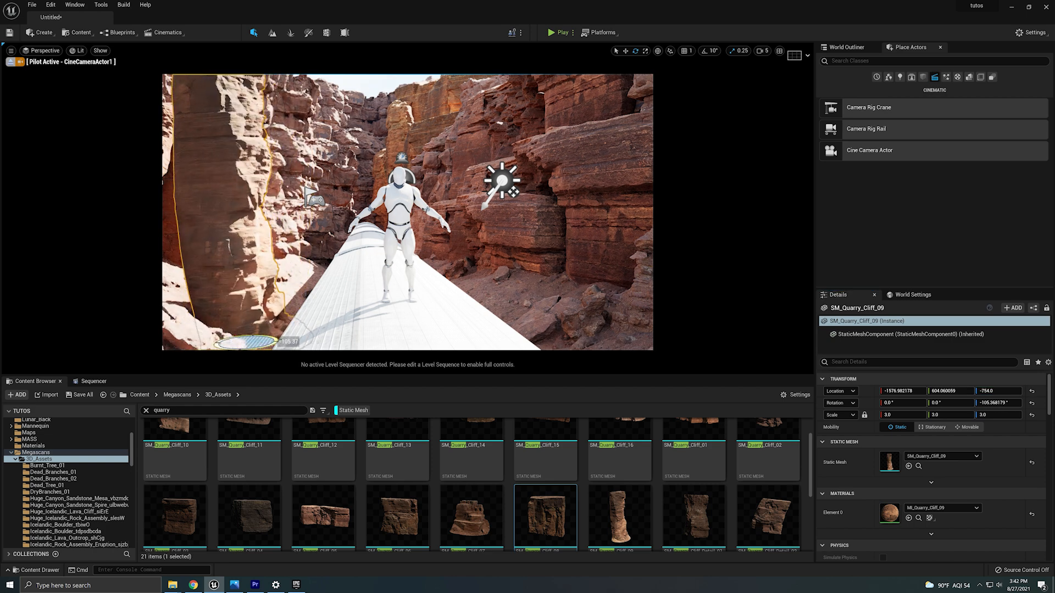
pyautogui.moveTo(272, 323); pyautogui.dragTo(305, 343)
pyautogui.moveTo(247, 325); pyautogui.dragTo(246, 400)
pyautogui.write('2')
pyautogui.press('Return')
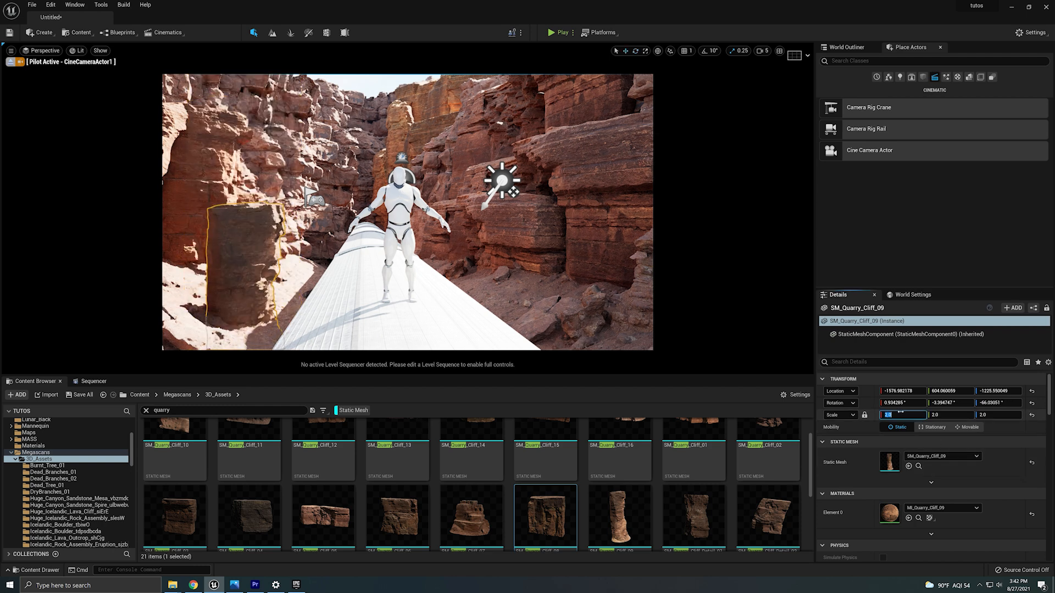
# Set the SM_Quarry_Cliff_09 rock's Z location to -632 and nudge it into place beside the track.
pyautogui.click(999, 391)
pyautogui.write('-632')
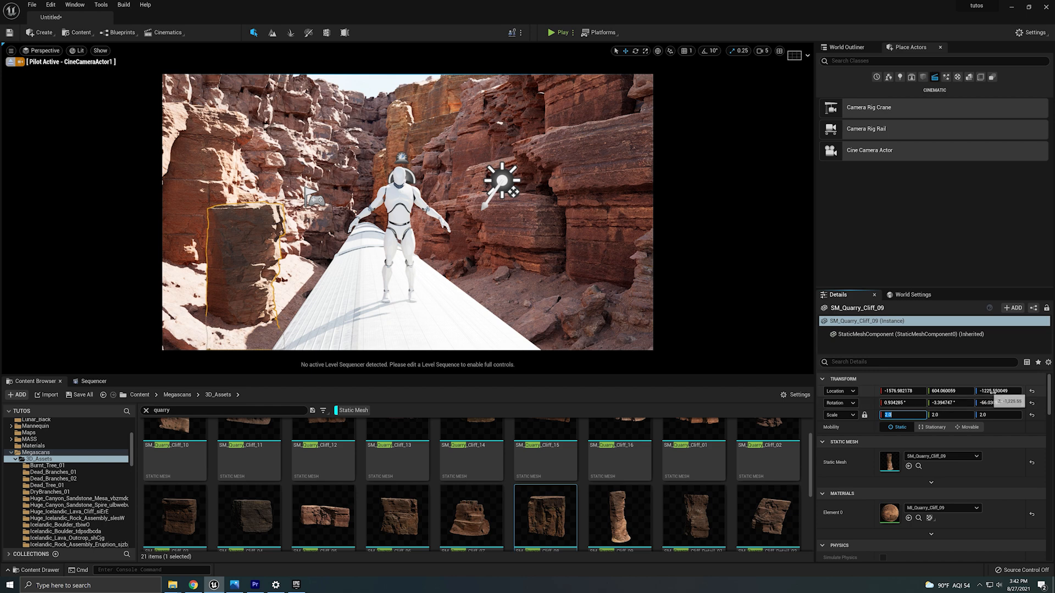
pyautogui.press('Return')
pyautogui.moveTo(998, 391); pyautogui.dragTo(996, 390)
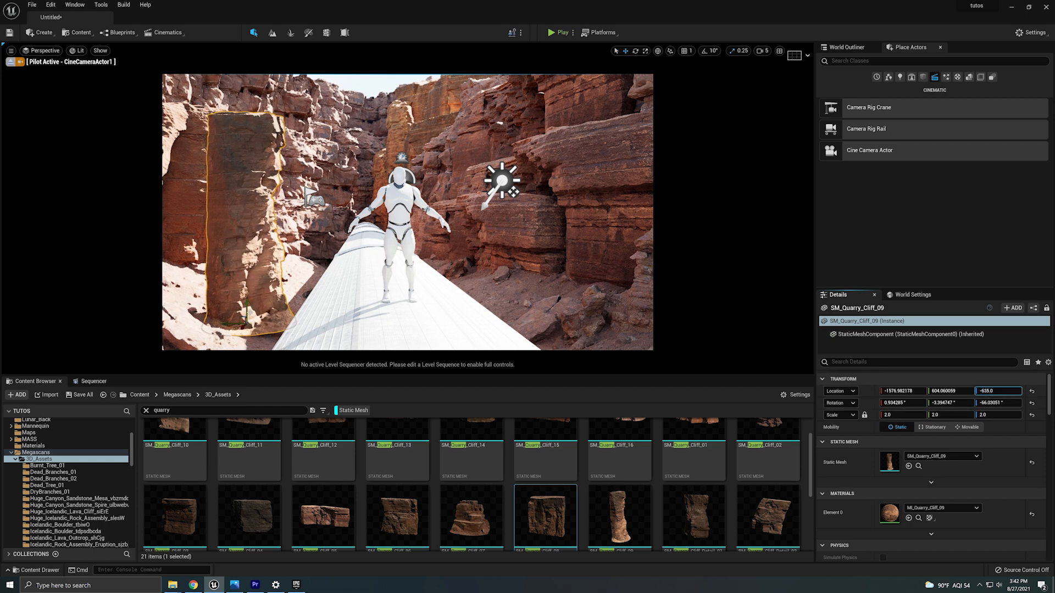
pyautogui.moveTo(249, 312); pyautogui.dragTo(254, 312, button='right')
pyautogui.moveTo(254, 312); pyautogui.dragTo(264, 312, button='right')
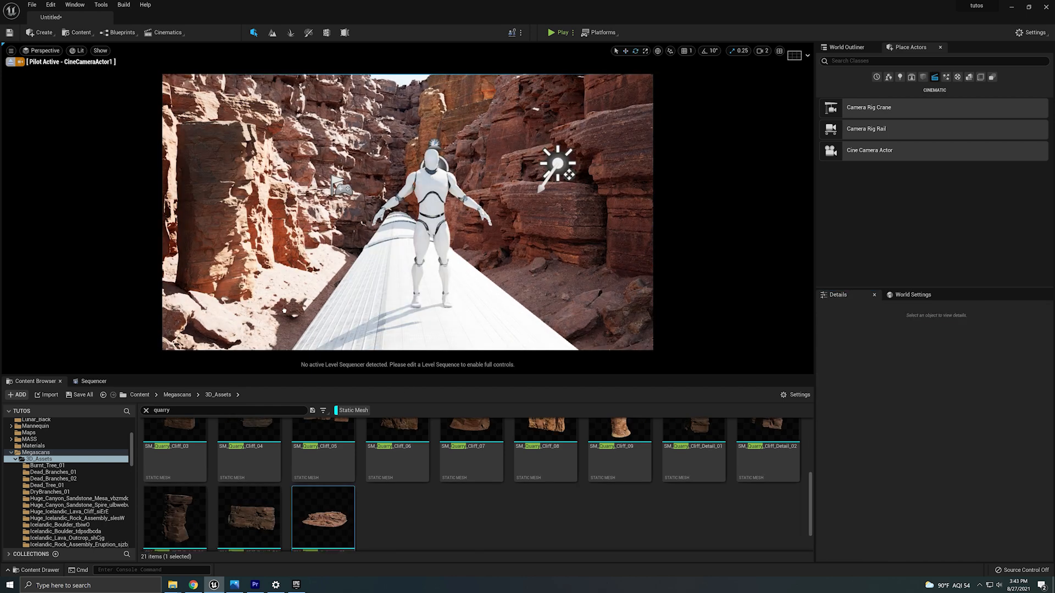
pyautogui.moveTo(298, 324); pyautogui.dragTo(298, 295)
pyautogui.press('w')
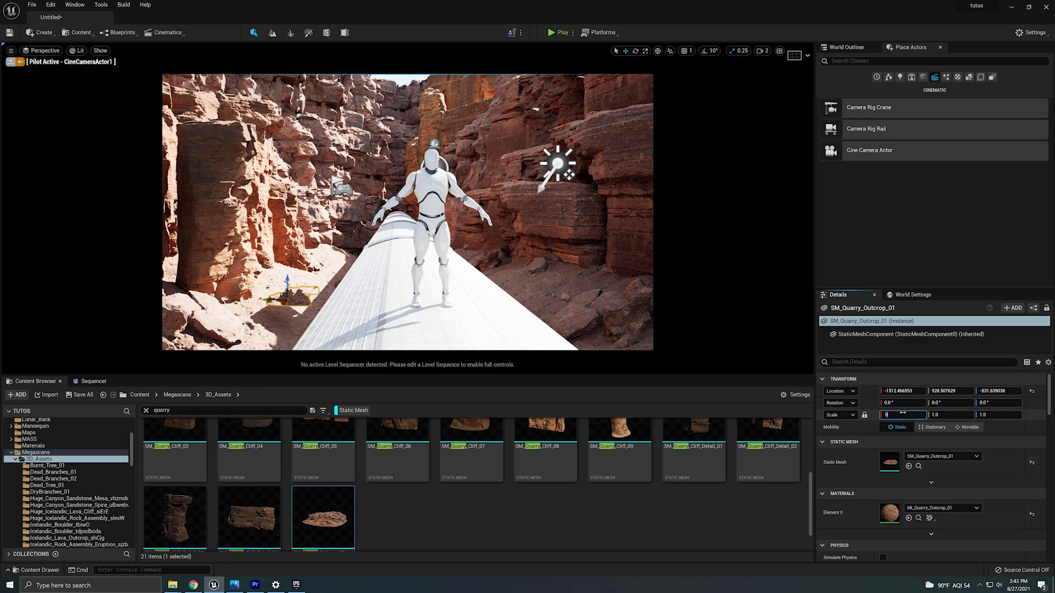
# Scale the SM_Quarry_Outcrop_01 rock to 5 and move it beside the track's left edge.
pyautogui.press('Return')
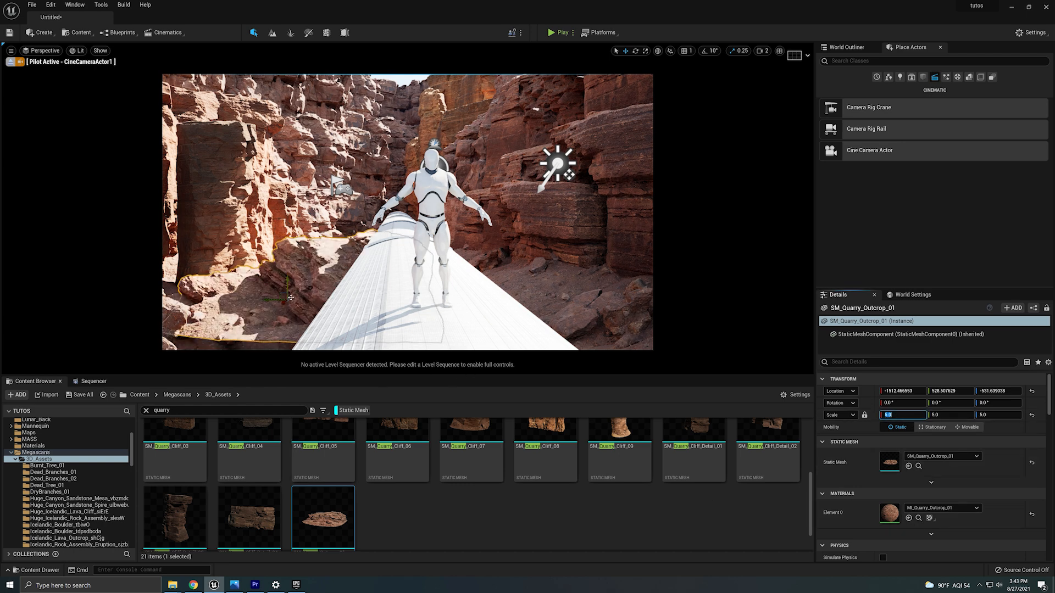
pyautogui.moveTo(291, 297); pyautogui.dragTo(349, 278)
pyautogui.press('w')
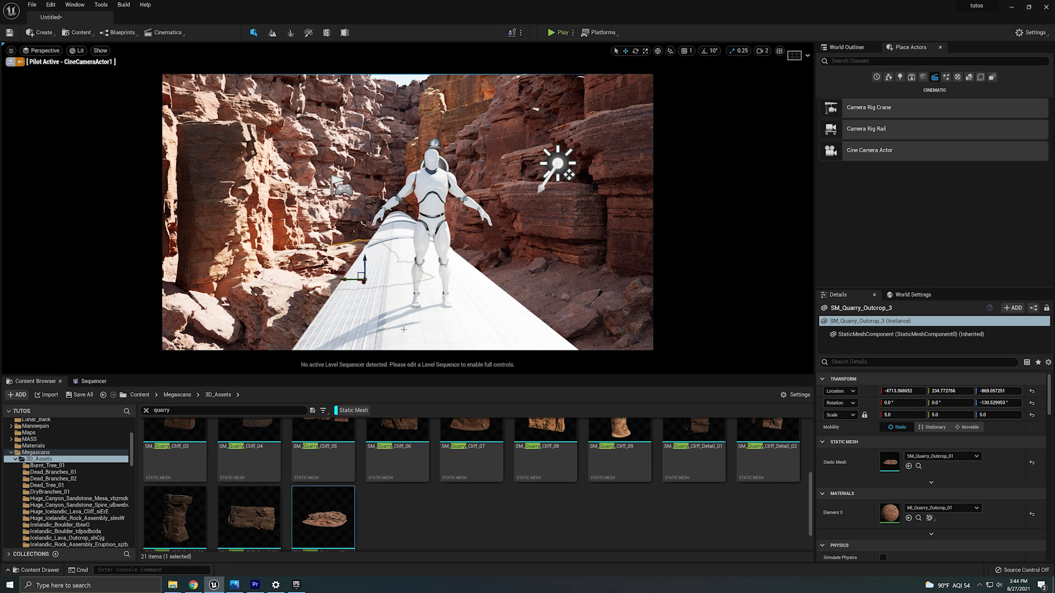
# Delete the SM_Quarry_Outcrop_5 rock lying beside the track.
pyautogui.click(305, 294)
pyautogui.keyDown('alt'); pyautogui.moveTo(241, 347); pyautogui.dragTo(471, 312); pyautogui.keyUp('alt')
pyautogui.press('e')
pyautogui.hotkey('ctrl', 'z')
pyautogui.press('w')
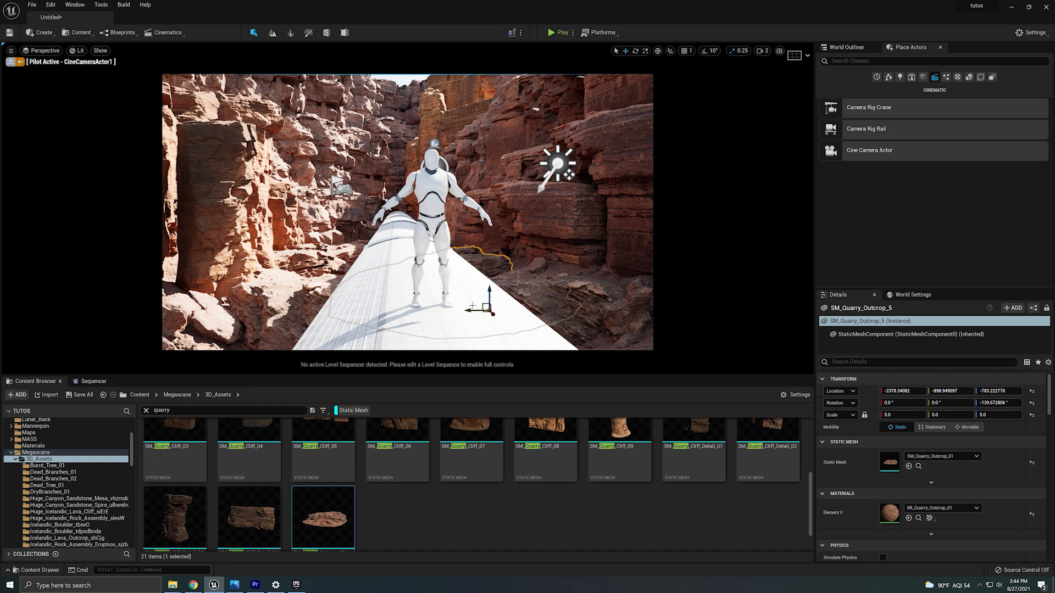
pyautogui.press('Delete')
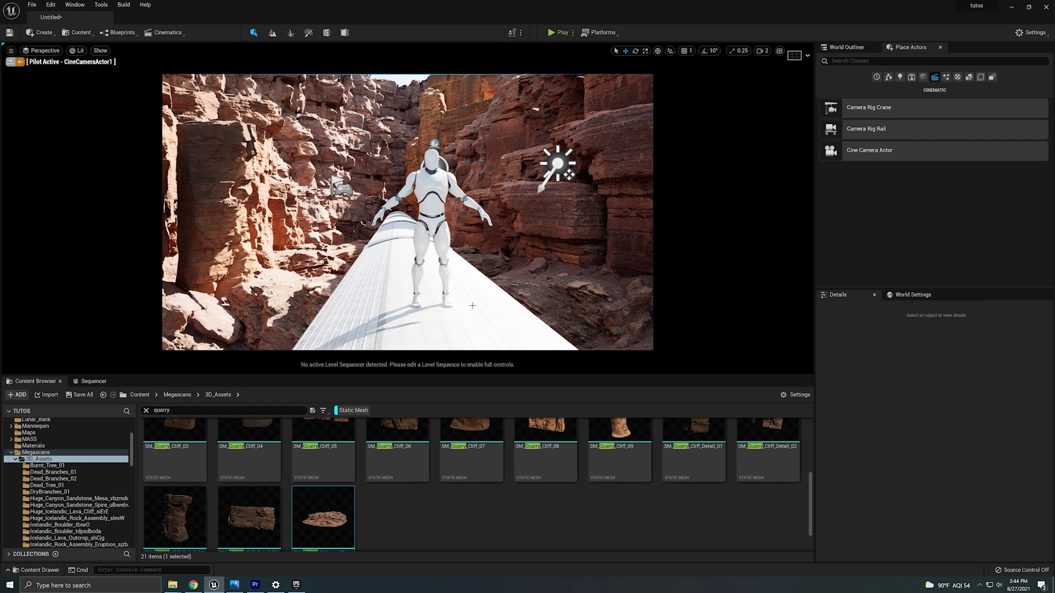
# Leave the camera pilot view and place a Post Process Volume in the canyon near the train.
pyautogui.click(224, 231)
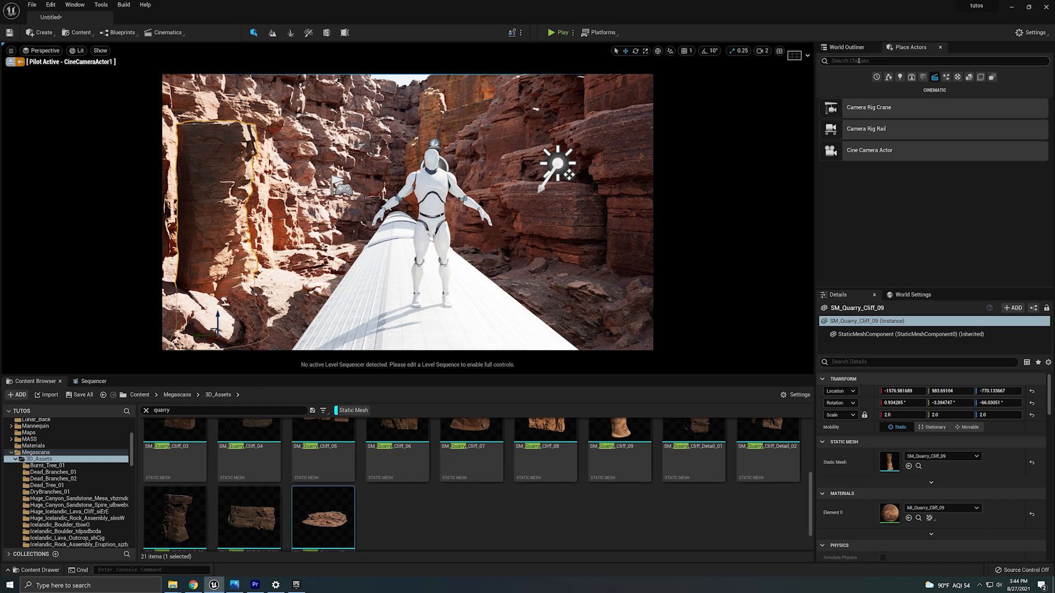
pyautogui.click(846, 47)
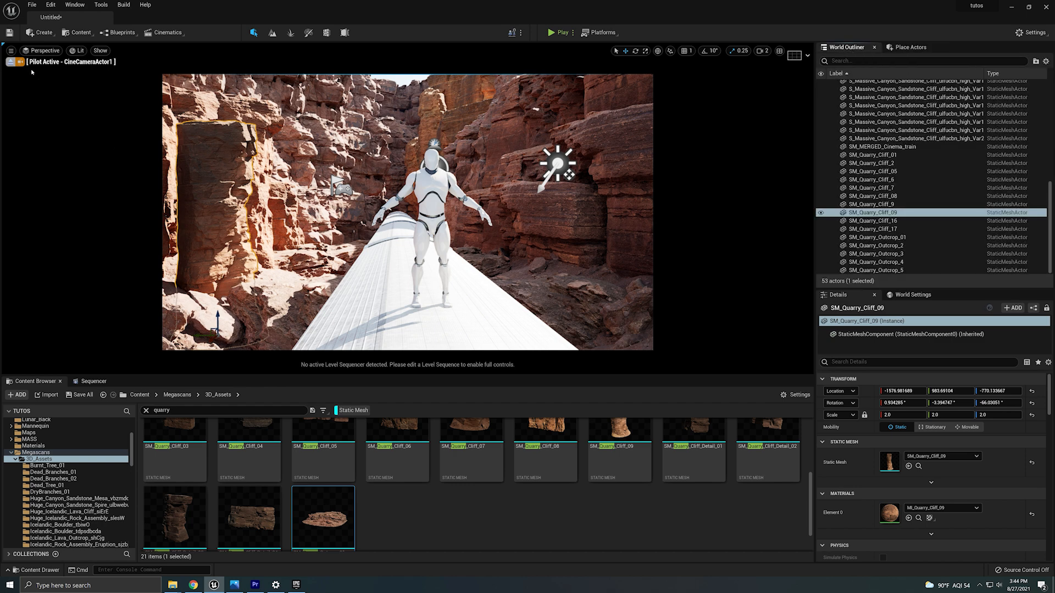
pyautogui.click(11, 61)
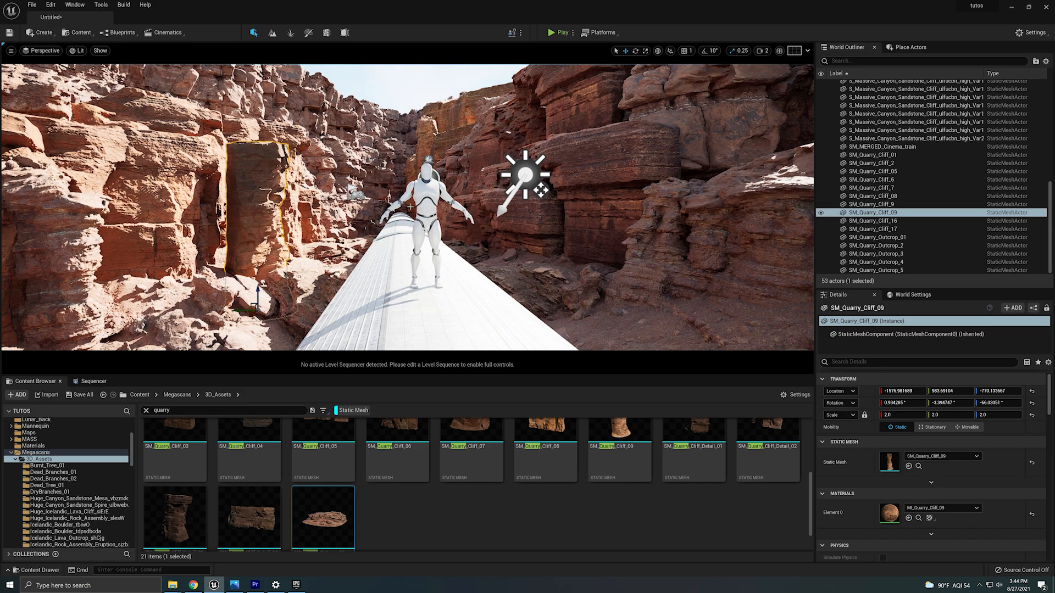
pyautogui.press('s')
pyautogui.moveTo(410, 207); pyautogui.dragTo(413, 233, button='right')
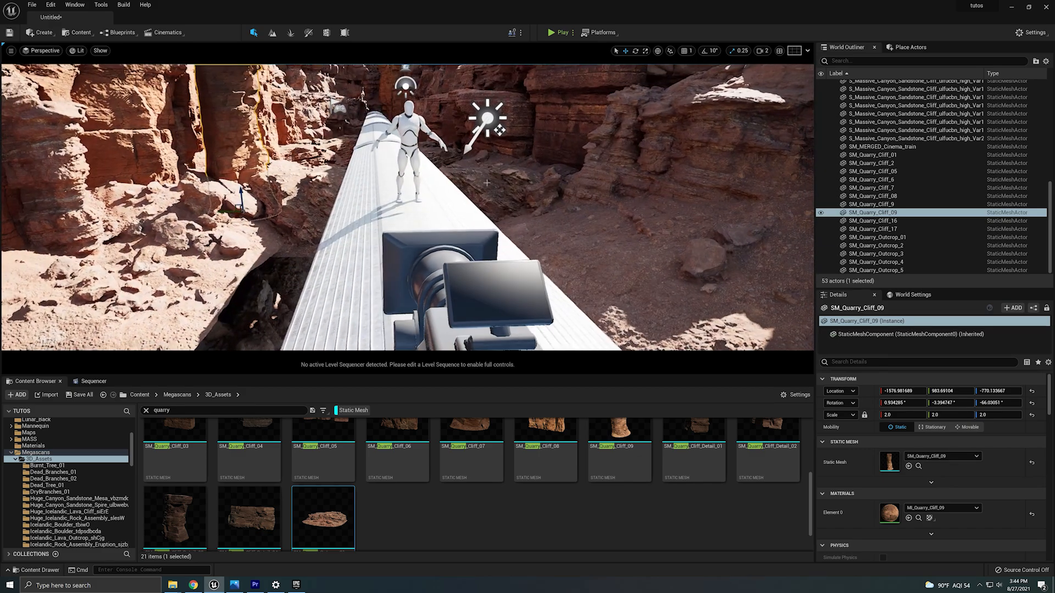
pyautogui.click(763, 51)
pyautogui.press('s')
pyautogui.moveTo(472, 192)
pyautogui.mouseDown(button='right')
pyautogui.moveTo(467, 264)
pyautogui.moveTo(449, 234)
pyautogui.moveTo(467, 192)
pyautogui.moveTo(467, 208)
pyautogui.mouseUp(button='right')
pyautogui.press('w')
pyautogui.press('s')
pyautogui.click(908, 47)
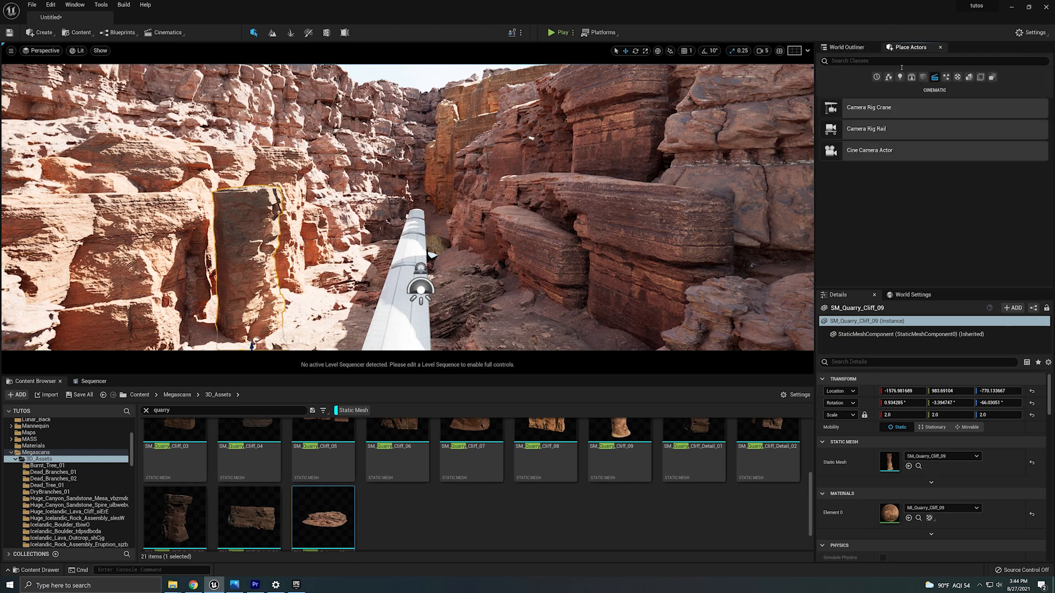
pyautogui.click(957, 61)
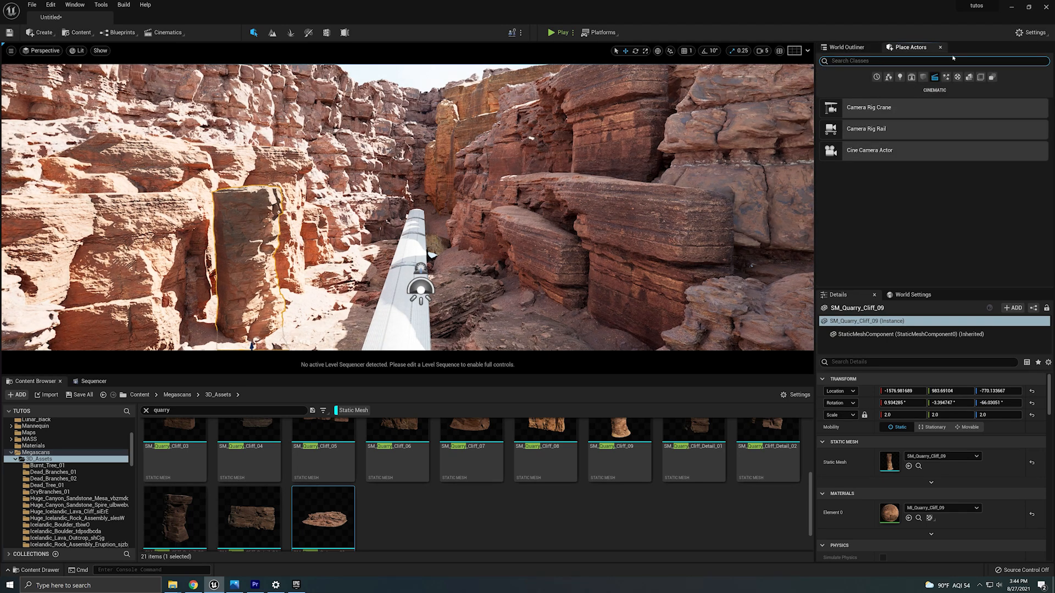
pyautogui.write('post')
pyautogui.moveTo(879, 81); pyautogui.dragTo(407, 269)
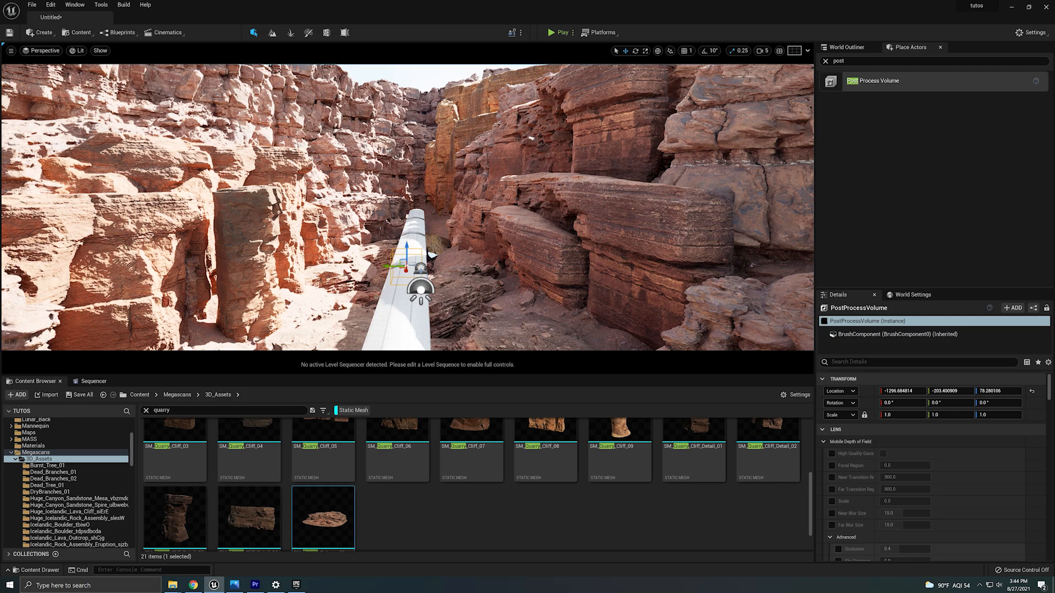
pyautogui.moveTo(406, 269)
pyautogui.mouseDown(button='right')
pyautogui.moveTo(405, 352)
pyautogui.moveTo(400, 239)
pyautogui.moveTo(400, 269)
pyautogui.moveTo(419, 275)
pyautogui.mouseUp(button='right')
# Pilot CineCameraActor1 again and nudge the SM_Quarry_Cliff_9 rock behind the mannequin sideways.
pyautogui.press('w')
pyautogui.press('s')
pyautogui.press('a')
pyautogui.click(44, 50)
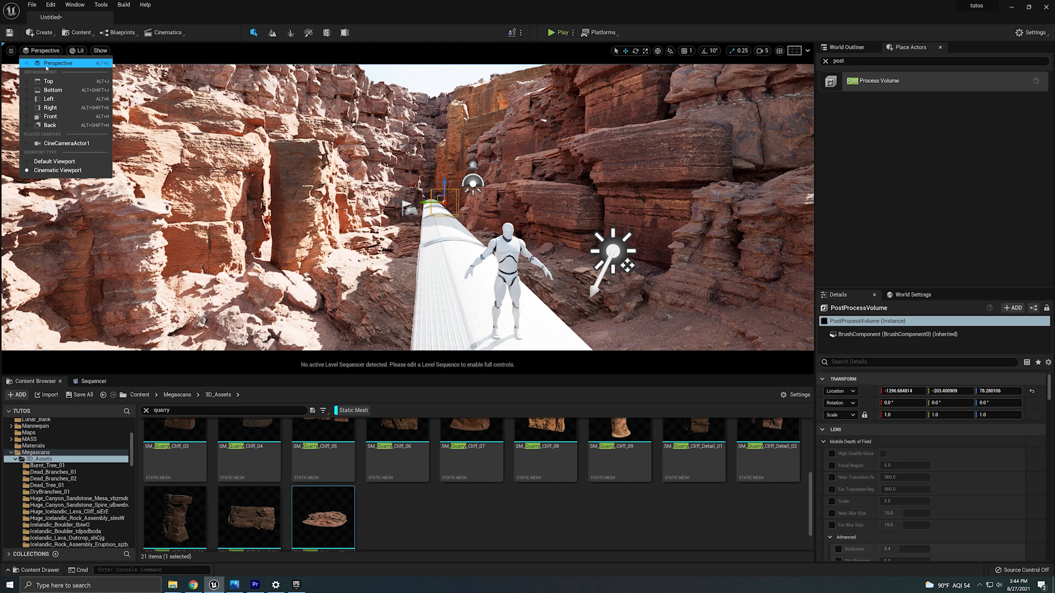
pyautogui.click(61, 144)
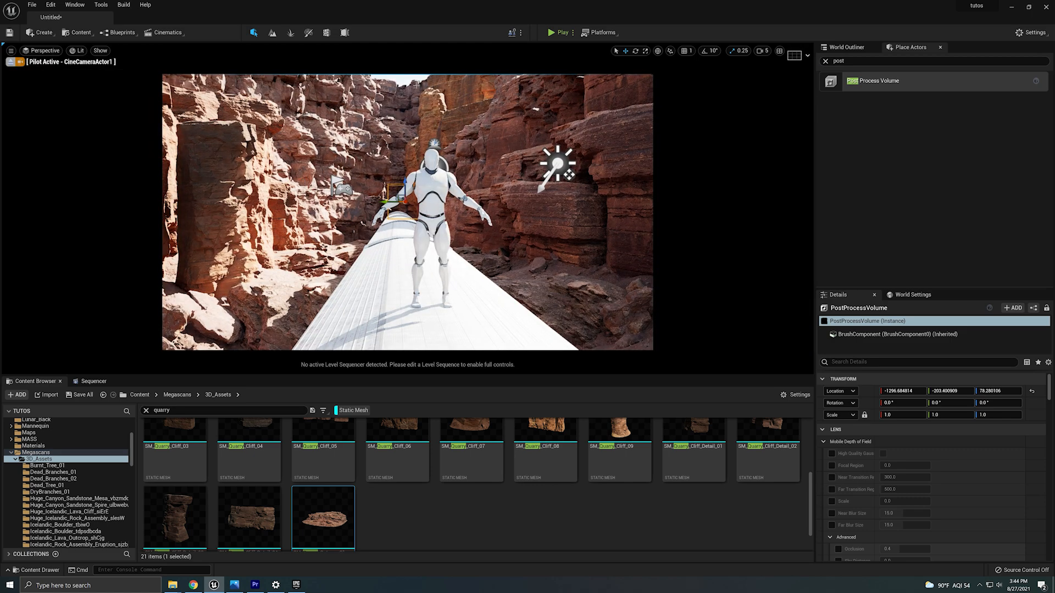
pyautogui.click(470, 107)
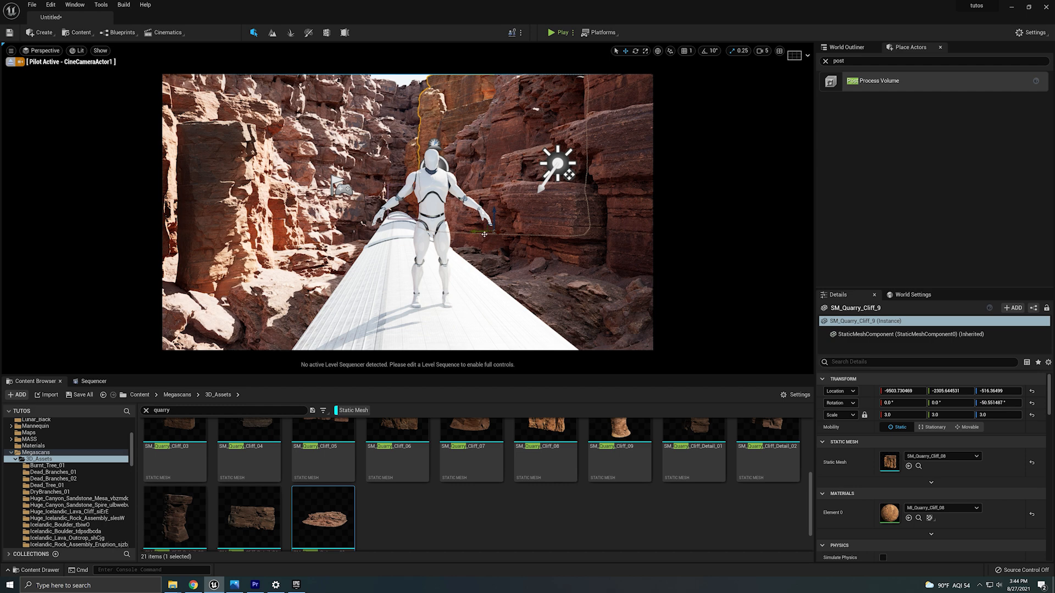
pyautogui.moveTo(484, 234)
pyautogui.mouseDown()
pyautogui.moveTo(514, 226)
pyautogui.moveTo(498, 227)
pyautogui.mouseUp()
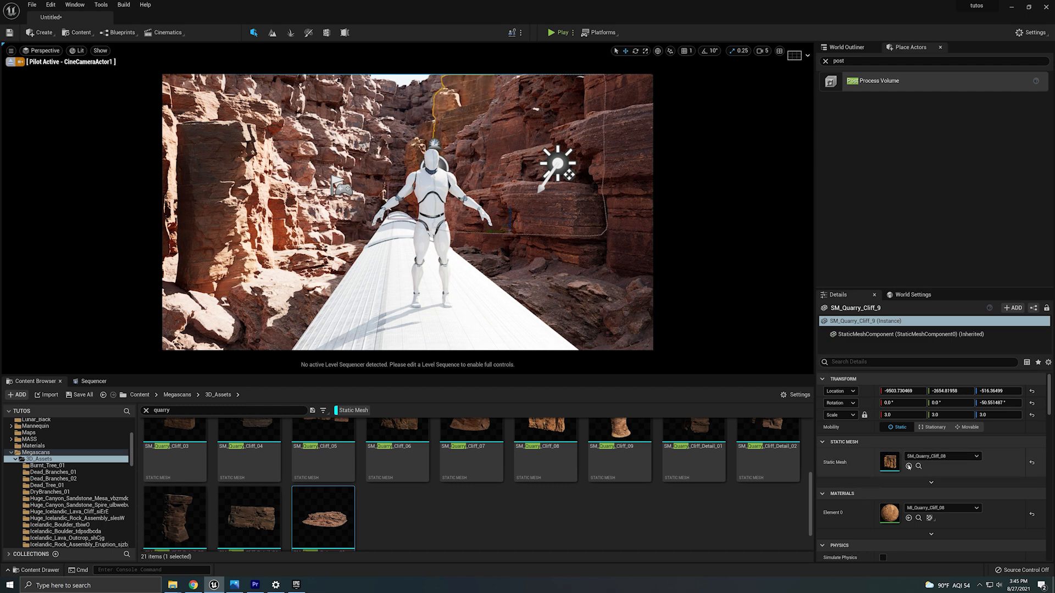
# Select the post process volume and enable its Metering Mode, Exposure Compensation, Min EV100 and Max EV100 overrides.
pyautogui.click(397, 189)
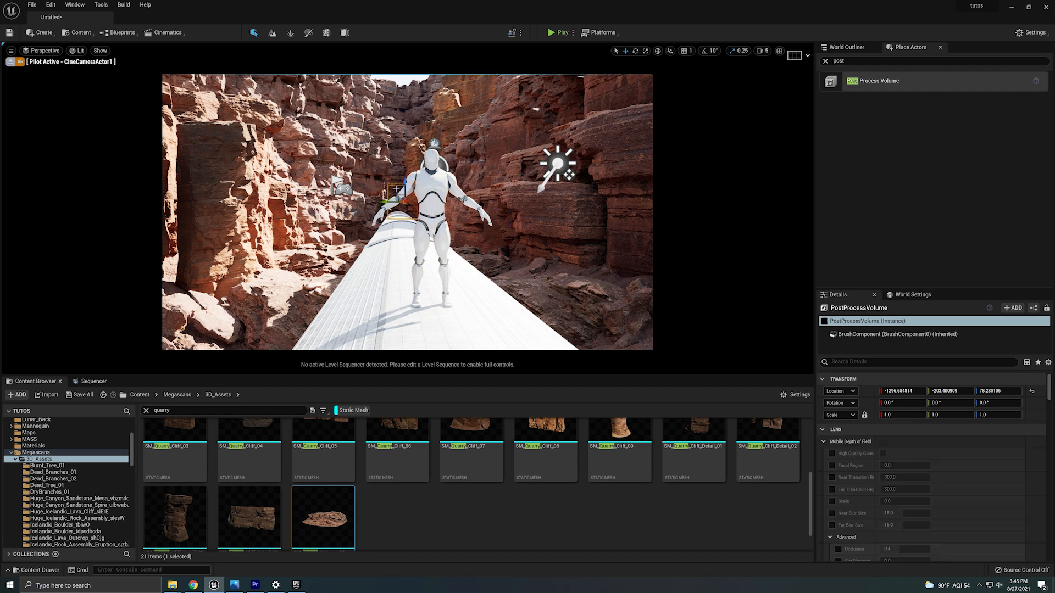
pyautogui.scroll(-10, 934, 447)
pyautogui.scroll(4, 932, 448)
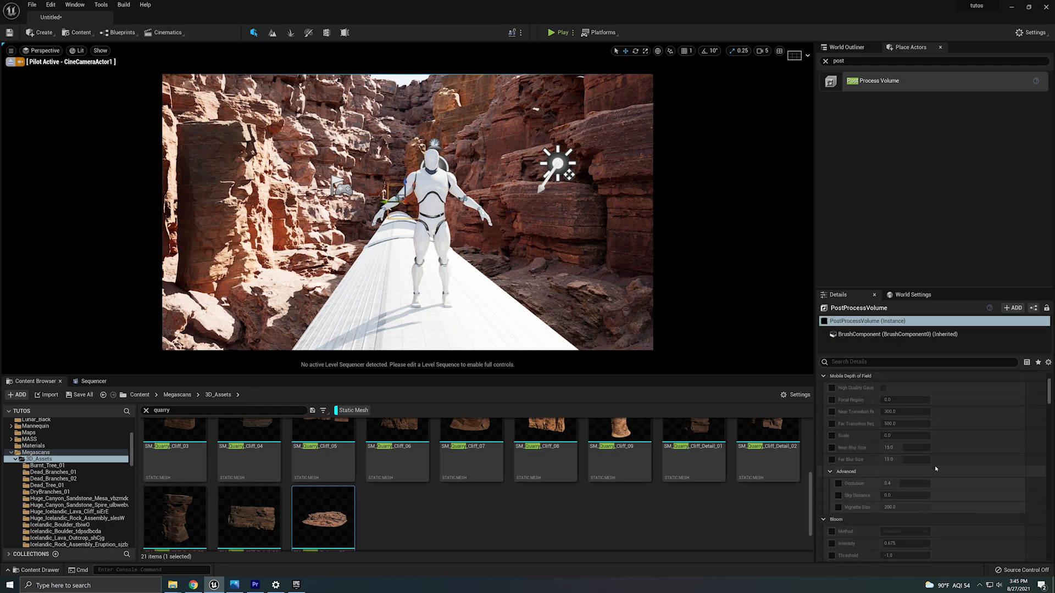
pyautogui.scroll(-8, 918, 462)
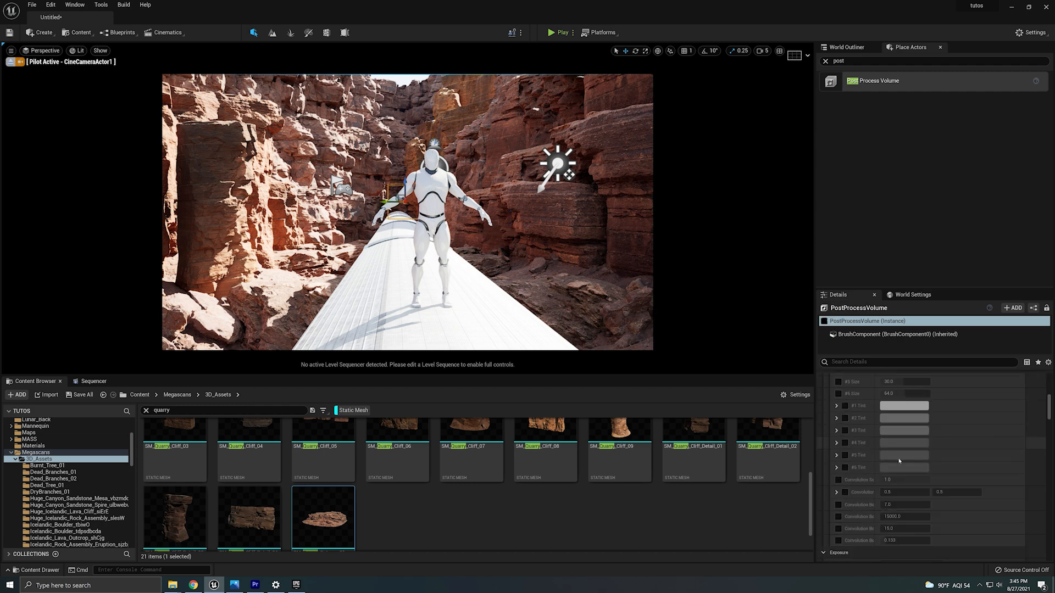
pyautogui.click(832, 433)
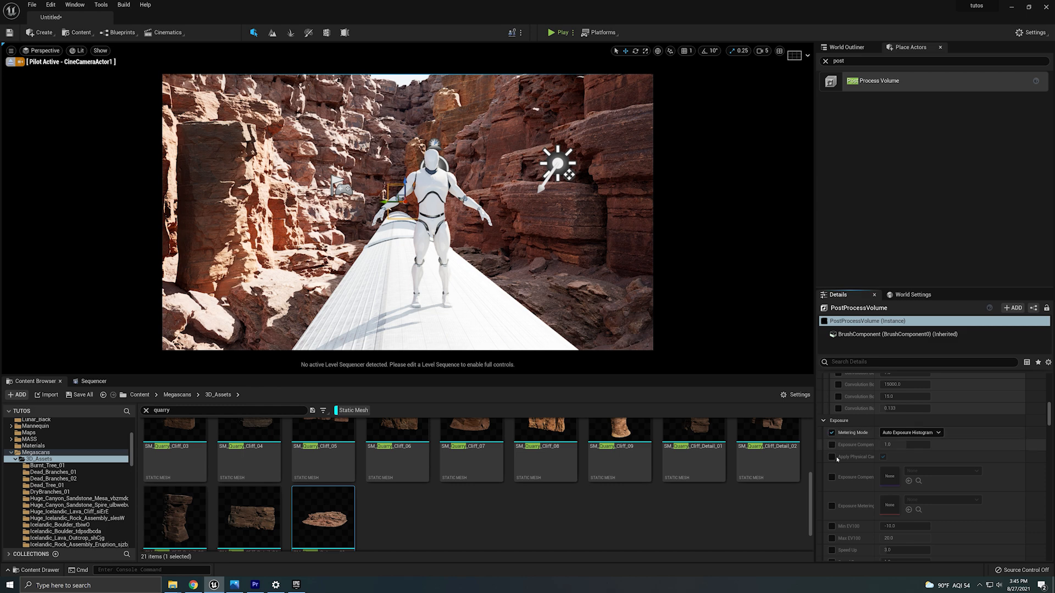
pyautogui.click(830, 445)
pyautogui.click(832, 527)
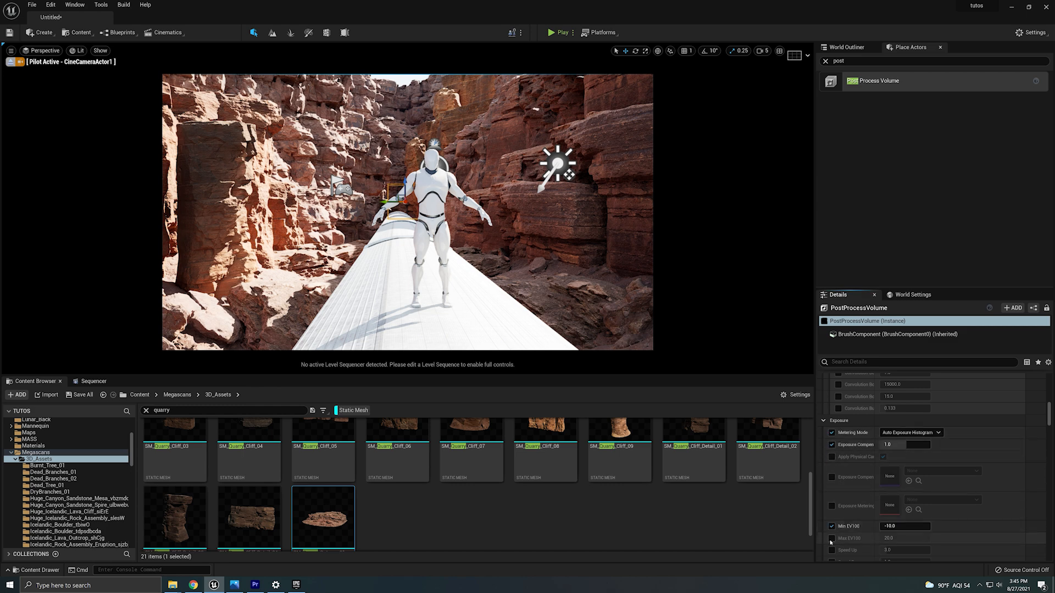
pyautogui.click(831, 538)
# Set the volume's Min EV100 and Max EV100 both to 1.
pyautogui.scroll(-2, 831, 538)
pyautogui.click(896, 486)
pyautogui.write('1')
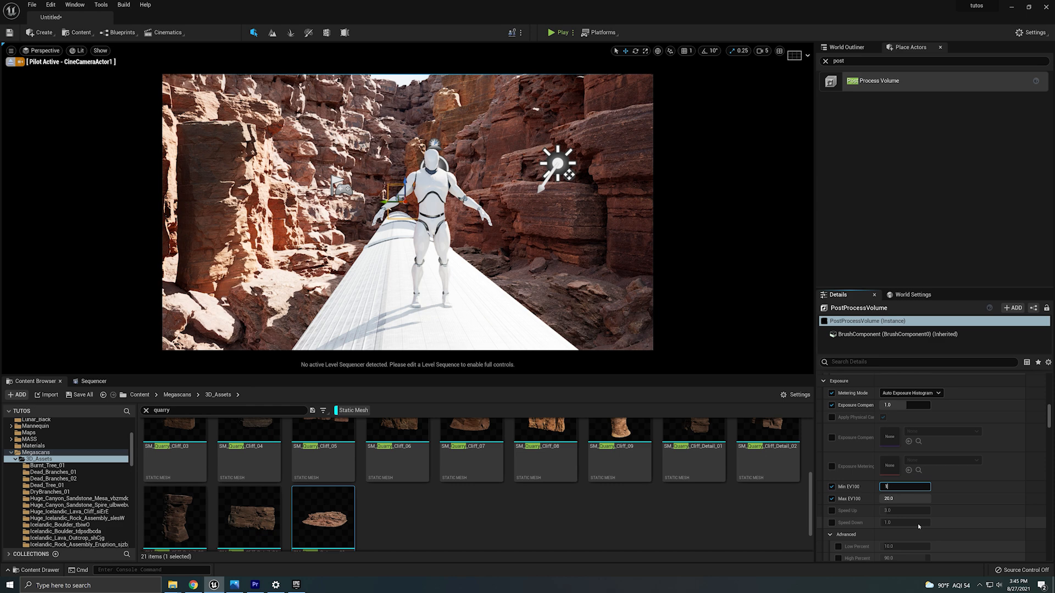
pyautogui.click(903, 499)
pyautogui.write('1')
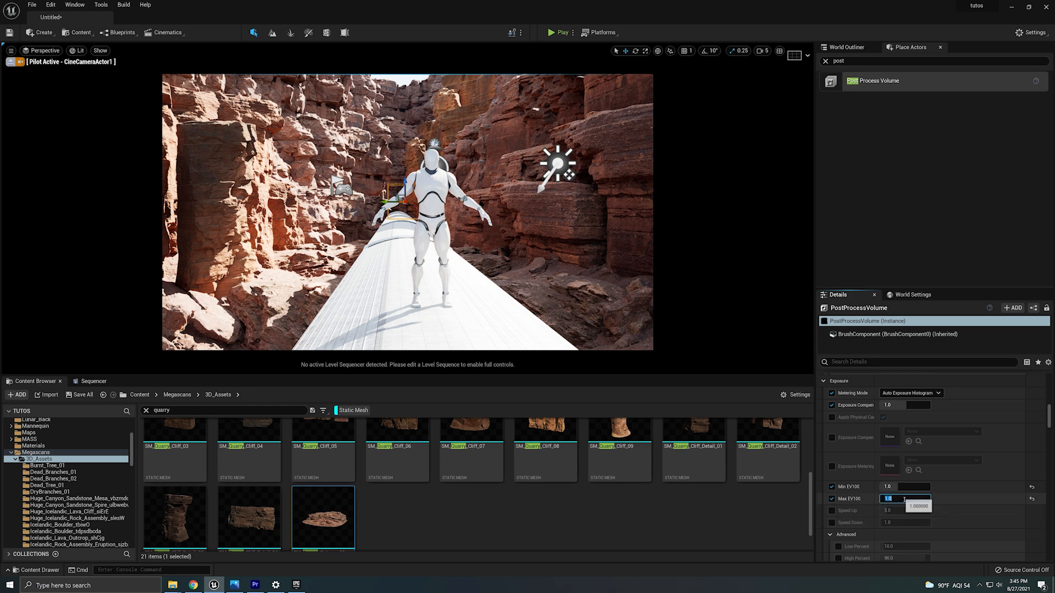
pyautogui.press('Return')
# Enable Infinite Extent (Unbound) on the post process volume so its exposure settings apply everywhere.
pyautogui.scroll(-10, 995, 479)
pyautogui.scroll(-10, 920, 519)
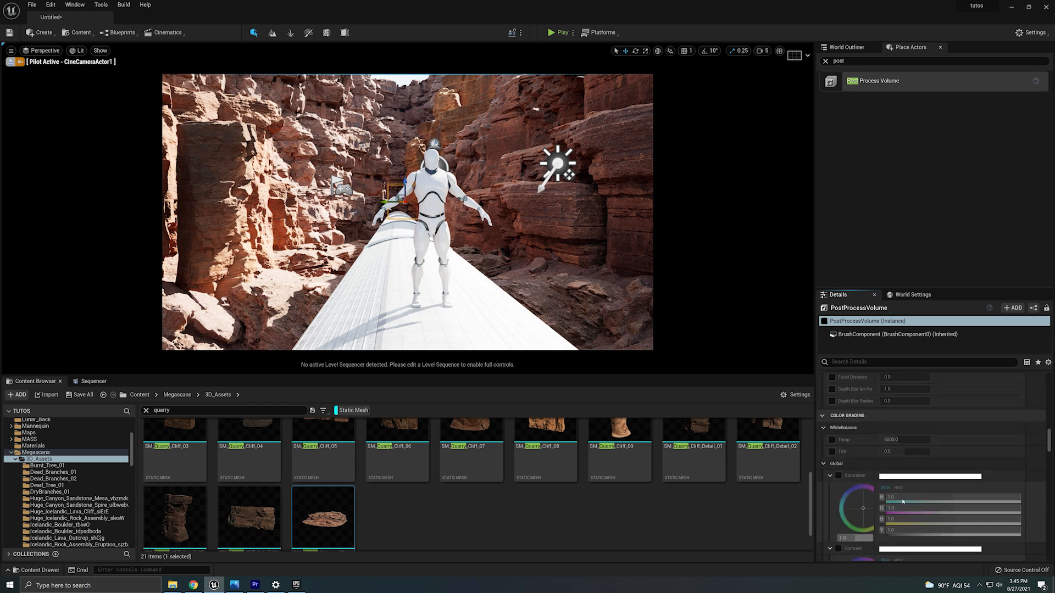
pyautogui.scroll(-15, 1035, 477)
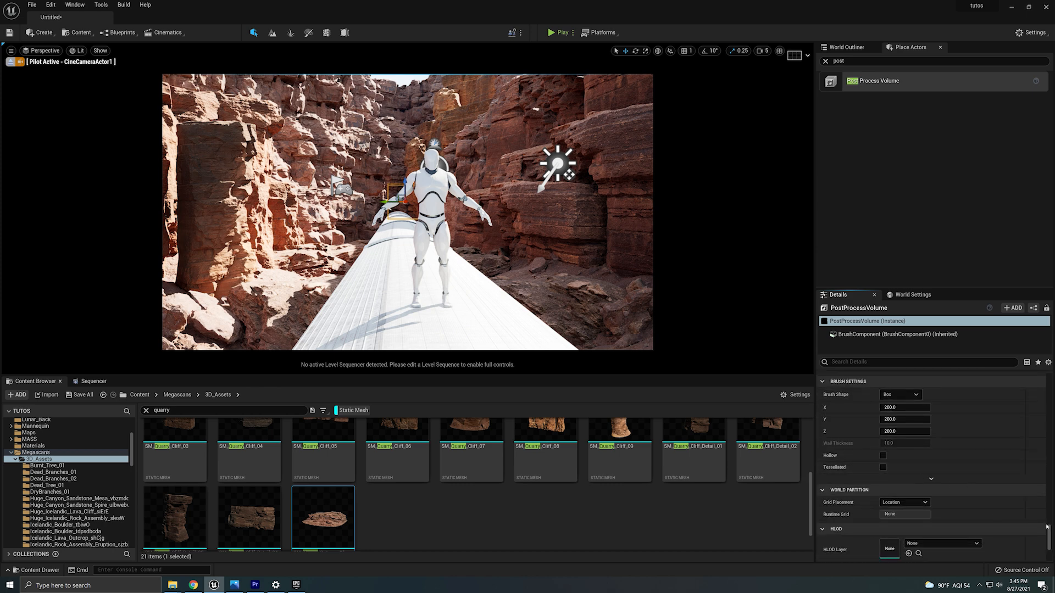
pyautogui.scroll(2, 882, 409)
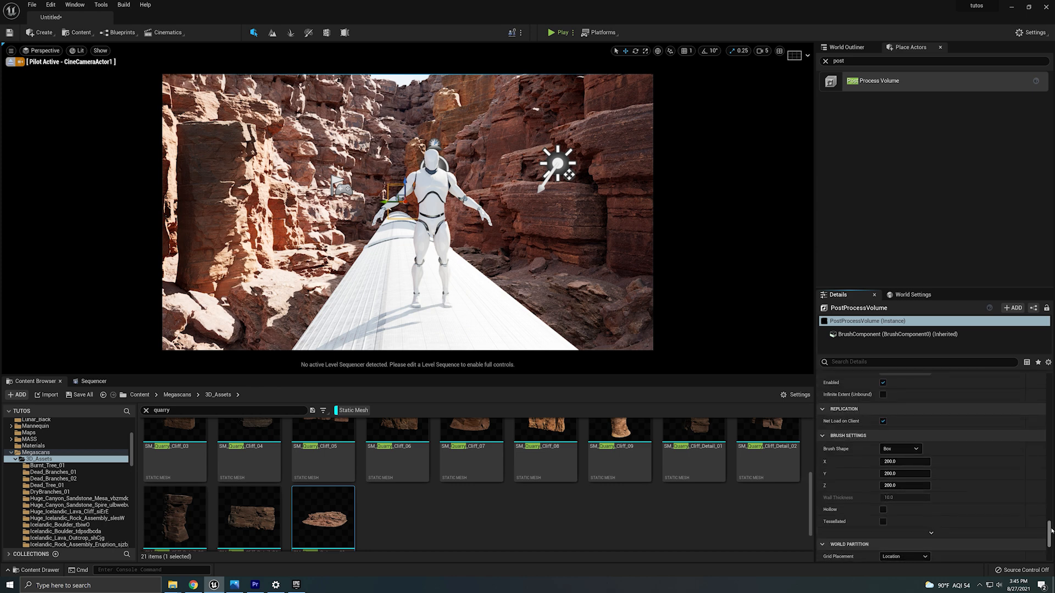
pyautogui.click(883, 395)
pyautogui.scroll(2, 1049, 522)
pyautogui.scroll(20, 1050, 522)
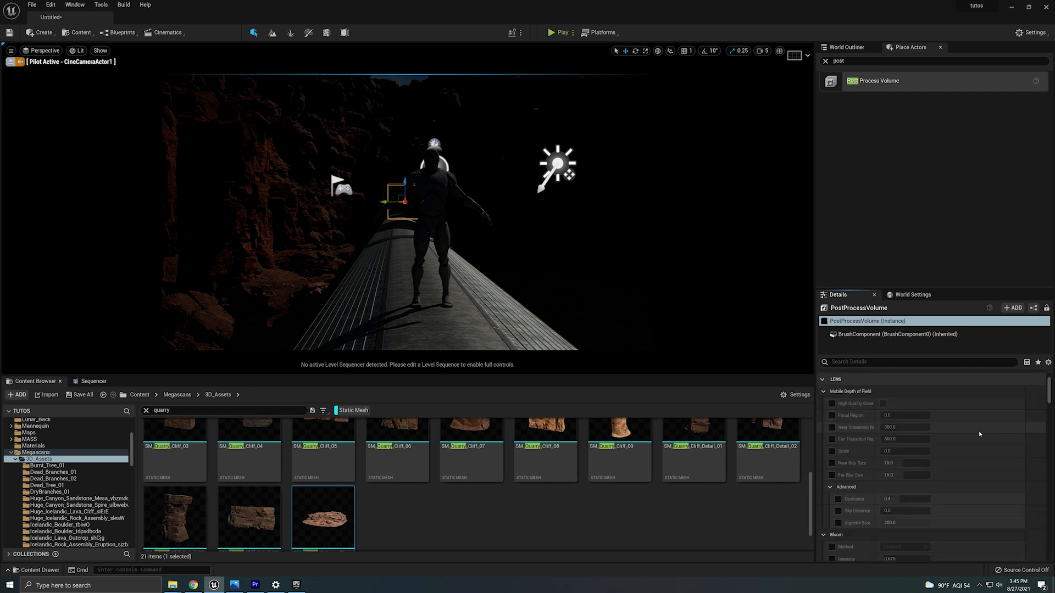
pyautogui.scroll(-5, 901, 467)
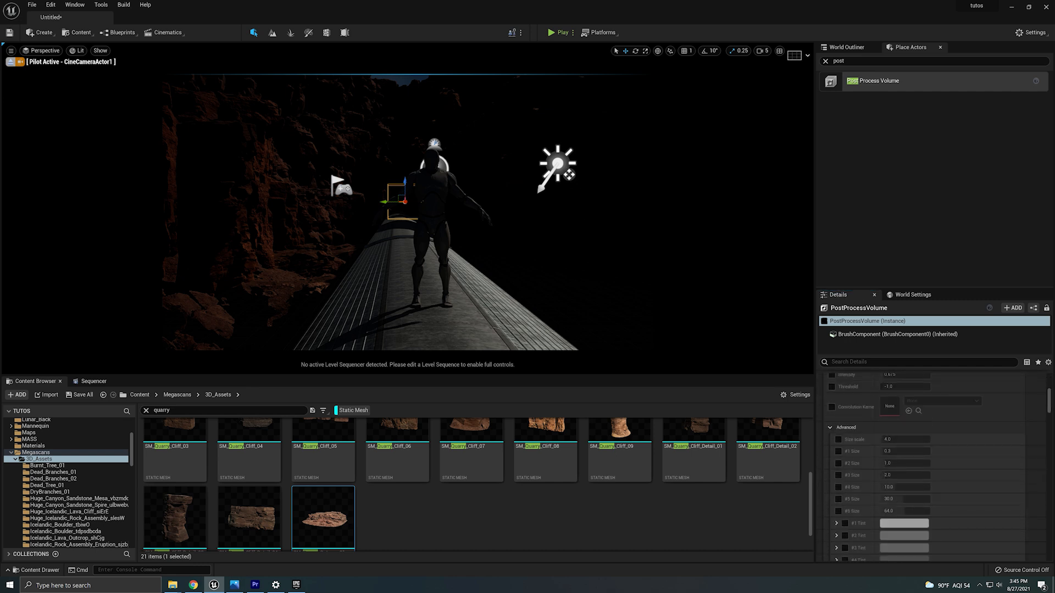
# Select the directional light and set its intensity to 25 lux.
pyautogui.click(557, 163)
pyautogui.scroll(2, 1013, 500)
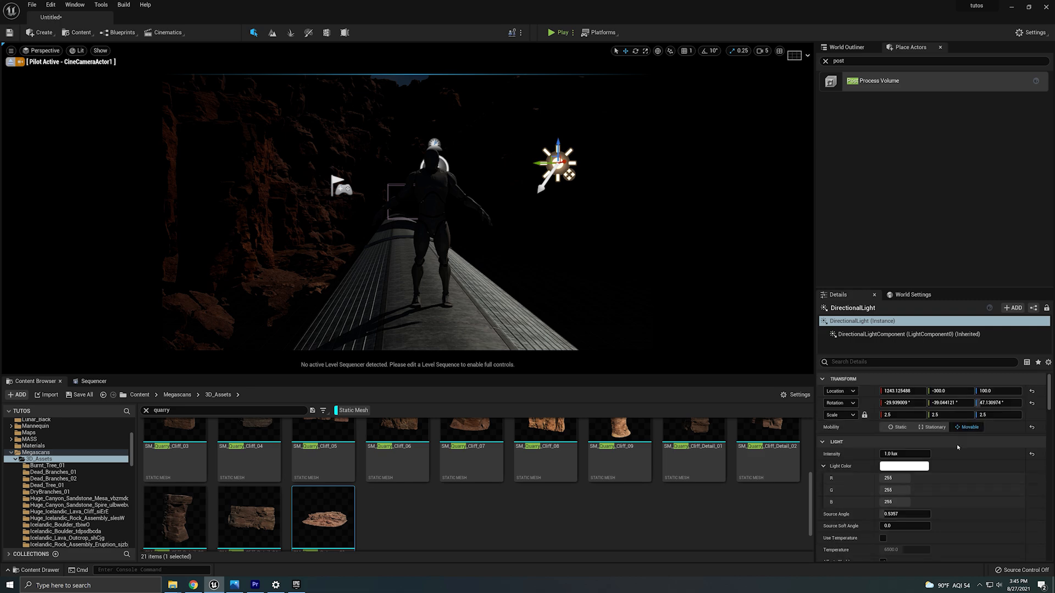
pyautogui.click(925, 455)
pyautogui.write('3')
pyautogui.press('Return')
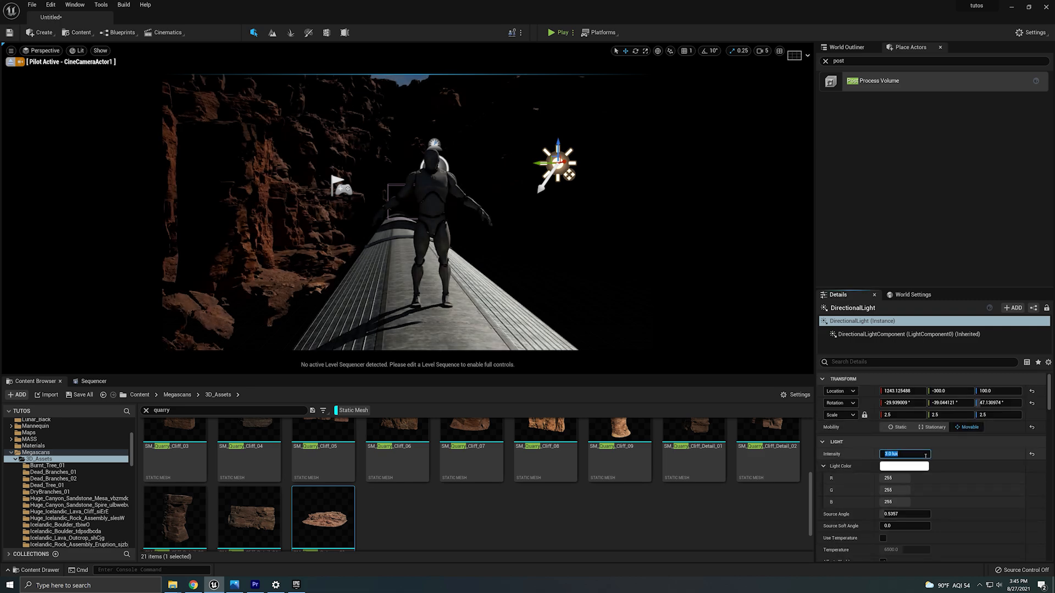
pyautogui.write('15')
pyautogui.press('Return')
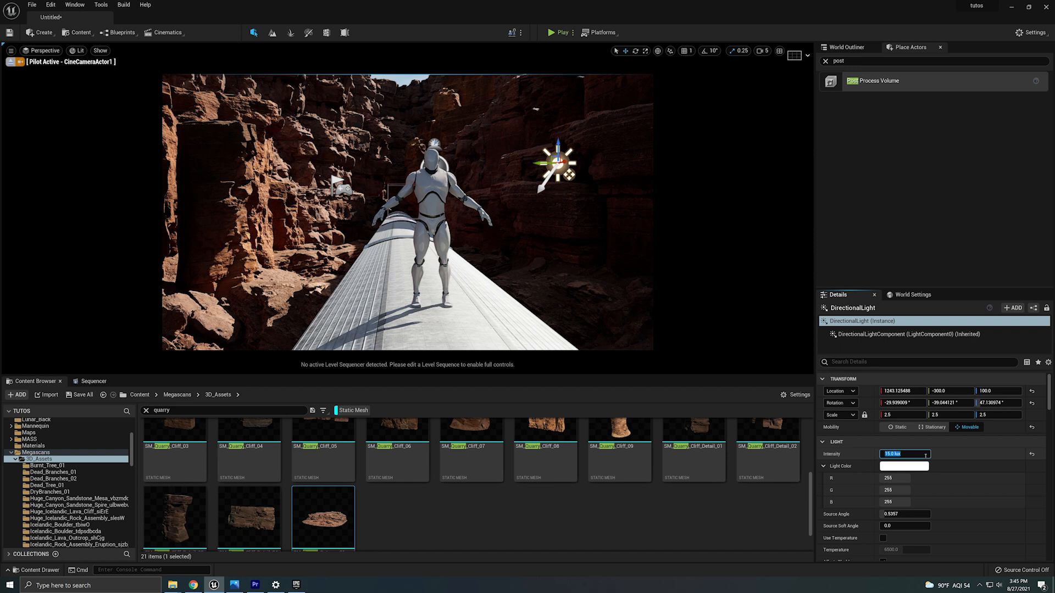
pyautogui.write('25')
pyautogui.press('Return')
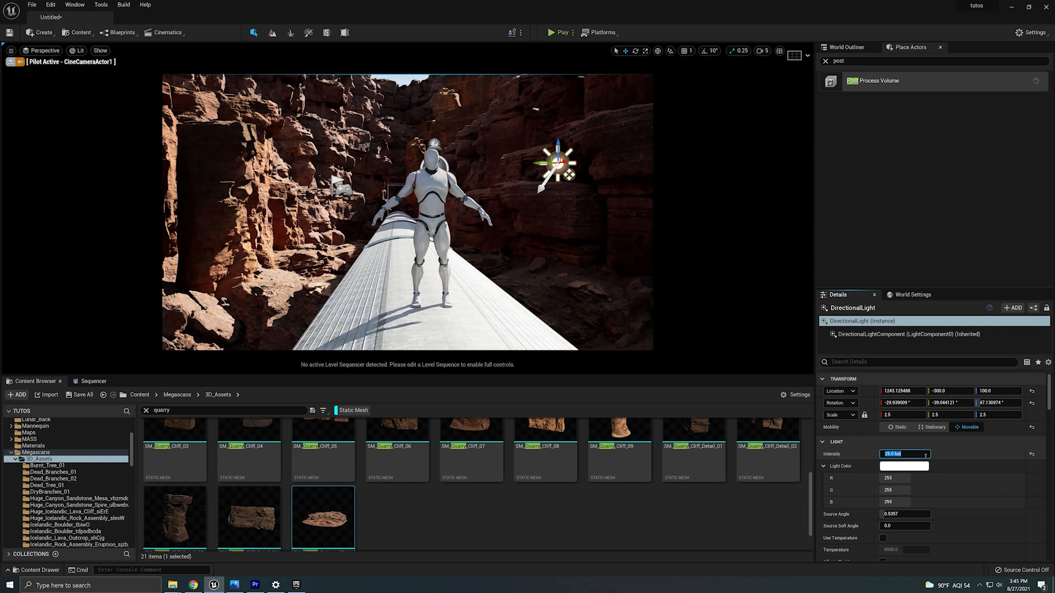
pyautogui.write('30')
pyautogui.press('Return')
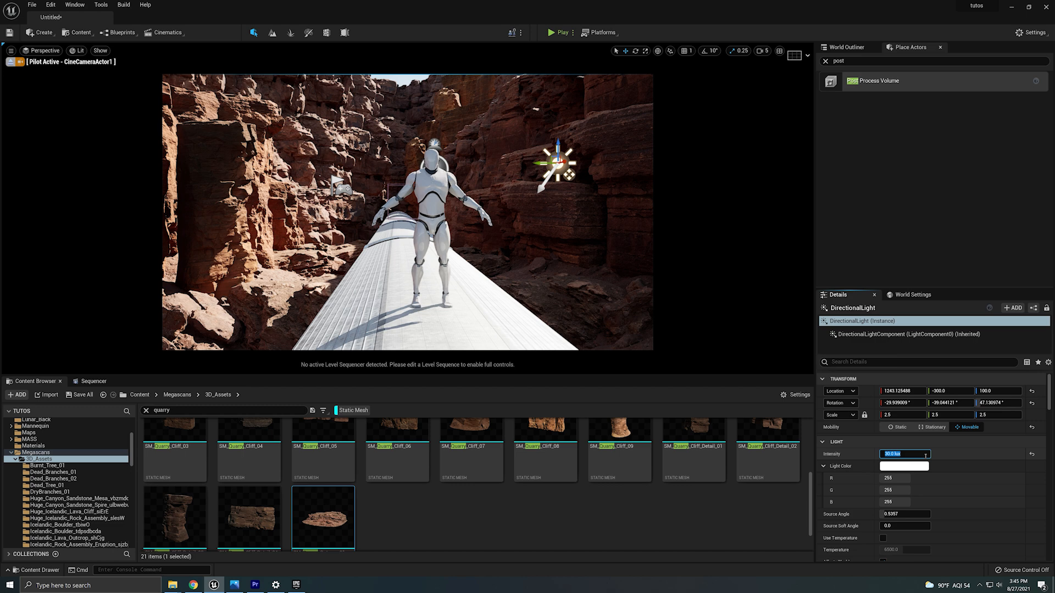
pyautogui.write('25')
pyautogui.press('Return')
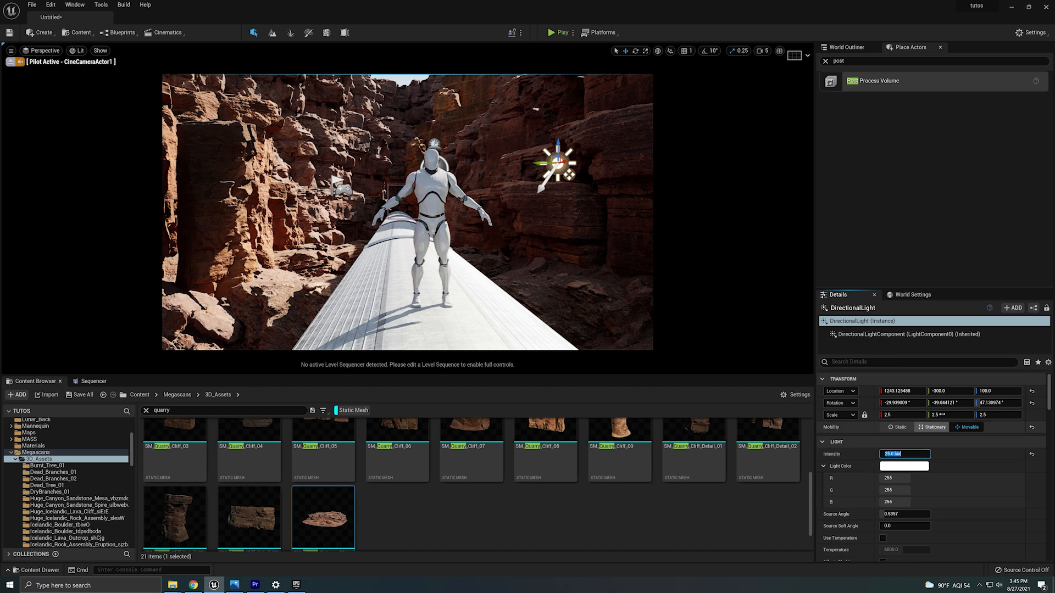
# Select the post process volume and set its Exposure Compensation to 2.0.
pyautogui.click(393, 192)
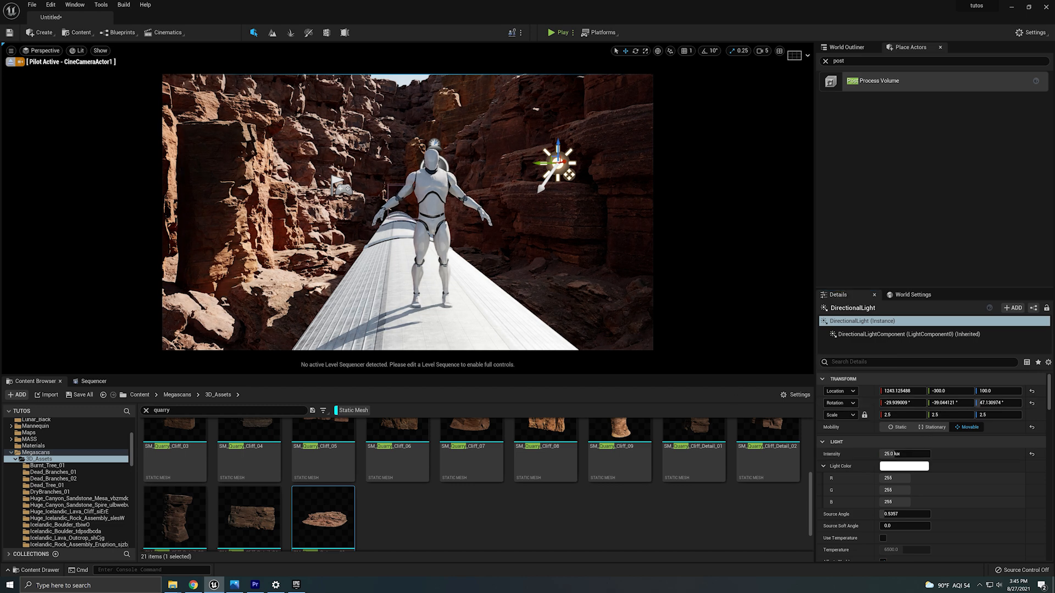
pyautogui.scroll(-5, 981, 446)
pyautogui.scroll(-5, 981, 446)
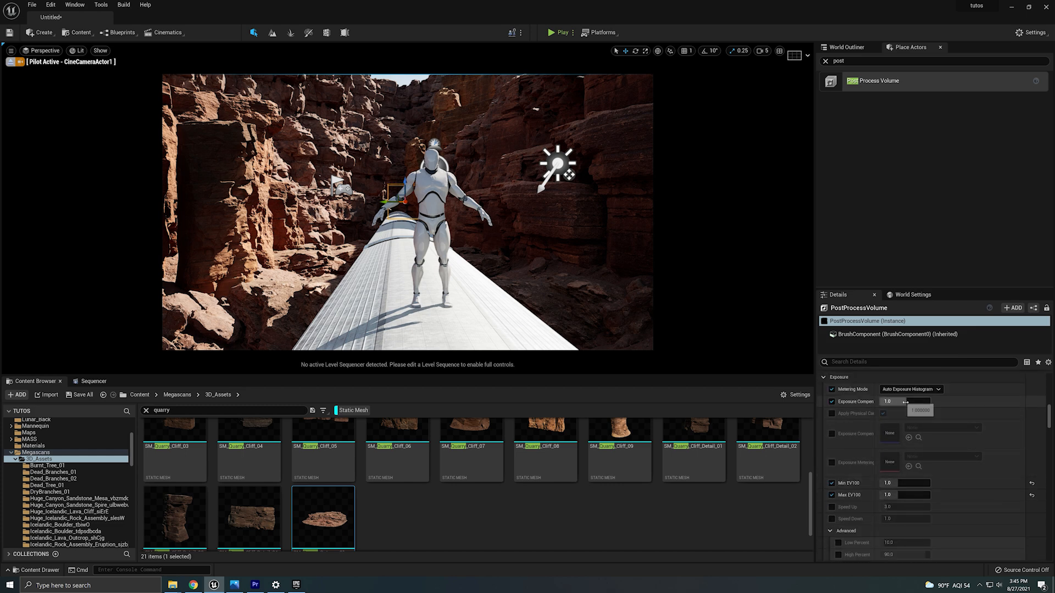
pyautogui.moveTo(900, 402); pyautogui.dragTo(907, 401)
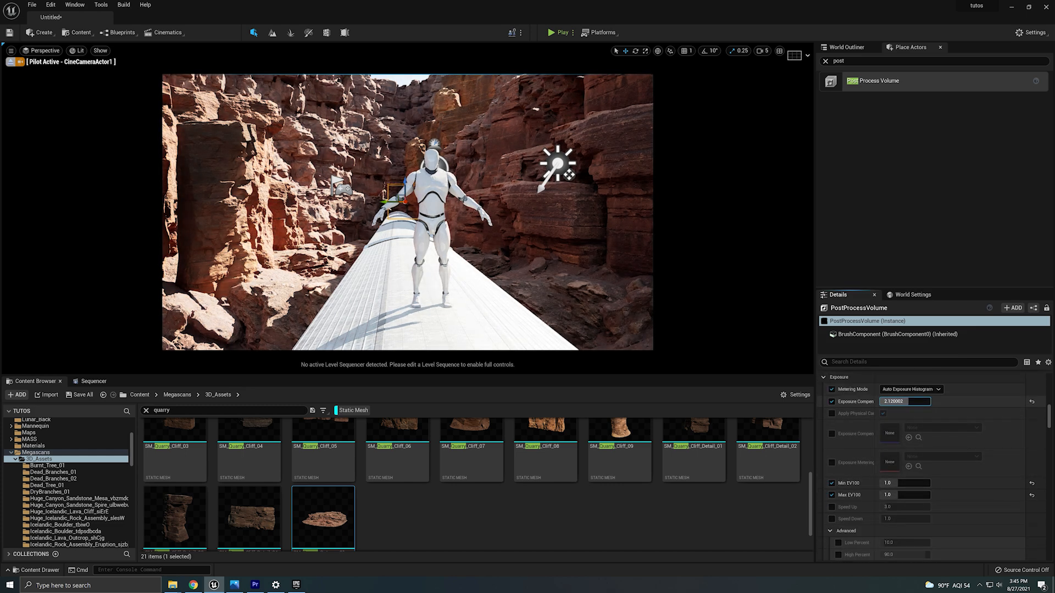
pyautogui.click(904, 403)
pyautogui.write('2.0')
# Open the material instance MI_Quarry_Cliff_08 of the cliff behind the mannequin and set its contrast to about 0.75 and saturation to 0.5.
pyautogui.click(488, 132)
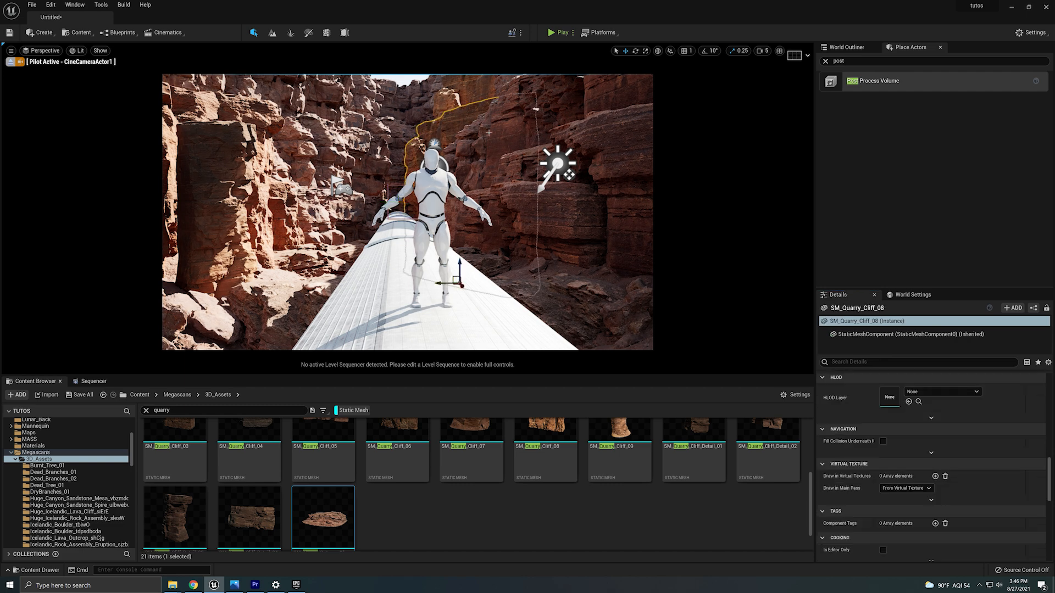
pyautogui.scroll(6, 939, 477)
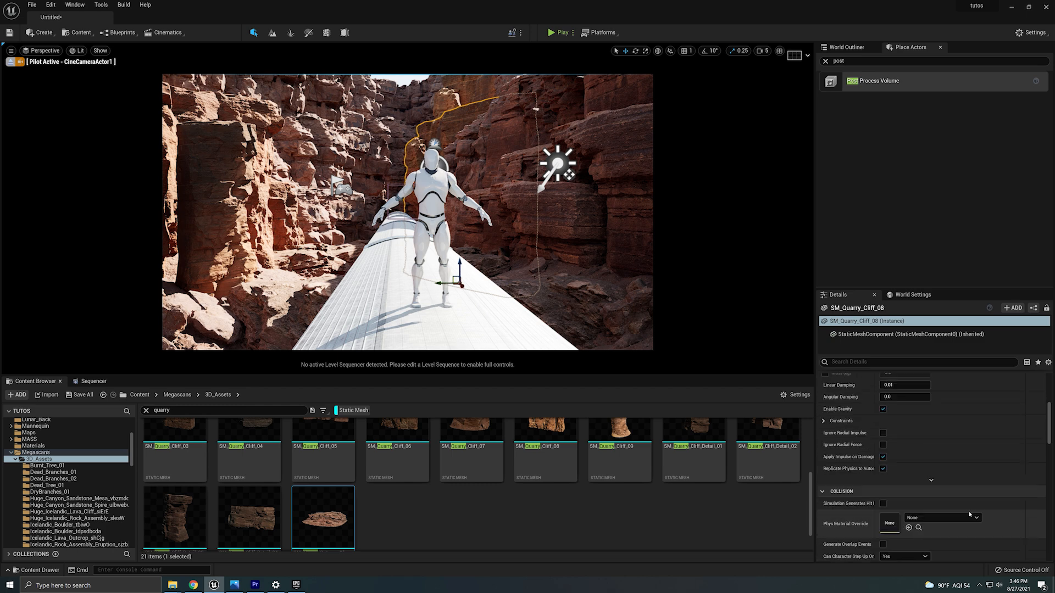
pyautogui.doubleClick(890, 488)
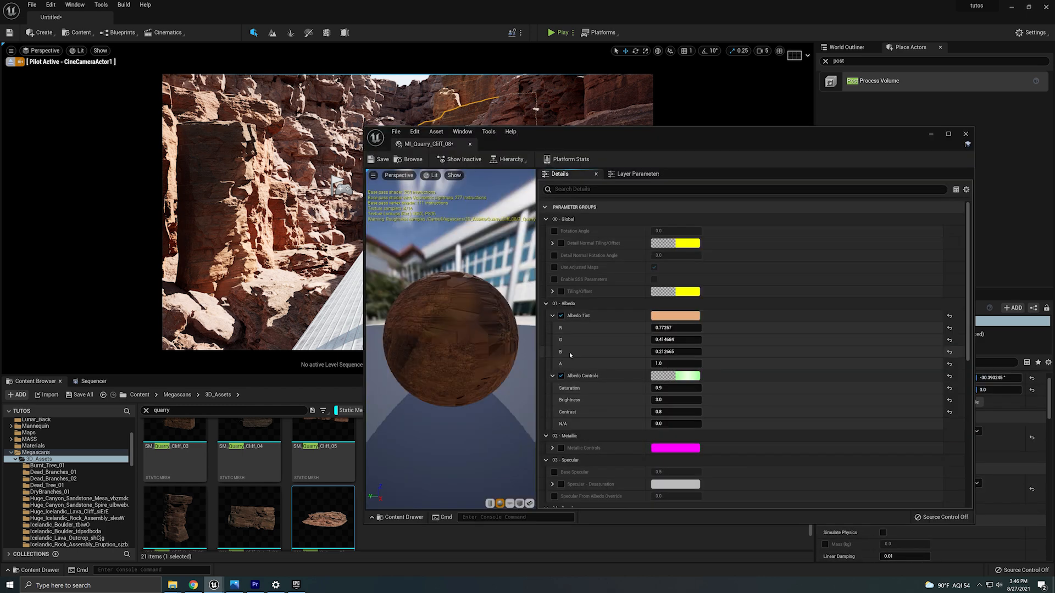
pyautogui.moveTo(721, 133); pyautogui.dragTo(865, 150)
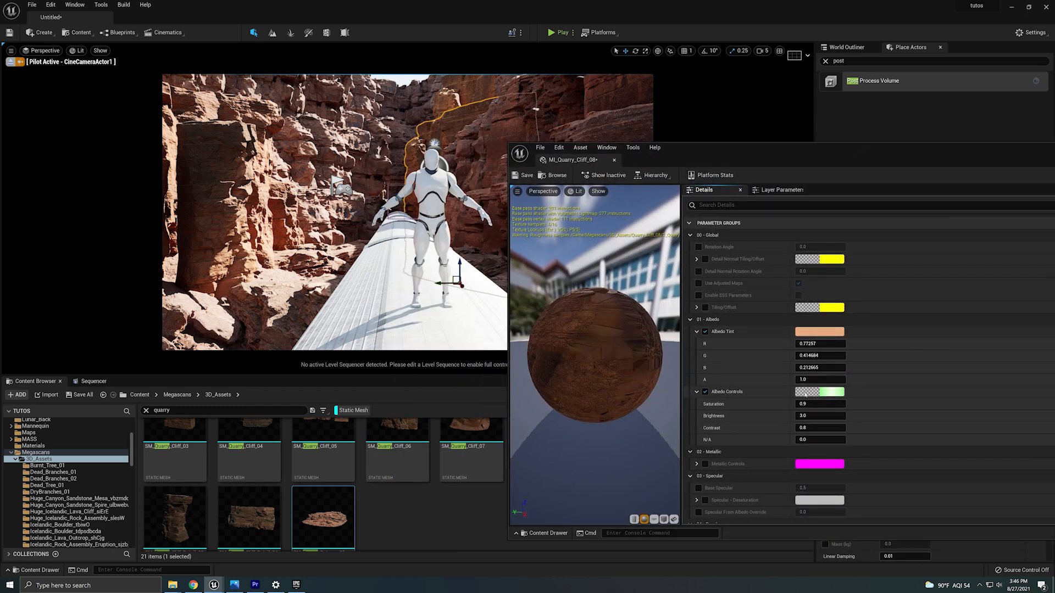
pyautogui.moveTo(815, 433); pyautogui.dragTo(809, 428)
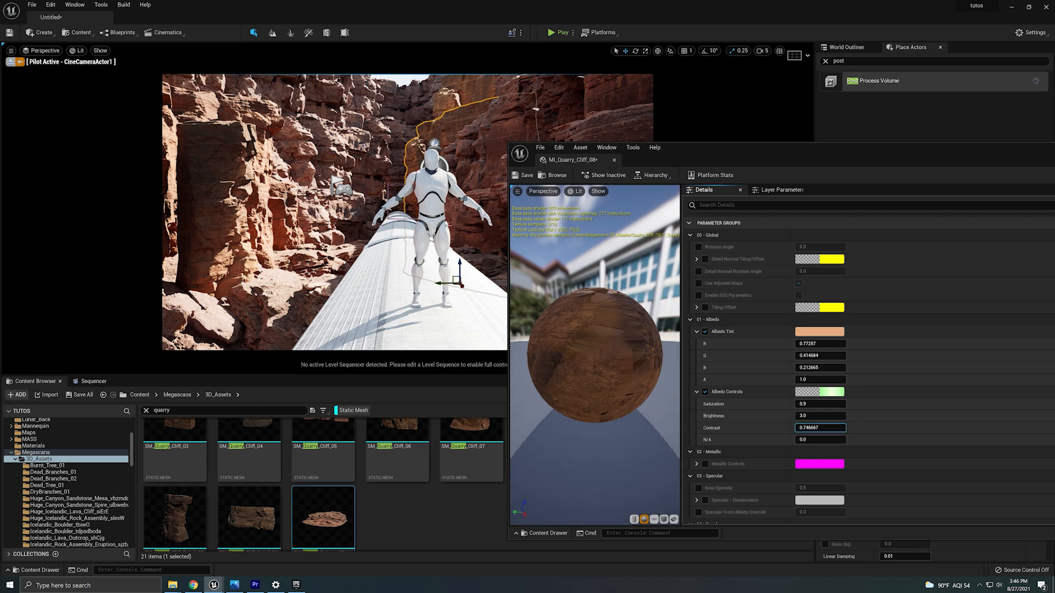
pyautogui.click(816, 404)
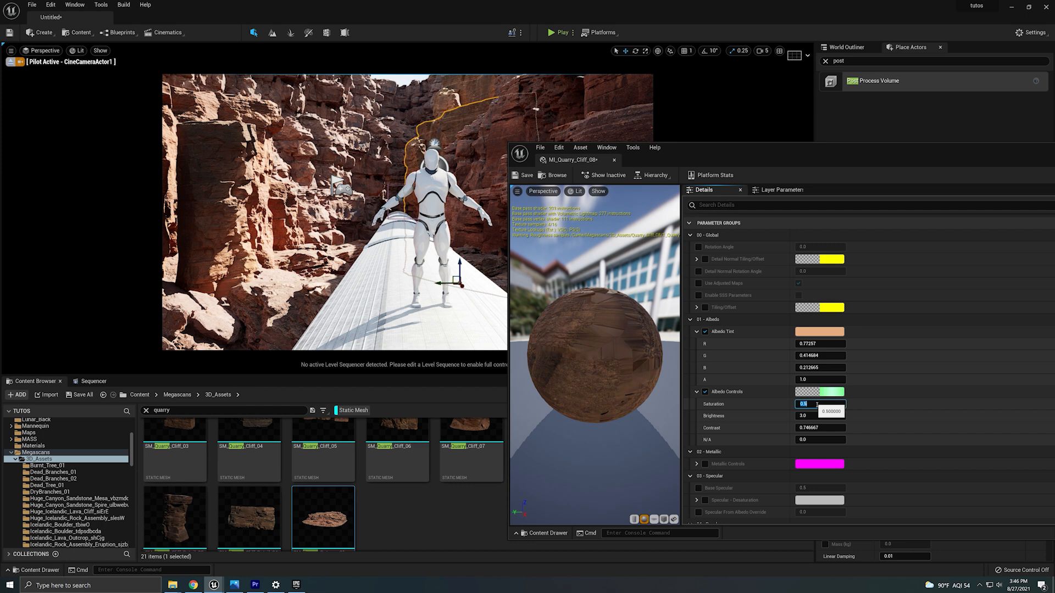
# Desaturate the albedo tint colour of MI_Quarry_Cliff_08 and close the material editor.
pyautogui.click(819, 331)
pyautogui.moveTo(909, 390); pyautogui.dragTo(906, 413)
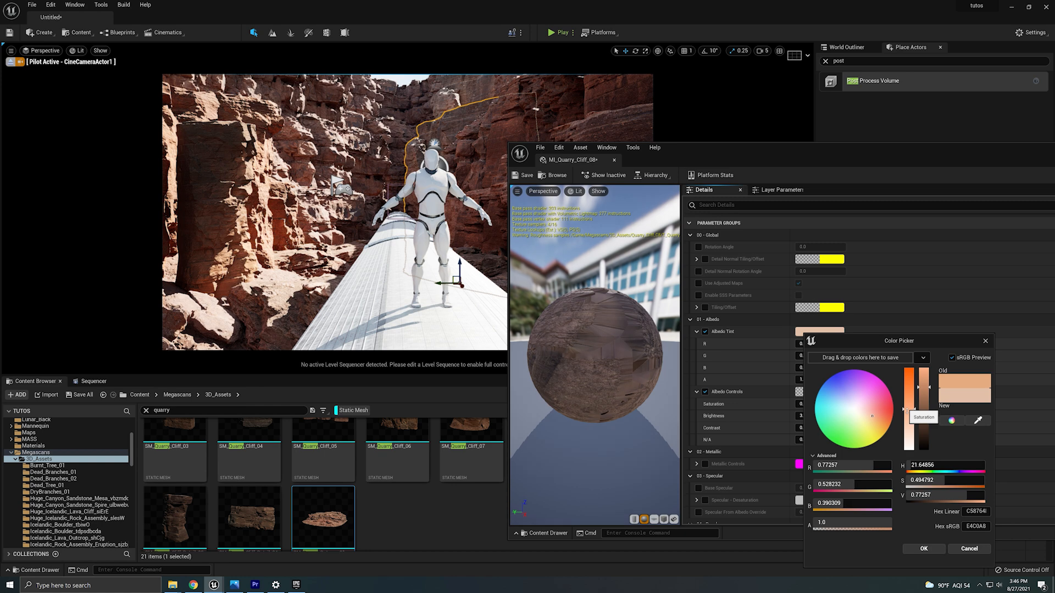
pyautogui.click(924, 548)
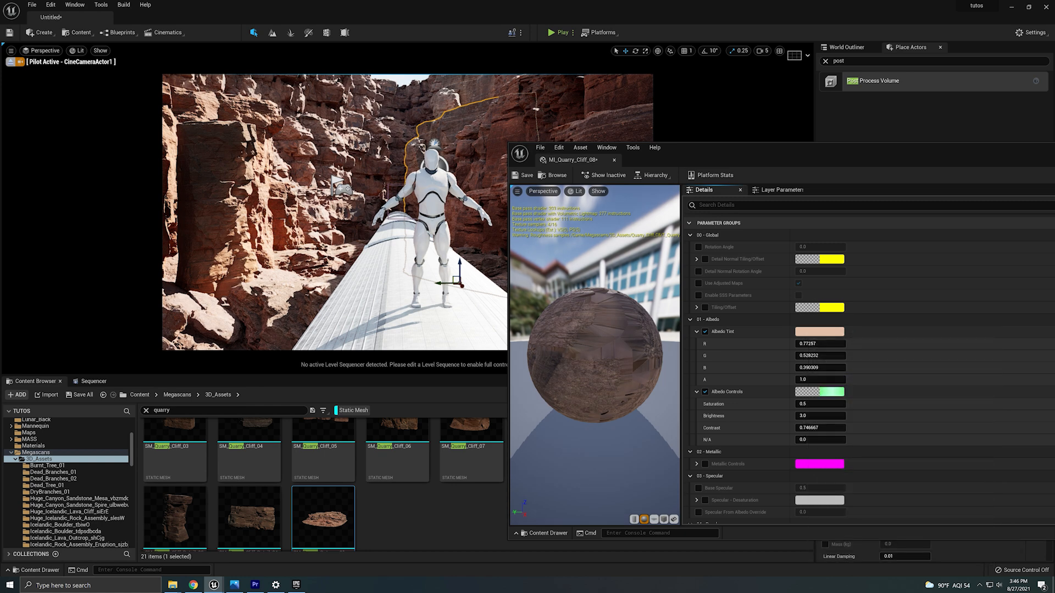
pyautogui.moveTo(970, 157); pyautogui.dragTo(694, 187)
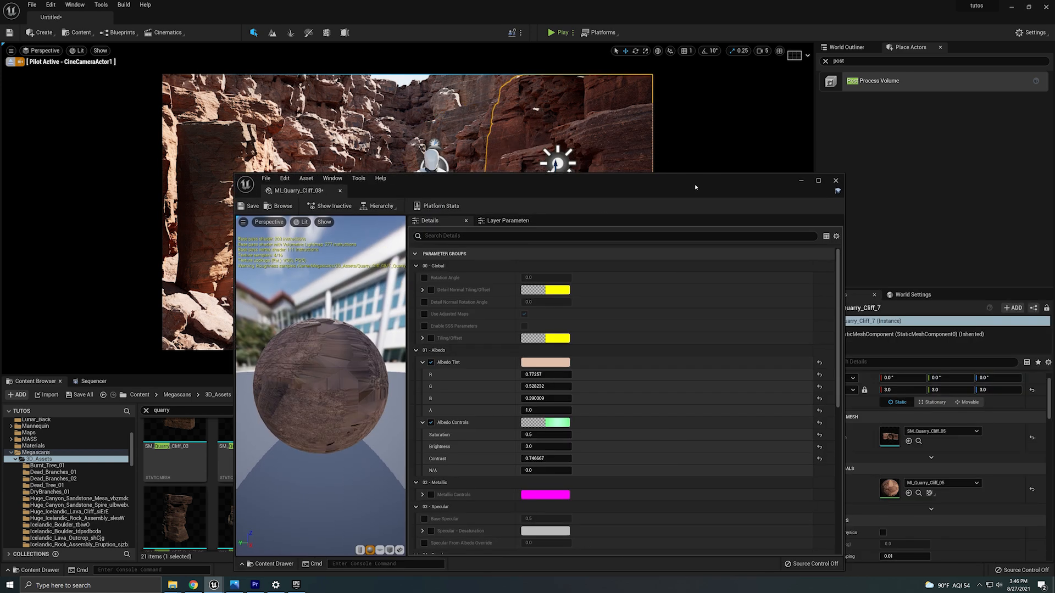
pyautogui.click(835, 180)
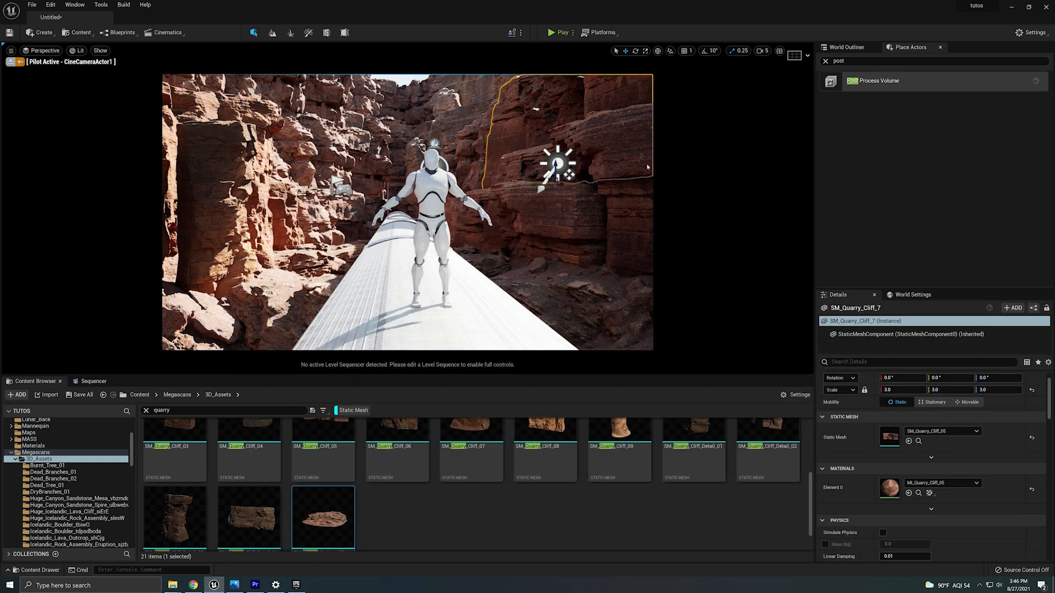
# Open MI_Quarry_Cliff_05 of the cliff on the right and desaturate its albedo tint colour.
pyautogui.doubleClick(889, 487)
pyautogui.click(544, 362)
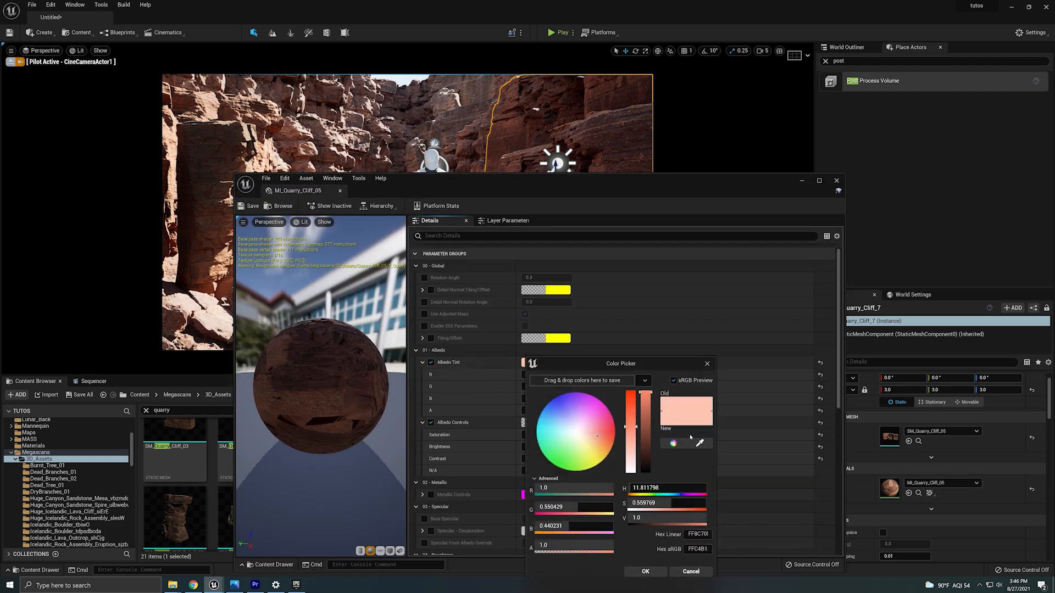
pyautogui.click(634, 443)
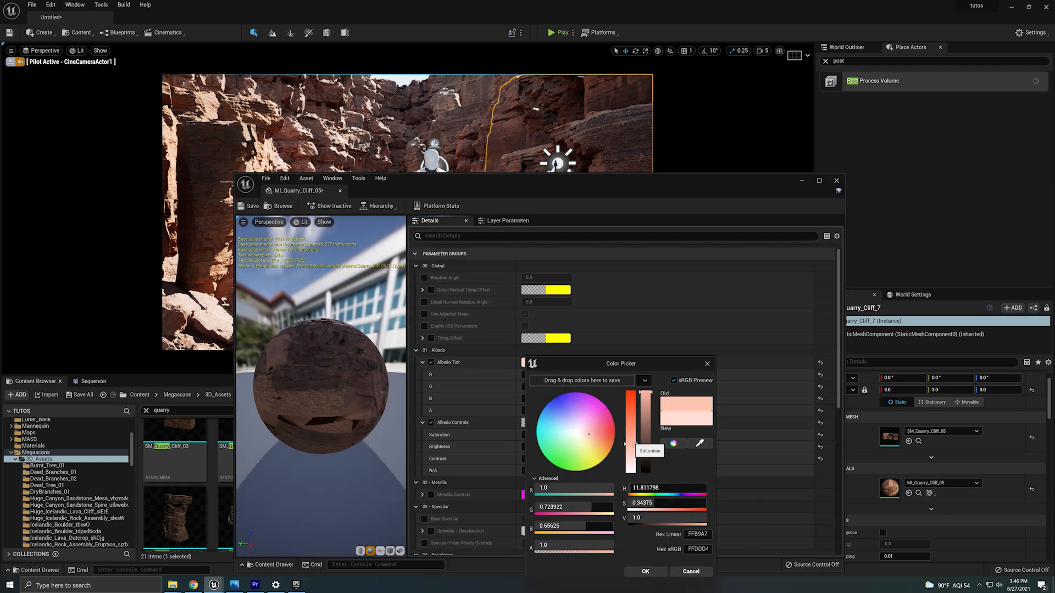
pyautogui.click(645, 571)
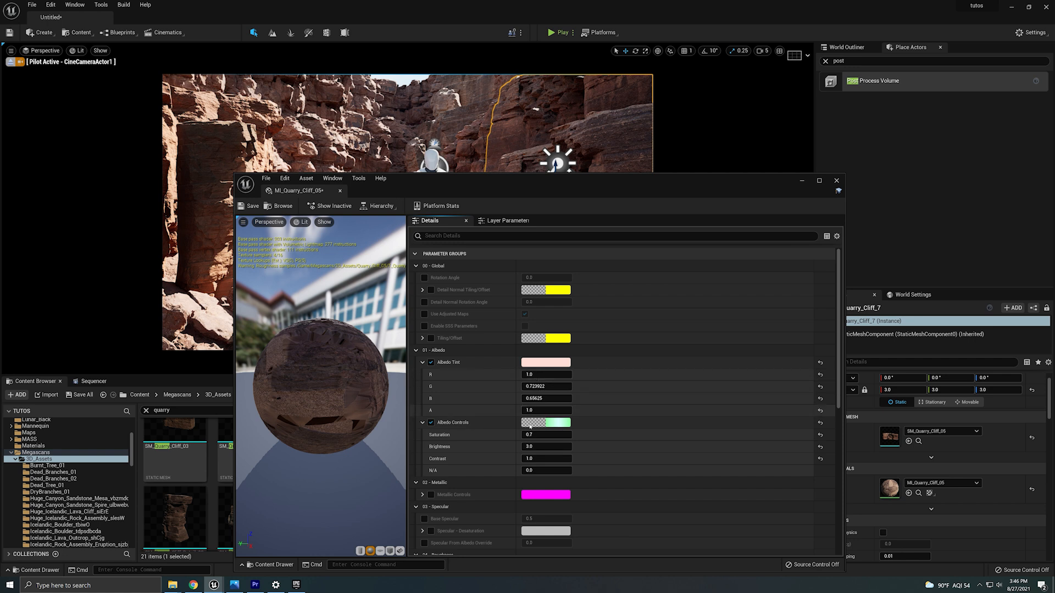
# Set the MI_Quarry_Cliff_05 albedo saturation to 0.6 and contrast to 0.8, then close the material editor.
pyautogui.click(540, 435)
pyautogui.click(546, 459)
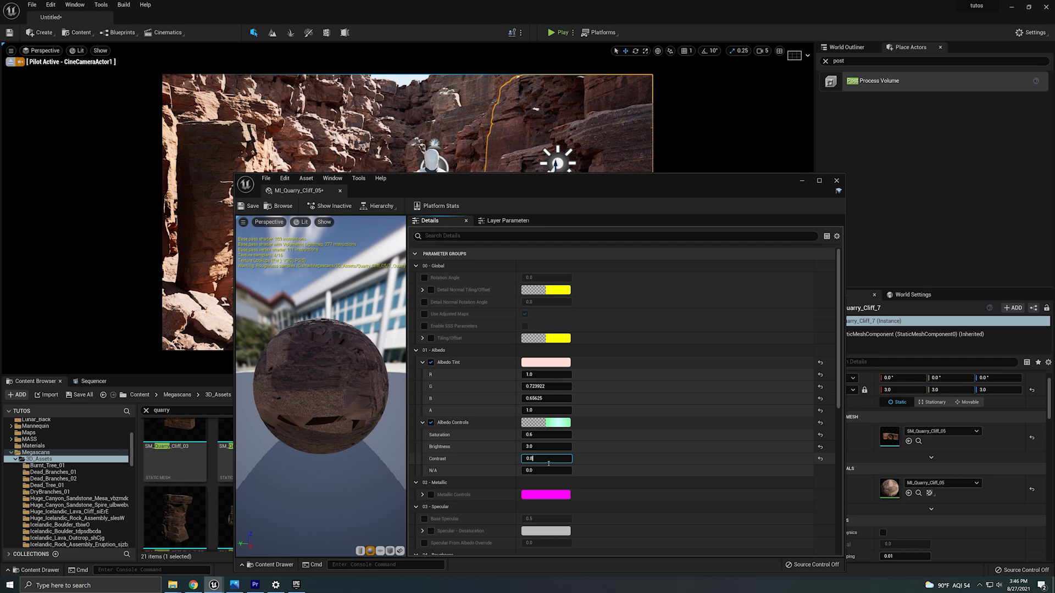
pyautogui.press('Return')
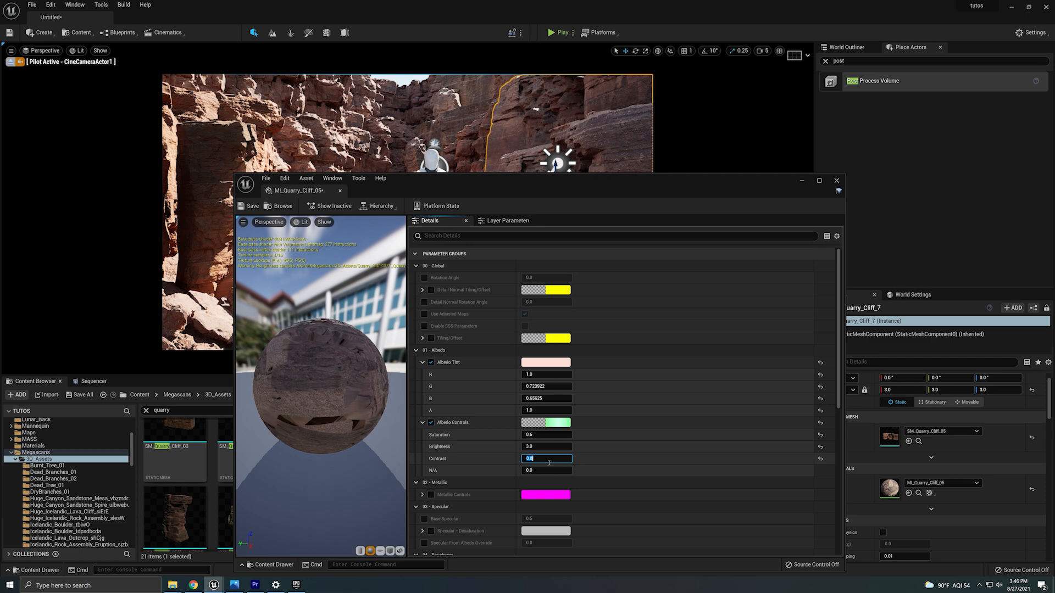
pyautogui.click(836, 181)
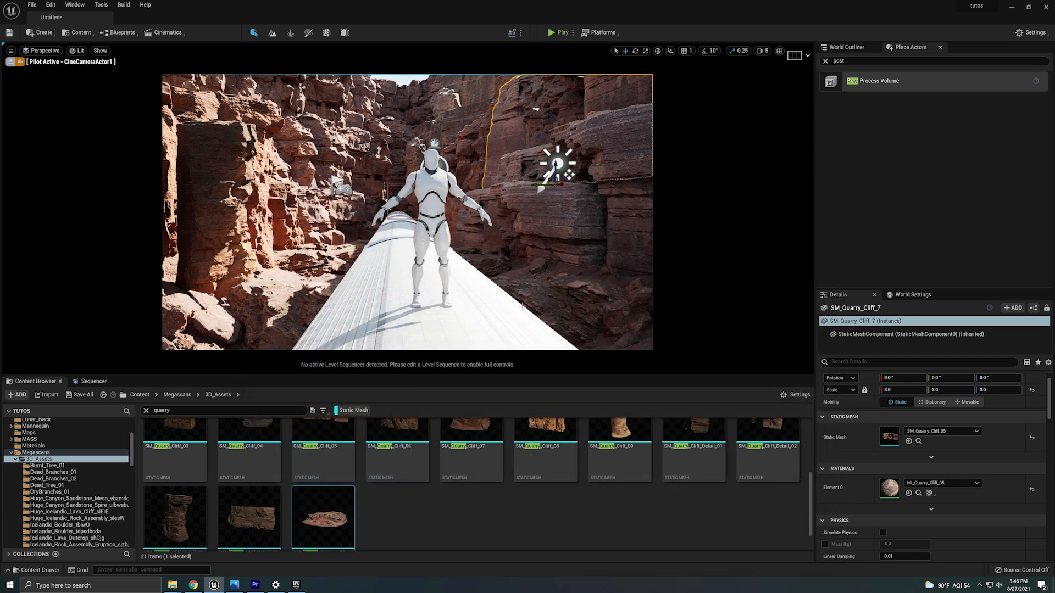
# Add a new level sequence named Dr_Strange_tutorial.
pyautogui.click(456, 278)
pyautogui.press('Escape')
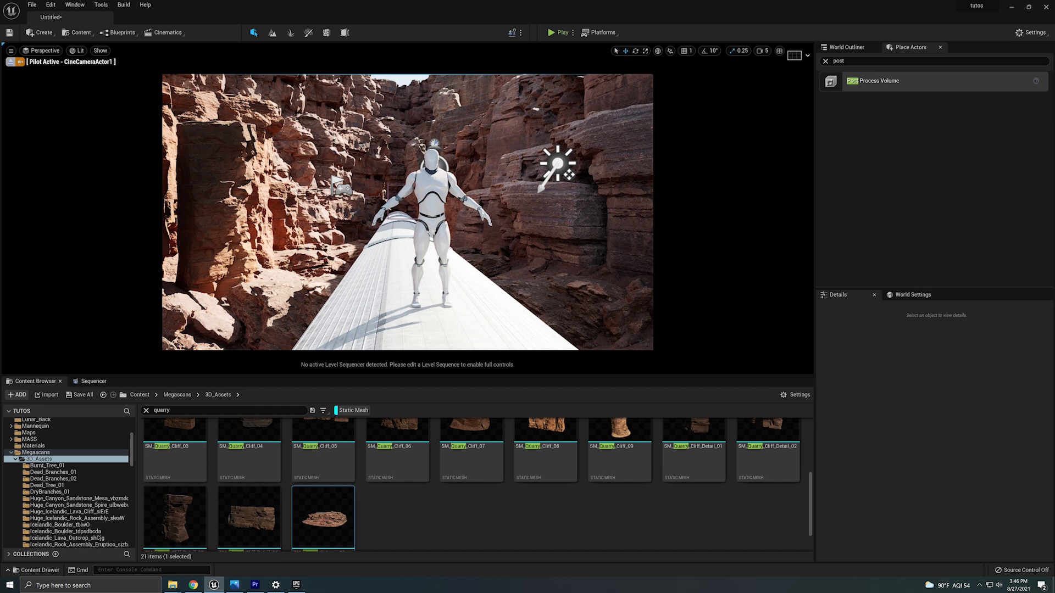
pyautogui.click(165, 33)
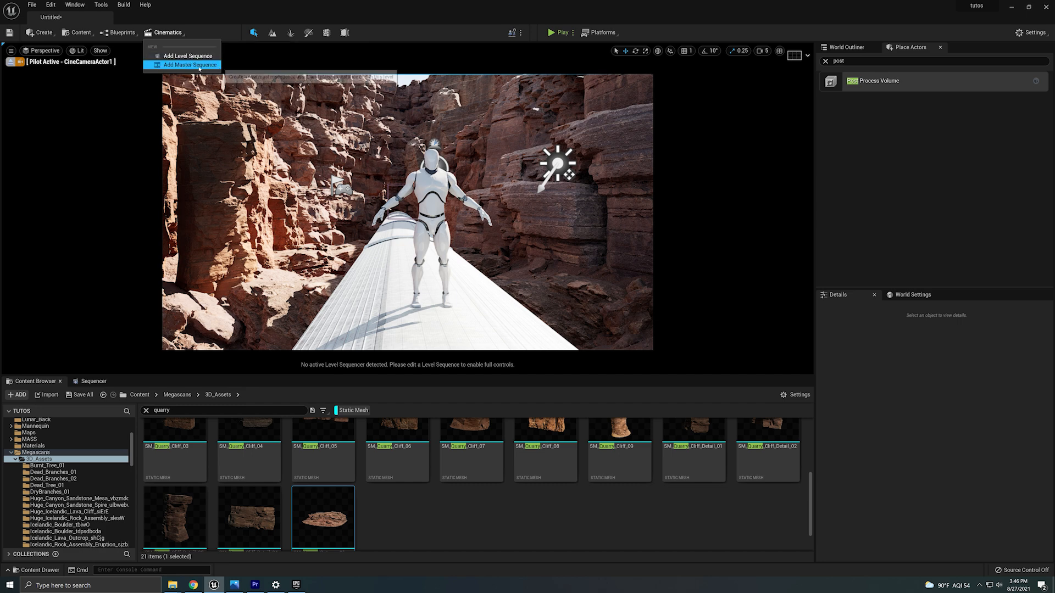
pyautogui.click(186, 55)
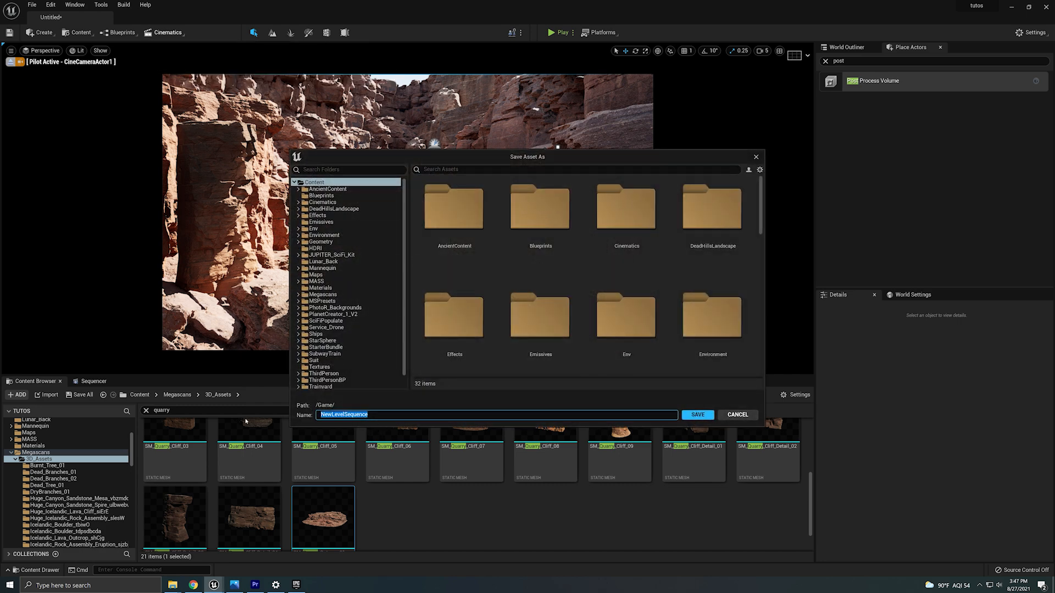
pyautogui.write('Dr')
pyautogui.press('BackSpace')
pyautogui.write('r_Strange_tutorial')
pyautogui.click(698, 415)
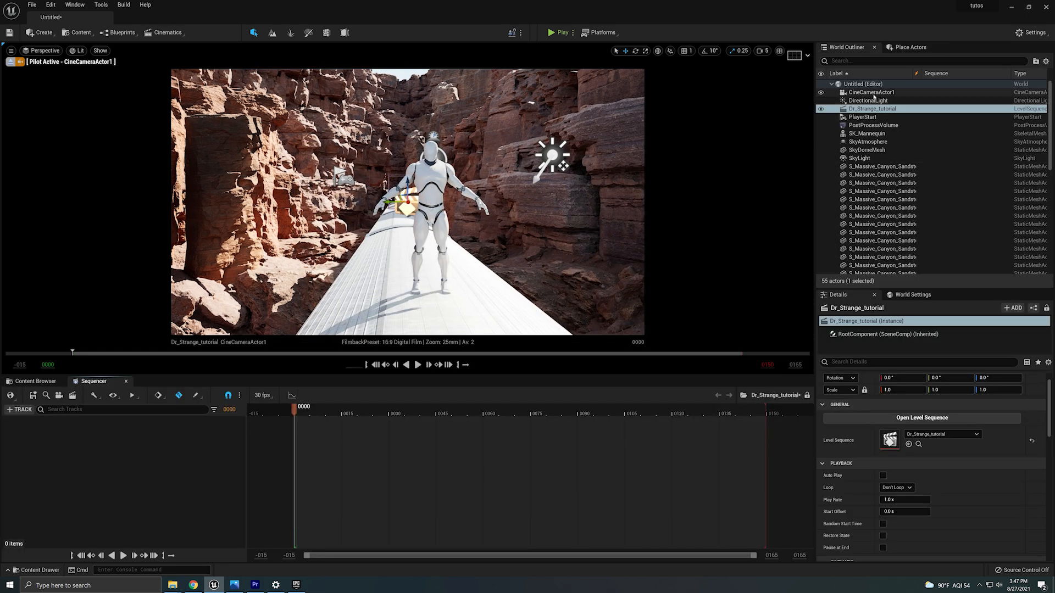
# Add CineCameraActor1 to the level sequence as a camera track.
pyautogui.moveTo(877, 93); pyautogui.dragTo(127, 478)
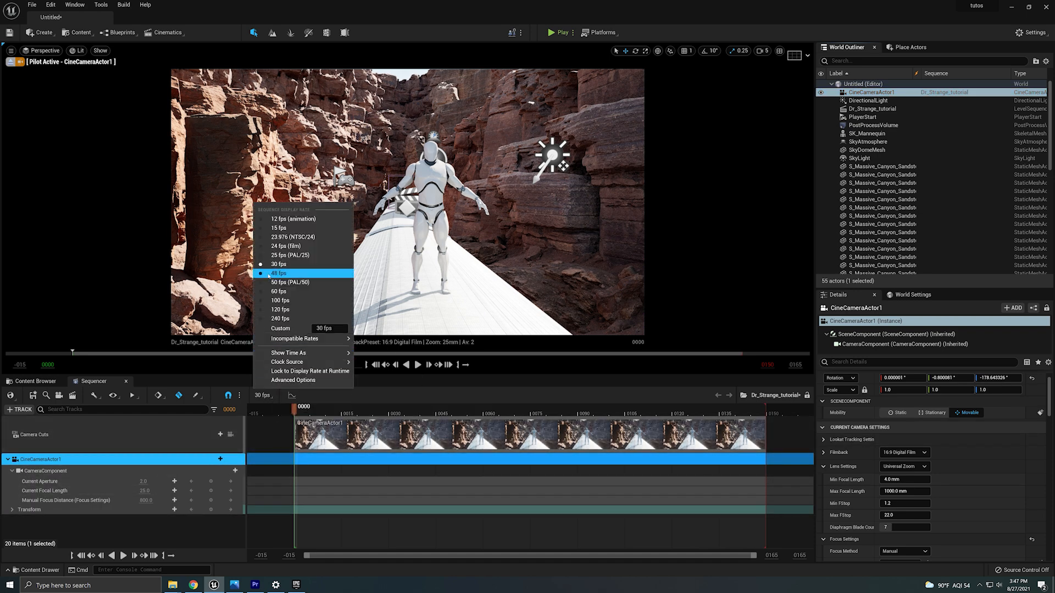
# Set the sequence frame rate to 24 fps and shorten the playback range to end around frame 132.
pyautogui.click(284, 246)
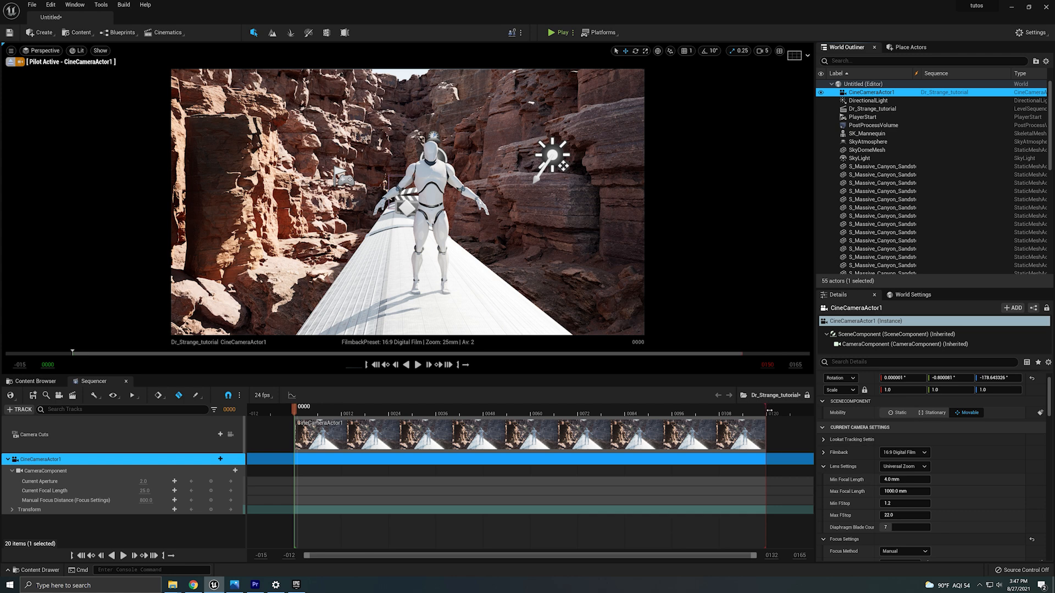
pyautogui.moveTo(769, 411); pyautogui.dragTo(671, 434)
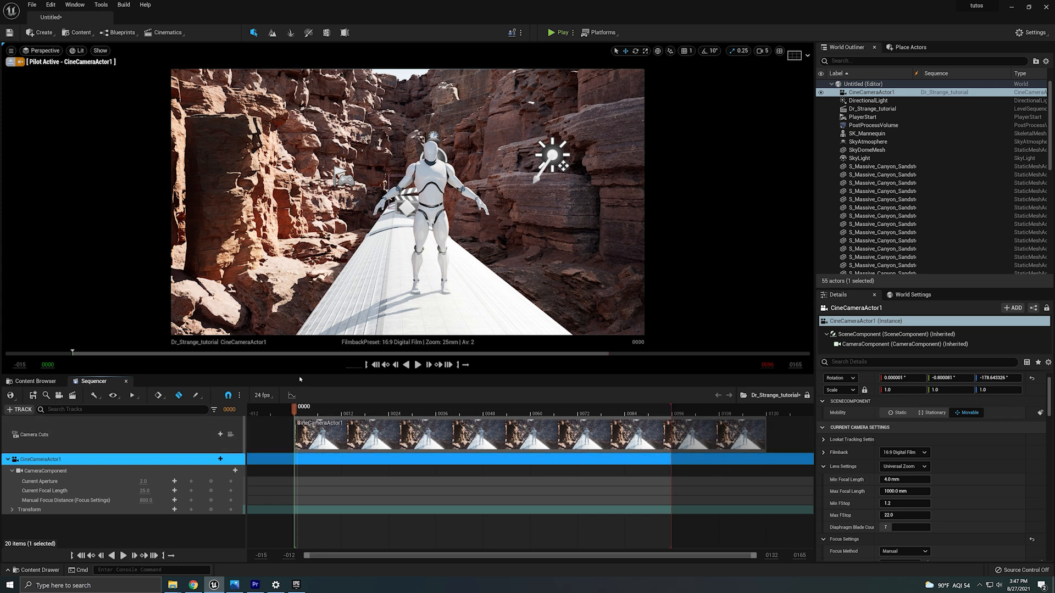
# Add a transform keyframe for CineCameraActor1 at frame 0 and stop piloting the camera.
pyautogui.moveTo(295, 411); pyautogui.dragTo(278, 461)
pyautogui.click(213, 509)
pyautogui.click(10, 62)
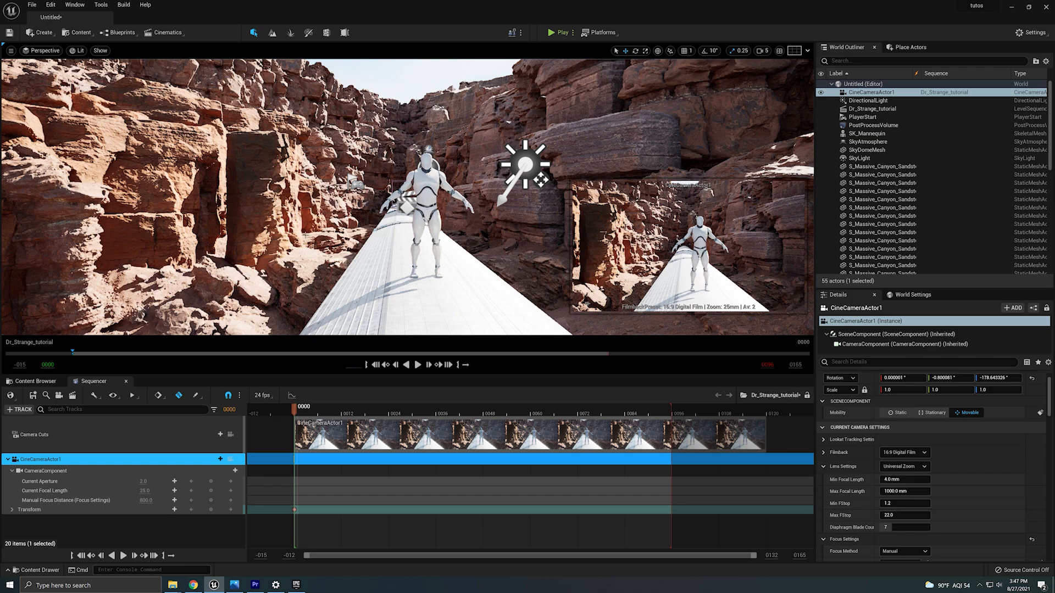
# Select the sandstone and quarry cliff meshes surrounding the train track in the canyon.
pyautogui.press('s')
pyautogui.moveTo(406, 197); pyautogui.dragTo(385, 241, button='right')
pyautogui.moveTo(605, 291); pyautogui.dragTo(677, 268, button='right')
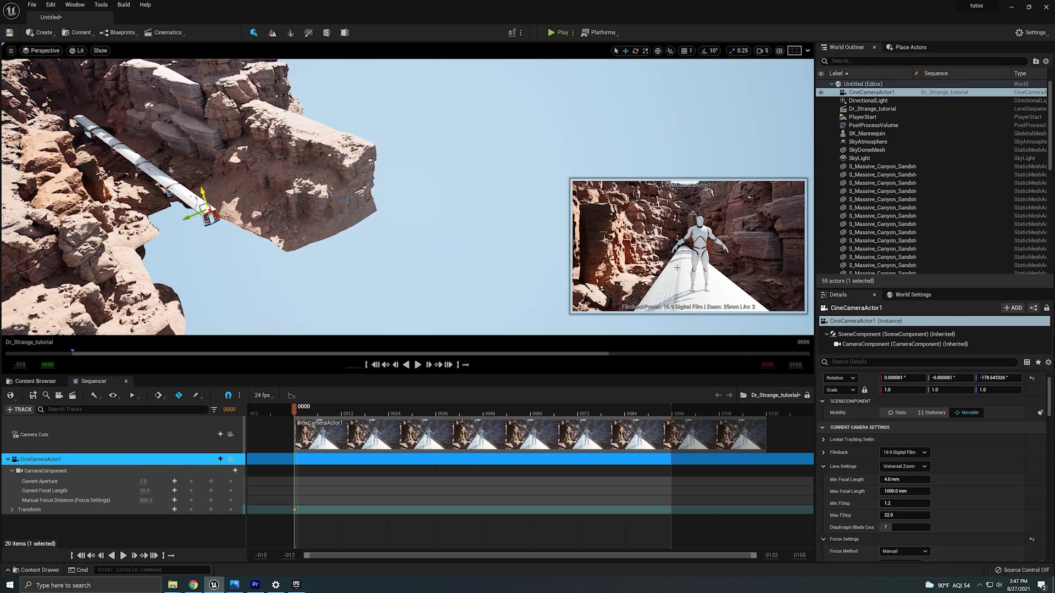
pyautogui.press('s')
pyautogui.moveTo(299, 252); pyautogui.dragTo(308, 271, button='right')
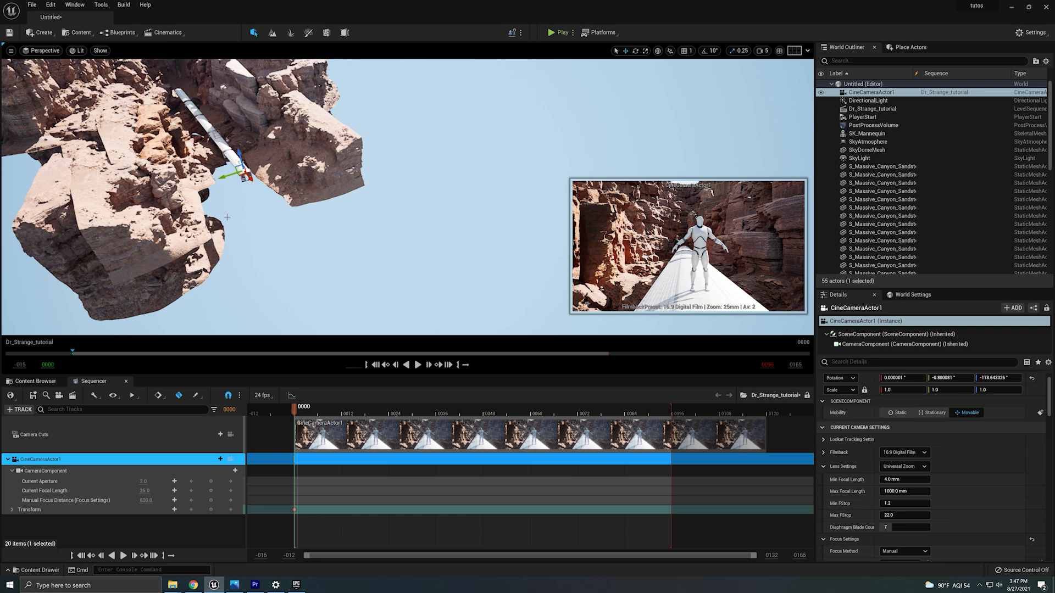
pyautogui.moveTo(312, 202); pyautogui.dragTo(313, 162, button='right')
pyautogui.click(313, 161)
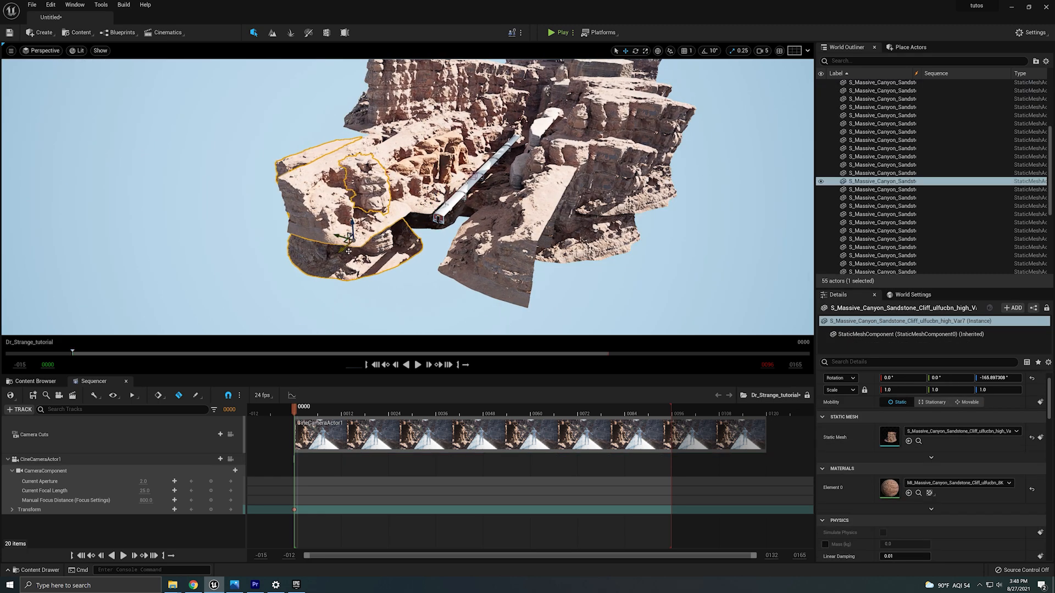
pyautogui.keyDown('alt'); pyautogui.moveTo(346, 253); pyautogui.dragTo(301, 276); pyautogui.keyUp('alt')
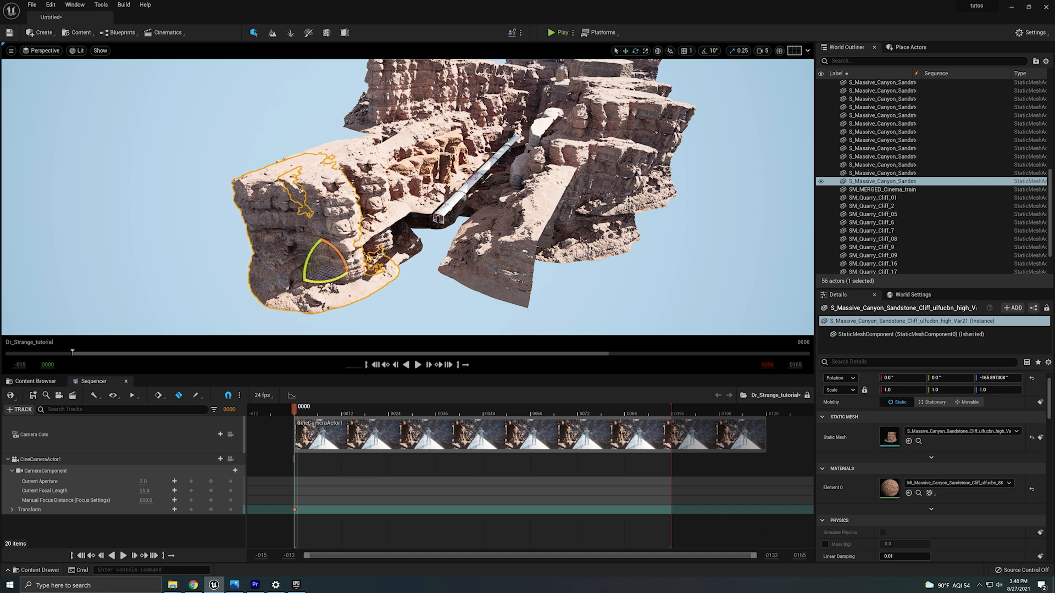
pyautogui.moveTo(329, 275); pyautogui.dragTo(307, 263)
pyautogui.moveTo(307, 264)
pyautogui.mouseDown(button='right')
pyautogui.moveTo(324, 259)
pyautogui.moveTo(333, 236)
pyautogui.moveTo(327, 266)
pyautogui.mouseUp(button='right')
pyautogui.click(449, 263)
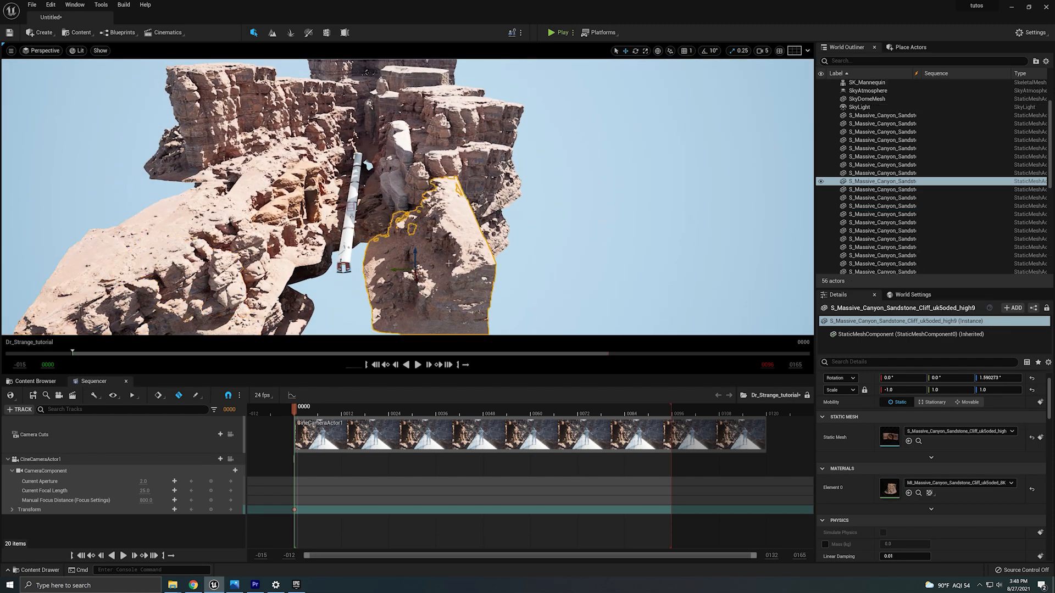
pyautogui.keyDown('ctrl'); pyautogui.click(408, 188); pyautogui.keyUp('ctrl')
pyautogui.keyDown('ctrl'); pyautogui.click(400, 144); pyautogui.keyUp('ctrl')
pyautogui.keyDown('ctrl'); pyautogui.click(395, 183); pyautogui.keyUp('ctrl')
pyautogui.keyDown('ctrl'); pyautogui.click(380, 212); pyautogui.keyUp('ctrl')
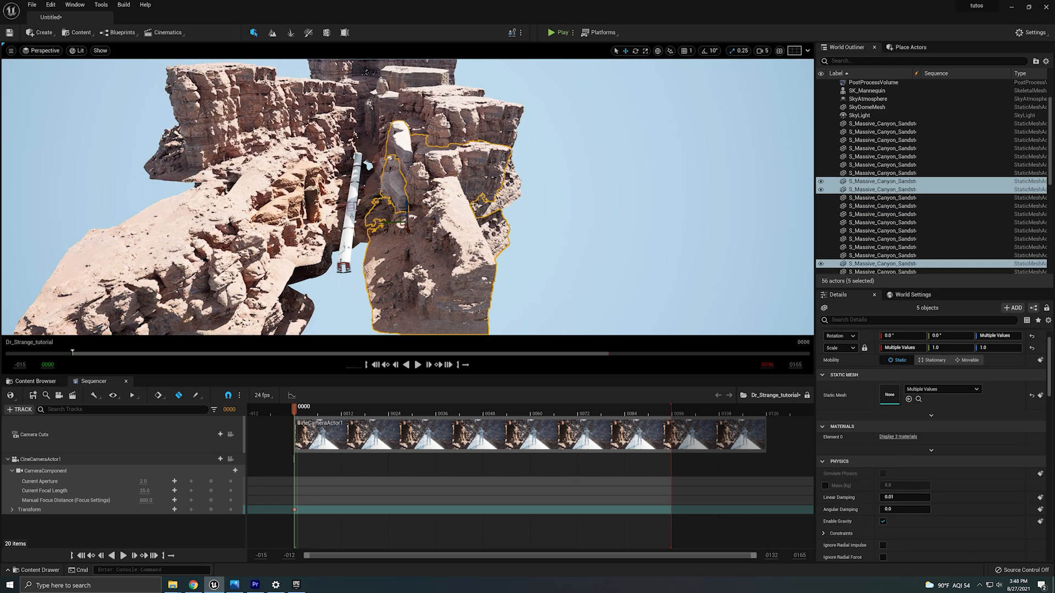
pyautogui.moveTo(438, 233); pyautogui.dragTo(431, 236, button='right')
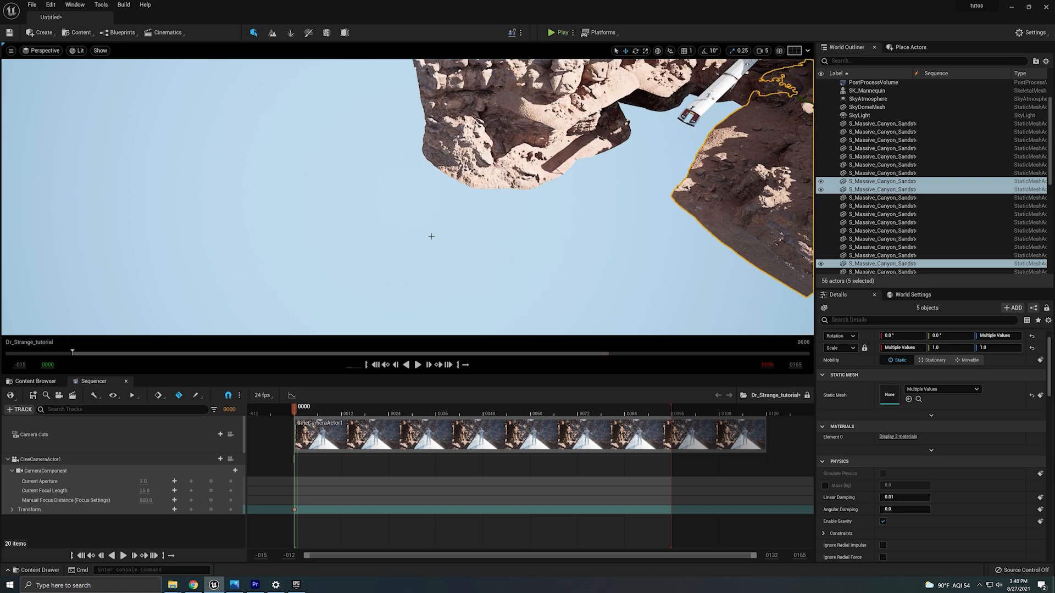
pyautogui.press('f')
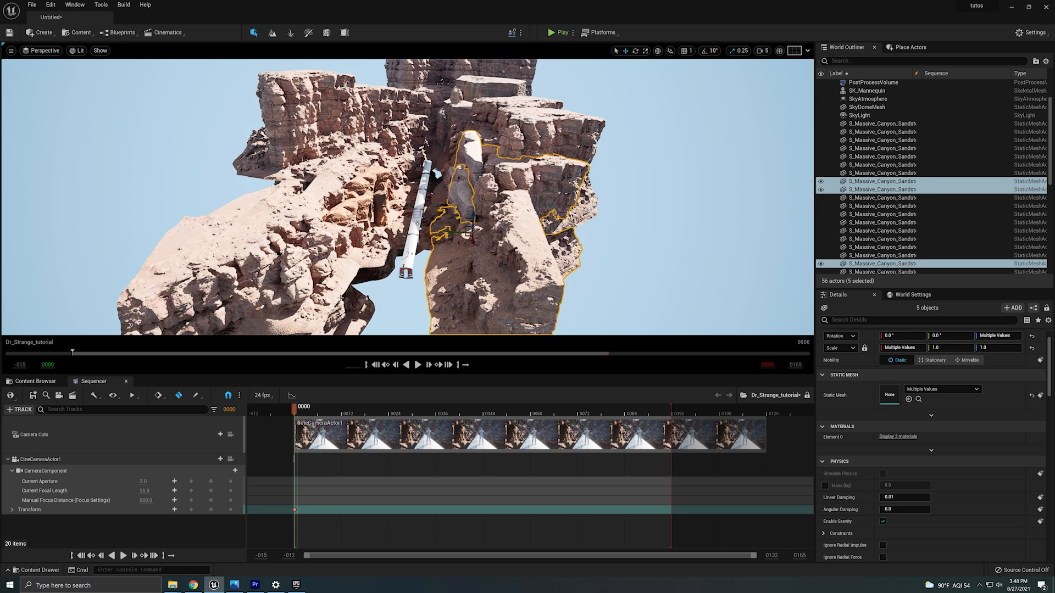
pyautogui.keyDown('alt'); pyautogui.moveTo(341, 298); pyautogui.dragTo(360, 258); pyautogui.keyUp('alt')
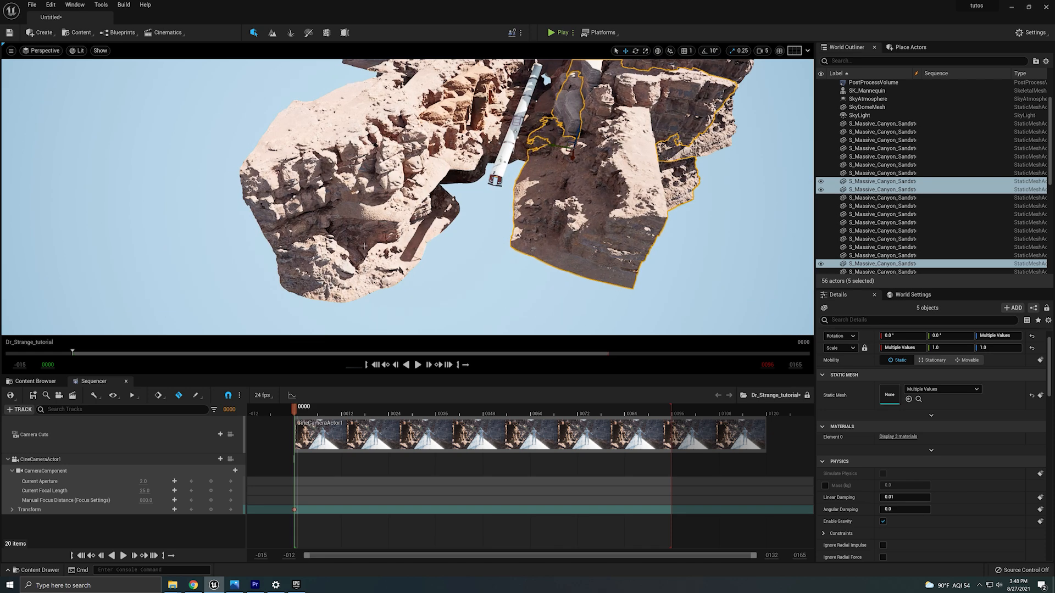
pyautogui.keyDown('ctrl'); pyautogui.click(364, 246); pyautogui.keyUp('ctrl')
pyautogui.keyDown('ctrl'); pyautogui.click(336, 175); pyautogui.keyUp('ctrl')
pyautogui.keyDown('ctrl'); pyautogui.click(379, 147); pyautogui.keyUp('ctrl')
pyautogui.keyDown('ctrl'); pyautogui.click(413, 119); pyautogui.keyUp('ctrl')
pyautogui.keyDown('ctrl'); pyautogui.click(446, 132); pyautogui.keyUp('ctrl')
pyautogui.keyDown('ctrl'); pyautogui.click(461, 106); pyautogui.keyUp('ctrl')
pyautogui.keyDown('ctrl'); pyautogui.click(481, 81); pyautogui.keyUp('ctrl')
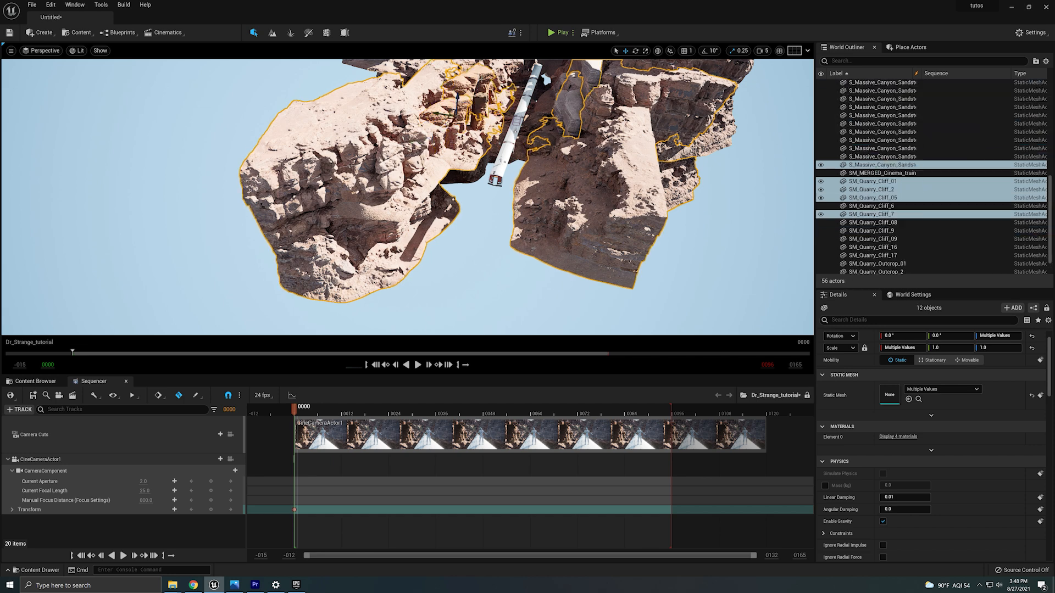
pyautogui.keyDown('ctrl'); pyautogui.click(486, 84); pyautogui.keyUp('ctrl')
pyautogui.keyDown('ctrl'); pyautogui.click(484, 96); pyautogui.keyUp('ctrl')
pyautogui.keyDown('ctrl'); pyautogui.click(477, 108); pyautogui.keyUp('ctrl')
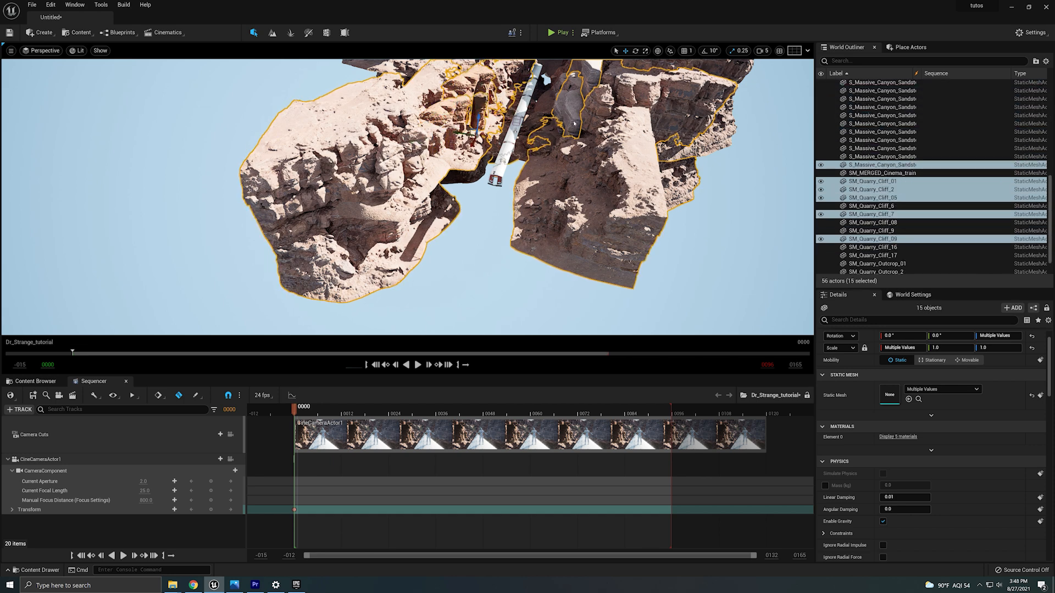
# Extend the selection to the remaining cliff pieces forming the canyon section.
pyautogui.moveTo(690, 160); pyautogui.dragTo(697, 113, button='right')
pyautogui.keyDown('ctrl'); pyautogui.click(403, 136); pyautogui.keyUp('ctrl')
pyautogui.keyDown('ctrl'); pyautogui.click(465, 136); pyautogui.keyUp('ctrl')
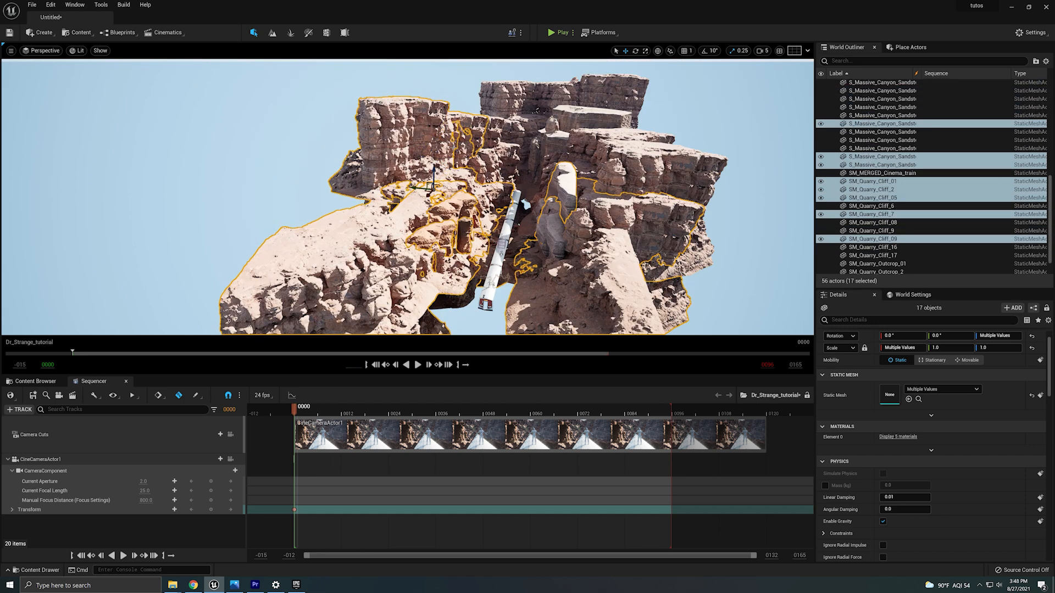
pyautogui.keyDown('ctrl'); pyautogui.click(490, 138); pyautogui.keyUp('ctrl')
pyautogui.keyDown('ctrl'); pyautogui.click(506, 138); pyautogui.keyUp('ctrl')
pyautogui.keyDown('ctrl'); pyautogui.click(517, 130); pyautogui.keyUp('ctrl')
pyautogui.keyDown('ctrl'); pyautogui.click(592, 177); pyautogui.keyUp('ctrl')
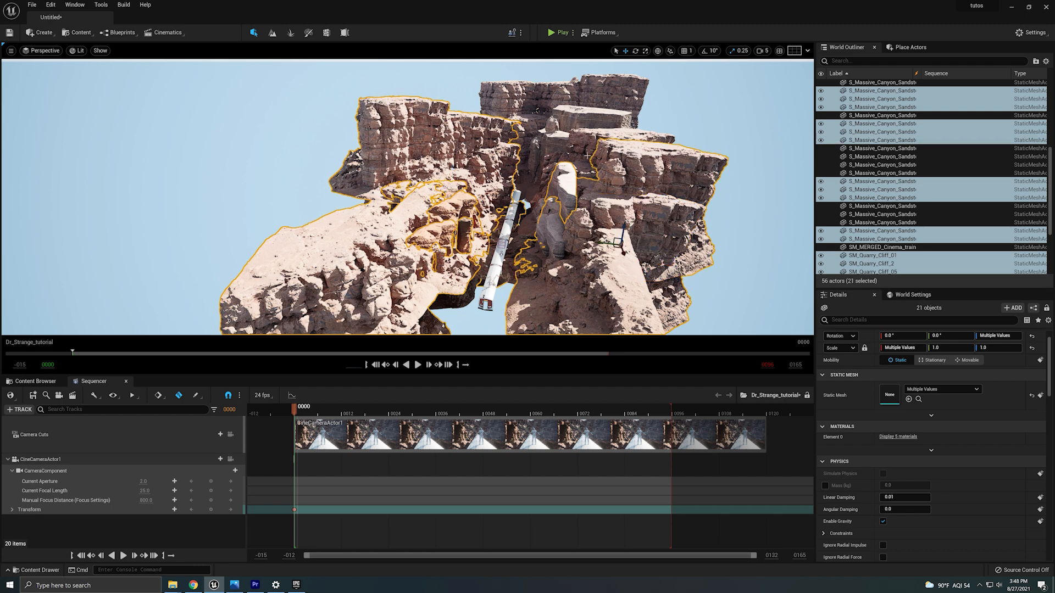
pyautogui.keyDown('ctrl'); pyautogui.click(593, 161); pyautogui.keyUp('ctrl')
pyautogui.keyDown('ctrl'); pyautogui.click(592, 144); pyautogui.keyUp('ctrl')
pyautogui.moveTo(560, 227); pyautogui.dragTo(553, 228)
pyautogui.keyDown('ctrl'); pyautogui.click(553, 233); pyautogui.keyUp('ctrl')
pyautogui.keyDown('ctrl'); pyautogui.click(532, 251); pyautogui.keyUp('ctrl')
pyautogui.keyDown('ctrl'); pyautogui.click(523, 257); pyautogui.keyUp('ctrl')
pyautogui.keyDown('ctrl'); pyautogui.click(518, 271); pyautogui.keyUp('ctrl')
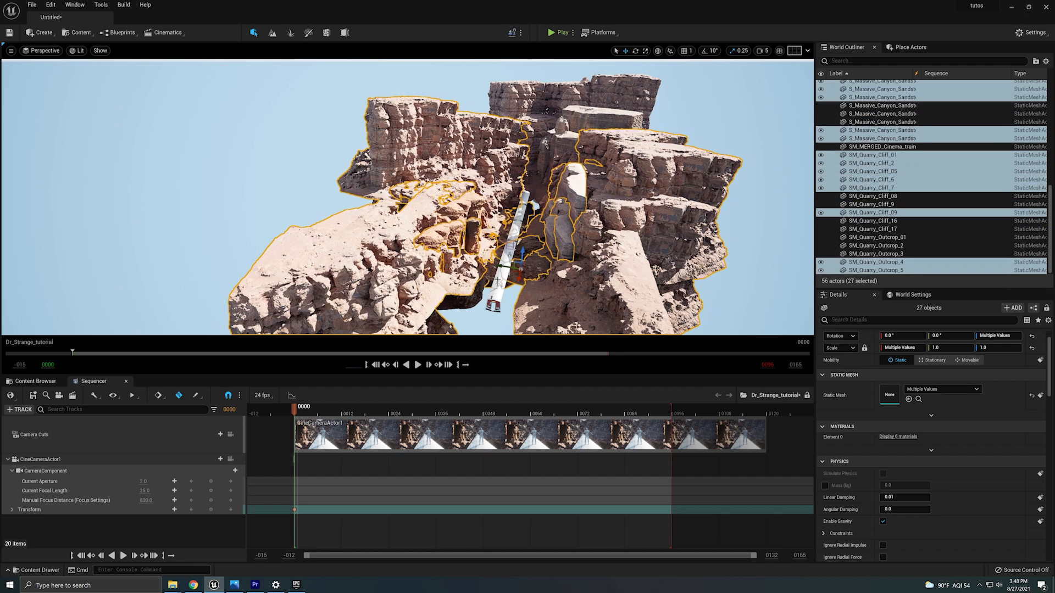
pyautogui.keyDown('ctrl'); pyautogui.click(490, 282); pyautogui.keyUp('ctrl')
pyautogui.keyDown('ctrl'); pyautogui.click(465, 303); pyautogui.keyUp('ctrl')
pyautogui.press('w')
pyautogui.moveTo(443, 316); pyautogui.dragTo(354, 242, button='right')
pyautogui.keyDown('ctrl'); pyautogui.click(358, 184); pyautogui.keyUp('ctrl')
pyautogui.keyDown('ctrl'); pyautogui.click(336, 230); pyautogui.keyUp('ctrl')
pyautogui.keyDown('ctrl'); pyautogui.click(329, 209); pyautogui.keyUp('ctrl')
pyautogui.moveTo(329, 208); pyautogui.dragTo(275, 176, button='right')
pyautogui.press('s')
pyautogui.moveTo(441, 158); pyautogui.dragTo(441, 192, button='right')
pyautogui.press('d')
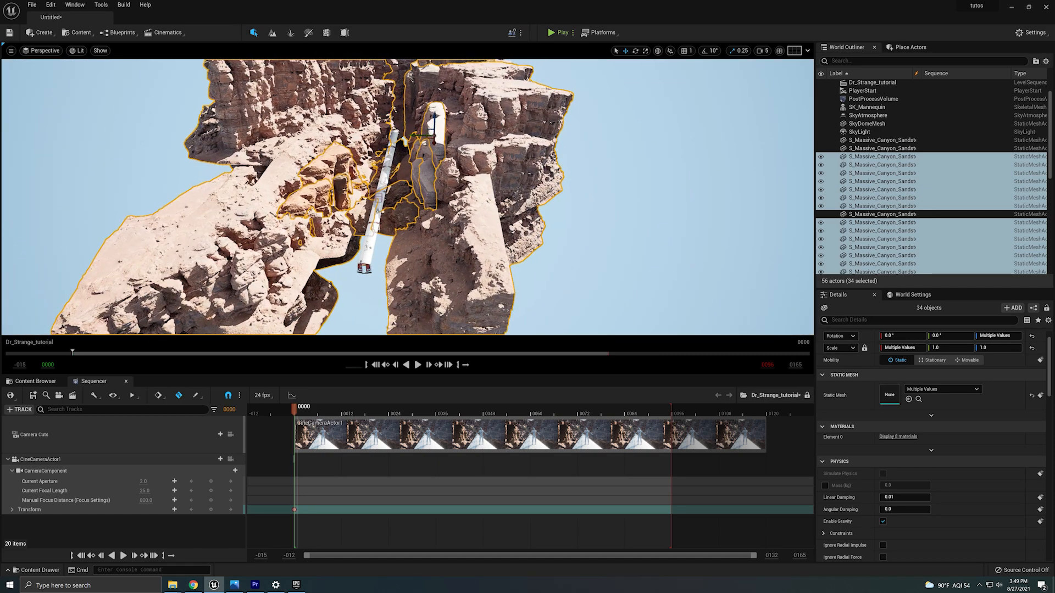
pyautogui.moveTo(450, 232); pyautogui.dragTo(497, 287, button='right')
pyautogui.press('w')
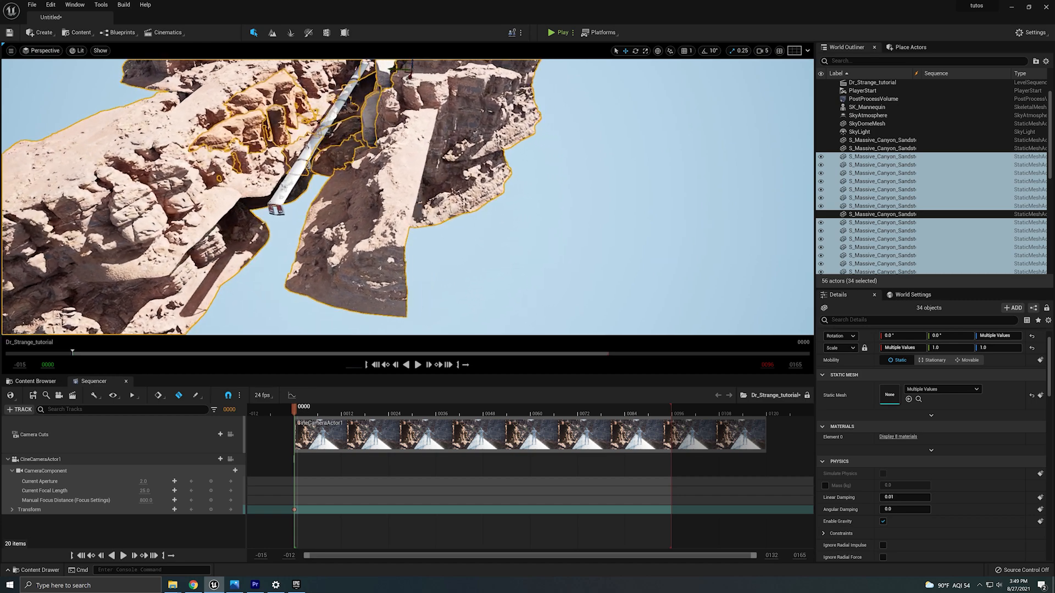
pyautogui.press('f')
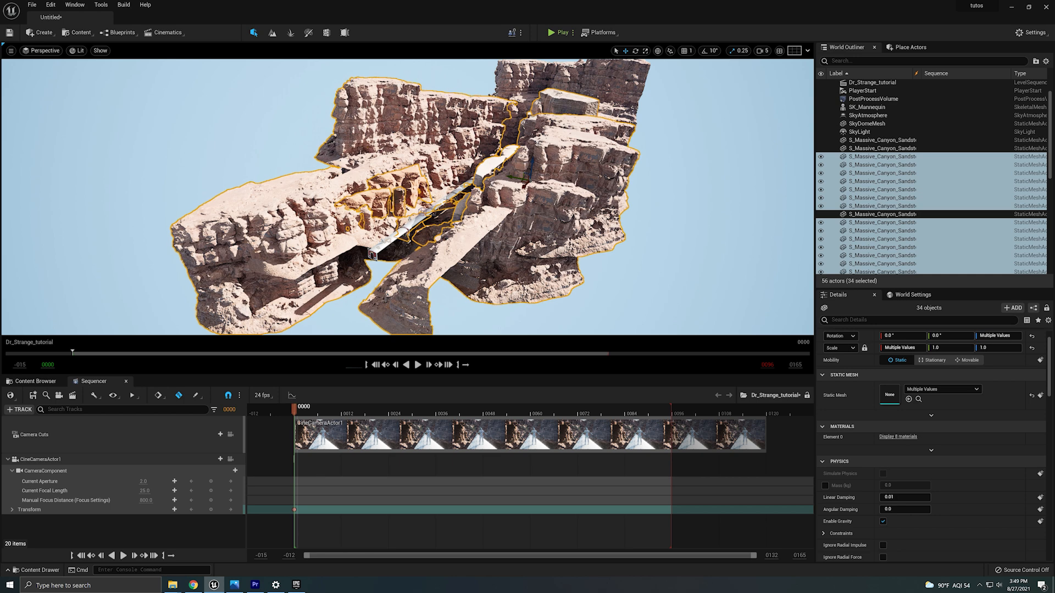
pyautogui.moveTo(418, 208); pyautogui.dragTo(431, 224, button='right')
pyautogui.press('s')
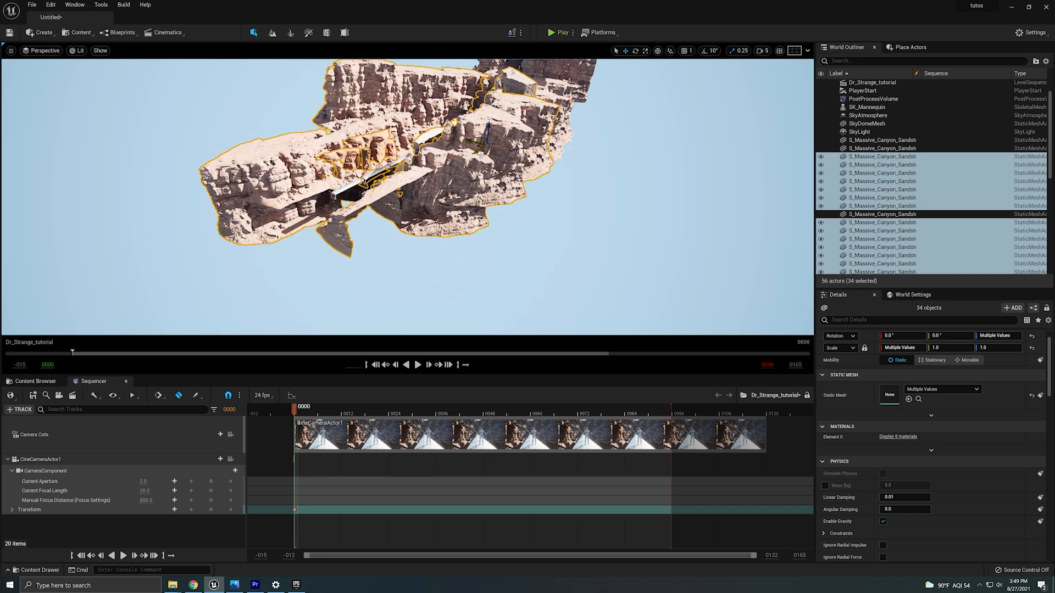
# Duplicate the selected cliff set three times, offsetting each copy further along to extend the canyon.
pyautogui.keyDown('alt'); pyautogui.moveTo(479, 156); pyautogui.dragTo(124, 291); pyautogui.keyUp('alt')
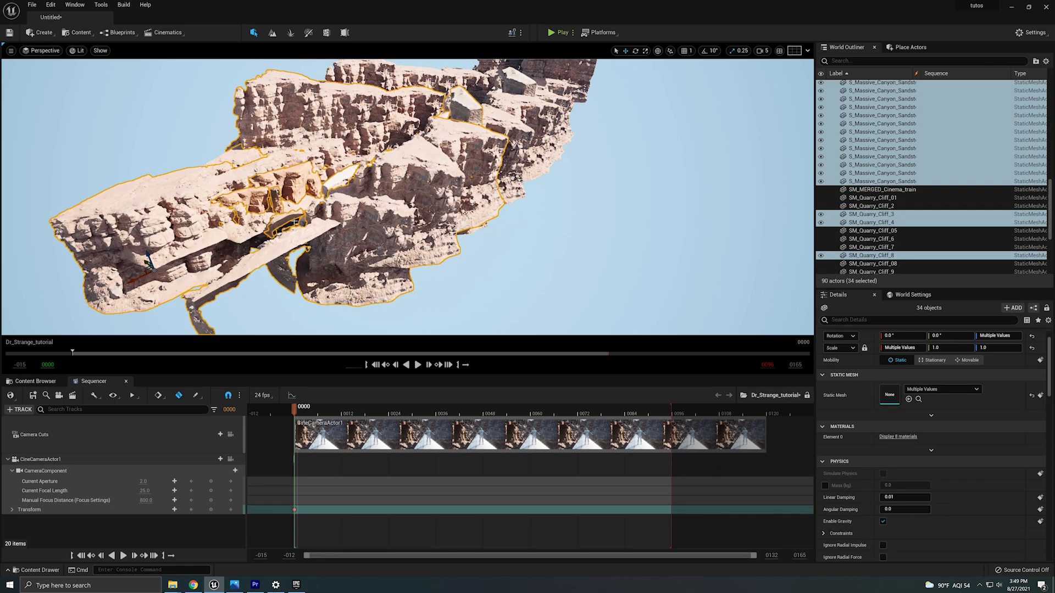
pyautogui.moveTo(296, 222)
pyautogui.mouseDown(button='right')
pyautogui.moveTo(275, 231)
pyautogui.moveTo(287, 226)
pyautogui.mouseUp(button='right')
pyautogui.press('s')
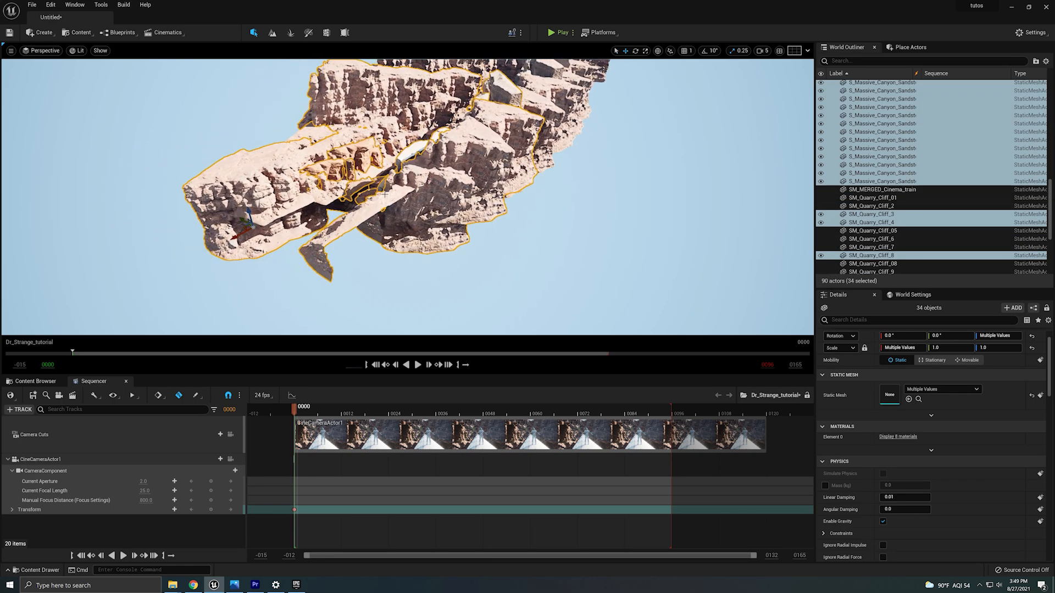
pyautogui.moveTo(239, 240); pyautogui.dragTo(132, 313)
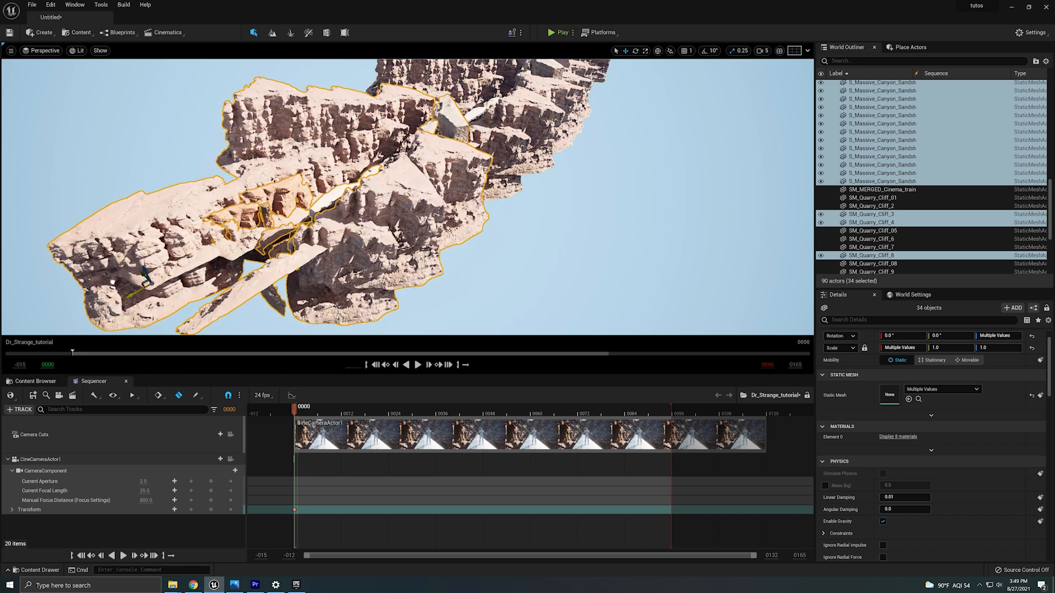
pyautogui.moveTo(132, 313); pyautogui.dragTo(168, 301, button='right')
pyautogui.press('s')
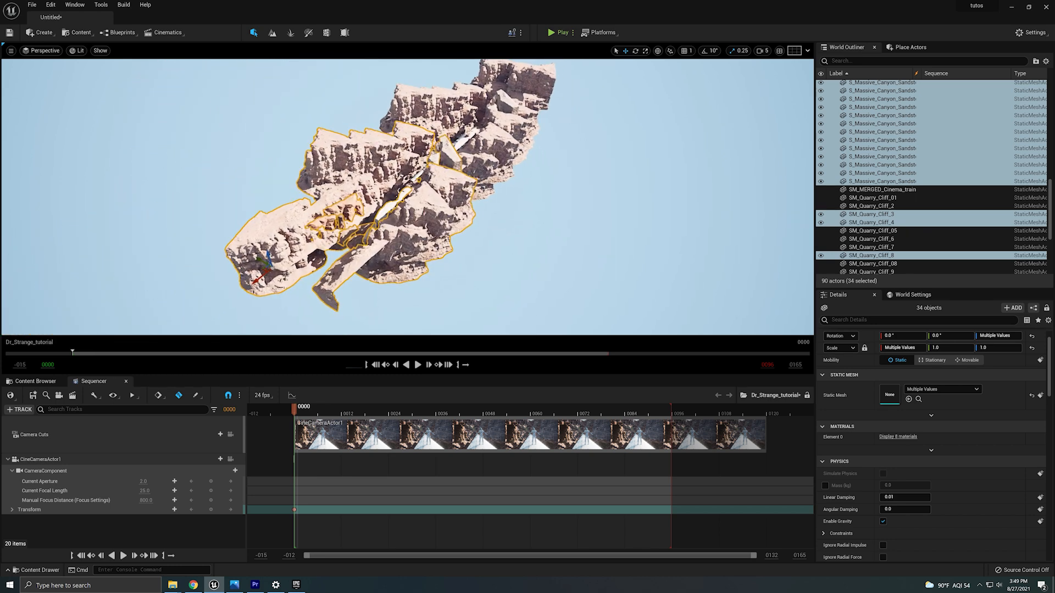
pyautogui.keyDown('alt'); pyautogui.moveTo(289, 211); pyautogui.dragTo(166, 259); pyautogui.keyUp('alt')
pyautogui.moveTo(166, 259); pyautogui.dragTo(204, 234, button='right')
pyautogui.keyDown('alt'); pyautogui.moveTo(291, 223); pyautogui.dragTo(133, 273); pyautogui.keyUp('alt')
pyautogui.moveTo(133, 273); pyautogui.dragTo(269, 220, button='right')
# Select individual quarry cliff rocks among the copies and rotate them to break up repetition.
pyautogui.press('w')
pyautogui.click(486, 241)
pyautogui.moveTo(486, 242); pyautogui.dragTo(469, 300, button='right')
pyautogui.click(486, 250)
pyautogui.press('e')
pyautogui.moveTo(448, 328); pyautogui.dragTo(420, 310)
pyautogui.click(418, 236)
pyautogui.moveTo(452, 241); pyautogui.dragTo(497, 242)
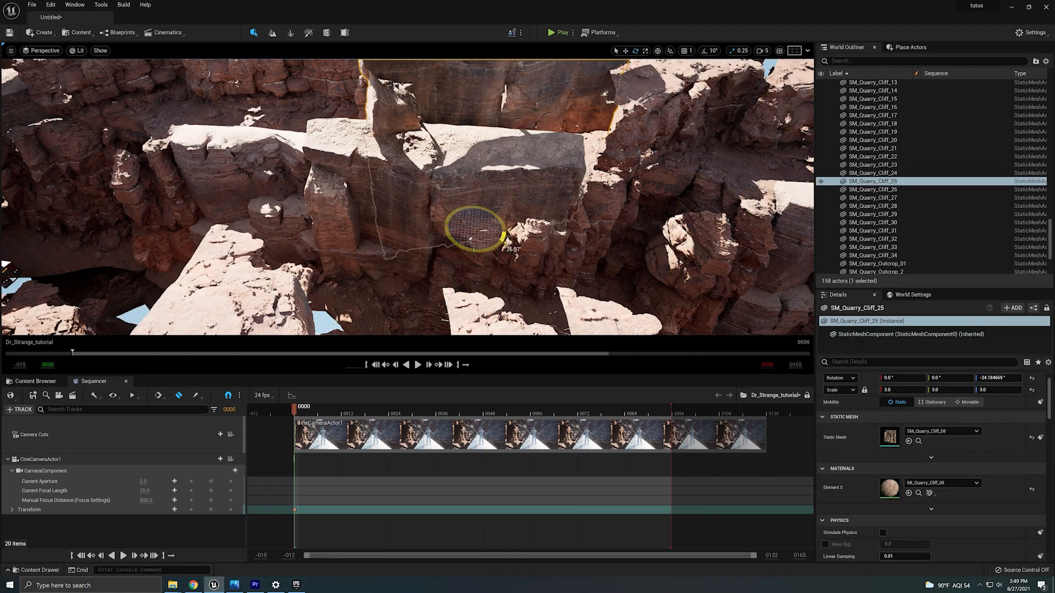
pyautogui.moveTo(497, 242); pyautogui.dragTo(519, 264, button='right')
pyautogui.press('w')
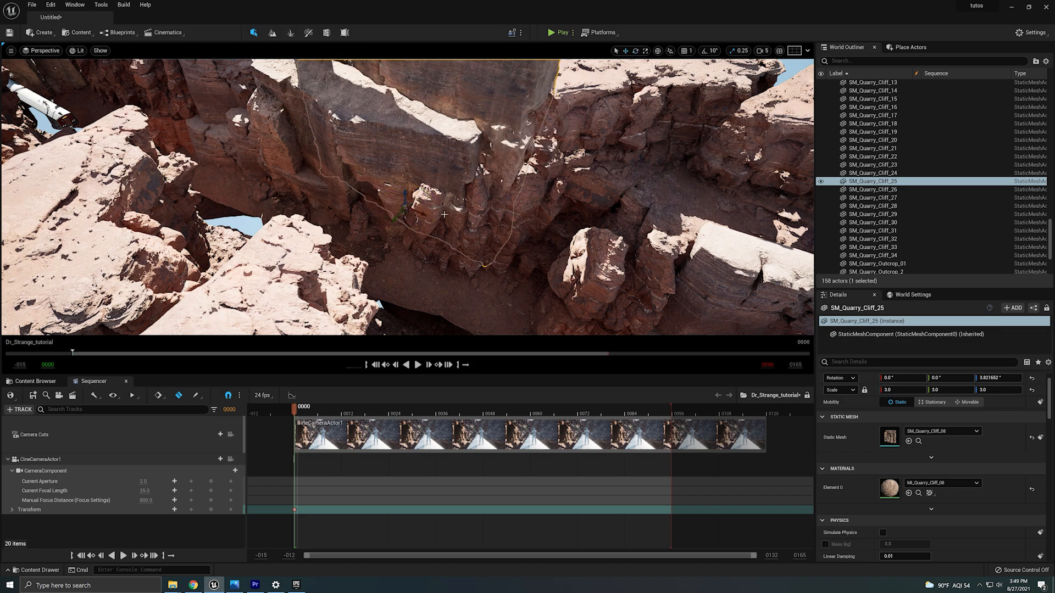
# Select and reposition individual cliff rocks in the duplicated section, undoing one unwanted move.
pyautogui.keyDown('alt'); pyautogui.moveTo(372, 206); pyautogui.dragTo(454, 218); pyautogui.keyUp('alt')
pyautogui.moveTo(455, 219); pyautogui.dragTo(461, 266, button='right')
pyautogui.click(461, 266)
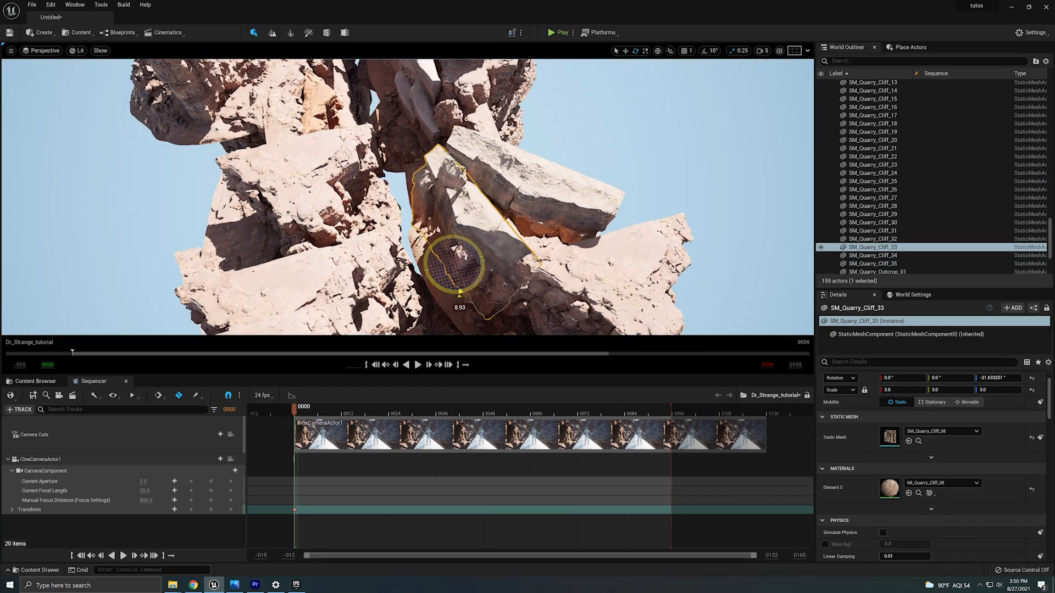
pyautogui.click(470, 249)
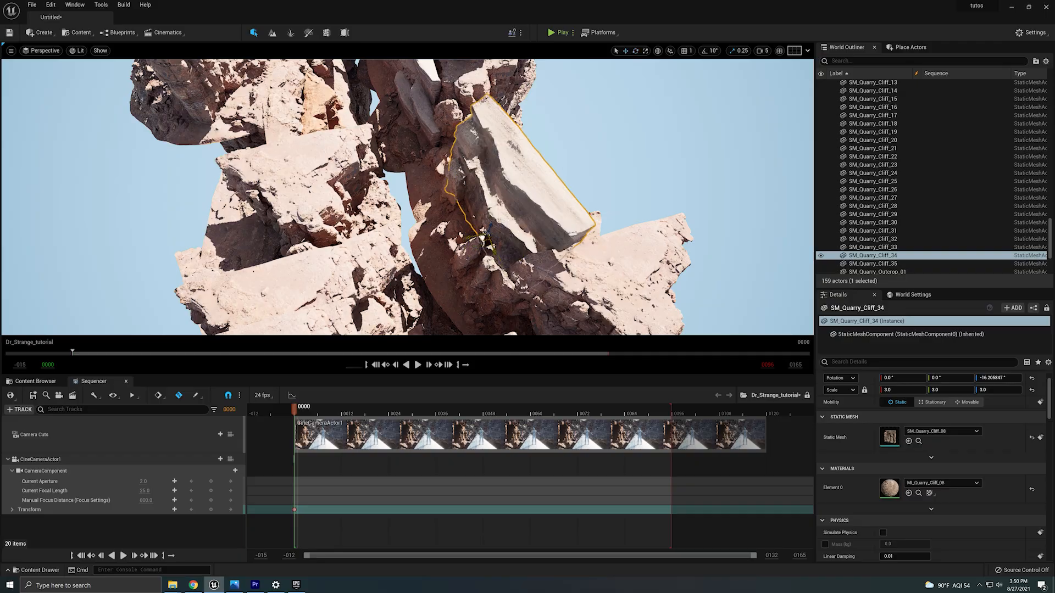
pyautogui.moveTo(407, 220); pyautogui.dragTo(355, 190, button='right')
pyautogui.click(355, 191)
pyautogui.moveTo(277, 274); pyautogui.dragTo(236, 273)
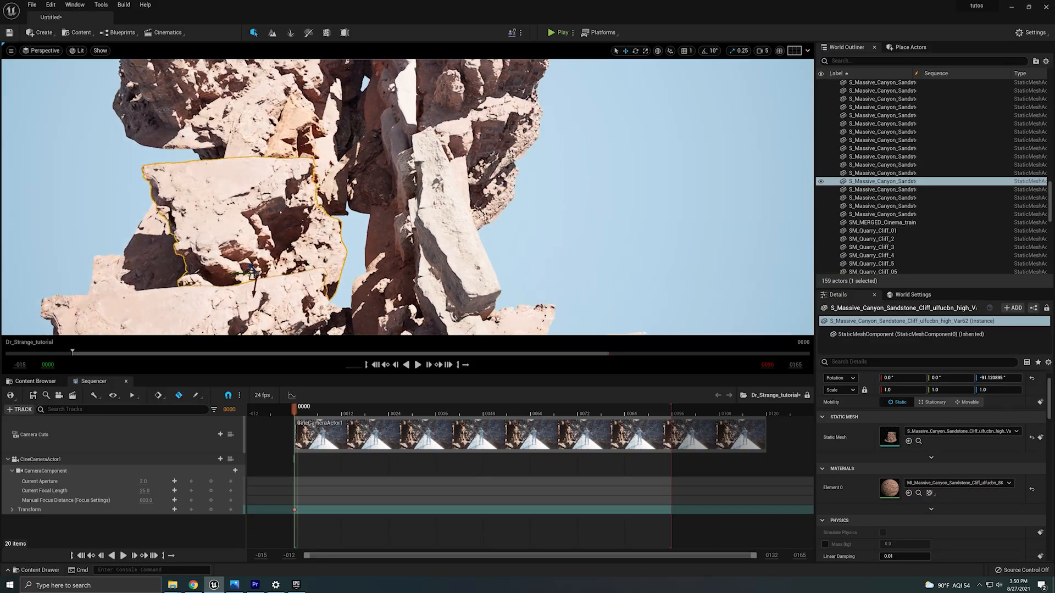
pyautogui.moveTo(236, 273); pyautogui.dragTo(255, 231, button='right')
pyautogui.hotkey('ctrl', 'z')
pyautogui.click(155, 228)
pyautogui.moveTo(156, 228); pyautogui.dragTo(165, 229, button='right')
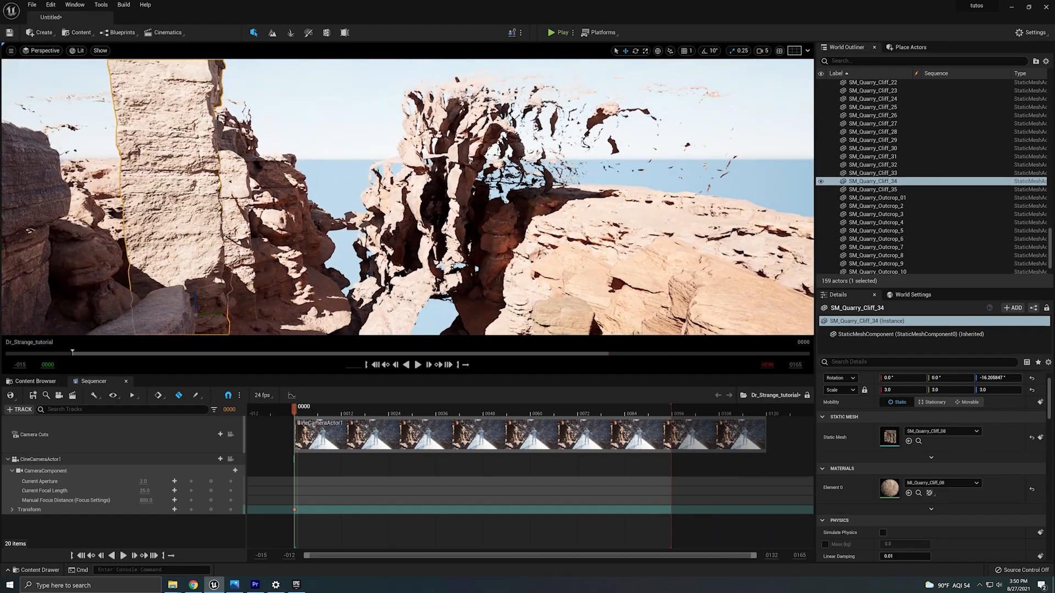
pyautogui.click(409, 204)
pyautogui.moveTo(409, 204); pyautogui.dragTo(257, 266, button='right')
pyautogui.keyDown('alt'); pyautogui.moveTo(260, 255); pyautogui.dragTo(495, 267); pyautogui.keyUp('alt')
# Mirror the selected sandstone cliff piece in the middle of the canyon, undoing and reapplying the mirror.
pyautogui.rightClick(386, 147)
pyautogui.moveTo(558, 485)
pyautogui.click(671, 515)
pyautogui.hotkey('ctrl', 'z')
pyautogui.rightClick(391, 156)
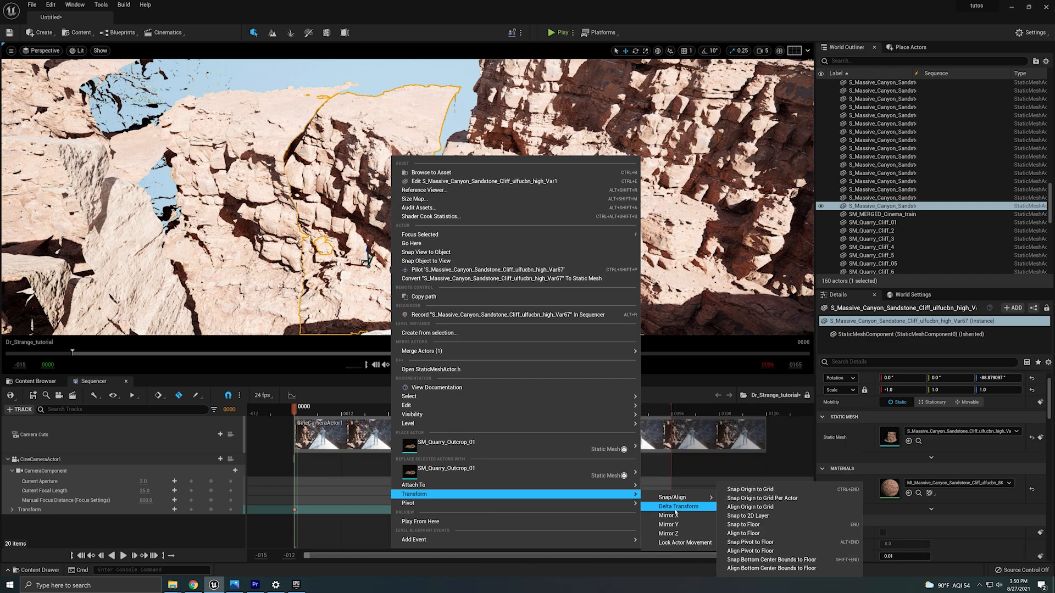
pyautogui.click(678, 520)
pyautogui.moveTo(385, 197); pyautogui.dragTo(346, 189, button='right')
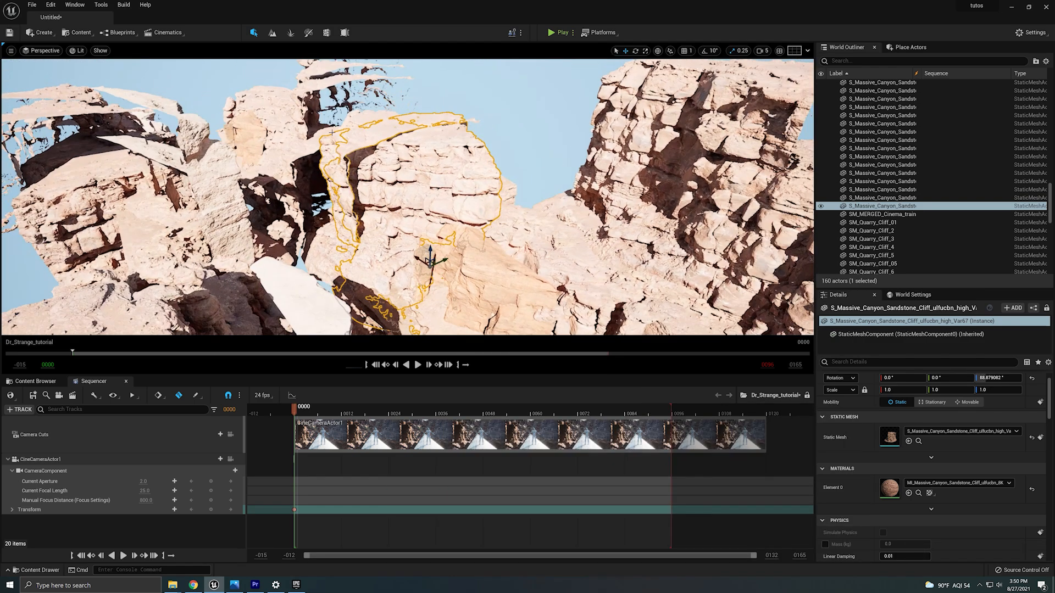
# Rotate sandstone cliff pieces in the canyon, undoing the last rotation.
pyautogui.press('e')
pyautogui.click(389, 260)
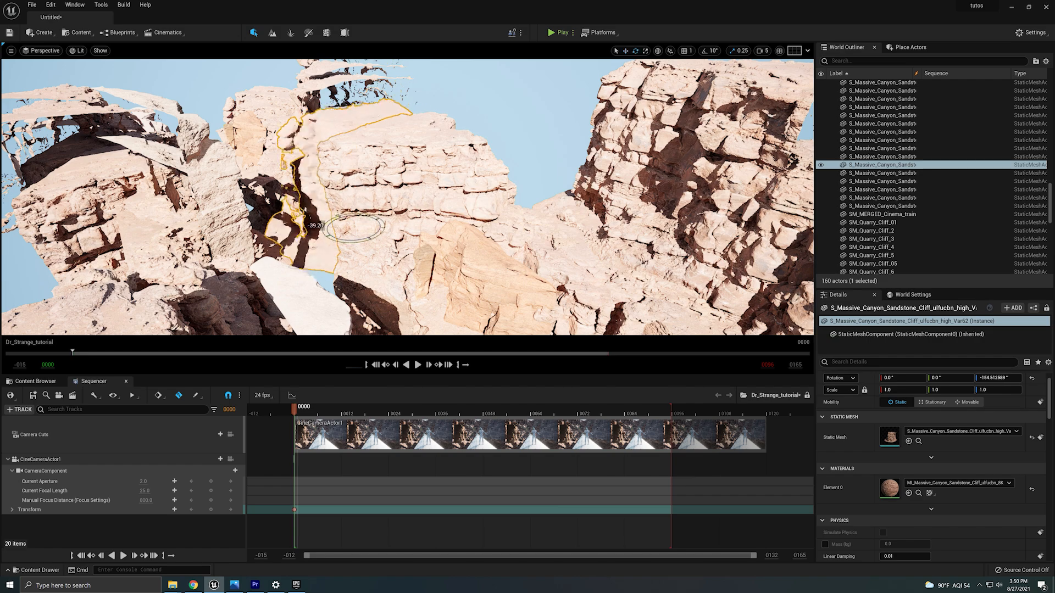
pyautogui.click(341, 145)
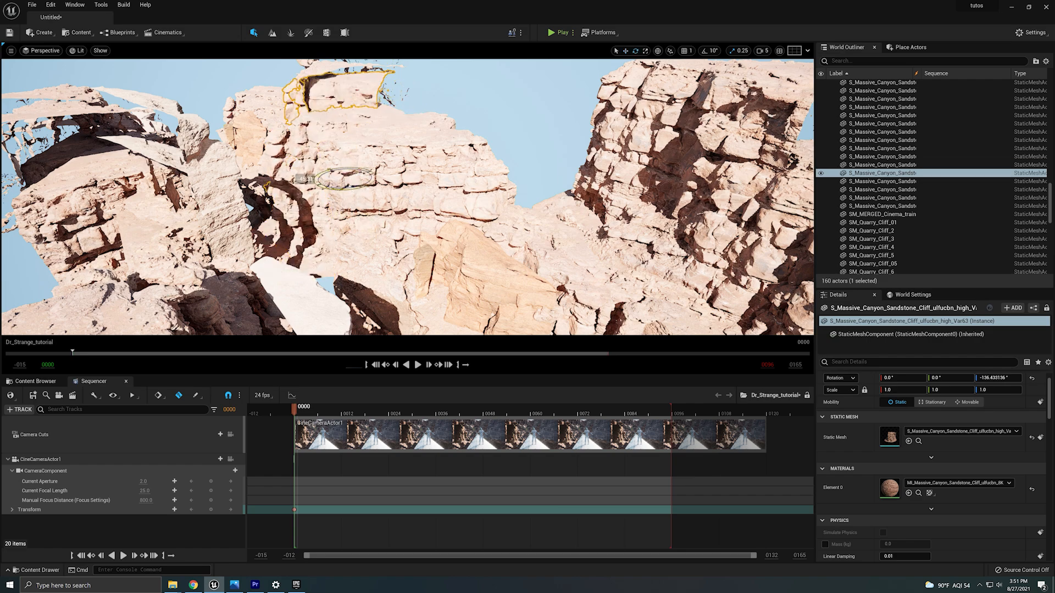
pyautogui.hotkey('ctrl', 'z')
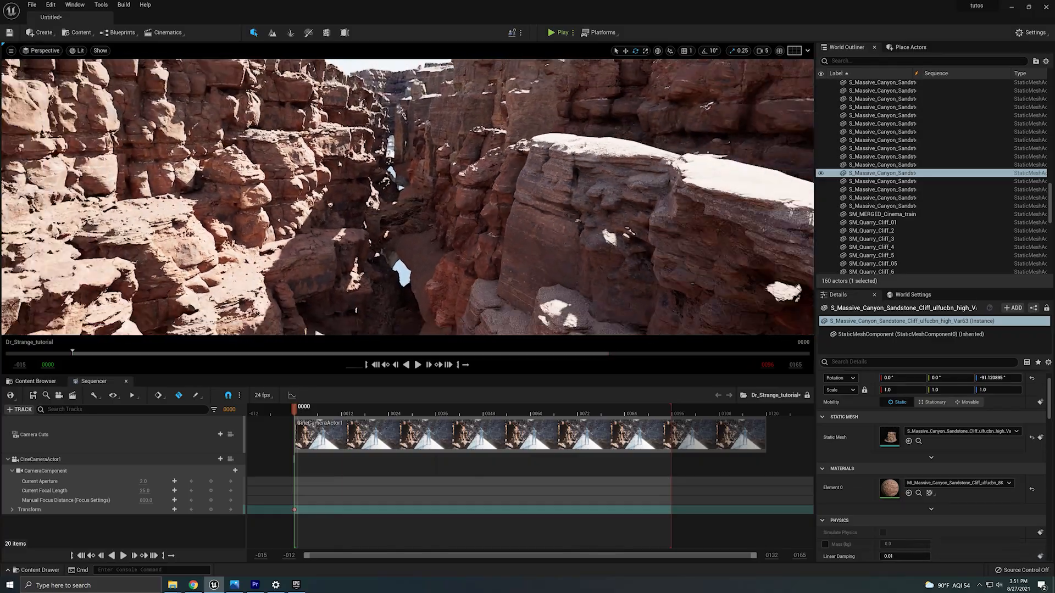
# Select the cine camera, nudge its position near the train, and key its transform at frame 0.
pyautogui.moveTo(407, 198); pyautogui.dragTo(440, 116, button='right')
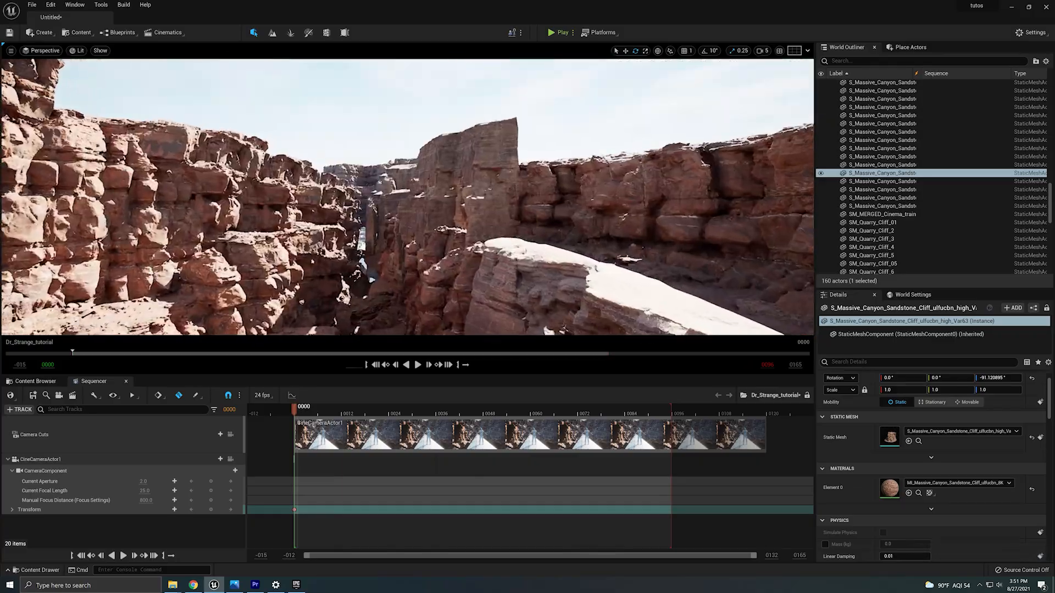
pyautogui.press('w')
pyautogui.moveTo(408, 198); pyautogui.dragTo(412, 307, button='right')
pyautogui.click(335, 224)
pyautogui.press('w')
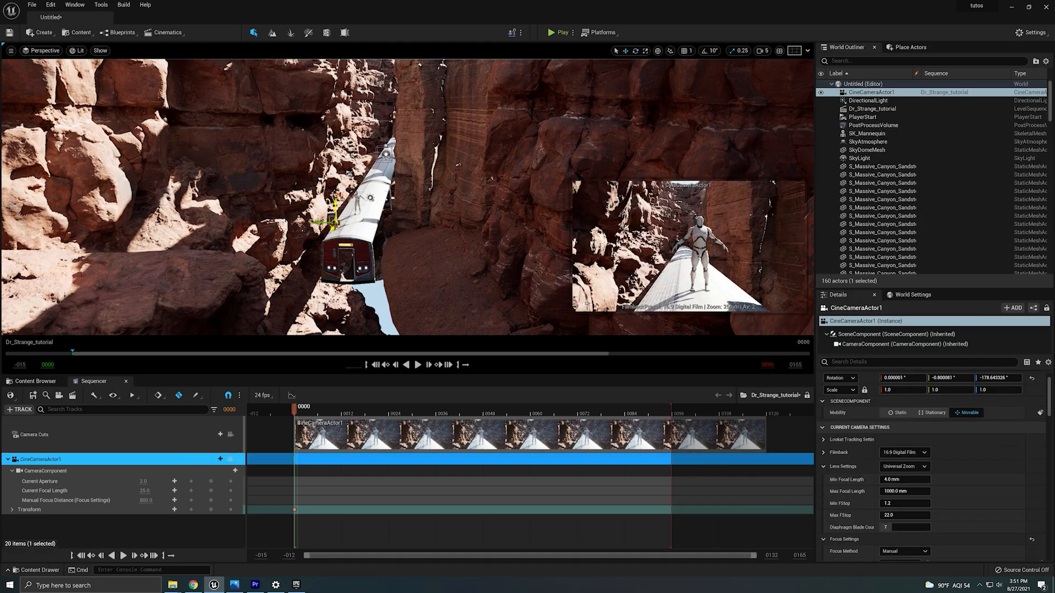
pyautogui.moveTo(362, 240); pyautogui.dragTo(392, 224, button='right')
pyautogui.press('w')
pyautogui.press('s')
pyautogui.press('w')
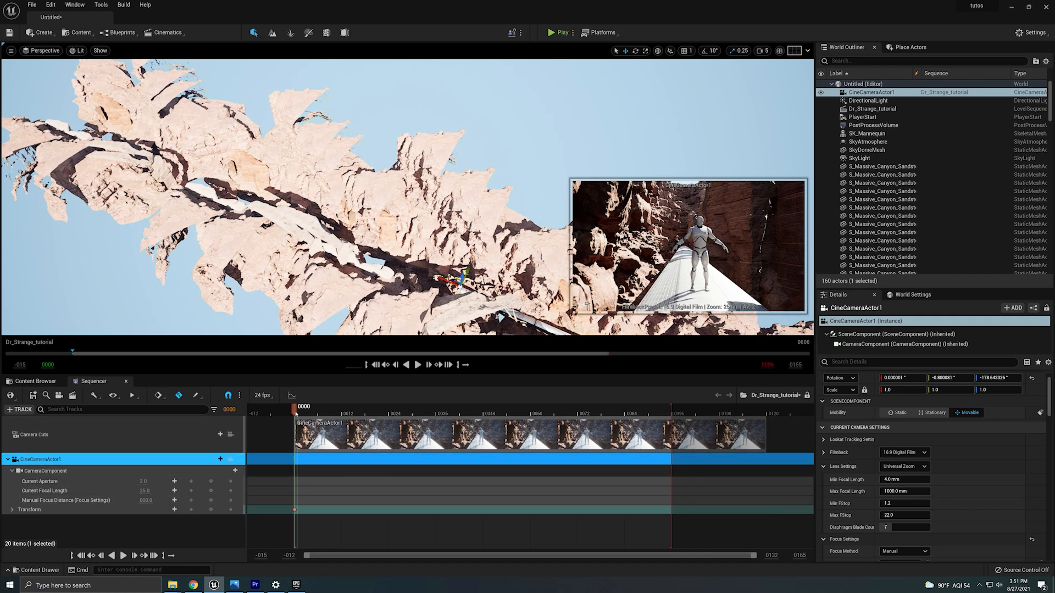
# Move to frame 96 and move the cine camera forward through the canyon to set its end position.
pyautogui.moveTo(295, 416); pyautogui.dragTo(671, 431)
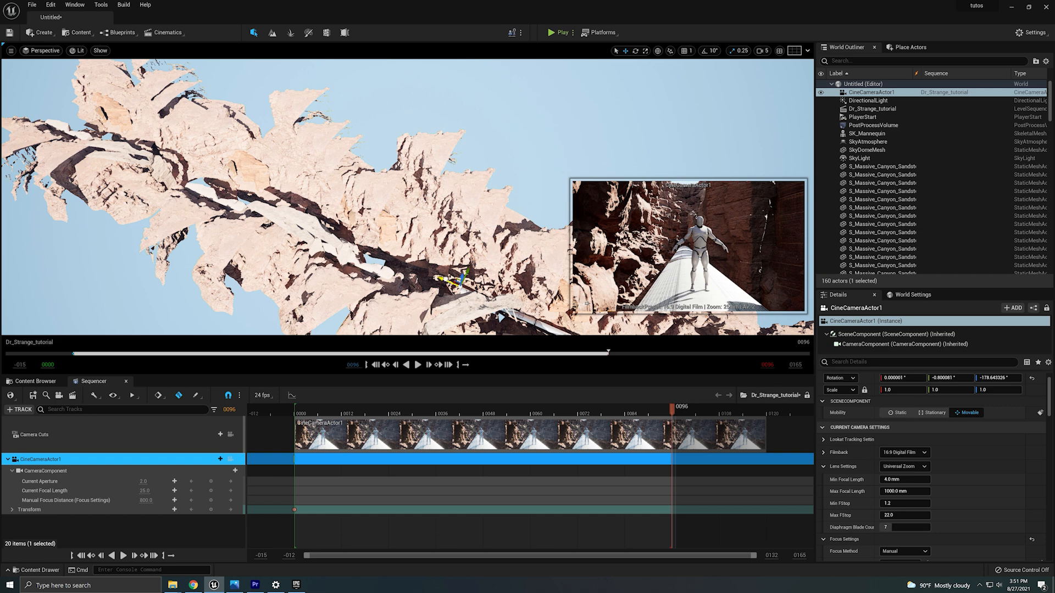
pyautogui.moveTo(439, 278); pyautogui.dragTo(24, 145)
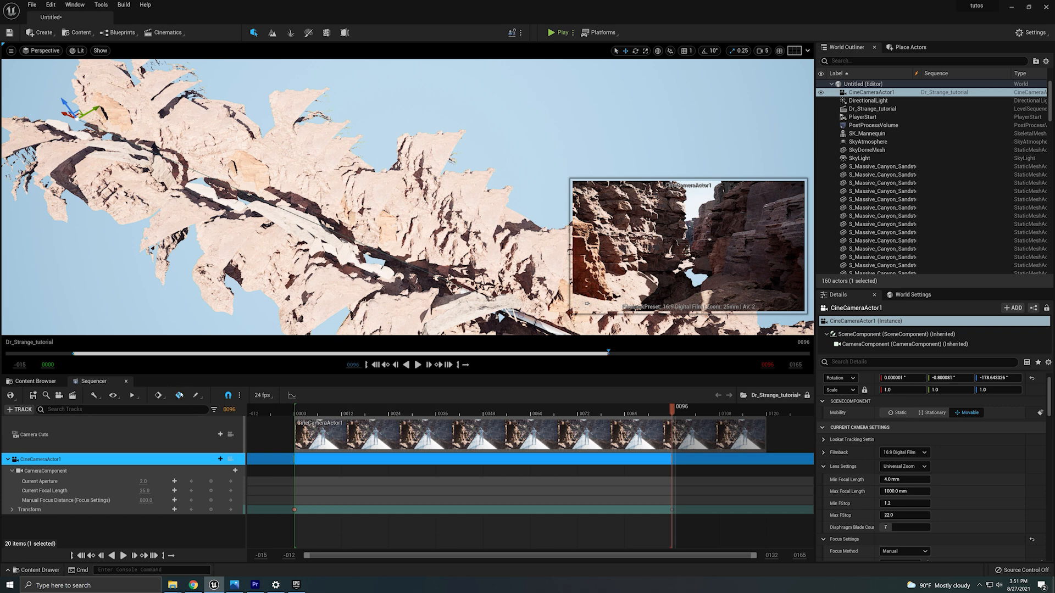
pyautogui.moveTo(271, 241); pyautogui.dragTo(204, 215, button='right')
pyautogui.press('w')
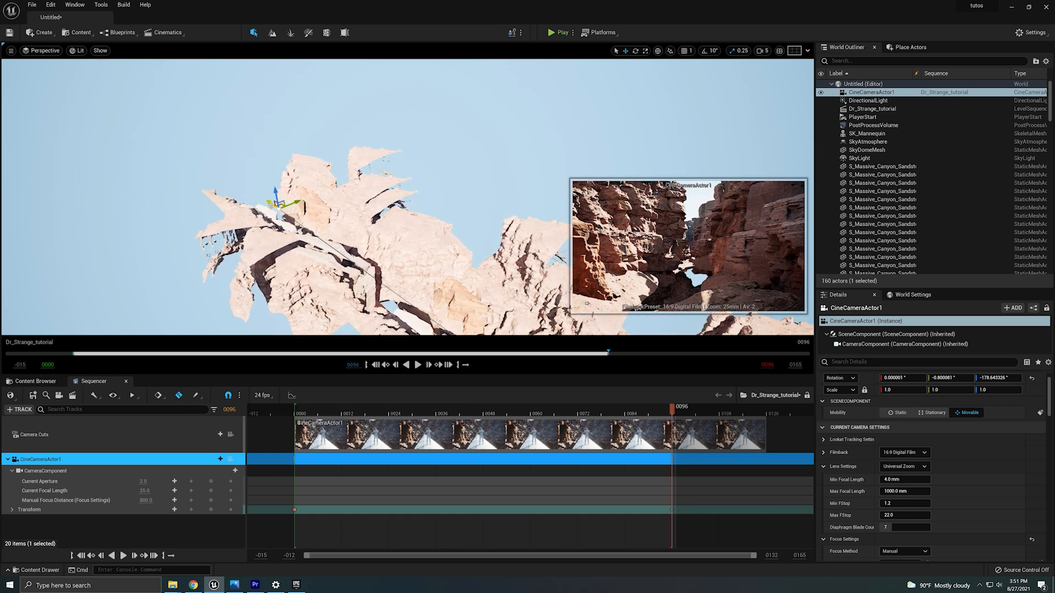
pyautogui.moveTo(271, 206)
pyautogui.mouseDown()
pyautogui.moveTo(199, 148)
pyautogui.moveTo(259, 190)
pyautogui.mouseUp()
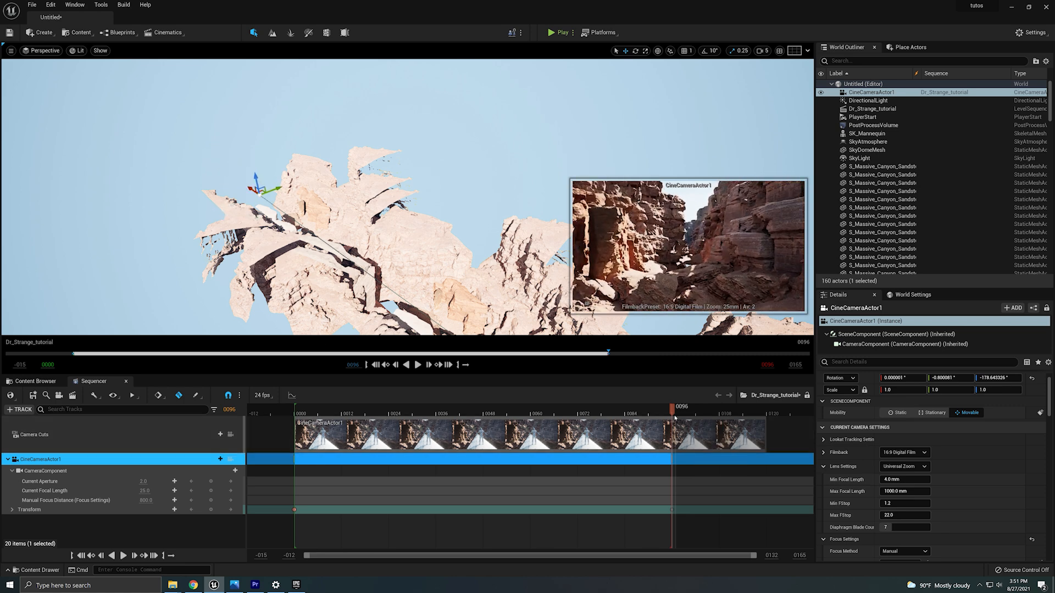
# Pilot the cine camera and play back the sequence to preview the camera move.
pyautogui.moveTo(671, 415); pyautogui.dragTo(314, 440)
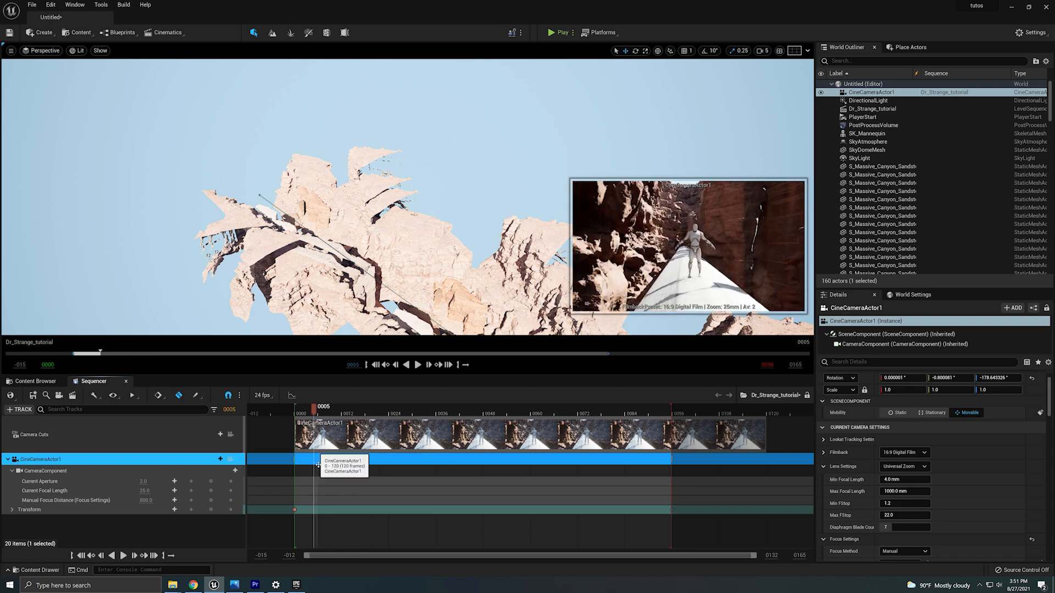
pyautogui.click(298, 512)
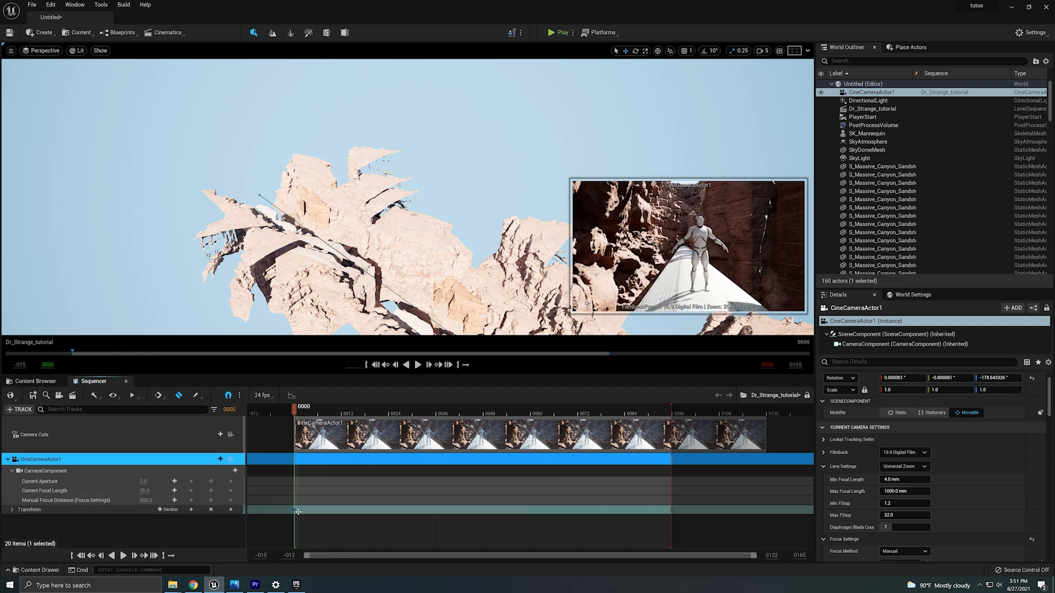
pyautogui.click(33, 51)
pyautogui.click(33, 144)
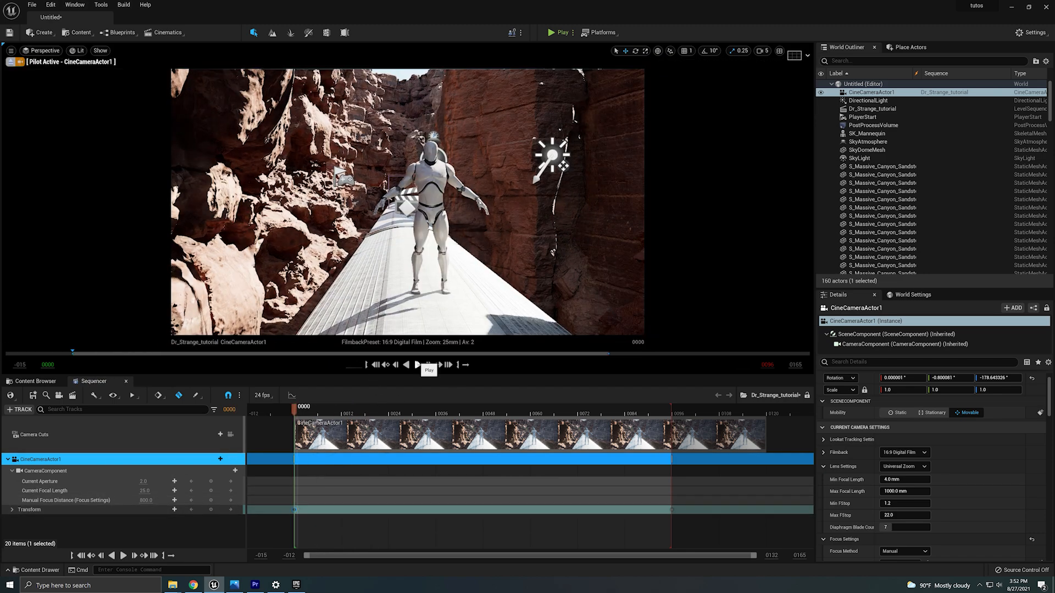
pyautogui.click(418, 365)
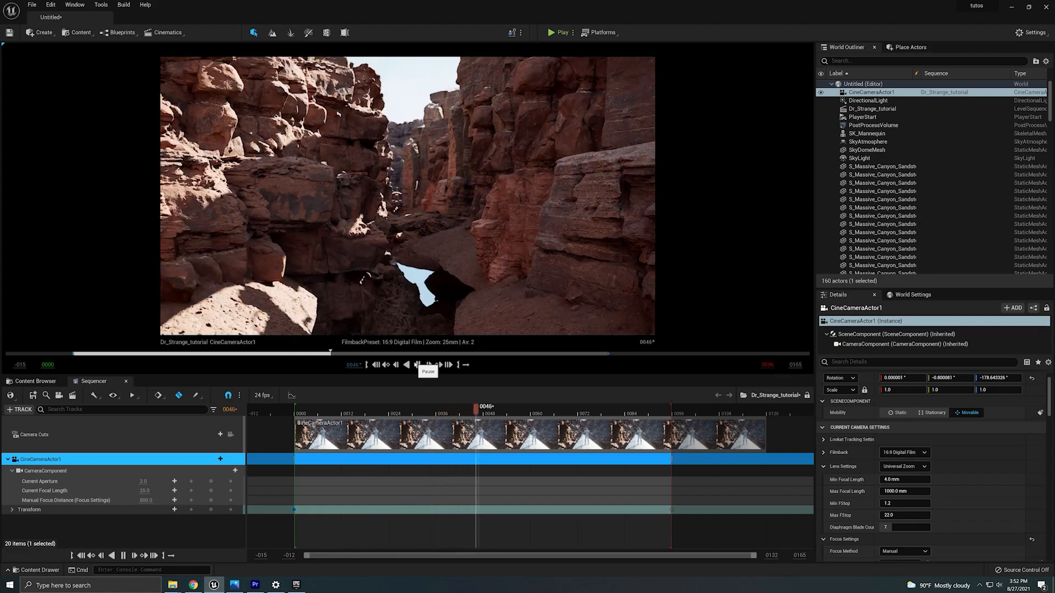
pyautogui.click(417, 365)
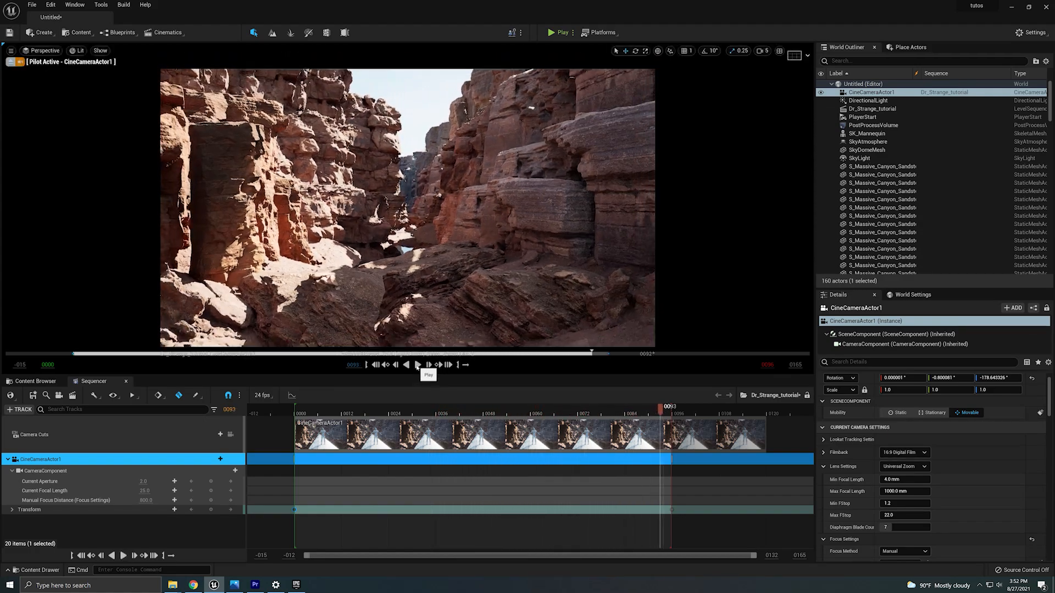
pyautogui.moveTo(643, 411); pyautogui.dragTo(416, 428)
# Scrub to frame 48 and select cliff rocks along the camera path, undoing an accidental change.
pyautogui.click(473, 295)
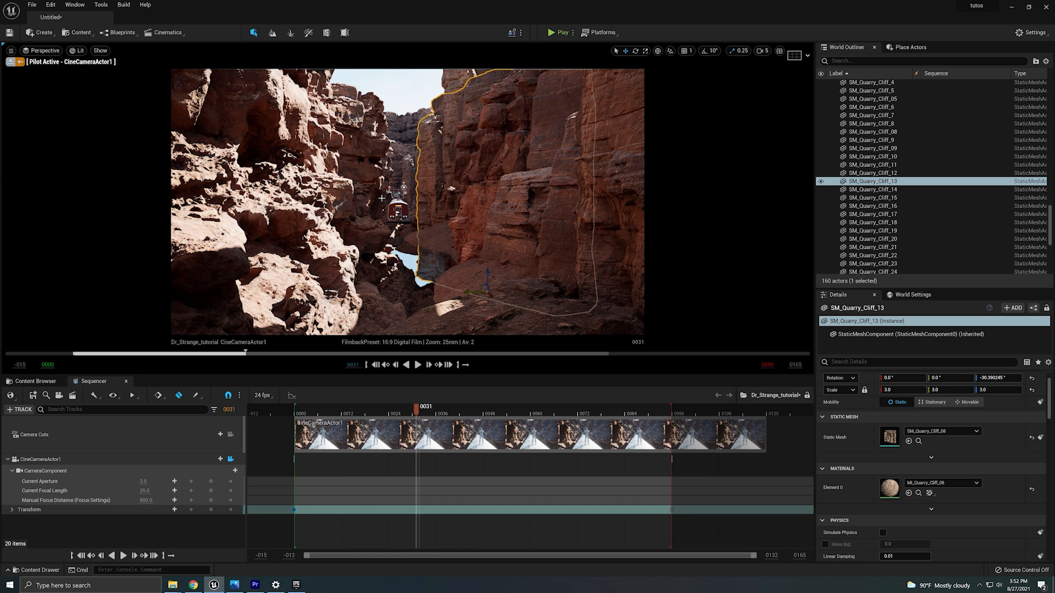
pyautogui.click(377, 236)
pyautogui.keyDown('ctrl'); pyautogui.click(373, 163); pyautogui.keyUp('ctrl')
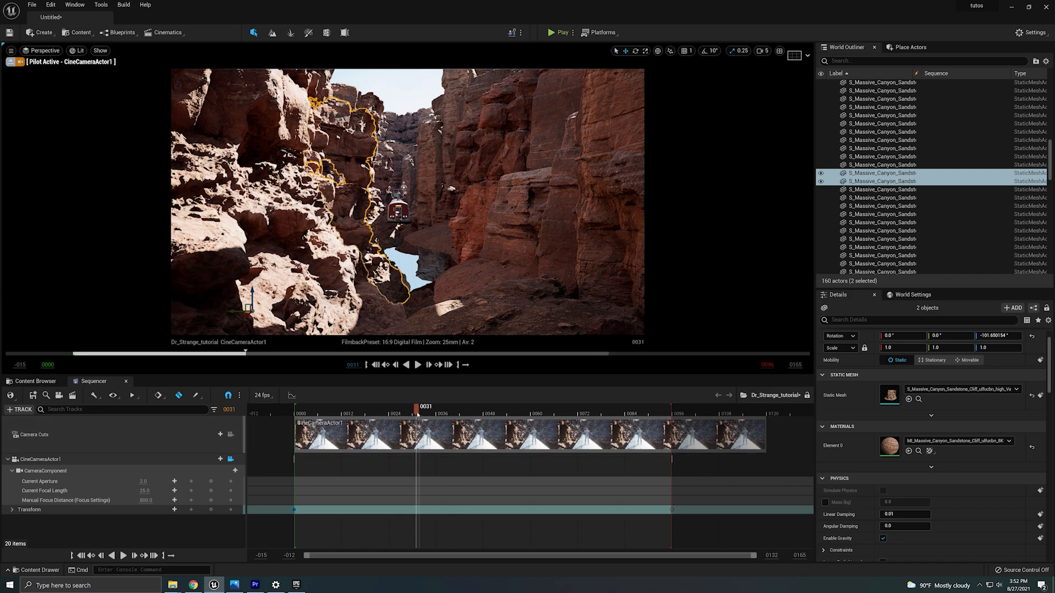
pyautogui.moveTo(416, 407); pyautogui.dragTo(483, 410)
pyautogui.click(330, 247)
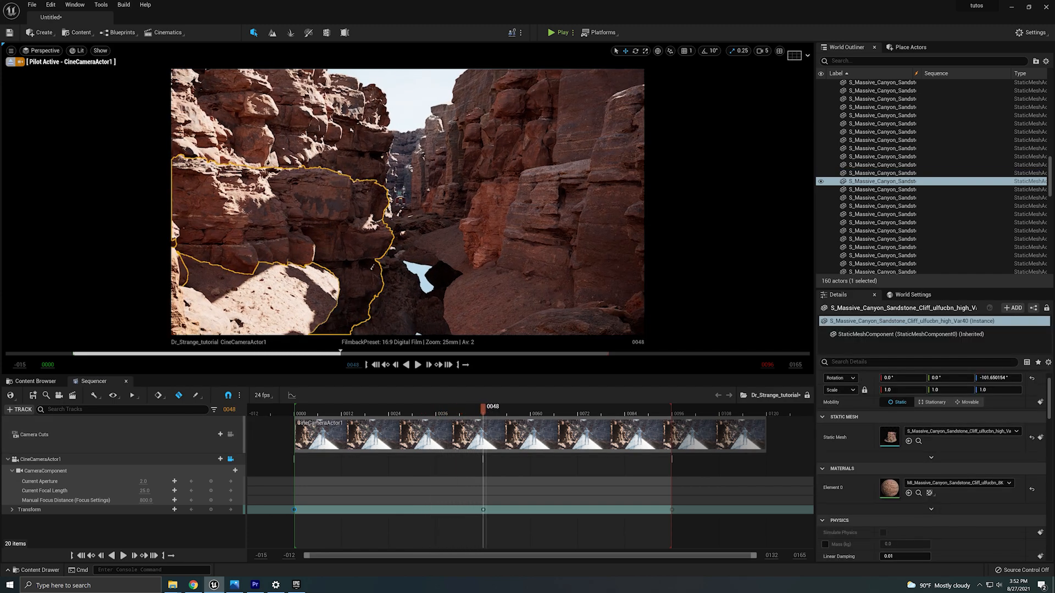
pyautogui.click(463, 270)
pyautogui.hotkey('ctrl', 'z')
pyautogui.click(345, 285)
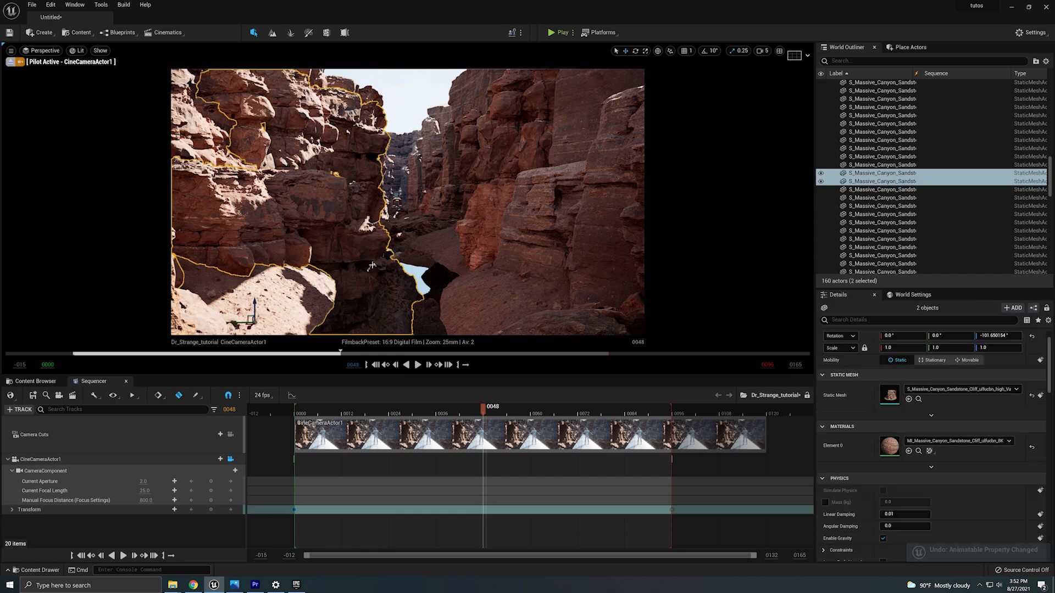
# At frame 58, select a sandstone cliff rock in view and shift its Y location slightly.
pyautogui.moveTo(482, 409); pyautogui.dragTo(538, 409)
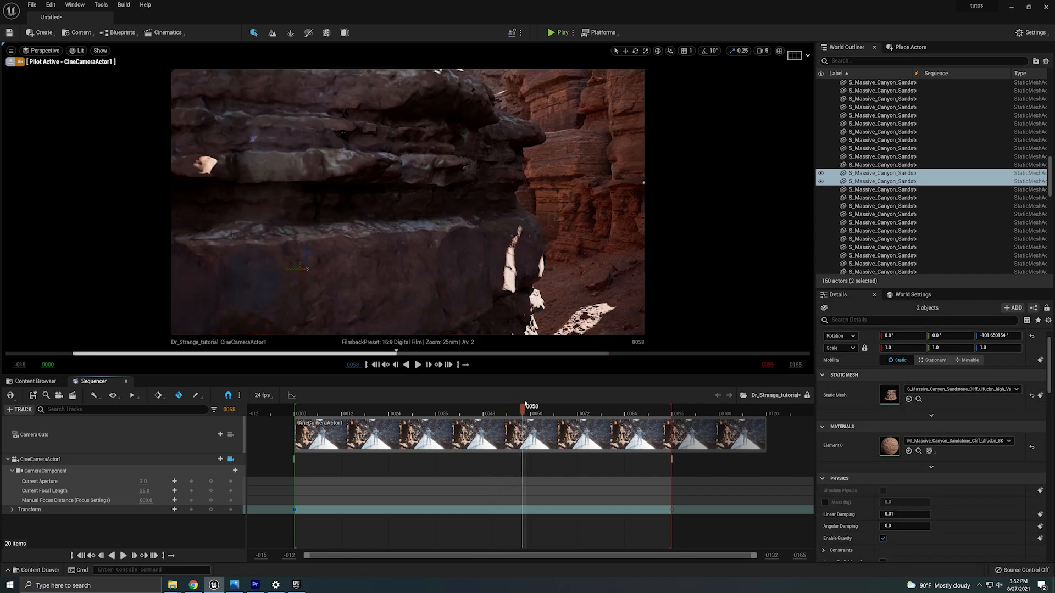
pyautogui.click(389, 222)
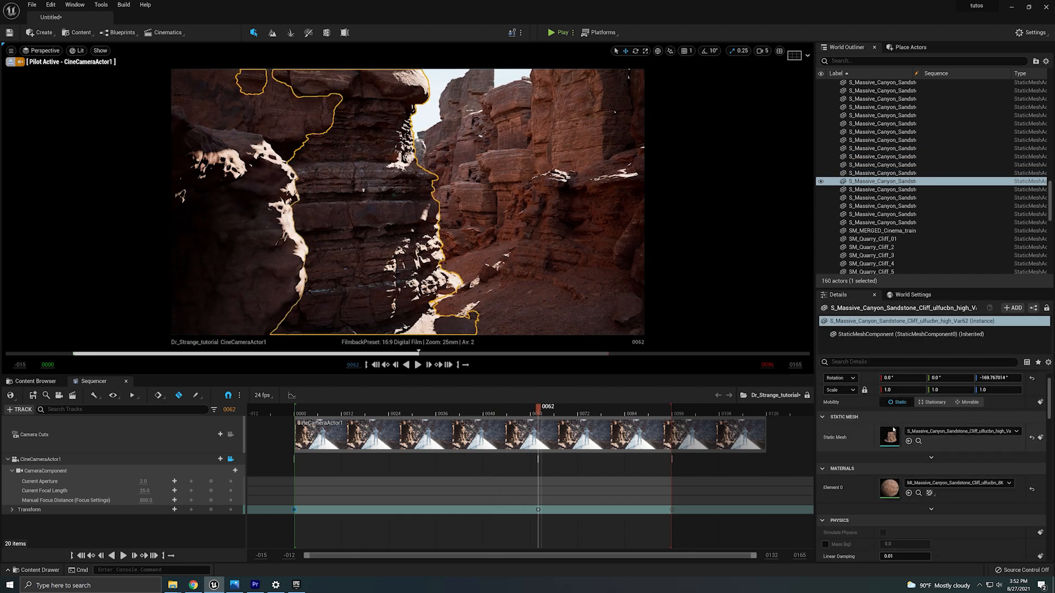
pyautogui.scroll(2, 958, 384)
pyautogui.moveTo(953, 392)
pyautogui.mouseDown()
pyautogui.moveTo(936, 391)
pyautogui.moveTo(958, 391)
pyautogui.mouseUp()
# Delete the sandstone cliff rock obstructing the camera view at frame 62, undoing an accidental key deletion.
pyautogui.click(316, 149)
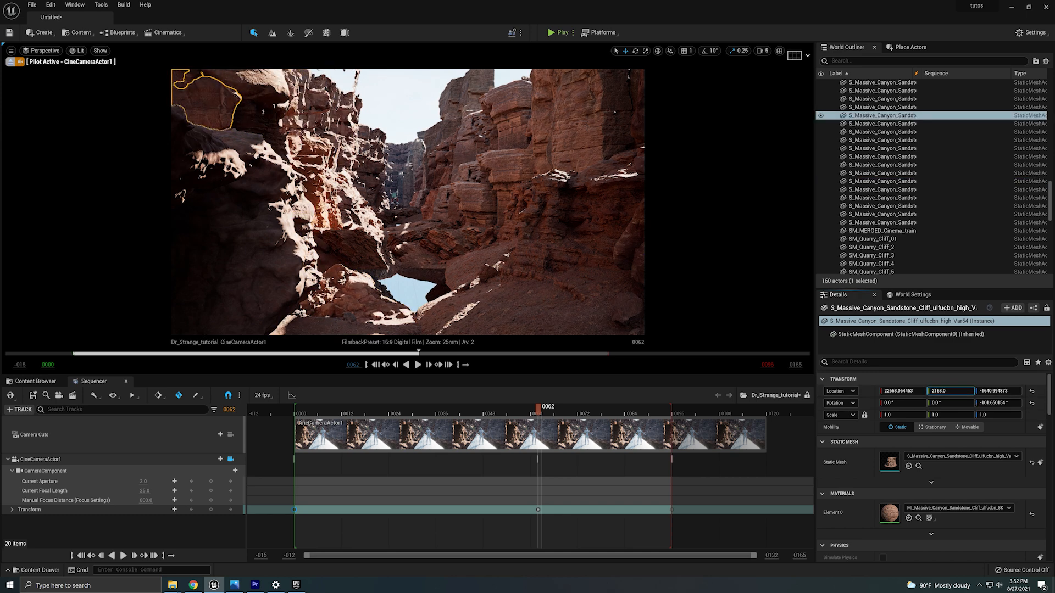
pyautogui.click(325, 116)
pyautogui.press('Delete')
pyautogui.hotkey('ctrl', 'z')
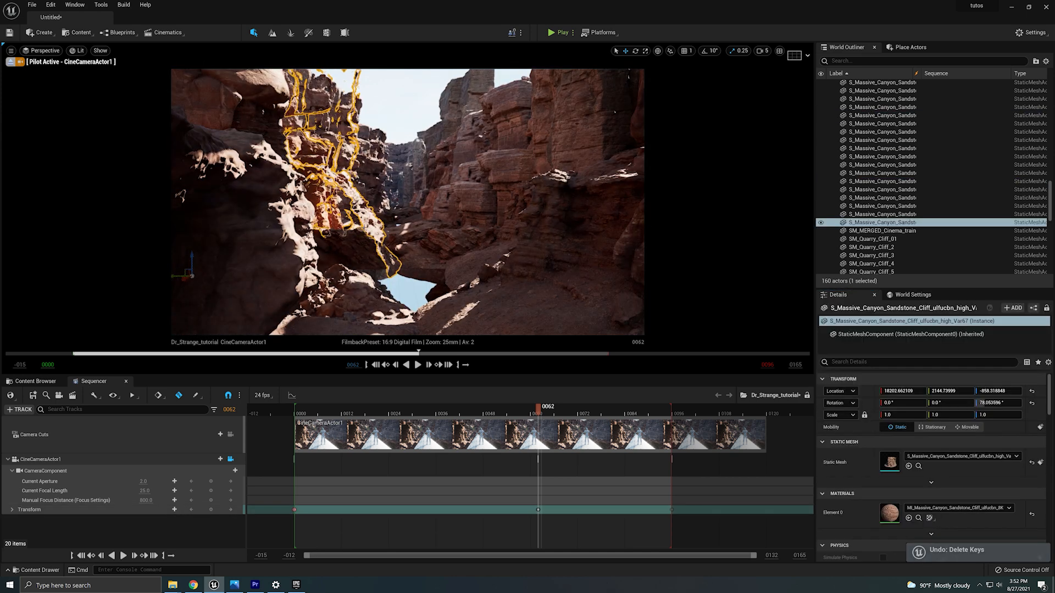
pyautogui.press('Delete')
pyautogui.click(258, 284)
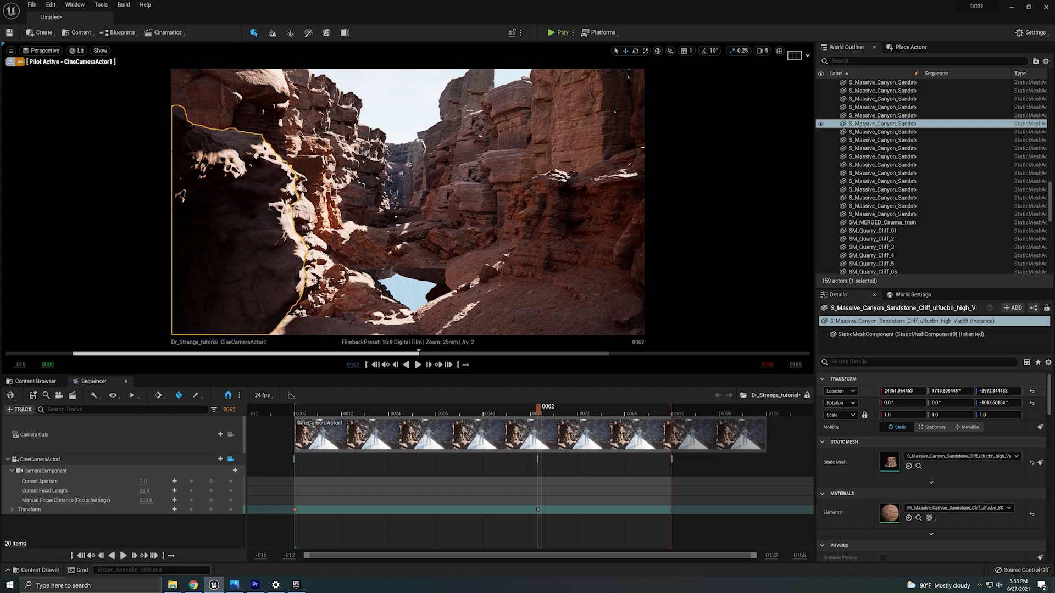
# Delete the cine camera's middle transform keyframes around frame 62.
pyautogui.click(539, 510)
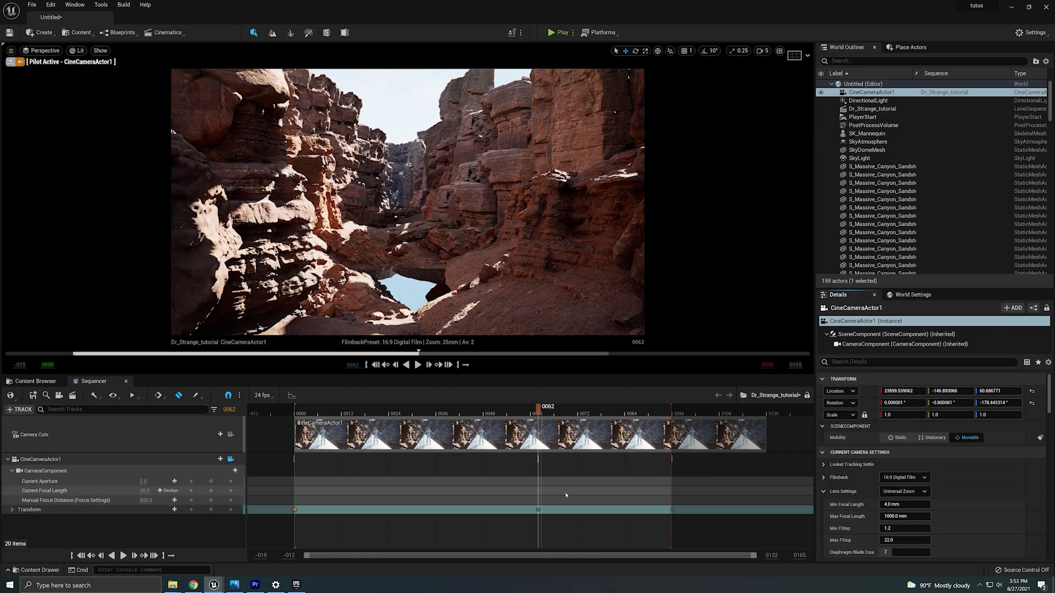
pyautogui.press('Delete')
pyautogui.click(590, 328)
pyautogui.moveTo(553, 526); pyautogui.dragTo(530, 503)
pyautogui.press('Delete')
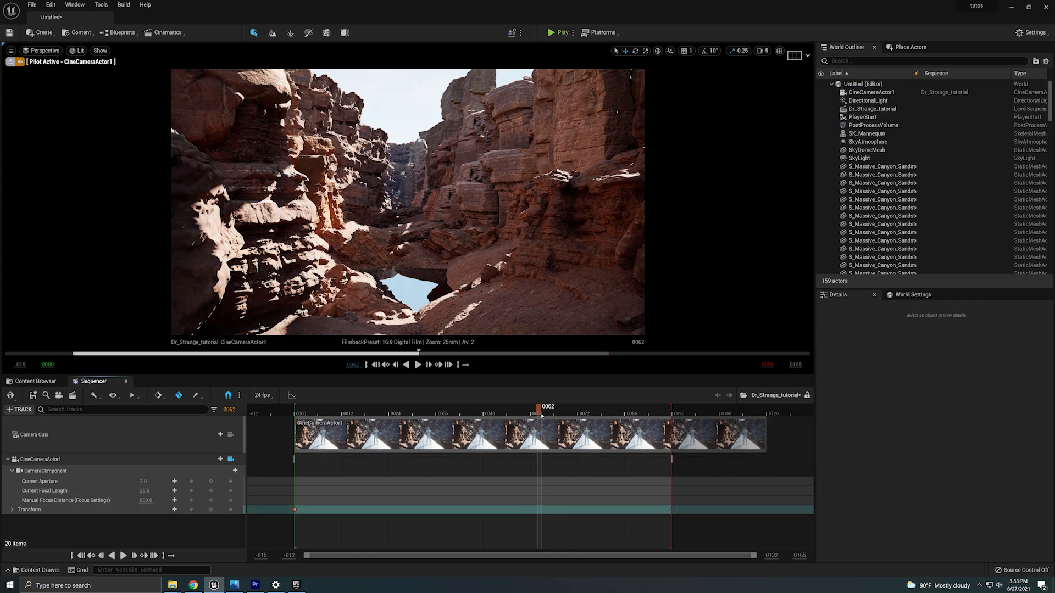
# Scrub to frame 11, select the train and stop piloting the cine camera.
pyautogui.moveTo(539, 409); pyautogui.dragTo(337, 475)
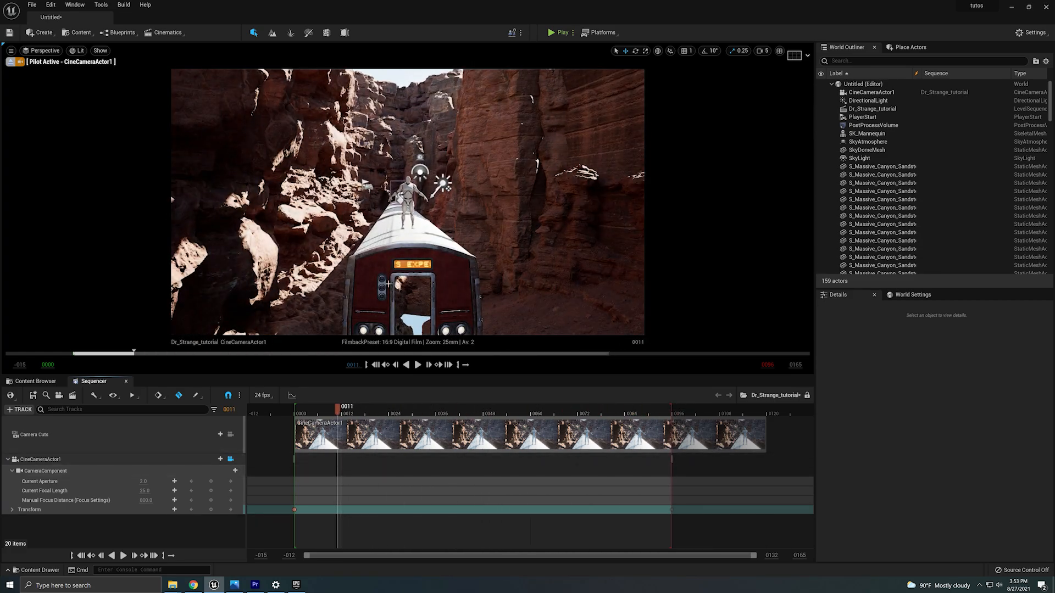
pyautogui.click(387, 261)
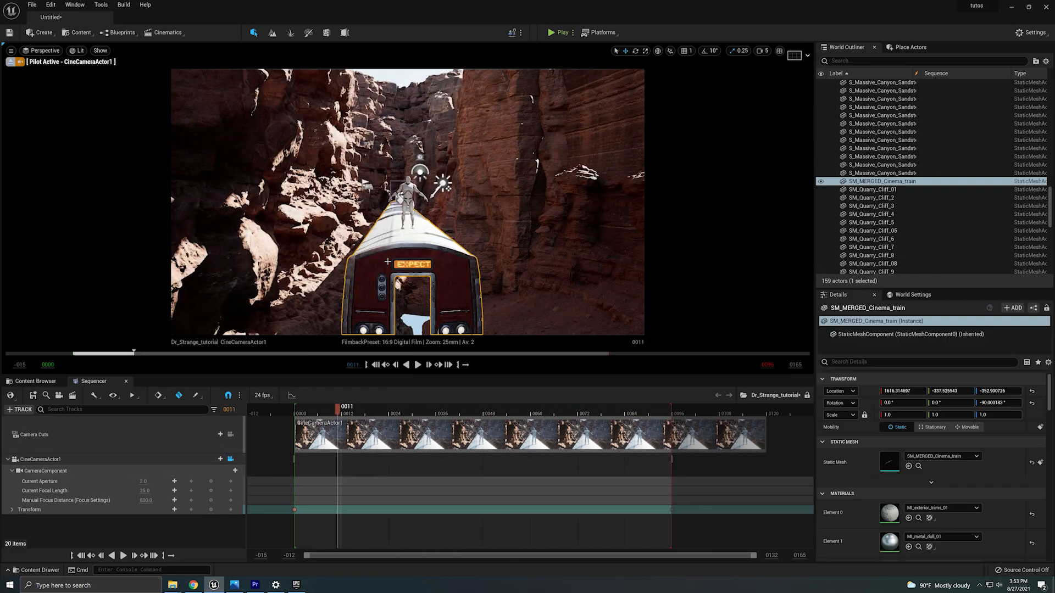
pyautogui.click(10, 62)
pyautogui.moveTo(307, 198); pyautogui.dragTo(323, 218, button='right')
pyautogui.press('s')
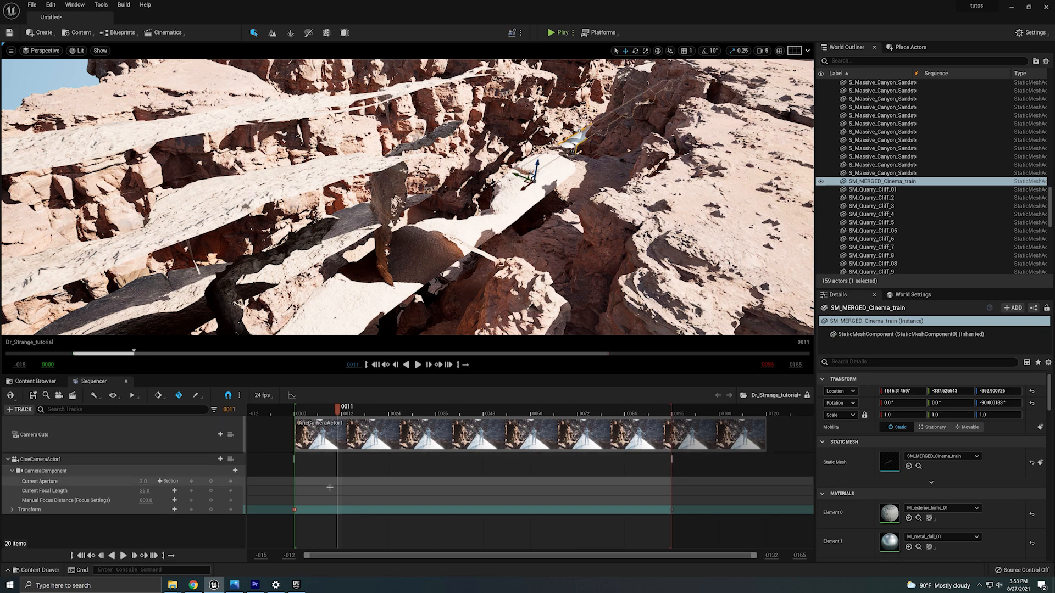
pyautogui.click(295, 510)
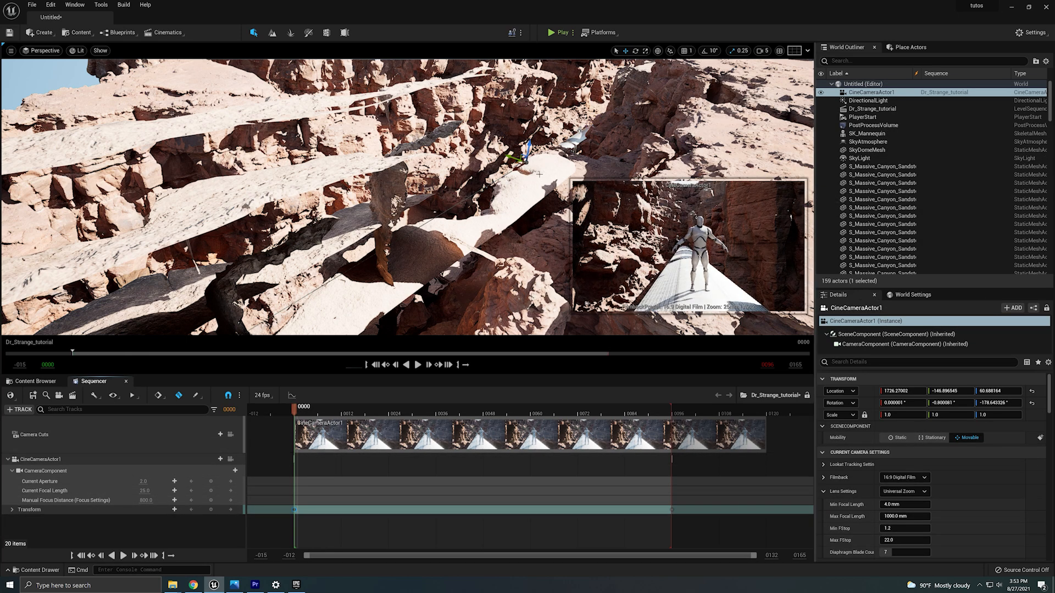
# Add the train actor SM_MERGED_Cinema_train to the level sequence as a new track.
pyautogui.click(574, 140)
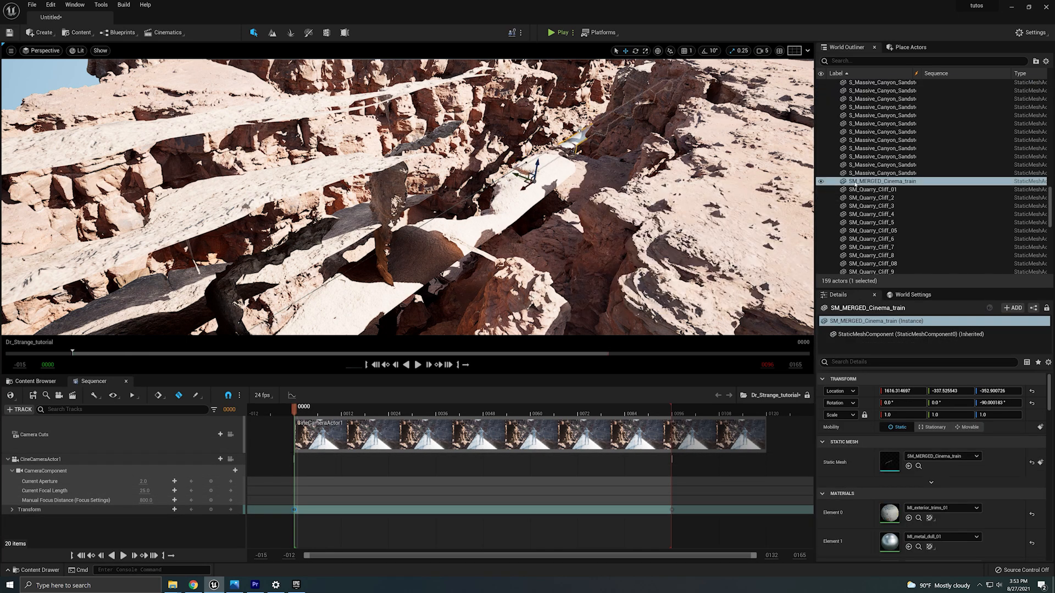
pyautogui.moveTo(879, 181); pyautogui.dragTo(318, 481)
pyautogui.moveTo(150, 535); pyautogui.dragTo(151, 533)
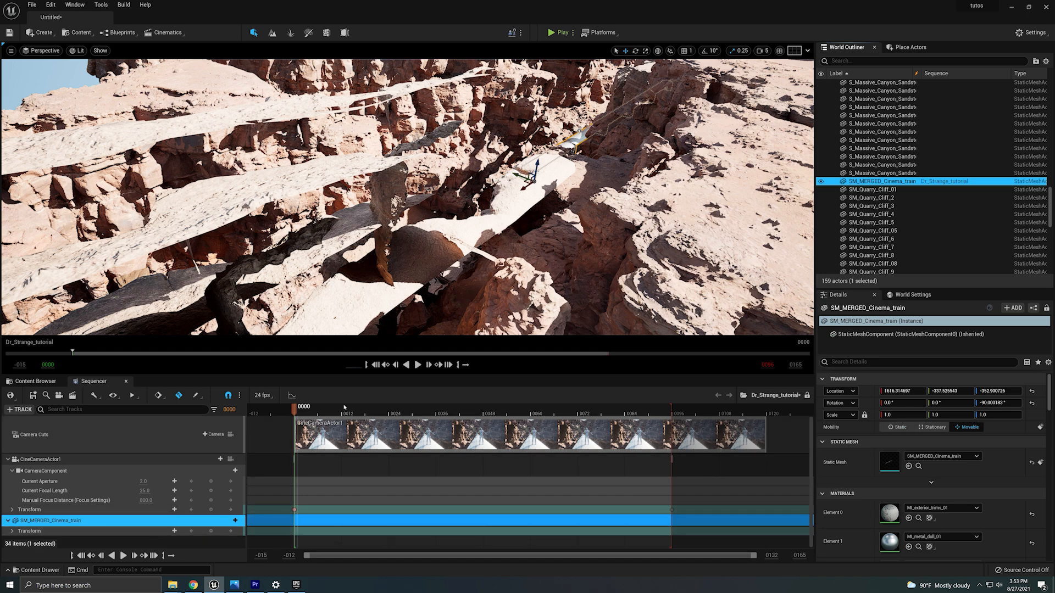
# Return to frame 0 and add a transform key on the train's track.
pyautogui.moveTo(295, 409); pyautogui.dragTo(657, 472)
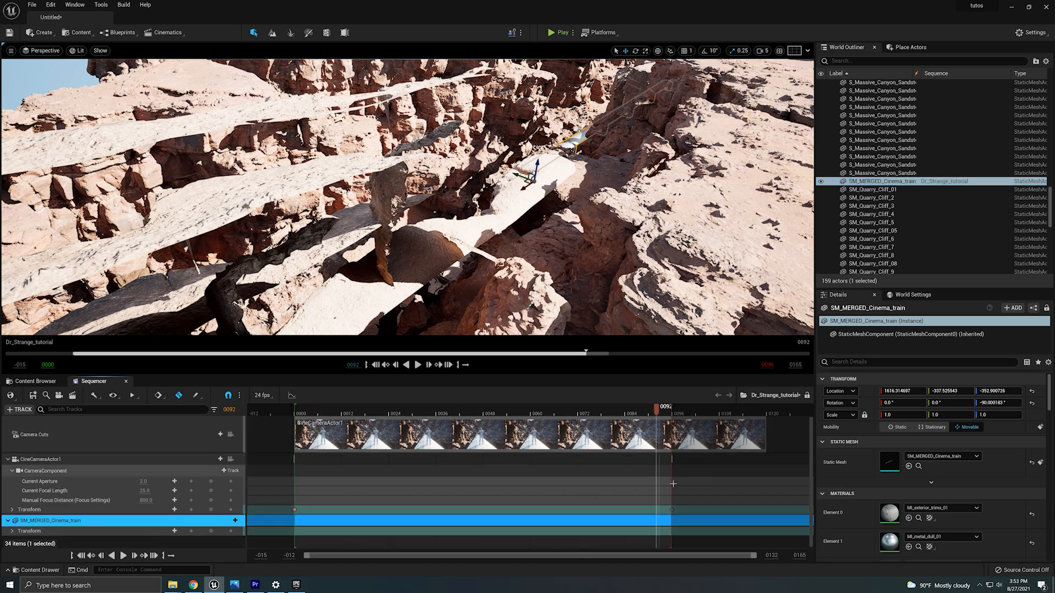
pyautogui.click(673, 511)
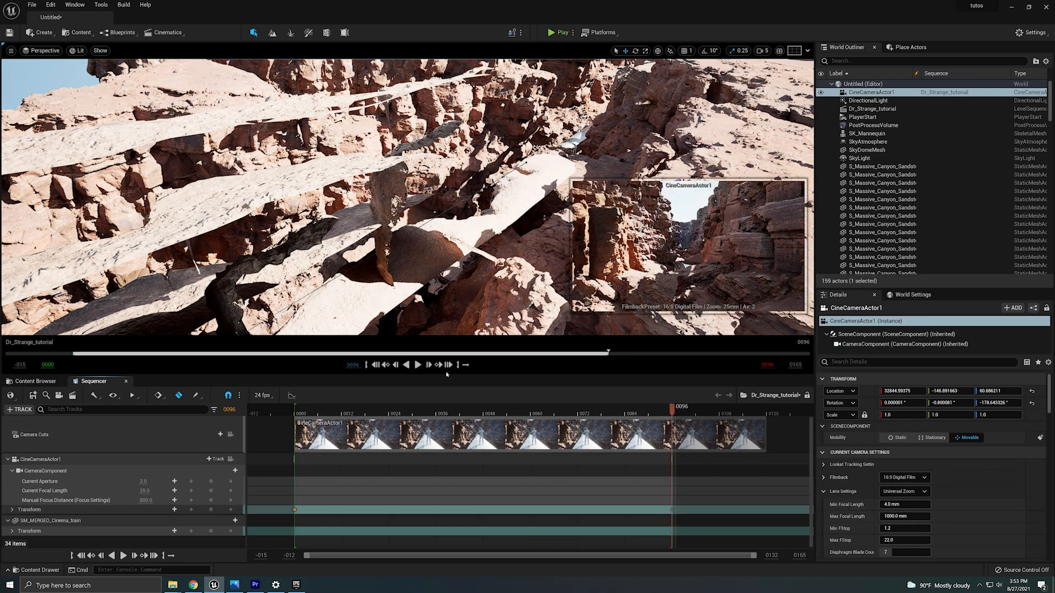
pyautogui.click(295, 510)
pyautogui.click(211, 531)
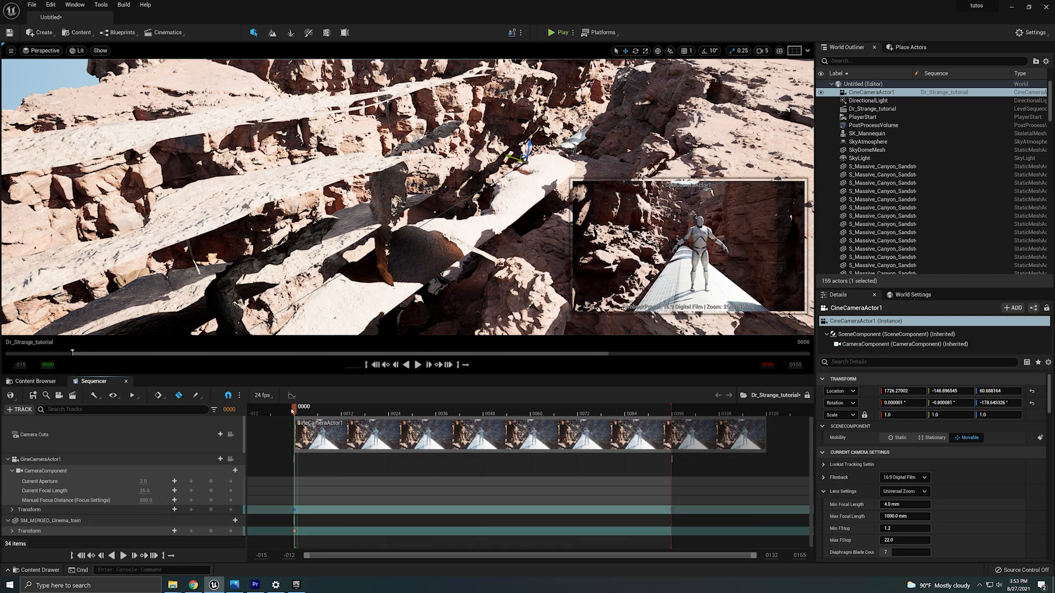
# At frame 96, select the train and move it far forward along the canyon to key its end position.
pyautogui.click(673, 511)
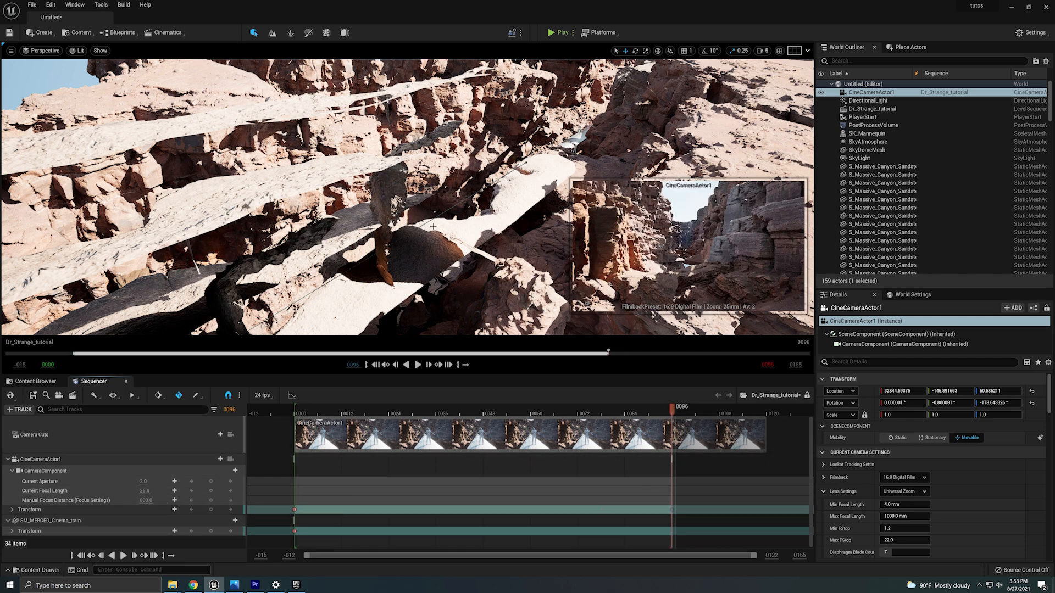
pyautogui.moveTo(433, 227); pyautogui.dragTo(477, 204, button='right')
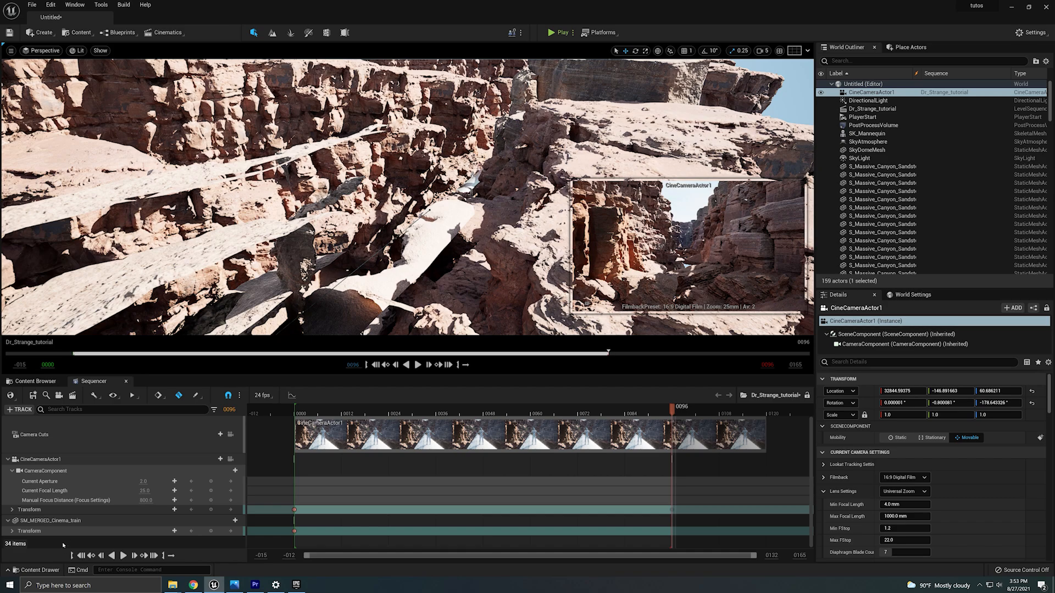
pyautogui.click(108, 520)
pyautogui.moveTo(442, 184); pyautogui.dragTo(289, 137, button='right')
pyautogui.moveTo(571, 244); pyautogui.dragTo(55, 290)
pyautogui.moveTo(290, 256); pyautogui.dragTo(217, 264, button='right')
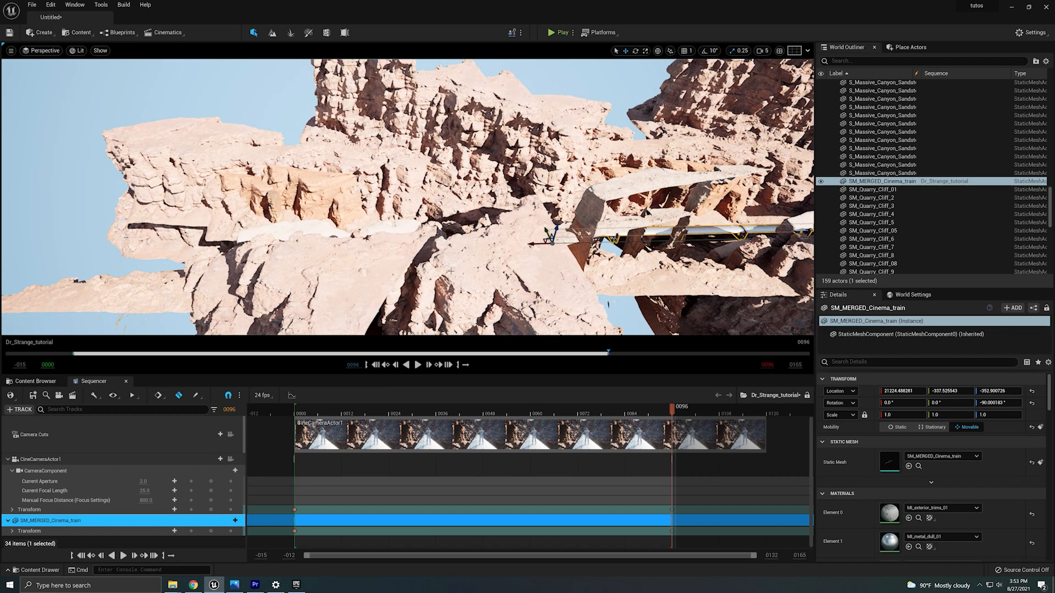
pyautogui.moveTo(536, 249); pyautogui.dragTo(102, 268)
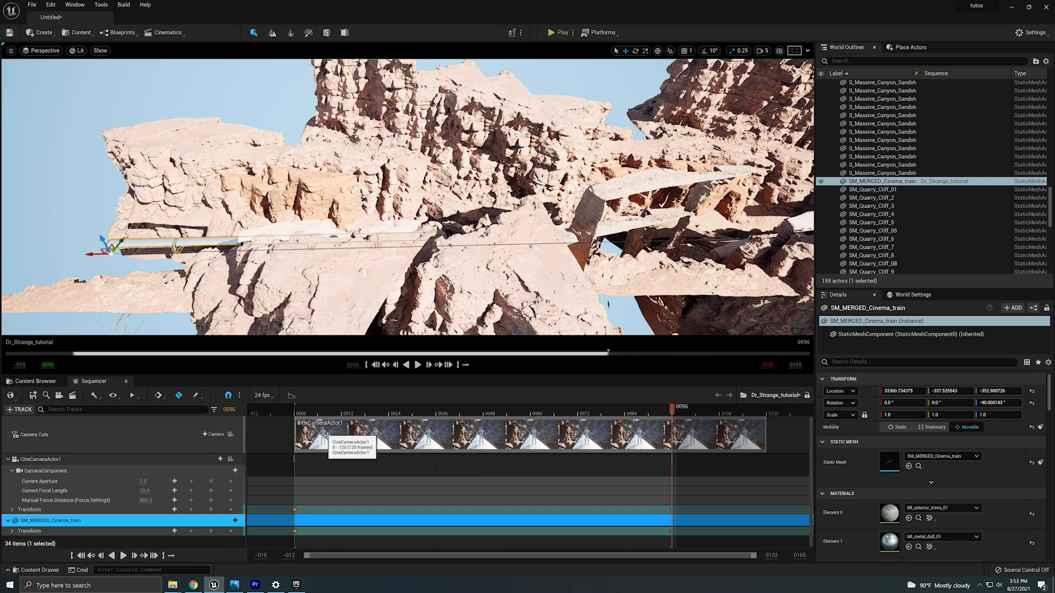
pyautogui.moveTo(671, 411); pyautogui.dragTo(593, 416)
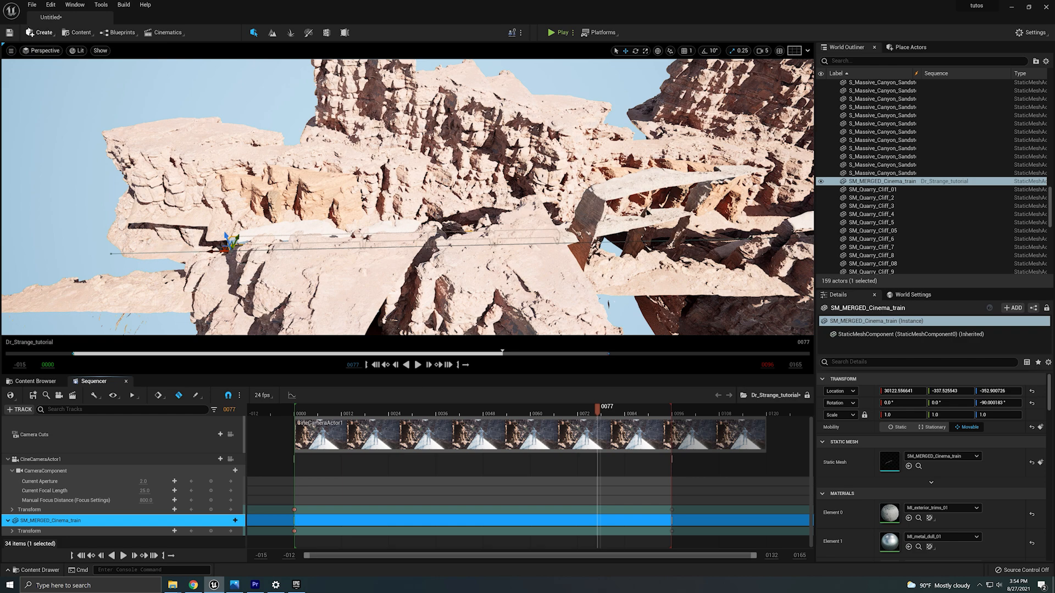
# Switch the viewport to CineCameraActor1's view and play the sequence from the start.
pyautogui.click(45, 50)
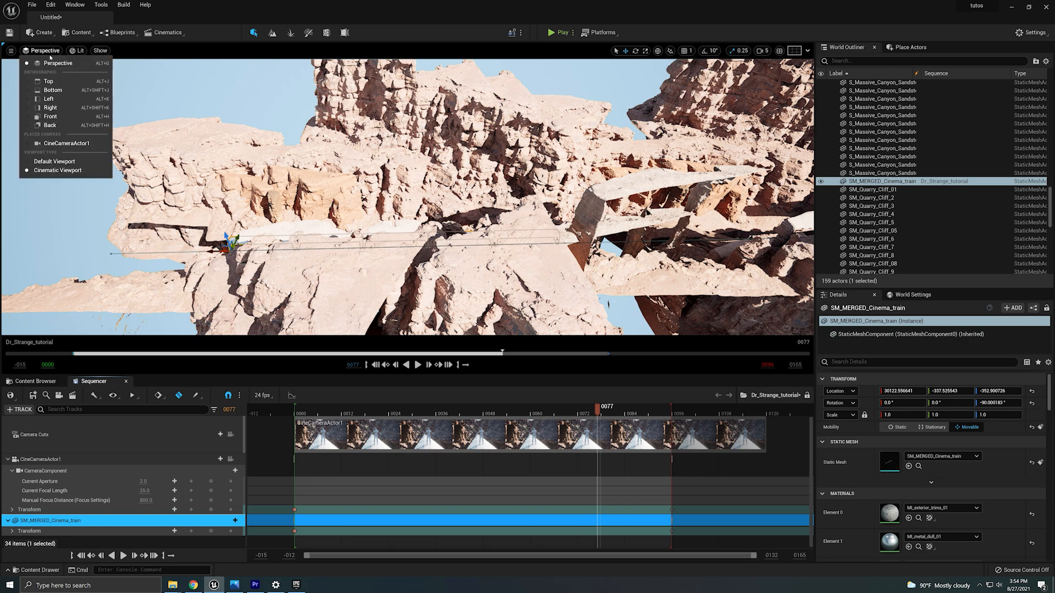
pyautogui.click(91, 145)
pyautogui.moveTo(598, 411); pyautogui.dragTo(299, 456)
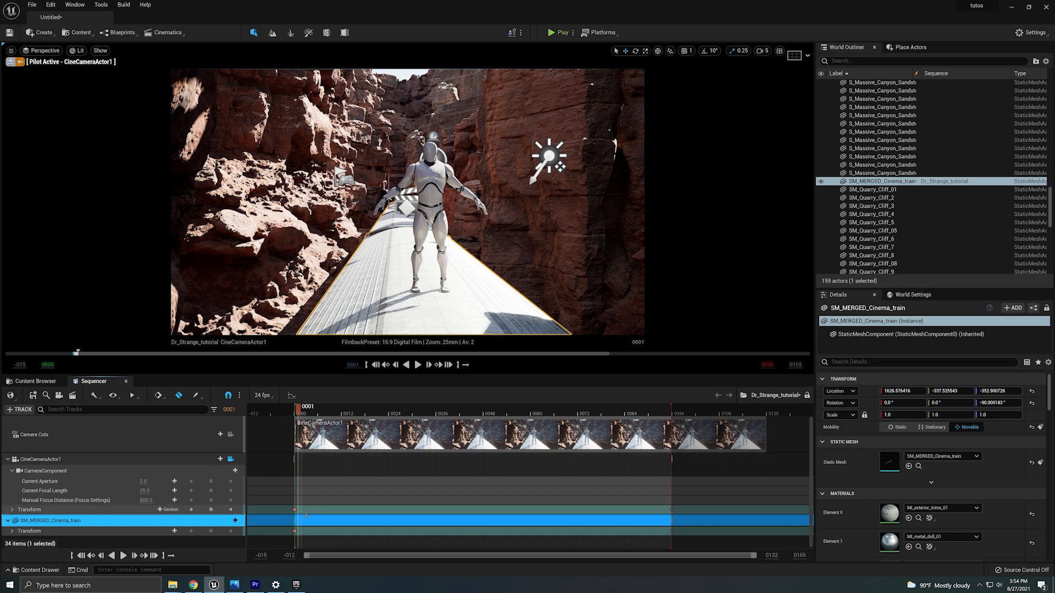
pyautogui.click(294, 510)
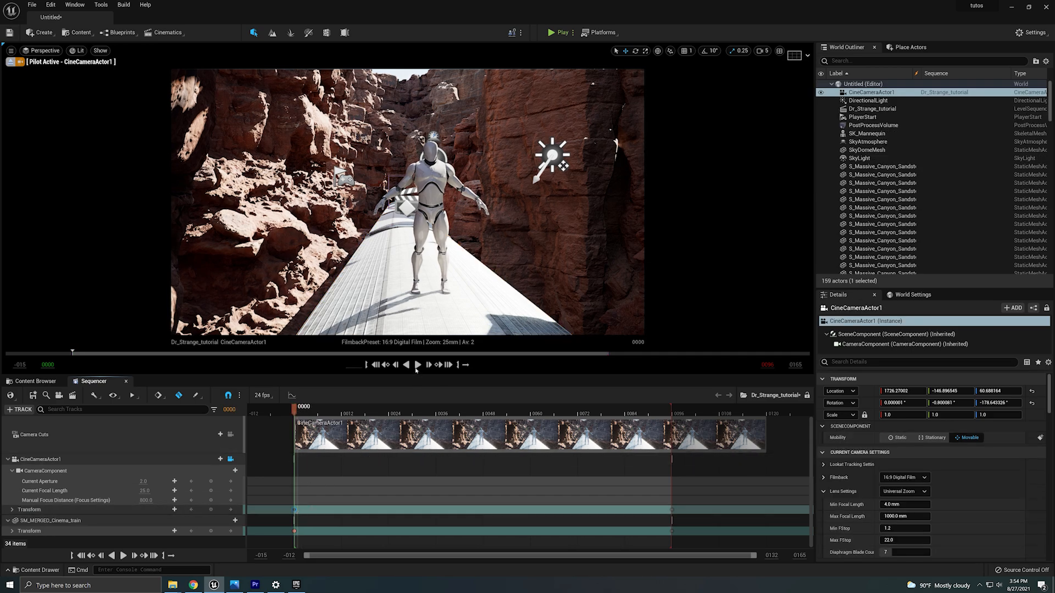
pyautogui.click(417, 366)
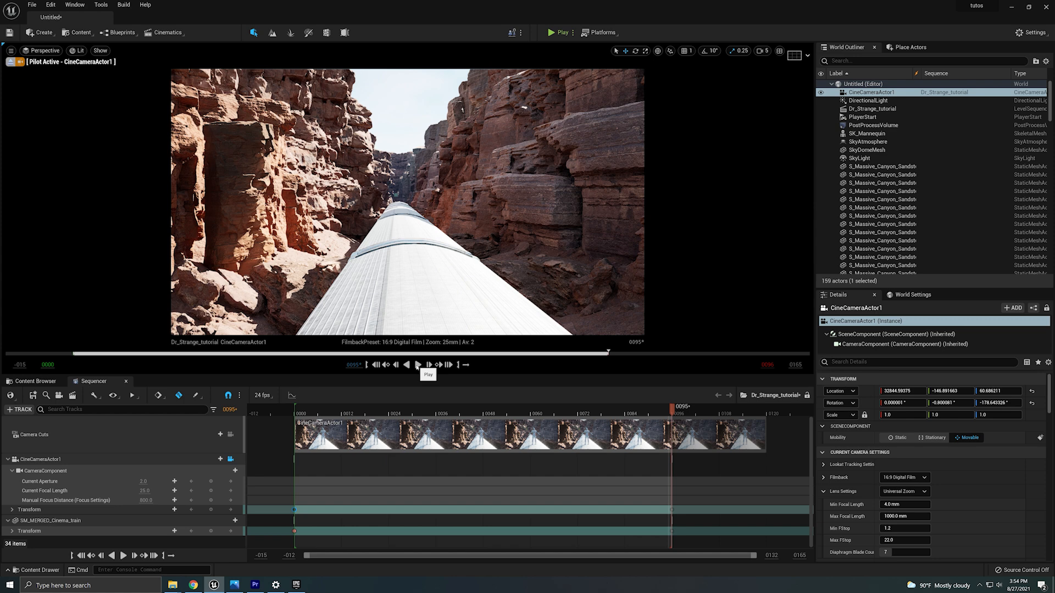
# Change the interpolation of the camera and train keyframes at frames 0 and 96 to Linear.
pyautogui.click(301, 520)
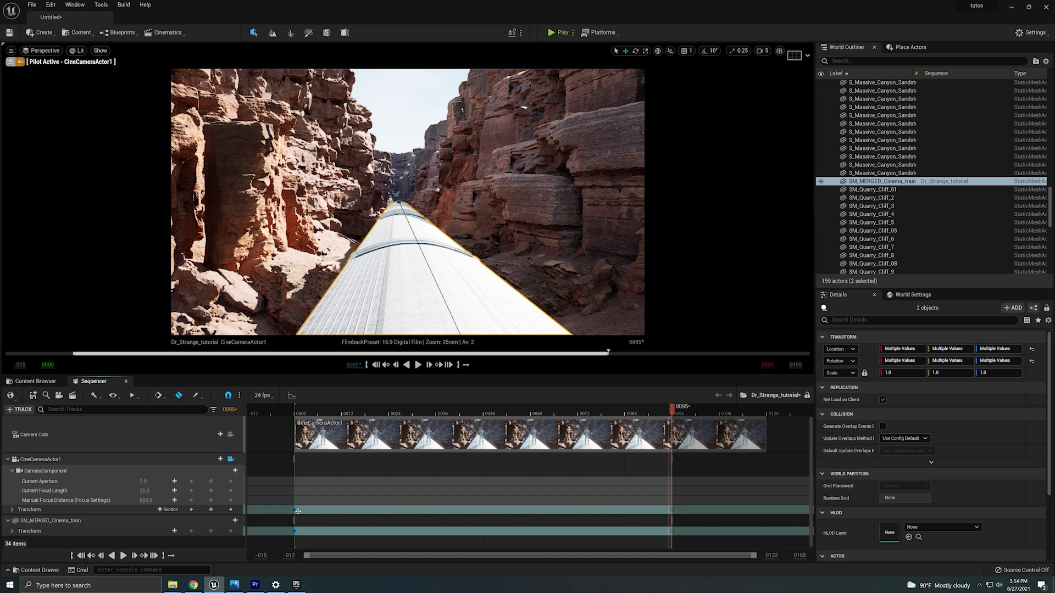
pyautogui.rightClick(296, 511)
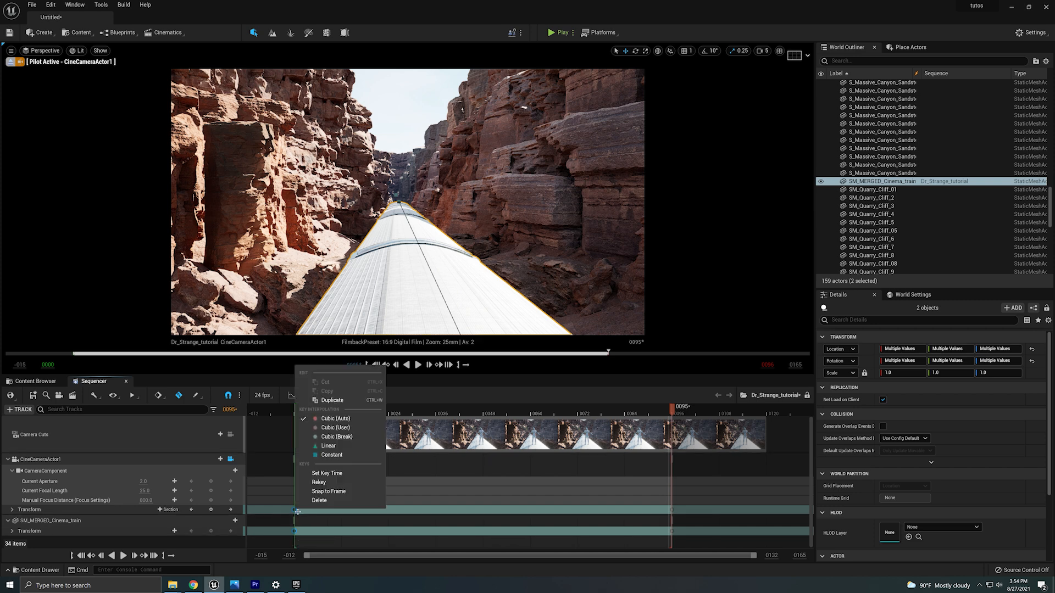
pyautogui.click(319, 482)
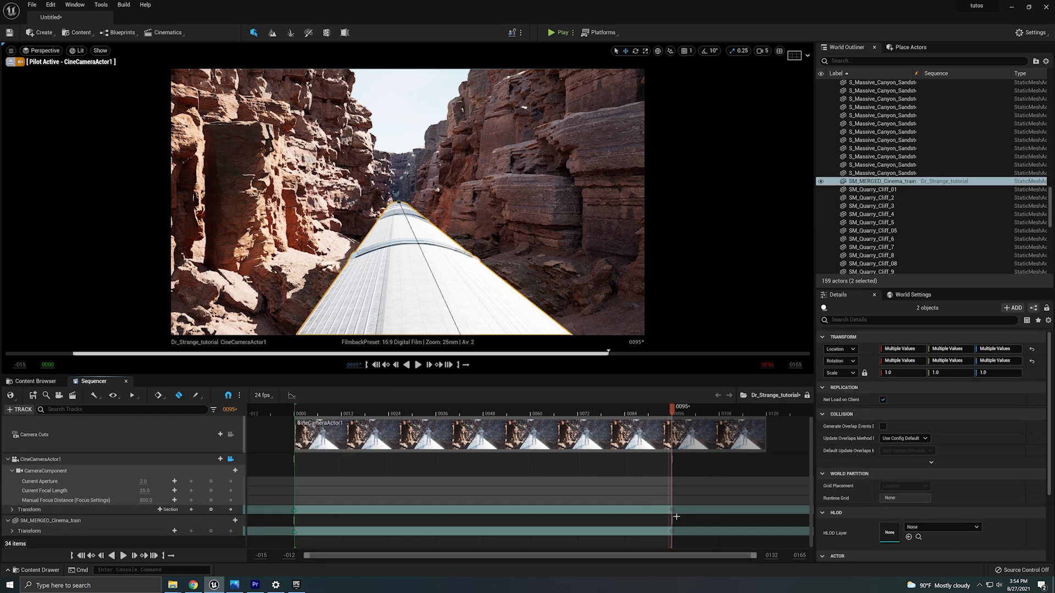
pyautogui.rightClick(671, 511)
pyautogui.click(693, 446)
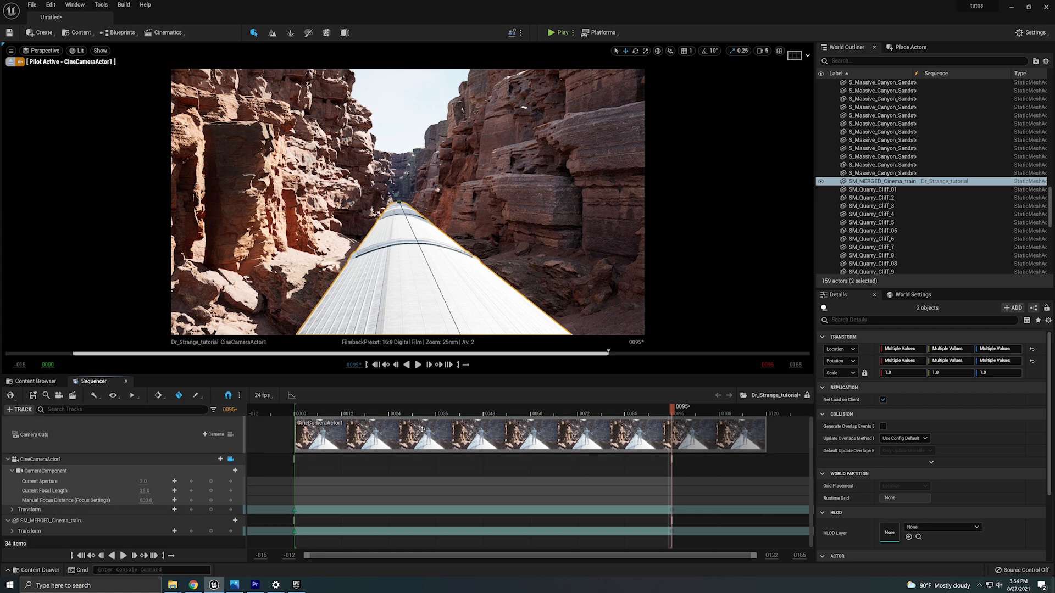
# Inspect the train and camera transform curves in the Sequencer Curve editor and replay the sequence from frame 0.
pyautogui.click(292, 395)
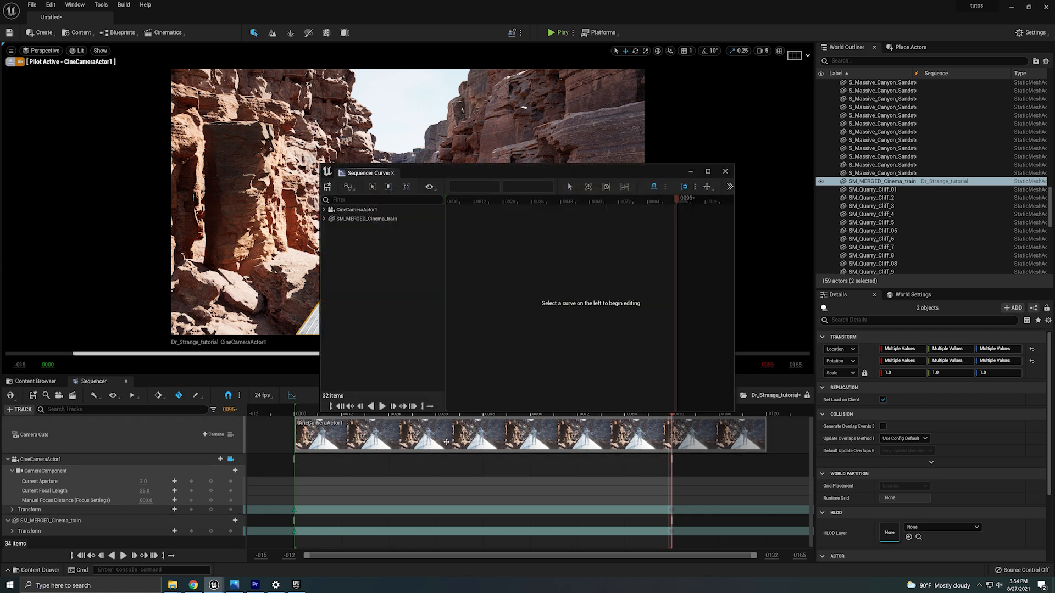
pyautogui.click(343, 227)
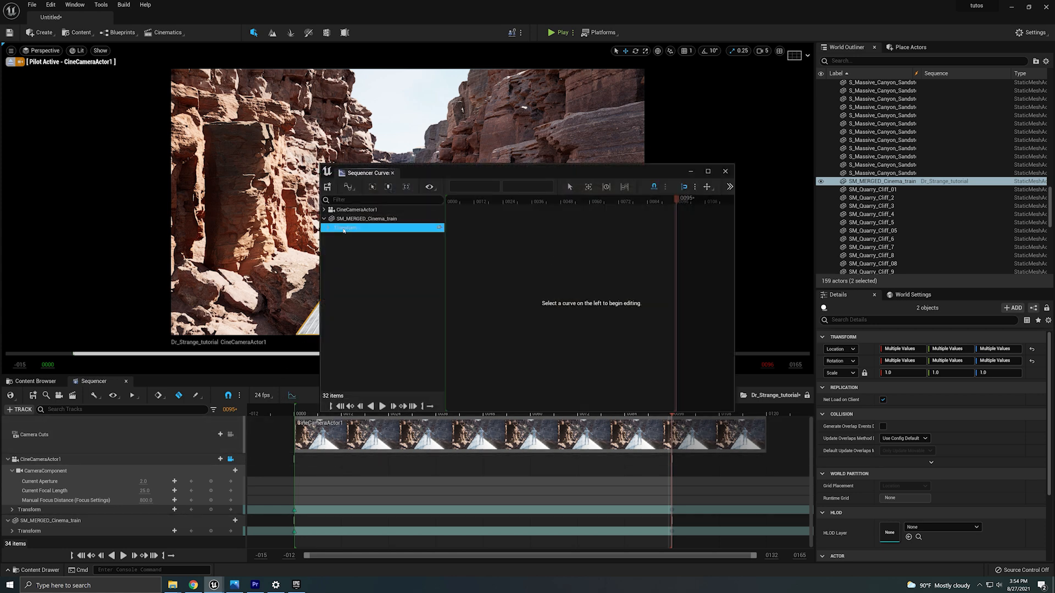
pyautogui.moveTo(604, 346); pyautogui.dragTo(548, 300, button='right')
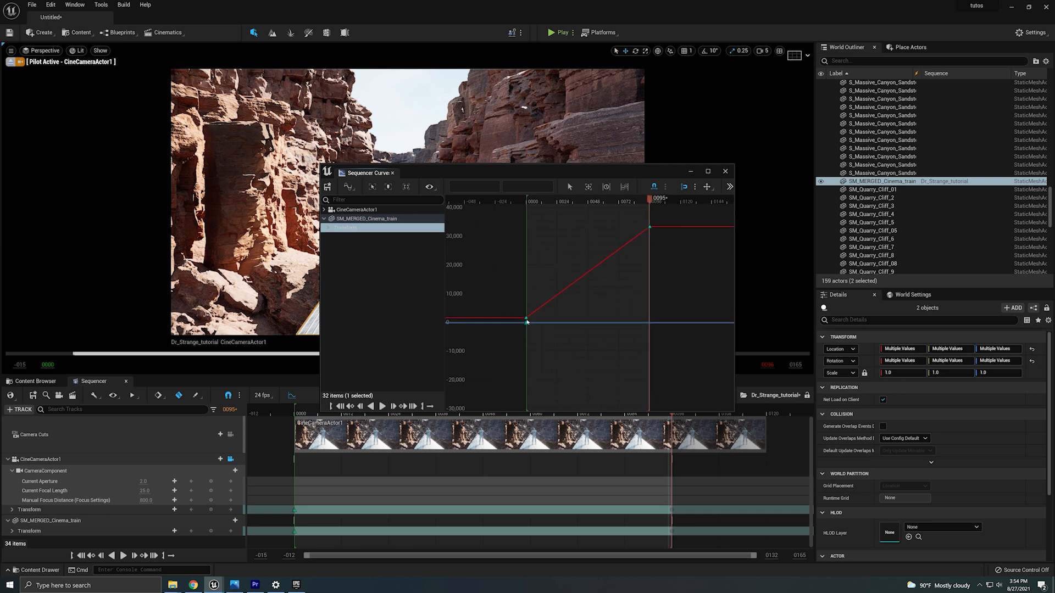
pyautogui.click(411, 211)
pyautogui.scroll(-9, 519, 271)
pyautogui.moveTo(587, 314); pyautogui.dragTo(542, 312, button='right')
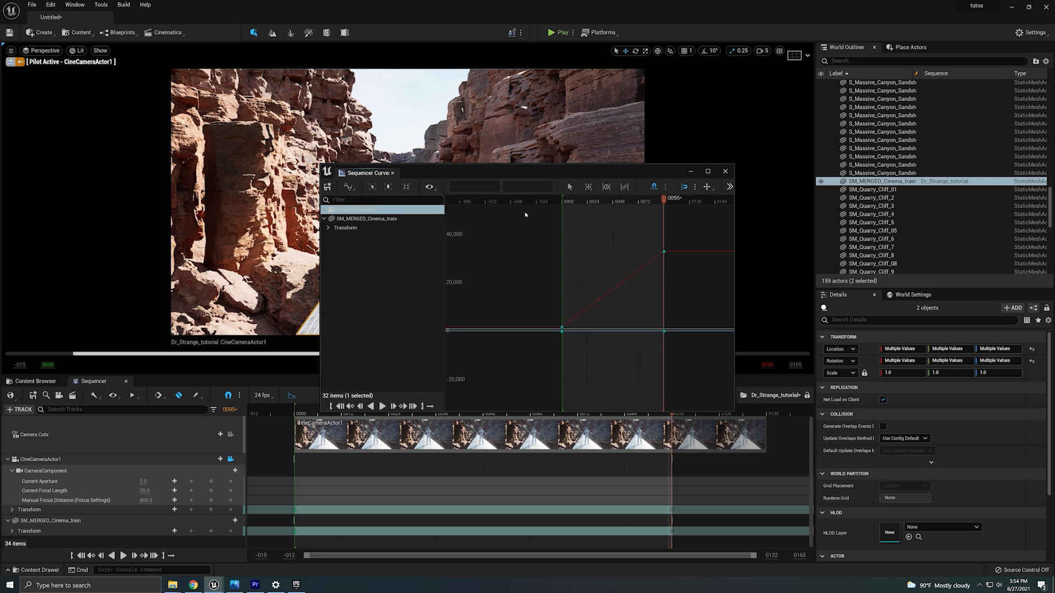
pyautogui.click(725, 171)
pyautogui.click(295, 411)
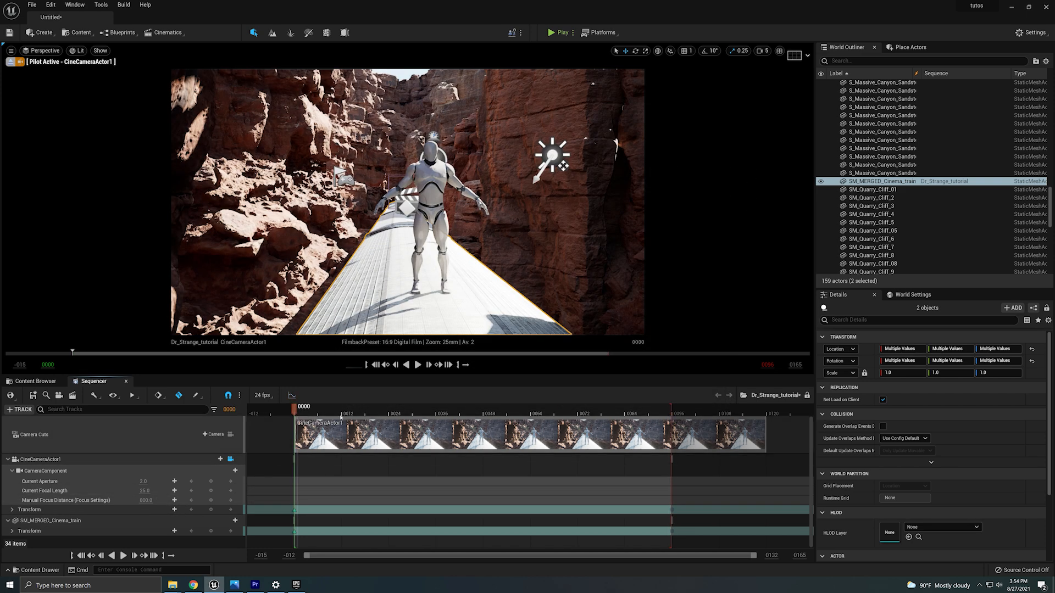
pyautogui.click(418, 365)
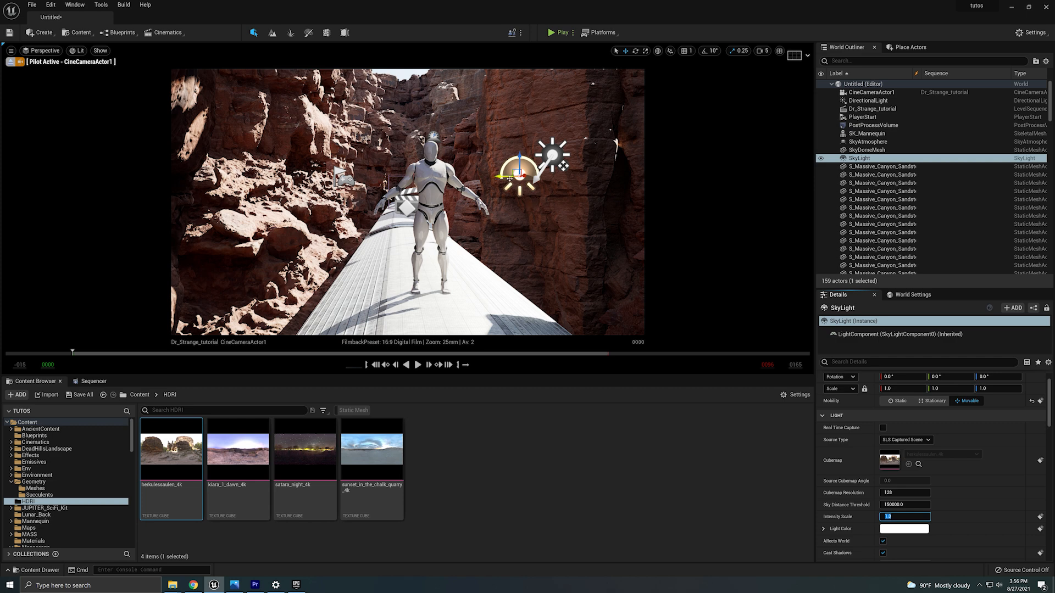
# Nudge the sky light and enable its Real Time Capture option.
pyautogui.moveTo(510, 179); pyautogui.dragTo(455, 177)
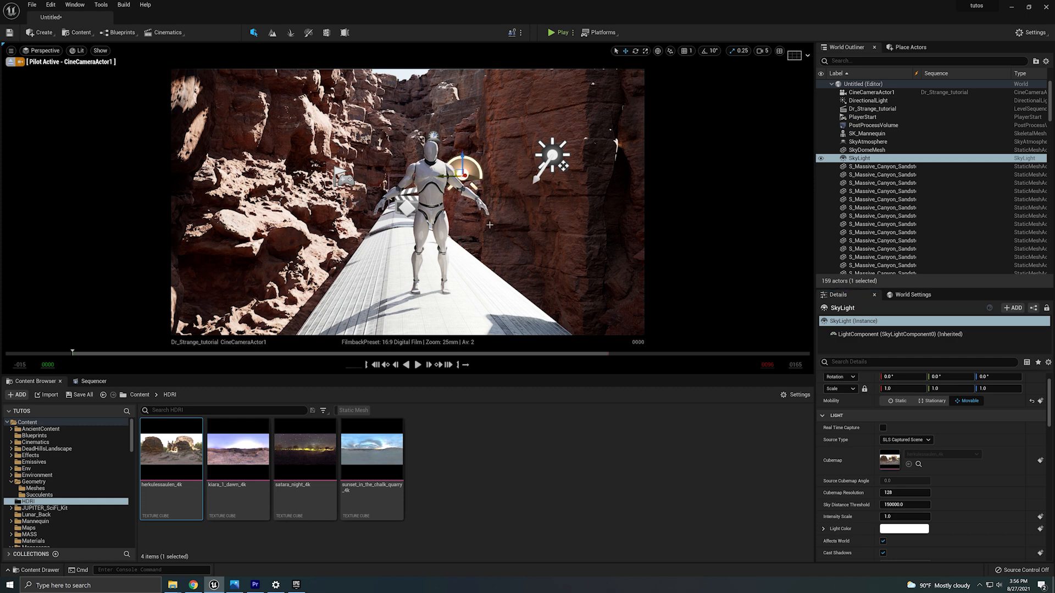
pyautogui.click(883, 428)
# Add an Exponential Height Fog actor to the level from Place Actors.
pyautogui.click(904, 48)
pyautogui.write('post')
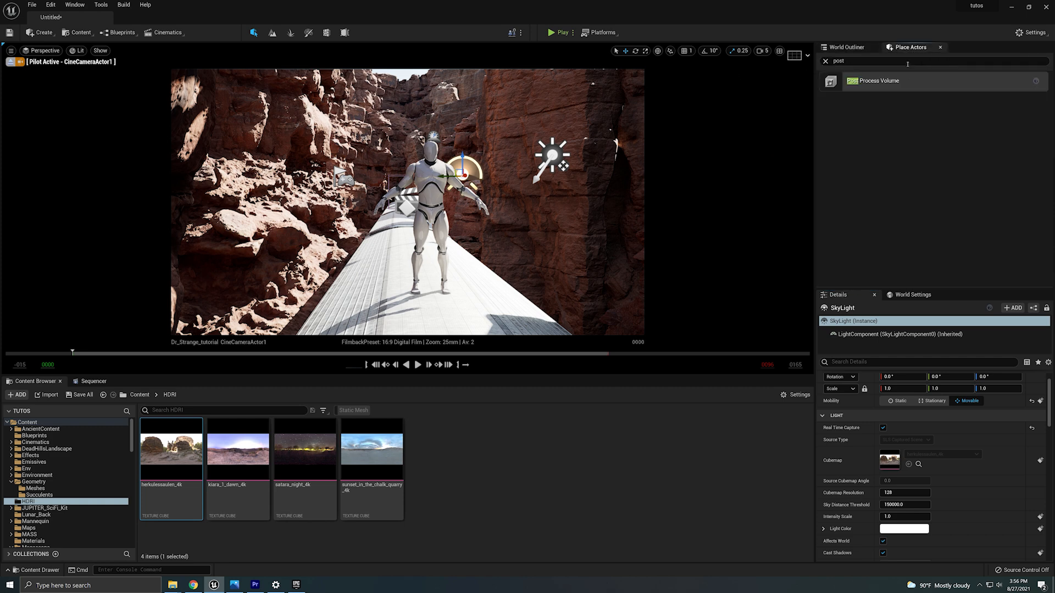
pyautogui.click(825, 63)
pyautogui.write('expo')
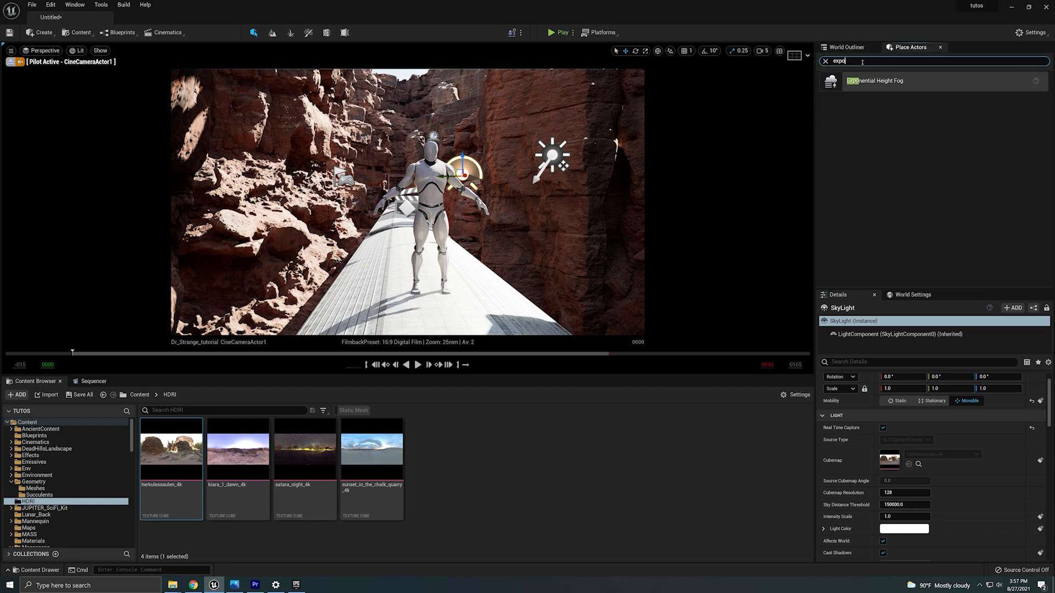
pyautogui.moveTo(871, 82); pyautogui.dragTo(363, 311)
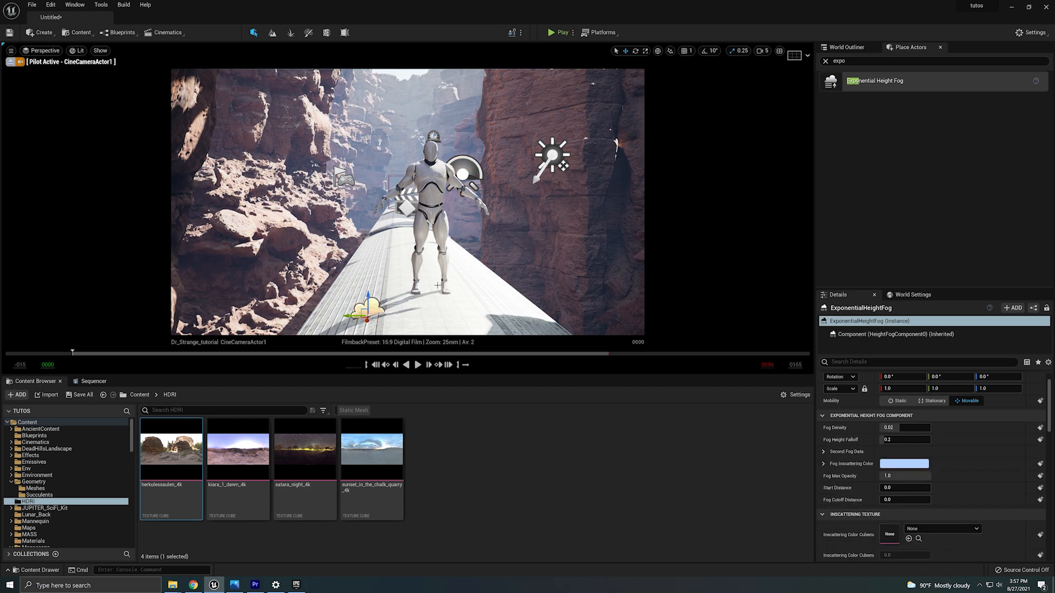
# Set the fog's Fog Density to 0.01 and Fog Height Falloff to about 0.016.
pyautogui.scroll(1, 857, 434)
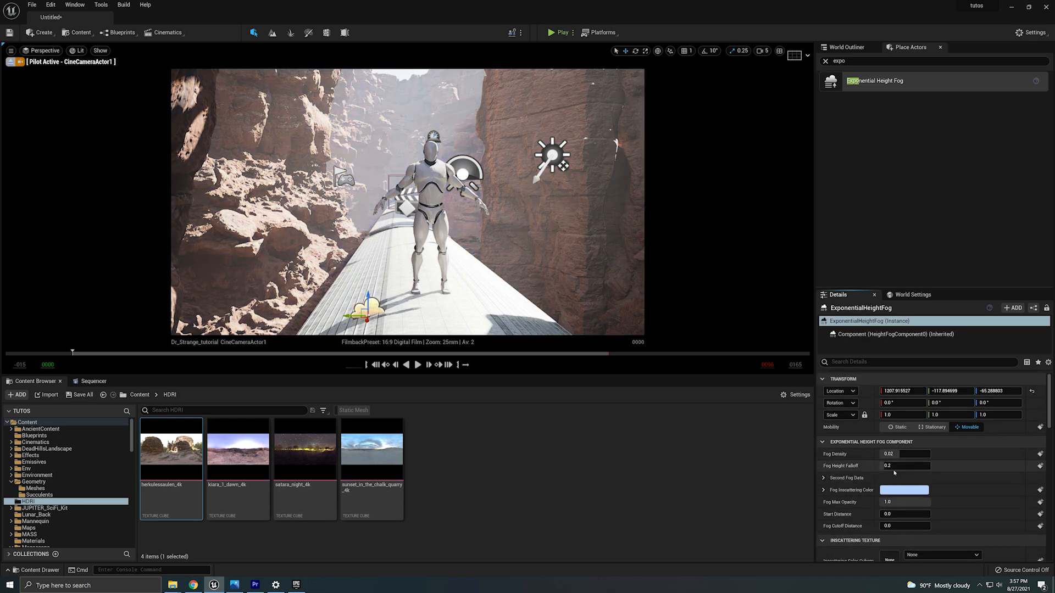
pyautogui.moveTo(899, 454); pyautogui.dragTo(874, 453)
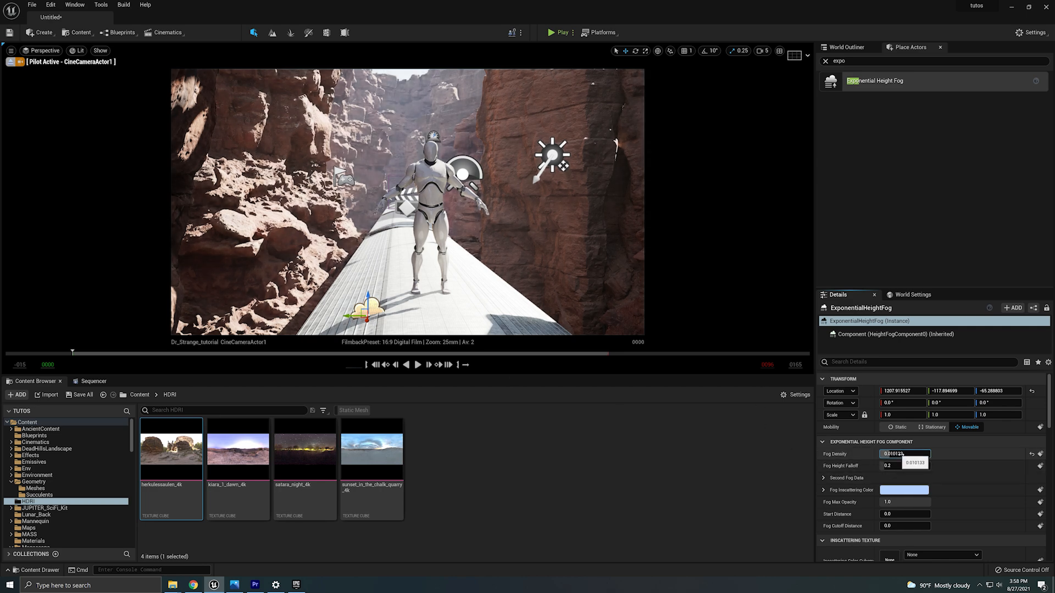
pyautogui.click(901, 455)
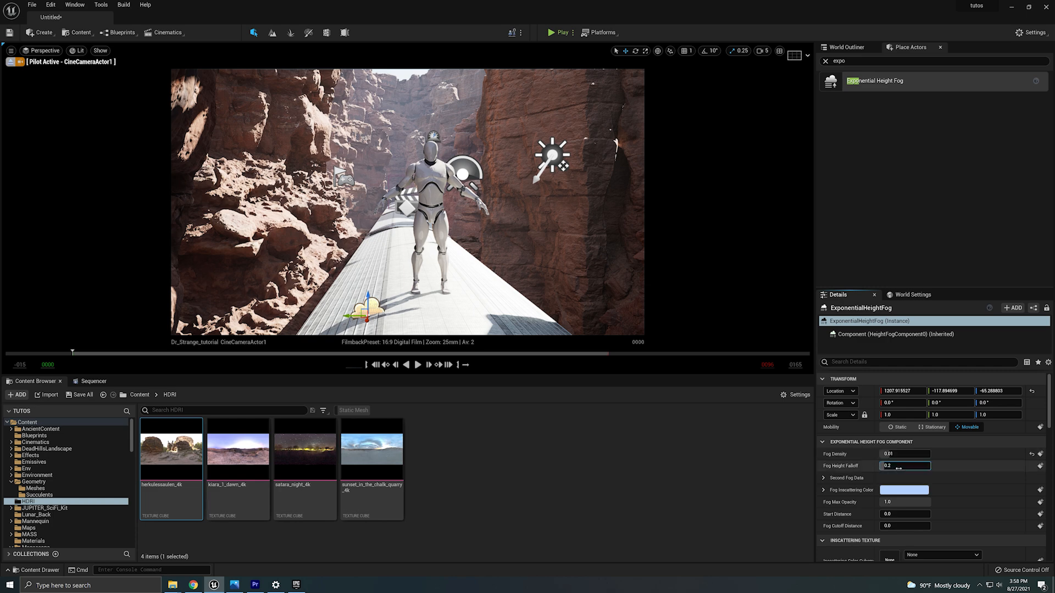
pyautogui.moveTo(898, 467); pyautogui.dragTo(923, 467)
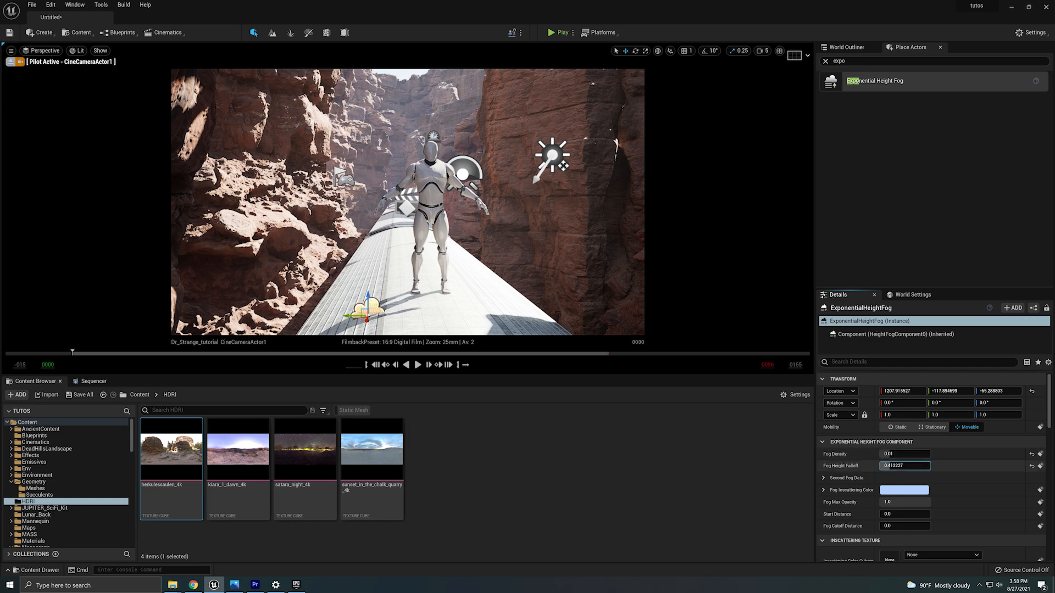
# Set the fog's inscattering color to a light pink.
pyautogui.click(904, 490)
pyautogui.moveTo(768, 431); pyautogui.dragTo(788, 441)
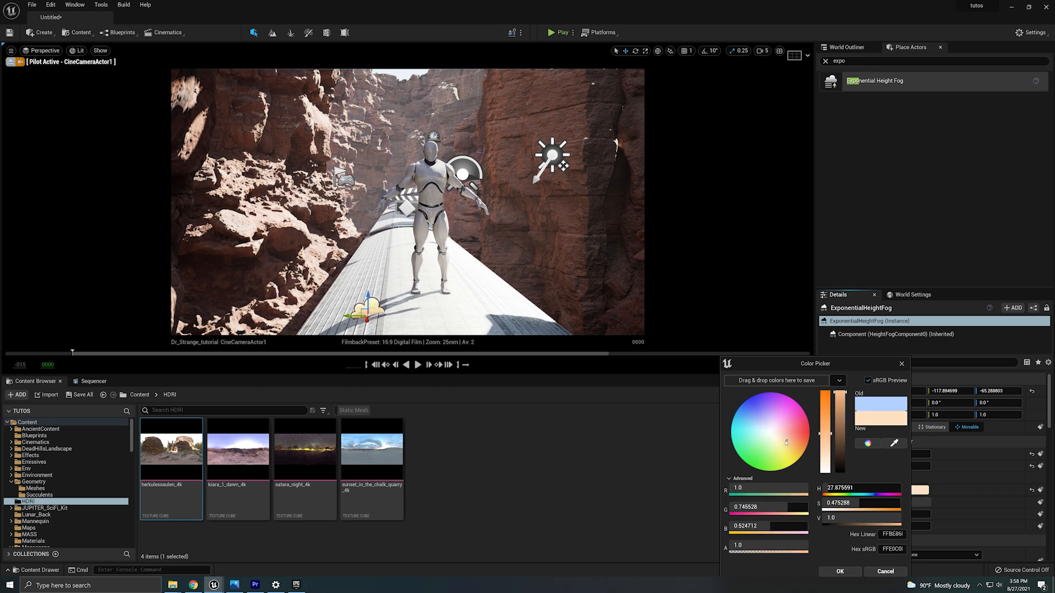
pyautogui.click(790, 434)
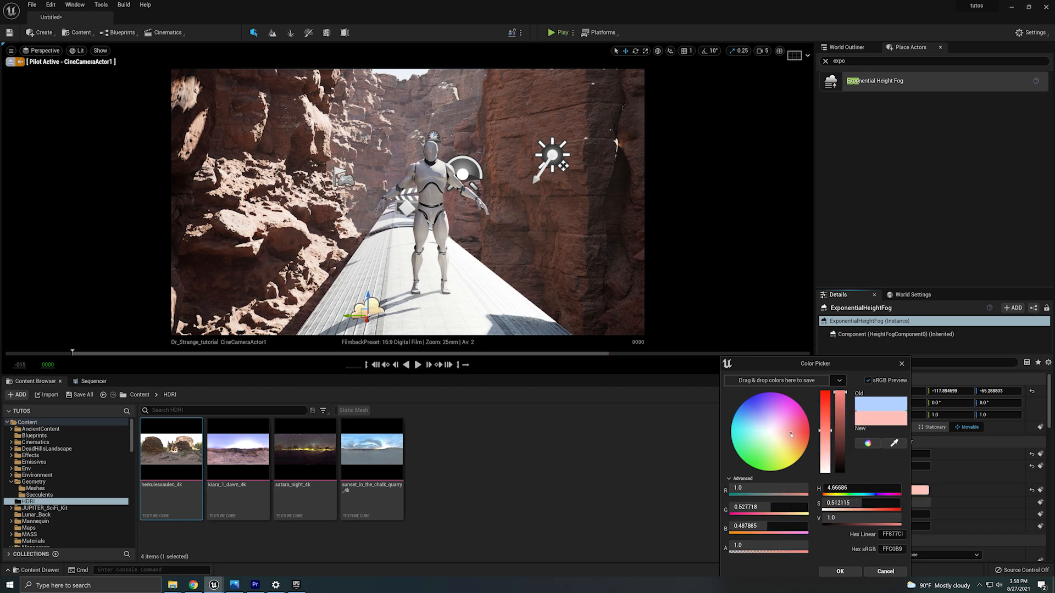
pyautogui.moveTo(821, 443)
pyautogui.mouseDown()
pyautogui.moveTo(824, 458)
pyautogui.moveTo(815, 445)
pyautogui.mouseUp()
pyautogui.click(840, 571)
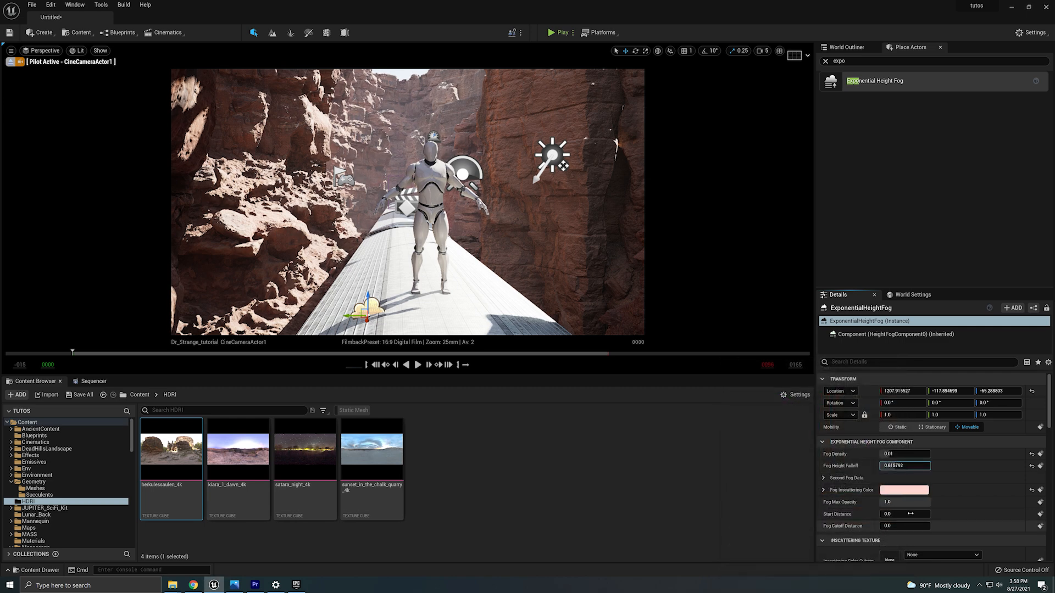
pyautogui.scroll(-5, 947, 513)
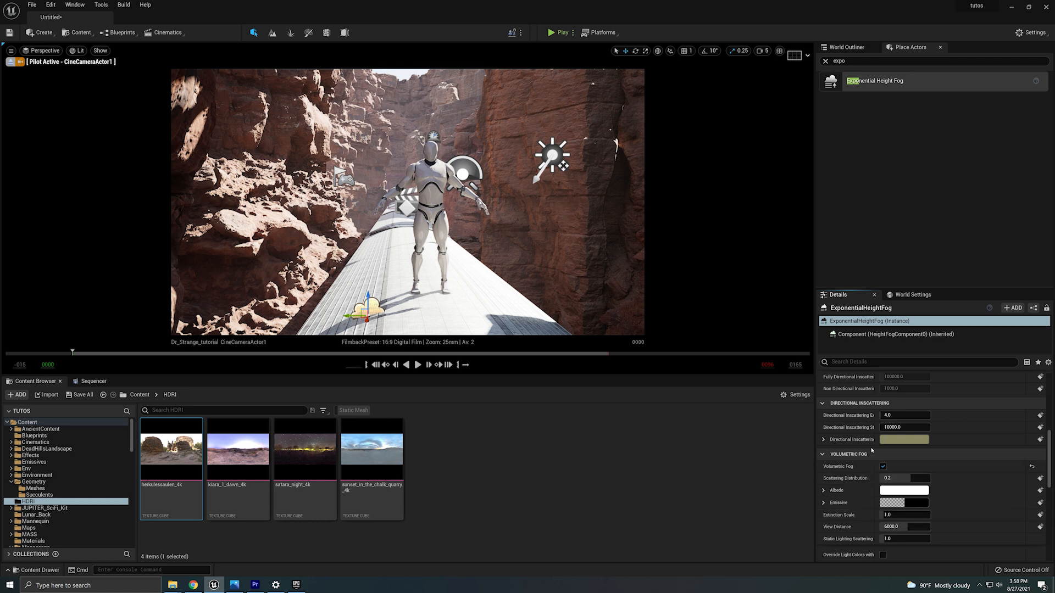
pyautogui.scroll(3, 924, 532)
pyautogui.scroll(8, 923, 532)
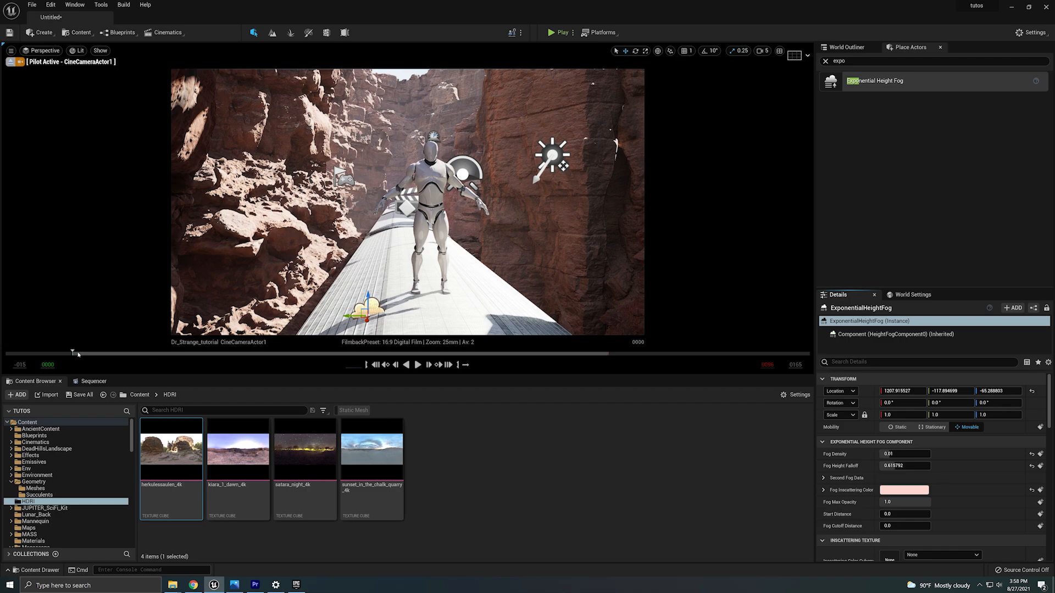
pyautogui.moveTo(130, 355); pyautogui.dragTo(72, 353)
pyautogui.click(825, 61)
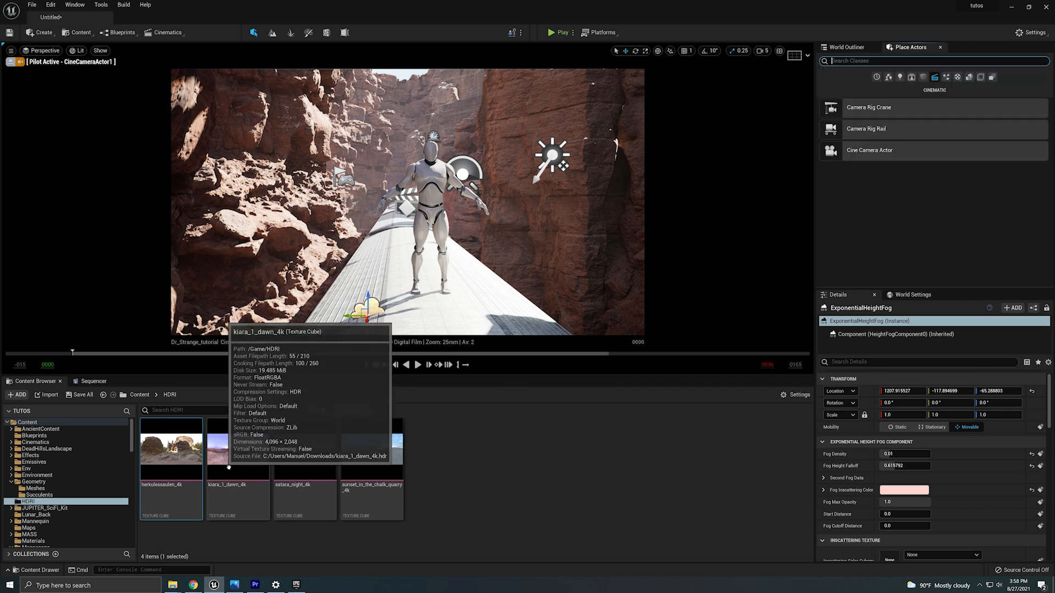
pyautogui.click(93, 382)
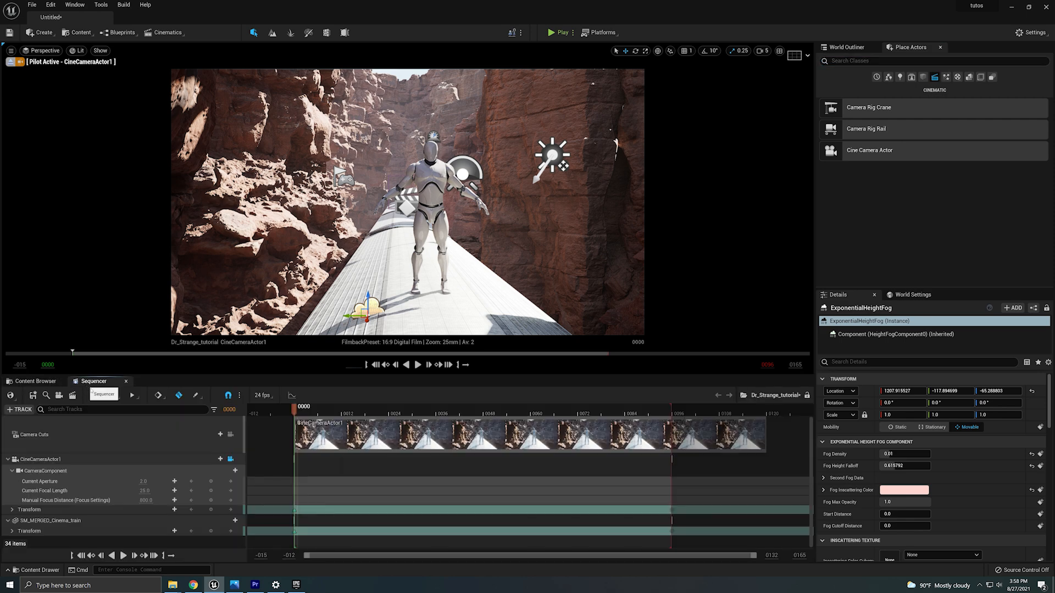
# Select the cine camera, turn on Draw Debug Focus Plane and set its Manual Focus Distance to 600 cm.
pyautogui.click(90, 463)
pyautogui.scroll(-8, 1012, 470)
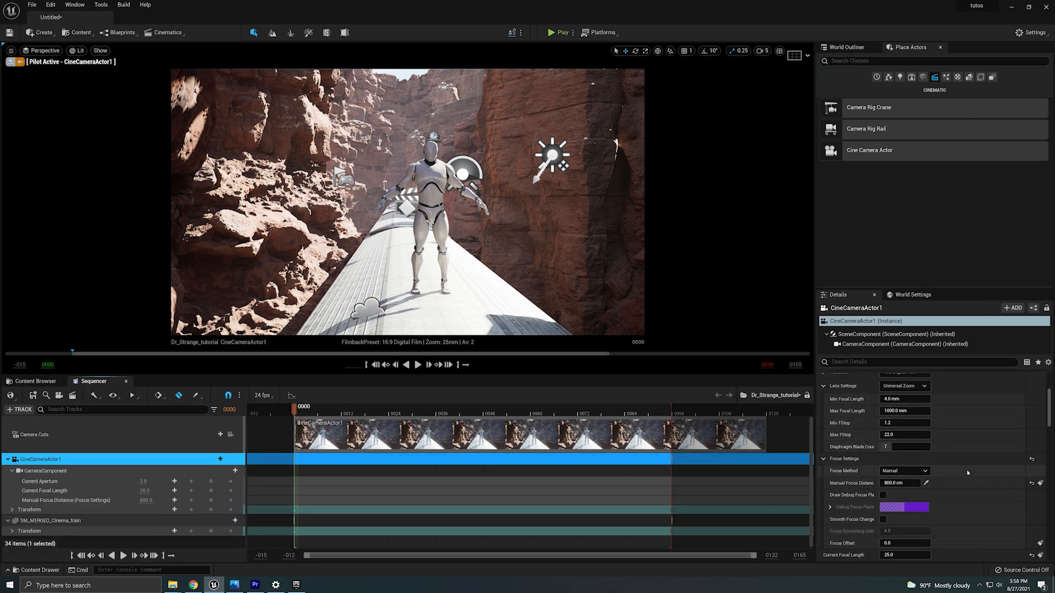
pyautogui.scroll(-2, 965, 470)
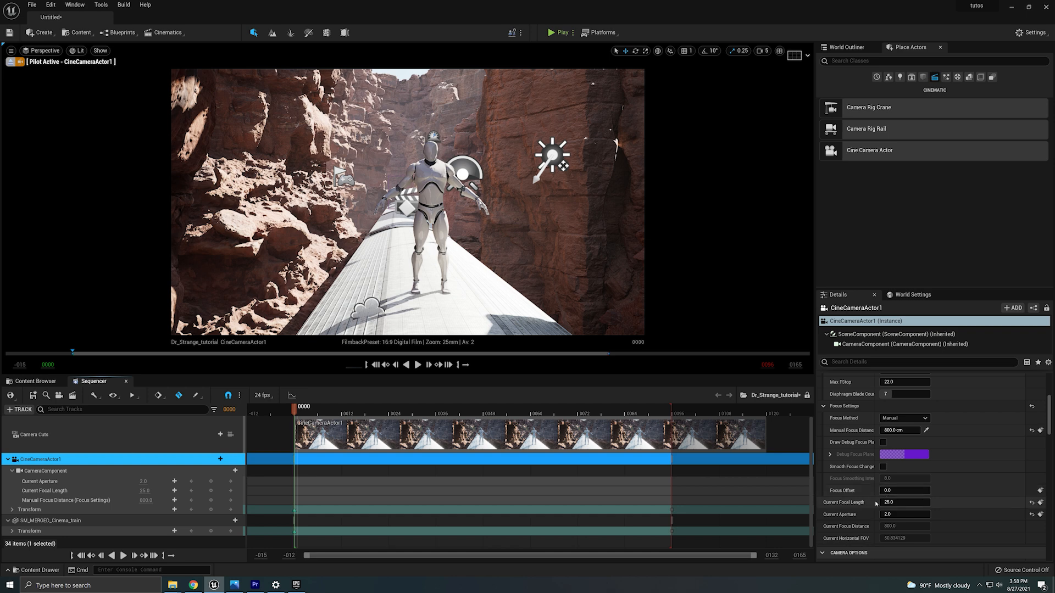
pyautogui.click(882, 442)
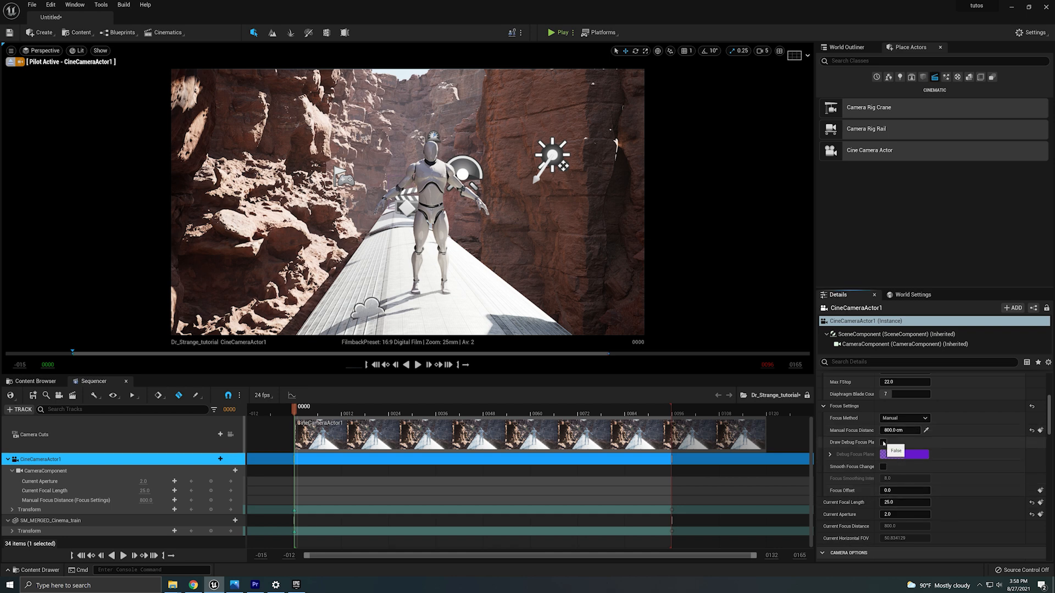
pyautogui.moveTo(900, 431); pyautogui.dragTo(875, 430)
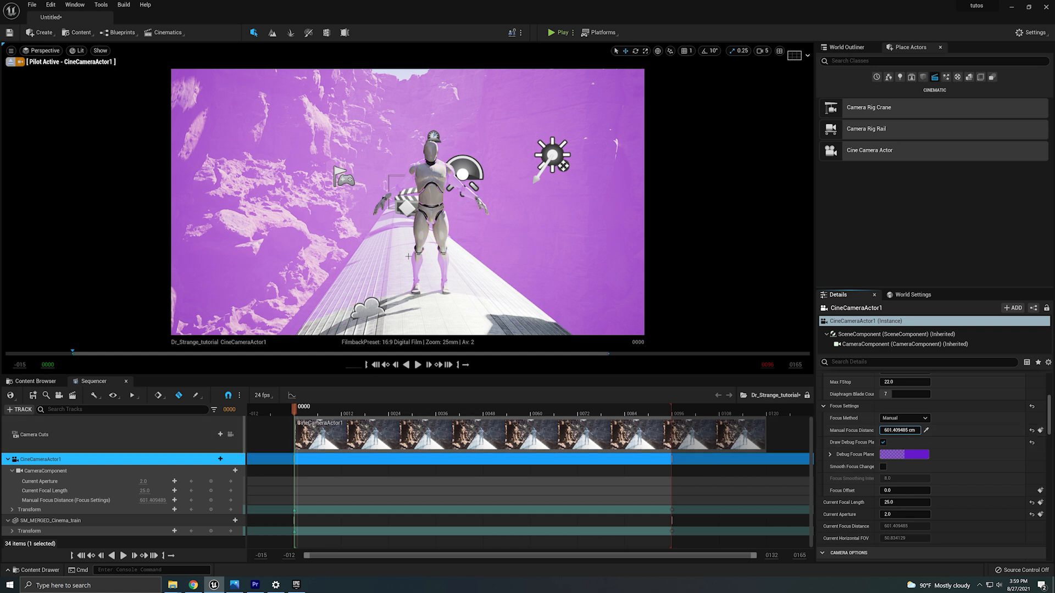
pyautogui.click(906, 431)
pyautogui.write('600')
pyautogui.press('Return')
# Set the camera's Current Aperture to 1.8 and turn the debug focus plane back off.
pyautogui.click(904, 514)
pyautogui.write('1.8')
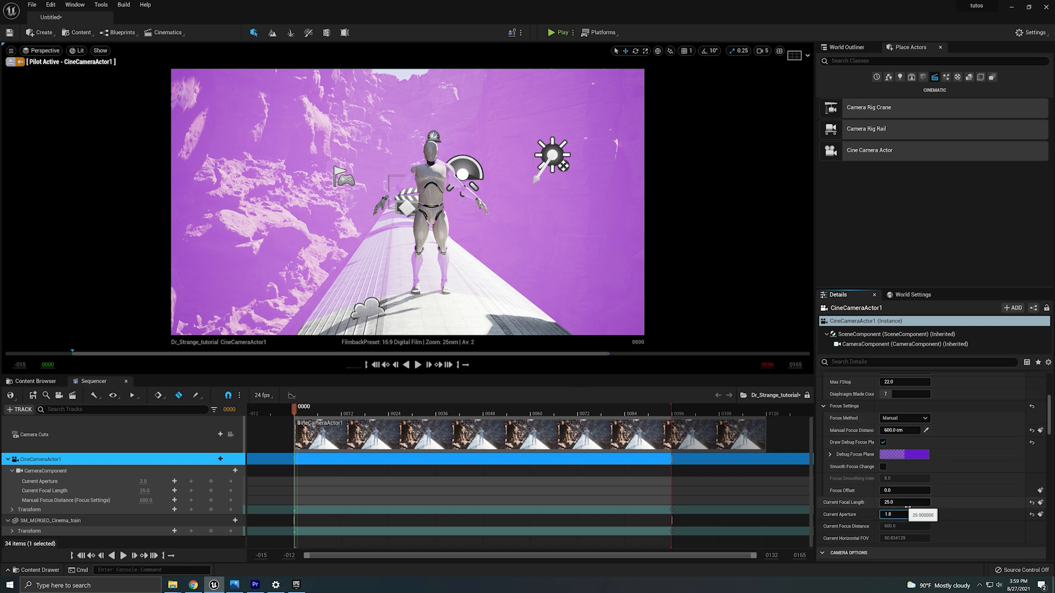
pyautogui.press('Return')
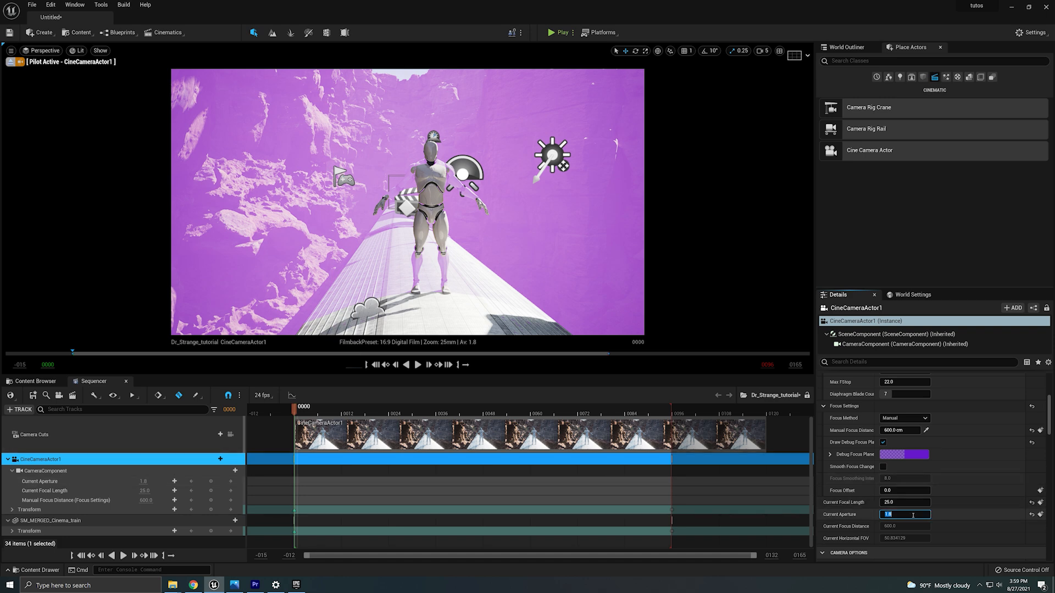
pyautogui.click(883, 443)
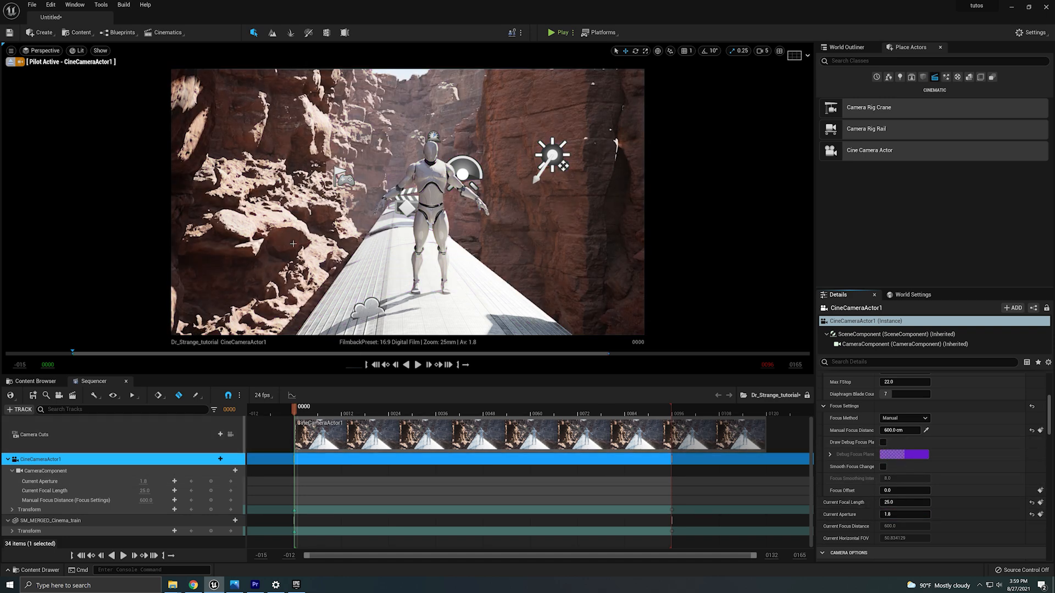
# Select the PostProcessVolume, find its motion blur settings, set Amount to 0.45 and enable Max at 5.0.
pyautogui.click(847, 48)
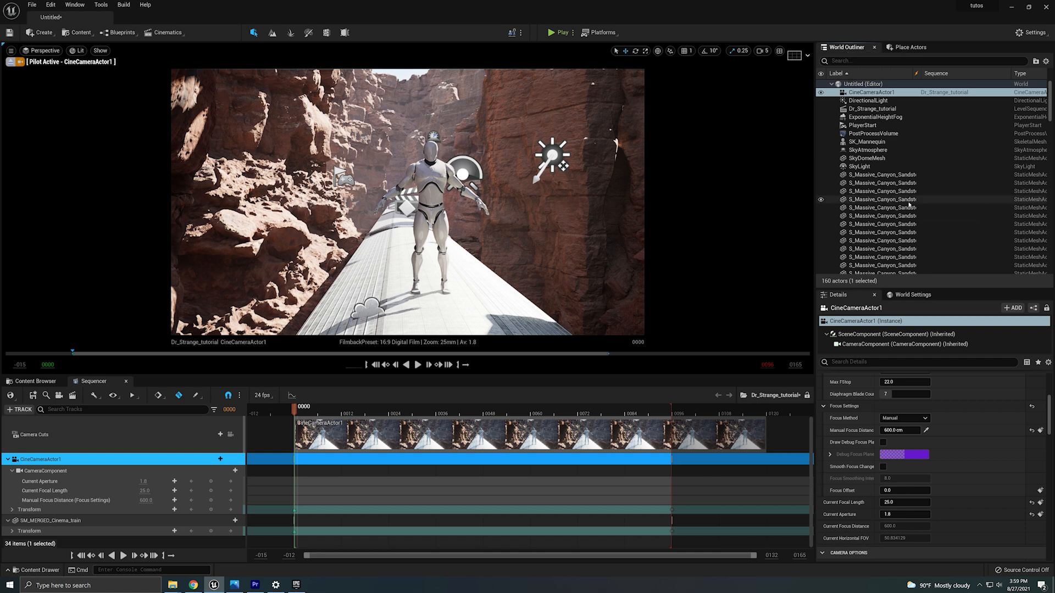
pyautogui.click(879, 133)
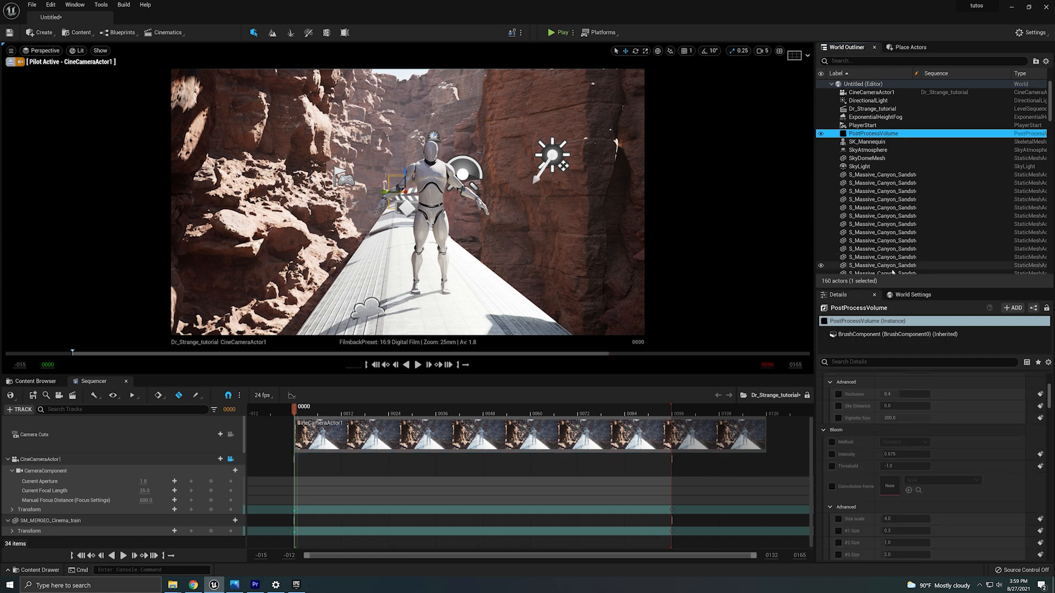
pyautogui.scroll(5, 959, 483)
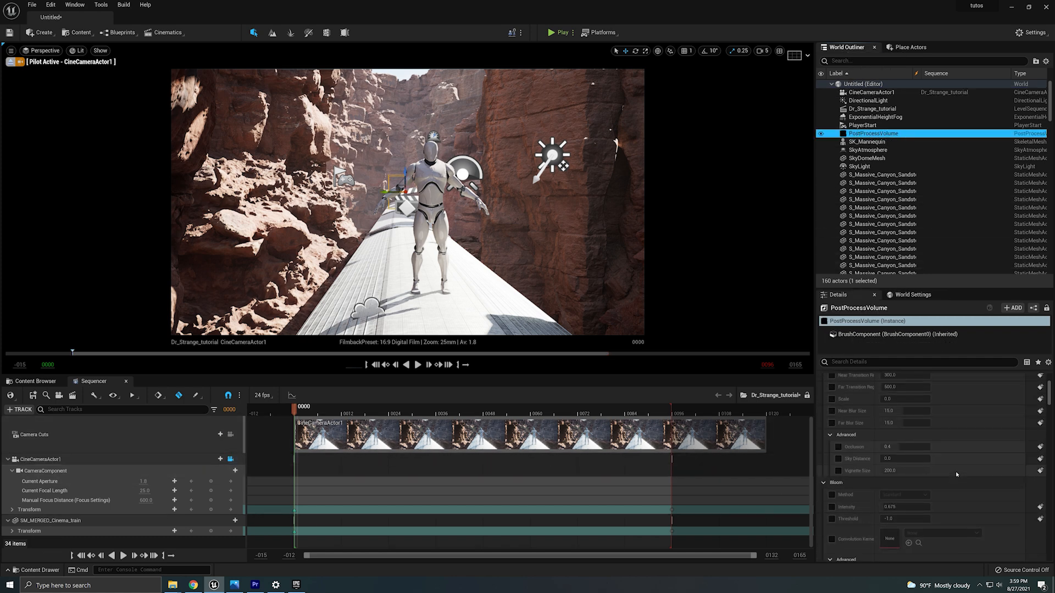
pyautogui.scroll(-10, 960, 477)
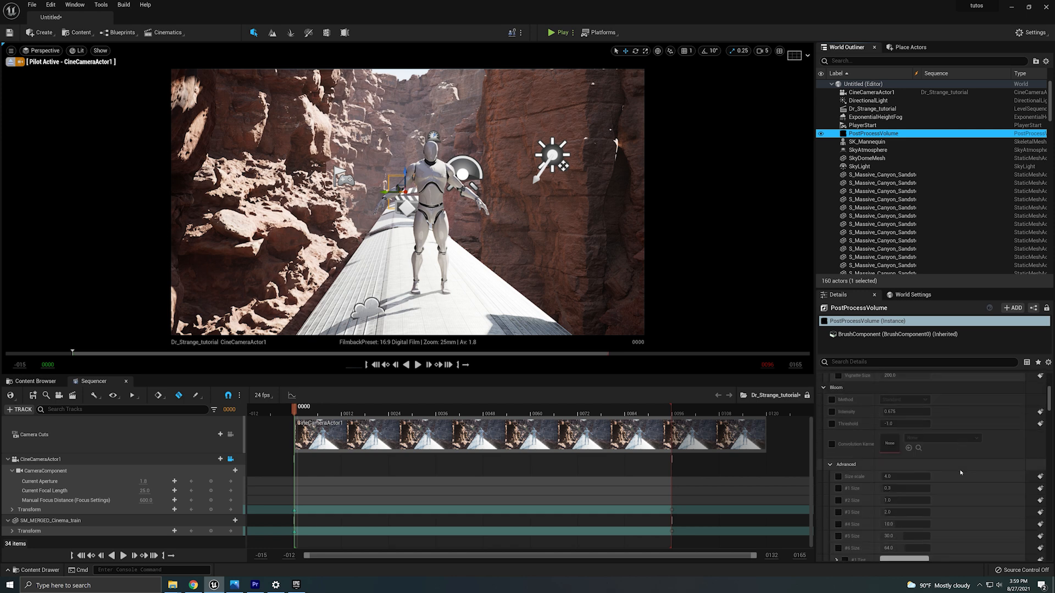
pyautogui.click(923, 366)
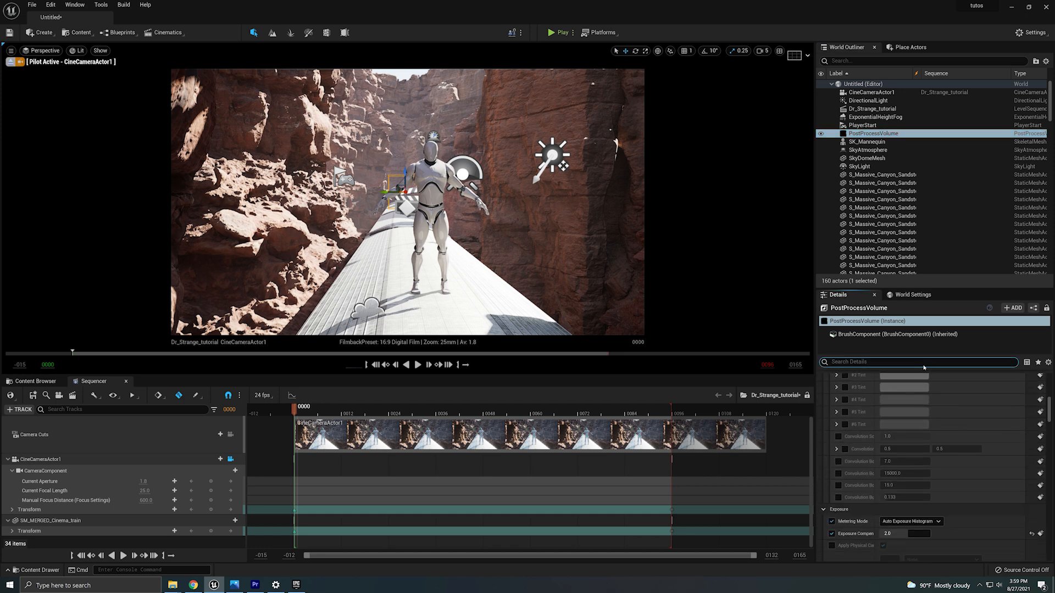
pyautogui.write('motio')
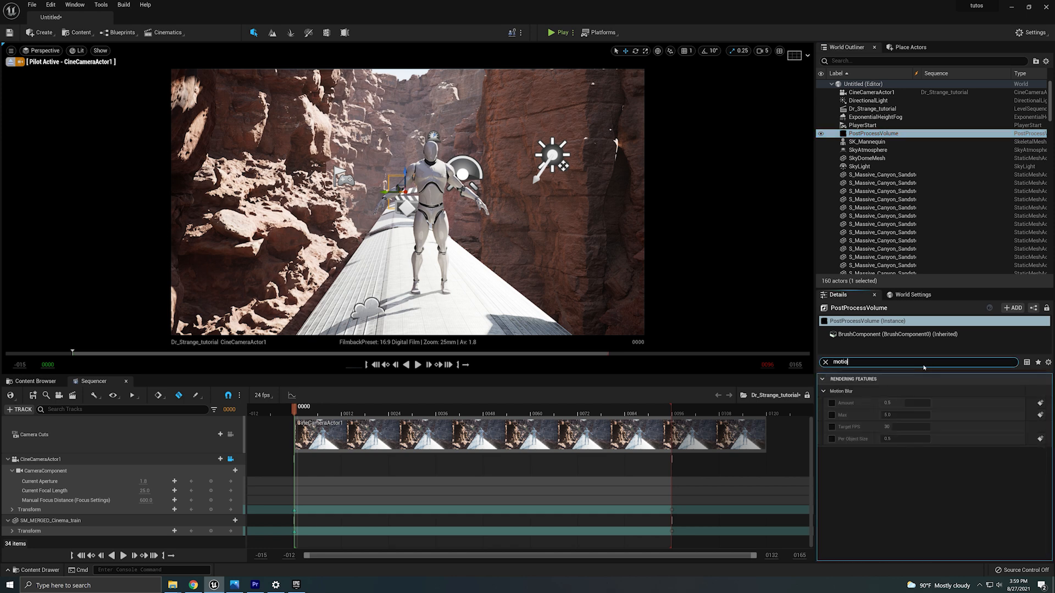
pyautogui.write('n')
pyautogui.click(905, 403)
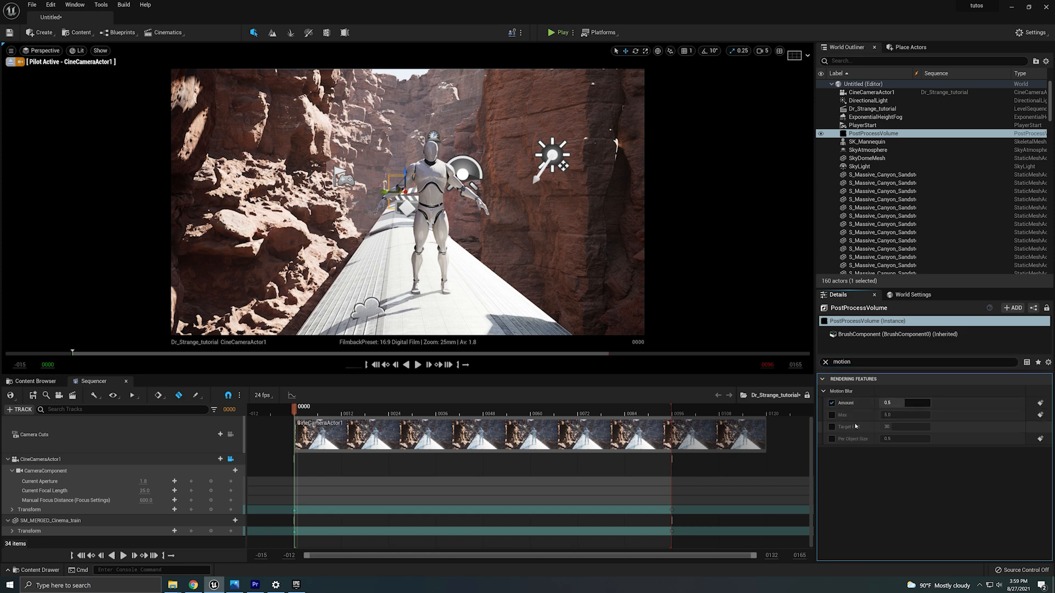
pyautogui.write('0')
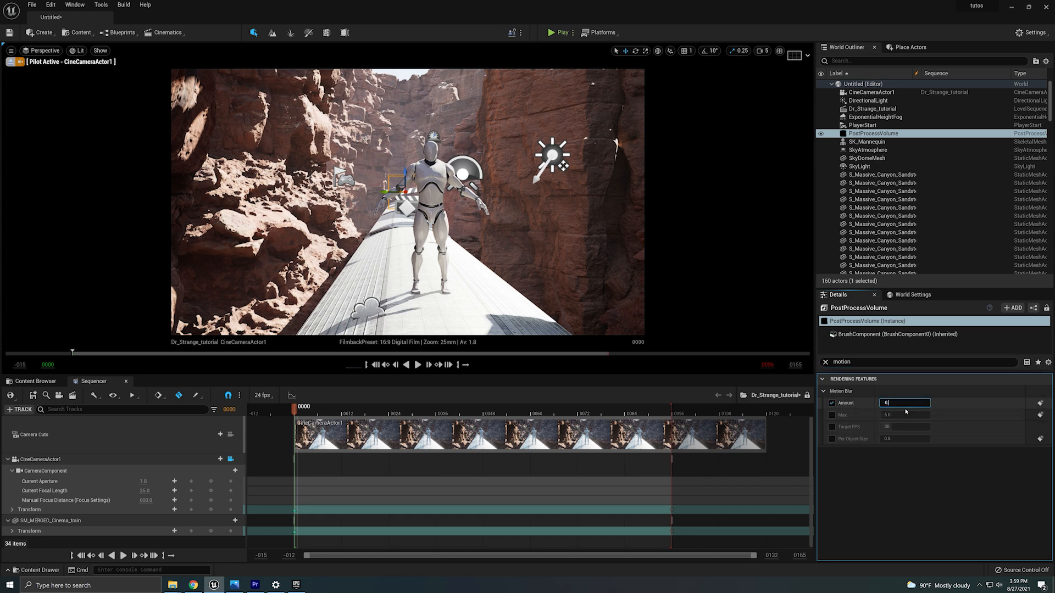
pyautogui.press('Return')
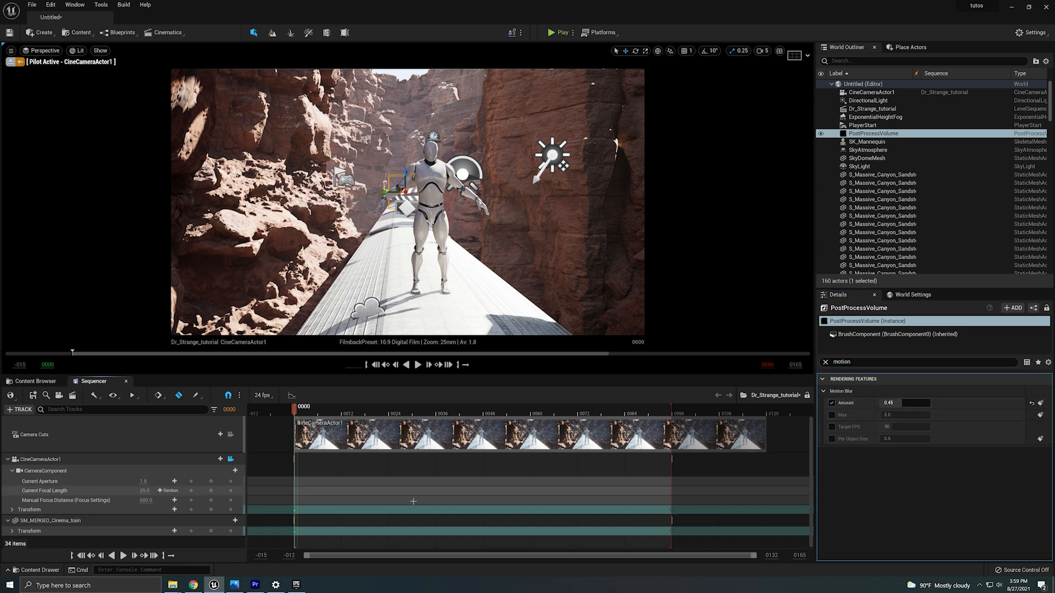
pyautogui.click(832, 416)
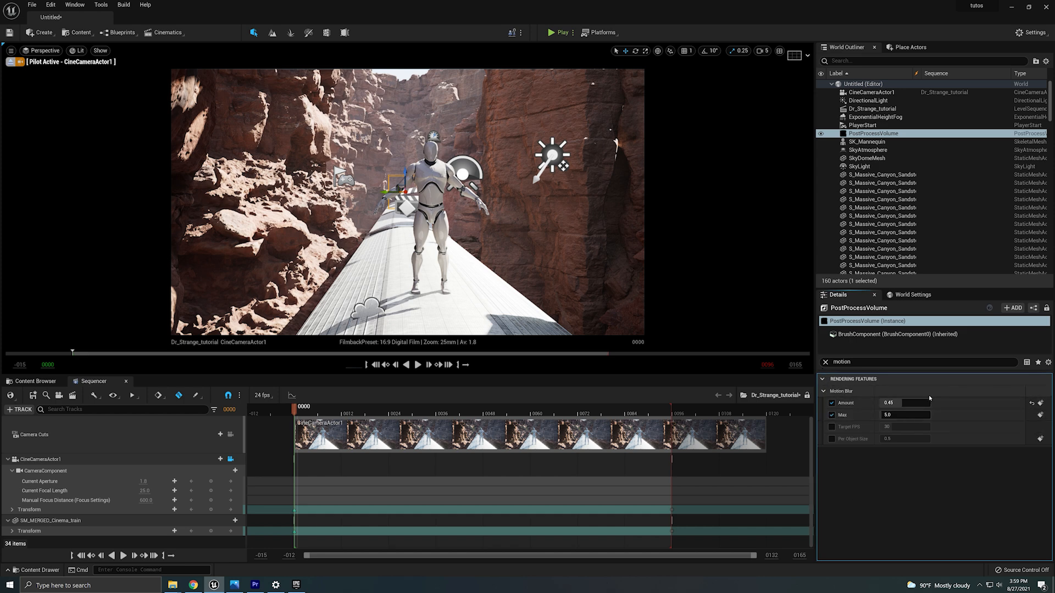
# Enable the post process volume's Bloom Method and Bloom Intensity overrides.
pyautogui.click(825, 362)
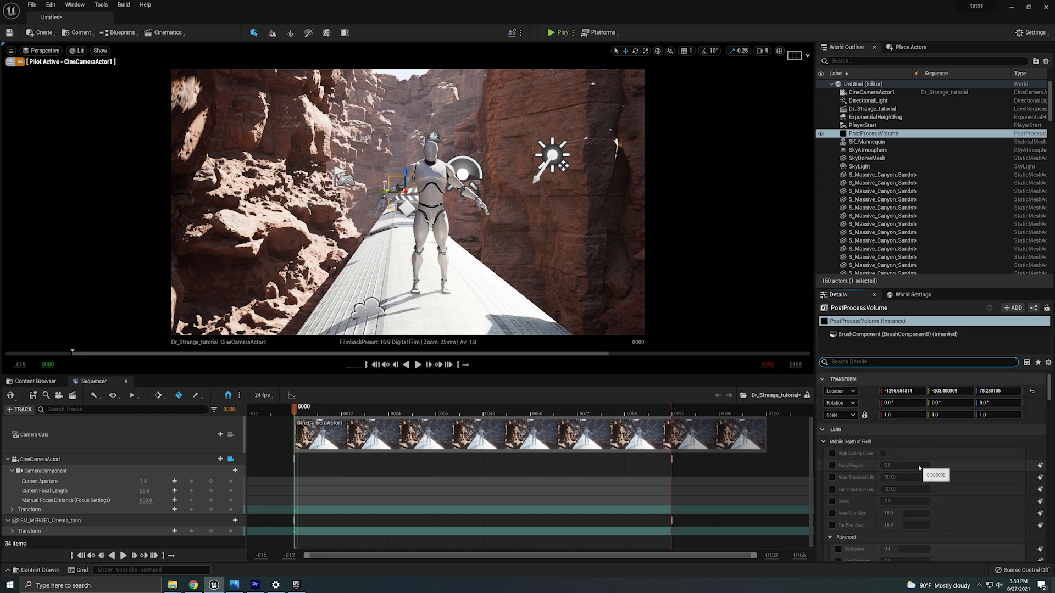
pyautogui.scroll(-2, 886, 472)
pyautogui.scroll(1, 887, 472)
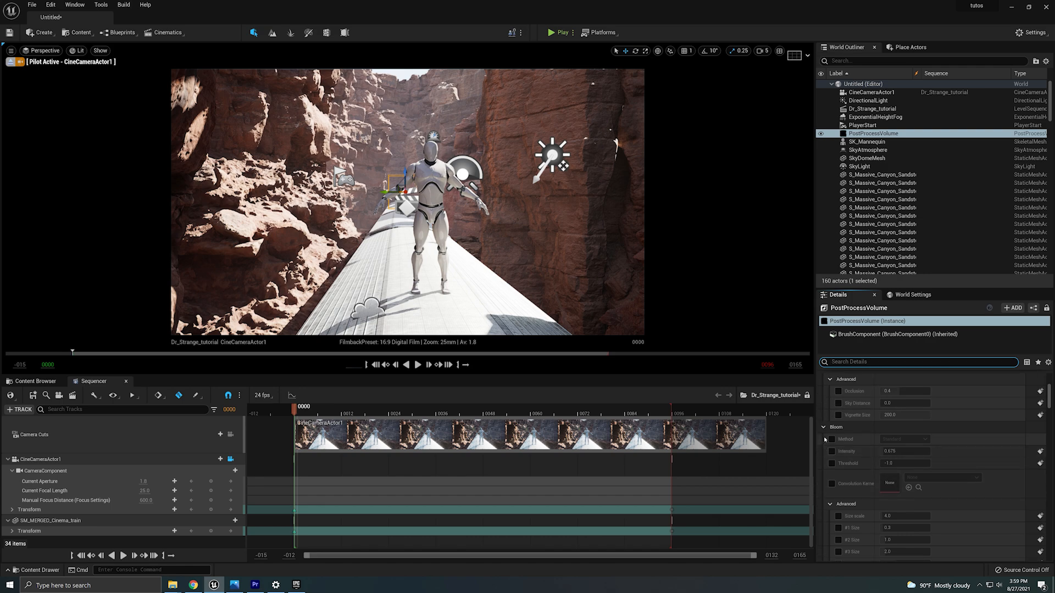
pyautogui.click(831, 439)
pyautogui.click(831, 452)
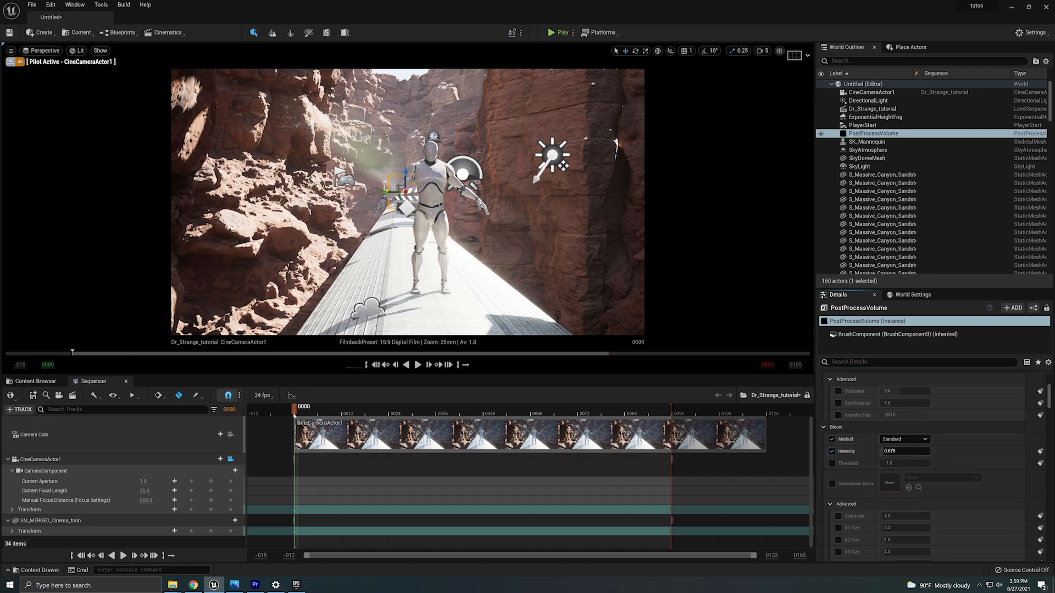
# Enable the Lens Flares Intensity override and set it to 0.2.
pyautogui.moveTo(300, 410); pyautogui.dragTo(296, 443)
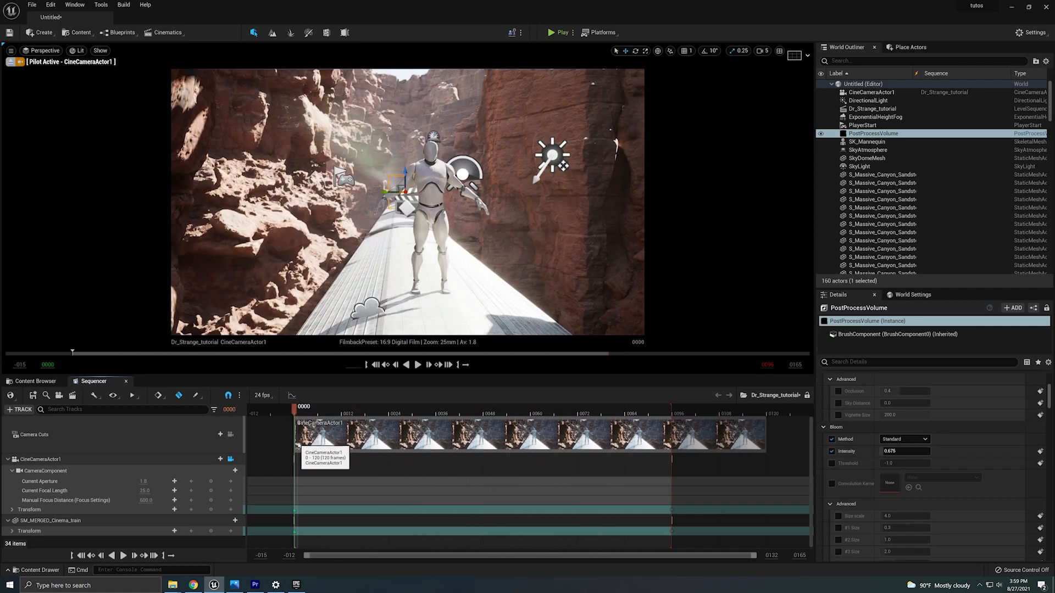
pyautogui.scroll(-8, 894, 498)
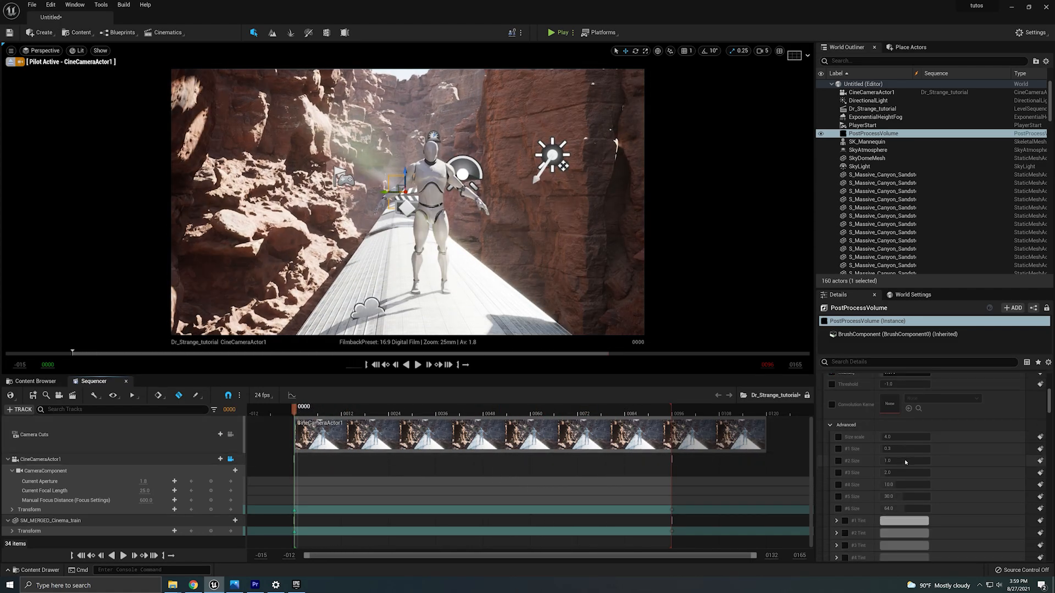
pyautogui.scroll(-10, 894, 498)
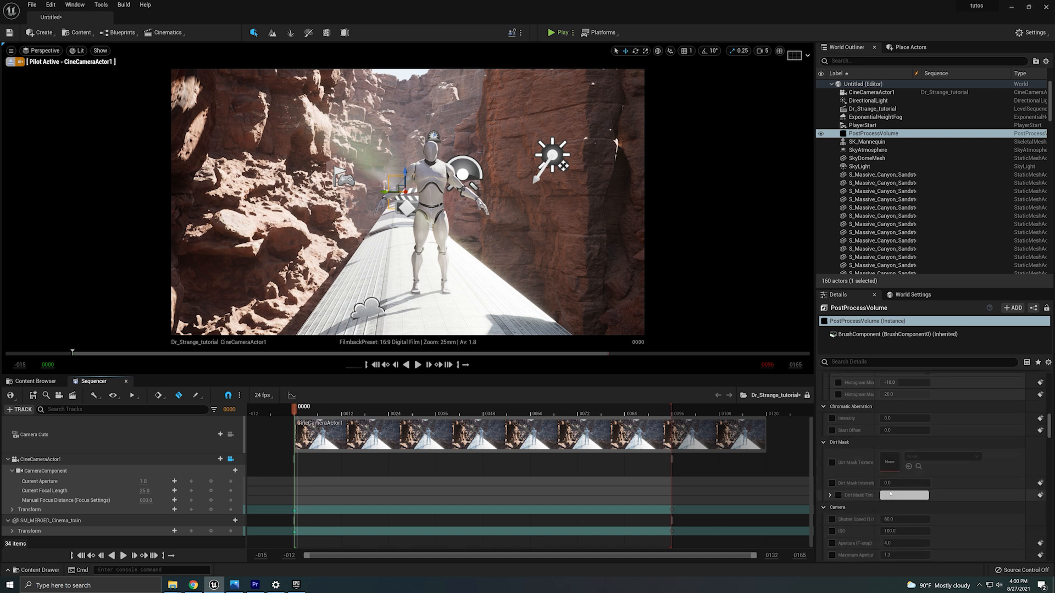
pyautogui.click(840, 526)
pyautogui.scroll(-4, 838, 440)
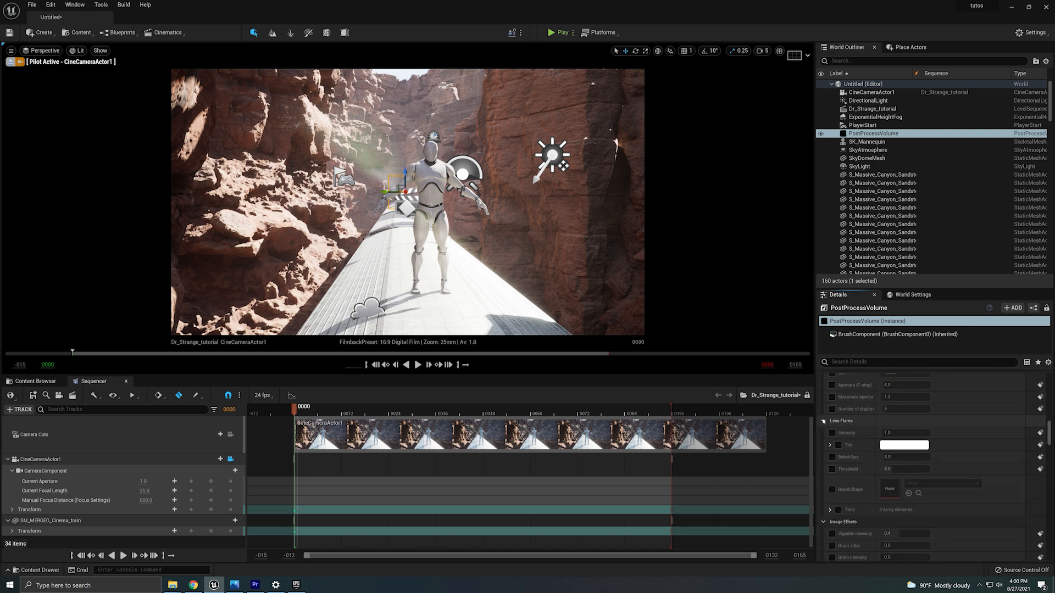
pyautogui.click(832, 432)
pyautogui.click(897, 433)
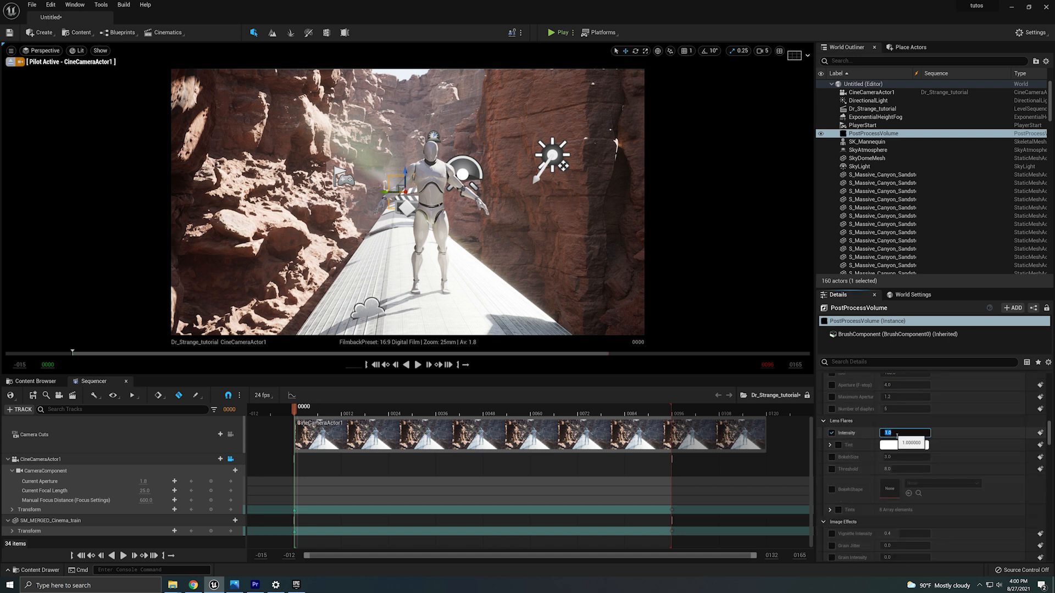
pyautogui.write('0.2')
pyautogui.press('Return')
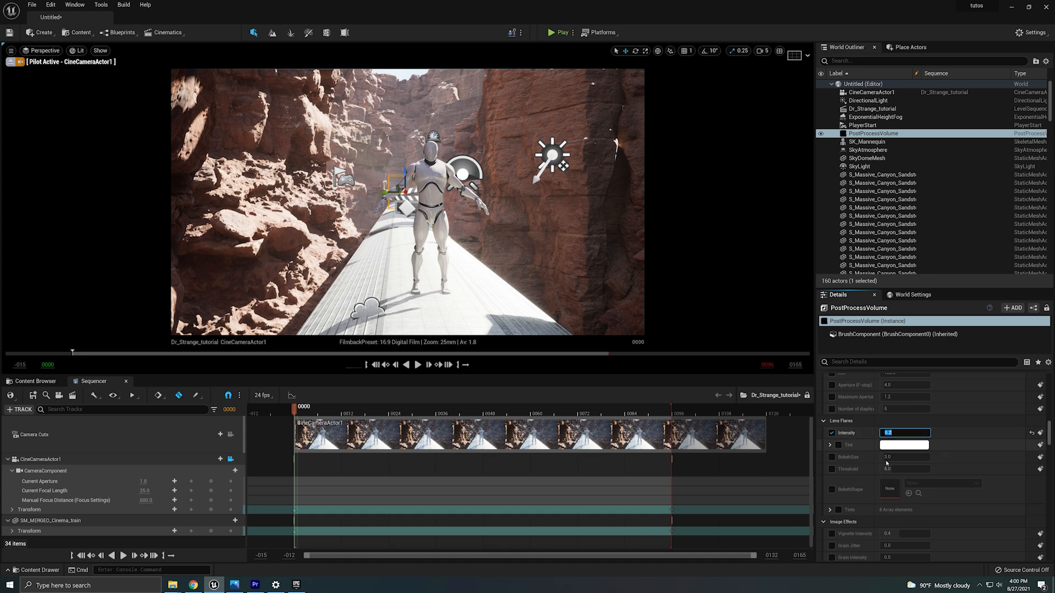
# Enable Vignette Intensity and raise it to about 0.68.
pyautogui.scroll(-2, 858, 434)
pyautogui.scroll(-2, 858, 431)
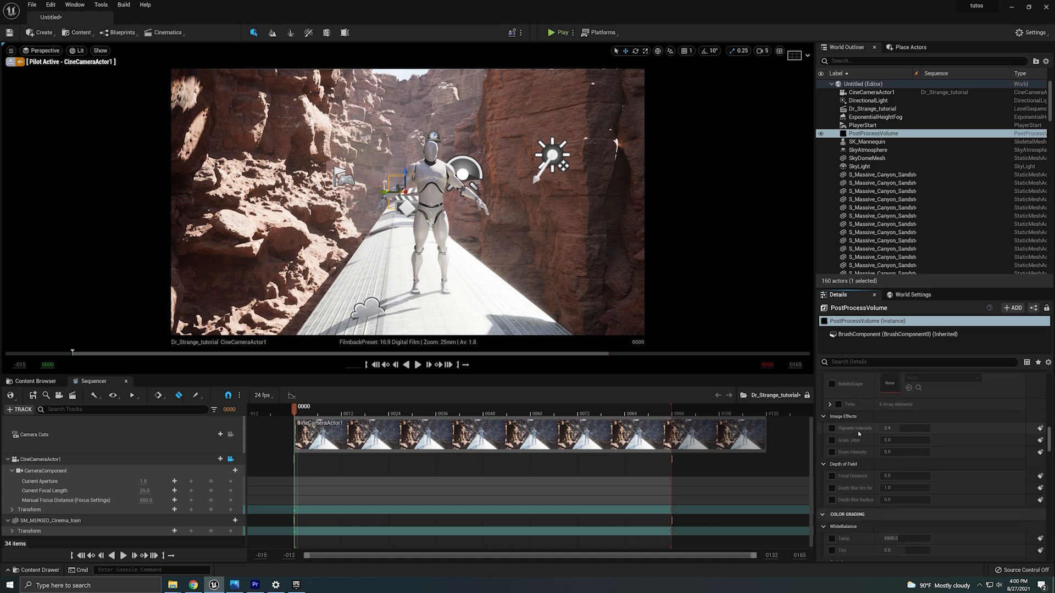
pyautogui.click(832, 427)
pyautogui.moveTo(904, 430); pyautogui.dragTo(945, 430)
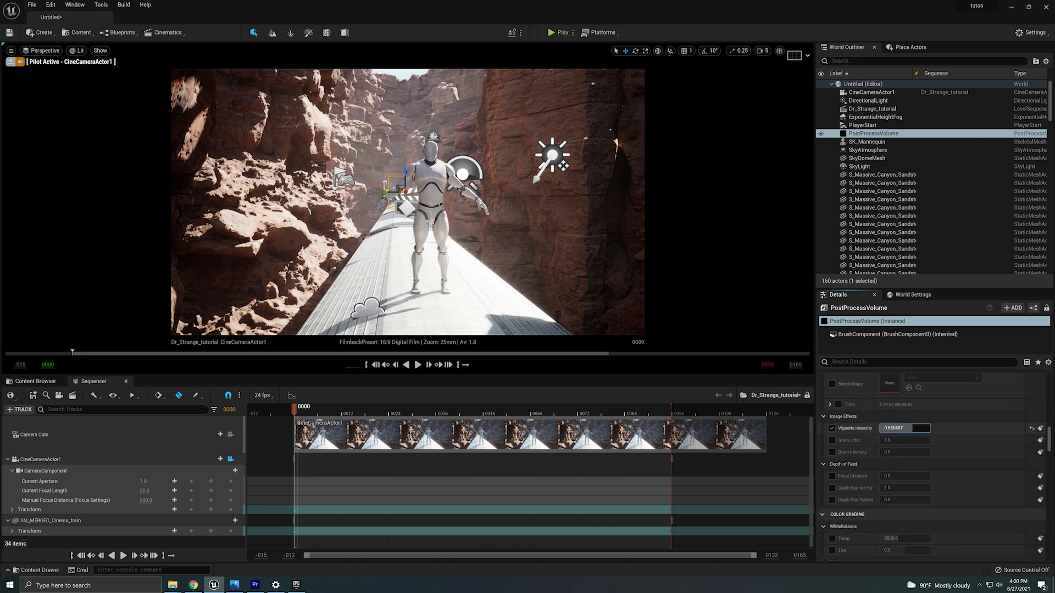
# Enable Grain Intensity and set it to 0.1.
pyautogui.click(832, 452)
pyautogui.click(893, 452)
pyautogui.write('0.1')
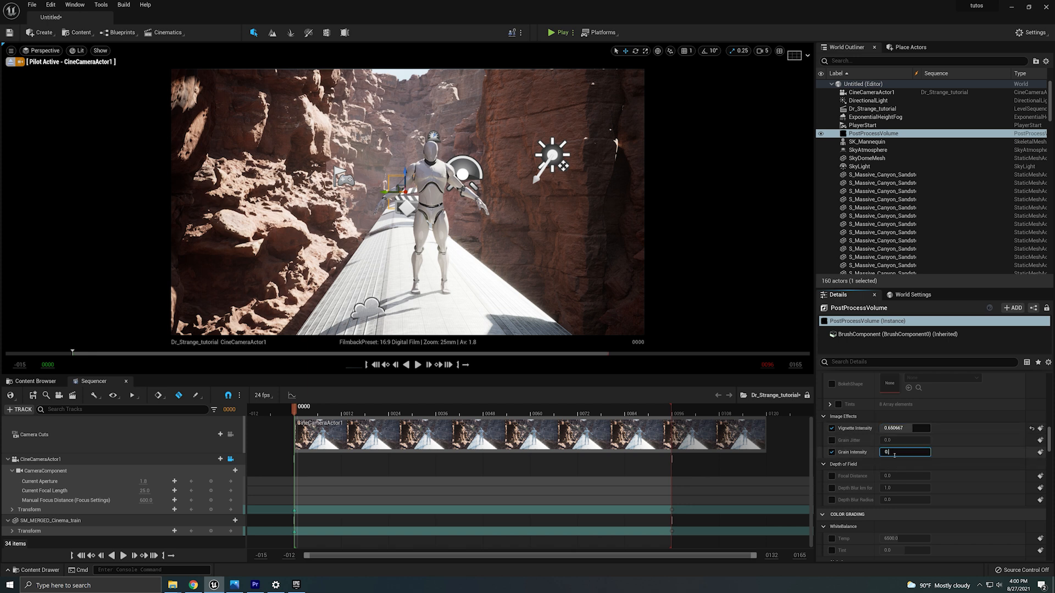
pyautogui.press('Return')
pyautogui.write('0')
pyautogui.press('Return')
# Scroll through the post process volume's color grading and film settings.
pyautogui.scroll(-1, 894, 455)
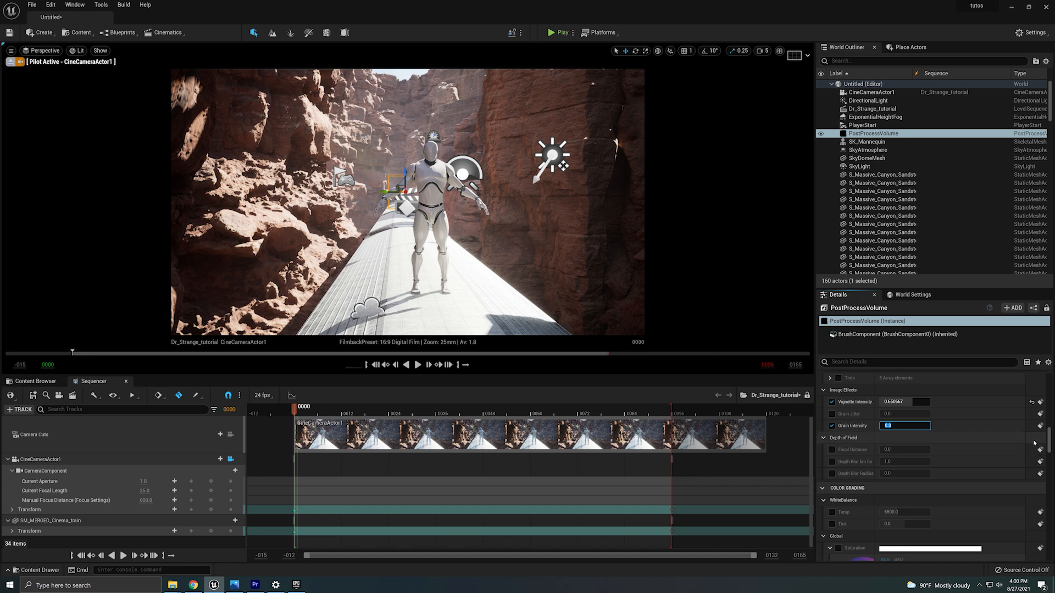
pyautogui.scroll(-3, 967, 434)
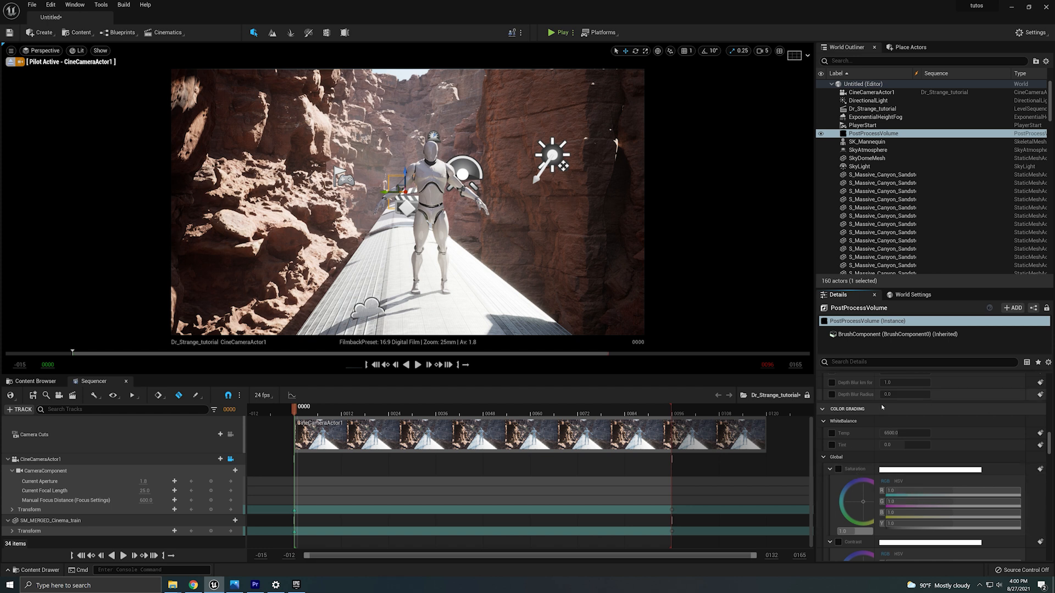
pyautogui.scroll(-15, 892, 523)
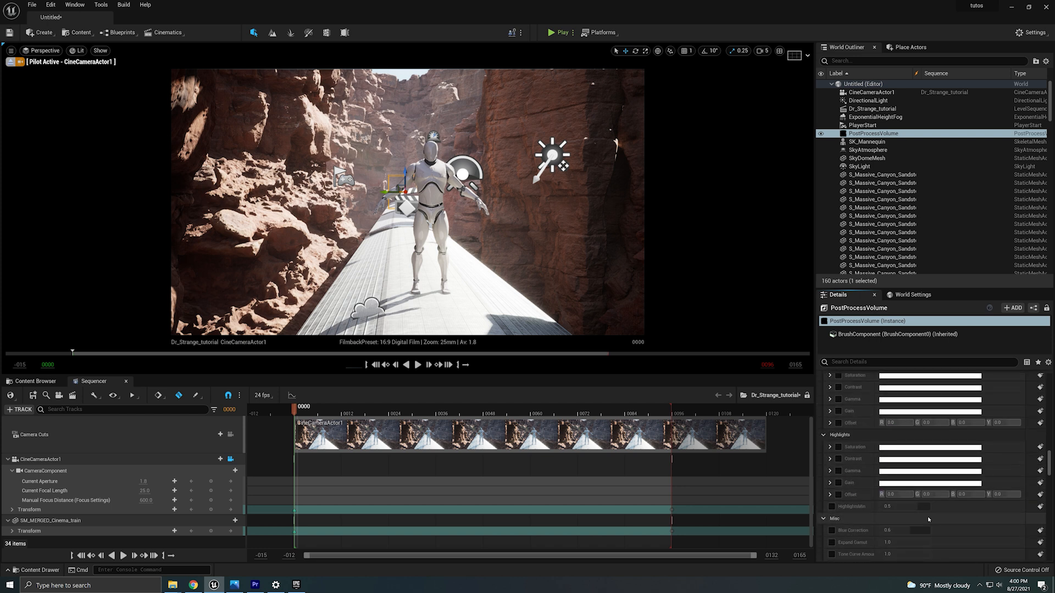
pyautogui.scroll(-5, 927, 517)
pyautogui.scroll(-10, 922, 503)
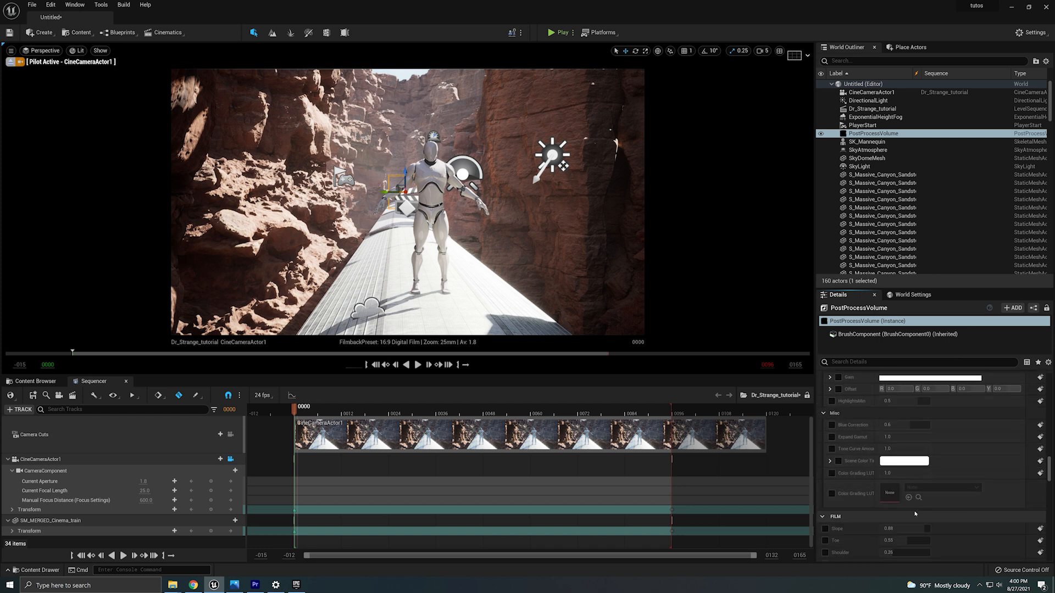
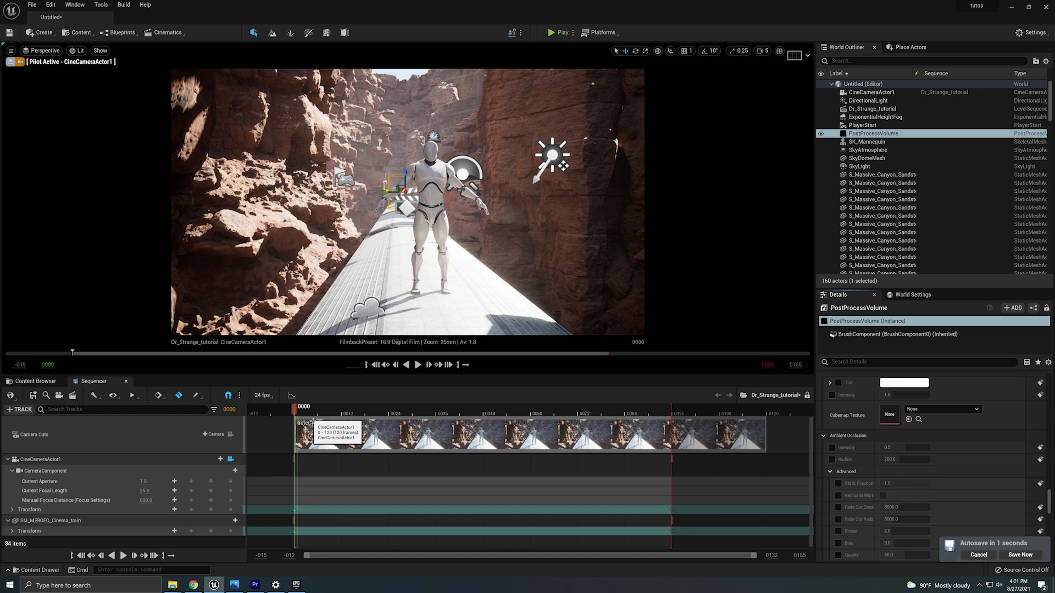
# Stop piloting the camera and adjust the rocks near the train by moving, rotating and scaling them.
pyautogui.click(10, 62)
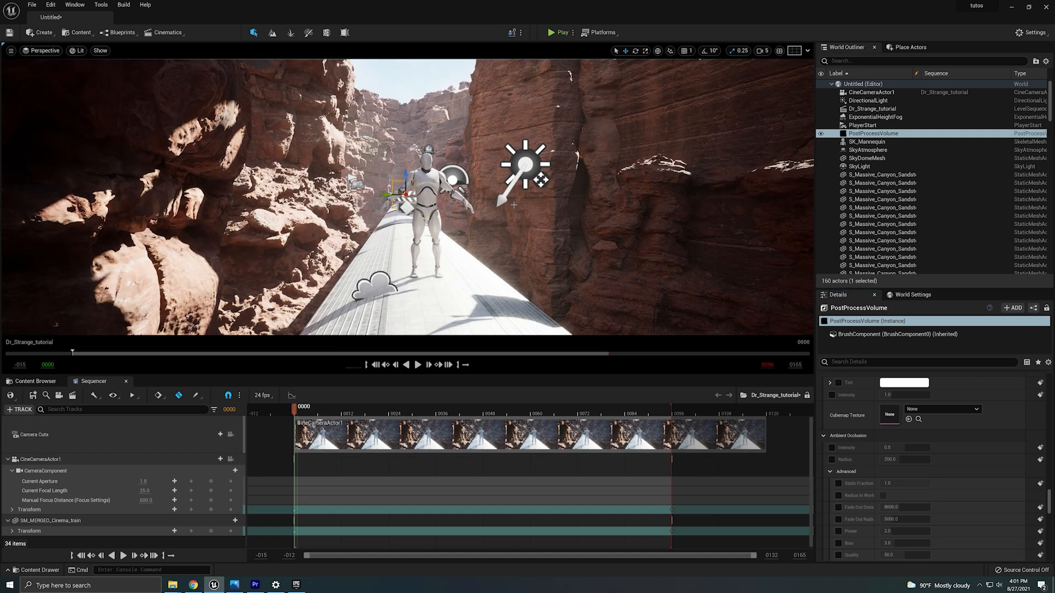
pyautogui.click(762, 50)
pyautogui.press('s')
pyautogui.moveTo(363, 165); pyautogui.dragTo(359, 209, button='right')
pyautogui.click(352, 187)
pyautogui.moveTo(261, 284)
pyautogui.mouseDown()
pyautogui.moveTo(265, 302)
pyautogui.moveTo(283, 304)
pyautogui.moveTo(273, 284)
pyautogui.mouseUp()
pyautogui.press('e')
pyautogui.press('w')
# Duplicate a quarry cliff rock beside the train, reposition the copies and delete the extra one.
pyautogui.press('w')
pyautogui.moveTo(461, 203)
pyautogui.mouseDown(button='right')
pyautogui.moveTo(505, 214)
pyautogui.moveTo(476, 209)
pyautogui.mouseUp(button='right')
pyautogui.click(483, 214)
pyautogui.press('s')
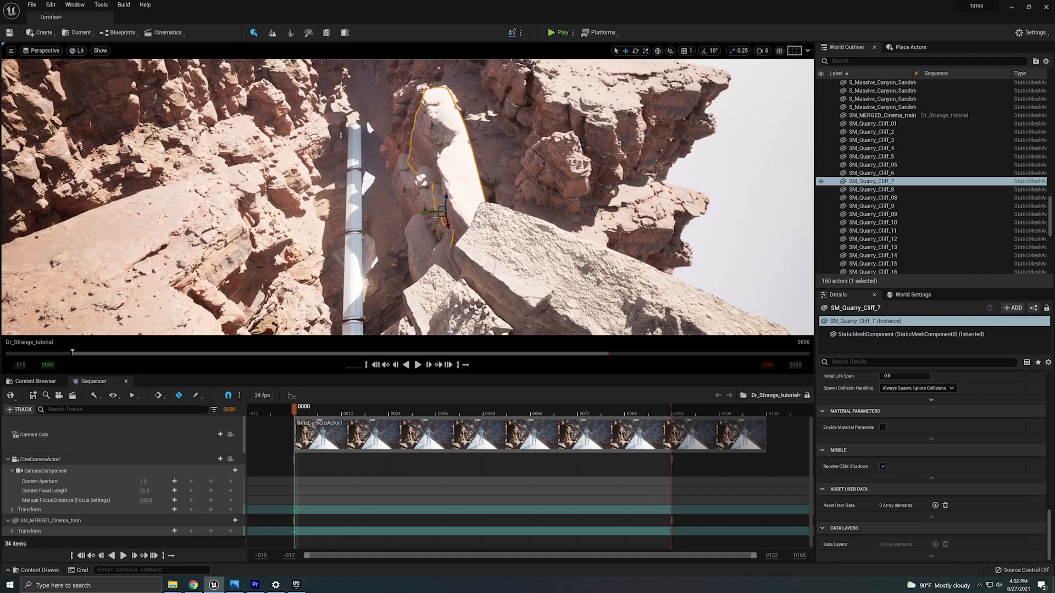
pyautogui.keyDown('alt'); pyautogui.moveTo(465, 217); pyautogui.dragTo(252, 213); pyautogui.keyUp('alt')
pyautogui.press('e')
pyautogui.press('w')
pyautogui.moveTo(307, 209); pyautogui.dragTo(214, 211, button='right')
pyautogui.press('w')
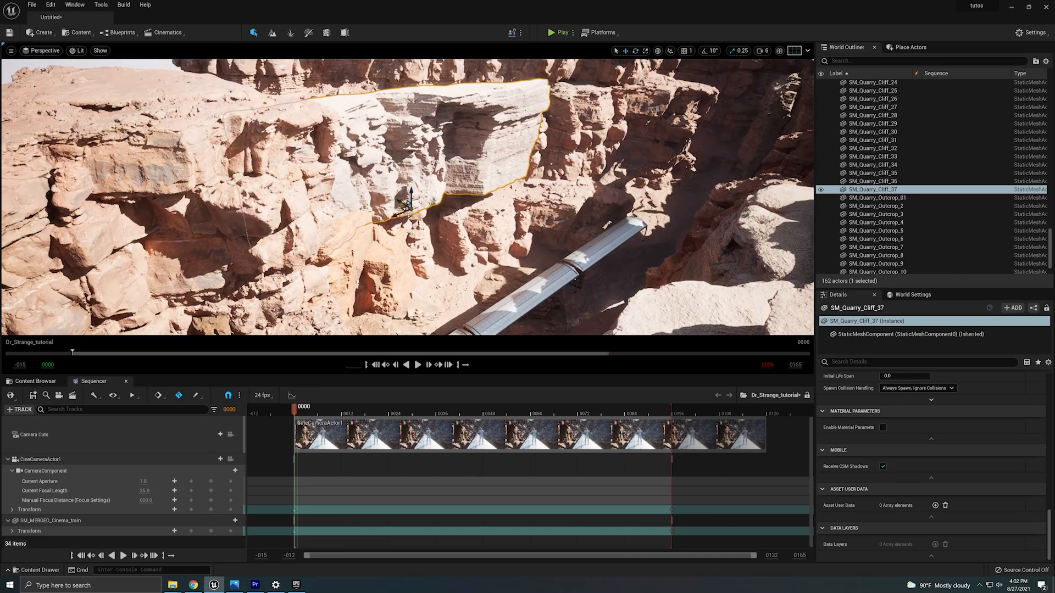
pyautogui.moveTo(414, 193); pyautogui.dragTo(423, 279)
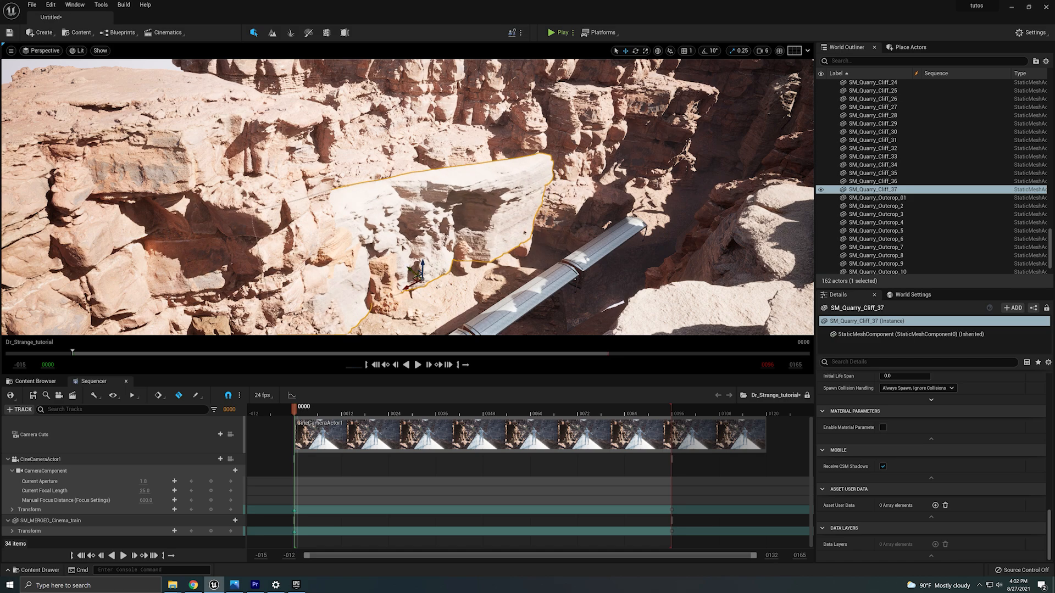
pyautogui.press('Delete')
# Try adding a rotated copy of a sandstone cliff beside the train, then delete it.
pyautogui.click(621, 142)
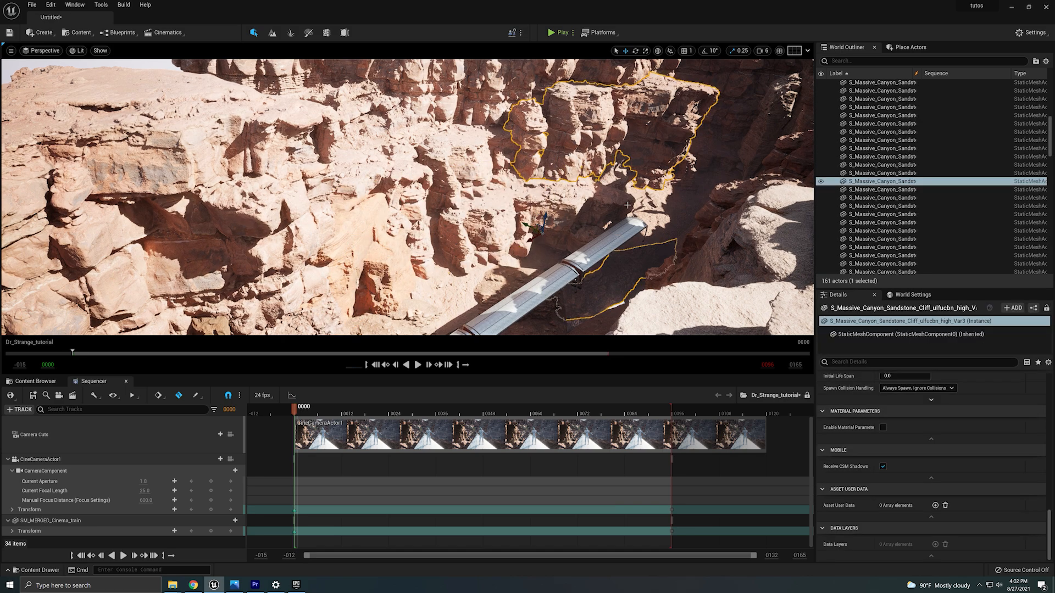
pyautogui.keyDown('alt'); pyautogui.moveTo(566, 242); pyautogui.dragTo(313, 331); pyautogui.keyUp('alt')
pyautogui.moveTo(318, 274); pyautogui.dragTo(340, 324, button='right')
pyautogui.press('e')
pyautogui.moveTo(287, 308); pyautogui.dragTo(324, 310)
pyautogui.press('w')
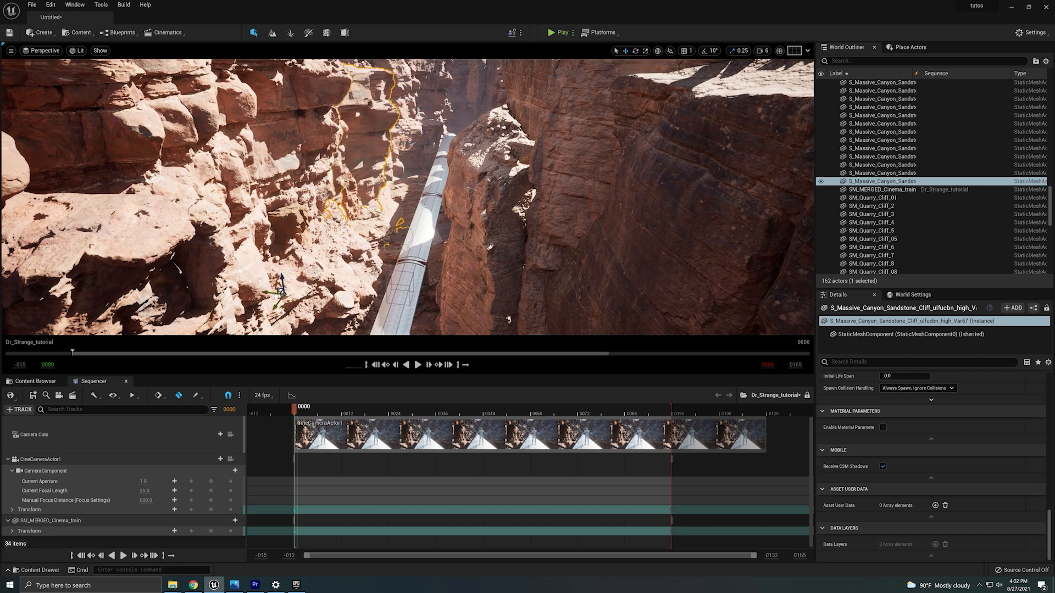
pyautogui.press('Delete')
# Open the Megascans 3D_Assets folder in the content browser and search for quarry.
pyautogui.click(25, 382)
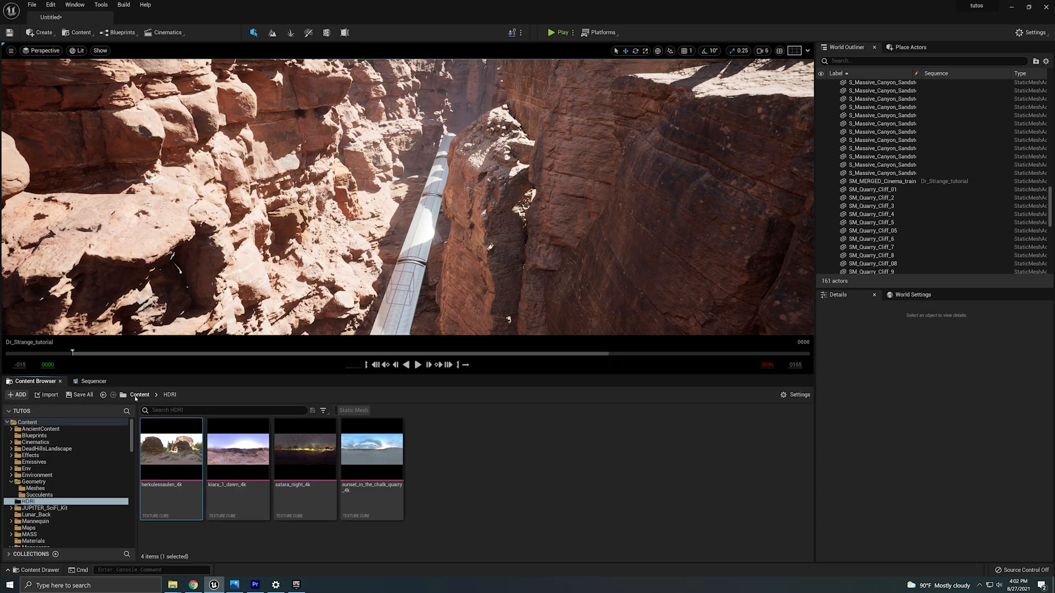
pyautogui.click(139, 395)
pyautogui.scroll(-2, 632, 483)
pyautogui.doubleClick(669, 481)
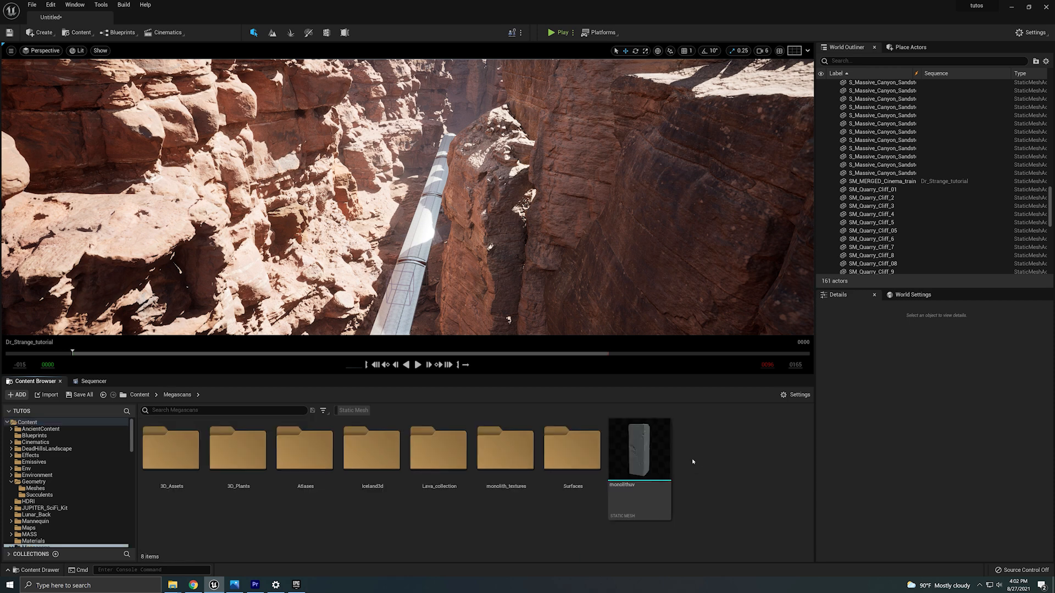
pyautogui.doubleClick(174, 448)
pyautogui.click(228, 410)
pyautogui.write('quarry')
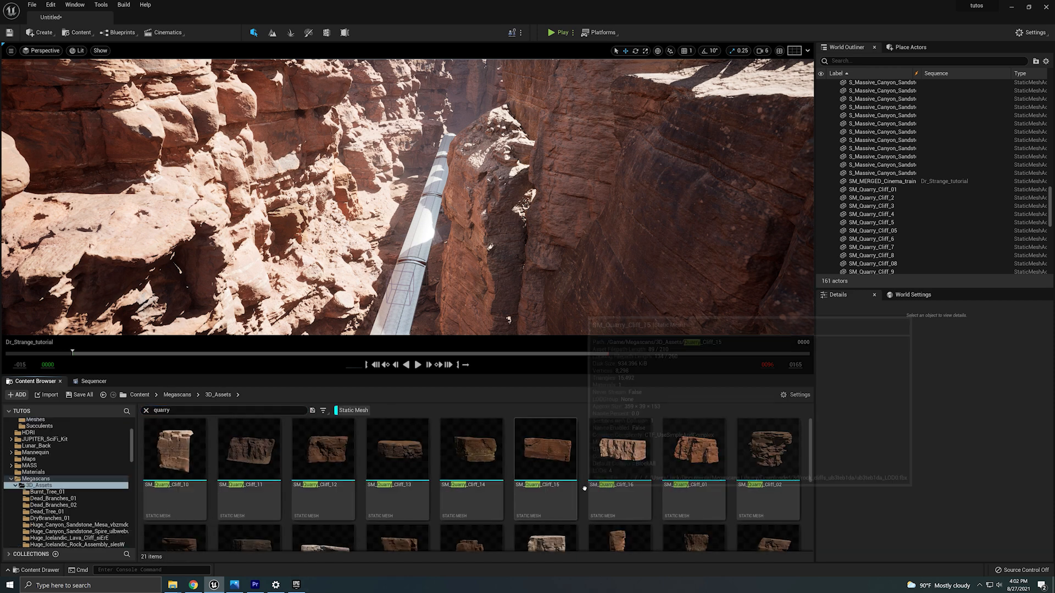
# Place SM_Quarry_Cliff_14 in the canyon beside the train and set its scale to 4.
pyautogui.click(471, 450)
pyautogui.moveTo(379, 262); pyautogui.dragTo(376, 252)
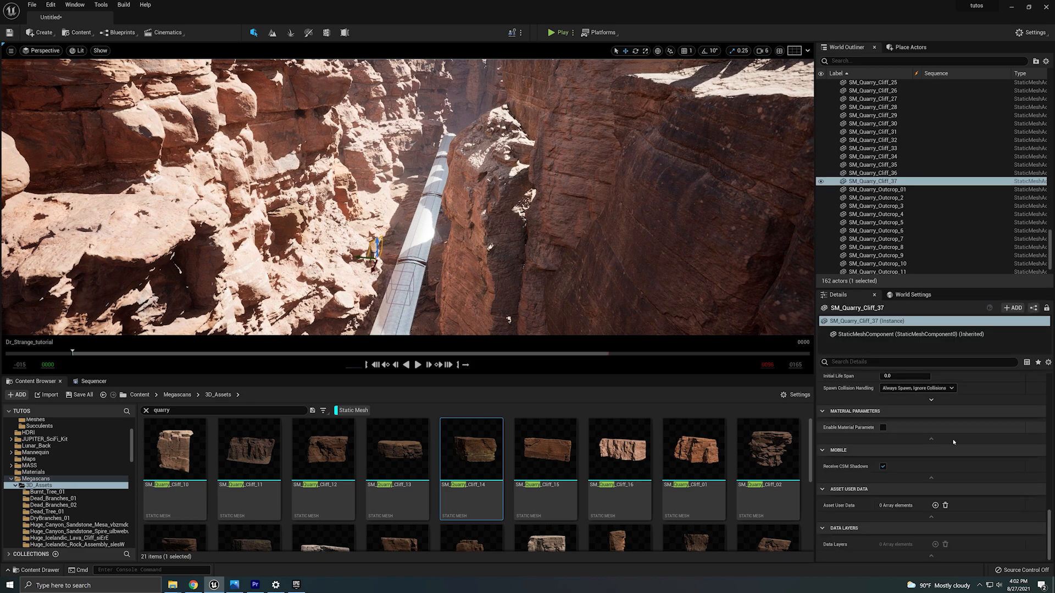
pyautogui.click(904, 417)
pyautogui.write('4')
pyautogui.press('Return')
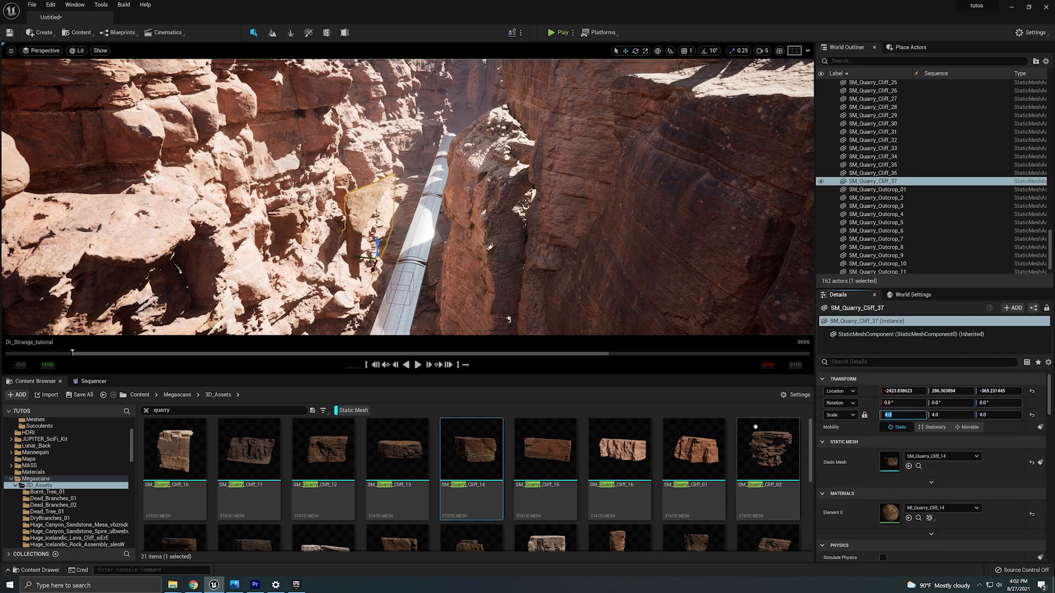
# Move and rotate the new quarry rock against the canyon wall.
pyautogui.moveTo(439, 231); pyautogui.dragTo(396, 264, button='right')
pyautogui.press('e')
pyautogui.moveTo(379, 284); pyautogui.dragTo(807, 460)
# Open the rock's material instance, enable Albedo Controls and set Brightness to 3.
pyautogui.doubleClick(889, 512)
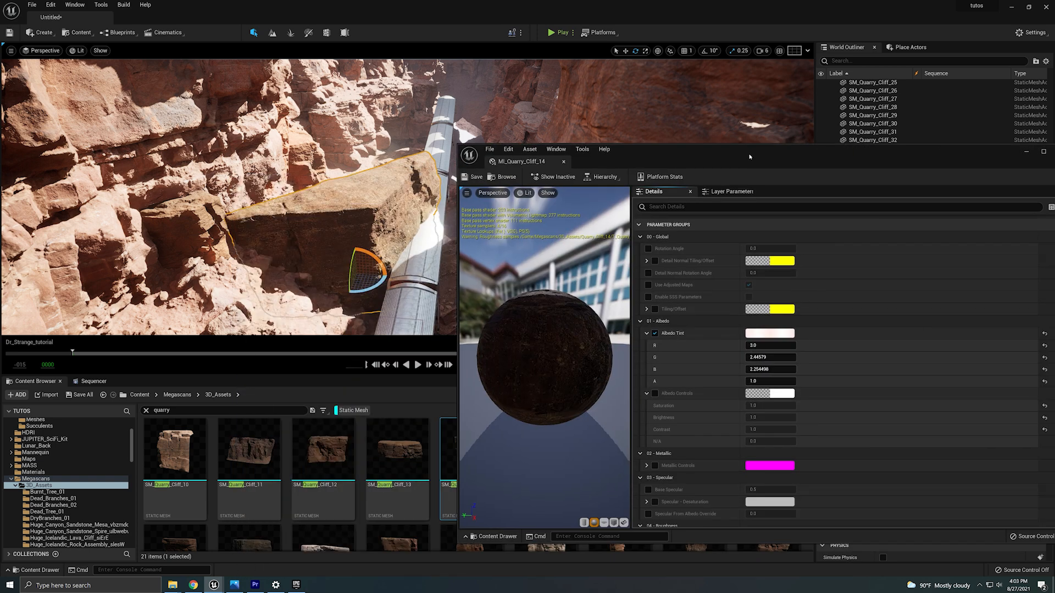
pyautogui.click(655, 393)
pyautogui.click(769, 417)
pyautogui.write('3')
pyautogui.press('Return')
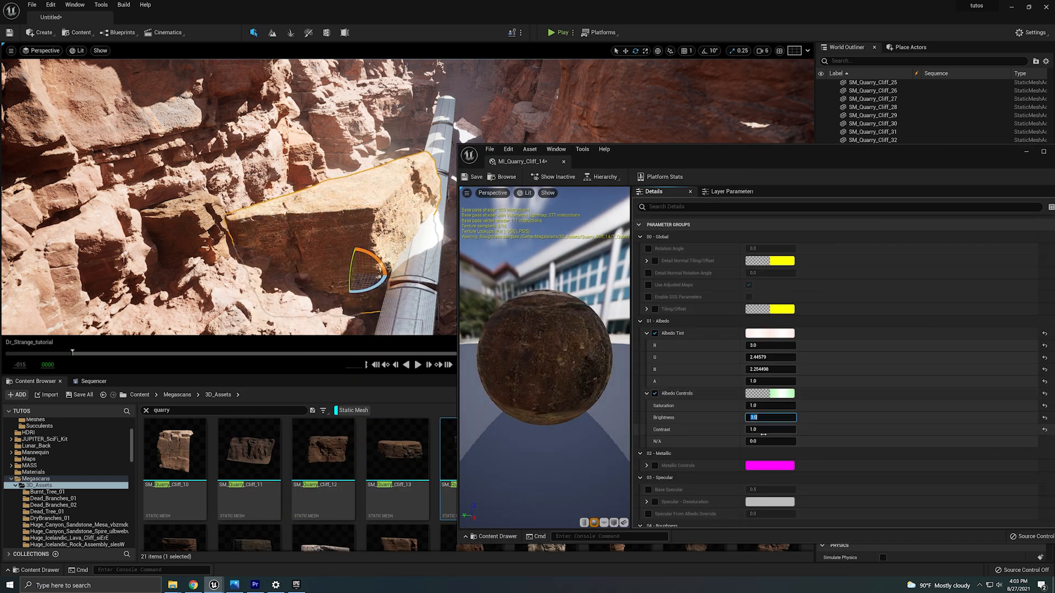
# Set the Albedo Tint to a warm orange, about R 3.0, G 1.21, B 0.84.
pyautogui.click(769, 333)
pyautogui.moveTo(811, 405); pyautogui.dragTo(846, 419)
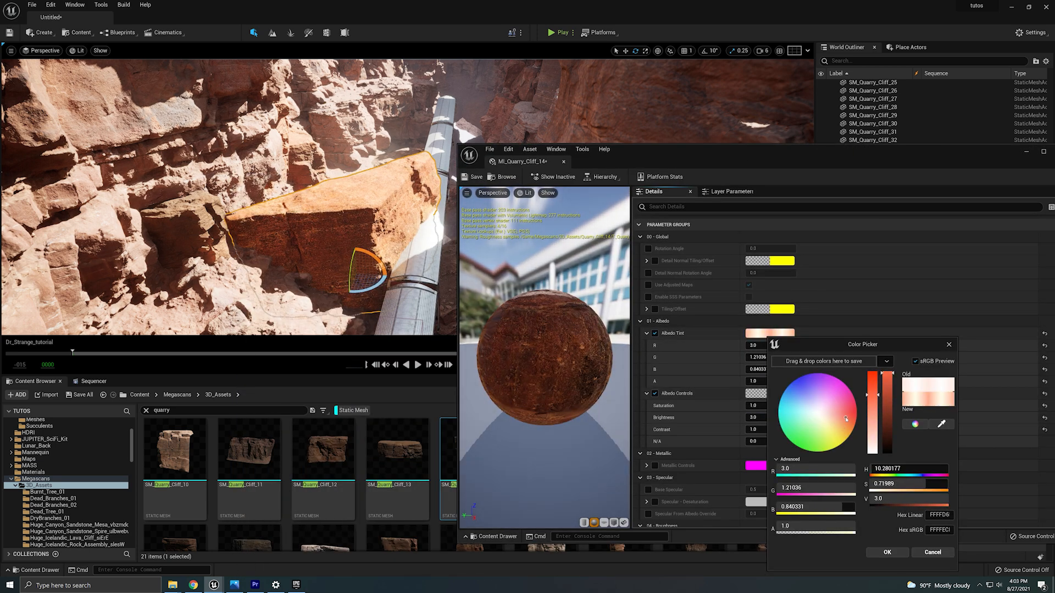
pyautogui.click(886, 551)
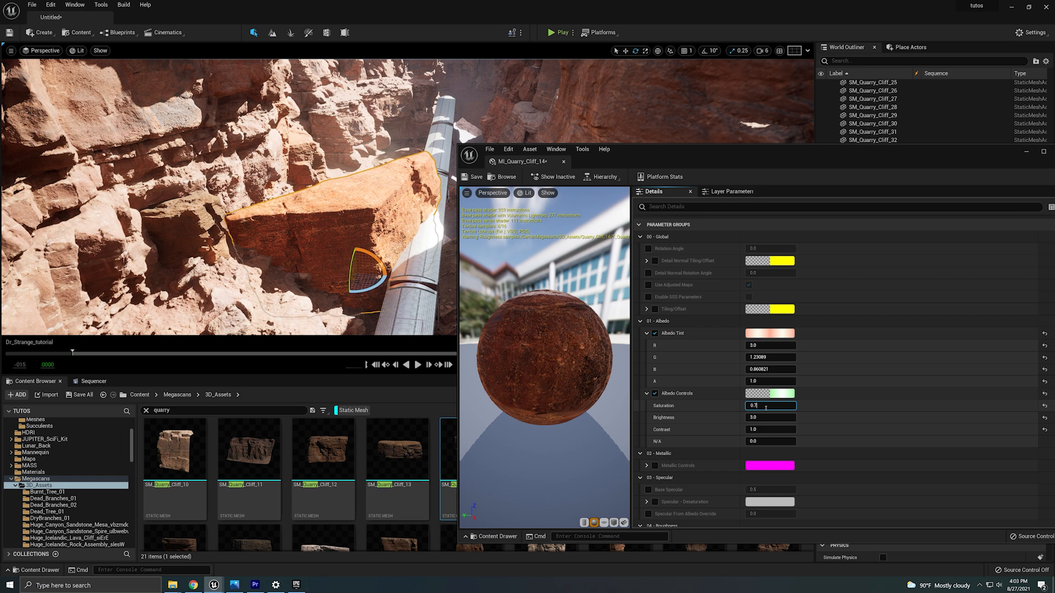
# Set the material's albedo Contrast to 0.8.
pyautogui.click(764, 433)
pyautogui.write('0.8')
pyautogui.press('Return')
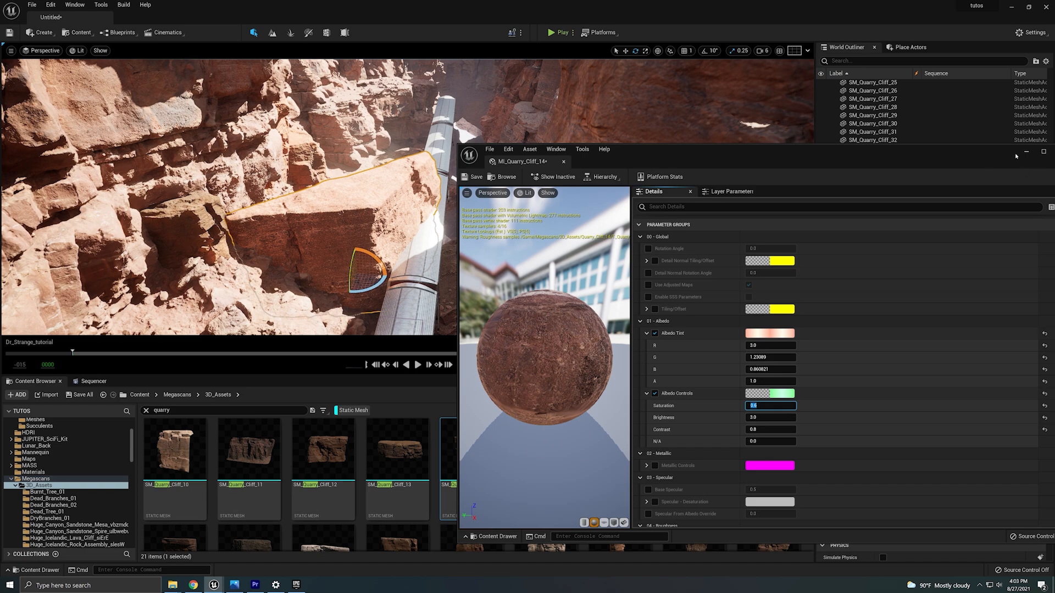
# Change the Albedo Tint to a paler peach, about R 3.0, G 2.31, B 1.59, and close the material editor.
pyautogui.moveTo(1016, 156); pyautogui.dragTo(961, 159)
pyautogui.click(769, 333)
pyautogui.click(798, 427)
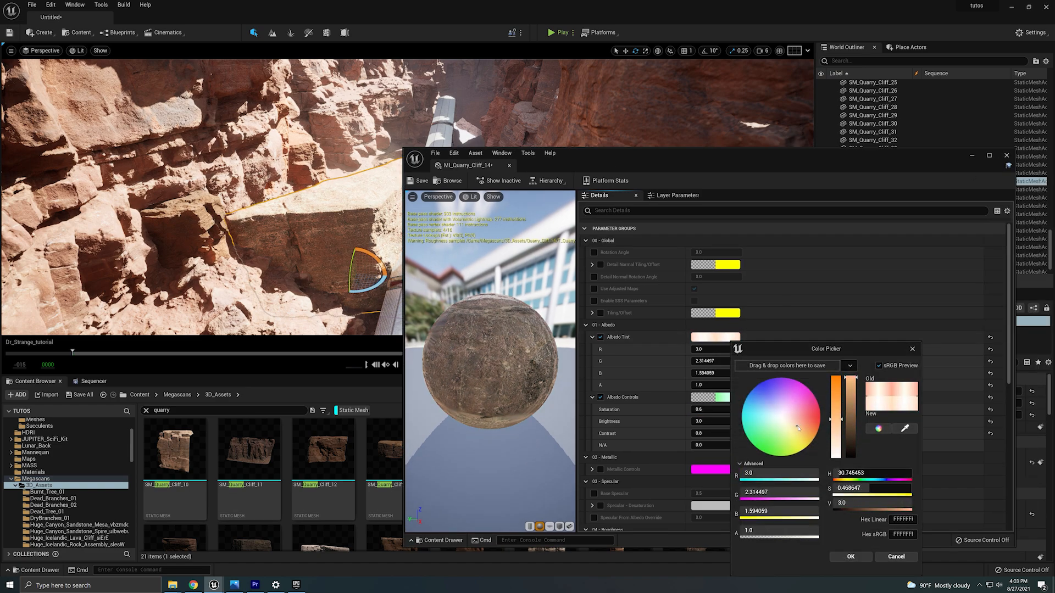
pyautogui.click(1006, 156)
# Shift the quarry rock along the wall and pilot the viewport through CineCameraActor1.
pyautogui.moveTo(357, 274); pyautogui.dragTo(283, 252)
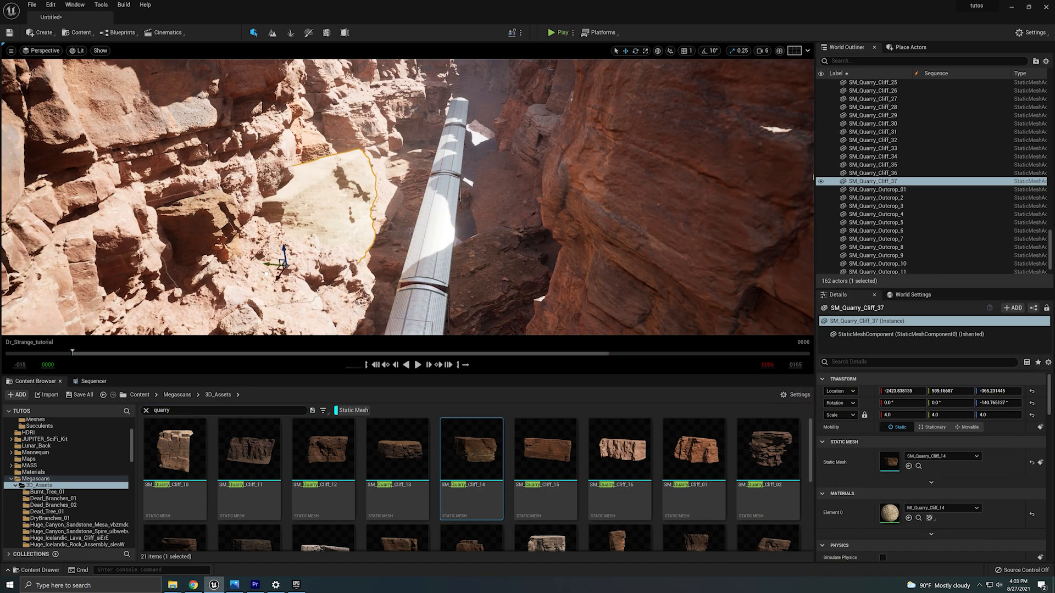
pyautogui.moveTo(282, 252); pyautogui.dragTo(282, 252, button='right')
pyautogui.click(45, 50)
pyautogui.click(72, 143)
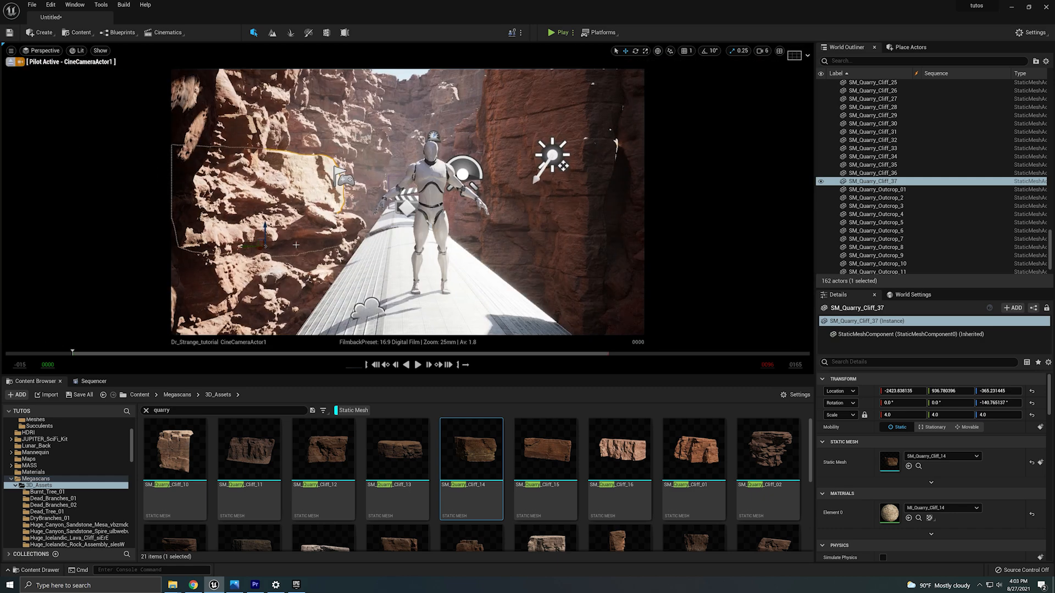
# Reposition the quarry rock into the shot's lower-left corner through its location, then duplicate it downward.
pyautogui.moveTo(247, 249); pyautogui.dragTo(233, 371)
pyautogui.moveTo(950, 392)
pyautogui.mouseDown()
pyautogui.moveTo(930, 391)
pyautogui.moveTo(961, 391)
pyautogui.mouseUp()
pyautogui.click(319, 294)
pyautogui.click(279, 309)
pyautogui.click(308, 313)
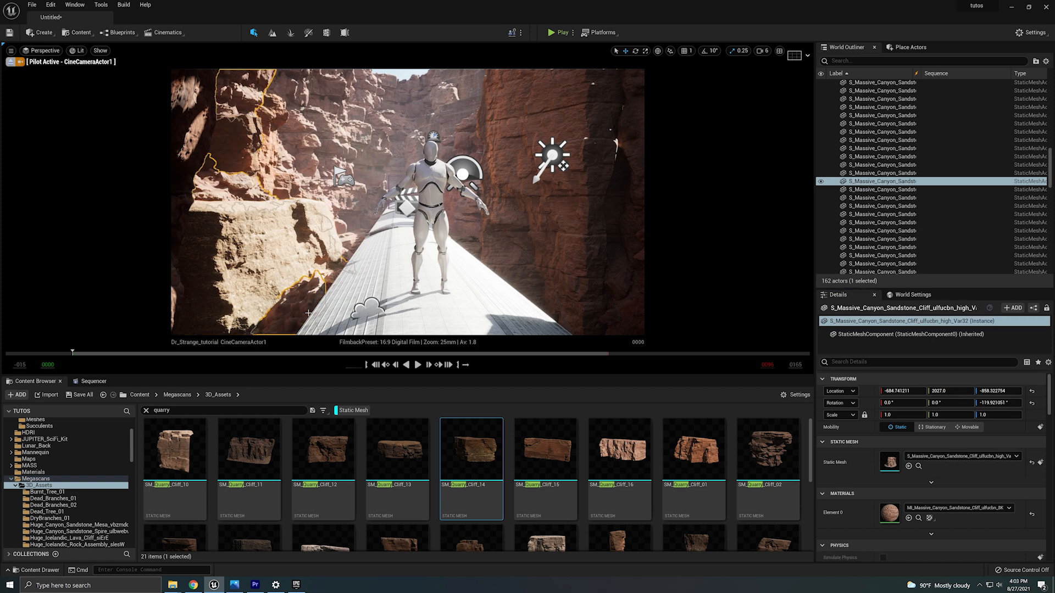
pyautogui.click(310, 304)
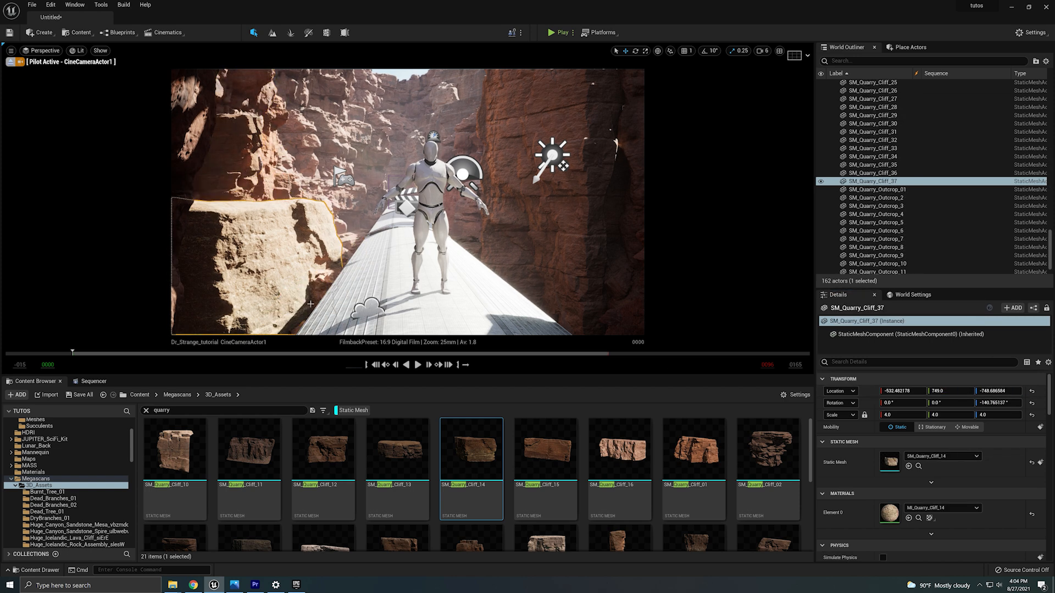
pyautogui.moveTo(994, 391); pyautogui.dragTo(1030, 392)
pyautogui.keyDown('alt'); pyautogui.moveTo(203, 202); pyautogui.dragTo(201, 349); pyautogui.keyUp('alt')
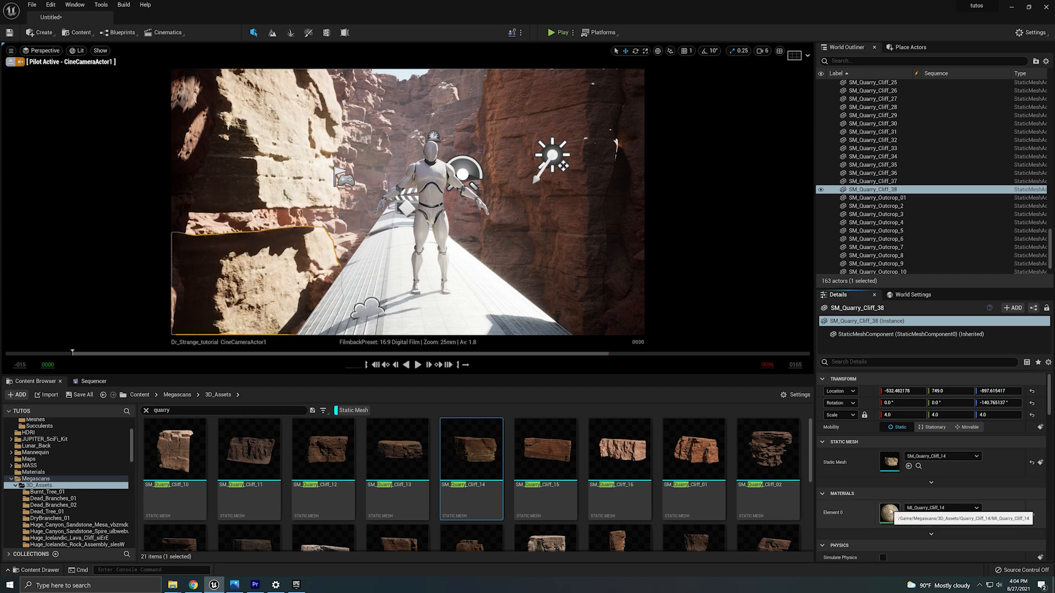
# Reopen the quarry material, set Albedo Tint to about R 3.0, G 1.83, B 1.0 and Contrast to 0.8, then close it.
pyautogui.doubleClick(886, 509)
pyautogui.click(714, 336)
pyautogui.click(810, 425)
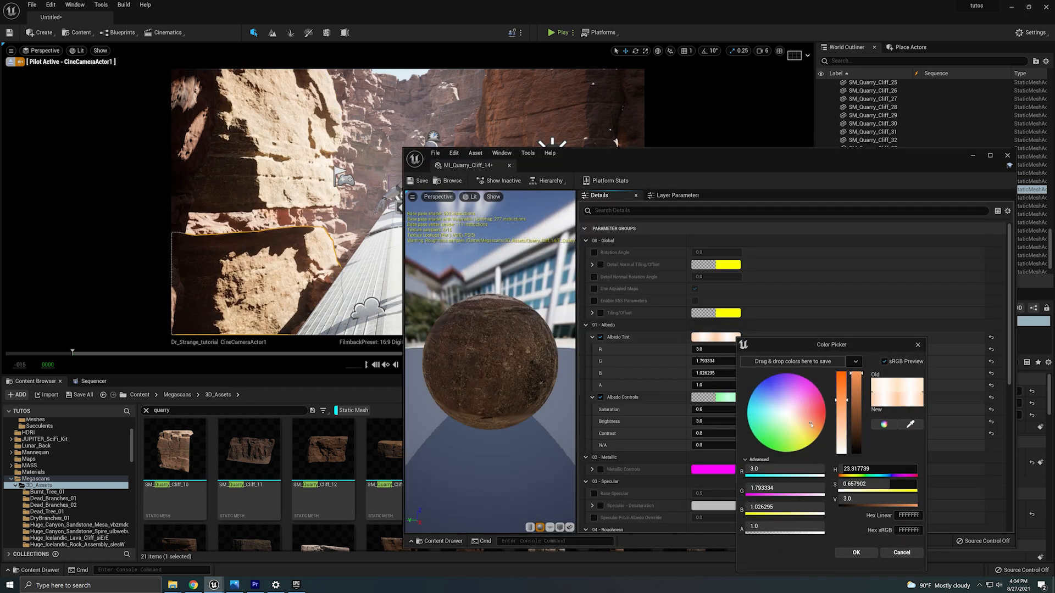
pyautogui.click(856, 551)
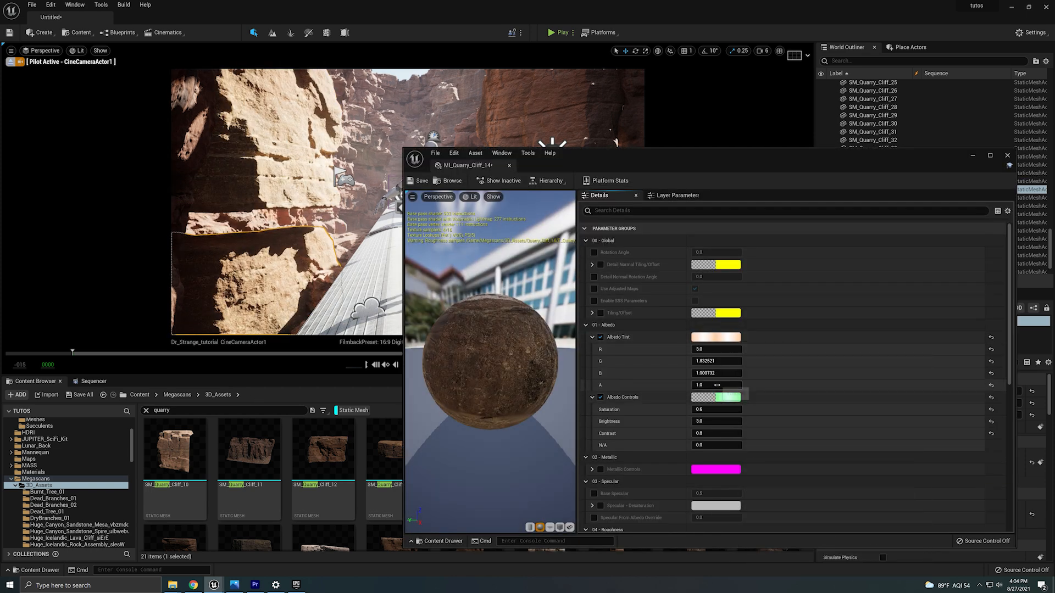
pyautogui.click(715, 437)
pyautogui.write('0.8')
pyautogui.press('Return')
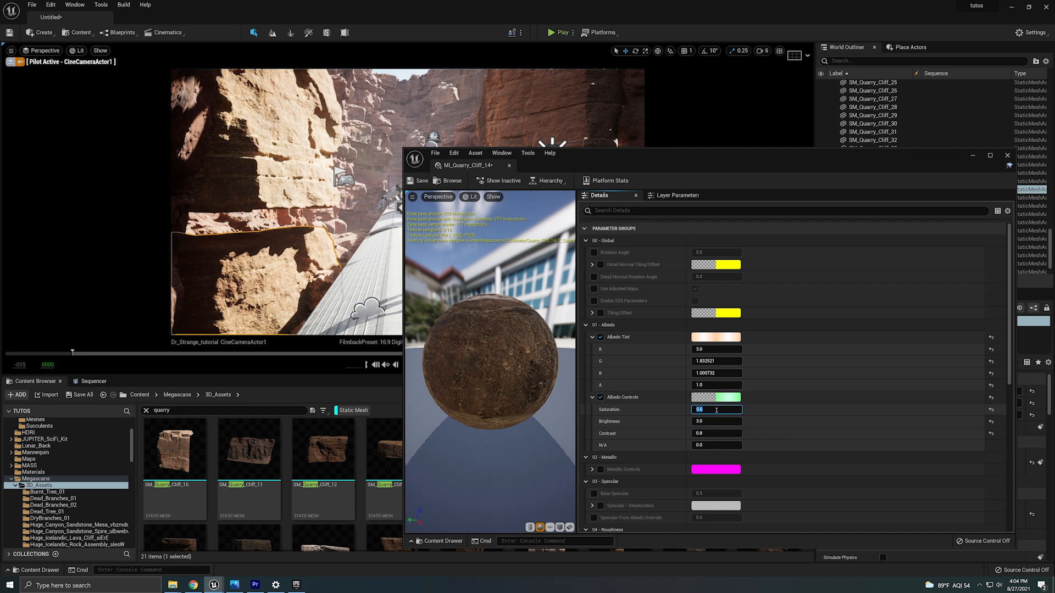
pyautogui.click(1007, 156)
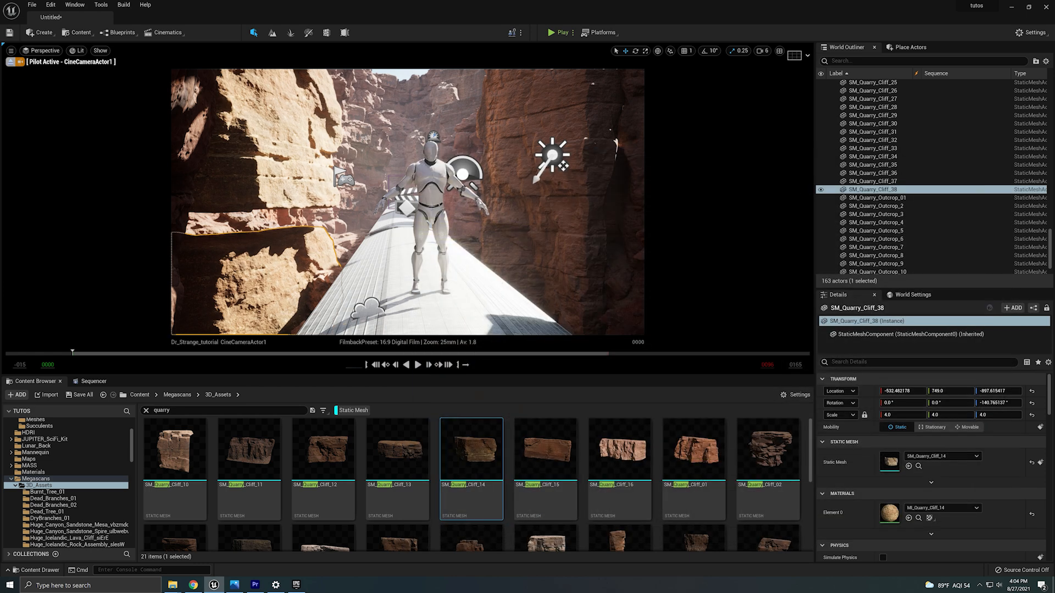
# Shift the upper quarry rock sideways and scrub the sequence to frame 15 to check the shot.
pyautogui.click(222, 312)
pyautogui.moveTo(180, 306); pyautogui.dragTo(118, 306)
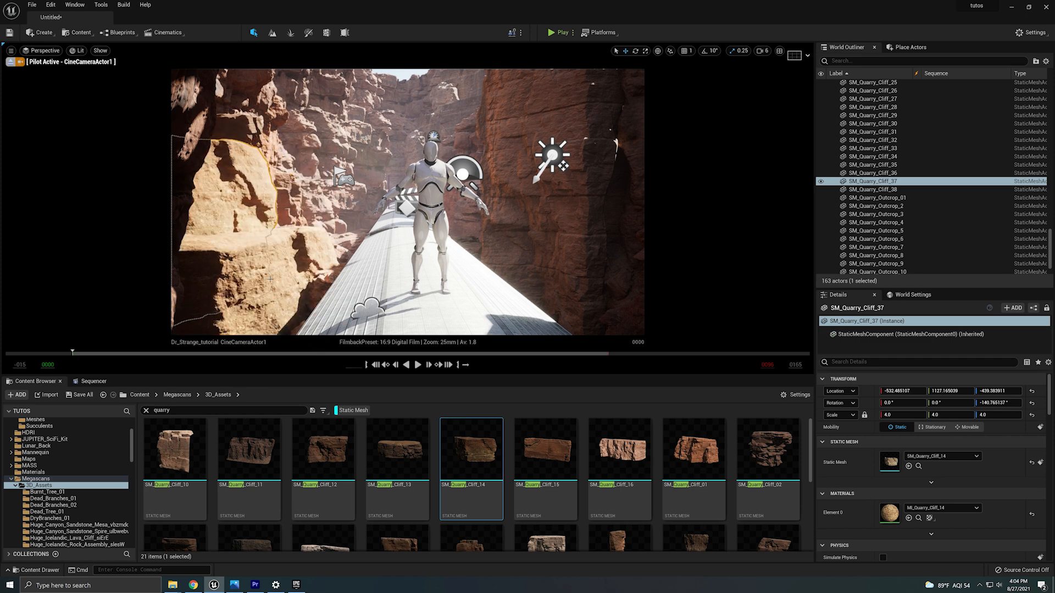
pyautogui.moveTo(72, 354); pyautogui.dragTo(156, 358)
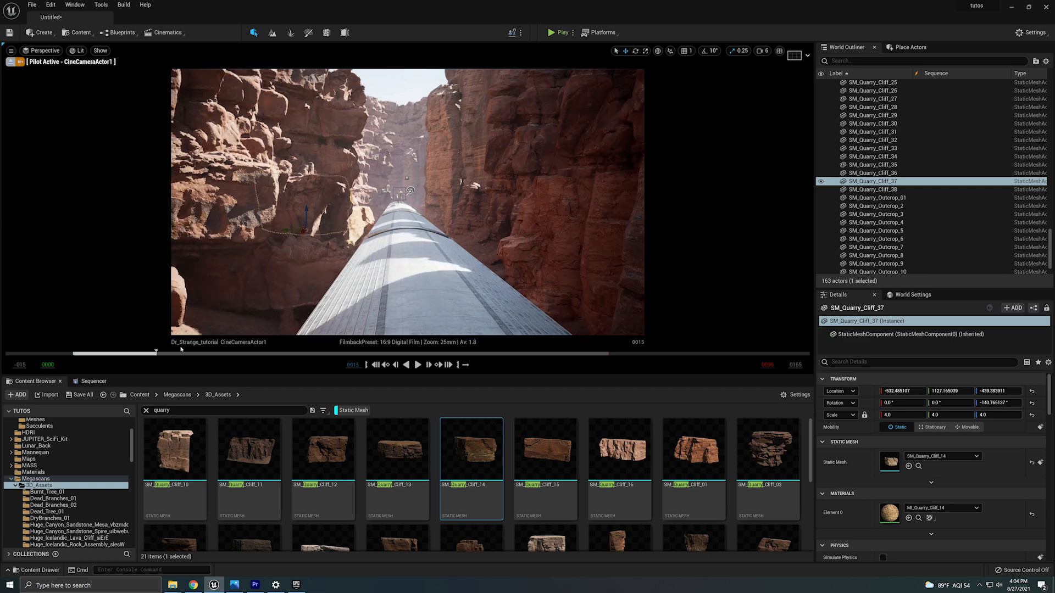
# Lower a sandstone cliff on the left by adjusting its height and scrub further along the sequence.
pyautogui.click(286, 311)
pyautogui.moveTo(1002, 391); pyautogui.dragTo(981, 391)
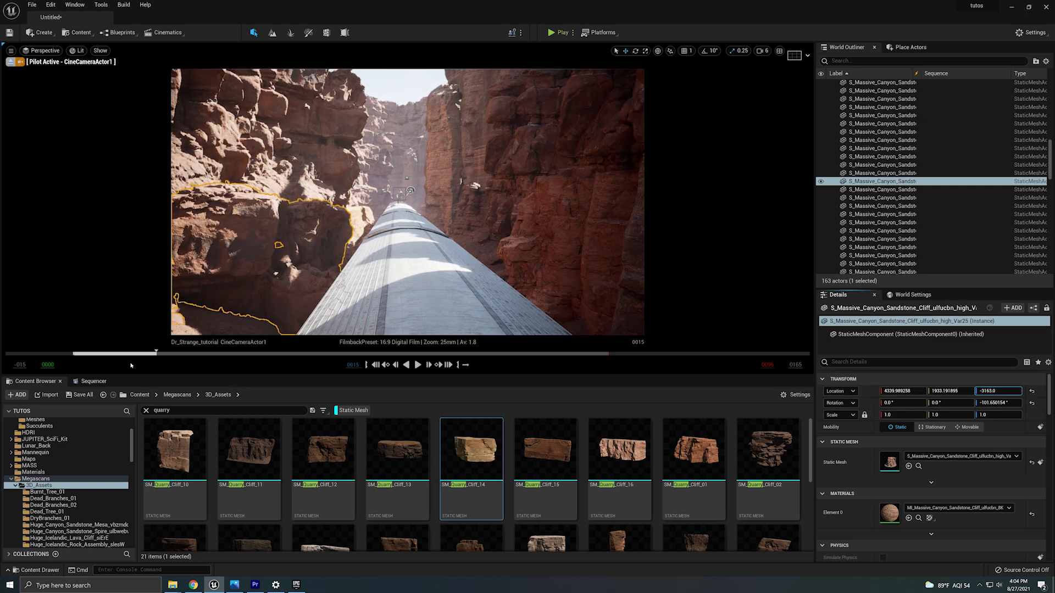
pyautogui.moveTo(156, 353); pyautogui.dragTo(178, 353)
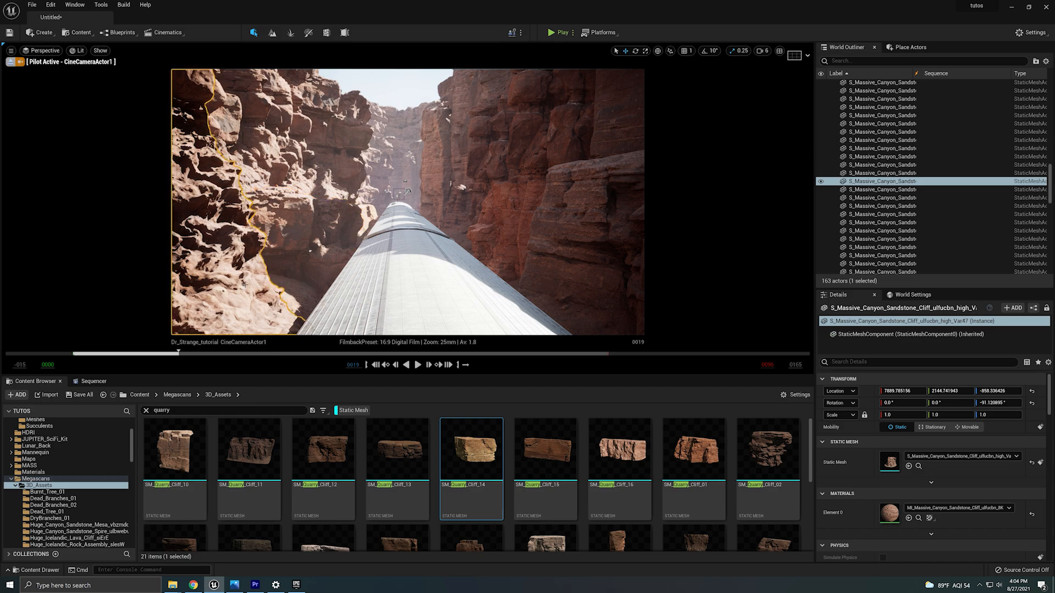
# Try deleting sandstone cliffs on the left side of the canyon, undoing each deletion.
pyautogui.press('Delete')
pyautogui.click(451, 184)
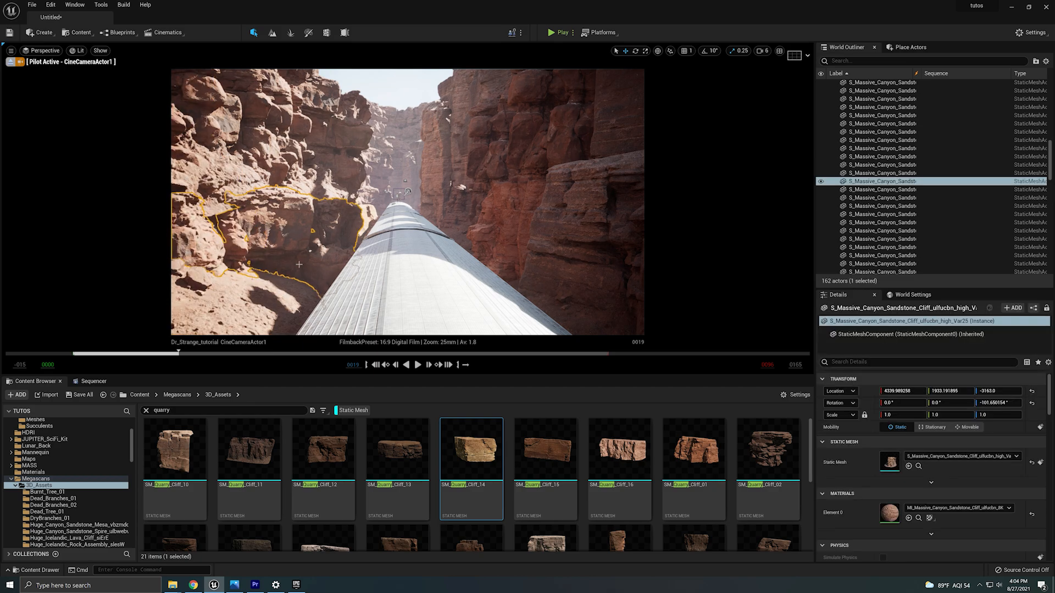
pyautogui.click(20, 62)
pyautogui.moveTo(330, 192); pyautogui.dragTo(357, 265, button='right')
pyautogui.hotkey('ctrl', 'z')
pyautogui.hotkey('ctrl', 'z')
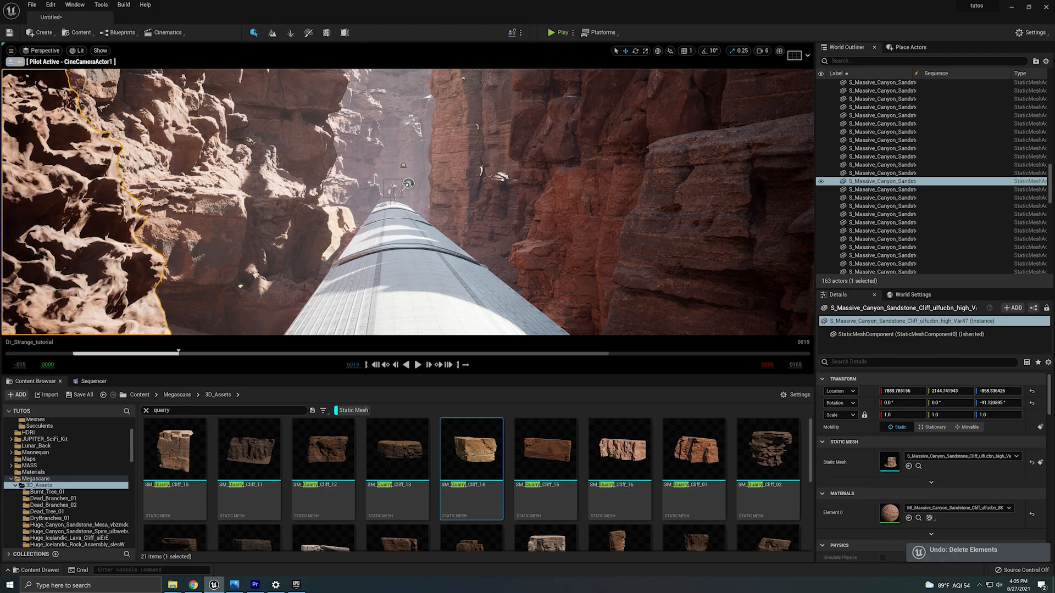
pyautogui.click(21, 62)
pyautogui.click(13, 63)
pyautogui.moveTo(329, 192); pyautogui.dragTo(264, 263, button='right')
pyautogui.press('Delete')
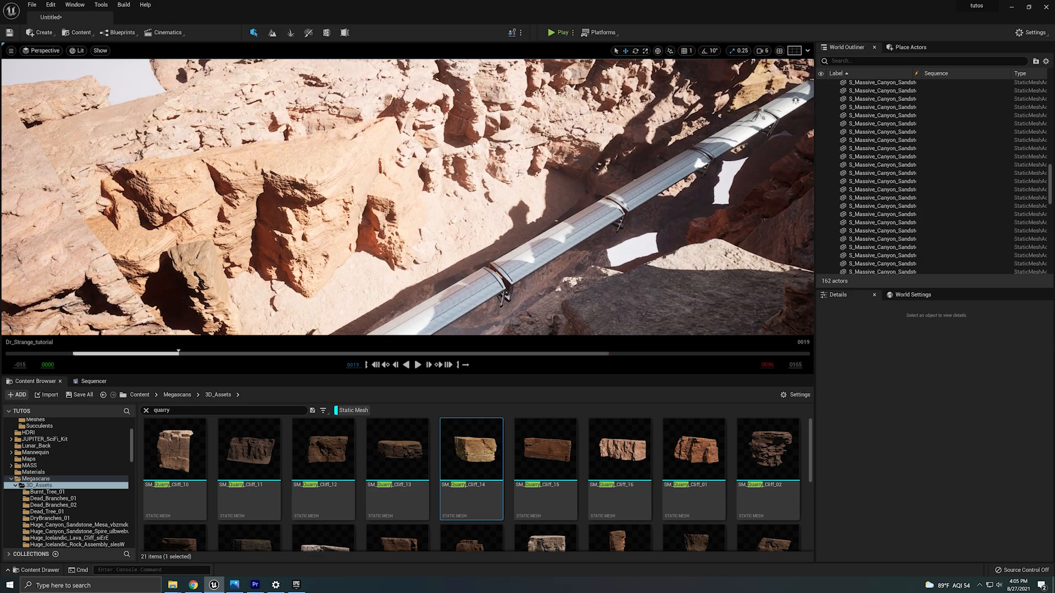
pyautogui.hotkey('ctrl', 'z')
# Rotate and reposition a sandstone cliff piece beside the train.
pyautogui.press('e')
pyautogui.moveTo(236, 262); pyautogui.dragTo(258, 273)
pyautogui.moveTo(259, 273); pyautogui.dragTo(281, 247, button='right')
pyautogui.press('w')
pyautogui.moveTo(281, 230); pyautogui.dragTo(242, 209)
pyautogui.moveTo(241, 209); pyautogui.dragTo(307, 220, button='right')
# Move and rotate another sandstone cliff piece into the gap next to the train.
pyautogui.click(439, 165)
pyautogui.moveTo(439, 165); pyautogui.dragTo(434, 187, button='right')
pyautogui.keyDown('alt'); pyautogui.moveTo(428, 215); pyautogui.dragTo(264, 269); pyautogui.keyUp('alt')
pyautogui.press('e')
pyautogui.moveTo(263, 270)
pyautogui.mouseDown(button='right')
pyautogui.moveTo(286, 252)
pyautogui.moveTo(278, 264)
pyautogui.mouseUp(button='right')
pyautogui.moveTo(275, 200); pyautogui.dragTo(294, 207)
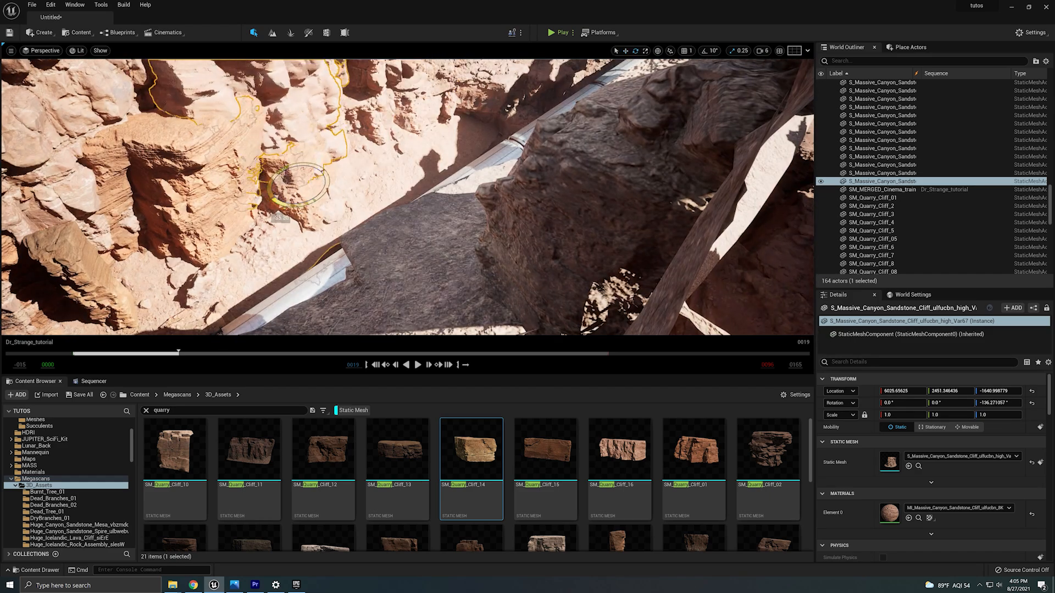
pyautogui.moveTo(293, 190); pyautogui.dragTo(301, 189, button='right')
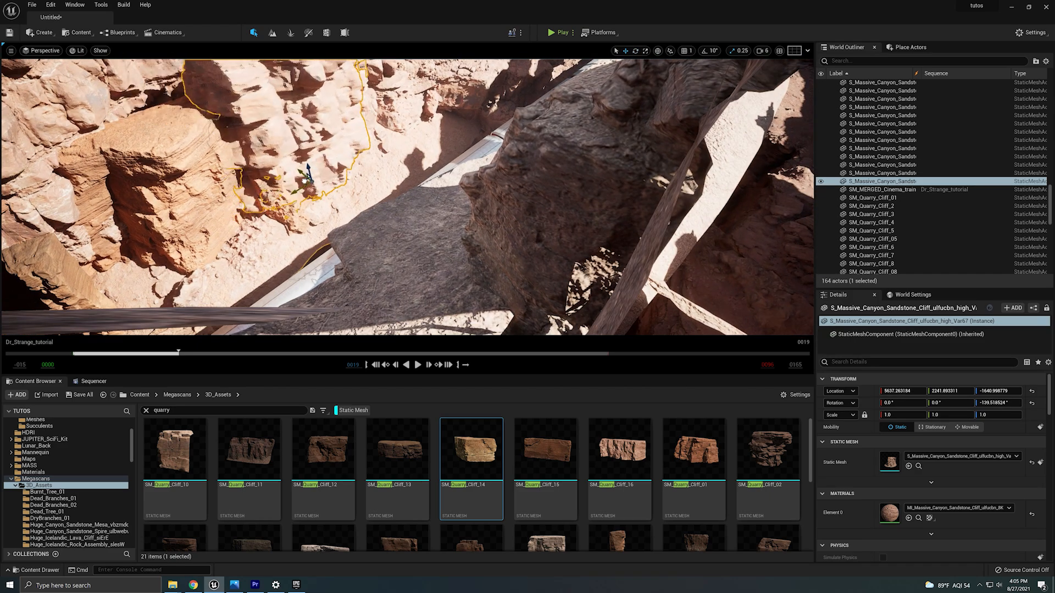
# Pilot CineCameraActor1, set the left sandstone cliff's Y location to 1680, then delete that cliff.
pyautogui.click(46, 50)
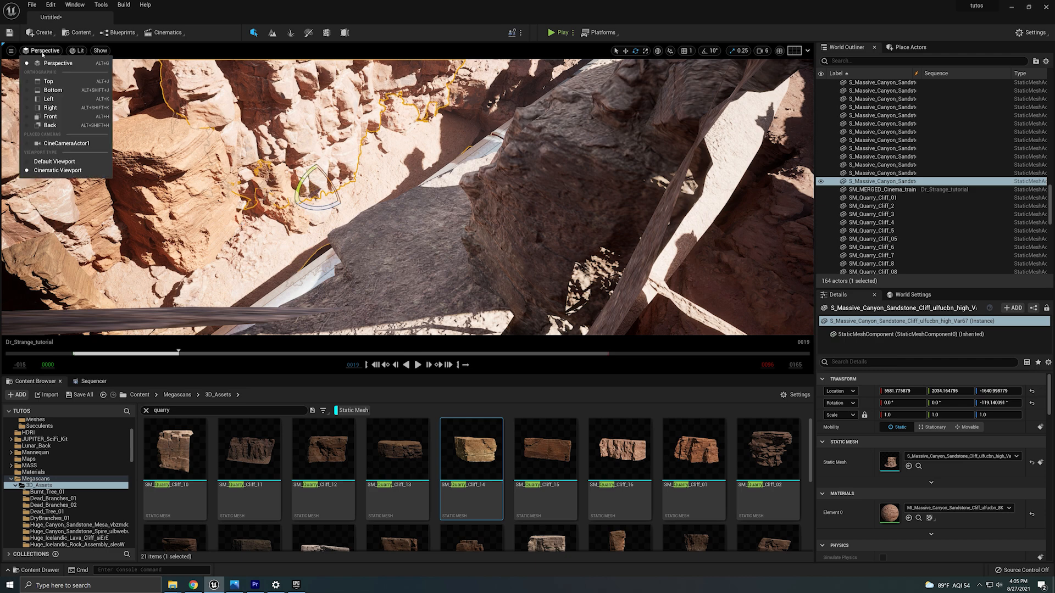
pyautogui.click(60, 144)
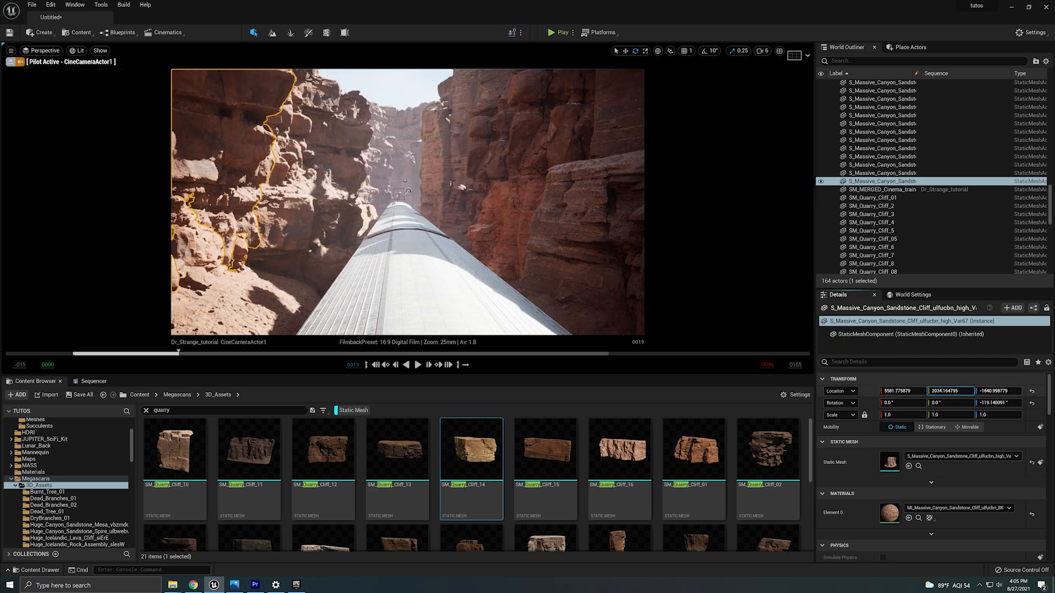
pyautogui.write('1682')
pyautogui.press('Return')
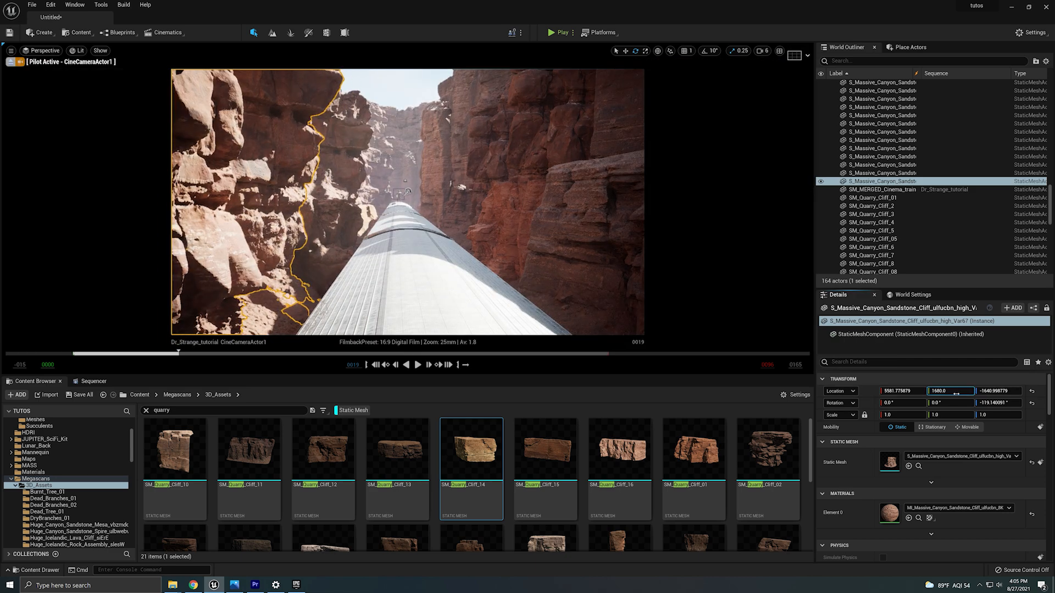
pyautogui.press('Delete')
pyautogui.scroll(-2, 632, 441)
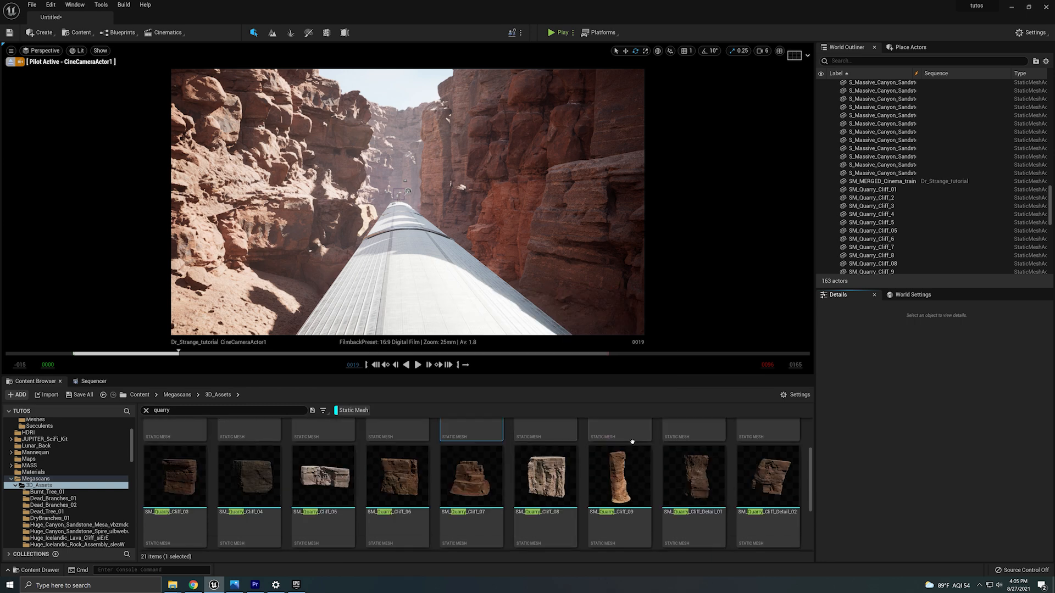
pyautogui.moveTo(325, 504); pyautogui.dragTo(258, 310)
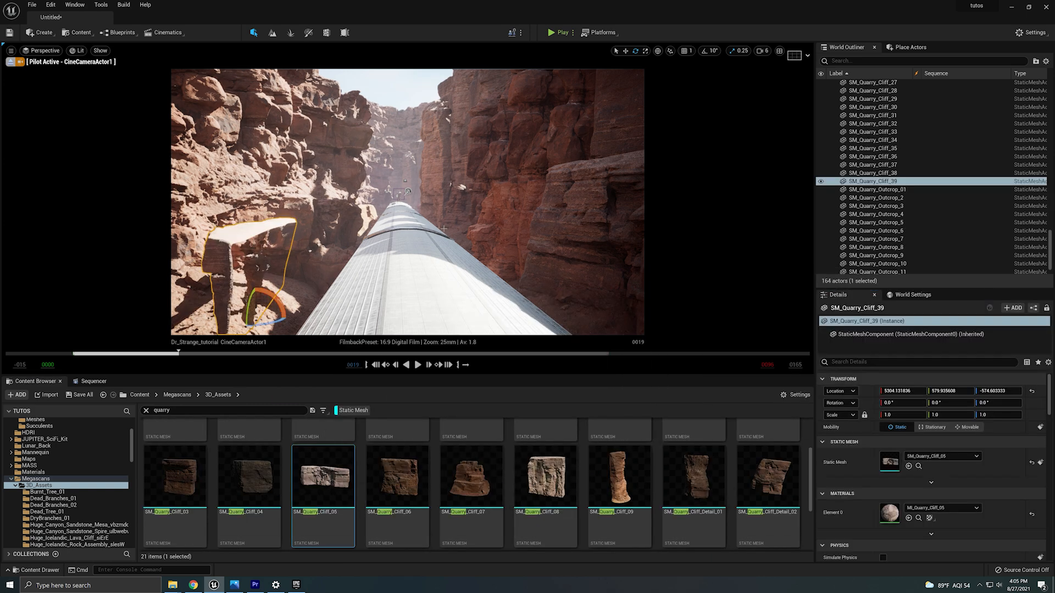
pyautogui.press('Delete')
# Duplicate a quarry cliff rock and set the copy's location to about 5943, 1159, -3053.
pyautogui.click(427, 183)
pyautogui.keyDown('alt'); pyautogui.moveTo(488, 313); pyautogui.dragTo(318, 311); pyautogui.keyUp('alt')
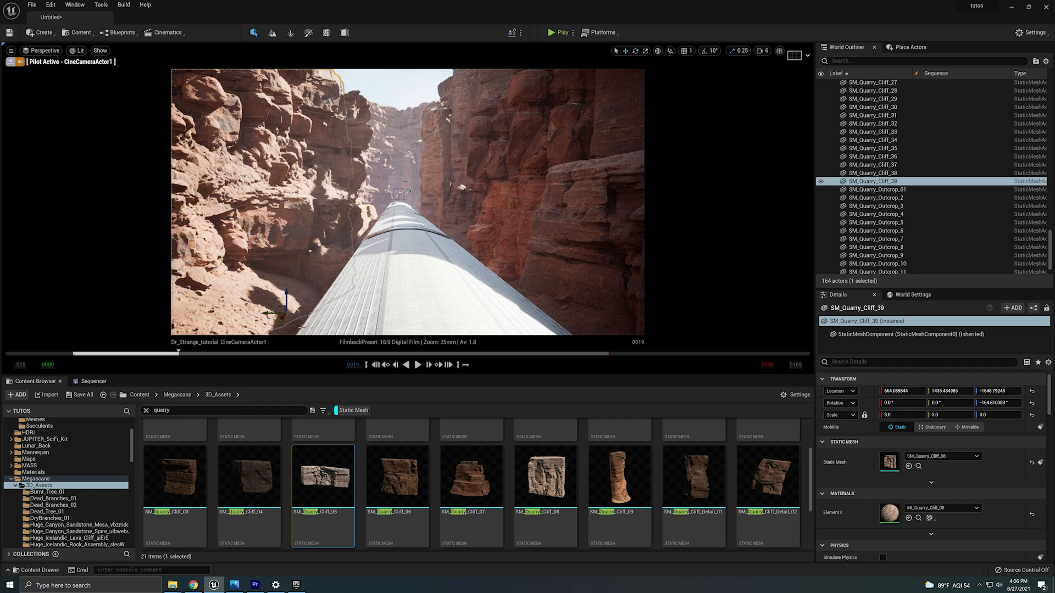
pyautogui.write('2976')
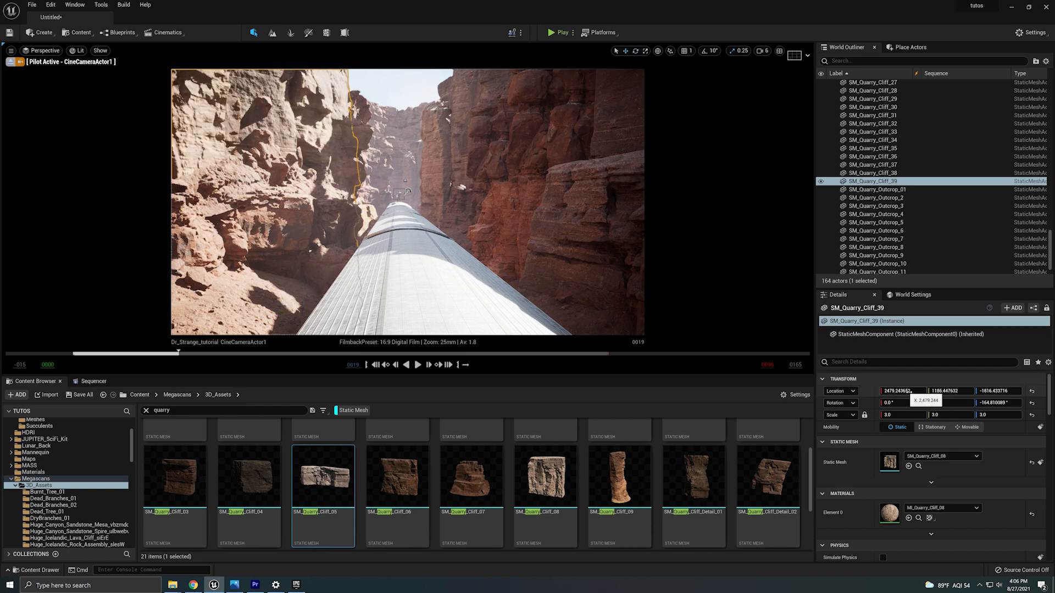
pyautogui.press('Return')
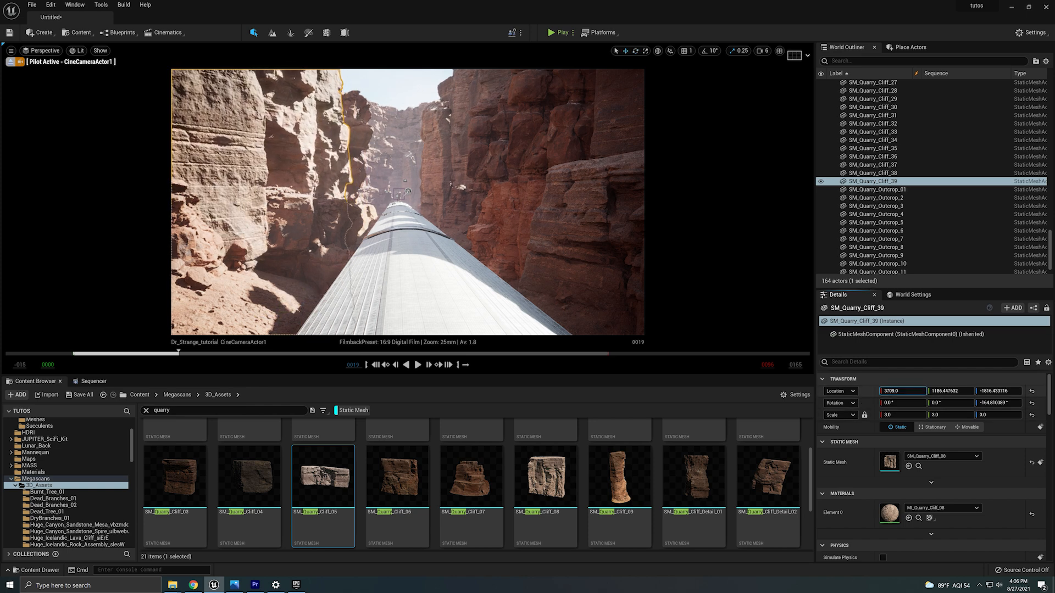
pyautogui.moveTo(886, 393); pyautogui.dragTo(934, 392)
pyautogui.moveTo(998, 391)
pyautogui.mouseDown()
pyautogui.moveTo(934, 392)
pyautogui.moveTo(990, 391)
pyautogui.mouseUp()
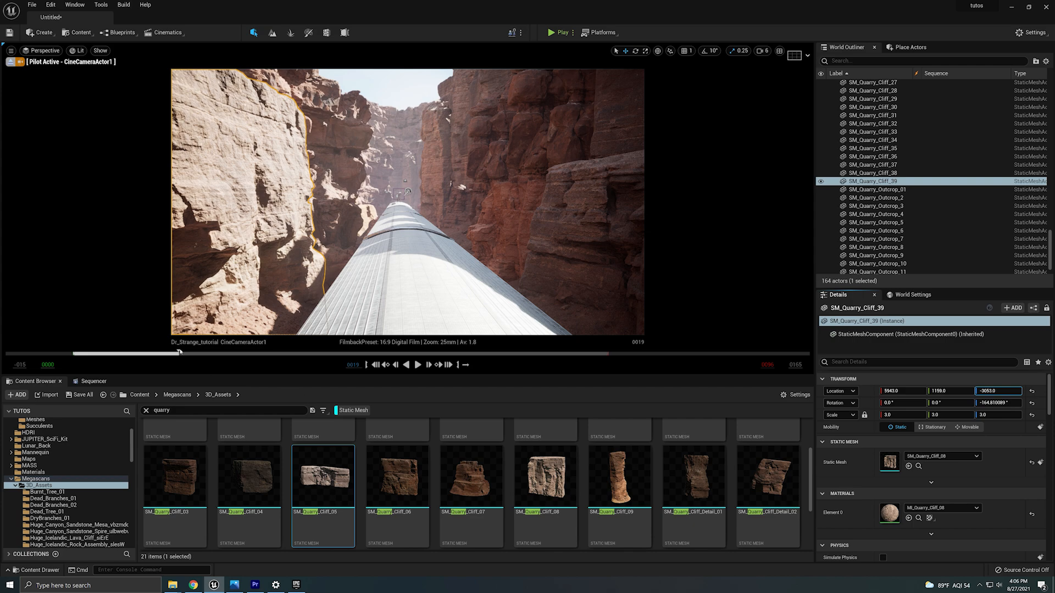
# Try deleting a quarry cliff rock on the left near the sequence start, undoing the deletion.
pyautogui.moveTo(178, 352); pyautogui.dragTo(365, 341)
pyautogui.click(328, 214)
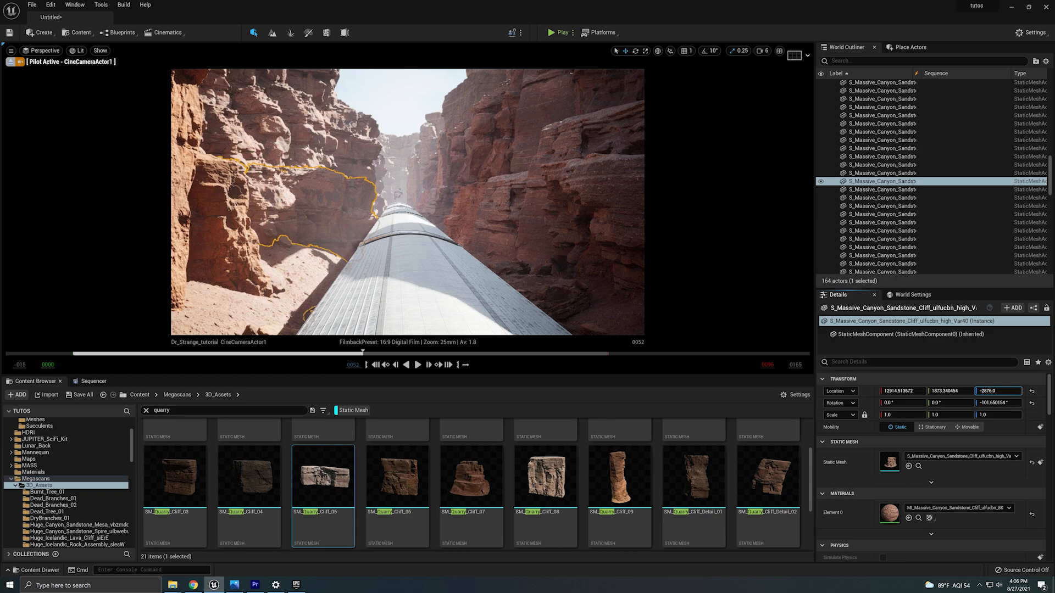
pyautogui.moveTo(362, 353); pyautogui.dragTo(11, 374)
pyautogui.click(253, 269)
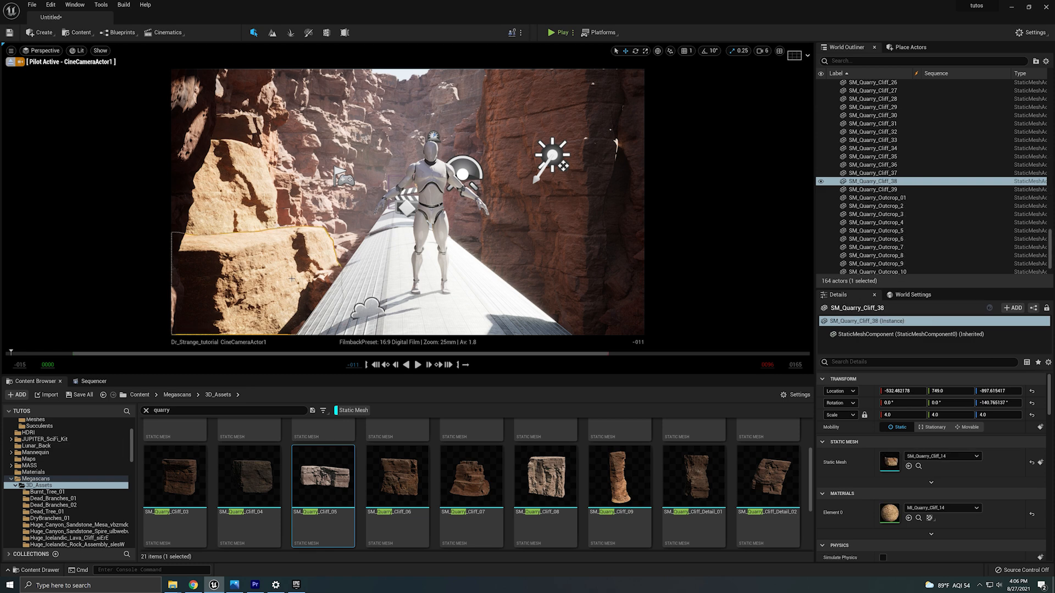
pyautogui.click(258, 209)
pyautogui.press('Delete')
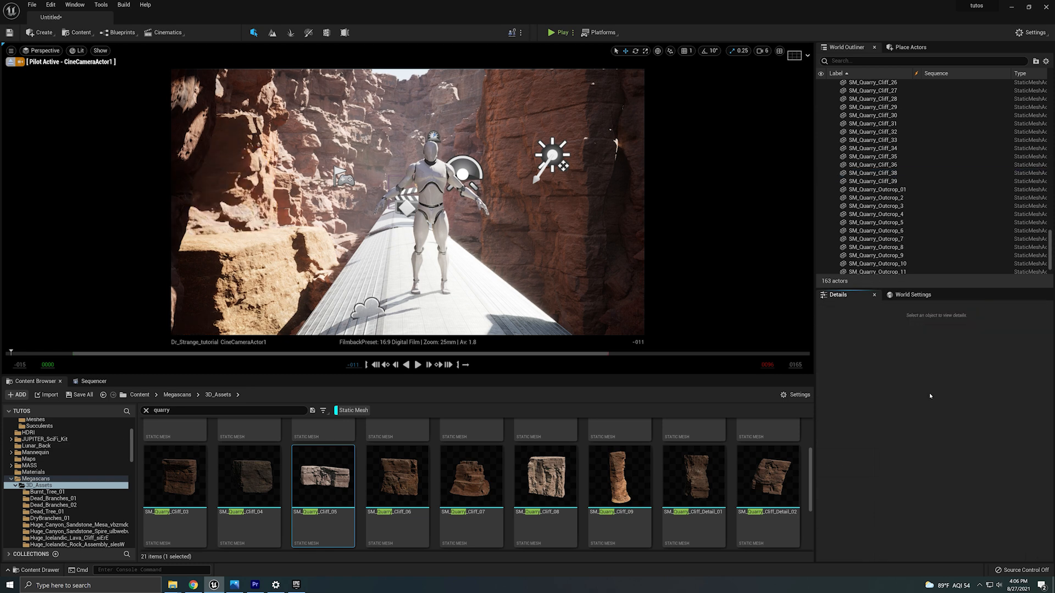
pyautogui.click(296, 286)
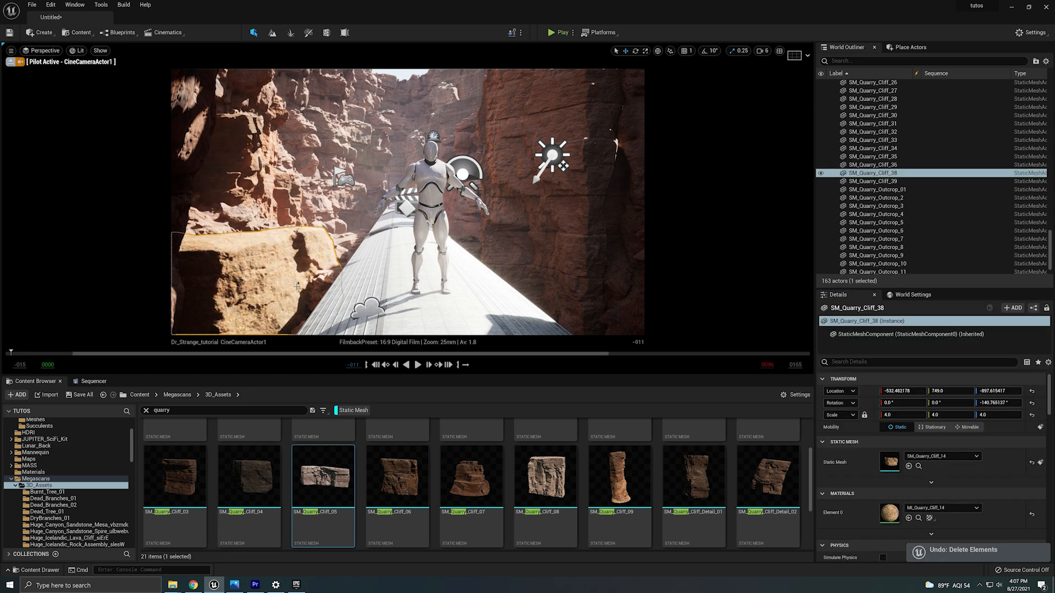
# Set the quarry rock beside the train to a uniform scale of 2 and raise it to about -886 in Z.
pyautogui.click(566, 256)
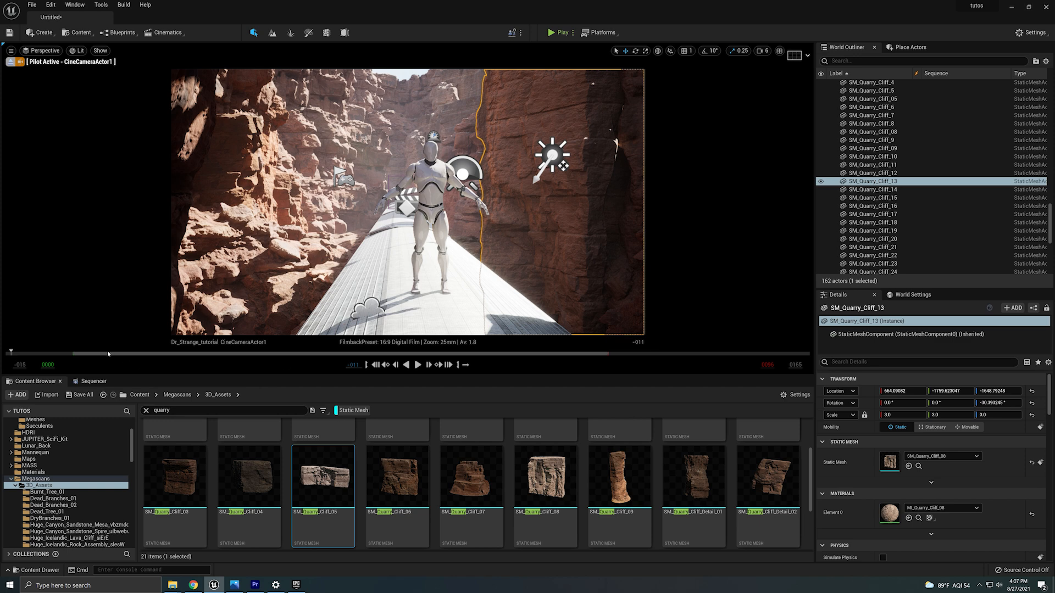
pyautogui.moveTo(108, 354); pyautogui.dragTo(161, 354)
pyautogui.keyDown('alt'); pyautogui.moveTo(501, 331); pyautogui.dragTo(915, 422); pyautogui.keyUp('alt')
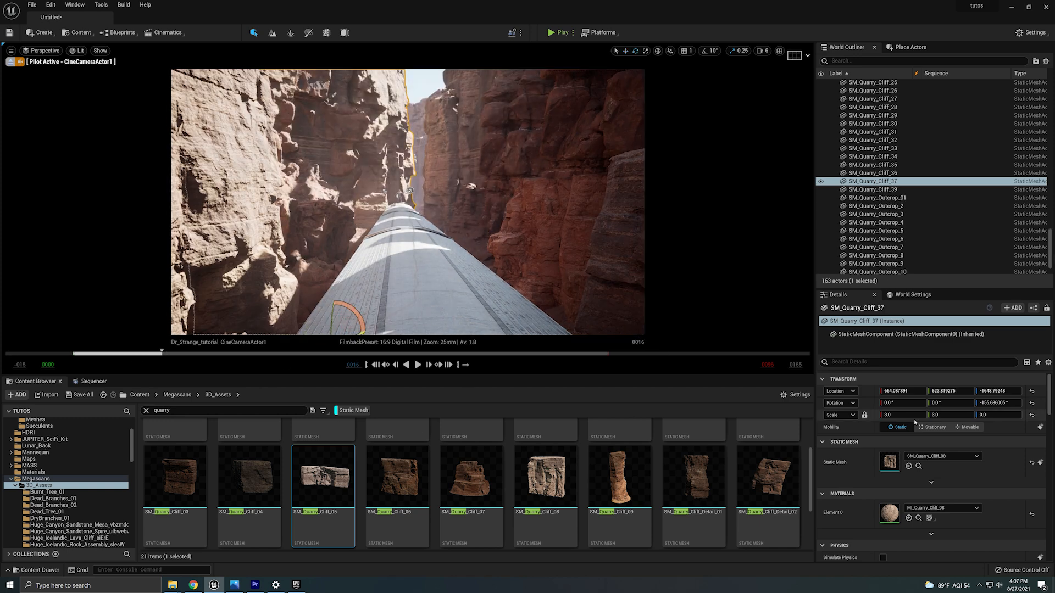
pyautogui.write('2')
pyautogui.press('Return')
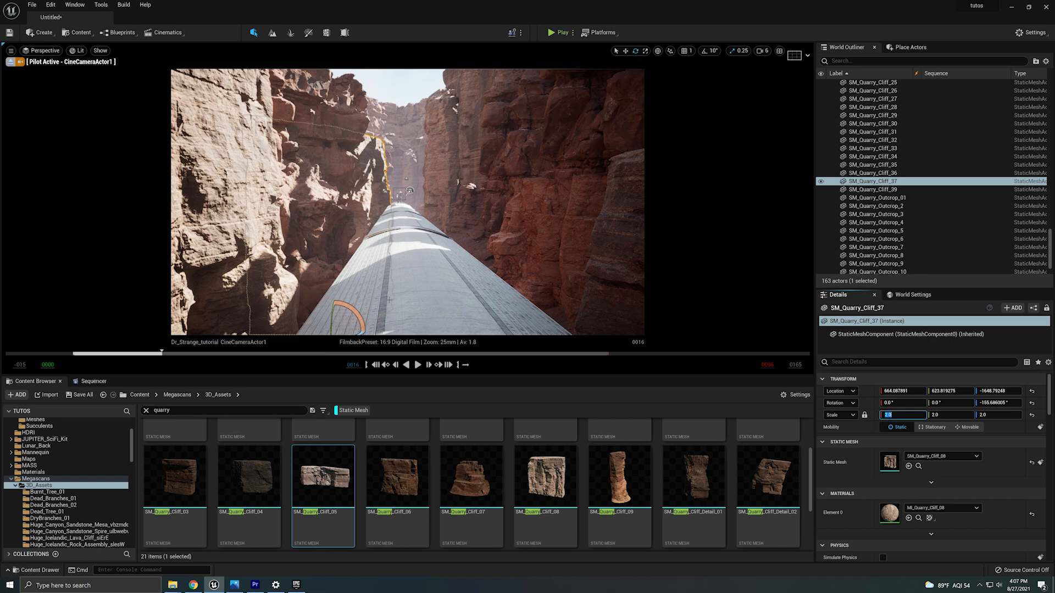
pyautogui.write('-1397')
pyautogui.press('Return')
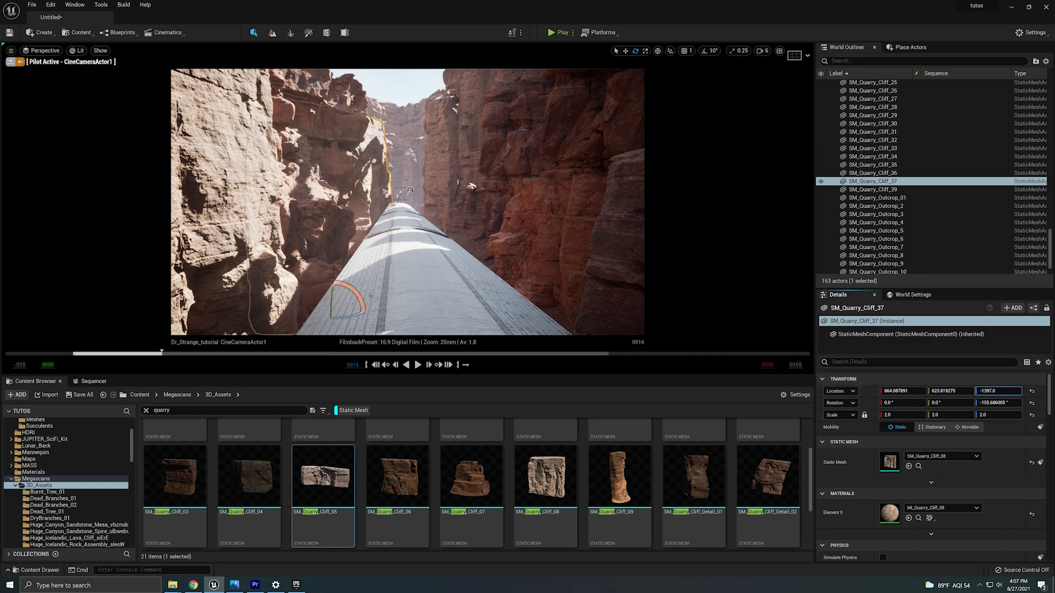
pyautogui.moveTo(334, 295); pyautogui.dragTo(336, 259)
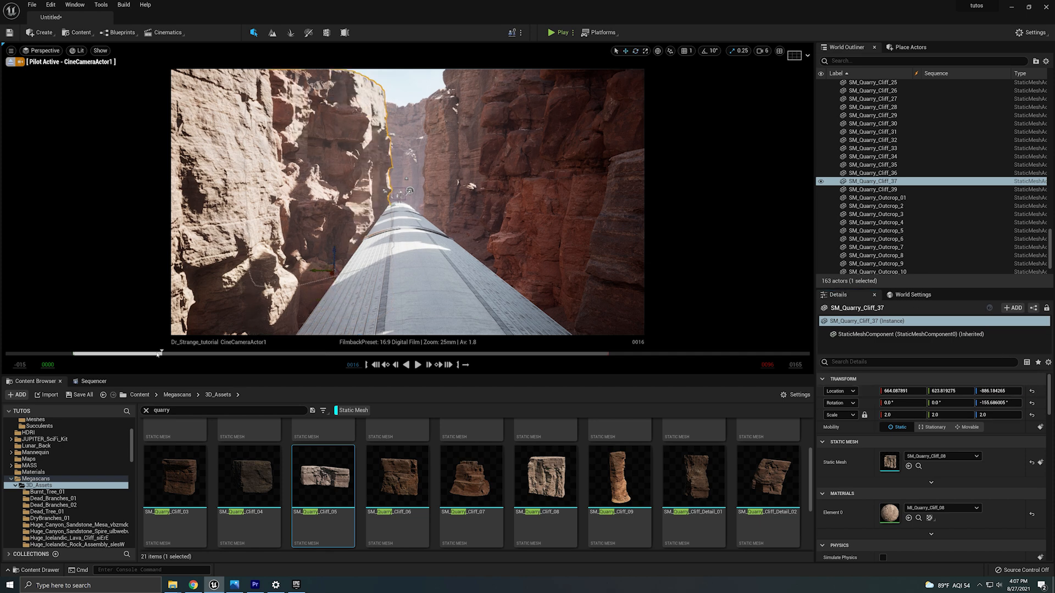
# Nudge the quarry rock's X, Y and Z location values and deselect it.
pyautogui.moveTo(158, 354); pyautogui.dragTo(62, 354)
pyautogui.moveTo(945, 391); pyautogui.dragTo(970, 391)
pyautogui.moveTo(902, 391); pyautogui.dragTo(846, 392)
pyautogui.moveTo(998, 391)
pyautogui.mouseDown()
pyautogui.moveTo(906, 391)
pyautogui.moveTo(995, 399)
pyautogui.mouseUp()
pyautogui.click(465, 321)
pyautogui.press('Escape')
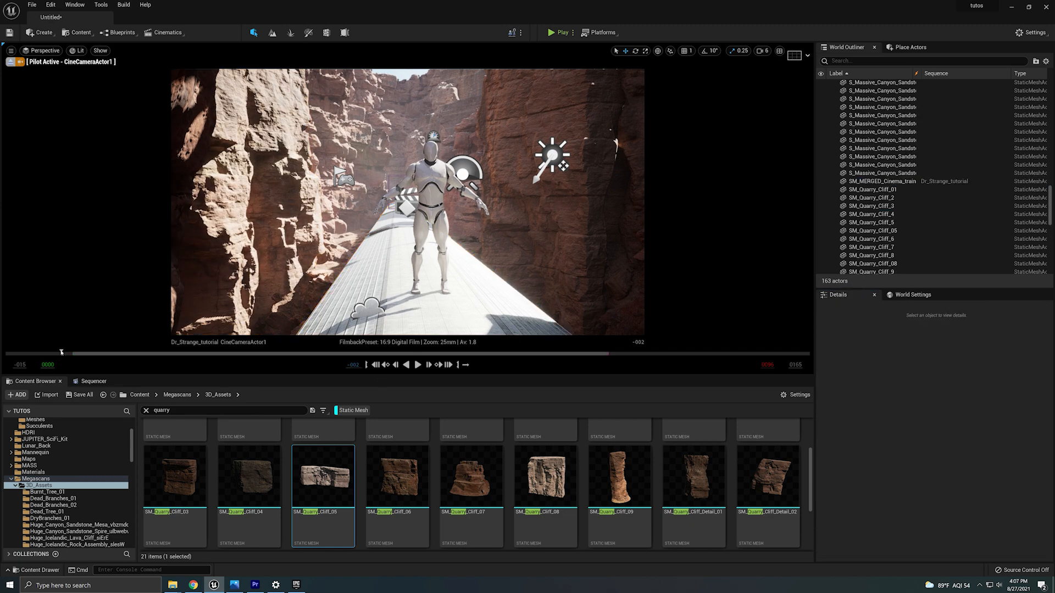
# Shift the left sandstone cliff's Y location to about 1905 further along the sequence.
pyautogui.moveTo(61, 352); pyautogui.dragTo(481, 362)
pyautogui.click(285, 236)
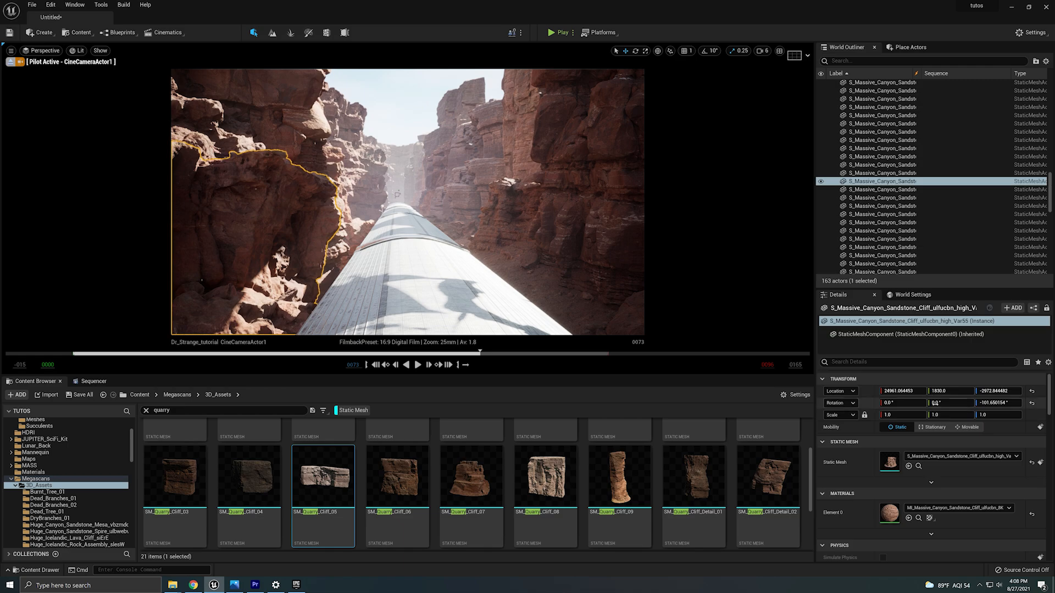
pyautogui.moveTo(939, 391); pyautogui.dragTo(956, 390)
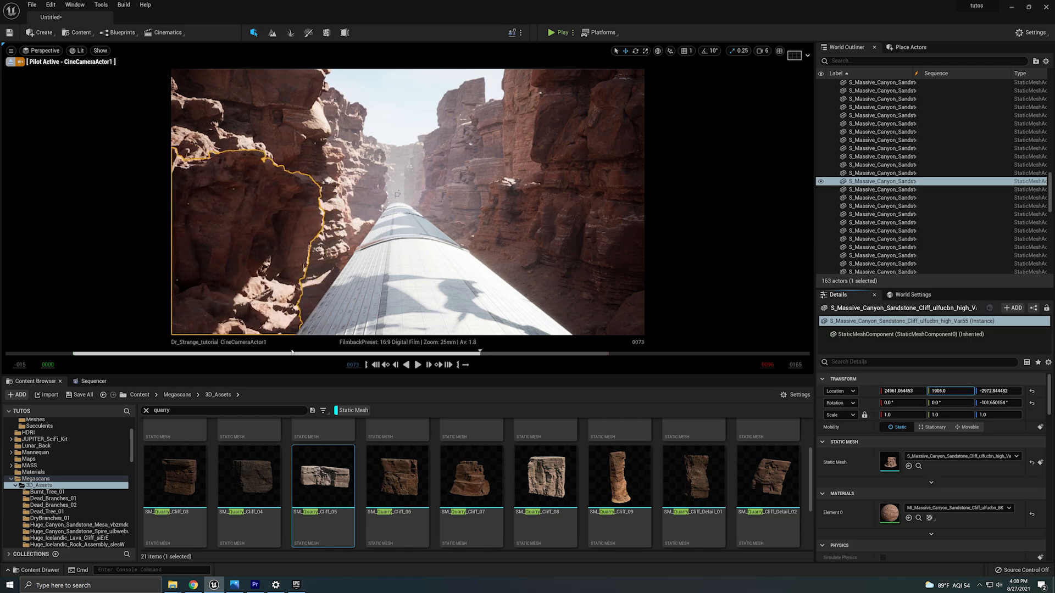
# Duplicate a quarry rock on the right canyon wall and move the copy up along the wall.
pyautogui.moveTo(479, 353)
pyautogui.mouseDown()
pyautogui.moveTo(329, 352)
pyautogui.moveTo(616, 353)
pyautogui.moveTo(441, 353)
pyautogui.moveTo(496, 363)
pyautogui.mouseUp()
pyautogui.click(464, 110)
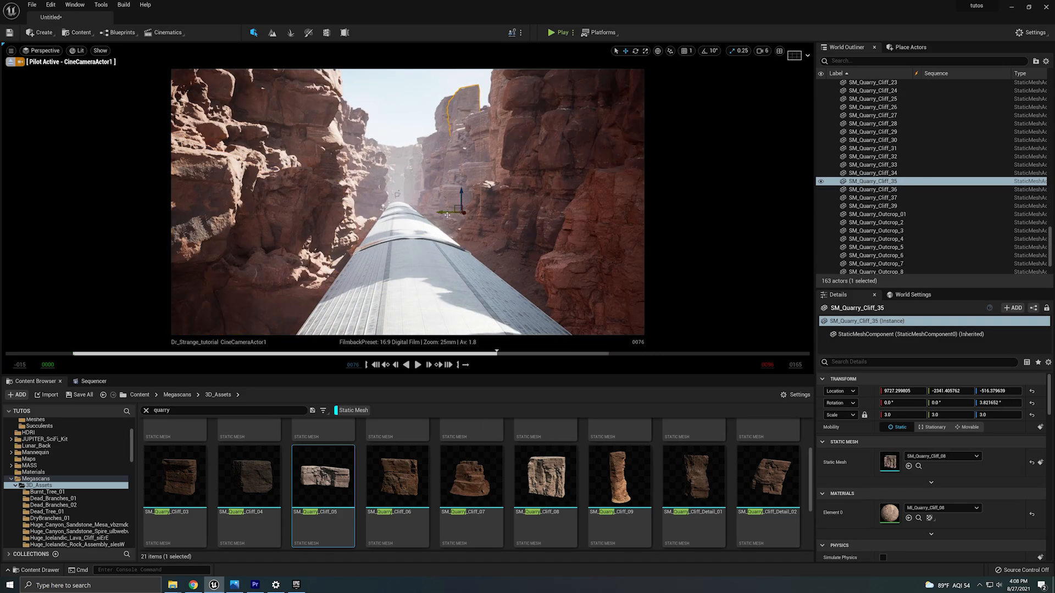
pyautogui.keyDown('alt'); pyautogui.moveTo(458, 208); pyautogui.dragTo(474, 193); pyautogui.keyUp('alt')
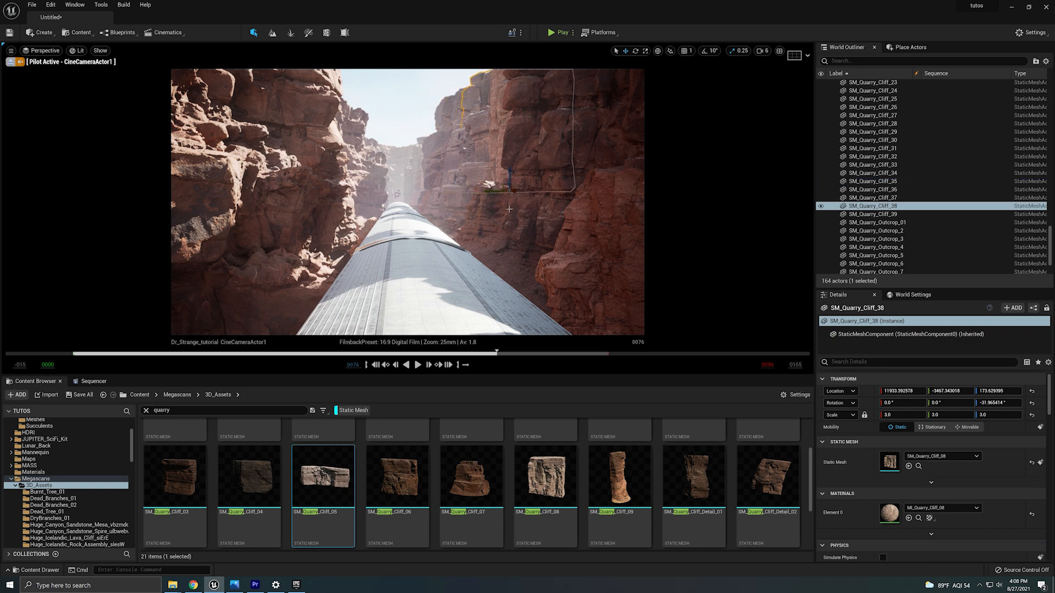
# Set the left sandstone cliff's Z location to -2982 and undo a trial yaw rotation.
pyautogui.press('Escape')
pyautogui.moveTo(492, 347); pyautogui.dragTo(528, 352)
pyautogui.click(298, 294)
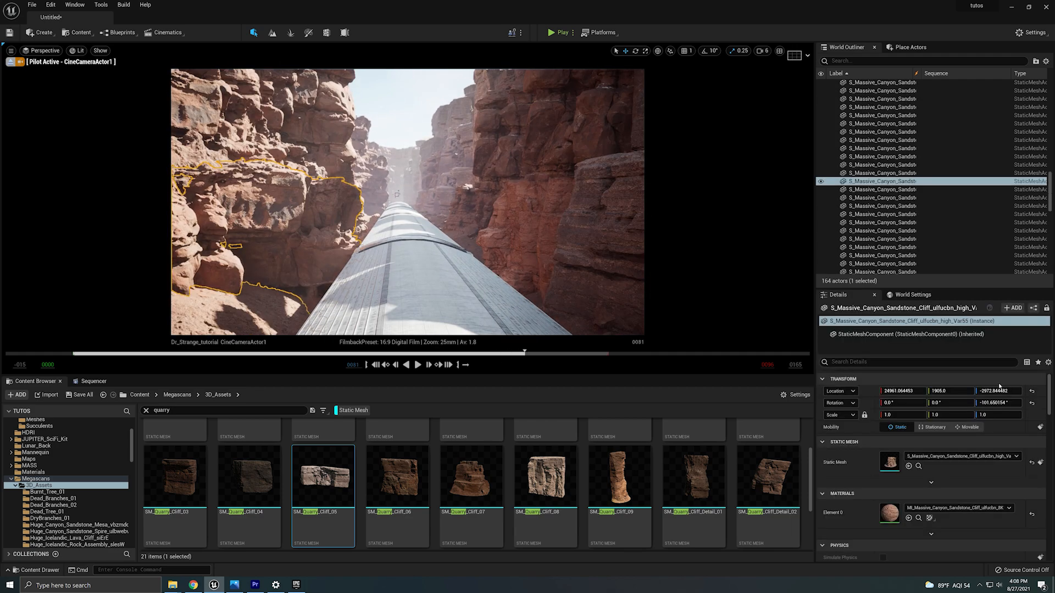
pyautogui.moveTo(999, 387)
pyautogui.mouseDown()
pyautogui.moveTo(984, 388)
pyautogui.moveTo(999, 391)
pyautogui.mouseUp()
pyautogui.moveTo(996, 404); pyautogui.dragTo(1006, 403)
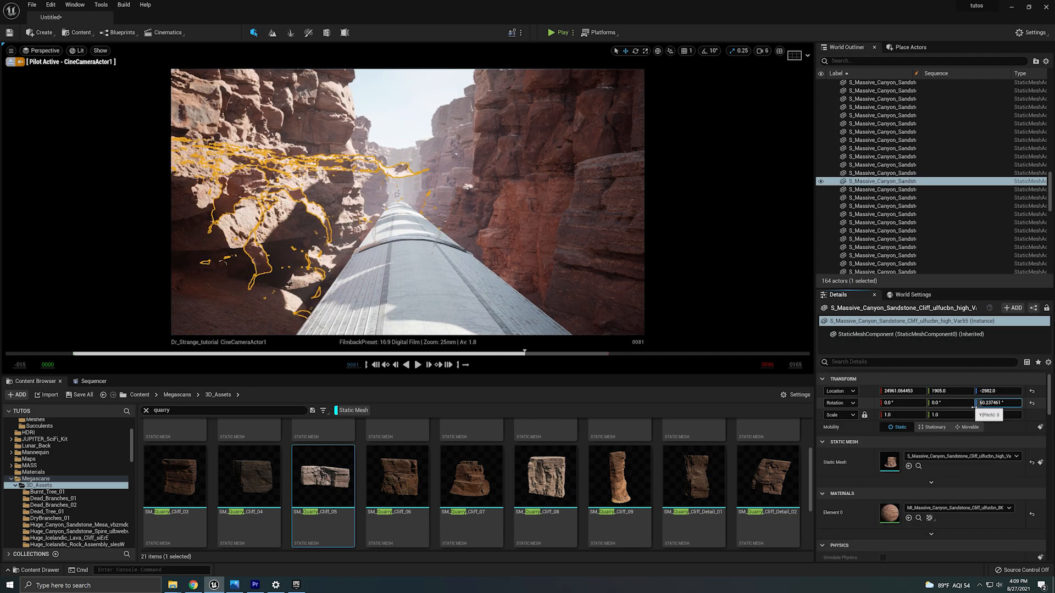
pyautogui.hotkey('ctrl', 'z')
# Outside the camera view, move and rotate the left sandstone cliff, then pilot CineCameraActor1 again.
pyautogui.click(10, 62)
pyautogui.moveTo(352, 176); pyautogui.dragTo(352, 269, button='right')
pyautogui.press('e')
pyautogui.moveTo(336, 277); pyautogui.dragTo(350, 271)
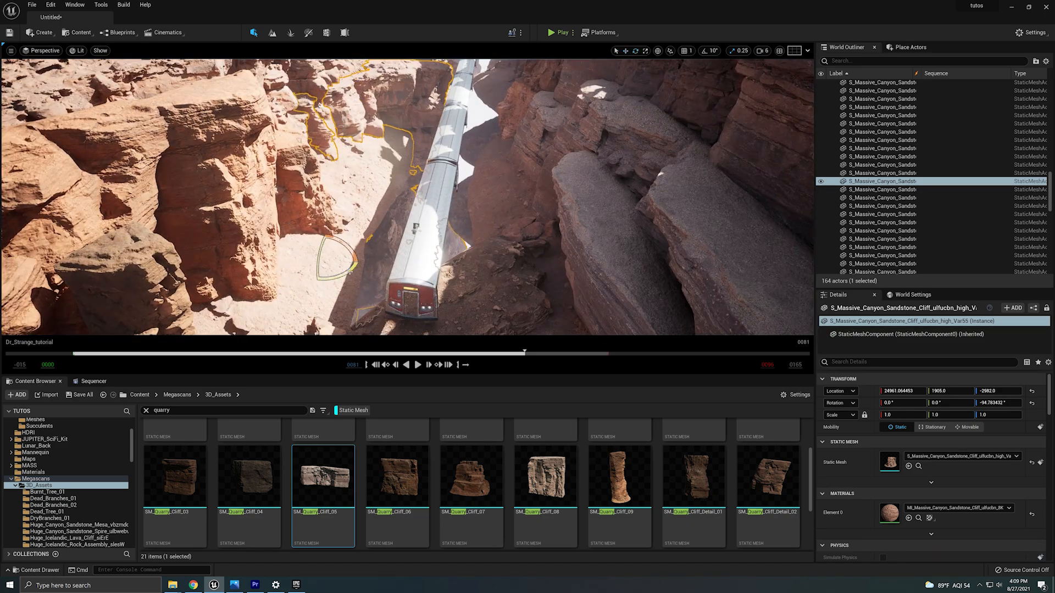
pyautogui.click(44, 51)
pyautogui.click(49, 145)
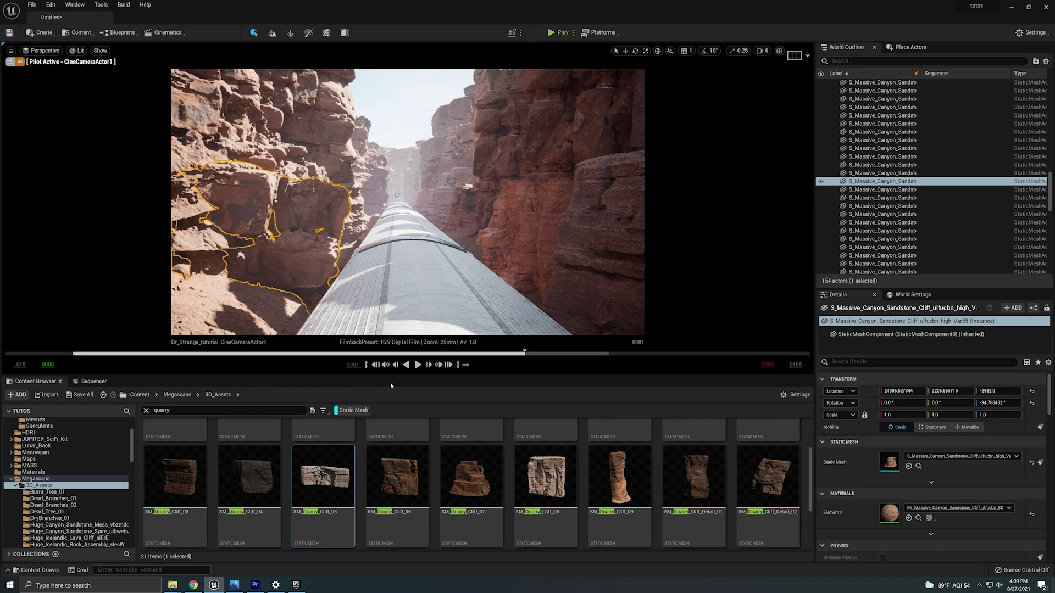
# At the sequence start, rotate the directional light's yaw to about 29°.
pyautogui.moveTo(524, 353); pyautogui.dragTo(74, 375)
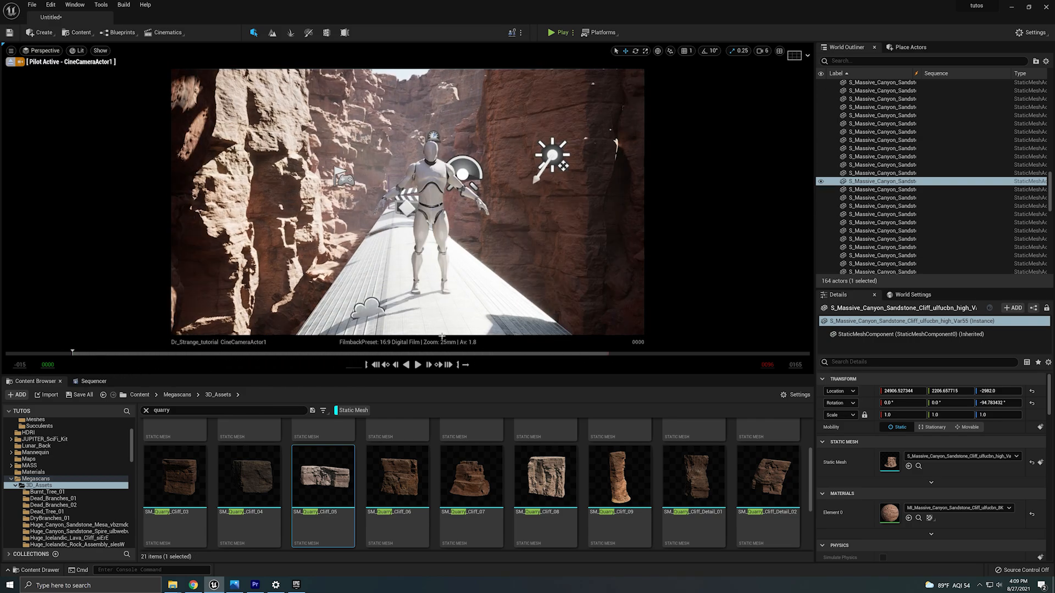
pyautogui.click(552, 155)
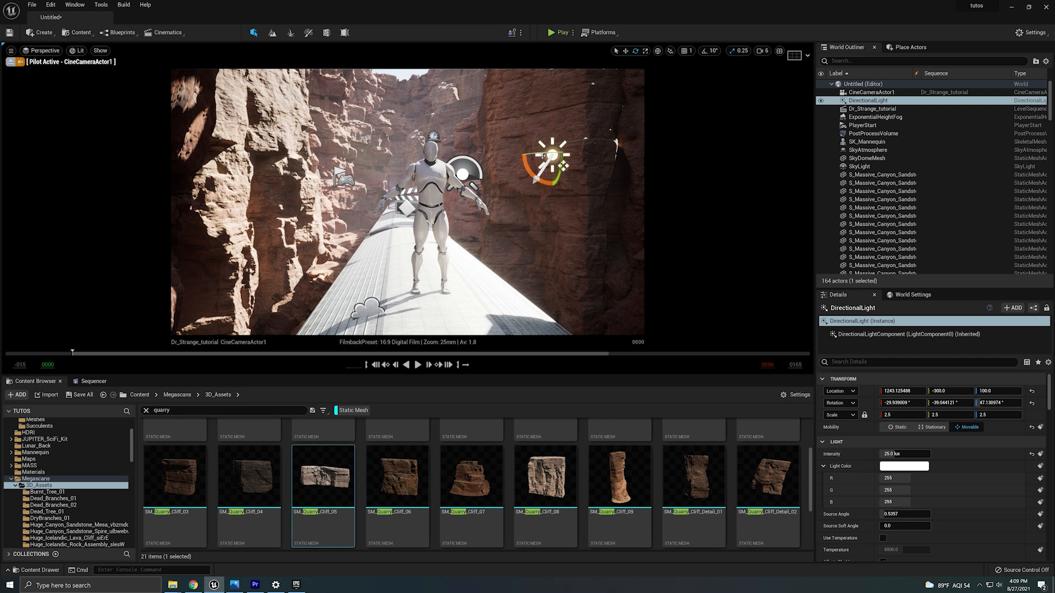
pyautogui.moveTo(541, 153); pyautogui.dragTo(570, 155)
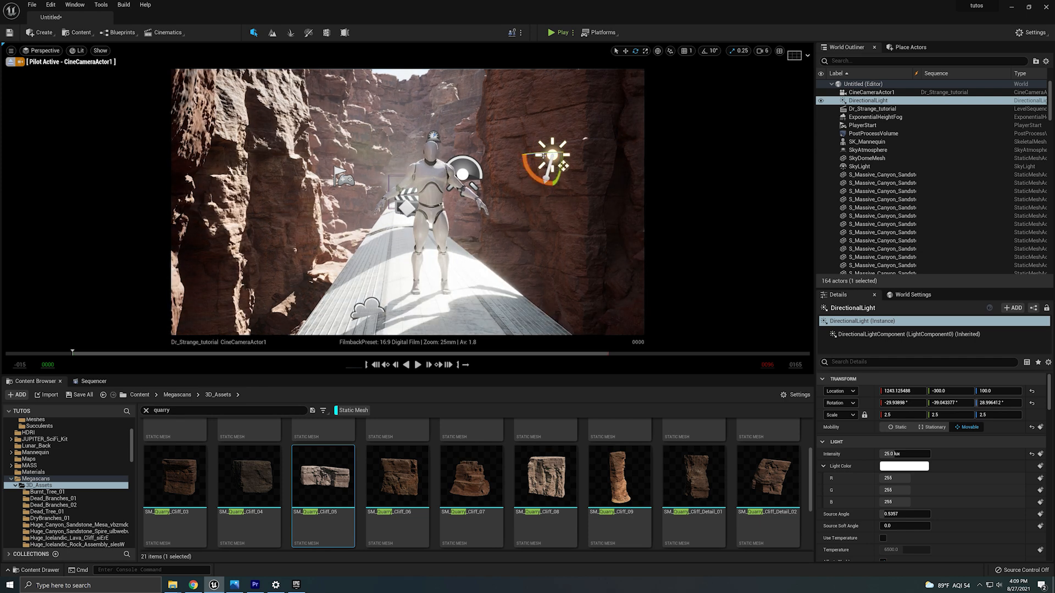